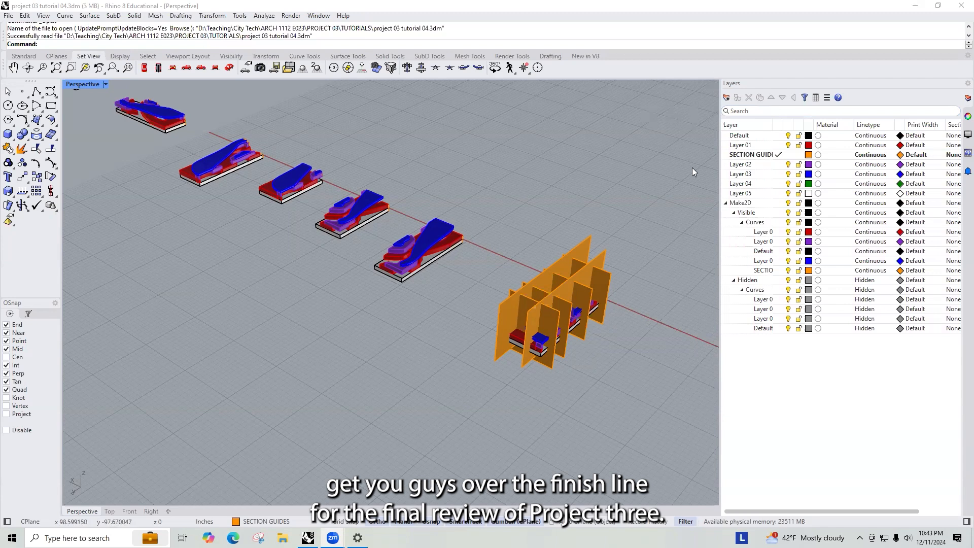
- Survey the site models and their section plane sets in the perspective view
{"action": "scroll", "coordinate": [622, 283], "scroll_direction": "up", "scroll_amount": 5}
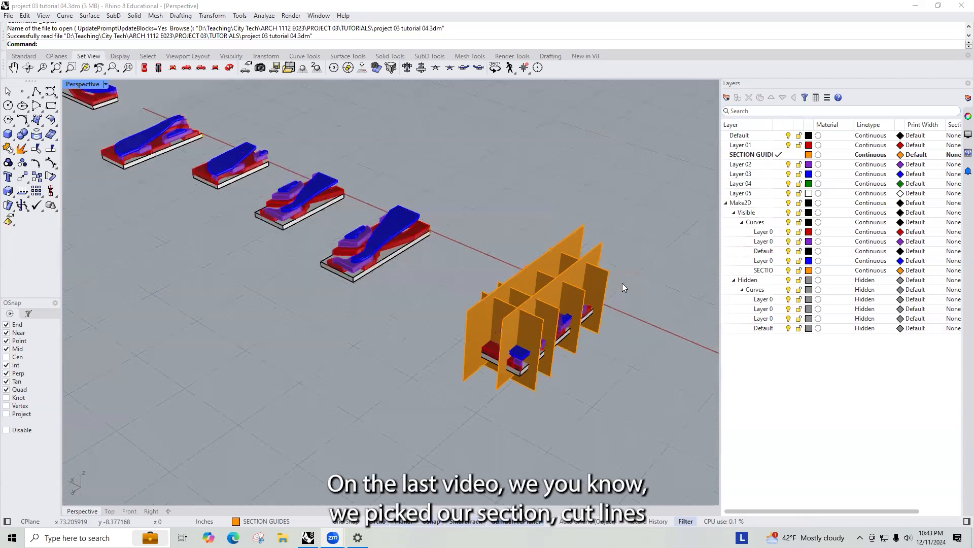
{"action": "right_click_drag", "start_coordinate": [465, 296], "coordinate": [430, 258]}
{"action": "scroll", "coordinate": [430, 257], "scroll_direction": "down", "scroll_amount": 10}
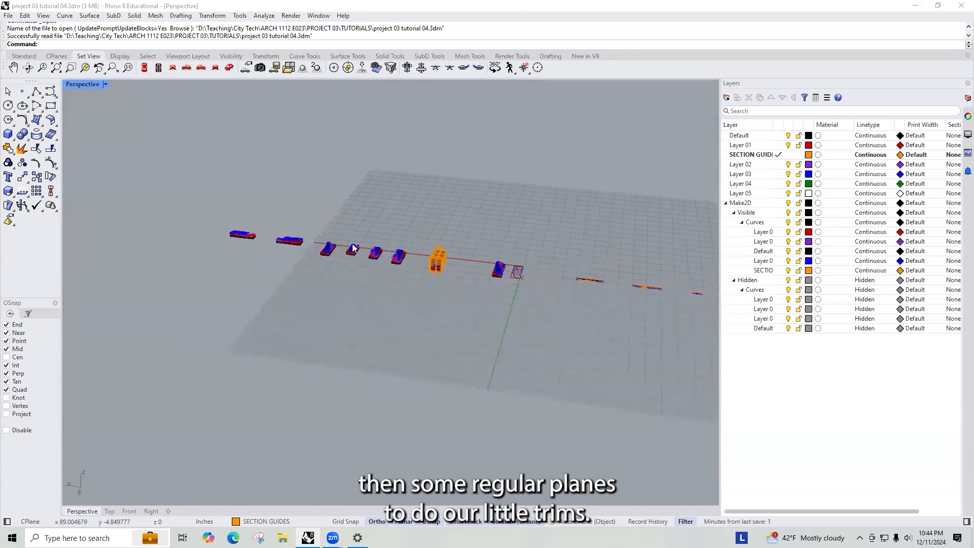
{"action": "scroll", "coordinate": [353, 248], "scroll_direction": "up", "scroll_amount": 5}
{"action": "right_click_drag", "start_coordinate": [318, 246], "coordinate": [375, 265]}
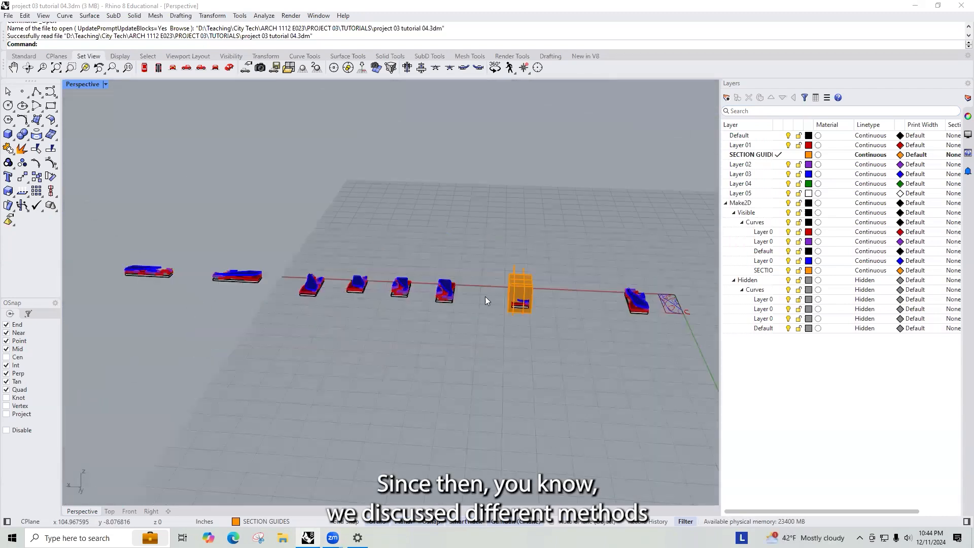
{"action": "left_click_drag", "start_coordinate": [544, 257], "coordinate": [501, 322]}
{"action": "right_click_drag", "start_coordinate": [511, 305], "coordinate": [430, 330], "text": "shift"}
{"action": "scroll", "coordinate": [419, 306], "scroll_direction": "down", "scroll_amount": 4}
- Select one model together with its section planes and duplicate the set beside the original
{"action": "left_click_drag", "start_coordinate": [435, 340], "coordinate": [526, 290]}
{"action": "scroll", "coordinate": [552, 262], "scroll_direction": "up", "scroll_amount": 18}
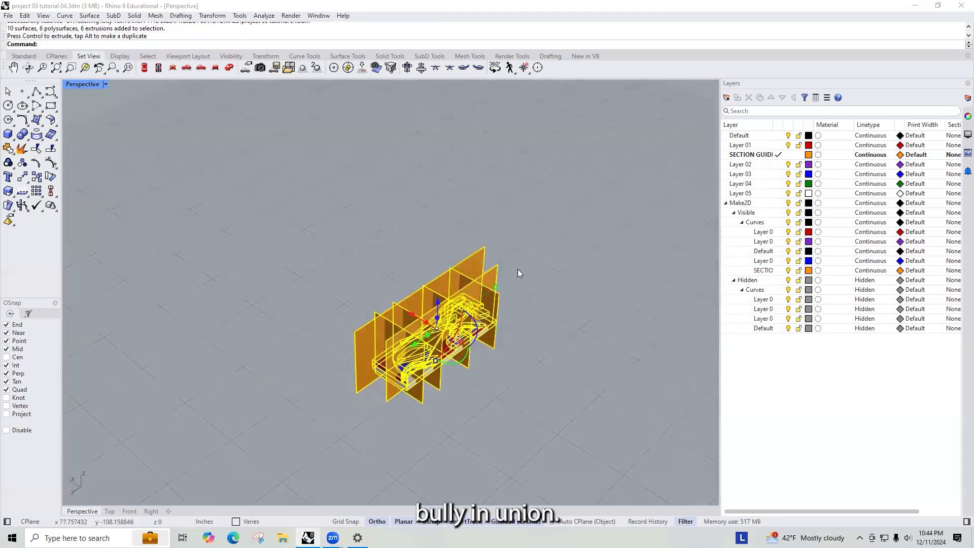
{"action": "left_click", "coordinate": [559, 337]}
{"action": "scroll", "coordinate": [538, 340], "scroll_direction": "down", "scroll_amount": 6}
{"action": "left_click_drag", "start_coordinate": [302, 235], "coordinate": [599, 451]}
{"action": "right_click_drag", "start_coordinate": [599, 452], "coordinate": [367, 386]}
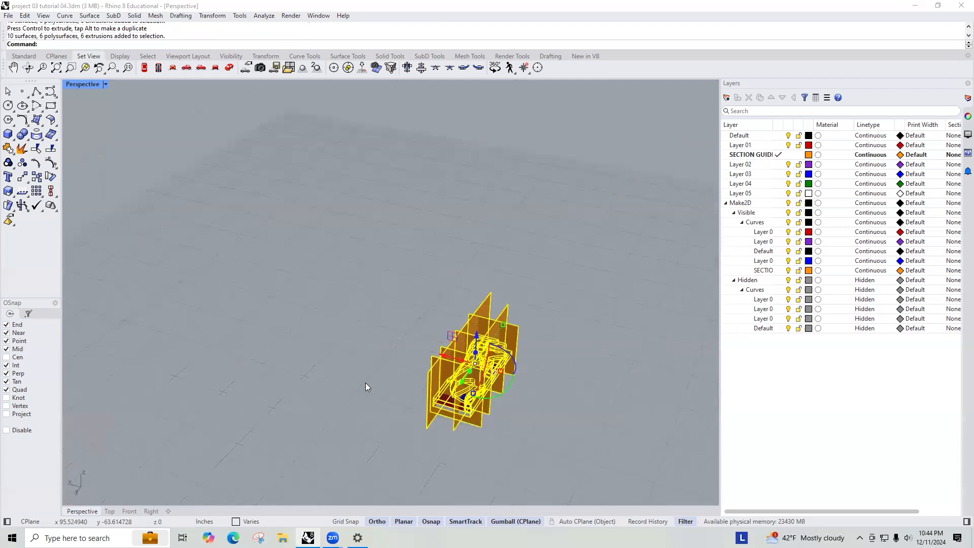
{"action": "key", "text": "alt"}
{"action": "left_click_drag", "start_coordinate": [445, 354], "coordinate": [364, 351]}
{"action": "right_click_drag", "start_coordinate": [456, 364], "coordinate": [589, 386]}
{"action": "right_click_drag", "start_coordinate": [528, 384], "coordinate": [430, 273]}
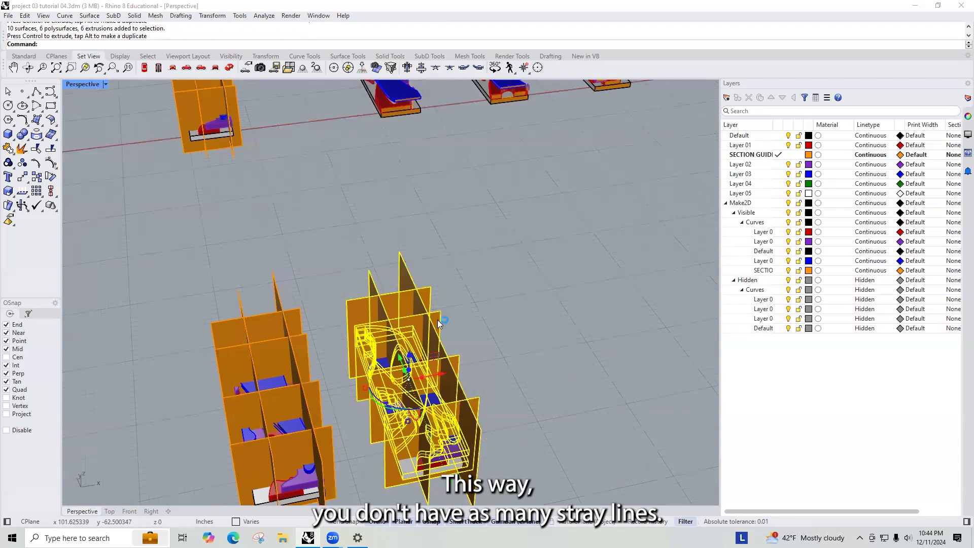
- Delete every section cut plane from the duplicated model
{"action": "left_click", "coordinate": [430, 273]}
{"action": "left_click", "coordinate": [375, 304]}
{"action": "key", "text": "Delete"}
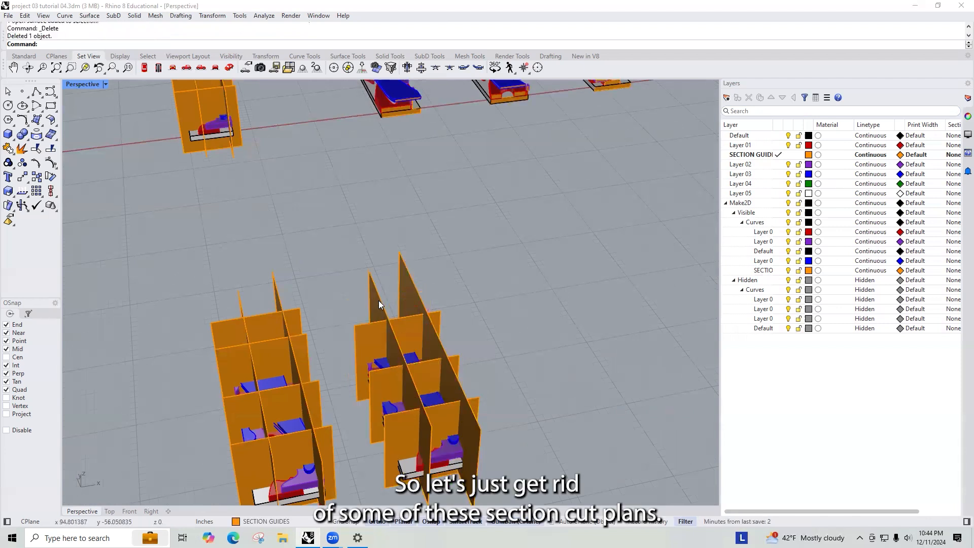
{"action": "left_click", "coordinate": [378, 301]}
{"action": "key", "text": "Delete"}
{"action": "left_click", "coordinate": [413, 287]}
{"action": "key", "text": "Delete"}
{"action": "left_click", "coordinate": [433, 329]}
{"action": "key", "text": "Delete"}
{"action": "left_click", "coordinate": [445, 375]}
{"action": "key", "text": "Delete"}
- Try to BooleanUnion all pieces of the duplicated model at once
{"action": "right_click_drag", "start_coordinate": [465, 413], "coordinate": [457, 442]}
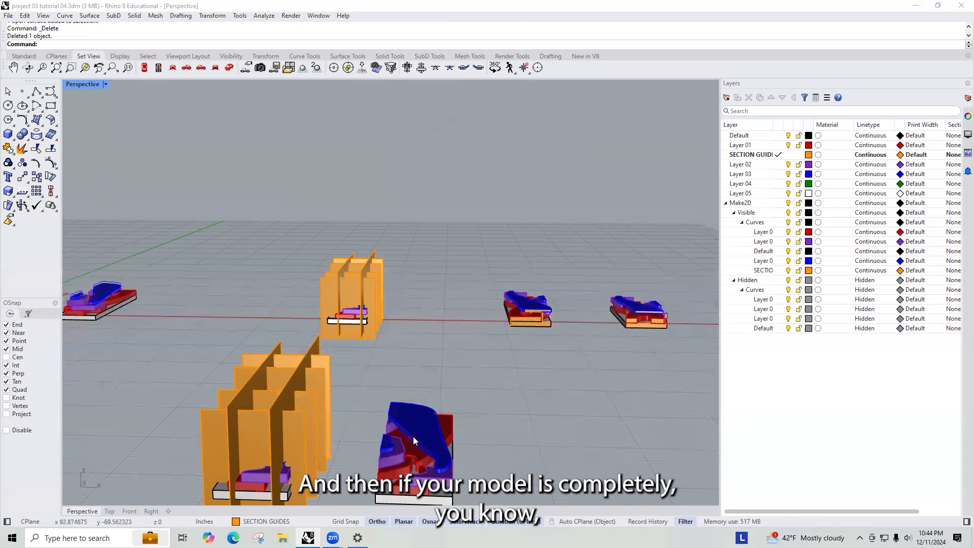
{"action": "left_click", "coordinate": [414, 456]}
{"action": "scroll", "coordinate": [491, 452], "scroll_direction": "up", "scroll_amount": 3}
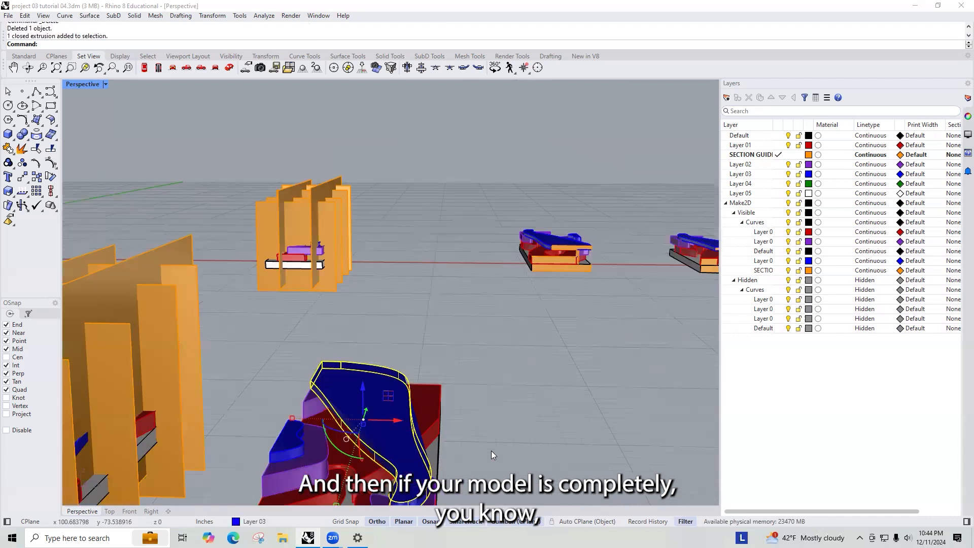
{"action": "scroll", "coordinate": [491, 450], "scroll_direction": "down", "scroll_amount": 6}
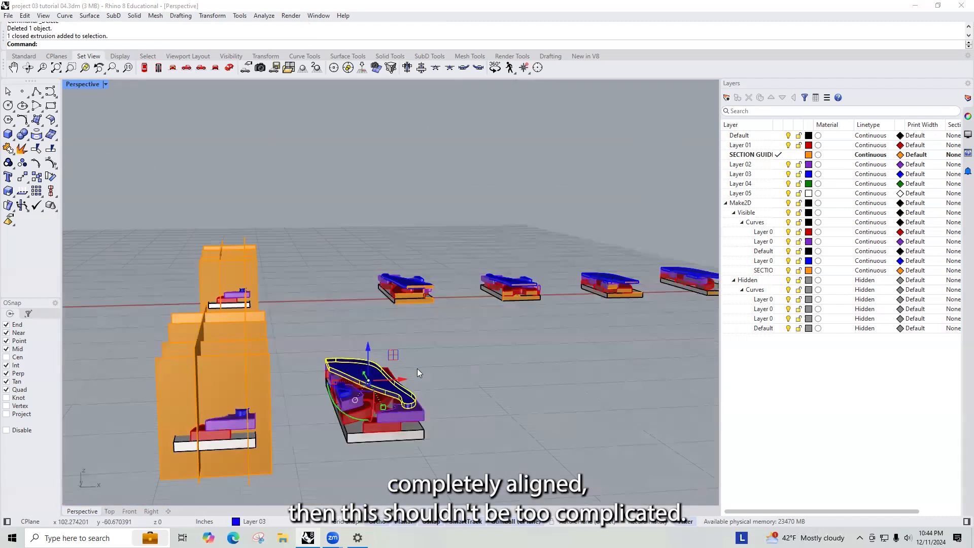
{"action": "right_click_drag", "start_coordinate": [417, 369], "coordinate": [459, 425]}
{"action": "left_click_drag", "start_coordinate": [440, 485], "coordinate": [344, 296]}
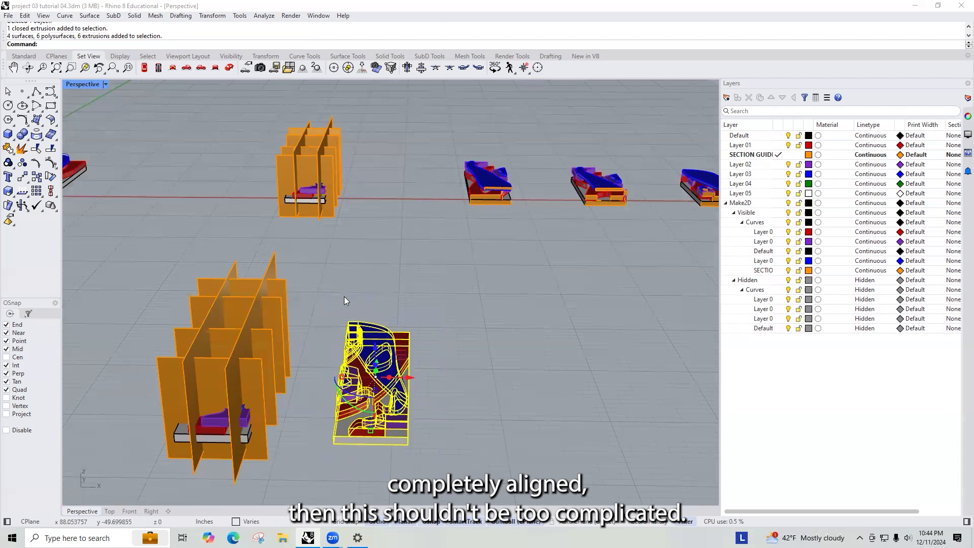
{"action": "type", "text": "Booleann"}
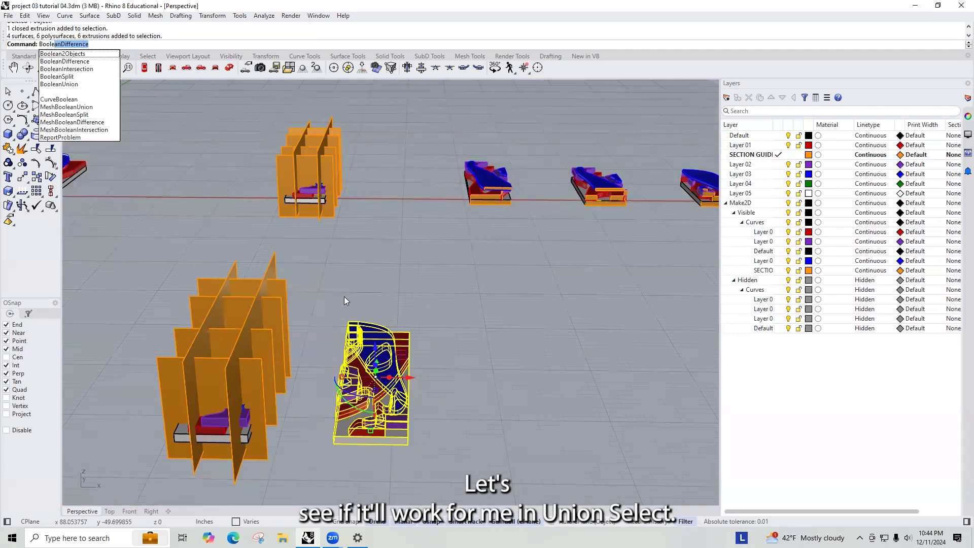
{"action": "type", "text": "u"}
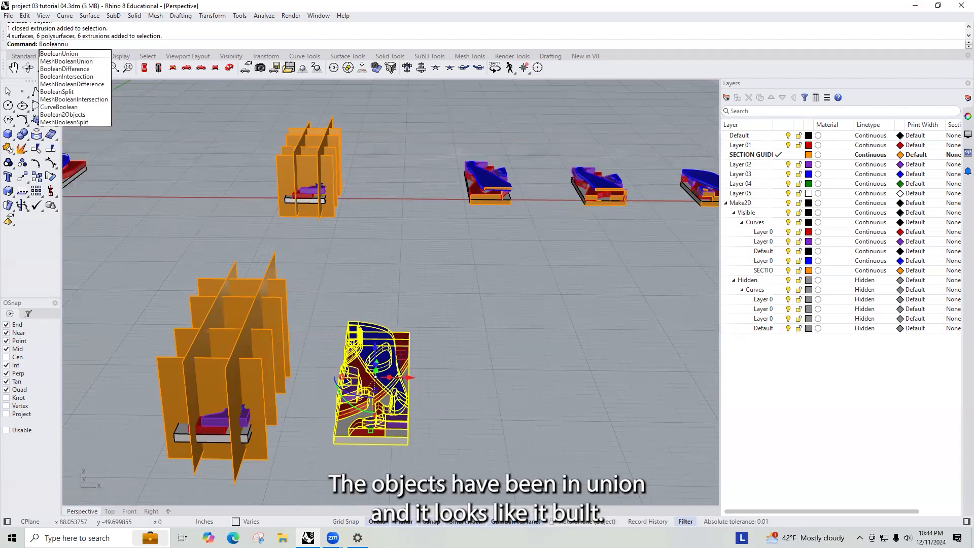
{"action": "key", "text": "Return"}
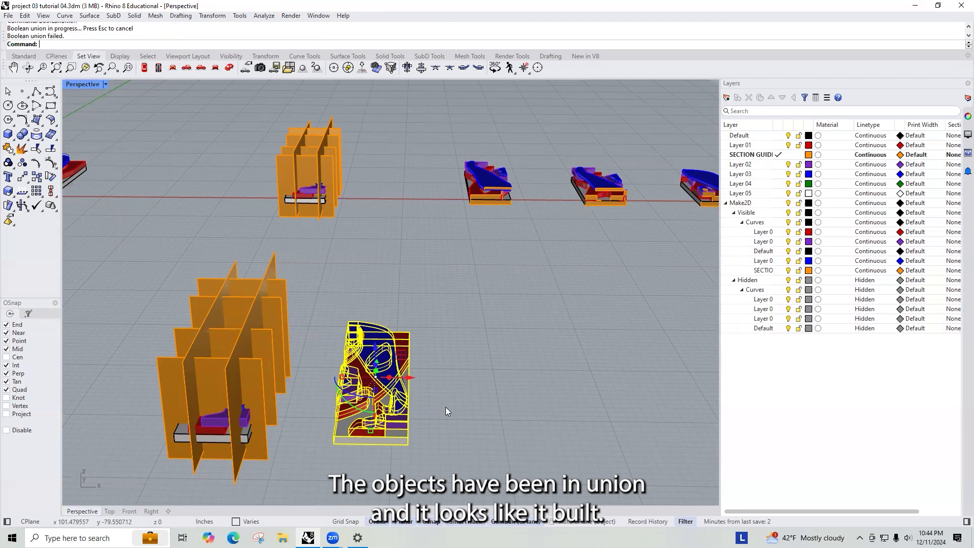
- Union two of the model's pieces with BooleanUnion
{"action": "left_click", "coordinate": [446, 407]}
{"action": "scroll", "coordinate": [372, 457], "scroll_direction": "up", "scroll_amount": 1}
{"action": "right_click_drag", "start_coordinate": [372, 458], "coordinate": [339, 415]}
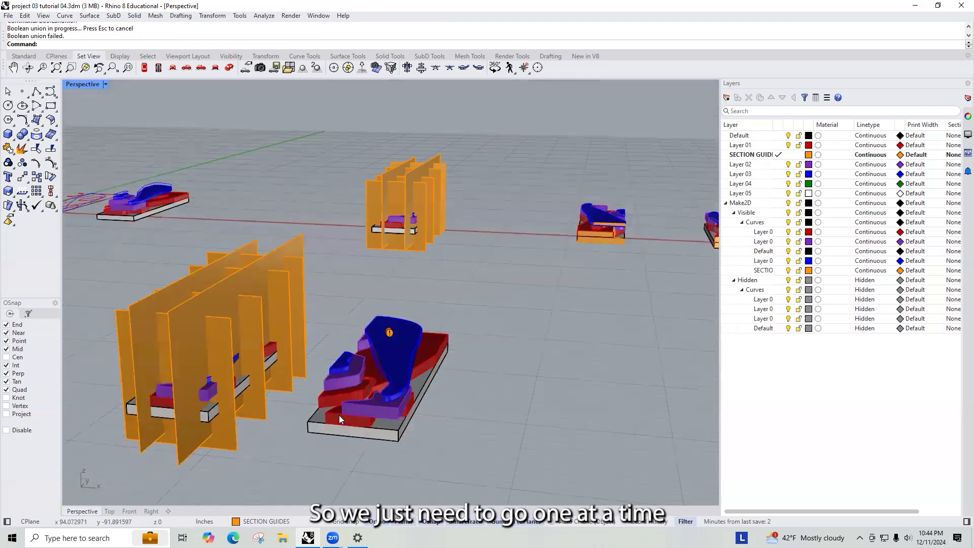
{"action": "scroll", "coordinate": [339, 415], "scroll_direction": "up", "scroll_amount": 6}
{"action": "left_click", "coordinate": [337, 418]}
{"action": "left_click", "coordinate": [292, 462], "text": "shift"}
{"action": "key", "text": "Return"}
{"action": "scroll", "coordinate": [327, 407], "scroll_direction": "down", "scroll_amount": 5}
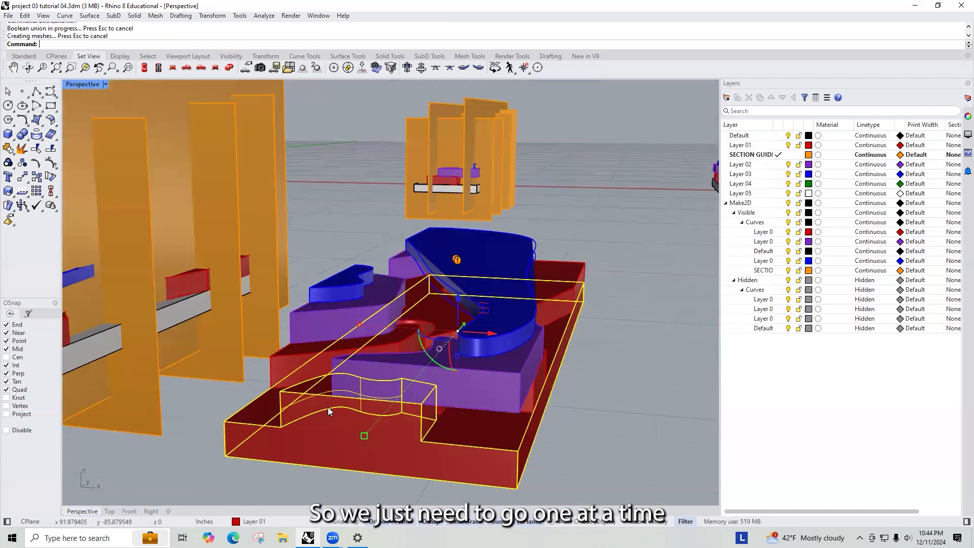
- Union the next pair of layer pieces into the model
{"action": "scroll", "coordinate": [278, 389], "scroll_direction": "up", "scroll_amount": 6}
{"action": "right_click_drag", "start_coordinate": [365, 349], "coordinate": [431, 383]}
{"action": "left_click", "coordinate": [394, 346], "text": "shift"}
{"action": "left_click", "coordinate": [384, 245], "text": "shift"}
{"action": "key", "text": "Return"}
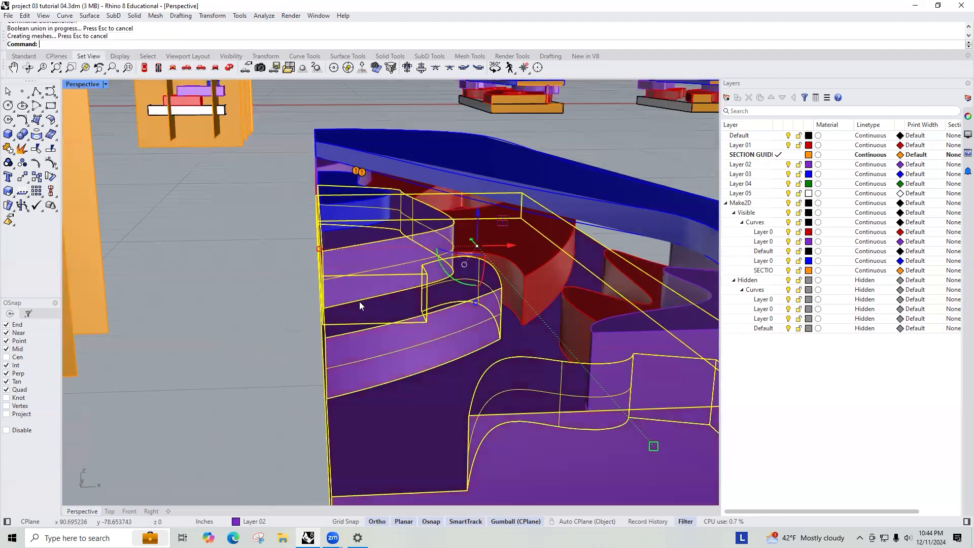
- Union two more pieces into the model, one at a time
{"action": "scroll", "coordinate": [406, 293], "scroll_direction": "down", "scroll_amount": 3}
{"action": "scroll", "coordinate": [406, 293], "scroll_direction": "up", "scroll_amount": 4}
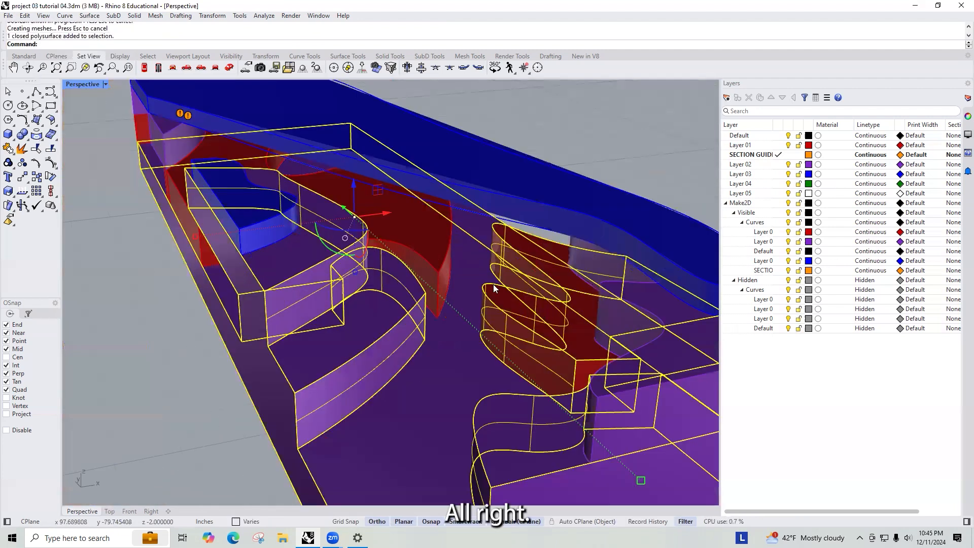
{"action": "left_click", "coordinate": [453, 262], "text": "shift"}
{"action": "key", "text": "Return"}
{"action": "scroll", "coordinate": [449, 261], "scroll_direction": "down", "scroll_amount": 6}
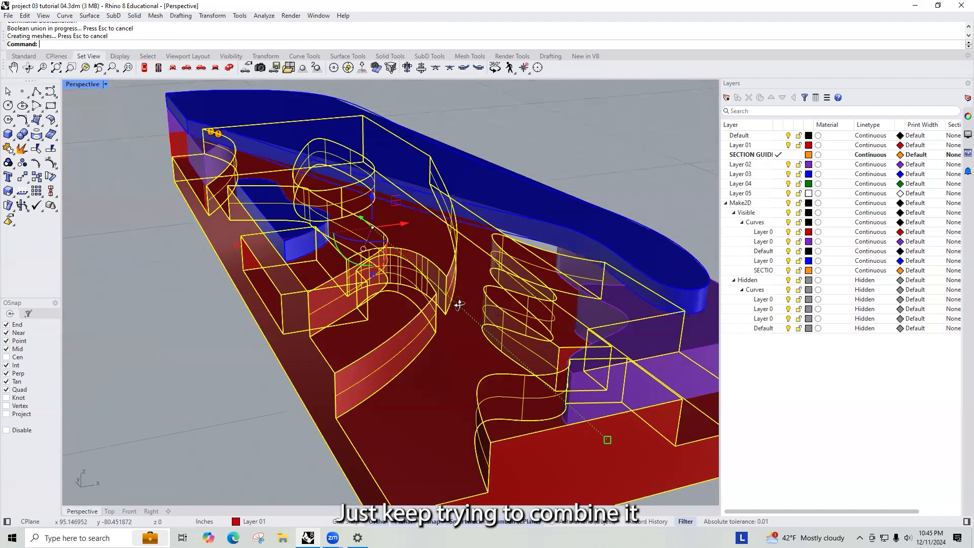
{"action": "scroll", "coordinate": [427, 257], "scroll_direction": "up", "scroll_amount": 5}
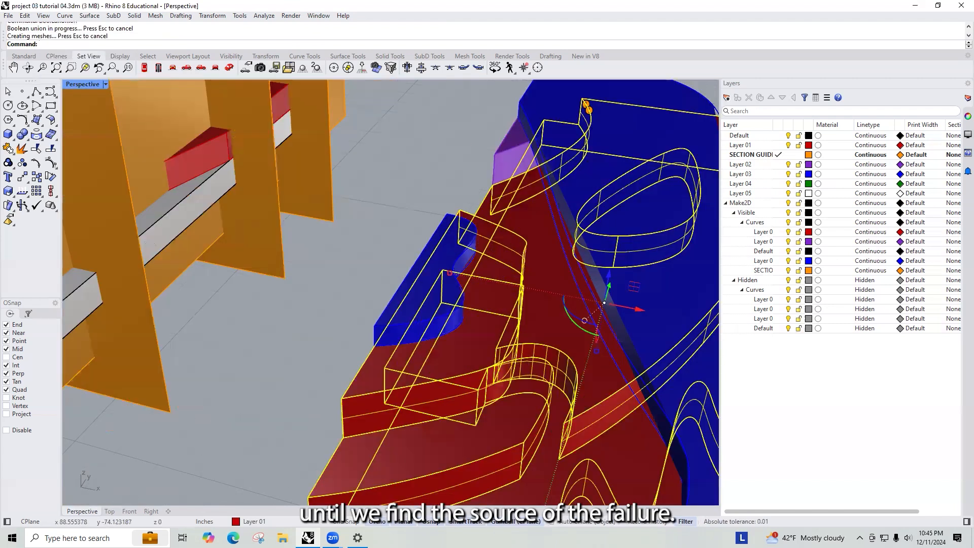
{"action": "left_click", "coordinate": [504, 159], "text": "shift"}
{"action": "key", "text": "Return"}
- Examine the model's corner to find the piece causing the union failure
{"action": "scroll", "coordinate": [691, 291], "scroll_direction": "down", "scroll_amount": 6}
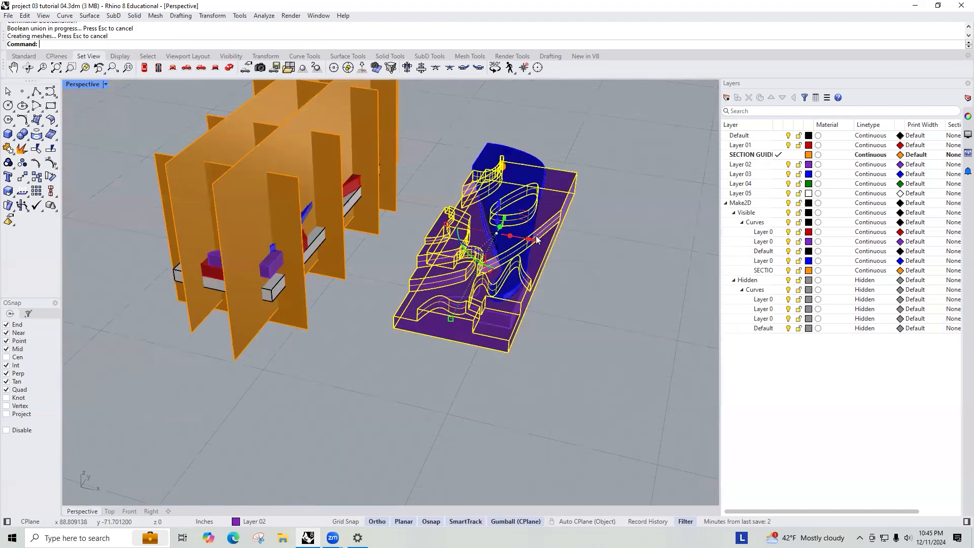
{"action": "right_click_drag", "start_coordinate": [582, 239], "coordinate": [544, 296]}
{"action": "scroll", "coordinate": [540, 320], "scroll_direction": "up", "scroll_amount": 5}
{"action": "scroll", "coordinate": [432, 331], "scroll_direction": "down", "scroll_amount": 5}
{"action": "right_click_drag", "start_coordinate": [432, 331], "coordinate": [412, 341]}
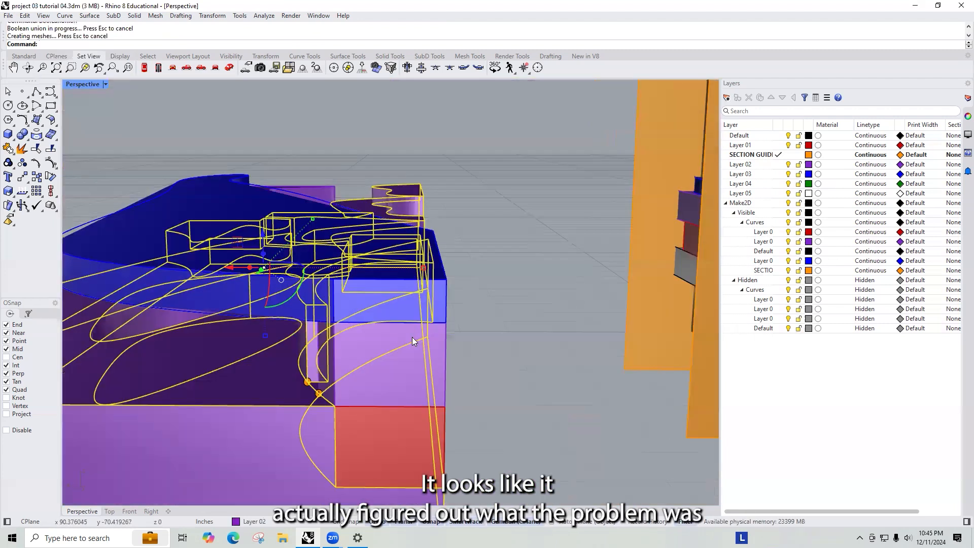
{"action": "right_click_drag", "start_coordinate": [272, 405], "coordinate": [325, 421]}
{"action": "left_click", "coordinate": [344, 428]}
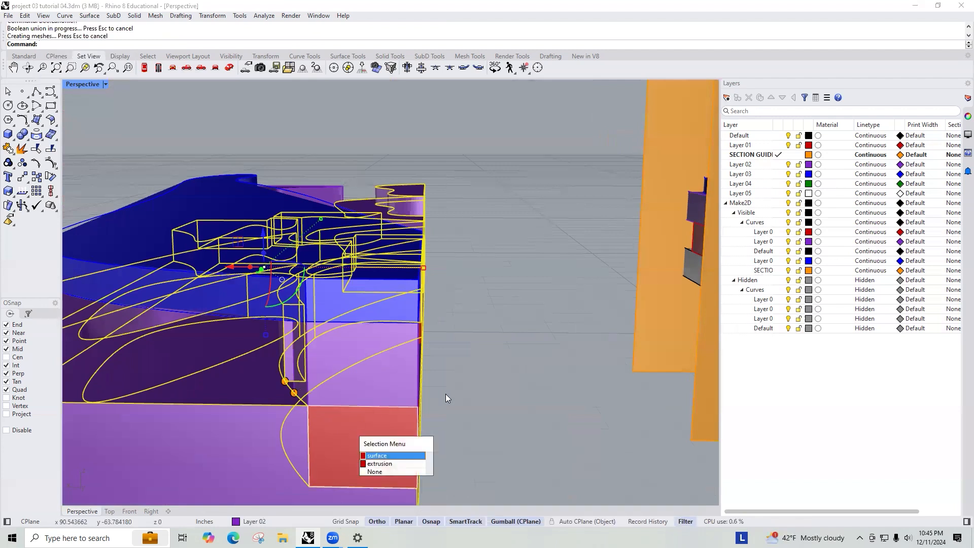
{"action": "left_click", "coordinate": [416, 464]}
{"action": "right_click_drag", "start_coordinate": [488, 434], "coordinate": [460, 433]}
{"action": "scroll", "coordinate": [500, 362], "scroll_direction": "down", "scroll_amount": 5}
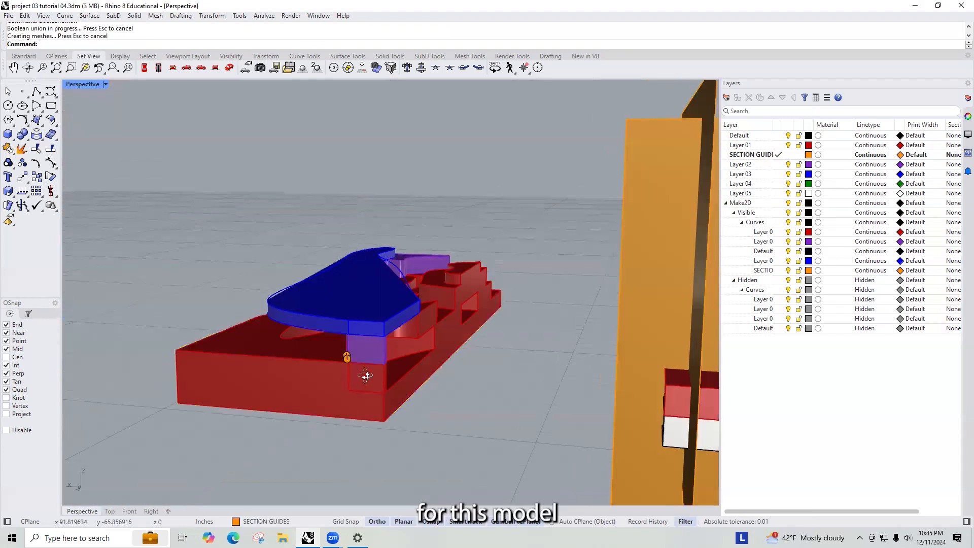
{"action": "scroll", "coordinate": [442, 355], "scroll_direction": "up", "scroll_amount": 8}
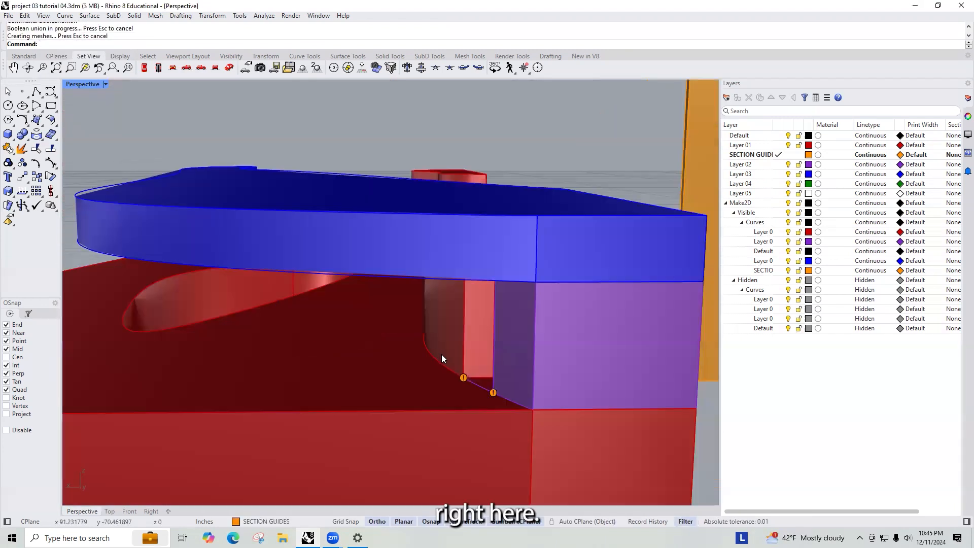
- Select the corner box piece and union it with the model
{"action": "left_click", "coordinate": [458, 378]}
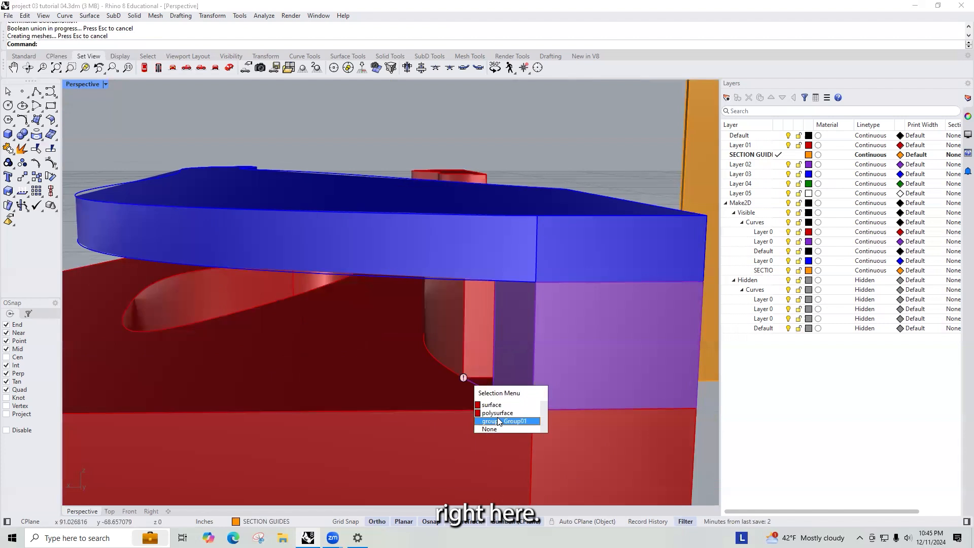
{"action": "left_click", "coordinate": [538, 323]}
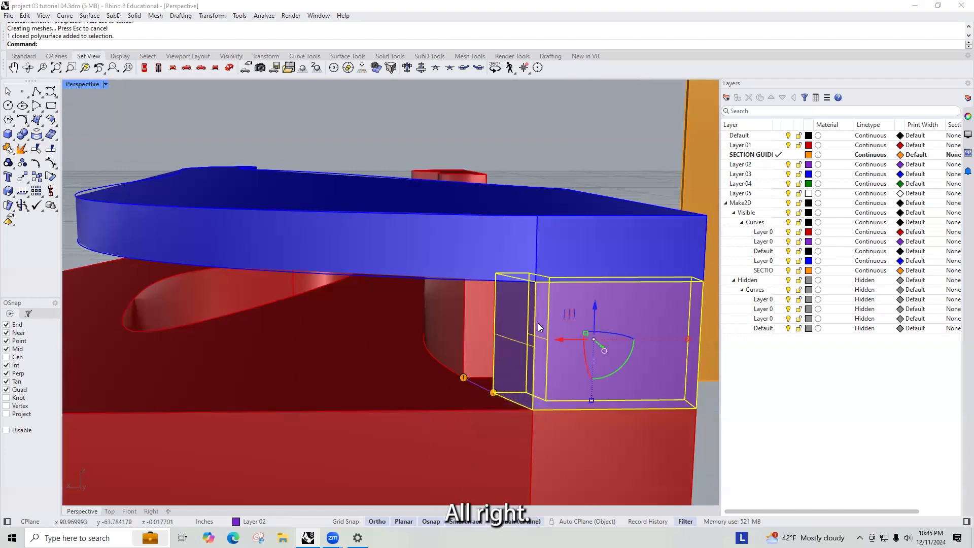
{"action": "left_click", "coordinate": [399, 380], "text": "shift"}
{"action": "right_click", "coordinate": [400, 380]}
{"action": "scroll", "coordinate": [400, 380], "scroll_direction": "down", "scroll_amount": 10}
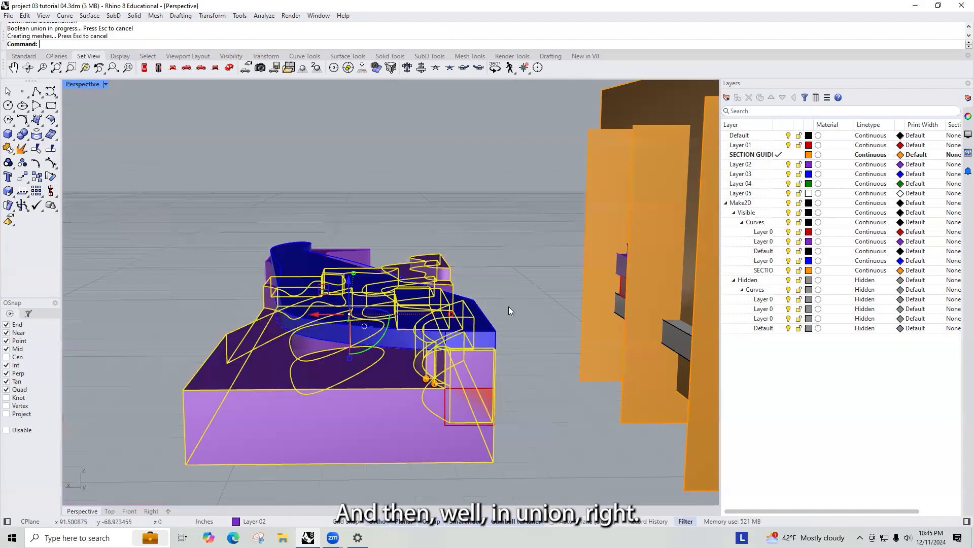
- Delete the stray surface below the corner of the model
{"action": "left_click", "coordinate": [509, 307]}
{"action": "right_click_drag", "start_coordinate": [508, 307], "coordinate": [478, 311]}
{"action": "scroll", "coordinate": [476, 369], "scroll_direction": "up", "scroll_amount": 12}
{"action": "left_click", "coordinate": [418, 446]}
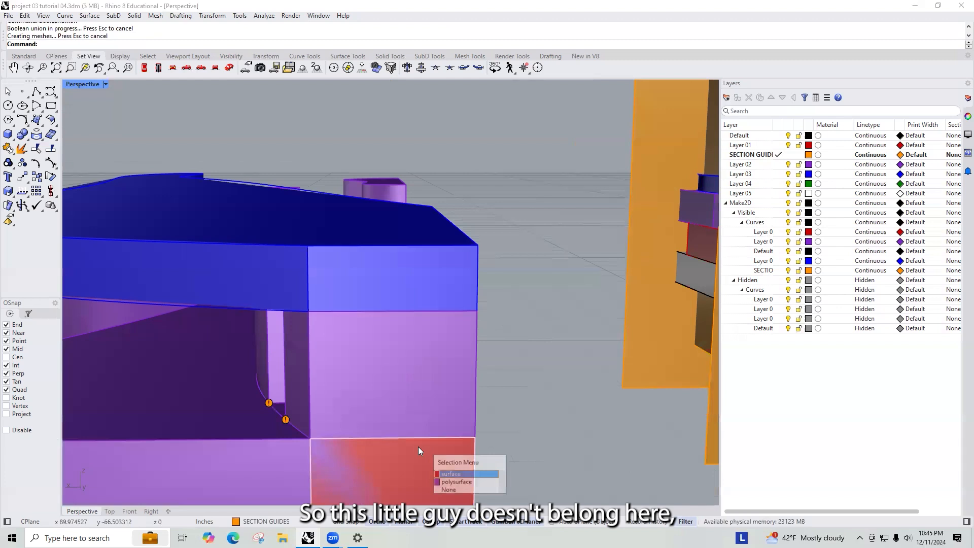
{"action": "left_click", "coordinate": [467, 475]}
{"action": "key", "text": "Delete"}
- Select and delete another stray surface at the model's corner
{"action": "scroll", "coordinate": [525, 387], "scroll_direction": "down", "scroll_amount": 10}
{"action": "right_click_drag", "start_coordinate": [526, 388], "coordinate": [430, 477]}
{"action": "scroll", "coordinate": [412, 436], "scroll_direction": "up", "scroll_amount": 7}
{"action": "scroll", "coordinate": [412, 436], "scroll_direction": "down", "scroll_amount": 7}
{"action": "left_click_drag", "start_coordinate": [416, 477], "coordinate": [472, 424]}
{"action": "key", "text": "Delete"}
- Union the remaining pieces into the model with BooleanUnion
{"action": "scroll", "coordinate": [450, 452], "scroll_direction": "up", "scroll_amount": 6}
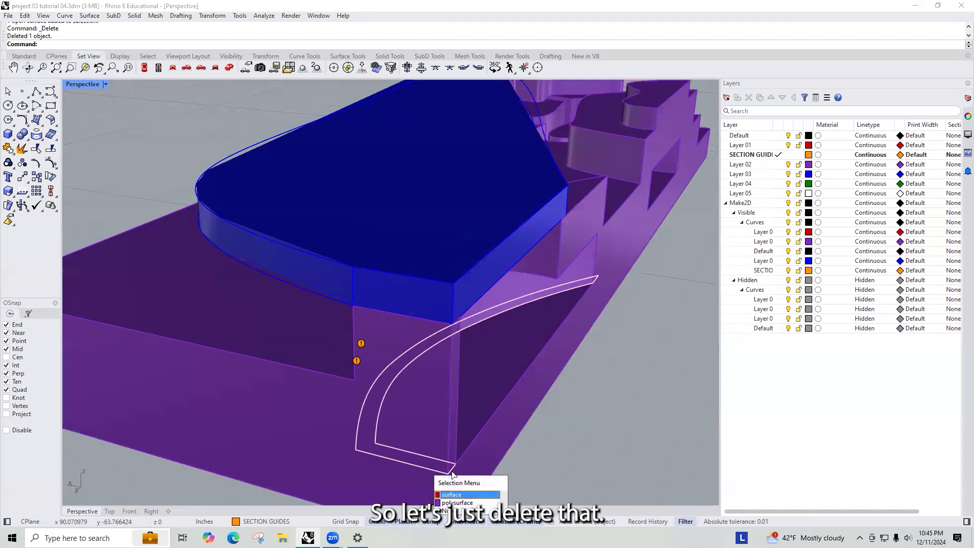
{"action": "scroll", "coordinate": [472, 448], "scroll_direction": "down", "scroll_amount": 8}
{"action": "right_click_drag", "start_coordinate": [487, 382], "coordinate": [483, 300]}
{"action": "left_click", "coordinate": [488, 309]}
{"action": "left_click", "coordinate": [493, 361], "text": "shift"}
{"action": "type", "text": "Boo"}
{"action": "key", "text": "Return"}
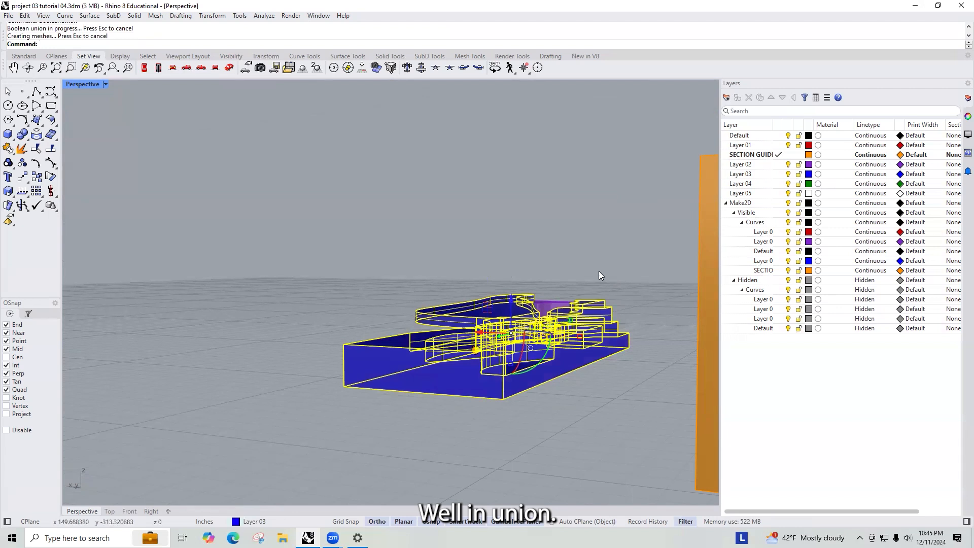
- Delete the three leftover objects around the unified model
{"action": "right_click_drag", "start_coordinate": [538, 334], "coordinate": [594, 325]}
{"action": "right_click_drag", "start_coordinate": [534, 222], "coordinate": [548, 230]}
{"action": "left_click", "coordinate": [578, 244], "text": "shift"}
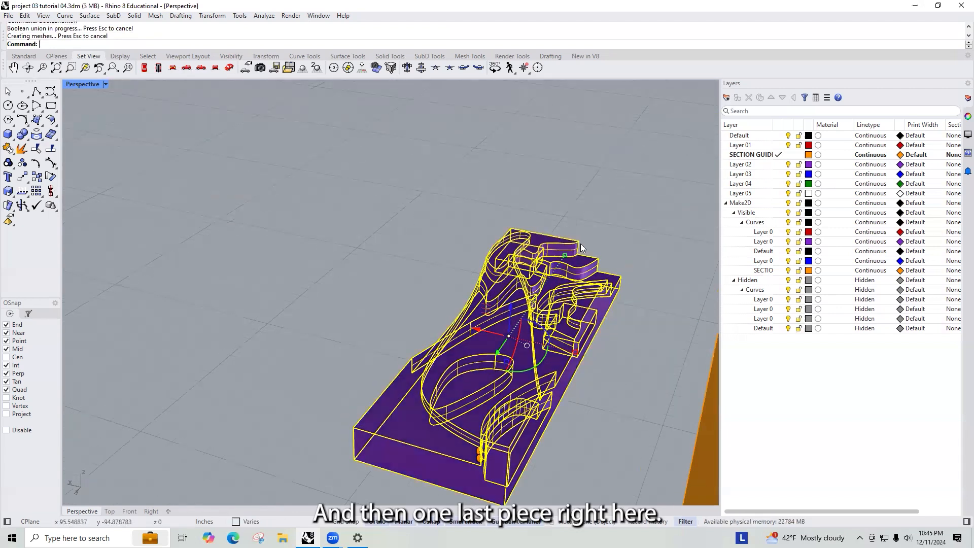
{"action": "left_click", "coordinate": [351, 298]}
{"action": "right_click_drag", "start_coordinate": [351, 297], "coordinate": [509, 189]}
{"action": "left_click", "coordinate": [529, 141]}
{"action": "key", "text": "Delete"}
{"action": "right_click_drag", "start_coordinate": [394, 255], "coordinate": [317, 289]}
{"action": "right_click_drag", "start_coordinate": [276, 261], "coordinate": [362, 236]}
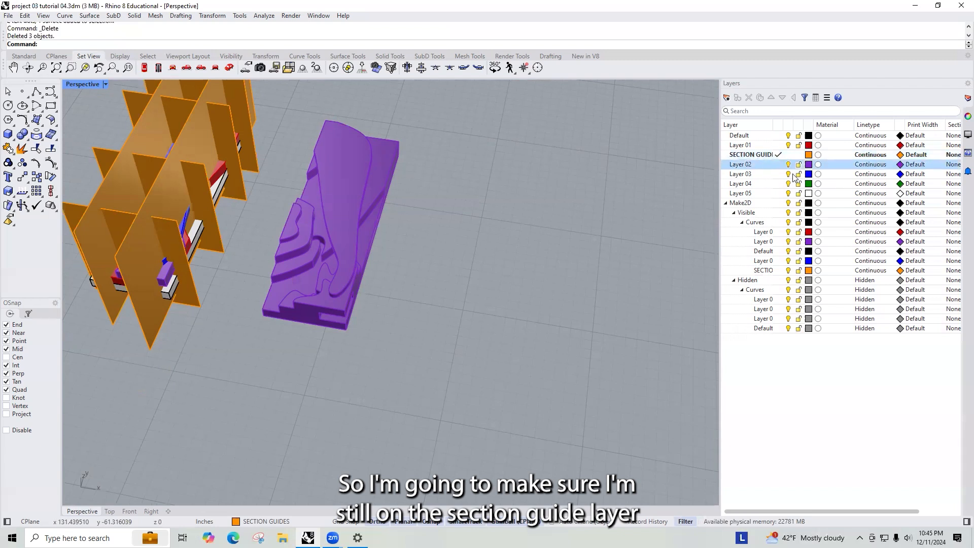
- Copy the section planes from the original model onto the purple unioned model
{"action": "scroll", "coordinate": [621, 262], "scroll_direction": "down", "scroll_amount": 7}
{"action": "scroll", "coordinate": [400, 153], "scroll_direction": "up", "scroll_amount": 3}
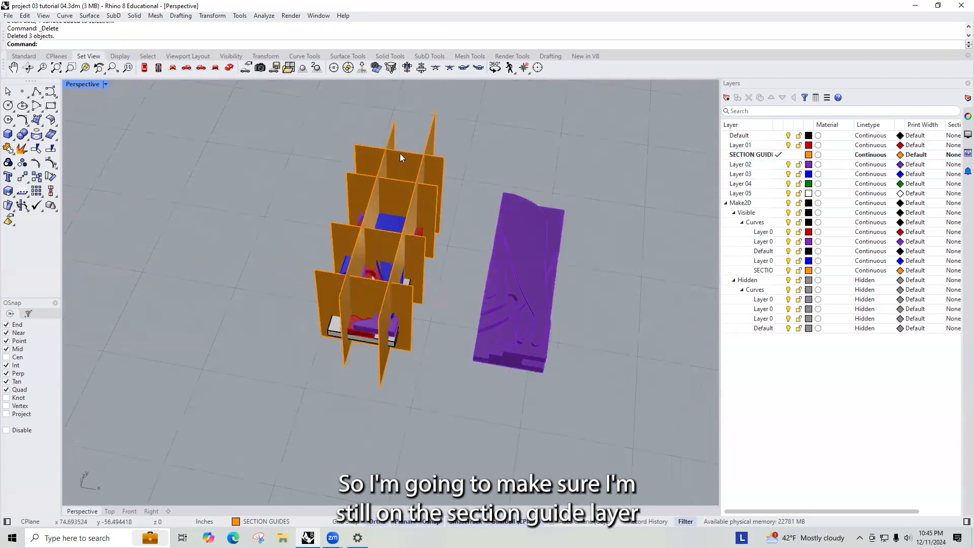
{"action": "left_click", "coordinate": [397, 150]}
{"action": "right_click_drag", "start_coordinate": [395, 149], "coordinate": [489, 261]}
{"action": "left_click_drag", "start_coordinate": [502, 245], "coordinate": [173, 301]}
{"action": "right_click_drag", "start_coordinate": [433, 301], "coordinate": [339, 373]}
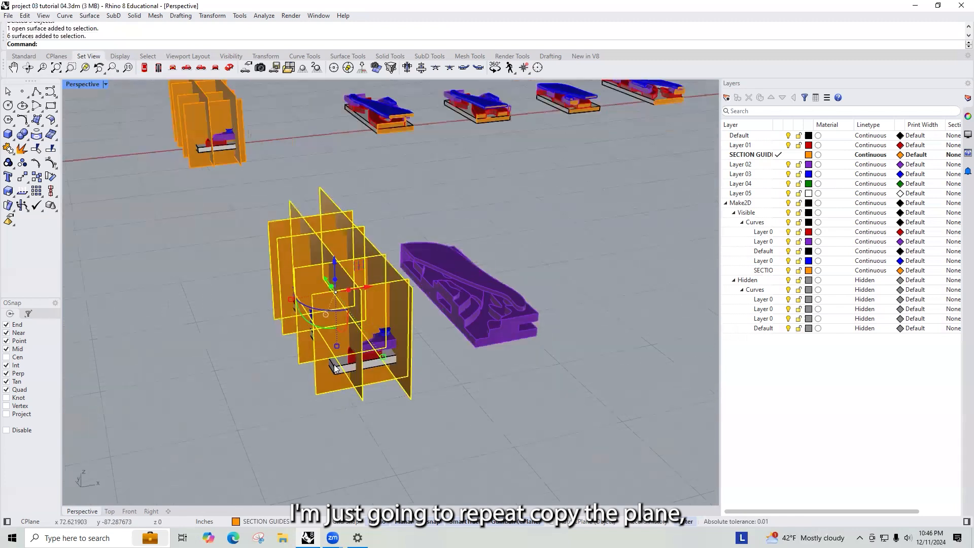
{"action": "right_click", "coordinate": [340, 375]}
{"action": "left_click", "coordinate": [340, 375]}
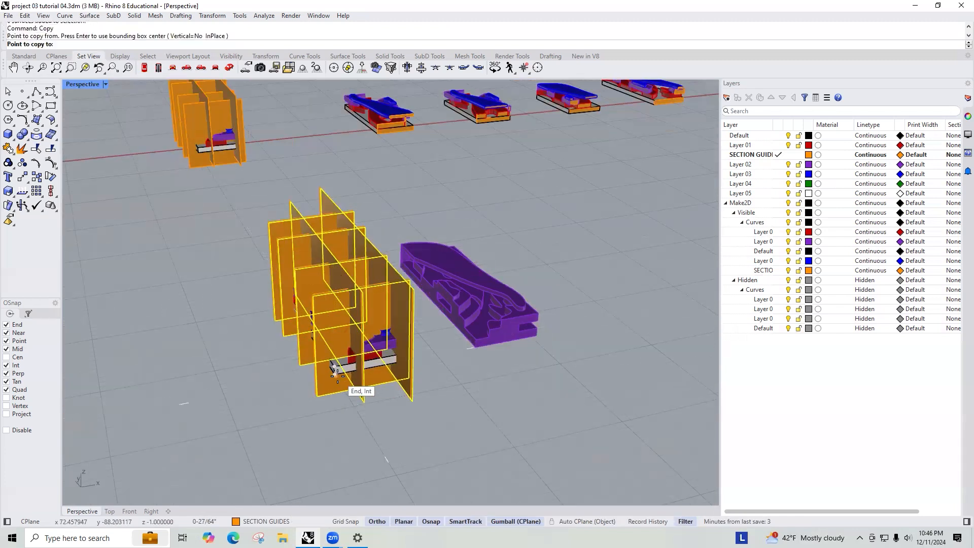
{"action": "scroll", "coordinate": [482, 337], "scroll_direction": "up", "scroll_amount": 5}
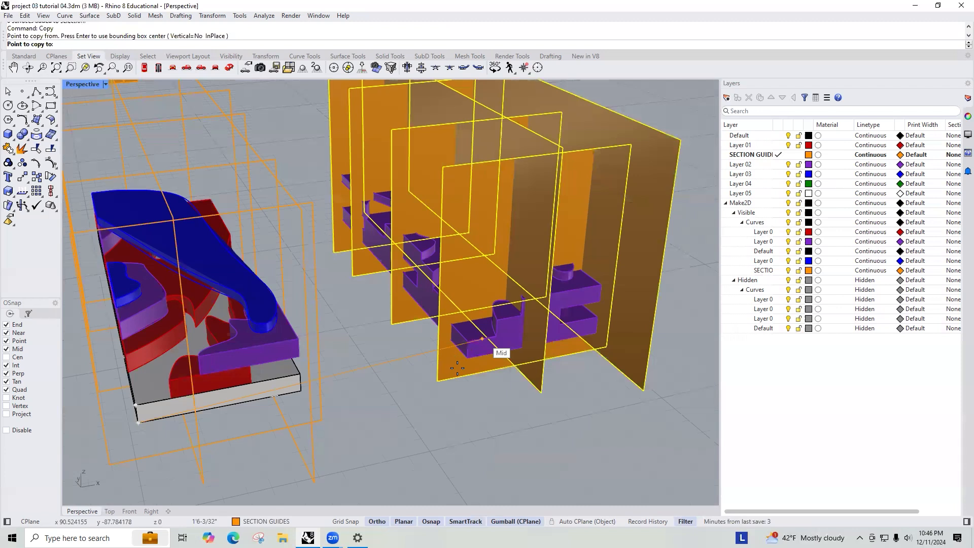
{"action": "scroll", "coordinate": [457, 367], "scroll_direction": "down", "scroll_amount": 4}
{"action": "left_click", "coordinate": [480, 374]}
{"action": "key", "text": "Return"}
{"action": "scroll", "coordinate": [588, 365], "scroll_direction": "down", "scroll_amount": 3}
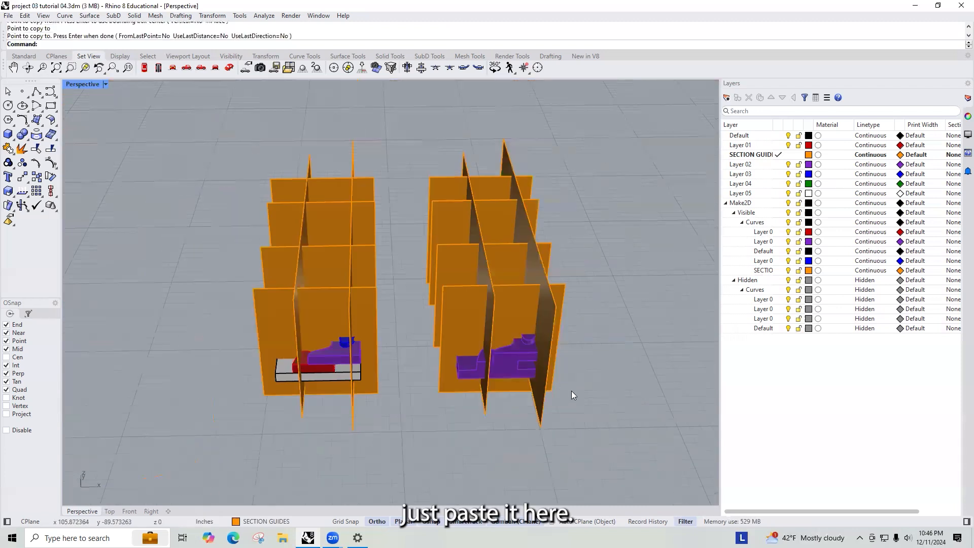
- Select the purple model with its section planes and drag out duplicates along a row with the gumball
{"action": "right_click_drag", "start_coordinate": [570, 391], "coordinate": [513, 243]}
{"action": "right_click_drag", "start_coordinate": [523, 292], "coordinate": [517, 211]}
{"action": "left_click", "coordinate": [515, 210]}
{"action": "scroll", "coordinate": [516, 211], "scroll_direction": "up", "scroll_amount": 2}
{"action": "left_click", "coordinate": [516, 211]}
{"action": "left_click", "coordinate": [507, 172]}
{"action": "left_click", "coordinate": [540, 179]}
{"action": "left_click_drag", "start_coordinate": [580, 340], "coordinate": [551, 187], "text": "shift"}
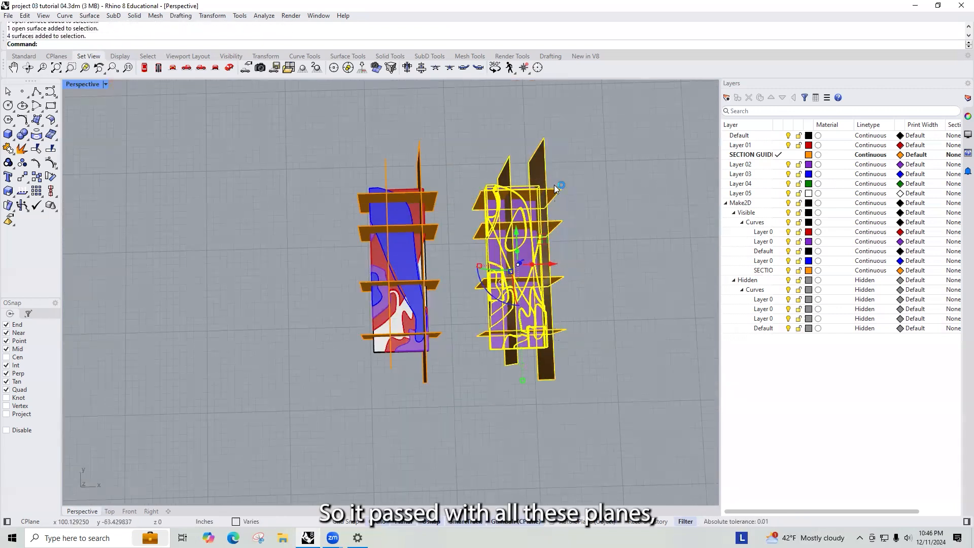
{"action": "right_click_drag", "start_coordinate": [551, 187], "coordinate": [534, 222]}
{"action": "scroll", "coordinate": [563, 255], "scroll_direction": "down", "scroll_amount": 2}
{"action": "left_click_drag", "start_coordinate": [569, 244], "coordinate": [612, 248]}
{"action": "scroll", "coordinate": [631, 256], "scroll_direction": "up", "scroll_amount": 4}
{"action": "right_click_drag", "start_coordinate": [631, 256], "coordinate": [450, 256], "text": "shift"}
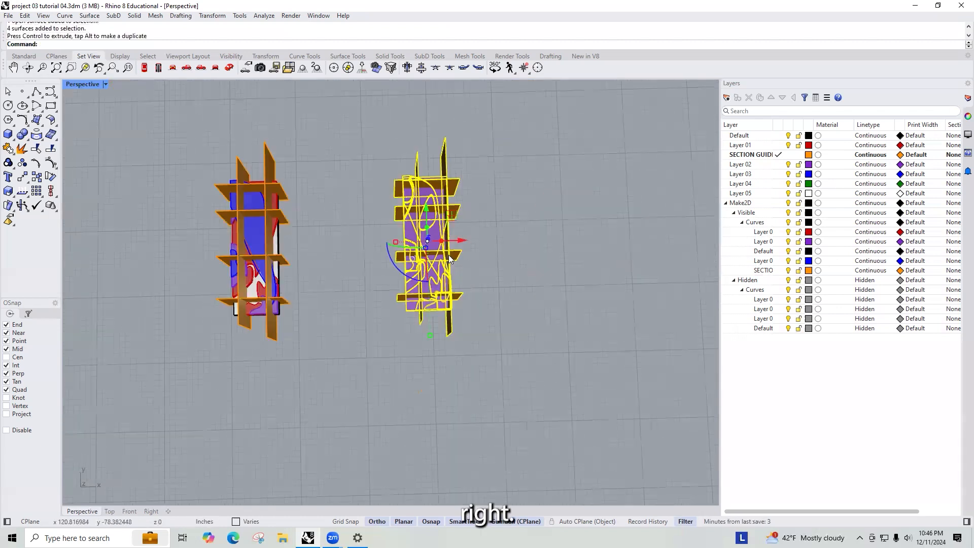
{"action": "scroll", "coordinate": [420, 248], "scroll_direction": "down", "scroll_amount": 7}
{"action": "left_click_drag", "start_coordinate": [447, 242], "coordinate": [655, 244]}
{"action": "key", "text": "alt"}
{"action": "key", "text": "alt"}
- Add further duplicates of the model and planes to the row to get six copies for six section cuts
{"action": "key", "text": "alt"}
{"action": "scroll", "coordinate": [442, 251], "scroll_direction": "down", "scroll_amount": 5}
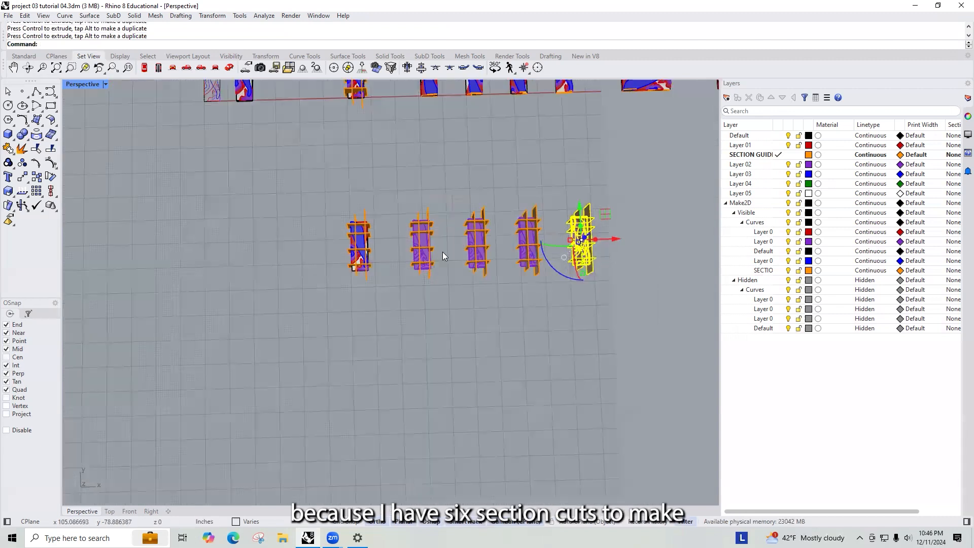
{"action": "scroll", "coordinate": [528, 232], "scroll_direction": "up", "scroll_amount": 3}
{"action": "left_click_drag", "start_coordinate": [521, 246], "coordinate": [619, 250]}
{"action": "key", "text": "alt"}
{"action": "key", "text": "alt"}
{"action": "key", "text": "Escape"}
{"action": "scroll", "coordinate": [348, 221], "scroll_direction": "up", "scroll_amount": 4}
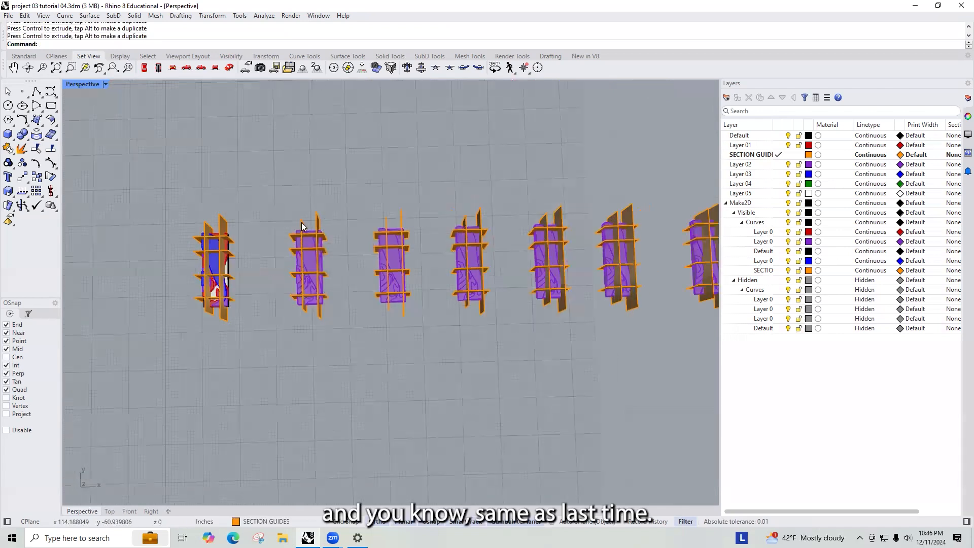
- Delete the unneeded section planes from the first and second purple copies, leaving one cutting plane each
{"action": "left_click", "coordinate": [319, 221]}
{"action": "key", "text": "Delete"}
{"action": "left_click", "coordinate": [325, 299]}
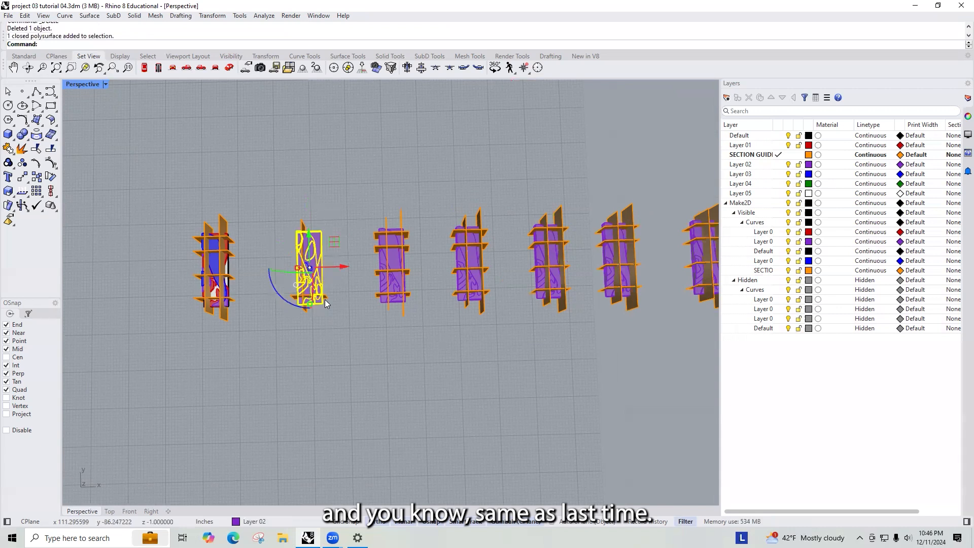
{"action": "key", "text": "Delete"}
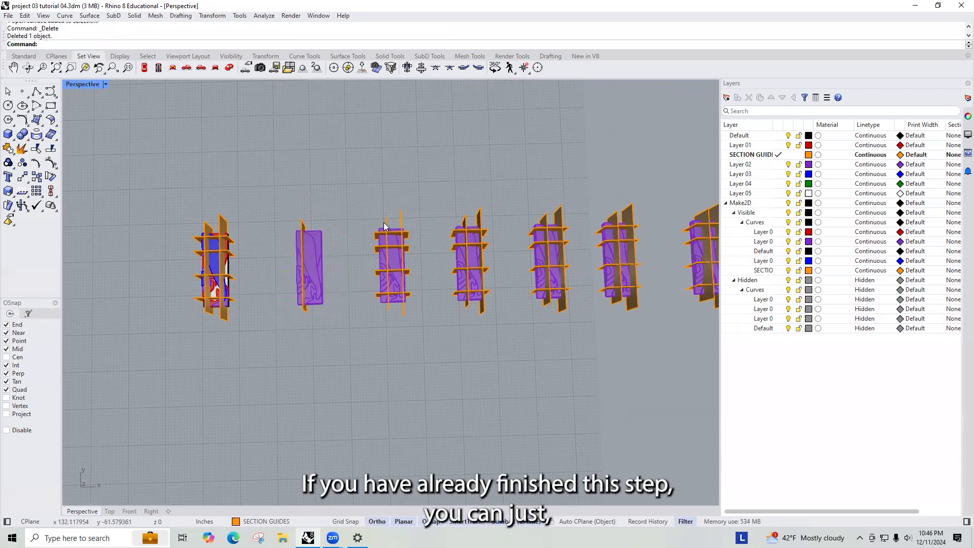
{"action": "left_click", "coordinate": [374, 237]}
{"action": "key", "text": "Delete"}
{"action": "left_click", "coordinate": [386, 220]}
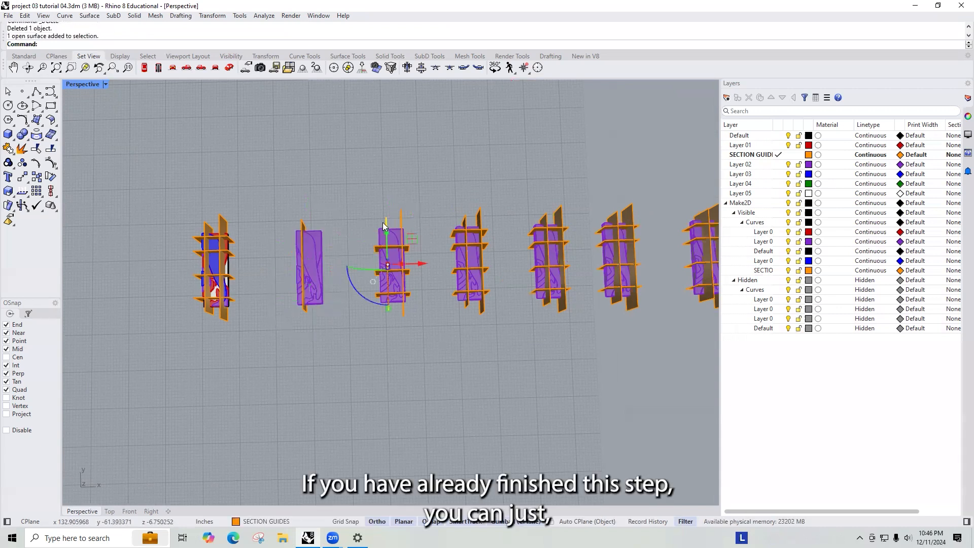
{"action": "key", "text": "Delete"}
{"action": "left_click", "coordinate": [376, 249]}
{"action": "key", "text": "Delete"}
{"action": "left_click", "coordinate": [376, 272]}
{"action": "key", "text": "Delete"}
{"action": "left_click", "coordinate": [376, 295]}
{"action": "key", "text": "Delete"}
- Delete the extra section planes from the third and fourth purple copies, keeping one plane on each
{"action": "left_click", "coordinate": [465, 223]}
{"action": "key", "text": "Delete"}
{"action": "left_click", "coordinate": [481, 213]}
{"action": "key", "text": "Delete"}
{"action": "left_click", "coordinate": [483, 247]}
{"action": "key", "text": "Delete"}
{"action": "left_click", "coordinate": [484, 271]}
{"action": "key", "text": "Delete"}
{"action": "left_click", "coordinate": [487, 291]}
{"action": "key", "text": "Delete"}
{"action": "left_click", "coordinate": [522, 230]}
{"action": "key", "text": "Delete"}
{"action": "left_click", "coordinate": [526, 270]}
{"action": "key", "text": "Delete"}
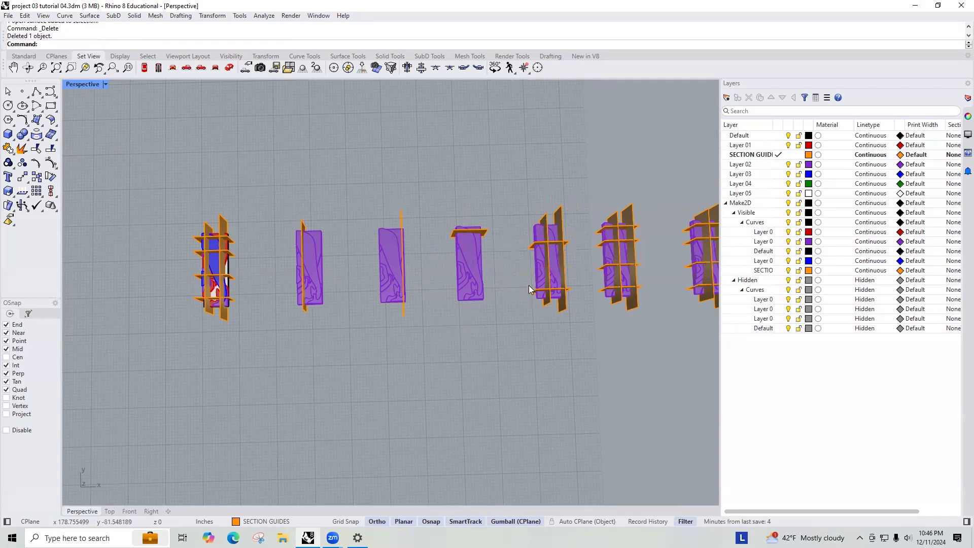
{"action": "left_click", "coordinate": [533, 297]}
{"action": "key", "text": "Delete"}
{"action": "left_click", "coordinate": [551, 304]}
{"action": "key", "text": "Delete"}
{"action": "left_click", "coordinate": [564, 308]}
{"action": "key", "text": "Delete"}
- Delete the extra section planes from the last purple copies
{"action": "scroll", "coordinate": [527, 289], "scroll_direction": "down", "scroll_amount": 7}
{"action": "scroll", "coordinate": [533, 262], "scroll_direction": "up", "scroll_amount": 6}
{"action": "left_click", "coordinate": [511, 227]}
{"action": "key", "text": "Delete"}
{"action": "left_click", "coordinate": [521, 236]}
{"action": "key", "text": "Delete"}
{"action": "left_click", "coordinate": [527, 248]}
{"action": "key", "text": "Delete"}
{"action": "left_click", "coordinate": [597, 296]}
{"action": "key", "text": "Delete"}
{"action": "left_click", "coordinate": [586, 297]}
{"action": "key", "text": "Delete"}
{"action": "left_click", "coordinate": [599, 267]}
{"action": "key", "text": "Delete"}
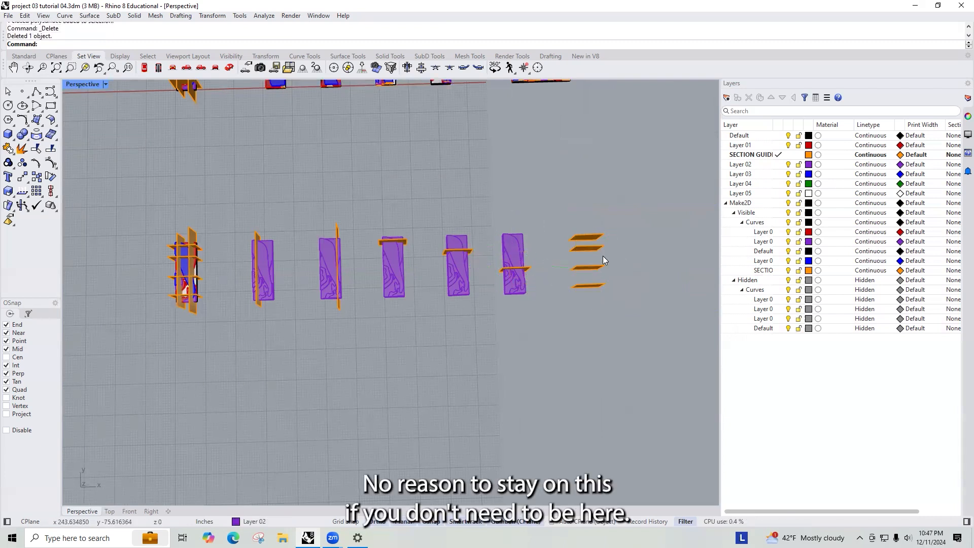
- Undo the last deletion and remove the remaining extra plane from the last copy
{"action": "key", "text": "ctrl+z"}
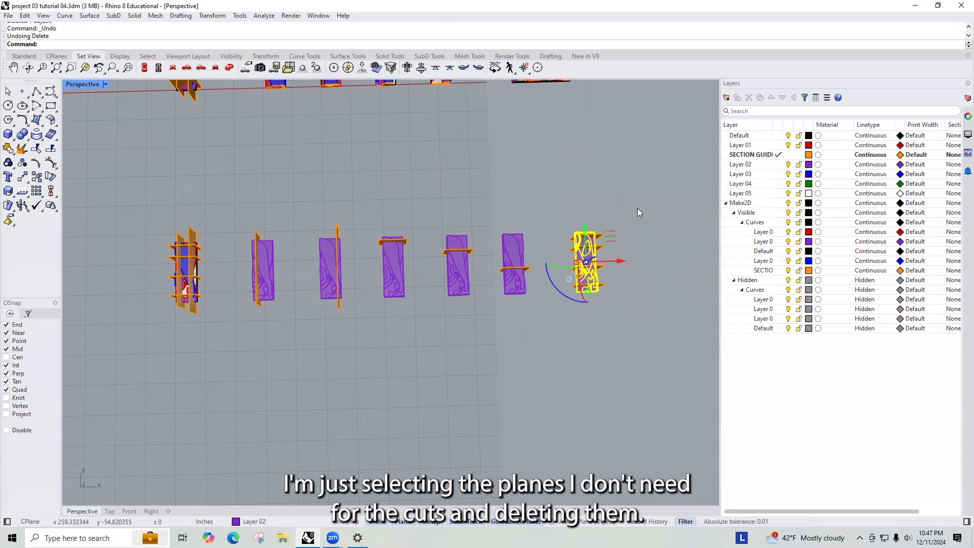
{"action": "key", "text": "Delete"}
{"action": "left_click", "coordinate": [601, 247]}
{"action": "key", "text": "Delete"}
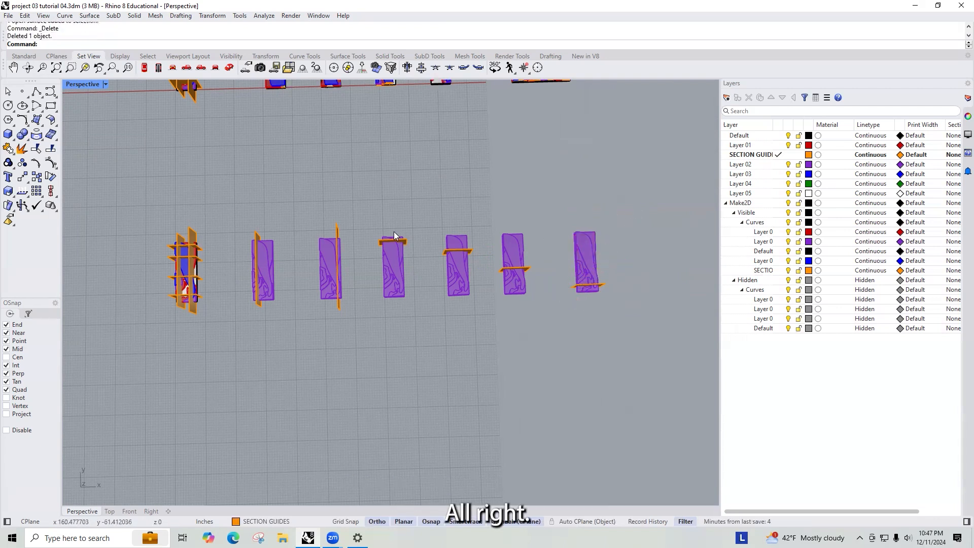
- Rotate the third purple copy together with its section plane 180 degrees
{"action": "scroll", "coordinate": [395, 232], "scroll_direction": "up", "scroll_amount": 11}
{"action": "scroll", "coordinate": [422, 223], "scroll_direction": "down", "scroll_amount": 9}
{"action": "left_click_drag", "start_coordinate": [446, 207], "coordinate": [376, 331]}
{"action": "left_click", "coordinate": [382, 298]}
{"action": "type", "text": "180"}
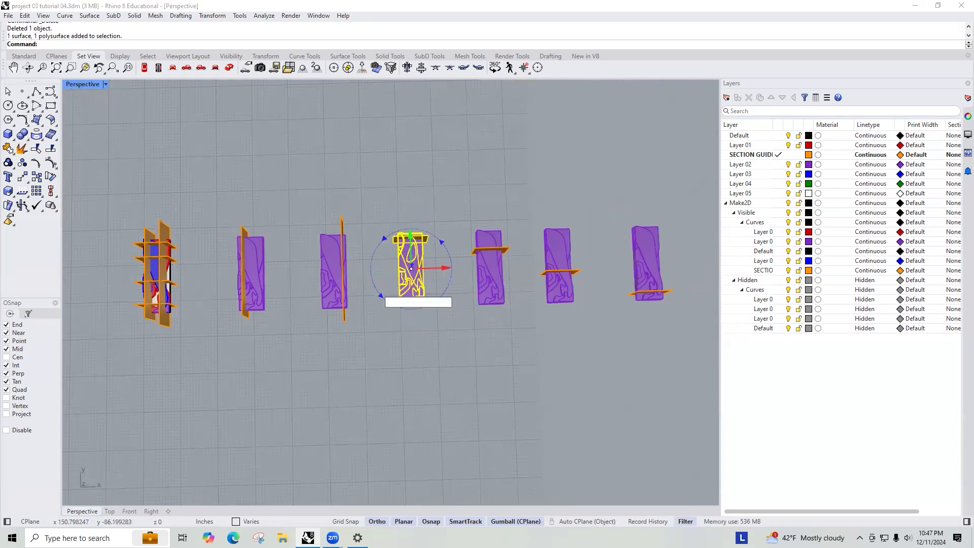
{"action": "key", "text": "Return"}
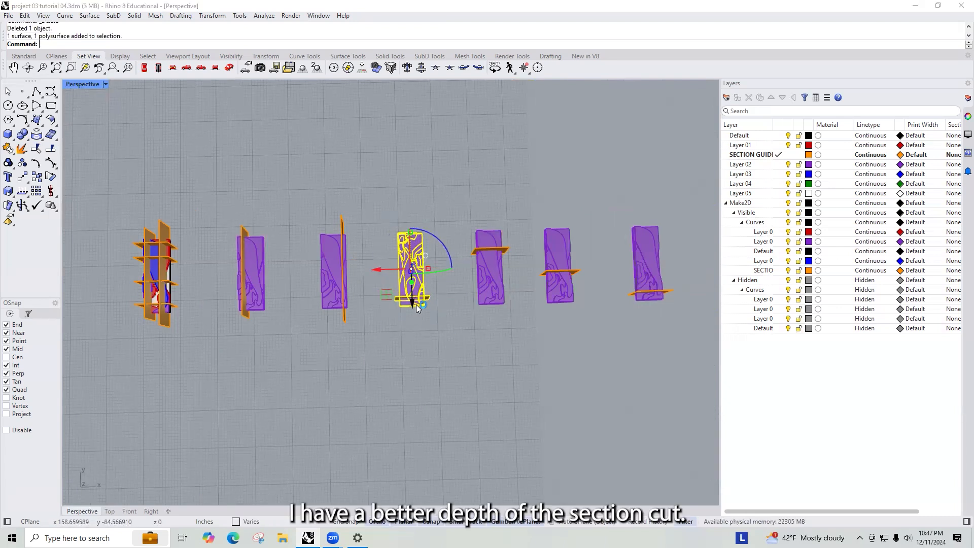
- Select the section planes on the first three purple copies and save the file
{"action": "left_click", "coordinate": [483, 331]}
{"action": "right_click_drag", "start_coordinate": [564, 295], "coordinate": [441, 310]}
{"action": "scroll", "coordinate": [441, 310], "scroll_direction": "up", "scroll_amount": 4}
{"action": "scroll", "coordinate": [395, 265], "scroll_direction": "up", "scroll_amount": 5}
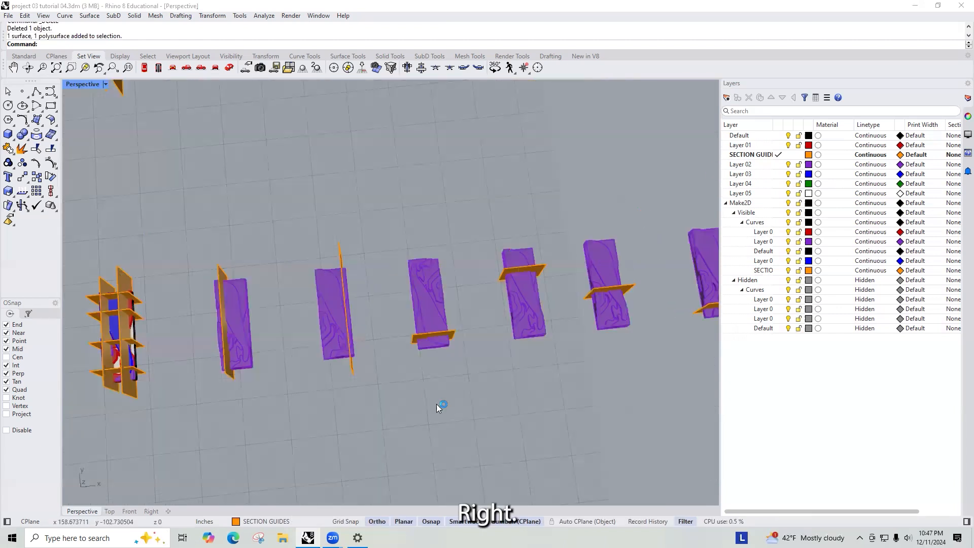
{"action": "scroll", "coordinate": [379, 353], "scroll_direction": "down", "scroll_amount": 7}
{"action": "scroll", "coordinate": [402, 337], "scroll_direction": "up", "scroll_amount": 4}
{"action": "right_click_drag", "start_coordinate": [259, 339], "coordinate": [250, 289]}
{"action": "left_click", "coordinate": [249, 295]}
{"action": "left_click", "coordinate": [330, 286], "text": "shift"}
{"action": "left_click", "coordinate": [408, 353]}
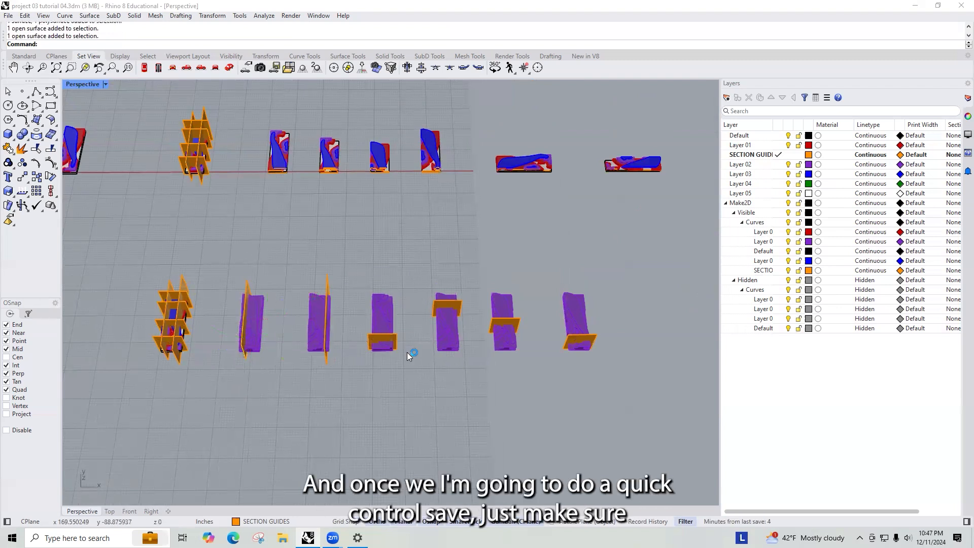
{"action": "key", "text": "ctrl+s"}
- Trim the first copies with the selected section planes, trimming away the model beyond each cut
{"action": "left_click", "coordinate": [251, 286]}
{"action": "left_click", "coordinate": [330, 286], "text": "shift"}
{"action": "left_click", "coordinate": [397, 341], "text": "shift"}
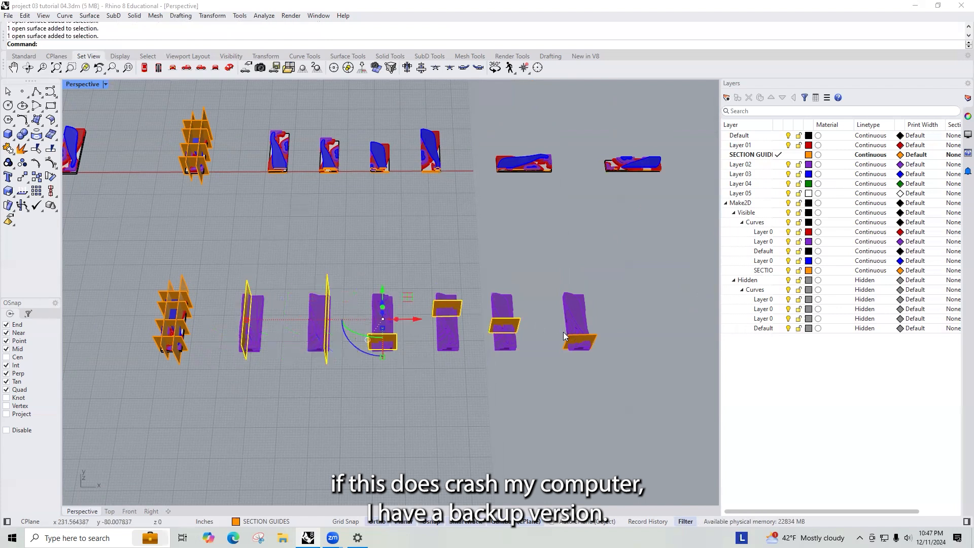
{"action": "right_click_drag", "start_coordinate": [563, 332], "coordinate": [453, 332]}
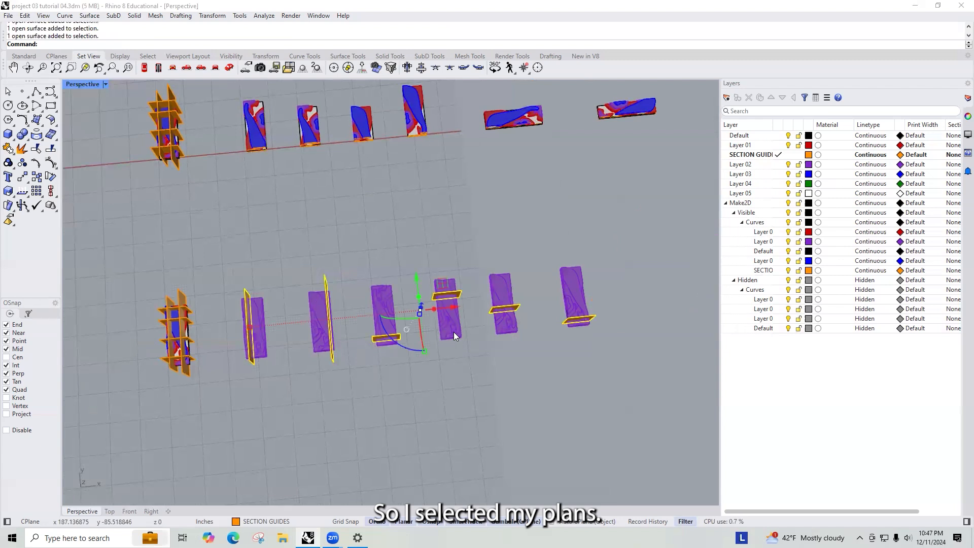
{"action": "type", "text": "trim"}
{"action": "key", "text": "Return"}
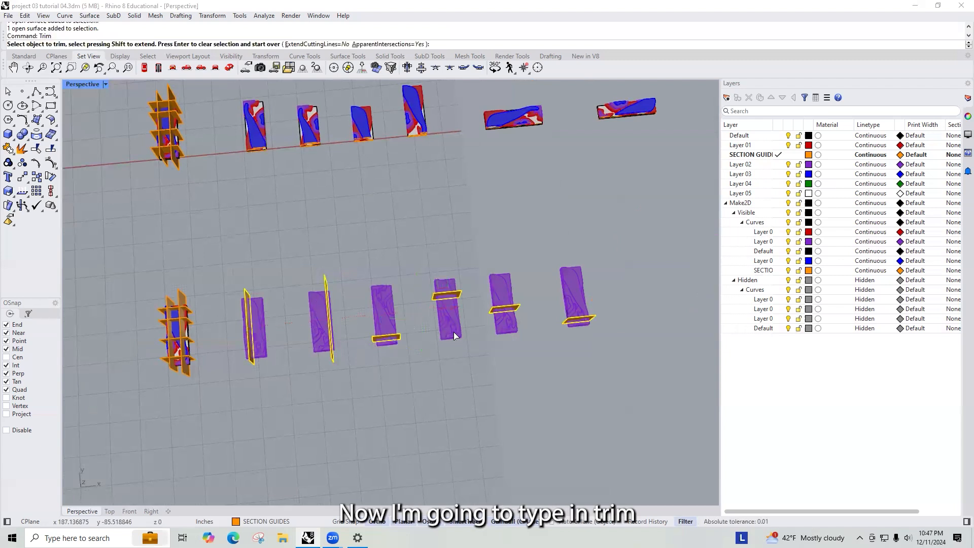
{"action": "scroll", "coordinate": [231, 316], "scroll_direction": "up", "scroll_amount": 5}
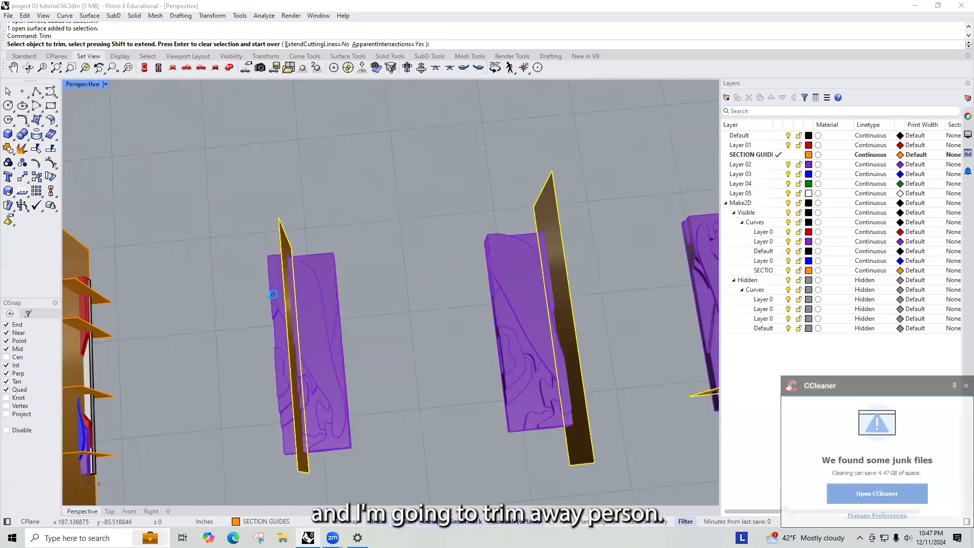
{"action": "left_click", "coordinate": [274, 293]}
{"action": "scroll", "coordinate": [274, 292], "scroll_direction": "down", "scroll_amount": 6}
{"action": "scroll", "coordinate": [453, 363], "scroll_direction": "up", "scroll_amount": 10}
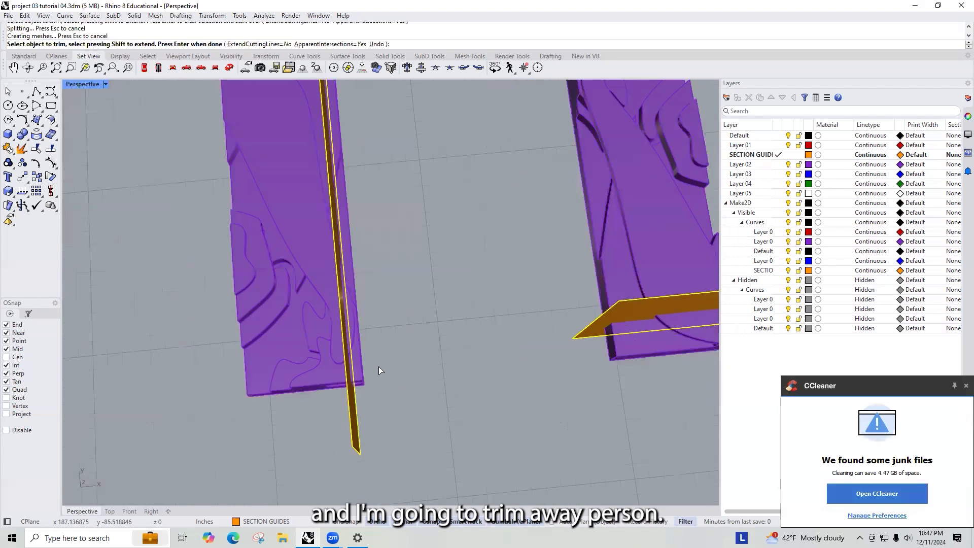
{"action": "left_click", "coordinate": [357, 357]}
- Examine the row of trimmed copies from different angles and finish the Trim command
{"action": "scroll", "coordinate": [327, 349], "scroll_direction": "down", "scroll_amount": 8}
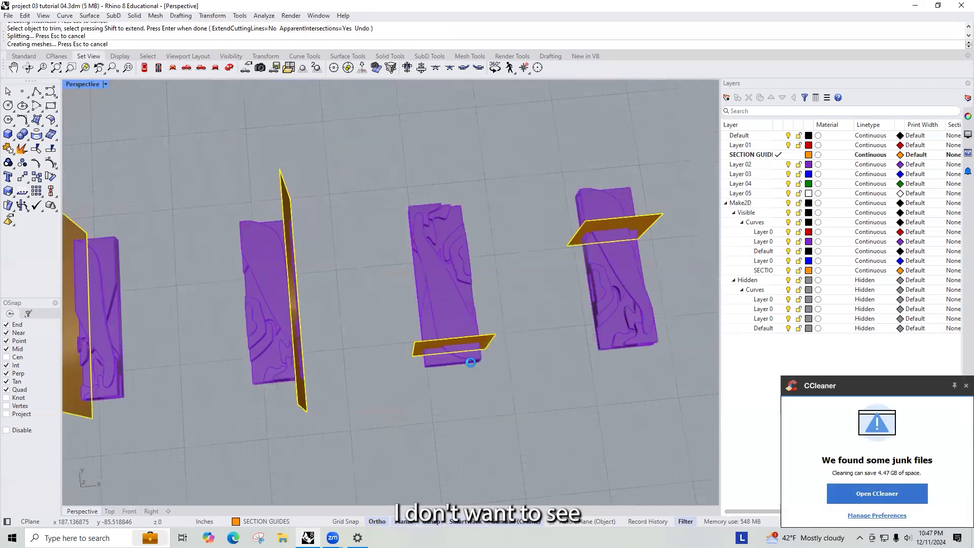
{"action": "scroll", "coordinate": [456, 358], "scroll_direction": "down", "scroll_amount": 3}
{"action": "scroll", "coordinate": [298, 258], "scroll_direction": "up", "scroll_amount": 5}
{"action": "scroll", "coordinate": [378, 330], "scroll_direction": "down", "scroll_amount": 3}
{"action": "right_click_drag", "start_coordinate": [379, 330], "coordinate": [501, 304]}
{"action": "scroll", "coordinate": [374, 420], "scroll_direction": "up", "scroll_amount": 3}
{"action": "right_click_drag", "start_coordinate": [374, 420], "coordinate": [367, 396]}
{"action": "scroll", "coordinate": [418, 374], "scroll_direction": "down", "scroll_amount": 8}
{"action": "right_click_drag", "start_coordinate": [418, 374], "coordinate": [277, 297]}
{"action": "scroll", "coordinate": [188, 238], "scroll_direction": "up", "scroll_amount": 4}
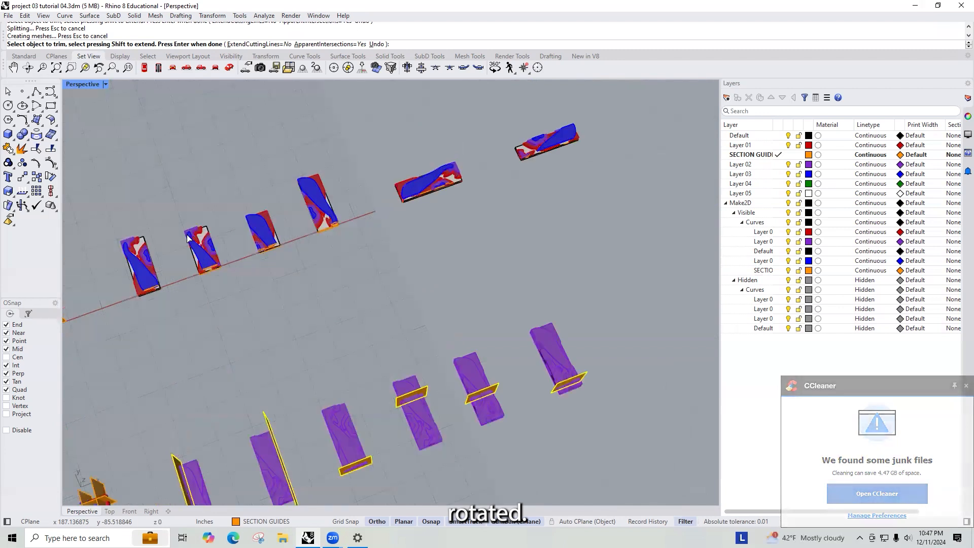
{"action": "scroll", "coordinate": [187, 239], "scroll_direction": "down", "scroll_amount": 4}
{"action": "right_click_drag", "start_coordinate": [188, 238], "coordinate": [163, 260]}
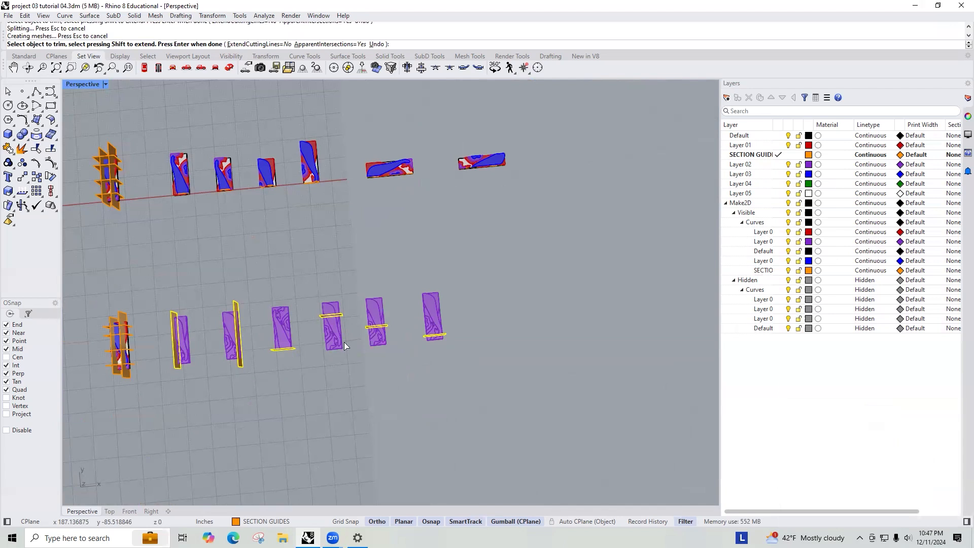
{"action": "scroll", "coordinate": [376, 333], "scroll_direction": "up", "scroll_amount": 2}
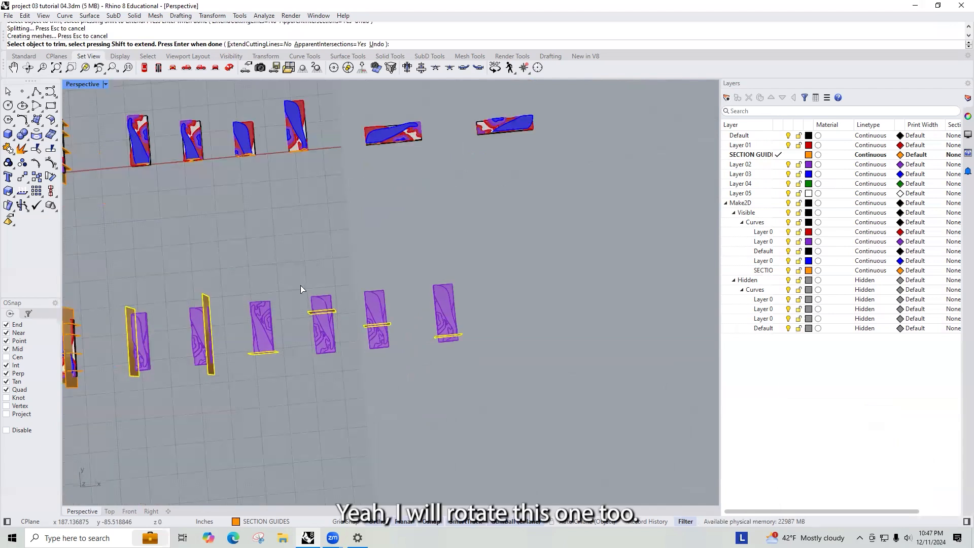
{"action": "scroll", "coordinate": [324, 313], "scroll_direction": "up", "scroll_amount": 2}
{"action": "key", "text": "Return"}
- Rotate the fourth purple copy together with its section plane 180 degrees
{"action": "left_click_drag", "start_coordinate": [326, 271], "coordinate": [295, 365]}
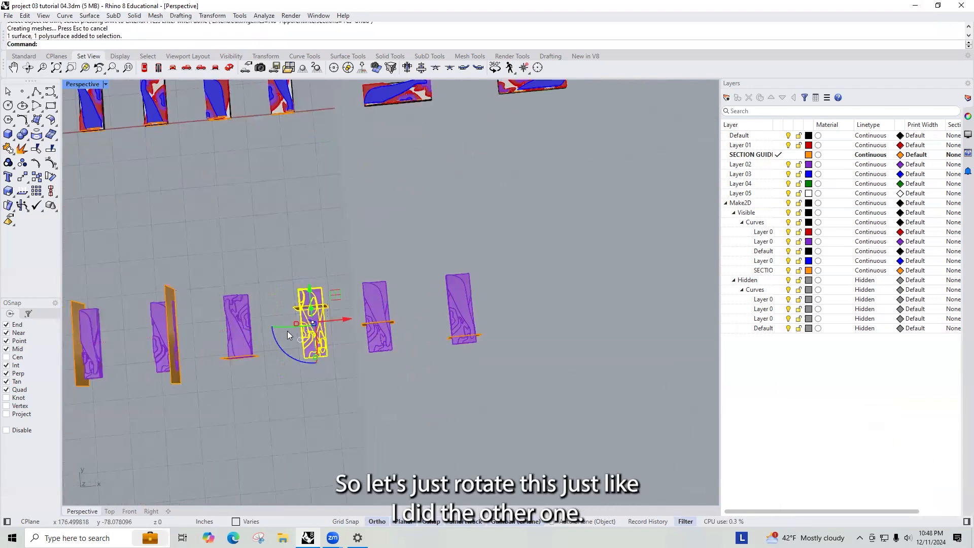
{"action": "left_click", "coordinate": [280, 342]}
{"action": "type", "text": "180"}
{"action": "key", "text": "Return"}
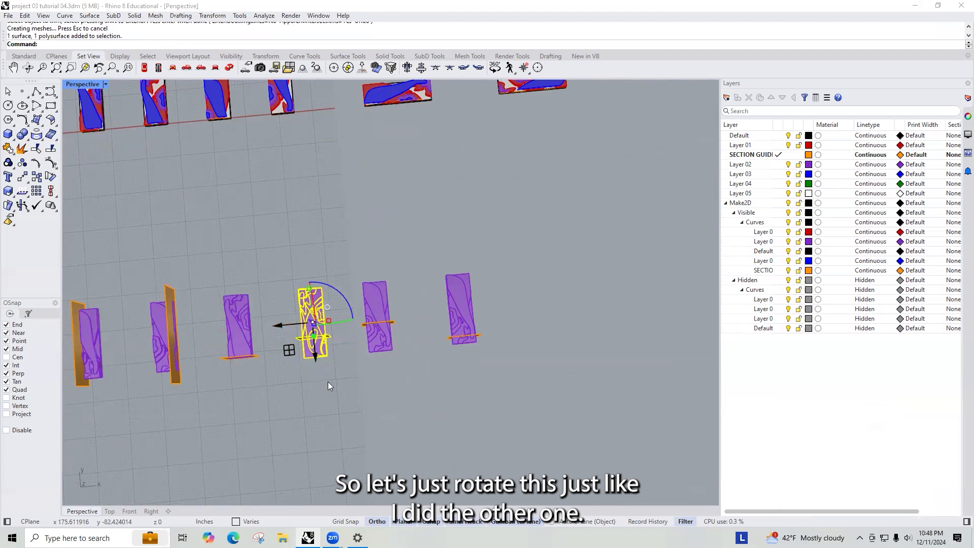
{"action": "left_click", "coordinate": [328, 382]}
- Select the section planes on the remaining three purple copies and trim each copy, removing the model beyond its cut
{"action": "scroll", "coordinate": [313, 345], "scroll_direction": "up", "scroll_amount": 3}
{"action": "left_click", "coordinate": [352, 337]}
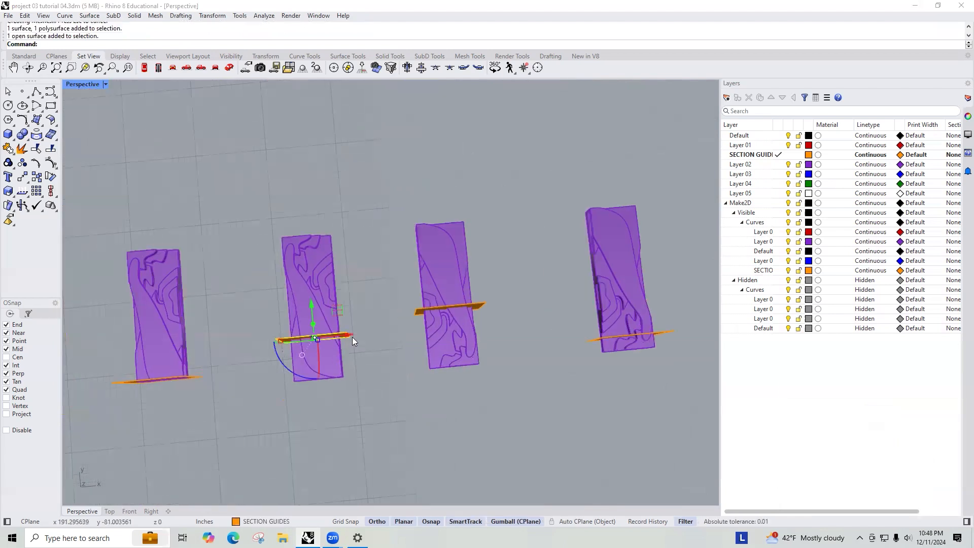
{"action": "type", "text": "Trim"}
{"action": "key", "text": "Escape"}
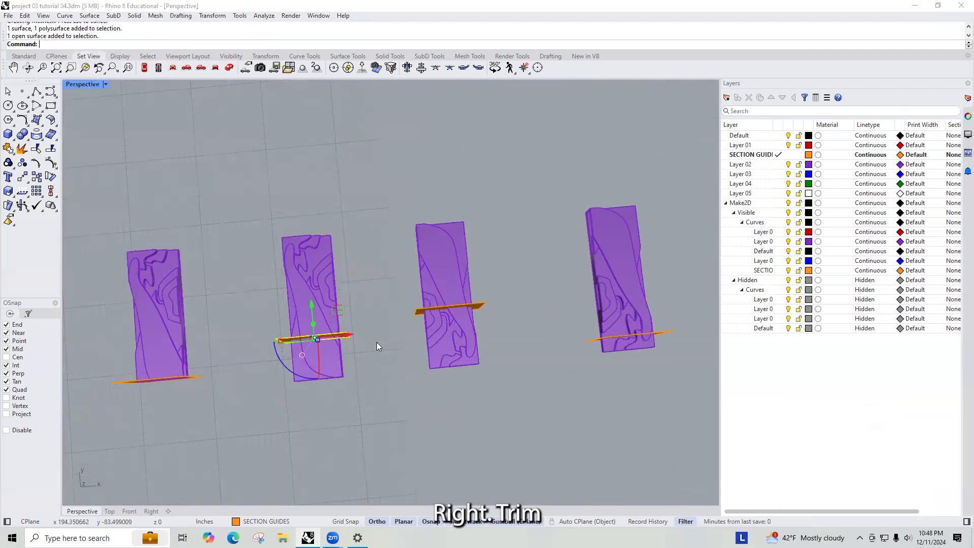
{"action": "left_click", "coordinate": [482, 306], "text": "shift"}
{"action": "left_click", "coordinate": [596, 343], "text": "shift"}
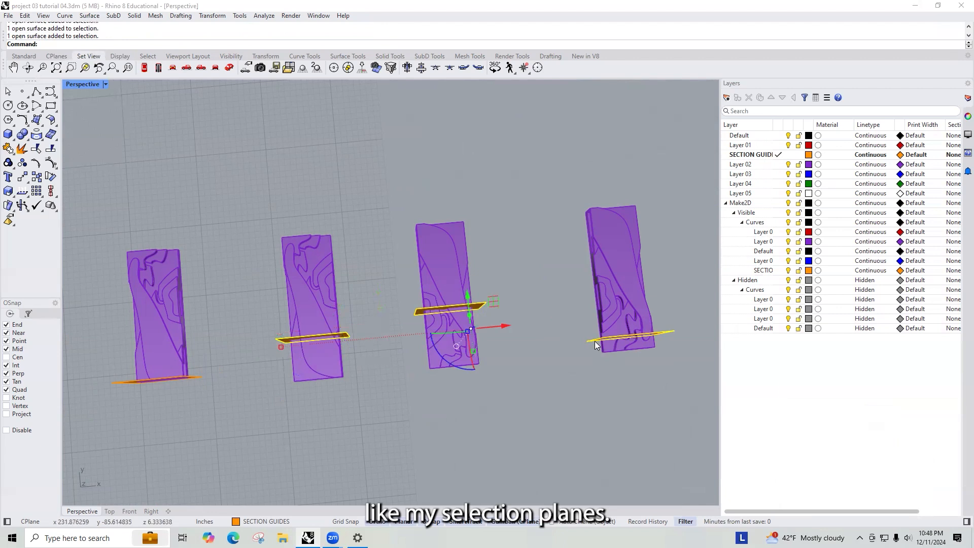
{"action": "type", "text": "Trim"}
{"action": "key", "text": "Return"}
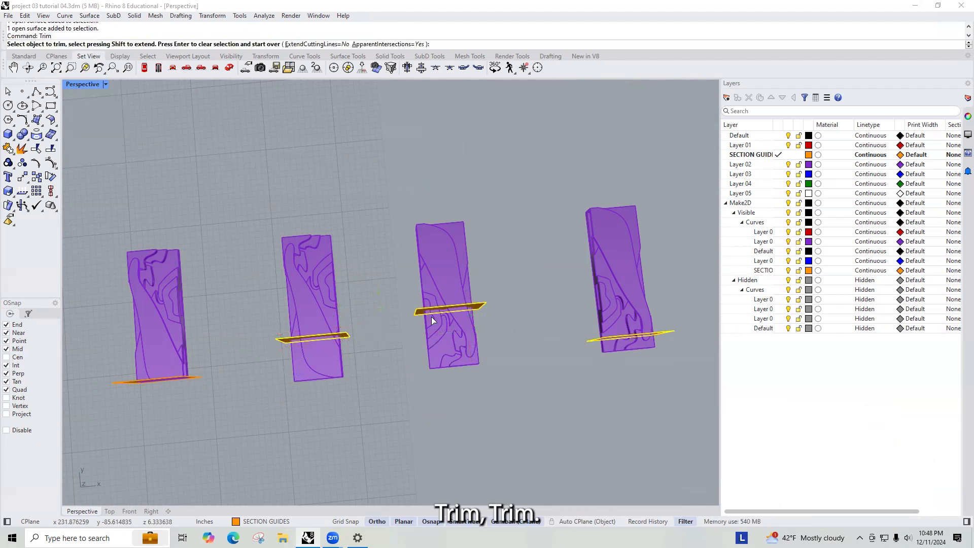
{"action": "left_click", "coordinate": [312, 363]}
{"action": "left_click", "coordinate": [437, 351]}
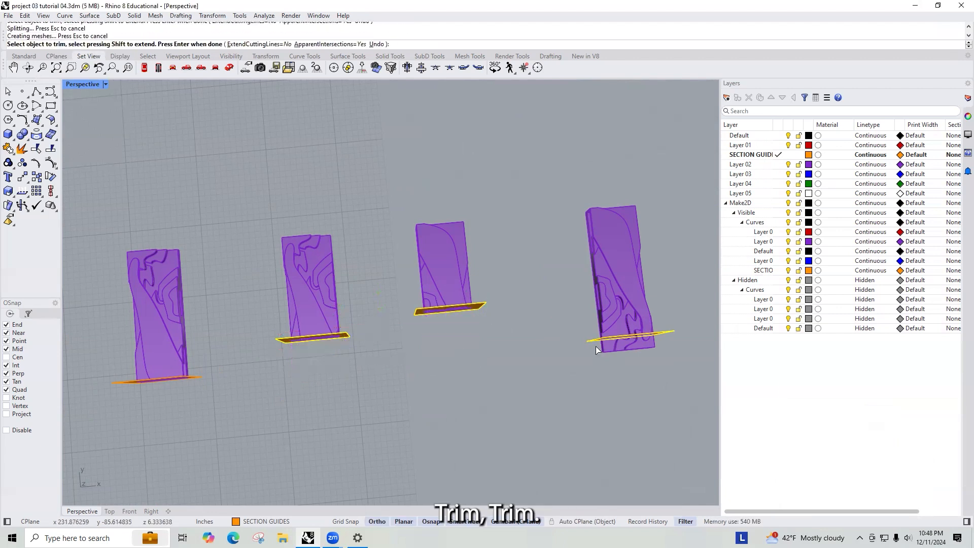
{"action": "left_click", "coordinate": [641, 347]}
{"action": "key", "text": "Return"}
- Select all six trimmed purple copies to use as cutting objects
{"action": "scroll", "coordinate": [550, 339], "scroll_direction": "down", "scroll_amount": 8}
{"action": "right_click_drag", "start_coordinate": [549, 337], "coordinate": [579, 355]}
{"action": "scroll", "coordinate": [345, 368], "scroll_direction": "up", "scroll_amount": 6}
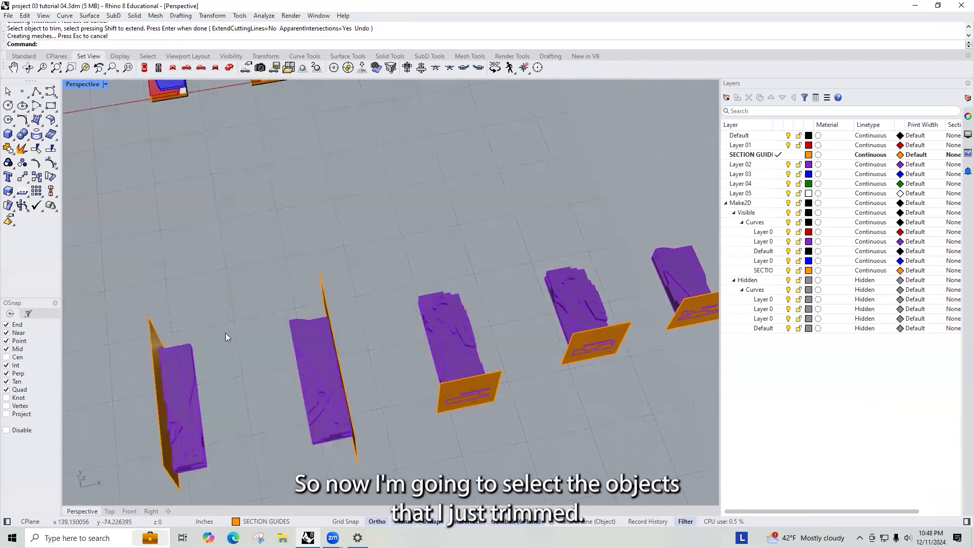
{"action": "left_click", "coordinate": [206, 378]}
{"action": "left_click", "coordinate": [306, 336], "text": "shift"}
{"action": "scroll", "coordinate": [306, 335], "scroll_direction": "down", "scroll_amount": 5}
{"action": "left_click", "coordinate": [306, 335], "text": "shift"}
{"action": "left_click", "coordinate": [368, 318], "text": "shift"}
{"action": "left_click", "coordinate": [420, 307], "text": "shift"}
{"action": "left_click", "coordinate": [486, 297], "text": "shift"}
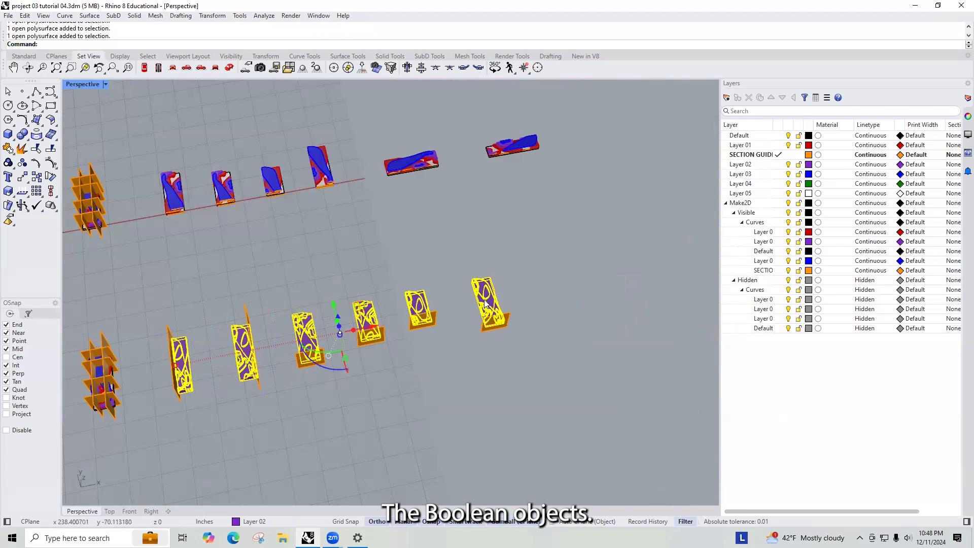
- Trim away the parts of each section plane lying outside its cut copy
{"action": "type", "text": "Trim"}
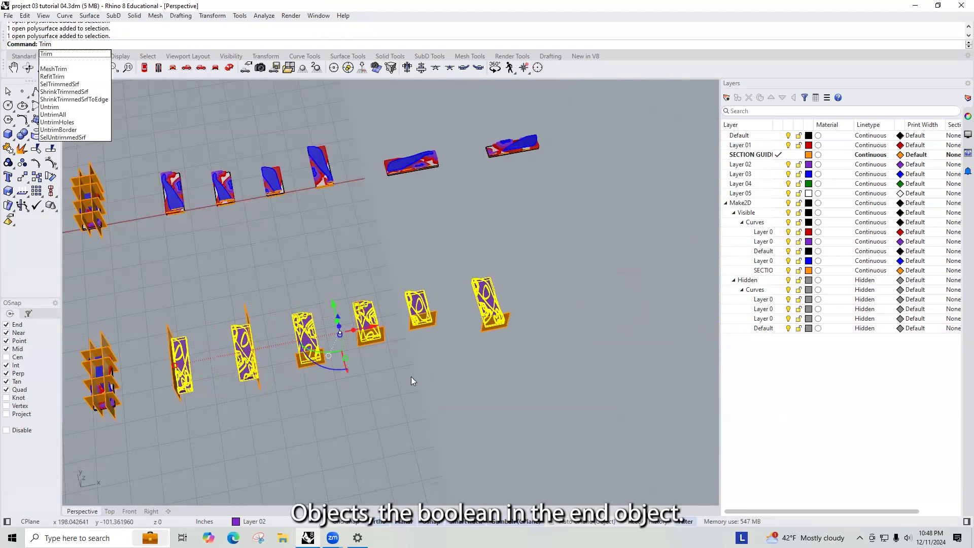
{"action": "key", "text": "Return"}
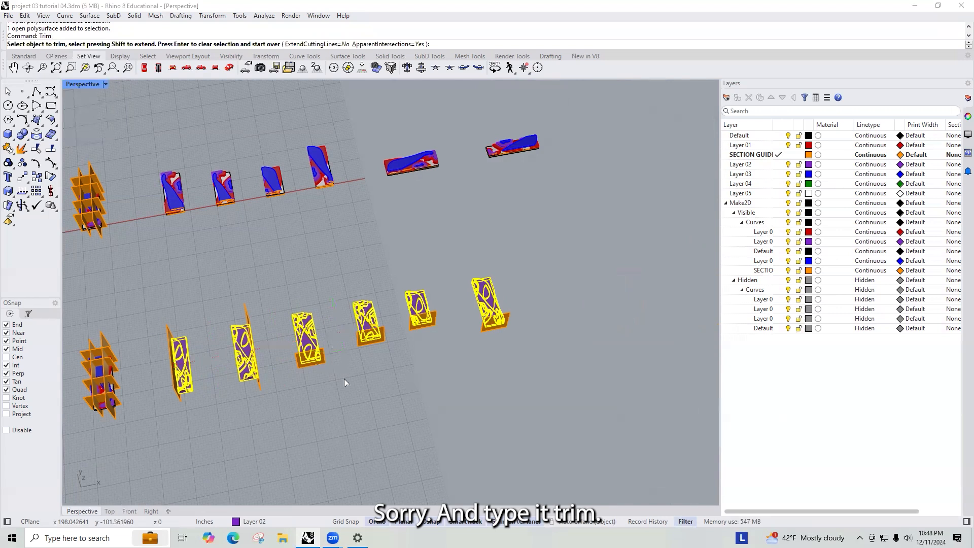
{"action": "left_click", "coordinate": [172, 339]}
{"action": "scroll", "coordinate": [248, 314], "scroll_direction": "up", "scroll_amount": 5}
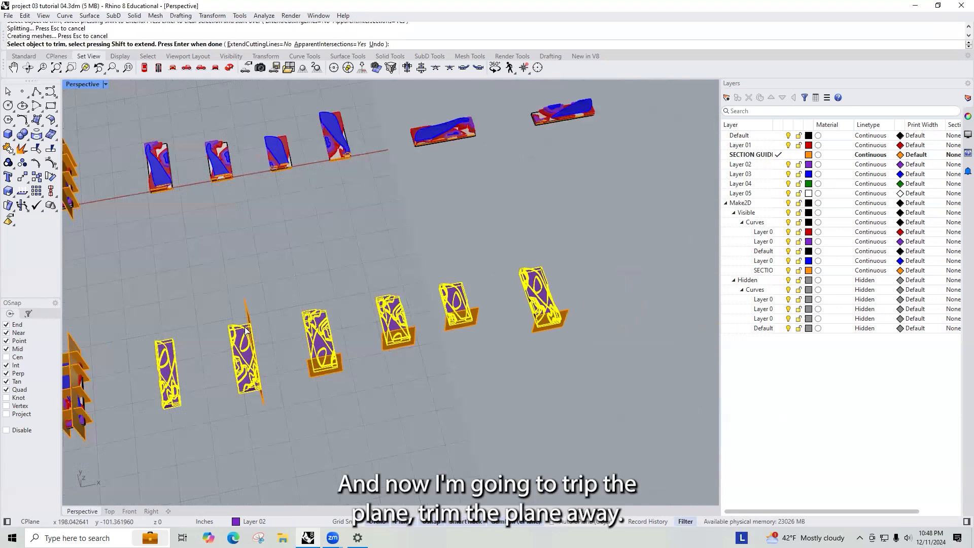
{"action": "left_click", "coordinate": [366, 378]}
{"action": "left_click", "coordinate": [524, 306]}
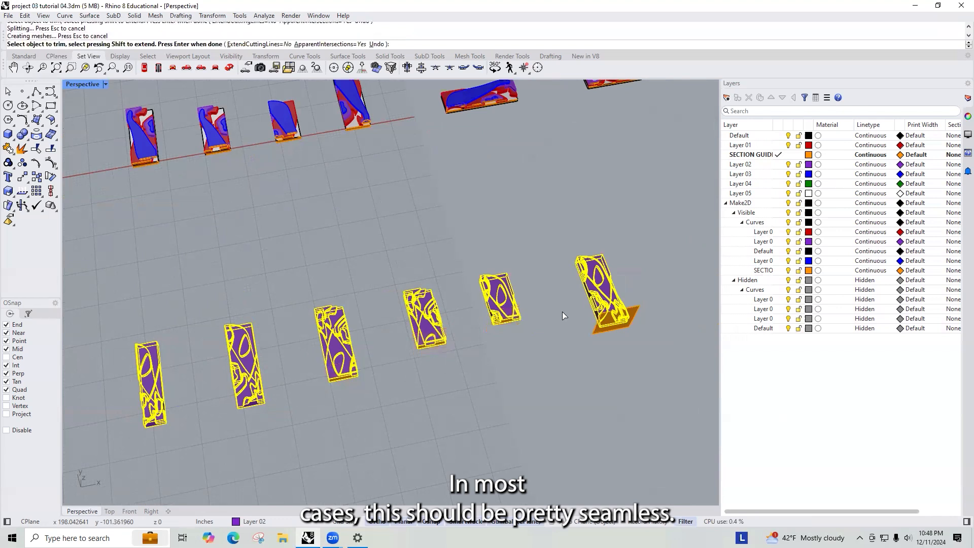
{"action": "left_click", "coordinate": [616, 329]}
{"action": "key", "text": "Return"}
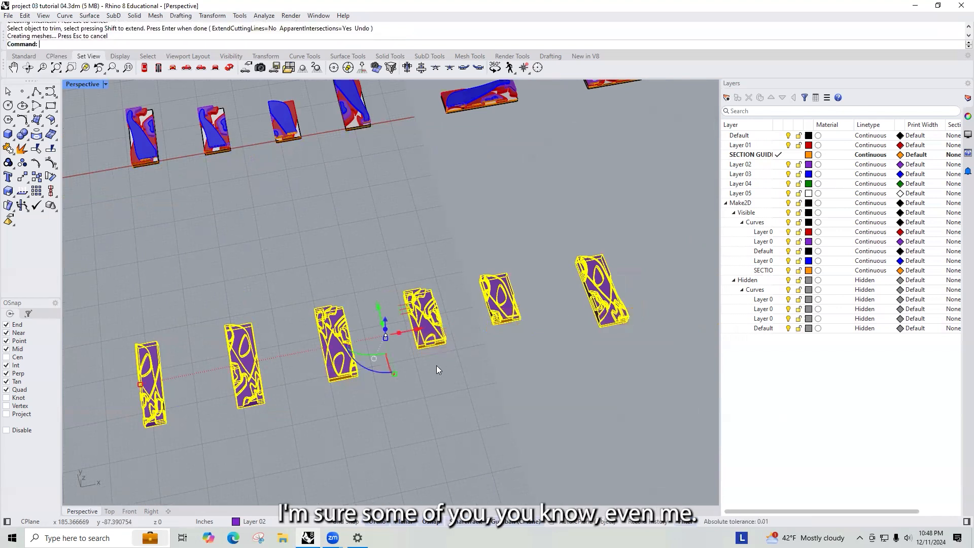
- Trim the leftover section plane piece inside an opening of one cut copy
{"action": "left_click", "coordinate": [436, 365]}
{"action": "right_click_drag", "start_coordinate": [436, 365], "coordinate": [517, 343]}
{"action": "right_click_drag", "start_coordinate": [529, 395], "coordinate": [298, 351]}
{"action": "scroll", "coordinate": [248, 401], "scroll_direction": "up", "scroll_amount": 10}
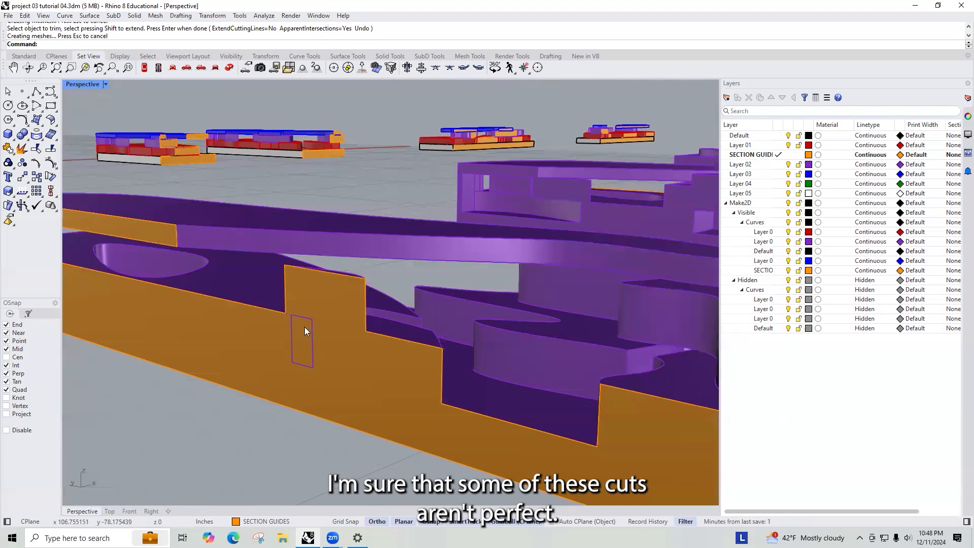
{"action": "left_click", "coordinate": [306, 328]}
{"action": "left_click", "coordinate": [310, 328]}
{"action": "left_click", "coordinate": [431, 322]}
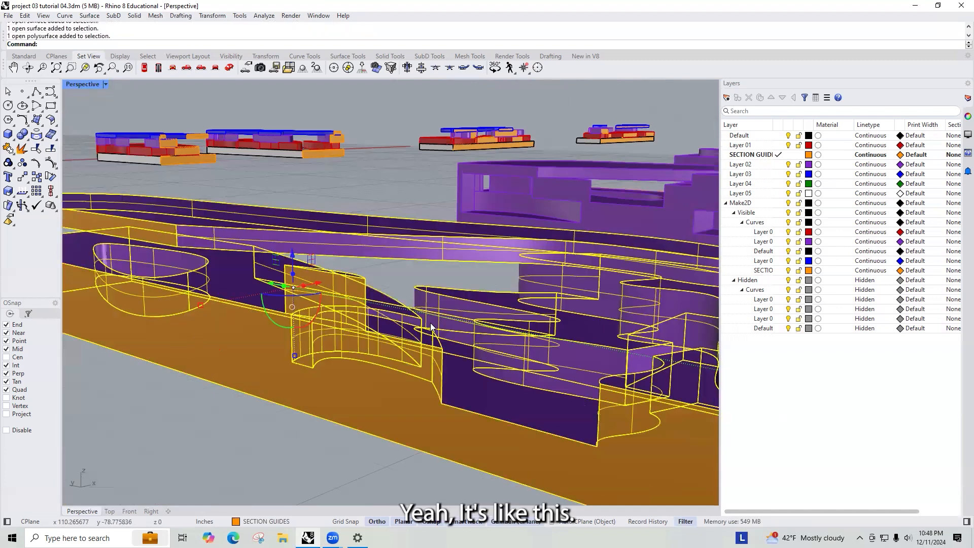
{"action": "type", "text": "trim"}
{"action": "key", "text": "Return"}
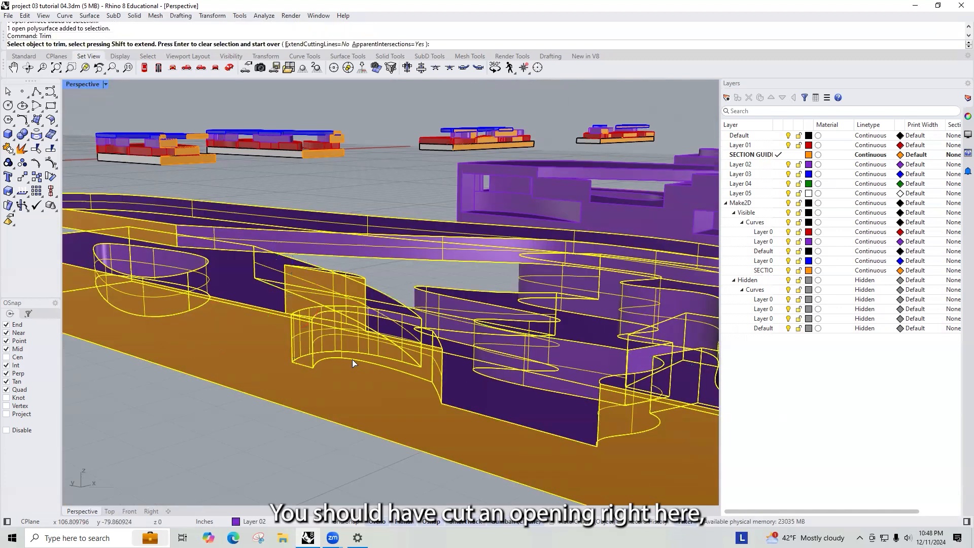
{"action": "left_click", "coordinate": [308, 360]}
{"action": "scroll", "coordinate": [265, 360], "scroll_direction": "down", "scroll_amount": 5}
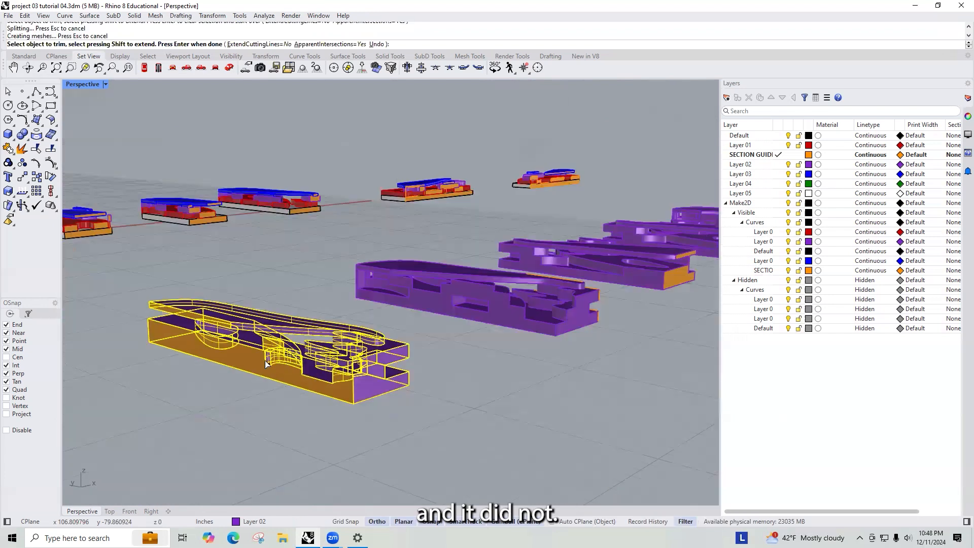
{"action": "scroll", "coordinate": [348, 374], "scroll_direction": "up", "scroll_amount": 3}
{"action": "key", "text": "Return"}
- Inspect the trimmed copies and their section faces from several angles
{"action": "right_click_drag", "start_coordinate": [401, 351], "coordinate": [315, 209]}
{"action": "right_click_drag", "start_coordinate": [504, 410], "coordinate": [380, 340]}
{"action": "right_click_drag", "start_coordinate": [251, 291], "coordinate": [350, 221]}
{"action": "scroll", "coordinate": [350, 221], "scroll_direction": "up", "scroll_amount": 10}
{"action": "scroll", "coordinate": [438, 241], "scroll_direction": "down", "scroll_amount": 8}
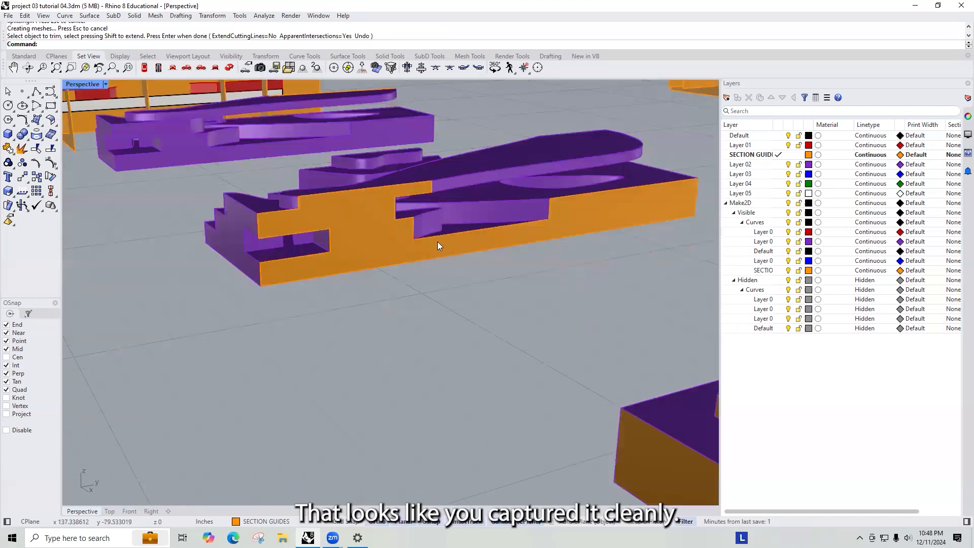
{"action": "left_click", "coordinate": [341, 236]}
{"action": "scroll", "coordinate": [350, 284], "scroll_direction": "down", "scroll_amount": 6}
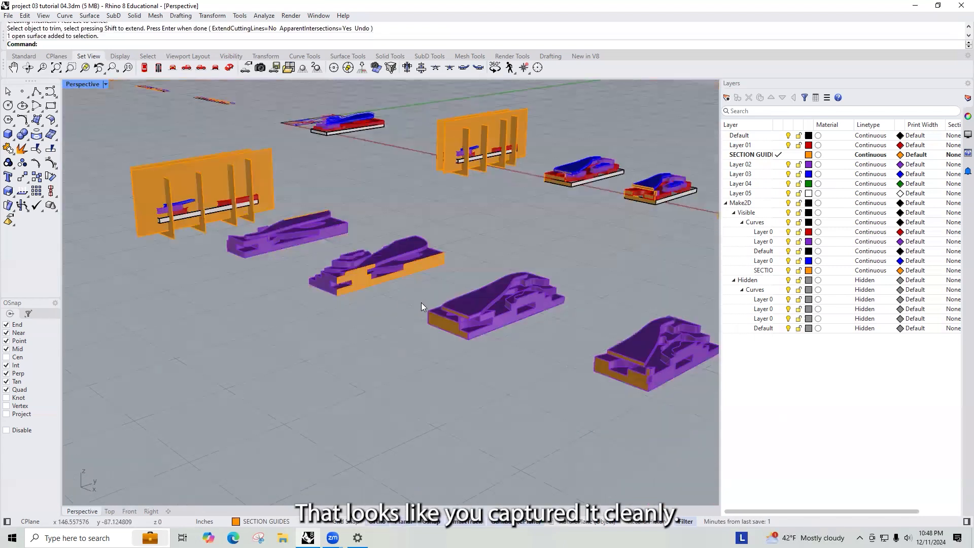
{"action": "scroll", "coordinate": [441, 309], "scroll_direction": "up", "scroll_amount": 6}
{"action": "right_click_drag", "start_coordinate": [637, 191], "coordinate": [323, 313]}
{"action": "right_click_drag", "start_coordinate": [576, 313], "coordinate": [352, 337]}
{"action": "scroll", "coordinate": [412, 337], "scroll_direction": "down", "scroll_amount": 8}
{"action": "right_click_drag", "start_coordinate": [412, 337], "coordinate": [366, 337]}
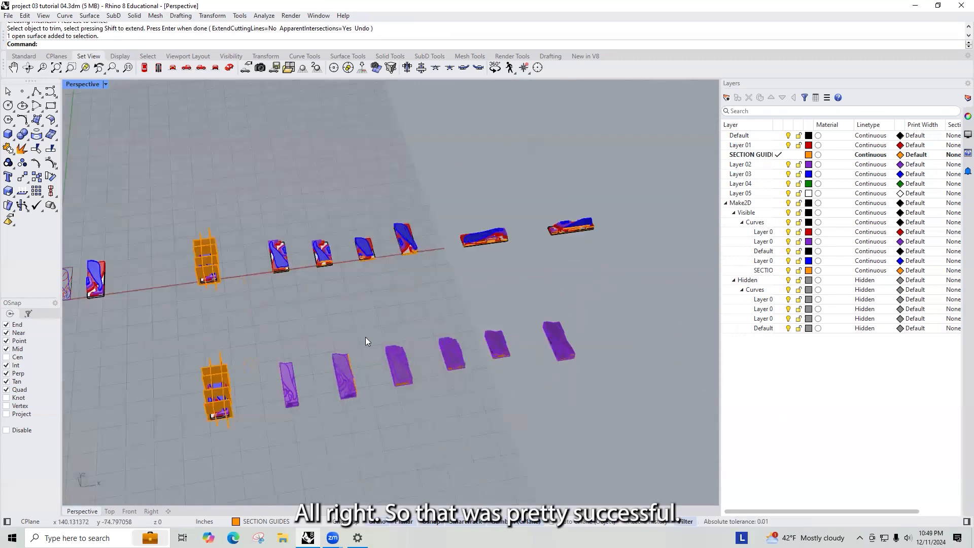
{"action": "scroll", "coordinate": [358, 345], "scroll_direction": "up", "scroll_amount": 5}
{"action": "scroll", "coordinate": [357, 340], "scroll_direction": "down", "scroll_amount": 3}
- Rotate the second cut copy 90 degrees, then a further 180 degrees so its section faces forward
{"action": "left_click_drag", "start_coordinate": [363, 325], "coordinate": [327, 389]}
{"action": "left_click", "coordinate": [325, 393]}
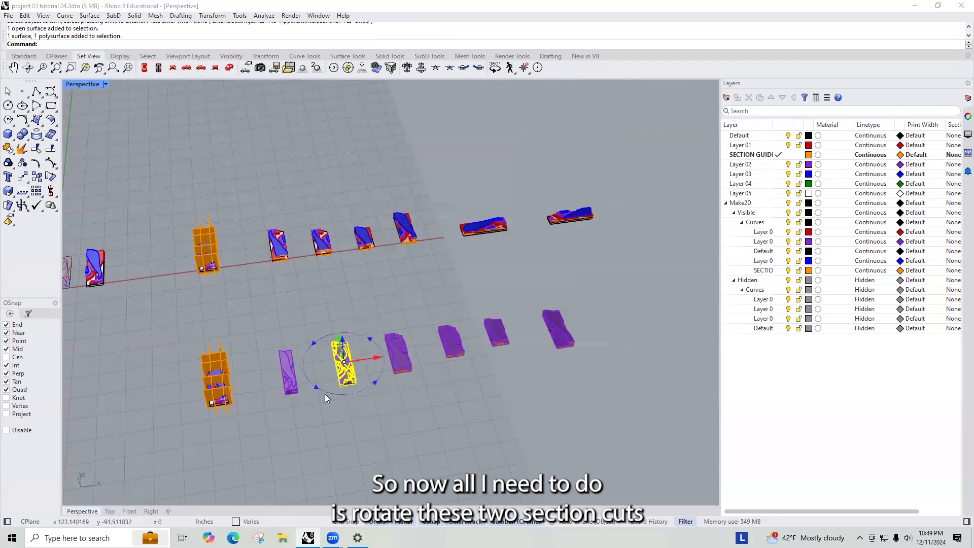
{"action": "type", "text": "90"}
{"action": "key", "text": "Return"}
{"action": "scroll", "coordinate": [325, 394], "scroll_direction": "up", "scroll_amount": 5}
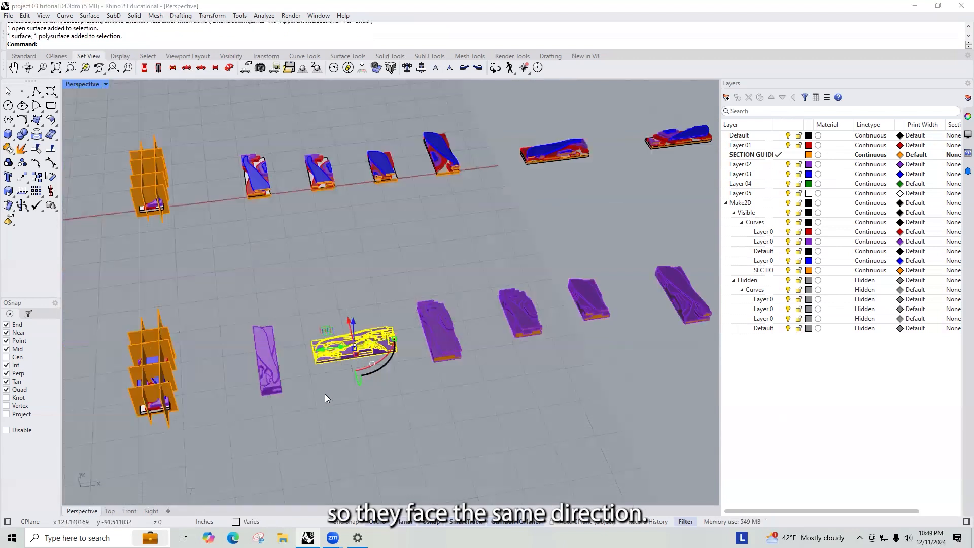
{"action": "scroll", "coordinate": [424, 319], "scroll_direction": "up", "scroll_amount": 3}
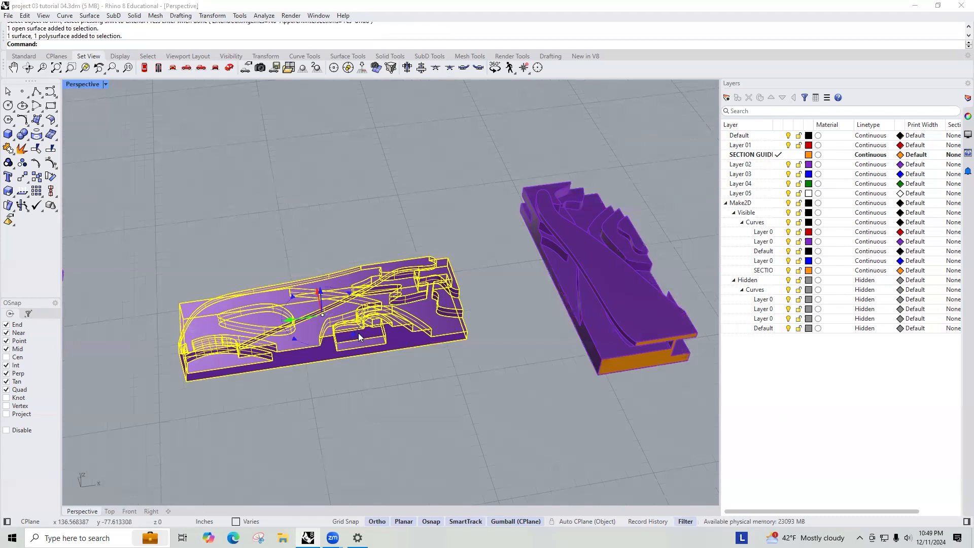
{"action": "left_click", "coordinate": [362, 335]}
{"action": "type", "text": "180"}
{"action": "key", "text": "Return"}
{"action": "scroll", "coordinate": [362, 335], "scroll_direction": "down", "scroll_amount": 3}
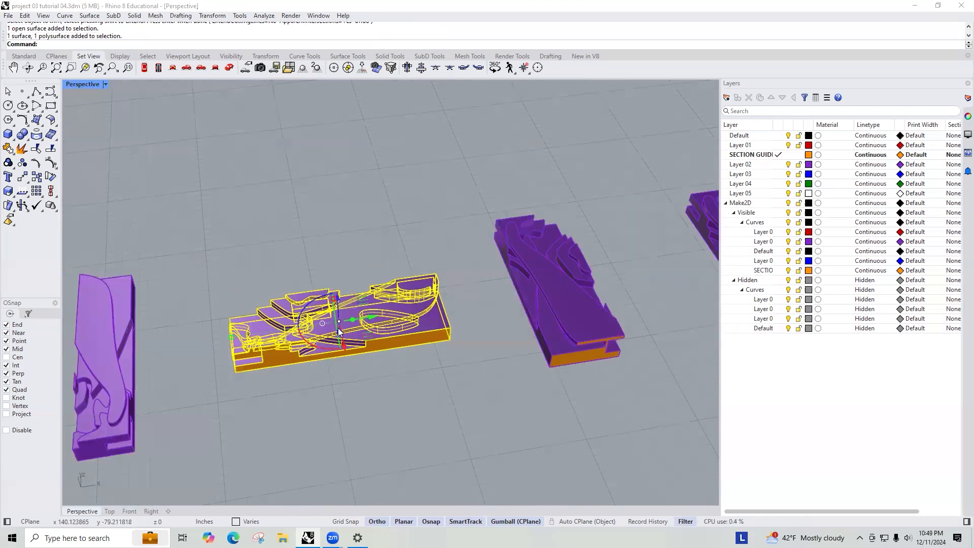
- Rotate the third cut copy 90 degrees to match the others
{"action": "right_click_drag", "start_coordinate": [240, 356], "coordinate": [376, 386], "text": "shift"}
{"action": "scroll", "coordinate": [377, 385], "scroll_direction": "down", "scroll_amount": 4}
{"action": "left_click_drag", "start_coordinate": [443, 381], "coordinate": [370, 274]}
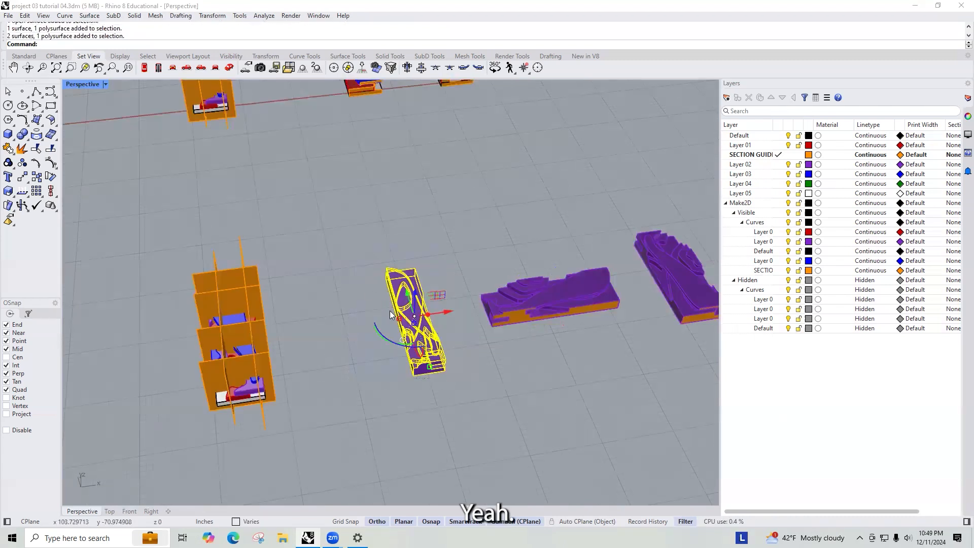
{"action": "left_click", "coordinate": [444, 344]}
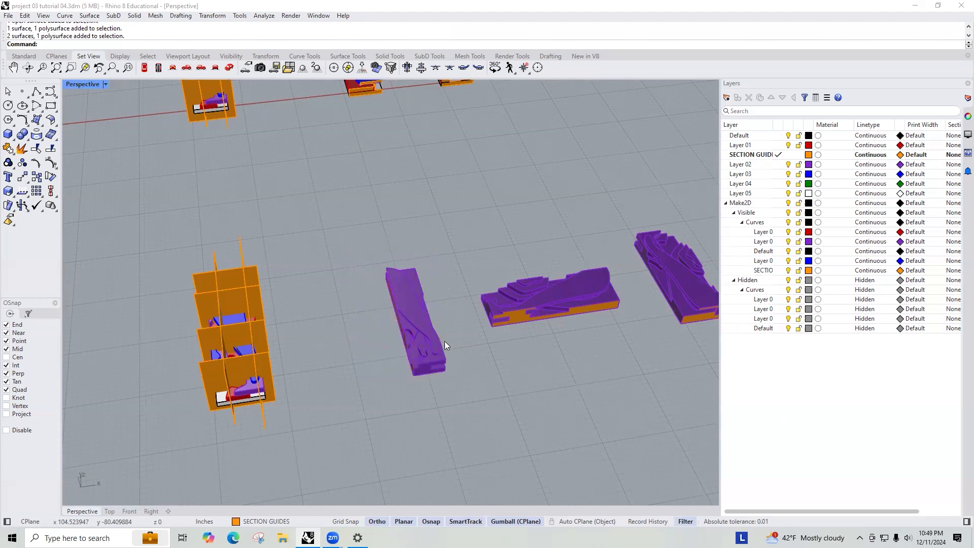
{"action": "right_click_drag", "start_coordinate": [447, 370], "coordinate": [324, 227]}
{"action": "left_click_drag", "start_coordinate": [439, 385], "coordinate": [363, 279]}
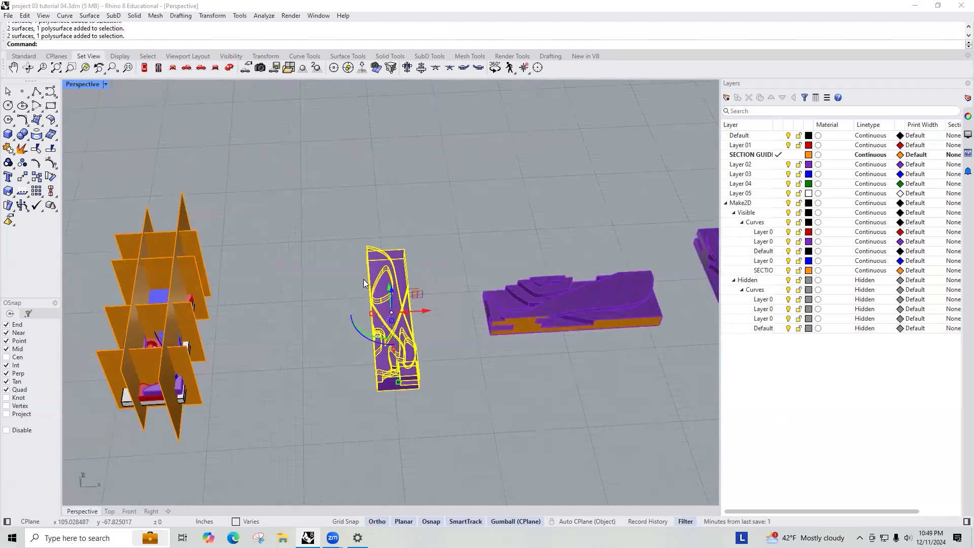
{"action": "left_click", "coordinate": [369, 338]}
{"action": "type", "text": "90"}
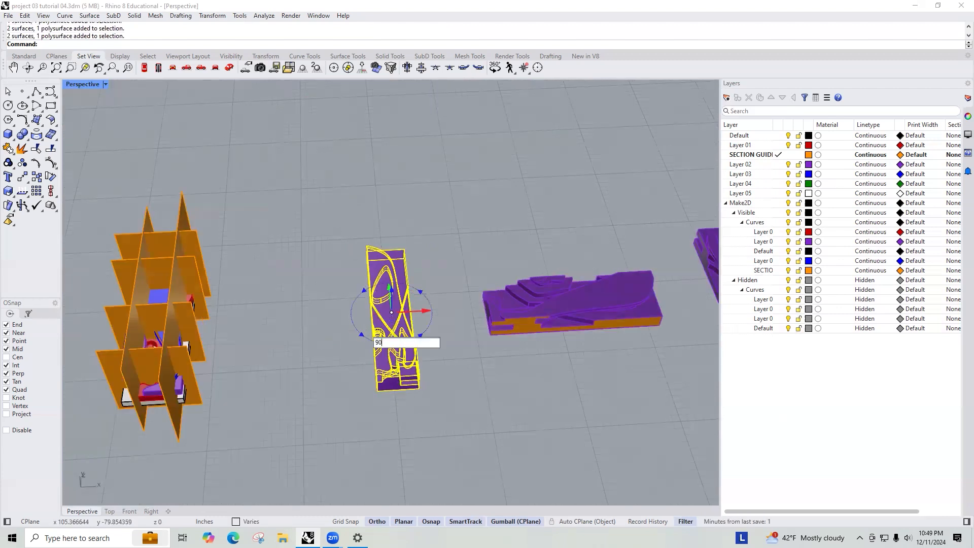
{"action": "key", "text": "Return"}
{"action": "scroll", "coordinate": [369, 267], "scroll_direction": "down", "scroll_amount": 3}
{"action": "scroll", "coordinate": [425, 317], "scroll_direction": "down", "scroll_amount": 3}
{"action": "left_click", "coordinate": [425, 317]}
{"action": "scroll", "coordinate": [311, 255], "scroll_direction": "down", "scroll_amount": 2}
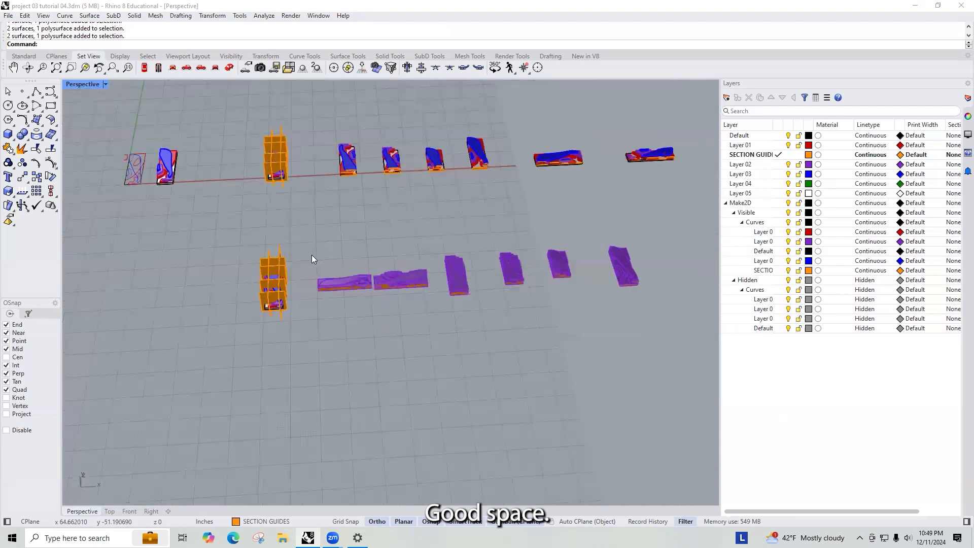
- Select all the cut copies and zoom the maximized Front view to fit them
{"action": "scroll", "coordinate": [434, 263], "scroll_direction": "up", "scroll_amount": 2}
{"action": "scroll", "coordinate": [590, 317], "scroll_direction": "down", "scroll_amount": 2}
{"action": "left_click_drag", "start_coordinate": [589, 313], "coordinate": [370, 236]}
{"action": "left_click", "coordinate": [504, 269]}
{"action": "left_click", "coordinate": [580, 329]}
{"action": "right_click_drag", "start_coordinate": [579, 329], "coordinate": [639, 367]}
{"action": "left_click_drag", "start_coordinate": [639, 366], "coordinate": [315, 255]}
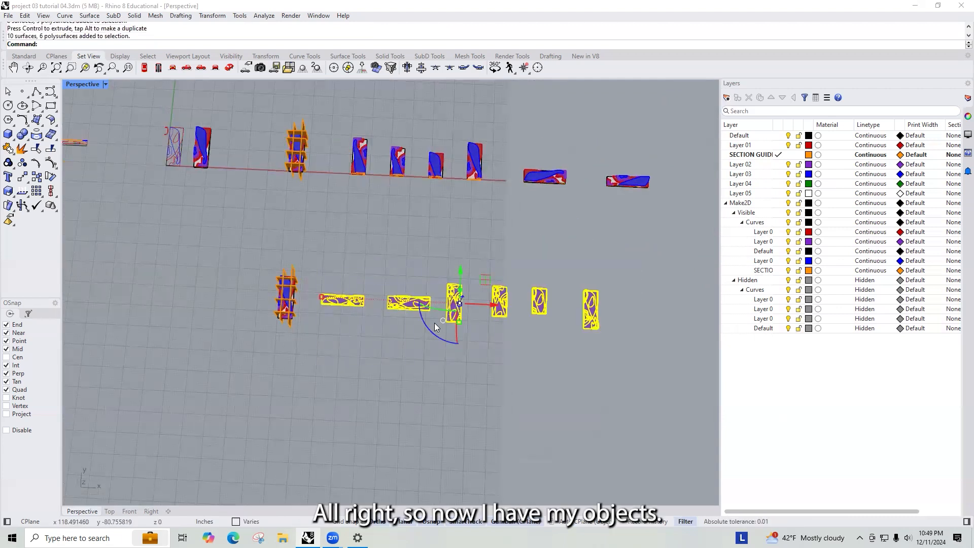
{"action": "key", "text": "ctrl+F1"}
{"action": "key", "text": "ctrl+F2"}
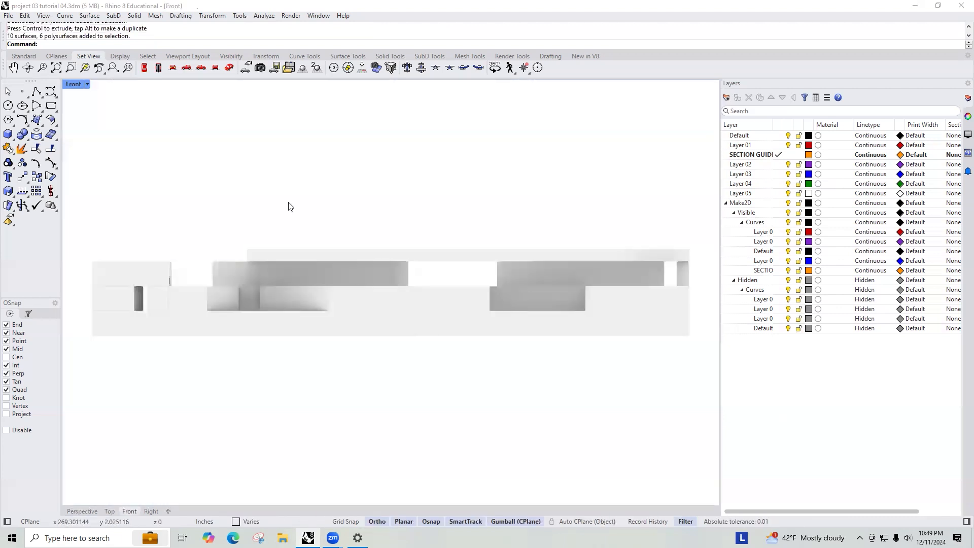
{"action": "scroll", "coordinate": [418, 295], "scroll_direction": "down", "scroll_amount": 14}
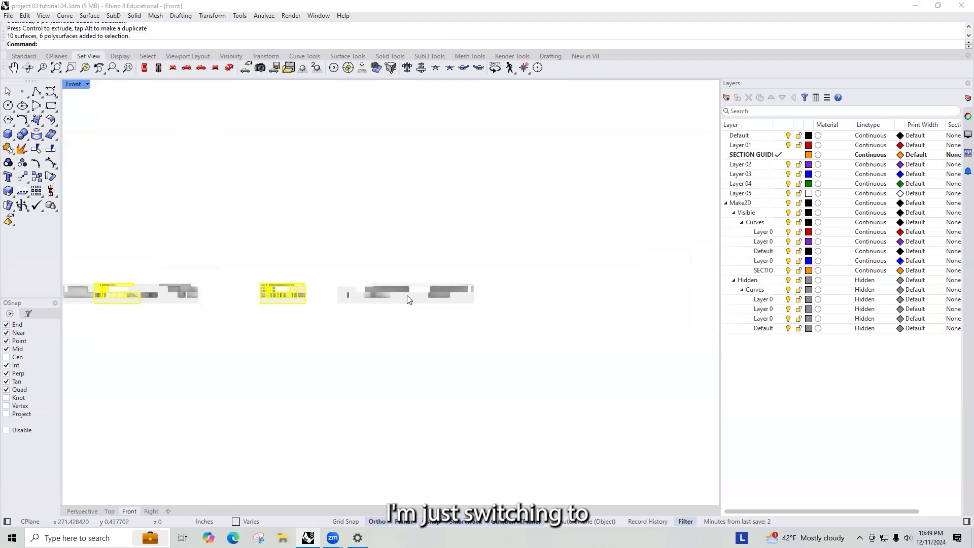
{"action": "key", "text": "Return"}
{"action": "type", "text": "s"}
{"action": "key", "text": "Return"}
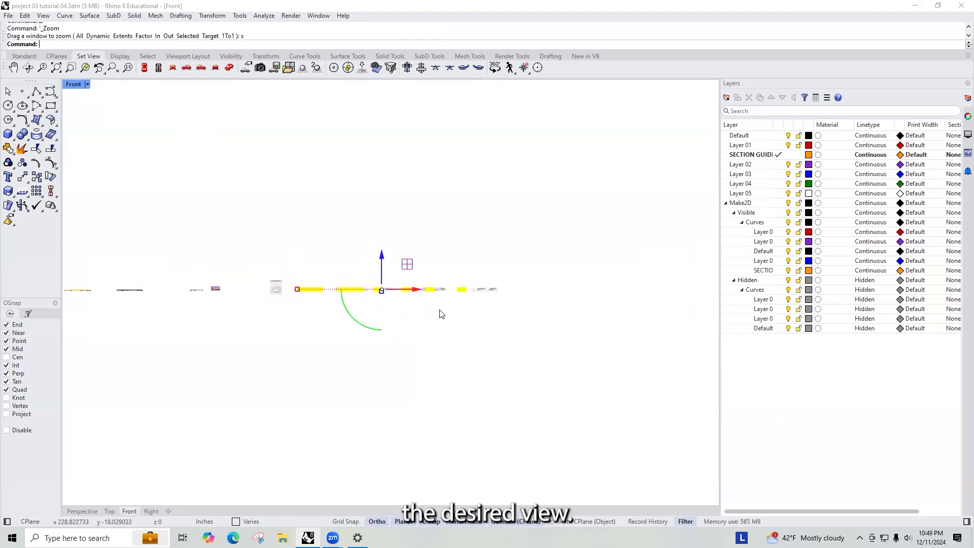
{"action": "scroll", "coordinate": [356, 290], "scroll_direction": "up", "scroll_amount": 2}
{"action": "scroll", "coordinate": [438, 295], "scroll_direction": "down", "scroll_amount": 10}
{"action": "scroll", "coordinate": [346, 260], "scroll_direction": "up", "scroll_amount": 2}
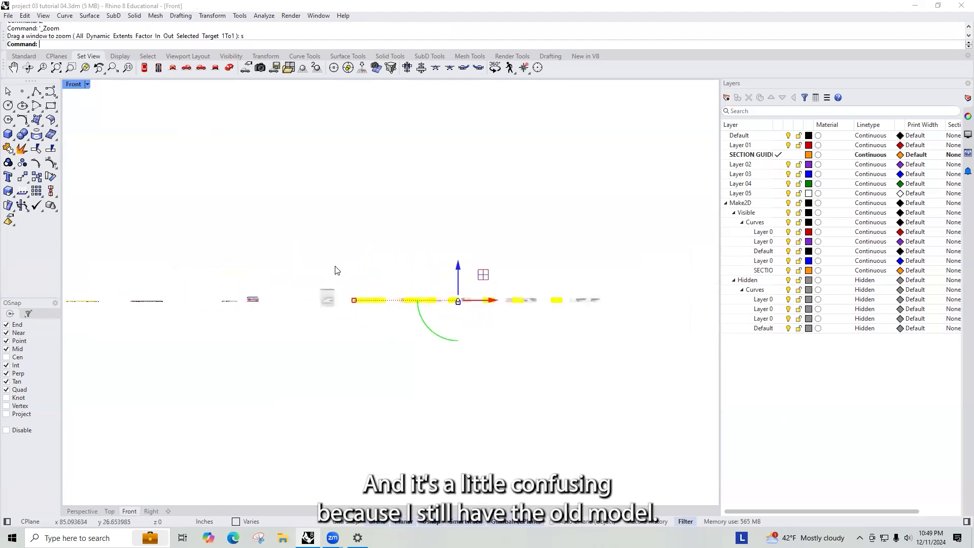
- Set the Front viewport to Shaded display and restore the four-viewport layout
{"action": "left_click", "coordinate": [73, 85]}
{"action": "left_click", "coordinate": [120, 132]}
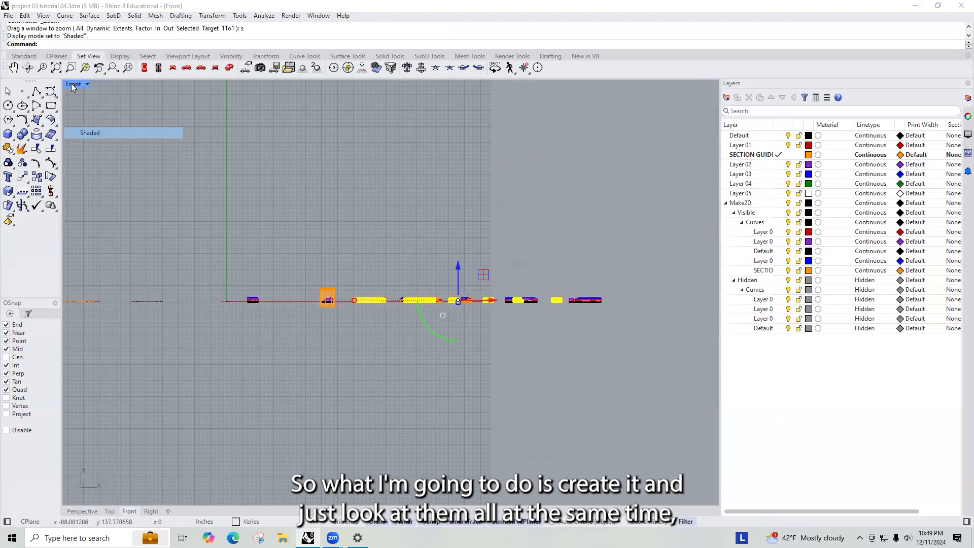
{"action": "double_click", "coordinate": [72, 85]}
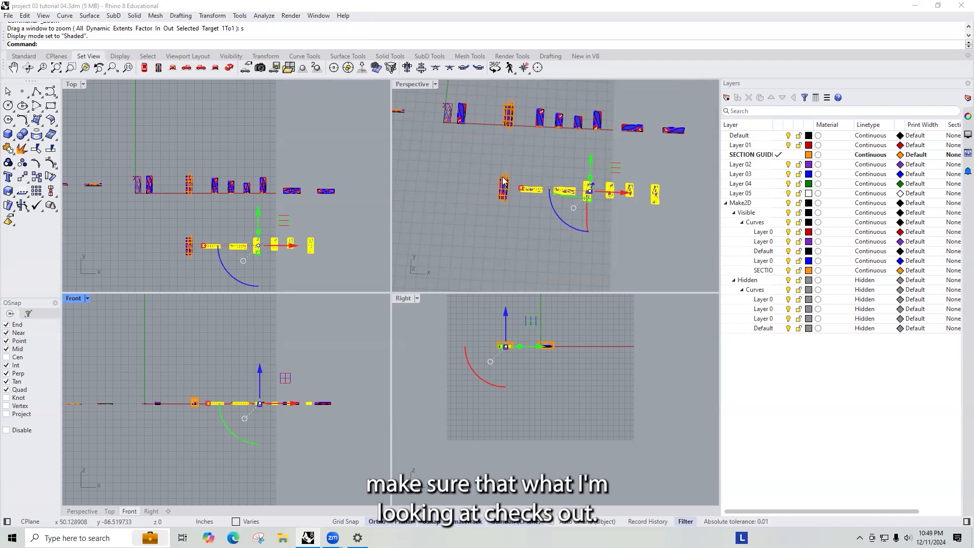
{"action": "scroll", "coordinate": [523, 161], "scroll_direction": "down", "scroll_amount": 8}
{"action": "scroll", "coordinate": [584, 174], "scroll_direction": "up", "scroll_amount": 6}
{"action": "left_click_drag", "start_coordinate": [618, 222], "coordinate": [437, 145]}
{"action": "left_click_drag", "start_coordinate": [523, 176], "coordinate": [662, 209]}
{"action": "scroll", "coordinate": [508, 350], "scroll_direction": "up", "scroll_amount": 4}
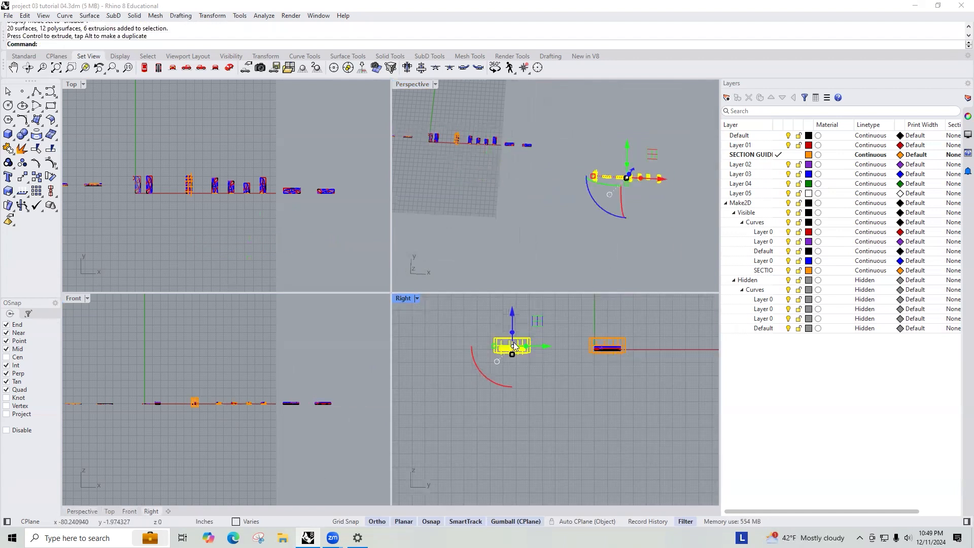
{"action": "scroll", "coordinate": [244, 396], "scroll_direction": "up", "scroll_amount": 5}
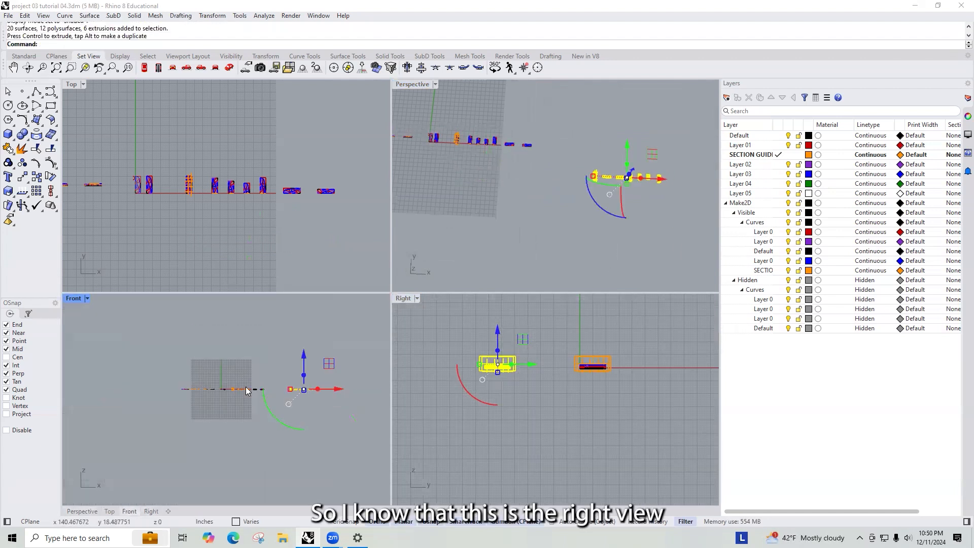
{"action": "scroll", "coordinate": [209, 380], "scroll_direction": "up", "scroll_amount": 4}
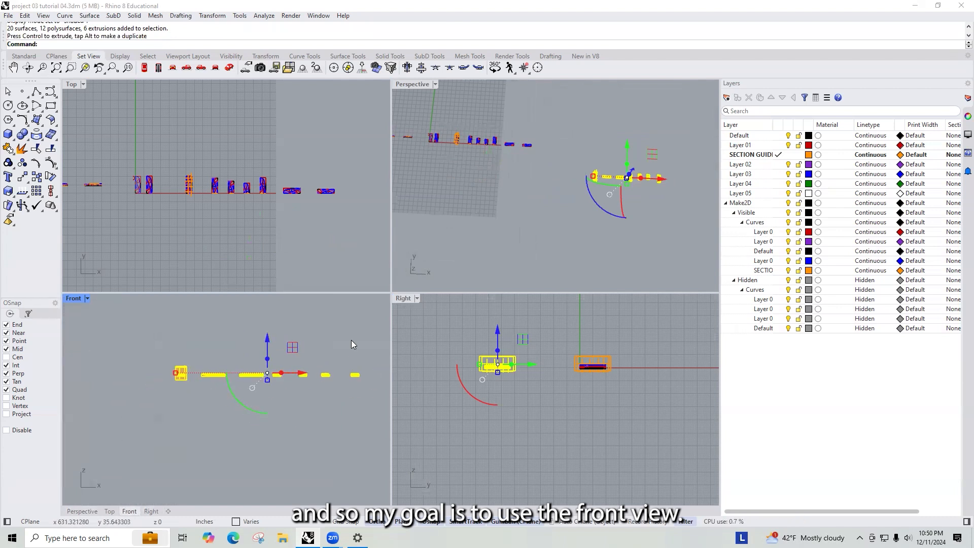
{"action": "key", "text": "Escape"}
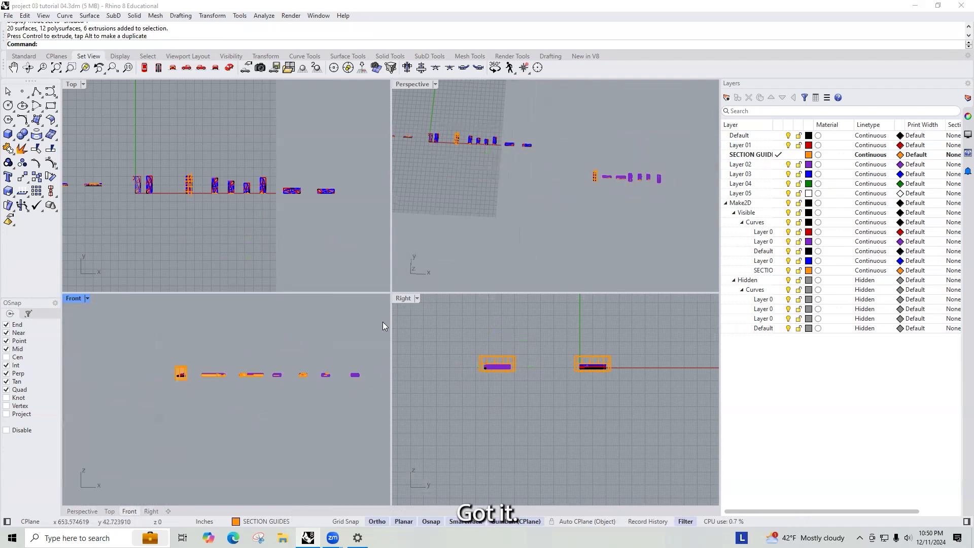
- Select all the cut copies, maximize the Front view and zoom it to the selection
{"action": "left_click_drag", "start_coordinate": [687, 196], "coordinate": [600, 163]}
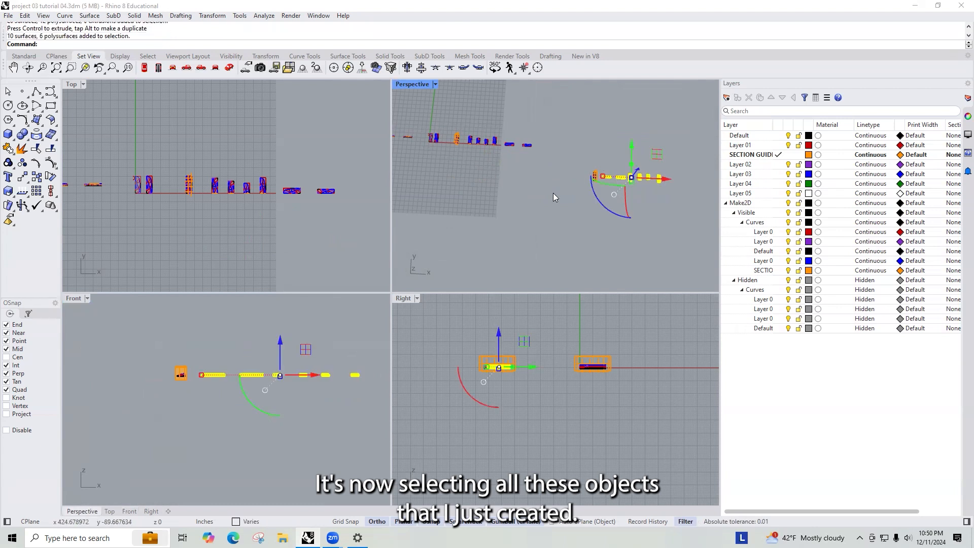
{"action": "left_click", "coordinate": [71, 299]}
{"action": "double_click", "coordinate": [71, 300]}
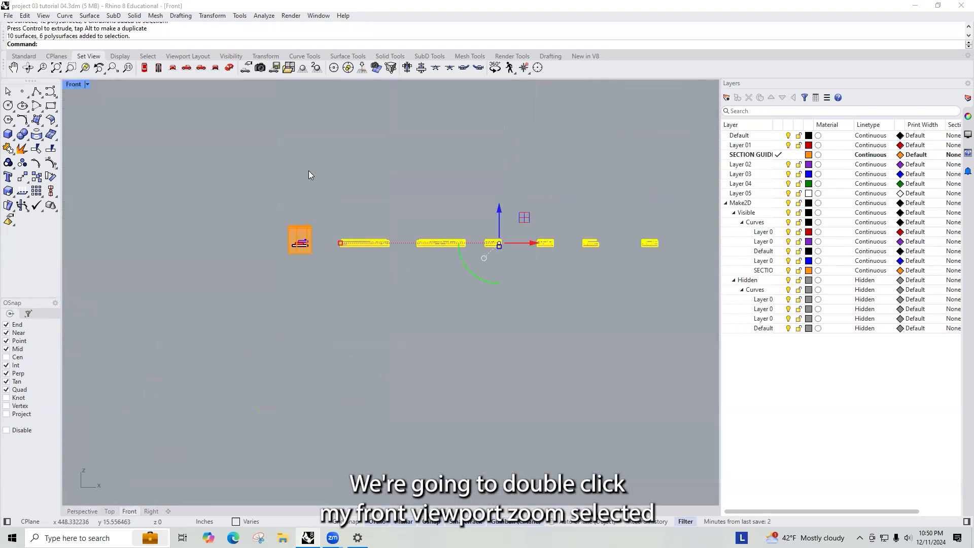
{"action": "type", "text": "z"}
{"action": "key", "text": "Return"}
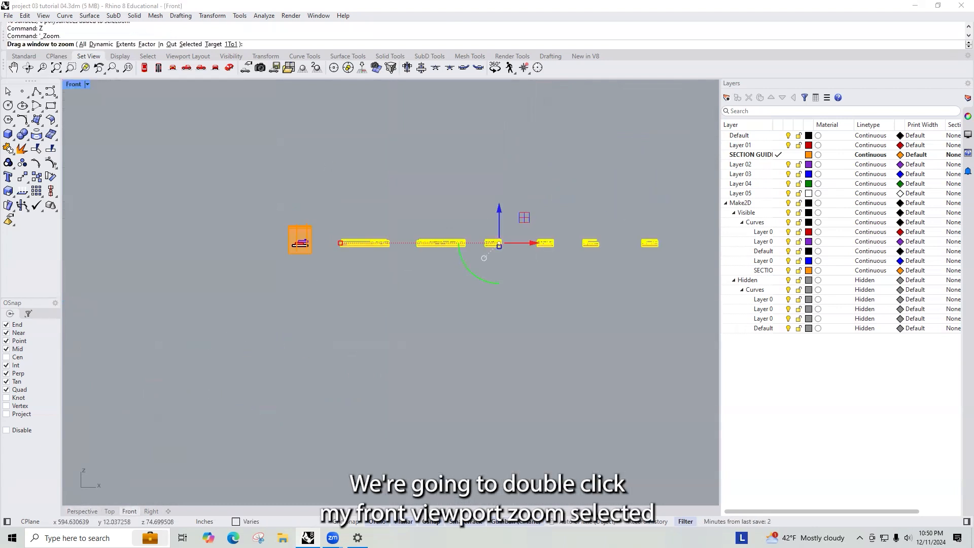
{"action": "type", "text": "s"}
{"action": "key", "text": "Return"}
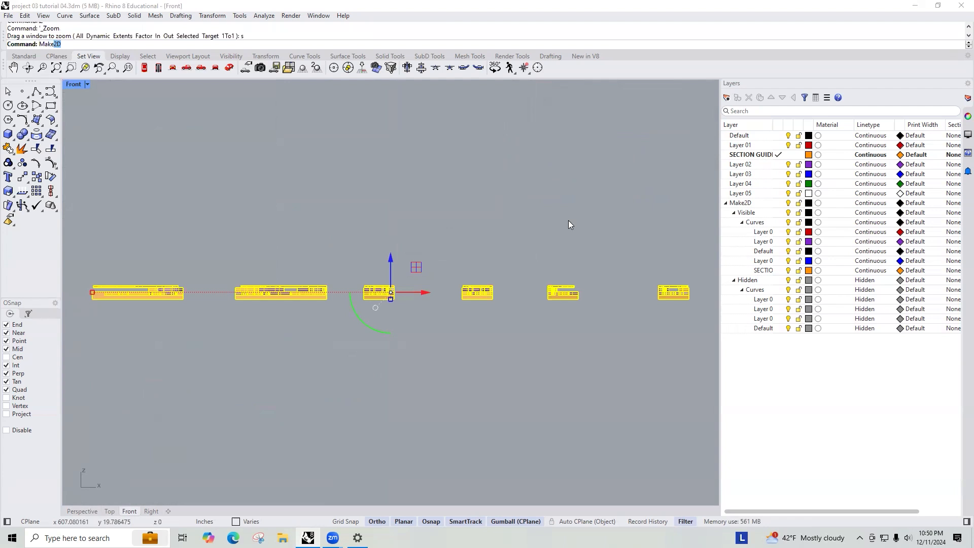
- Run Make2D on the selected cuts from the Front view with Scene silhouette enabled
{"action": "type", "text": "Make"}
{"action": "key", "text": "Return"}
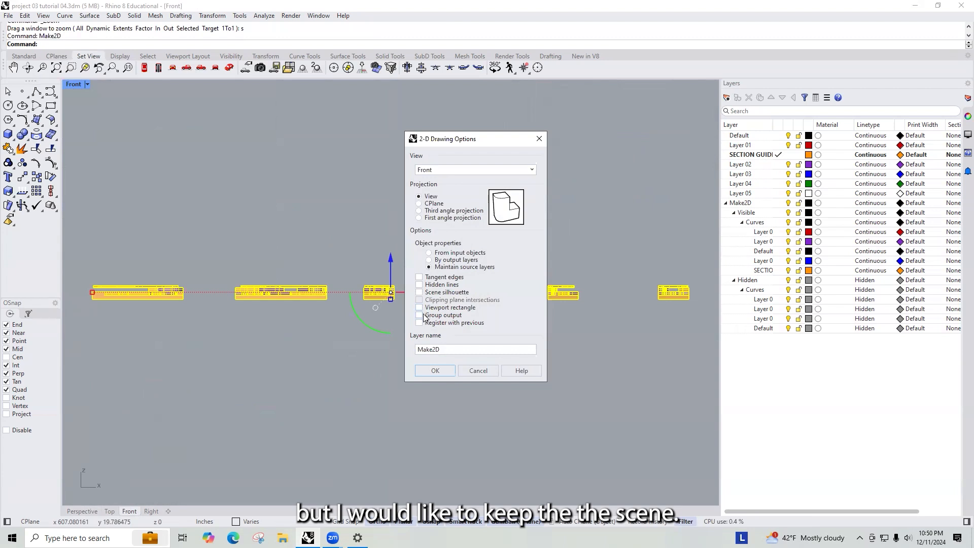
{"action": "left_click", "coordinate": [419, 293]}
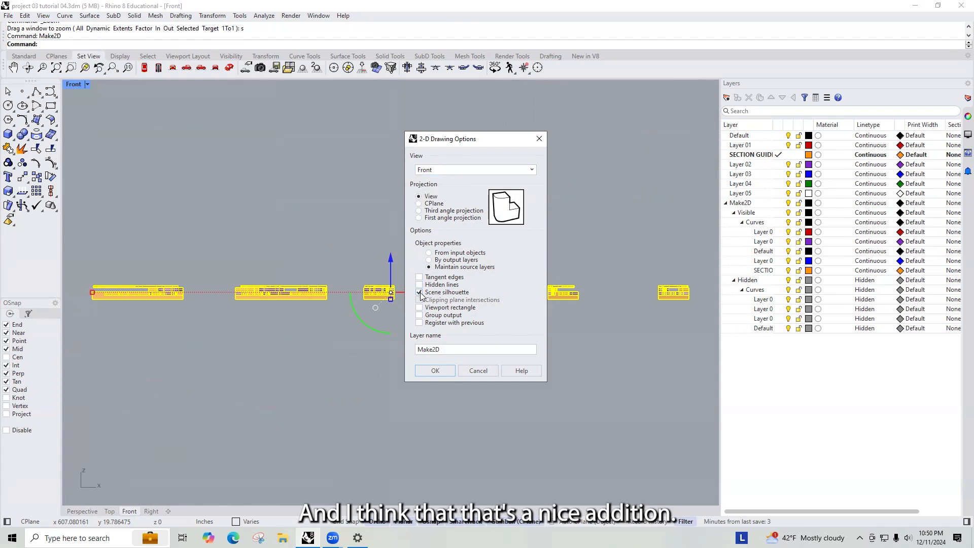
{"action": "left_click", "coordinate": [433, 370]}
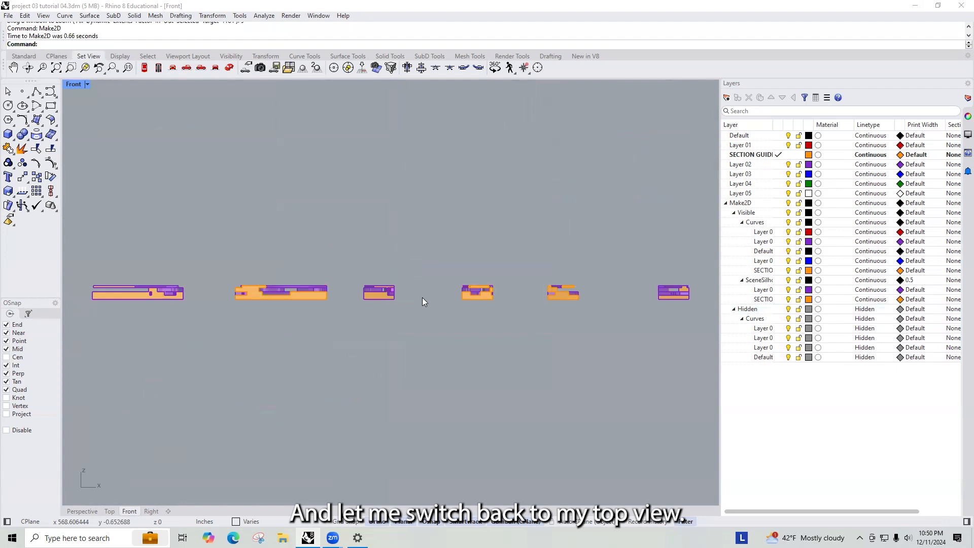
- Inspect the generated Make2D section drawings up close in the maximized Perspective view
{"action": "key", "text": "ctrl+Tab"}
{"action": "key", "text": "ctrl+Tab"}
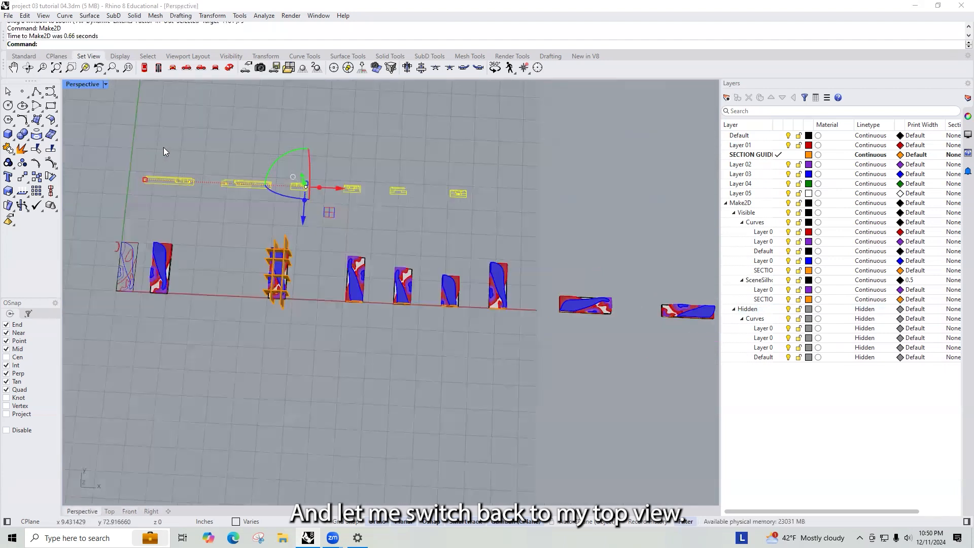
{"action": "scroll", "coordinate": [325, 213], "scroll_direction": "up", "scroll_amount": 3}
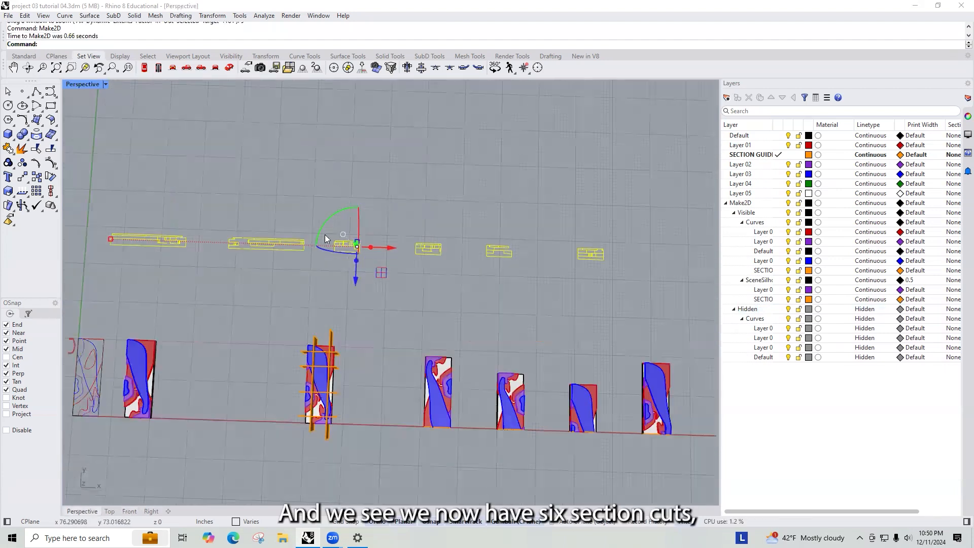
{"action": "scroll", "coordinate": [212, 285], "scroll_direction": "down", "scroll_amount": 3}
{"action": "scroll", "coordinate": [358, 234], "scroll_direction": "up", "scroll_amount": 8}
{"action": "key", "text": "Escape"}
{"action": "scroll", "coordinate": [417, 279], "scroll_direction": "down", "scroll_amount": 5}
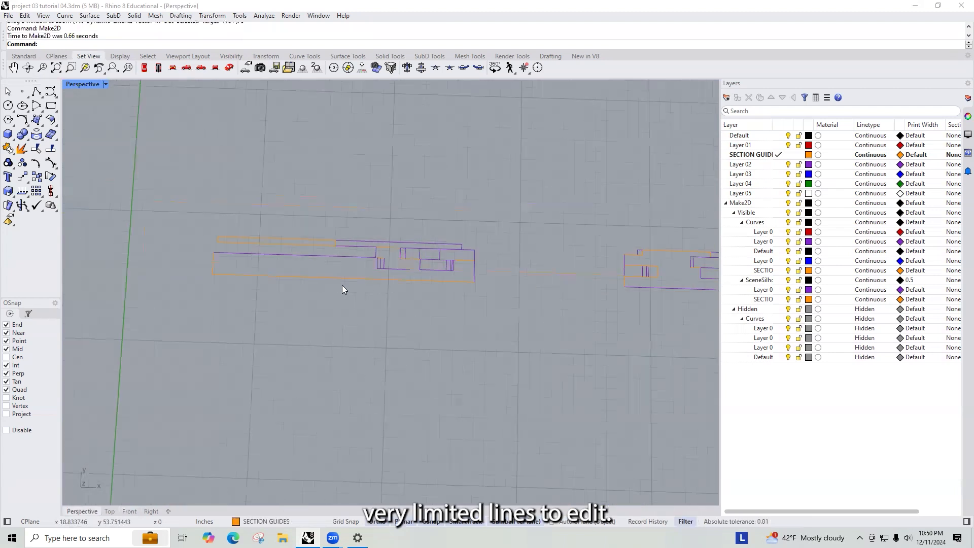
{"action": "scroll", "coordinate": [357, 277], "scroll_direction": "up", "scroll_amount": 5}
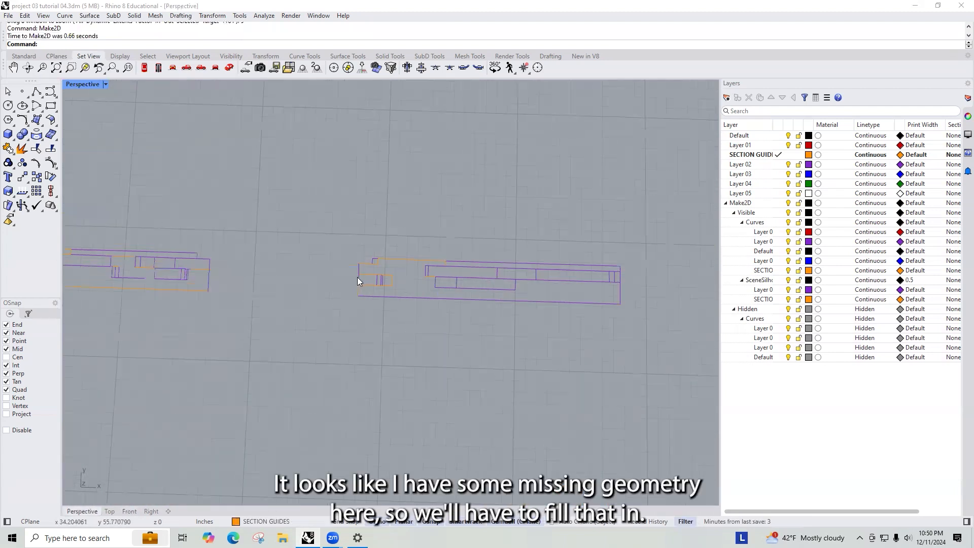
{"action": "scroll", "coordinate": [508, 318], "scroll_direction": "down", "scroll_amount": 4}
{"action": "scroll", "coordinate": [384, 289], "scroll_direction": "up", "scroll_amount": 7}
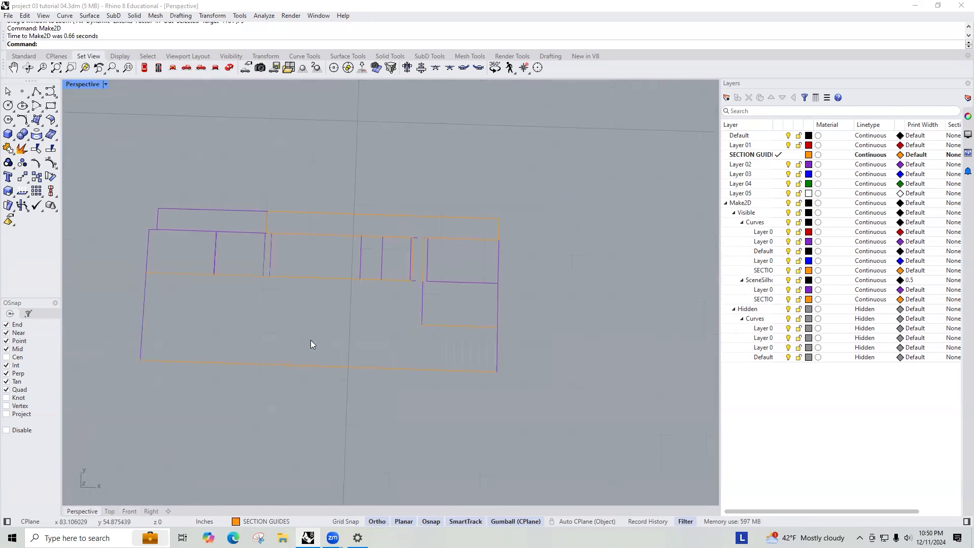
{"action": "scroll", "coordinate": [436, 258], "scroll_direction": "up", "scroll_amount": 3}
{"action": "scroll", "coordinate": [412, 258], "scroll_direction": "down", "scroll_amount": 6}
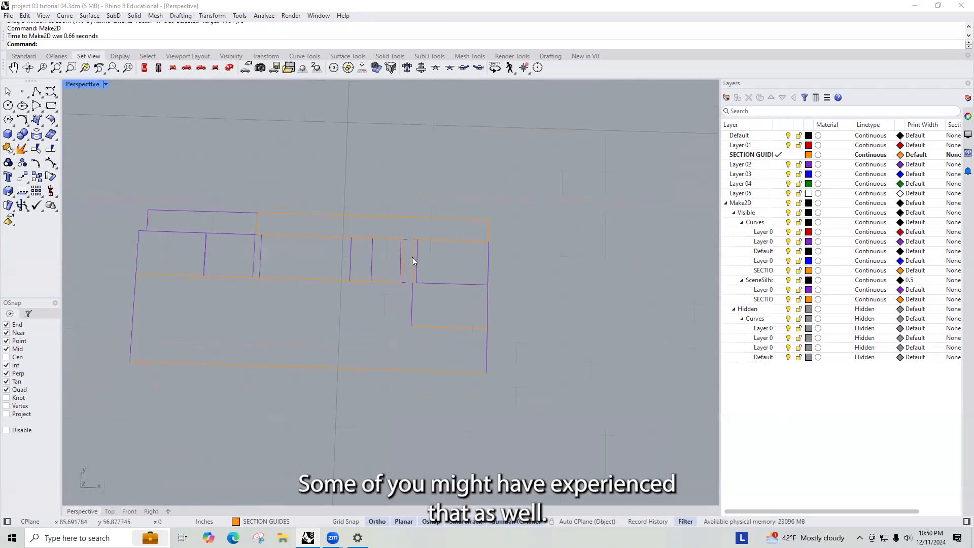
{"action": "scroll", "coordinate": [357, 274], "scroll_direction": "down", "scroll_amount": 6}
{"action": "scroll", "coordinate": [569, 277], "scroll_direction": "up", "scroll_amount": 8}
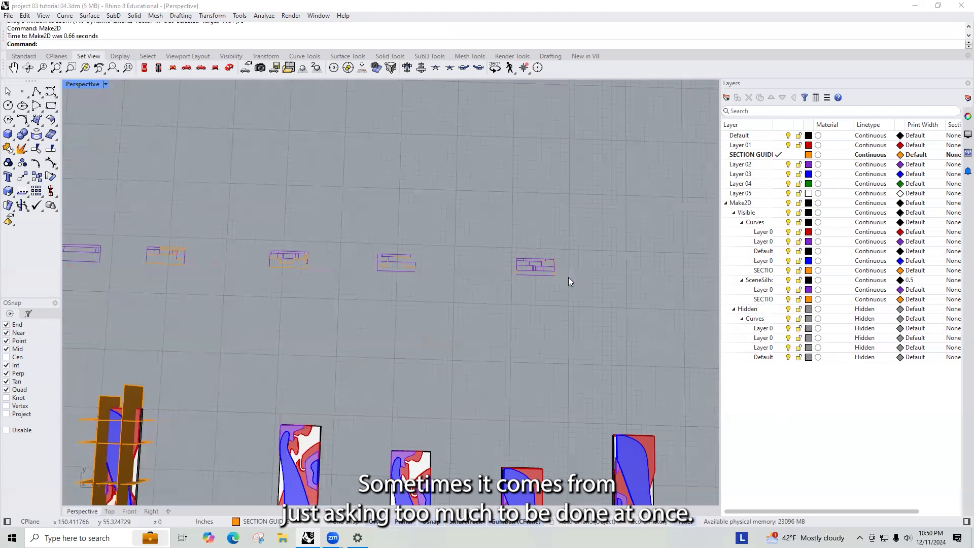
{"action": "scroll", "coordinate": [576, 269], "scroll_direction": "down", "scroll_amount": 8}
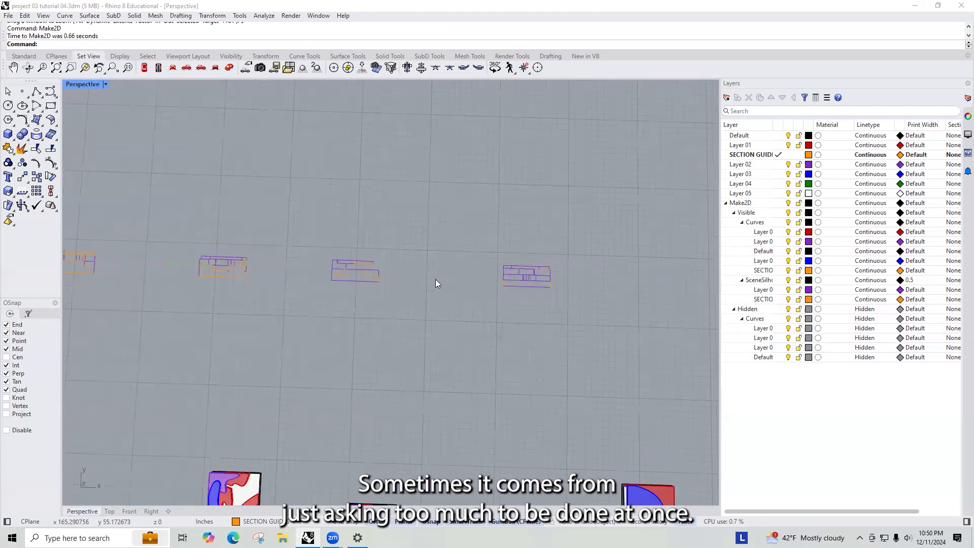
{"action": "right_click_drag", "start_coordinate": [449, 276], "coordinate": [429, 308]}
{"action": "scroll", "coordinate": [440, 294], "scroll_direction": "up", "scroll_amount": 6}
{"action": "scroll", "coordinate": [442, 292], "scroll_direction": "down", "scroll_amount": 6}
{"action": "scroll", "coordinate": [444, 290], "scroll_direction": "down", "scroll_amount": 4}
{"action": "right_click_drag", "start_coordinate": [491, 356], "coordinate": [466, 284]}
{"action": "scroll", "coordinate": [386, 294], "scroll_direction": "up", "scroll_amount": 6}
{"action": "scroll", "coordinate": [384, 293], "scroll_direction": "down", "scroll_amount": 5}
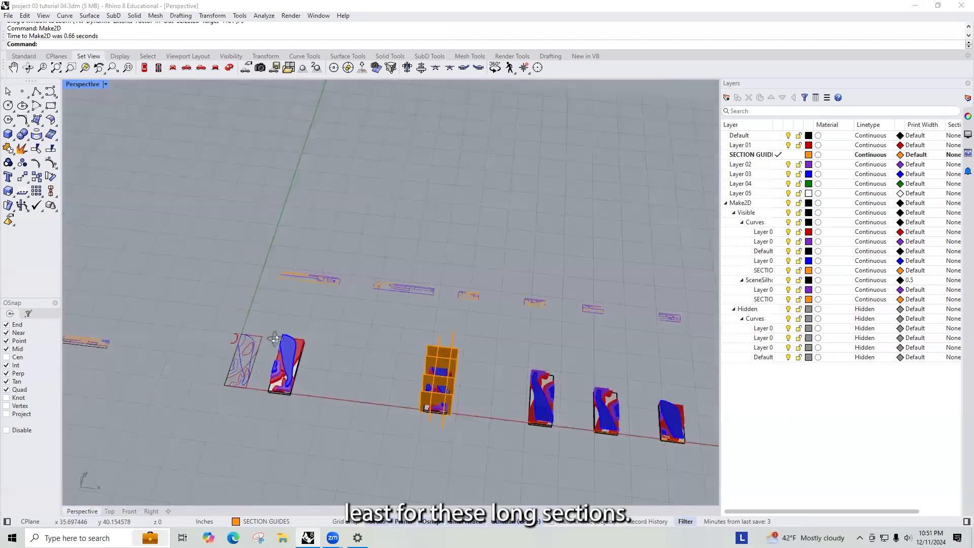
- Select the long section cut copy and rerun Make2D on it from the maximized Front view
{"action": "right_click_drag", "start_coordinate": [407, 355], "coordinate": [460, 395]}
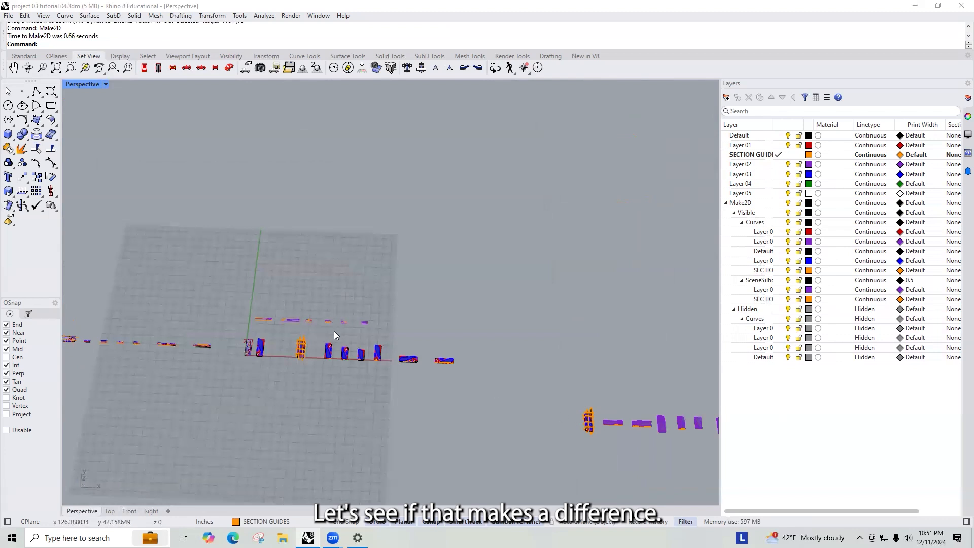
{"action": "scroll", "coordinate": [334, 331], "scroll_direction": "up", "scroll_amount": 8}
{"action": "scroll", "coordinate": [196, 279], "scroll_direction": "down", "scroll_amount": 10}
{"action": "scroll", "coordinate": [446, 358], "scroll_direction": "up", "scroll_amount": 12}
{"action": "left_click_drag", "start_coordinate": [596, 376], "coordinate": [460, 426]}
{"action": "scroll", "coordinate": [516, 357], "scroll_direction": "down", "scroll_amount": 10}
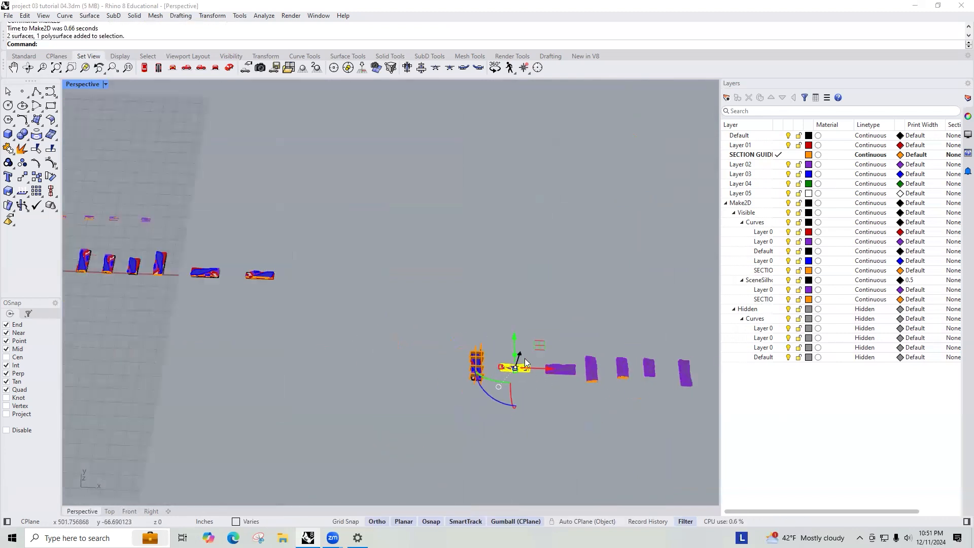
{"action": "key", "text": "ctrl+F1"}
{"action": "key", "text": "ctrl+F2"}
{"action": "key", "text": "Return"}
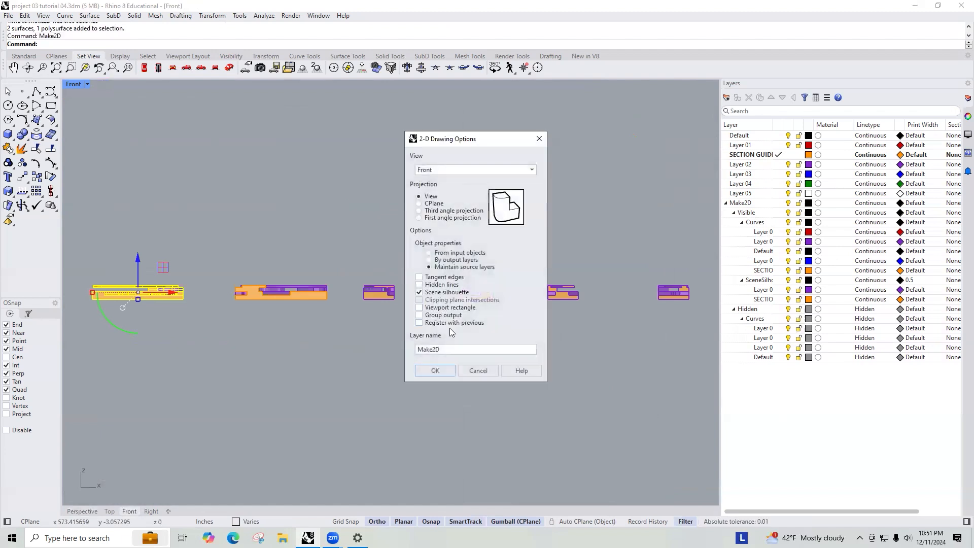
{"action": "left_click", "coordinate": [477, 374]}
- Zoom the Front view to the selected long section and run Make2D on it again
{"action": "type", "text": "z"}
{"action": "key", "text": "Return"}
{"action": "type", "text": "s"}
{"action": "key", "text": "Return"}
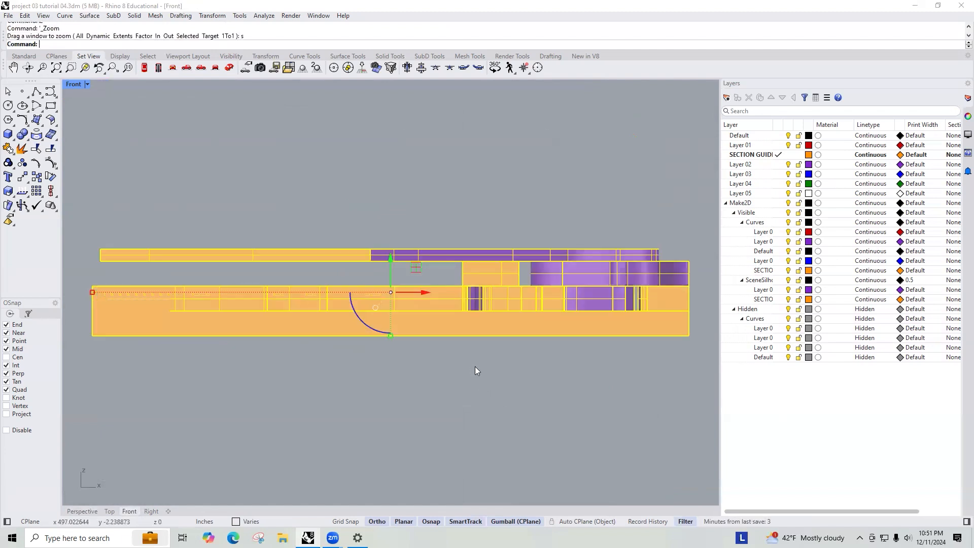
{"action": "type", "text": "Make2D"}
{"action": "key", "text": "Return"}
{"action": "key", "text": "Return"}
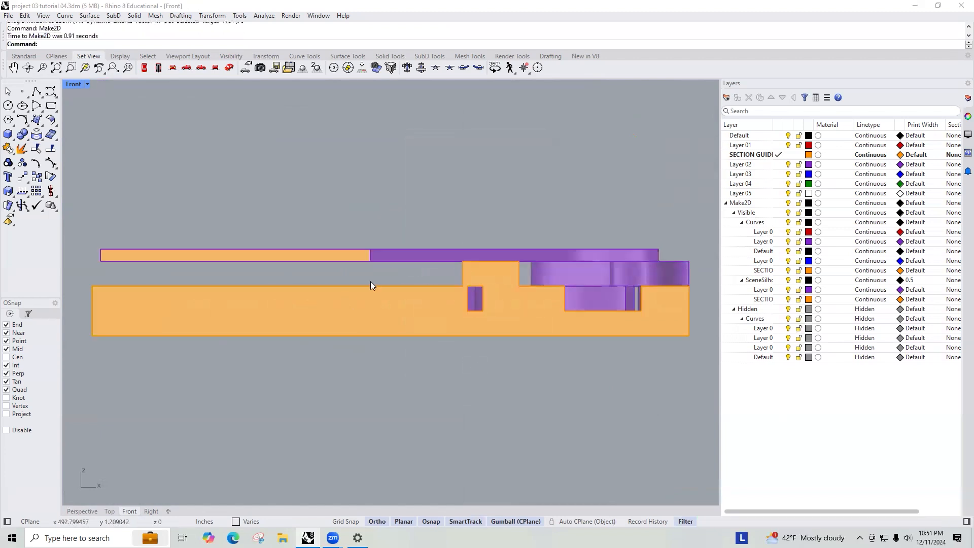
- Inspect the new long section drawings and their overlapping lines in the Perspective view
{"action": "key", "text": "ctrl+Tab"}
{"action": "key", "text": "ctrl+Tab"}
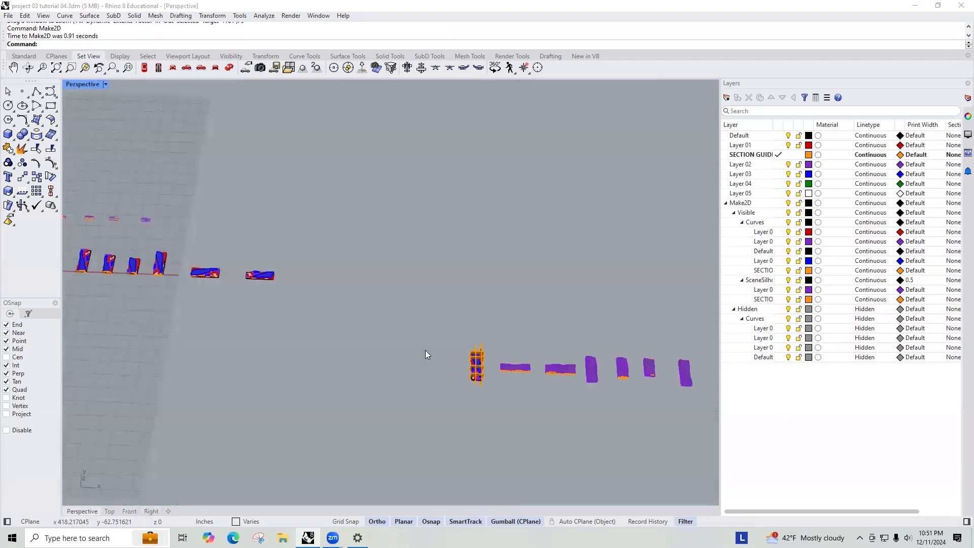
{"action": "scroll", "coordinate": [434, 339], "scroll_direction": "down", "scroll_amount": 10}
{"action": "scroll", "coordinate": [261, 307], "scroll_direction": "up", "scroll_amount": 8}
{"action": "scroll", "coordinate": [391, 348], "scroll_direction": "up", "scroll_amount": 5}
{"action": "left_click_drag", "start_coordinate": [366, 354], "coordinate": [372, 266]}
{"action": "scroll", "coordinate": [377, 250], "scroll_direction": "up", "scroll_amount": 10}
{"action": "right_click_drag", "start_coordinate": [431, 281], "coordinate": [453, 252]}
{"action": "scroll", "coordinate": [461, 275], "scroll_direction": "up", "scroll_amount": 5}
{"action": "key", "text": "Escape"}
{"action": "scroll", "coordinate": [447, 249], "scroll_direction": "down", "scroll_amount": 3}
{"action": "scroll", "coordinate": [461, 268], "scroll_direction": "up", "scroll_amount": 3}
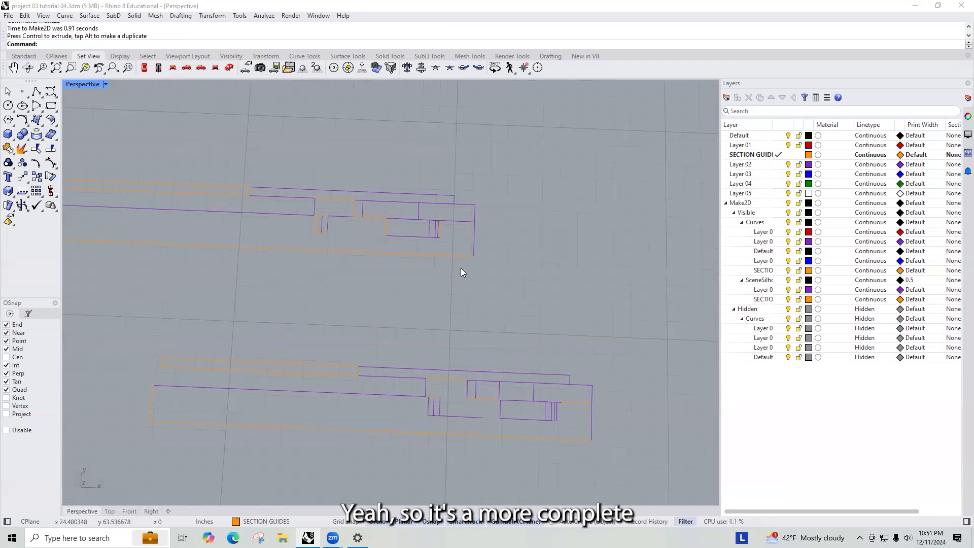
{"action": "scroll", "coordinate": [461, 268], "scroll_direction": "down", "scroll_amount": 1}
{"action": "scroll", "coordinate": [376, 256], "scroll_direction": "down", "scroll_amount": 4}
{"action": "scroll", "coordinate": [359, 248], "scroll_direction": "up", "scroll_amount": 4}
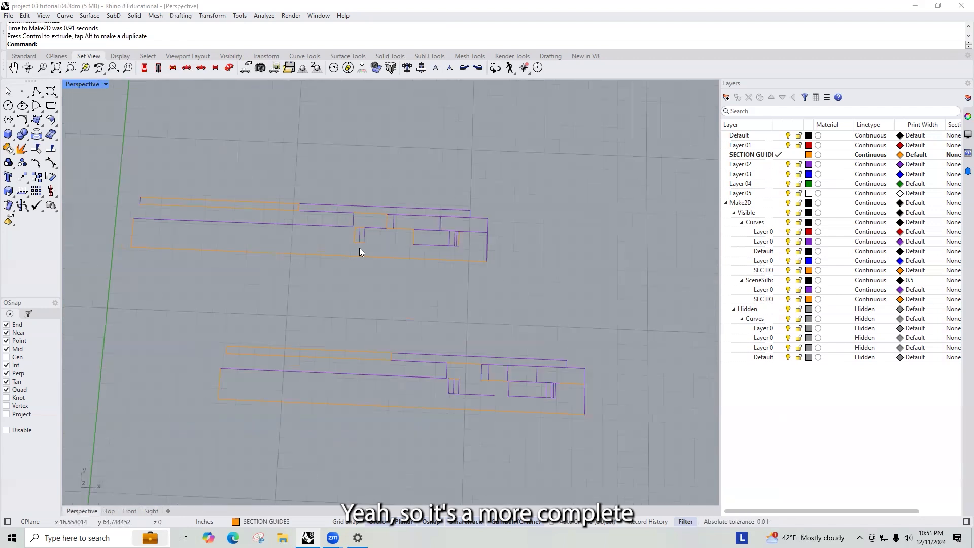
{"action": "scroll", "coordinate": [362, 243], "scroll_direction": "up", "scroll_amount": 3}
{"action": "scroll", "coordinate": [350, 231], "scroll_direction": "down", "scroll_amount": 3}
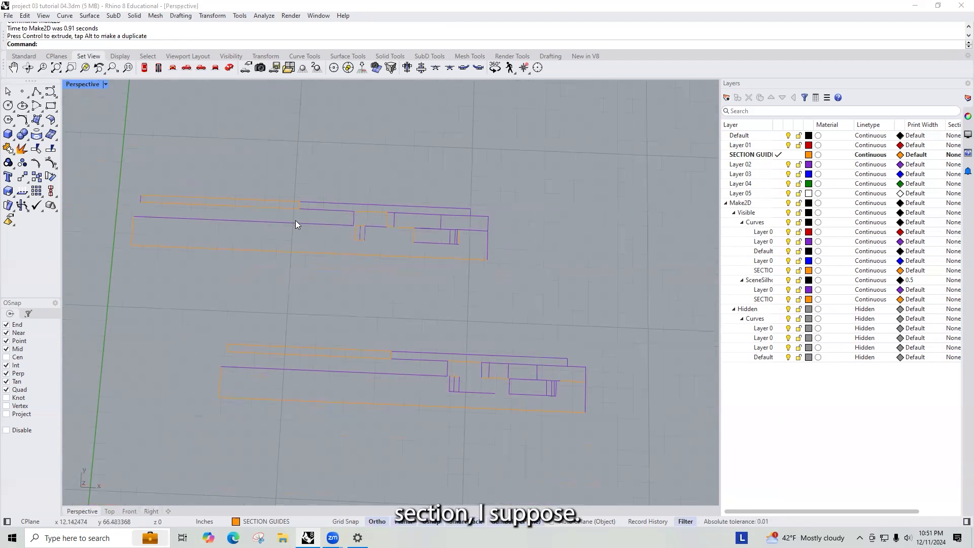
{"action": "left_click", "coordinate": [324, 224]}
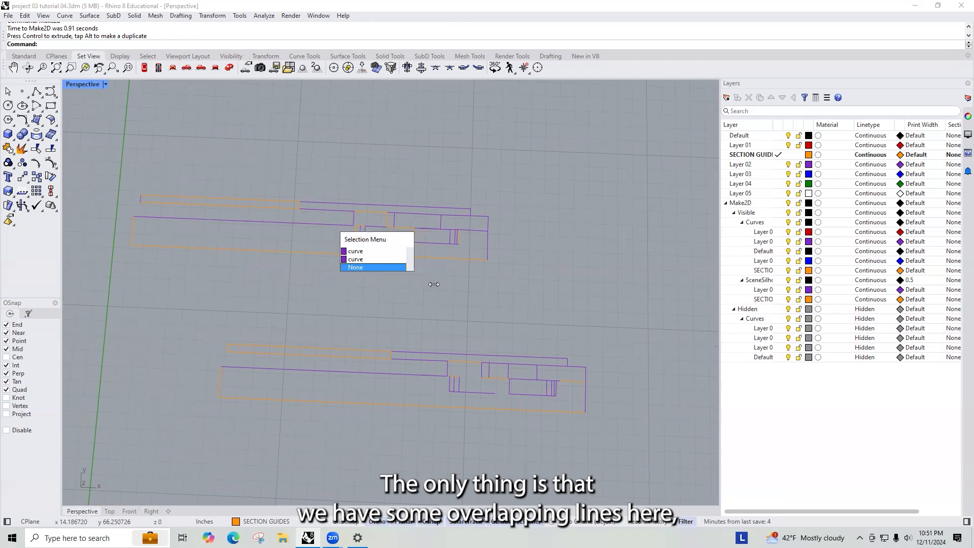
{"action": "scroll", "coordinate": [327, 215], "scroll_direction": "down", "scroll_amount": 8}
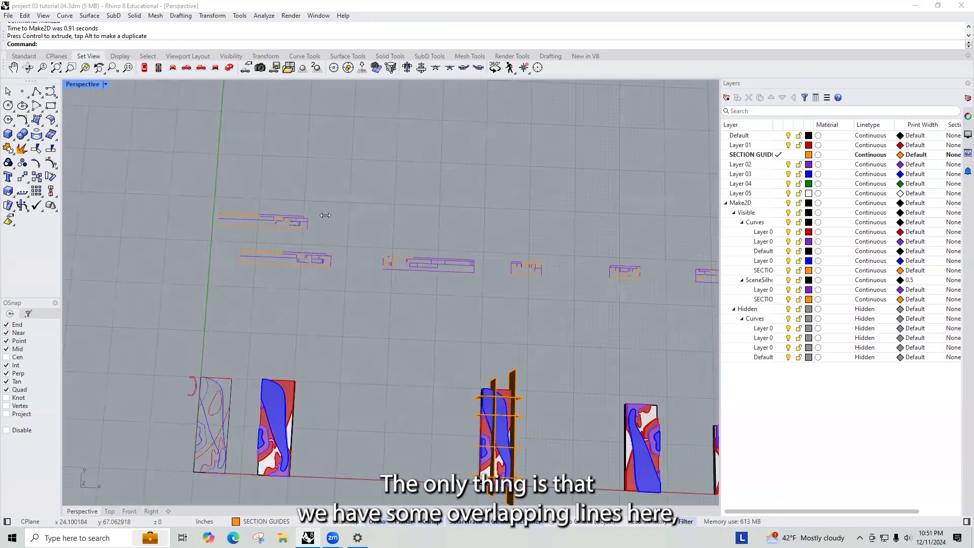
{"action": "right_click_drag", "start_coordinate": [487, 311], "coordinate": [459, 284]}
{"action": "scroll", "coordinate": [449, 316], "scroll_direction": "down", "scroll_amount": 7}
{"action": "scroll", "coordinate": [450, 316], "scroll_direction": "up", "scroll_amount": 7}
{"action": "scroll", "coordinate": [377, 324], "scroll_direction": "up", "scroll_amount": 10}
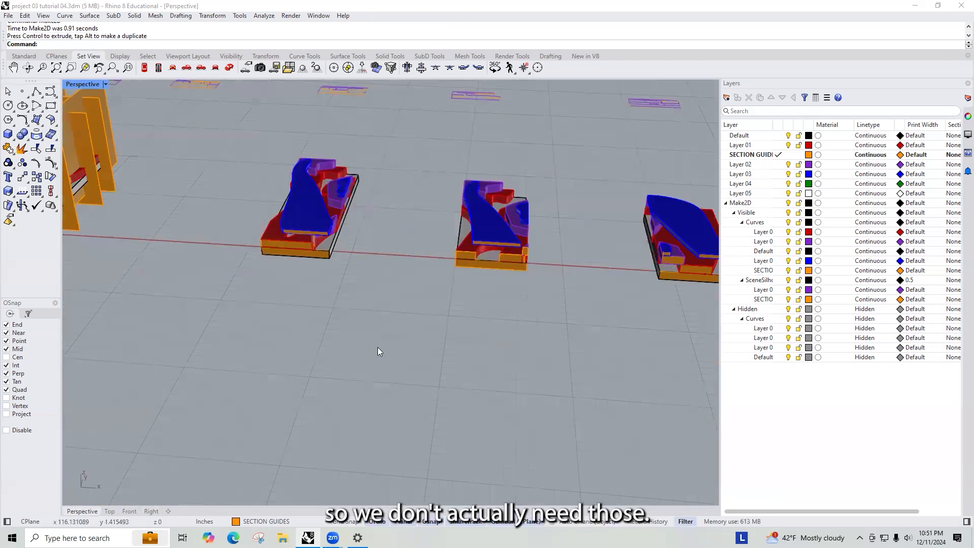
{"action": "right_click", "coordinate": [376, 303]}
{"action": "scroll", "coordinate": [374, 284], "scroll_direction": "down", "scroll_amount": 12}
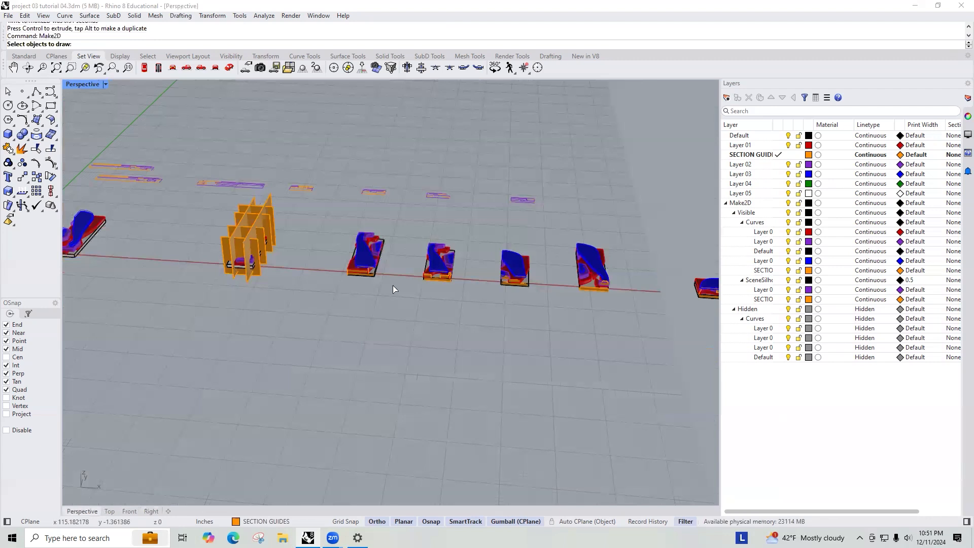
{"action": "right_click_drag", "start_coordinate": [655, 291], "coordinate": [359, 287], "text": "shift"}
{"action": "scroll", "coordinate": [446, 285], "scroll_direction": "up", "scroll_amount": 9}
{"action": "scroll", "coordinate": [304, 274], "scroll_direction": "up", "scroll_amount": 8}
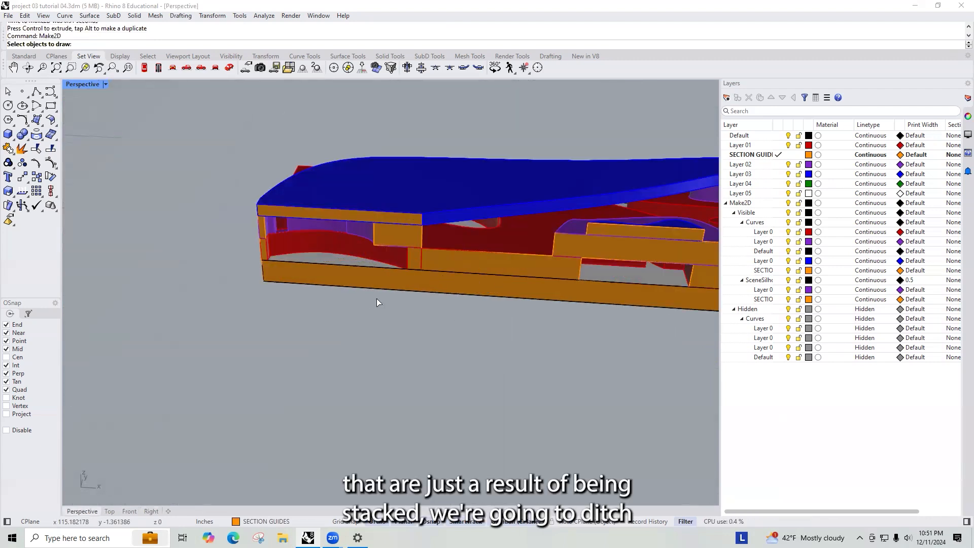
{"action": "scroll", "coordinate": [376, 298], "scroll_direction": "down", "scroll_amount": 10}
{"action": "scroll", "coordinate": [478, 314], "scroll_direction": "up", "scroll_amount": 6}
{"action": "scroll", "coordinate": [482, 261], "scroll_direction": "up", "scroll_amount": 8}
{"action": "scroll", "coordinate": [482, 261], "scroll_direction": "down", "scroll_amount": 8}
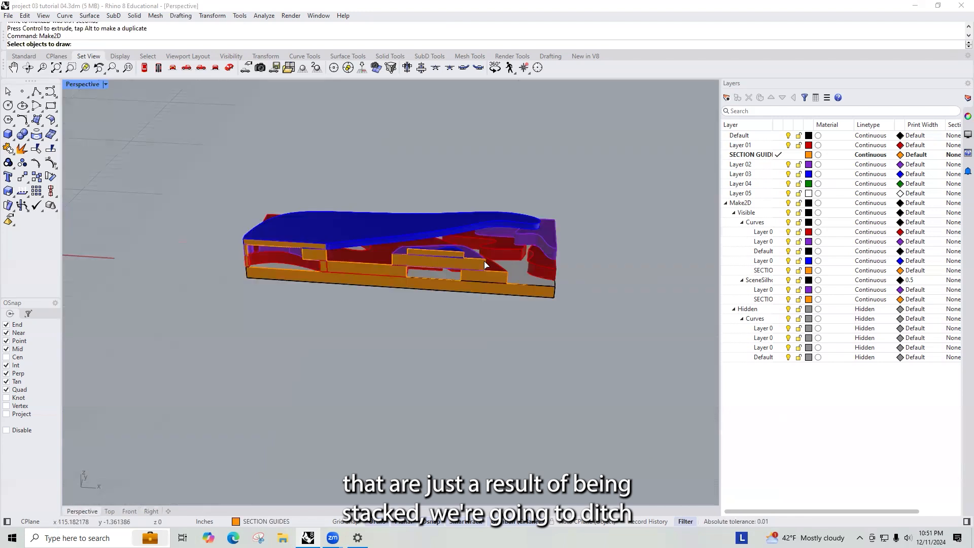
{"action": "scroll", "coordinate": [454, 260], "scroll_direction": "up", "scroll_amount": 4}
{"action": "left_click", "coordinate": [416, 272]}
{"action": "scroll", "coordinate": [417, 264], "scroll_direction": "down", "scroll_amount": 10}
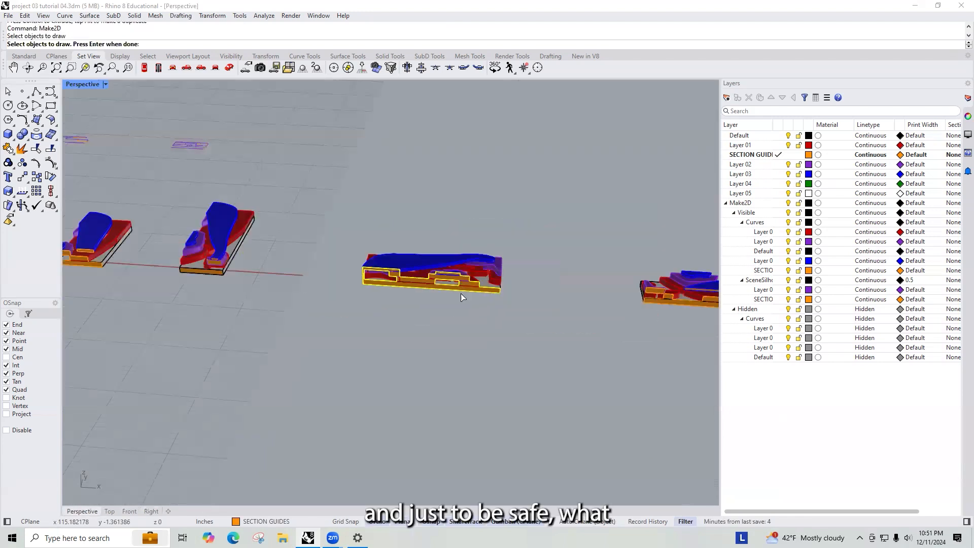
{"action": "right_click_drag", "start_coordinate": [536, 296], "coordinate": [523, 305]}
{"action": "scroll", "coordinate": [527, 254], "scroll_direction": "up", "scroll_amount": 5}
{"action": "scroll", "coordinate": [576, 254], "scroll_direction": "down", "scroll_amount": 15}
{"action": "scroll", "coordinate": [449, 254], "scroll_direction": "up", "scroll_amount": 6}
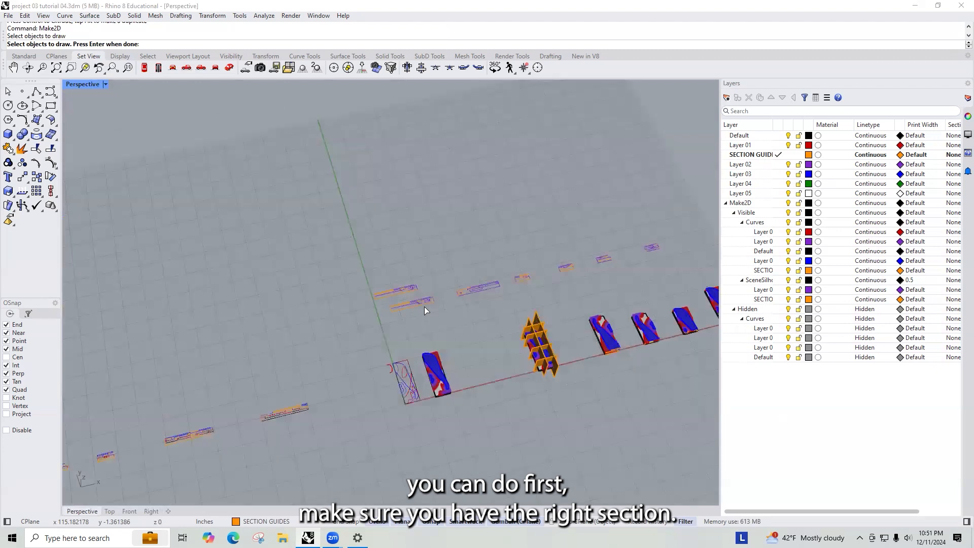
{"action": "scroll", "coordinate": [392, 261], "scroll_direction": "up", "scroll_amount": 3}
{"action": "scroll", "coordinate": [401, 269], "scroll_direction": "down", "scroll_amount": 6}
{"action": "scroll", "coordinate": [408, 295], "scroll_direction": "up", "scroll_amount": 5}
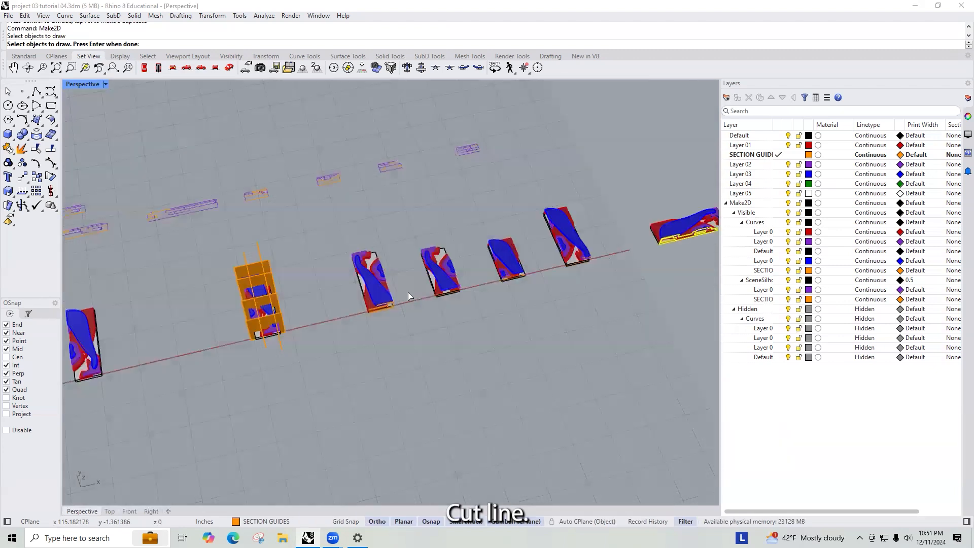
{"action": "scroll", "coordinate": [641, 295], "scroll_direction": "down", "scroll_amount": 6}
{"action": "key", "text": "Escape"}
- Select both section cut planes of the long section and copy them next to its Make2D drawing
{"action": "scroll", "coordinate": [601, 293], "scroll_direction": "up", "scroll_amount": 10}
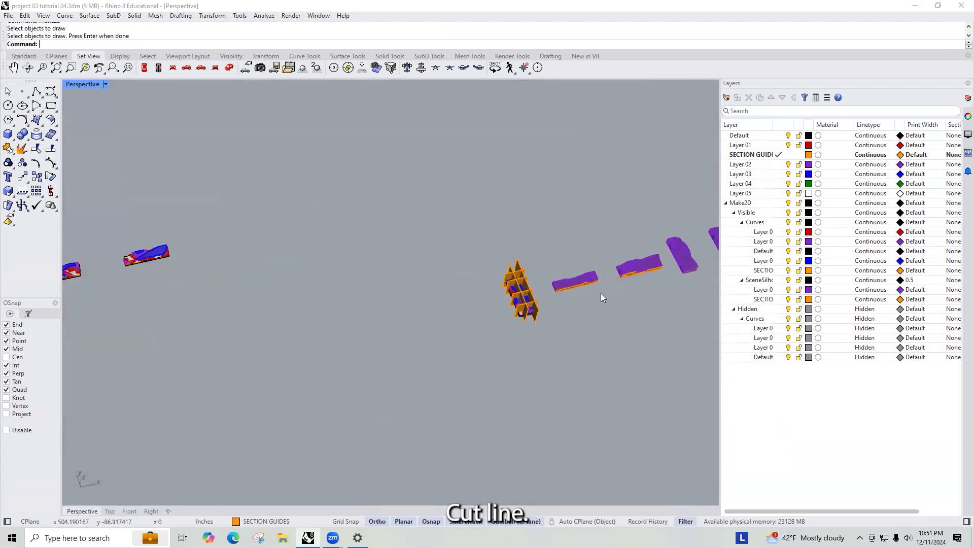
{"action": "left_click", "coordinate": [536, 242]}
{"action": "type", "text": "copy"}
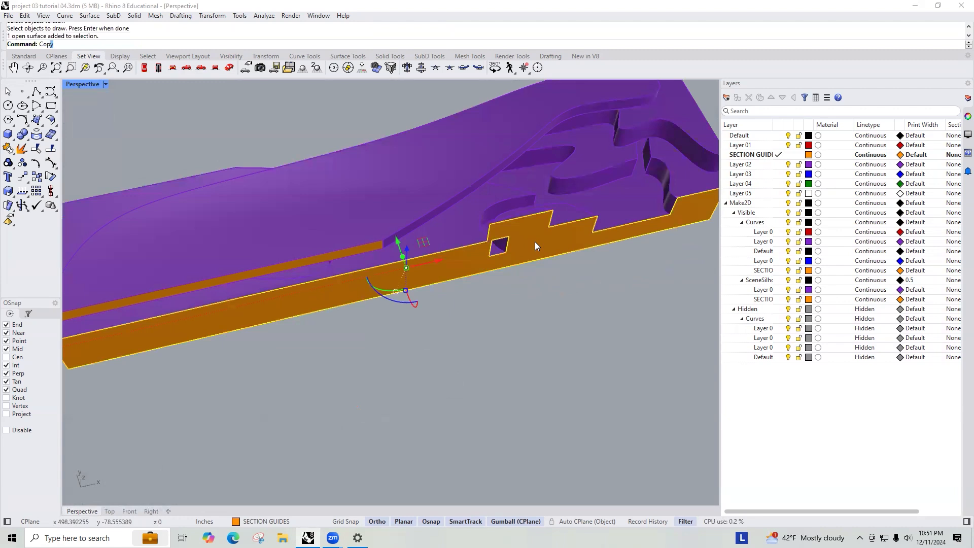
{"action": "key", "text": "Return"}
{"action": "scroll", "coordinate": [512, 254], "scroll_direction": "down", "scroll_amount": 4}
{"action": "scroll", "coordinate": [463, 257], "scroll_direction": "up", "scroll_amount": 6}
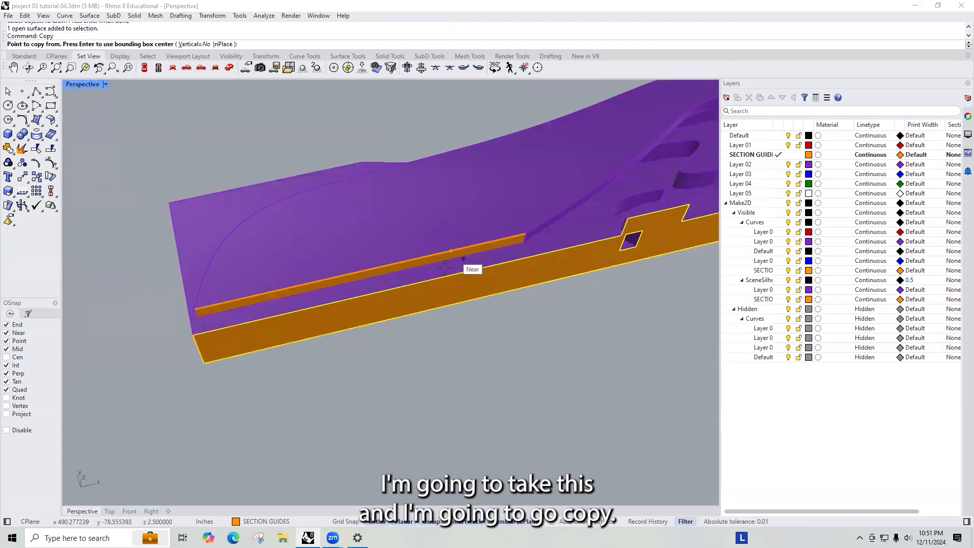
{"action": "left_click", "coordinate": [462, 259]}
{"action": "key", "text": "Escape"}
{"action": "scroll", "coordinate": [411, 263], "scroll_direction": "up", "scroll_amount": 5}
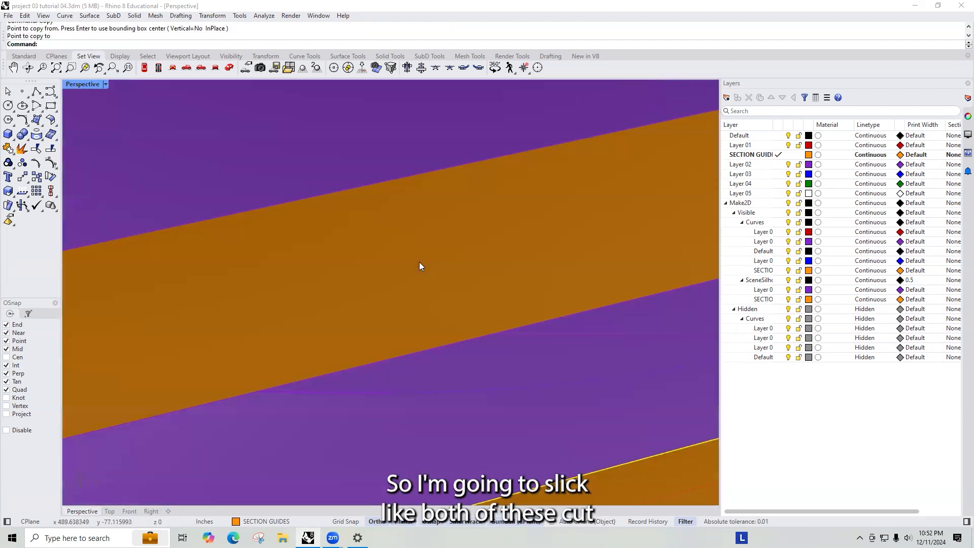
{"action": "left_click", "coordinate": [426, 263]}
{"action": "scroll", "coordinate": [424, 264], "scroll_direction": "down", "scroll_amount": 2}
{"action": "scroll", "coordinate": [450, 268], "scroll_direction": "down", "scroll_amount": 6}
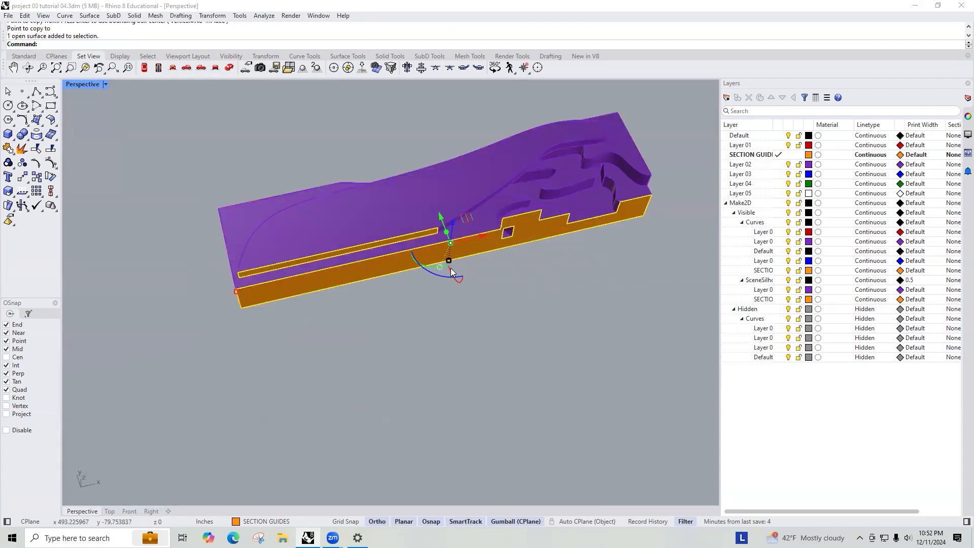
{"action": "type", "text": "co"}
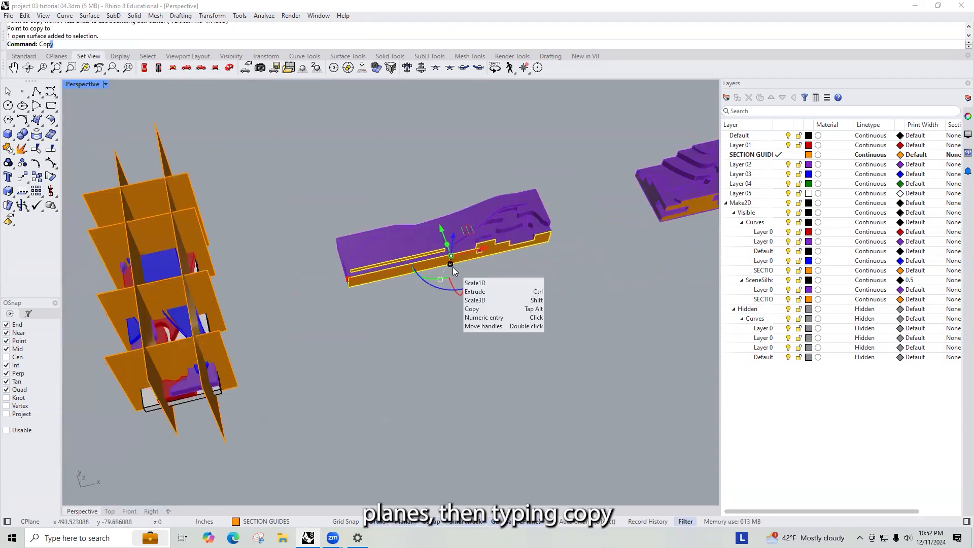
{"action": "key", "text": "Return"}
{"action": "left_click", "coordinate": [350, 291]}
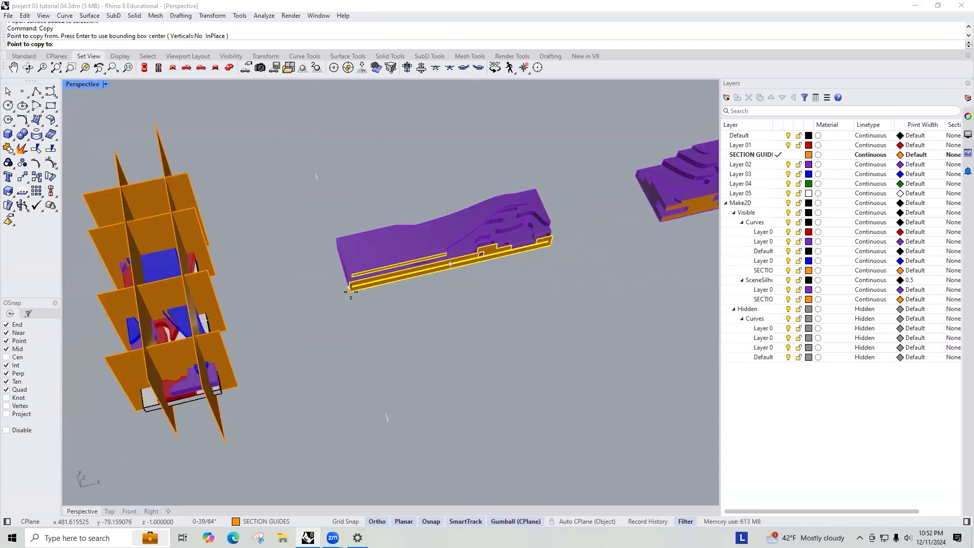
{"action": "scroll", "coordinate": [503, 304], "scroll_direction": "down", "scroll_amount": 15}
{"action": "scroll", "coordinate": [325, 269], "scroll_direction": "up", "scroll_amount": 8}
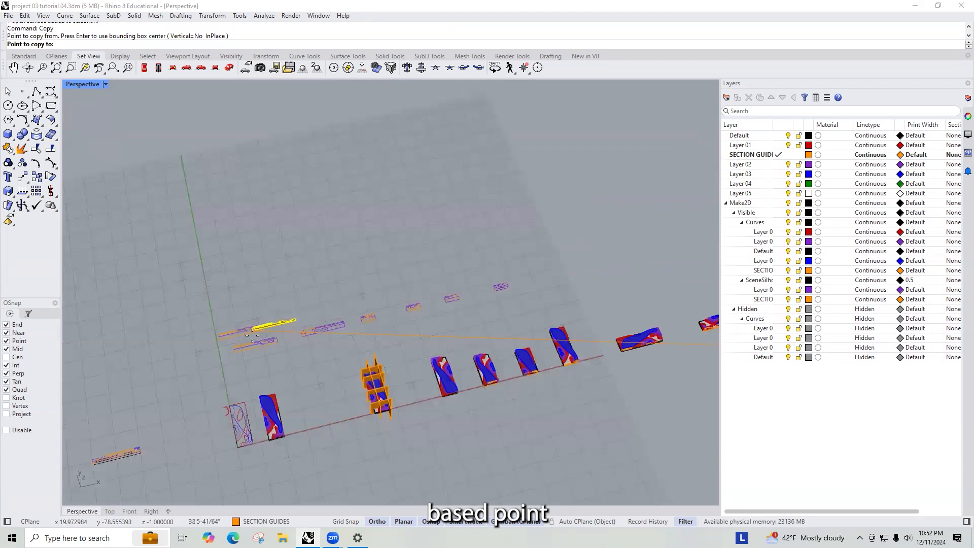
{"action": "scroll", "coordinate": [252, 335], "scroll_direction": "up", "scroll_amount": 3}
{"action": "scroll", "coordinate": [272, 345], "scroll_direction": "up", "scroll_amount": 5}
{"action": "left_click", "coordinate": [162, 376]}
{"action": "key", "text": "Return"}
- Select the two copied section cut planes and group them
{"action": "left_click", "coordinate": [253, 338]}
{"action": "left_click", "coordinate": [251, 323], "text": "shift"}
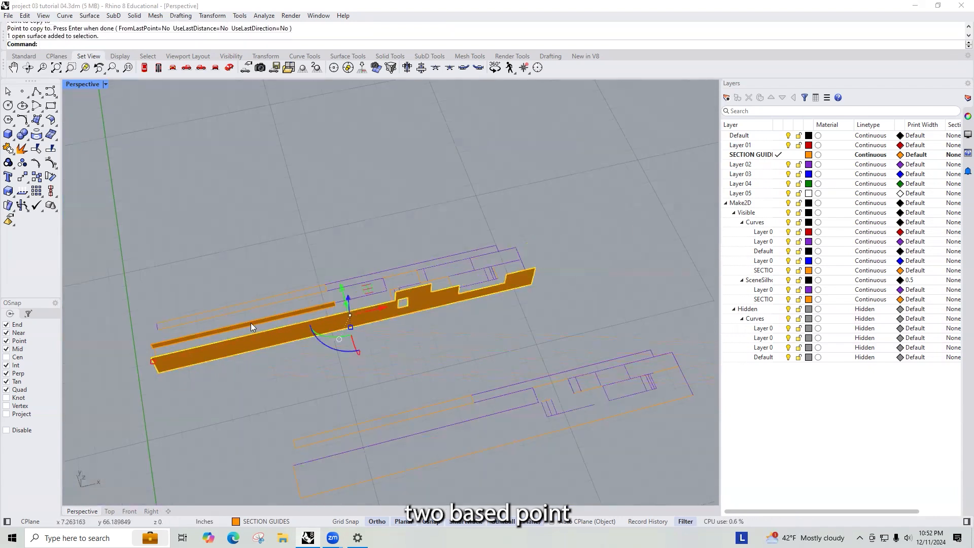
{"action": "type", "text": "Group"}
{"action": "key", "text": "Return"}
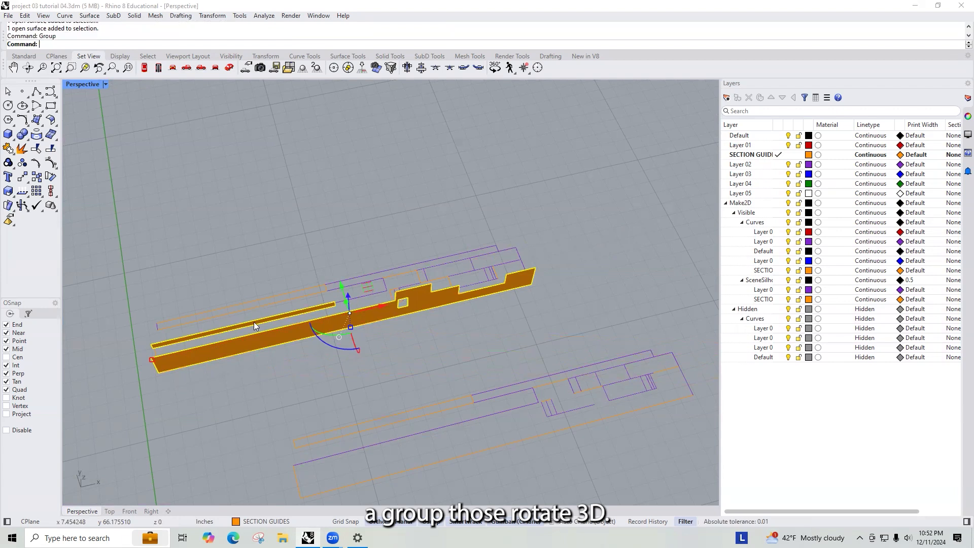
- Rotate the grouped cut planes in 3D about their bottom edge to lie flat on the long section drawing
{"action": "type", "text": "Rotate3D"}
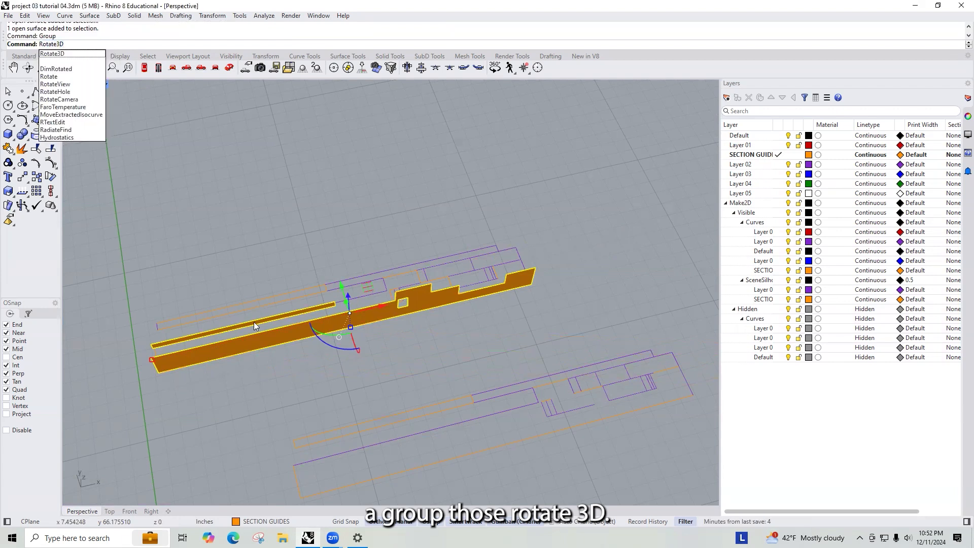
{"action": "key", "text": "Return"}
{"action": "left_click", "coordinate": [158, 373]}
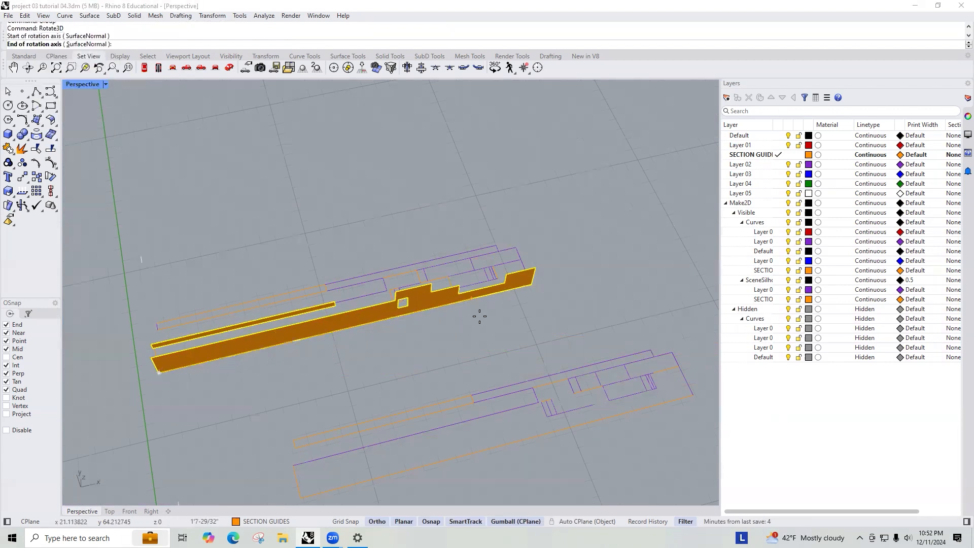
{"action": "left_click", "coordinate": [531, 287]}
{"action": "left_click", "coordinate": [535, 268]}
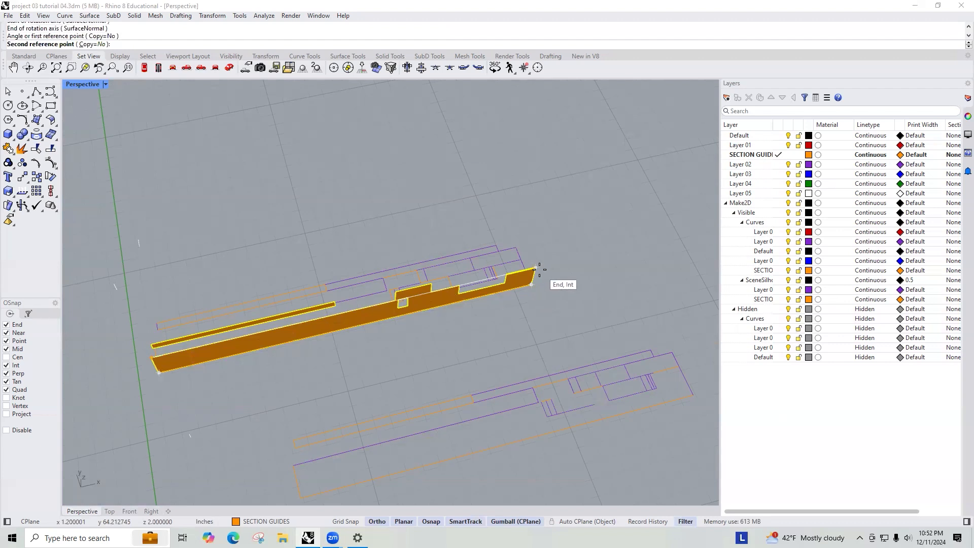
{"action": "left_click", "coordinate": [485, 241]}
{"action": "left_click", "coordinate": [439, 232]}
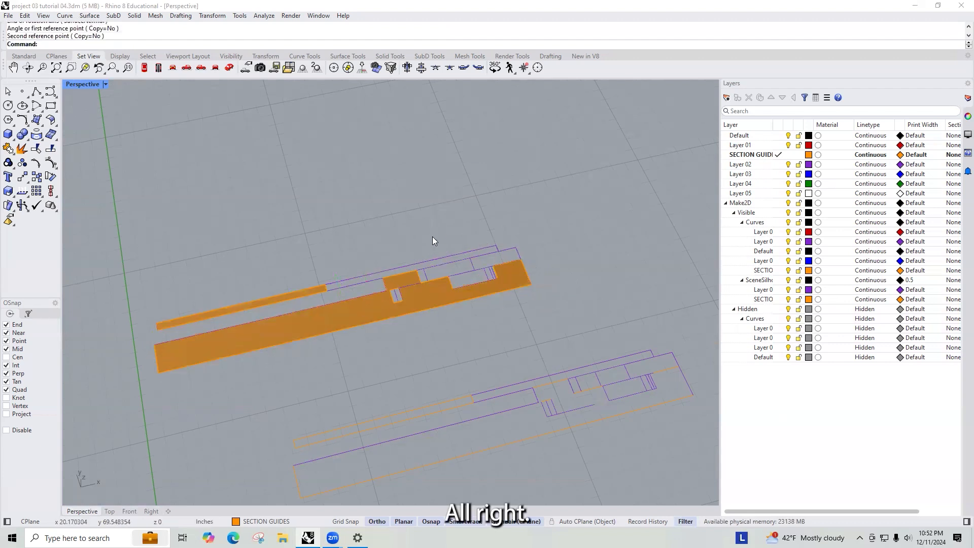
- Inspect the rotated cut planes and the Make2D lines behind them up close
{"action": "right_click_drag", "start_coordinate": [432, 237], "coordinate": [415, 280]}
{"action": "scroll", "coordinate": [406, 310], "scroll_direction": "down", "scroll_amount": 10}
{"action": "scroll", "coordinate": [396, 343], "scroll_direction": "up", "scroll_amount": 10}
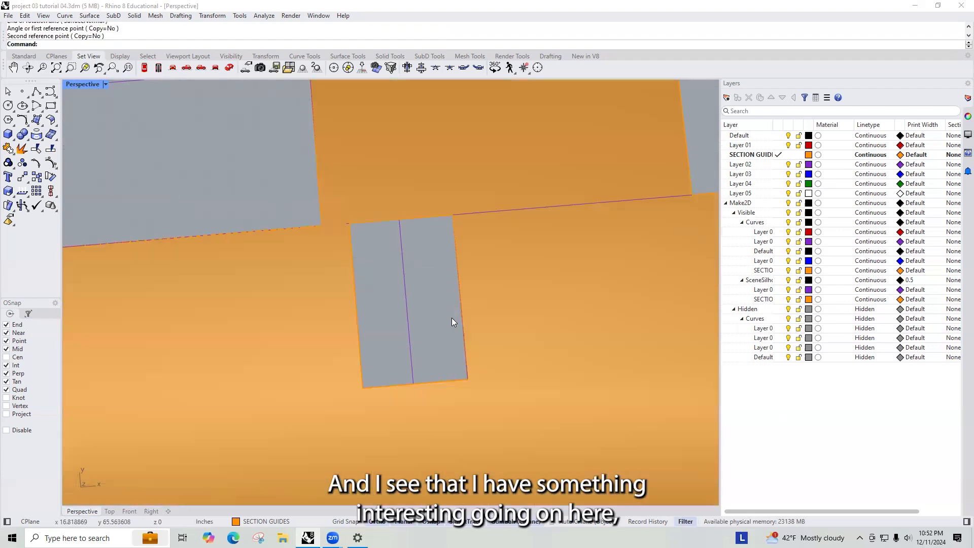
{"action": "scroll", "coordinate": [451, 318], "scroll_direction": "down", "scroll_amount": 6}
{"action": "scroll", "coordinate": [452, 292], "scroll_direction": "up", "scroll_amount": 3}
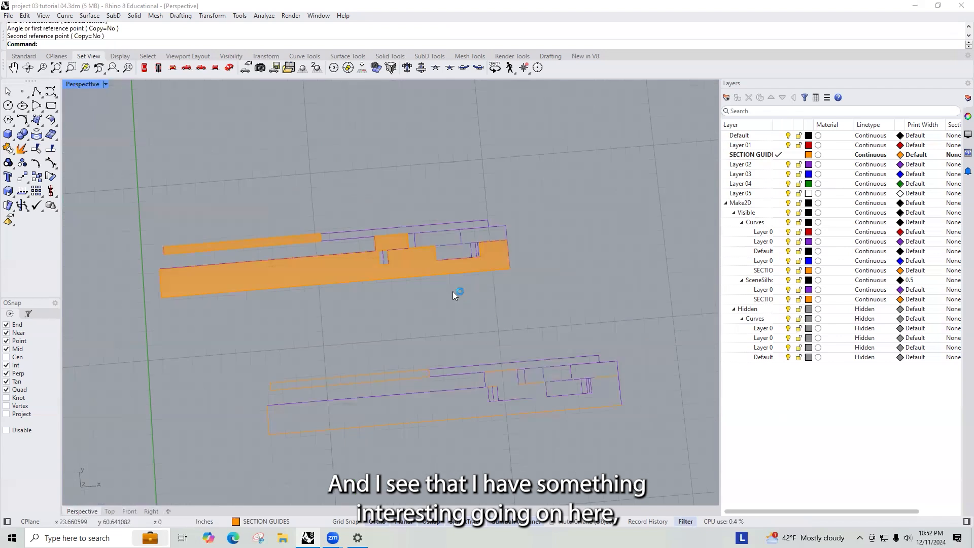
{"action": "left_click", "coordinate": [386, 256]}
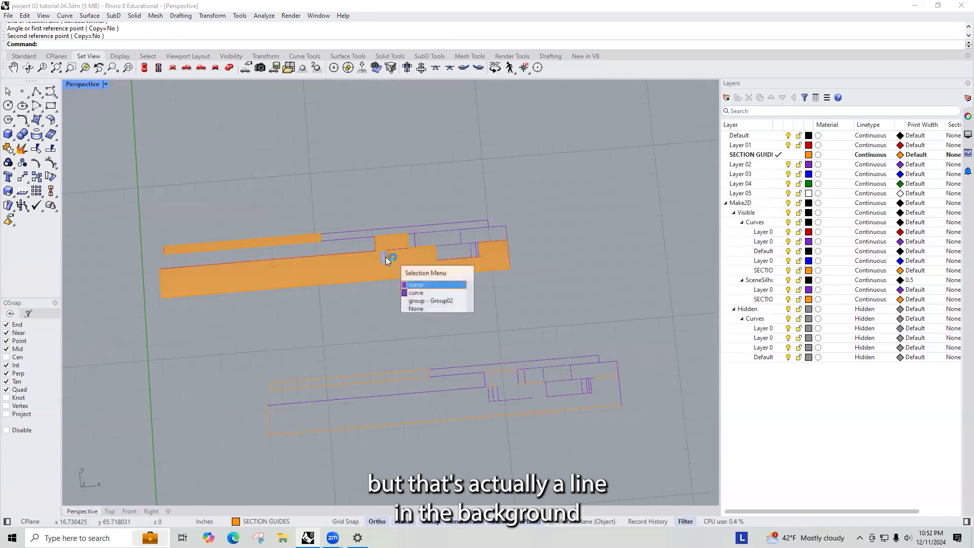
{"action": "left_click", "coordinate": [420, 288]}
{"action": "scroll", "coordinate": [422, 284], "scroll_direction": "down", "scroll_amount": 9}
{"action": "left_click", "coordinate": [503, 376]}
{"action": "scroll", "coordinate": [494, 365], "scroll_direction": "down", "scroll_amount": 9}
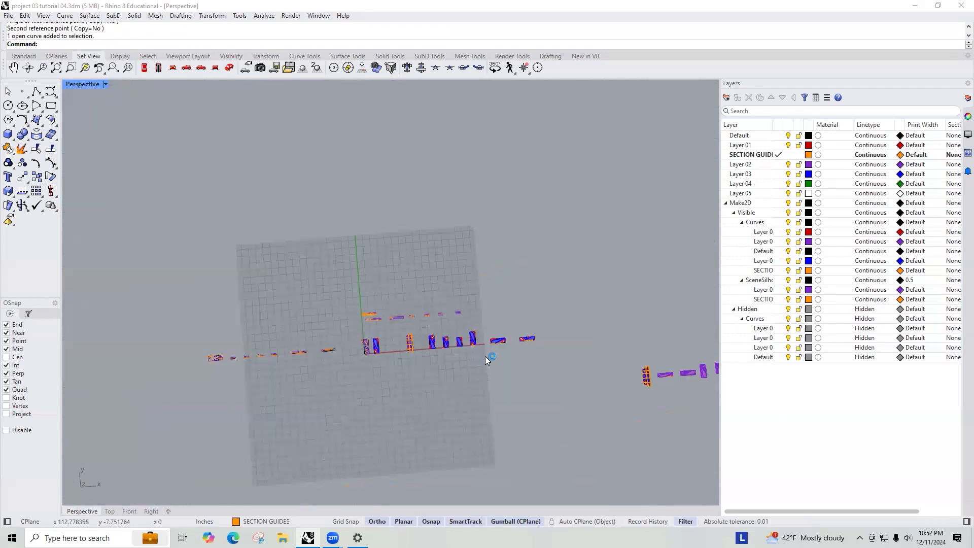
{"action": "right_click_drag", "start_coordinate": [486, 357], "coordinate": [613, 338]}
{"action": "right_click_drag", "start_coordinate": [590, 410], "coordinate": [678, 244]}
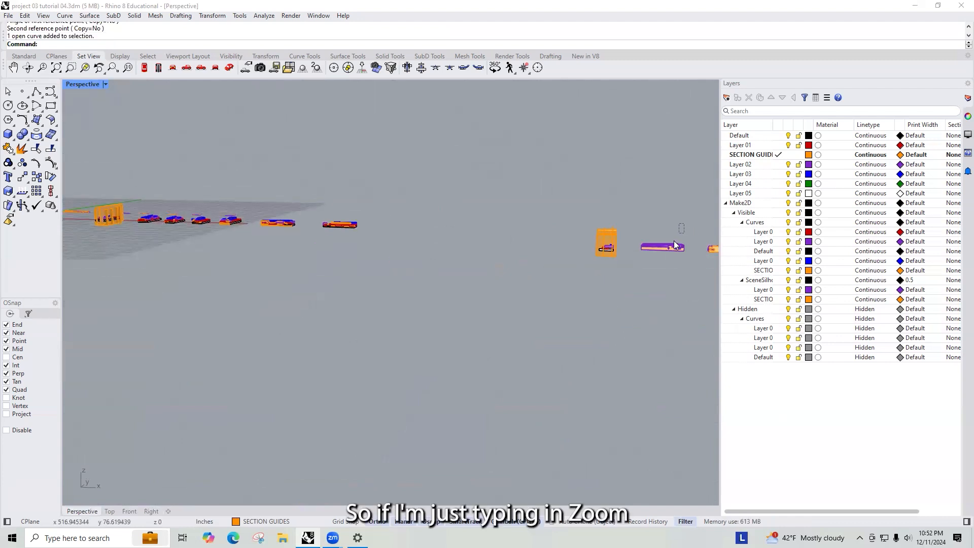
- Zoom into a window around the long section model to examine which lines should be visible
{"action": "type", "text": "Zoom"}
{"action": "key", "text": "Return"}
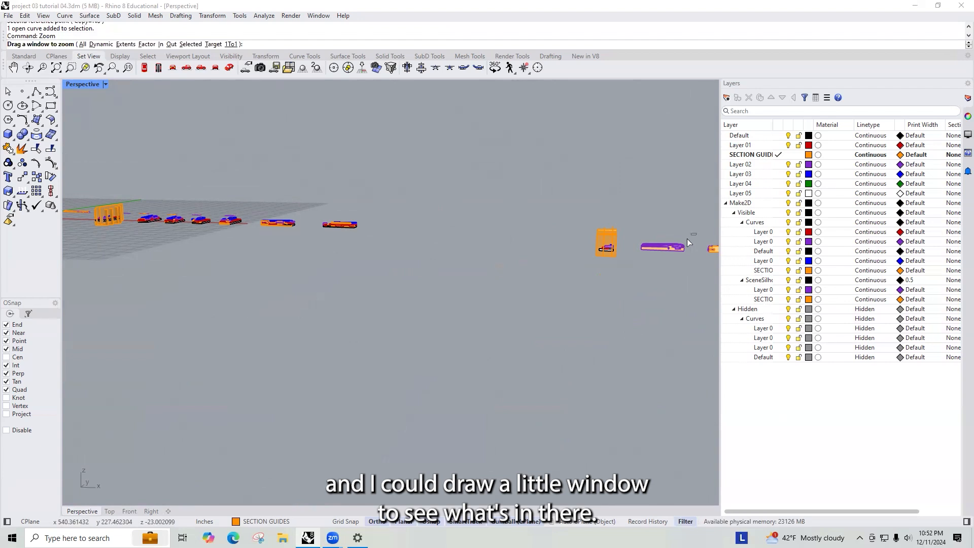
{"action": "left_click_drag", "start_coordinate": [688, 239], "coordinate": [664, 252]}
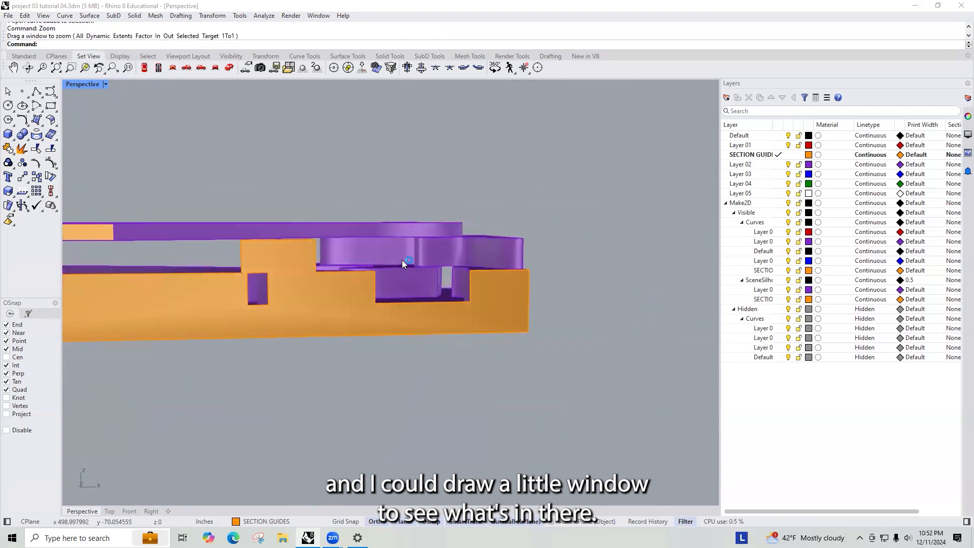
{"action": "scroll", "coordinate": [286, 292], "scroll_direction": "up", "scroll_amount": 5}
{"action": "left_click", "coordinate": [225, 306]}
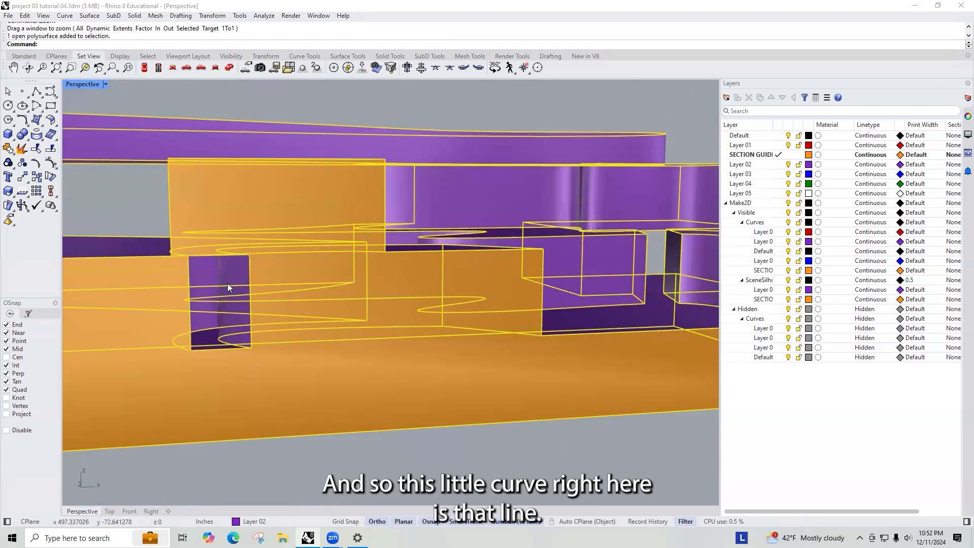
{"action": "left_click", "coordinate": [331, 467]}
{"action": "scroll", "coordinate": [332, 390], "scroll_direction": "down", "scroll_amount": 10}
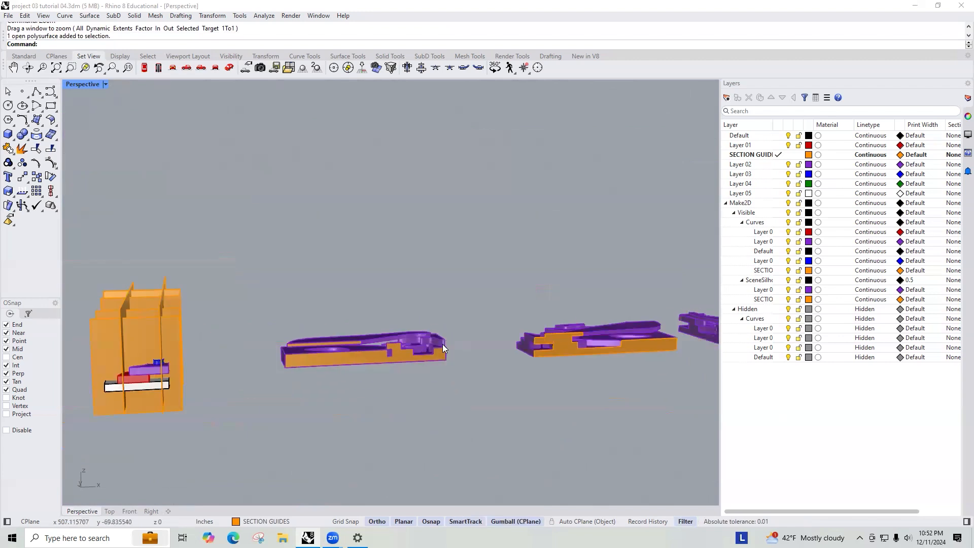
{"action": "right_click_drag", "start_coordinate": [386, 284], "coordinate": [439, 322]}
{"action": "scroll", "coordinate": [283, 312], "scroll_direction": "up", "scroll_amount": 10}
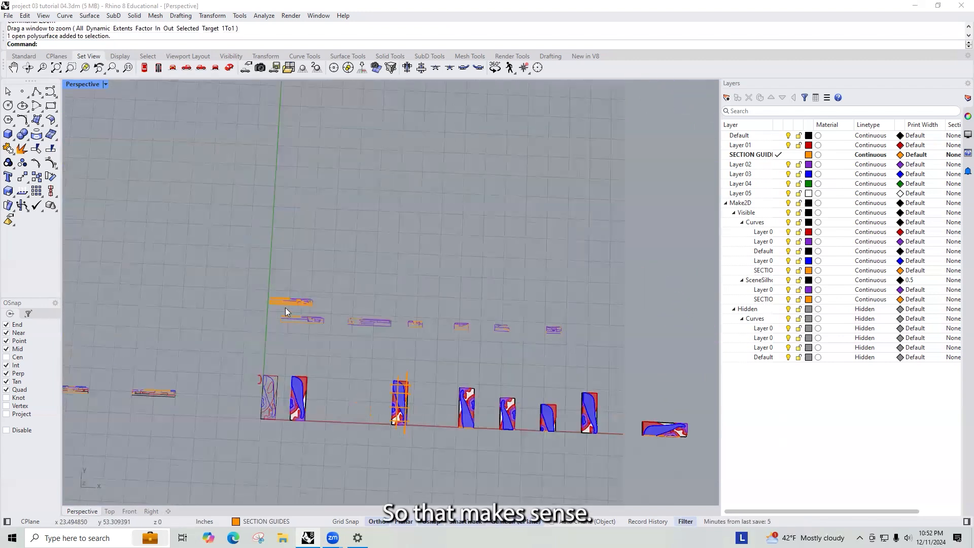
{"action": "left_click", "coordinate": [353, 304]}
{"action": "scroll", "coordinate": [561, 271], "scroll_direction": "down", "scroll_amount": 5}
{"action": "scroll", "coordinate": [515, 283], "scroll_direction": "up", "scroll_amount": 4}
{"action": "scroll", "coordinate": [516, 285], "scroll_direction": "down", "scroll_amount": 2}
{"action": "scroll", "coordinate": [498, 306], "scroll_direction": "down", "scroll_amount": 2}
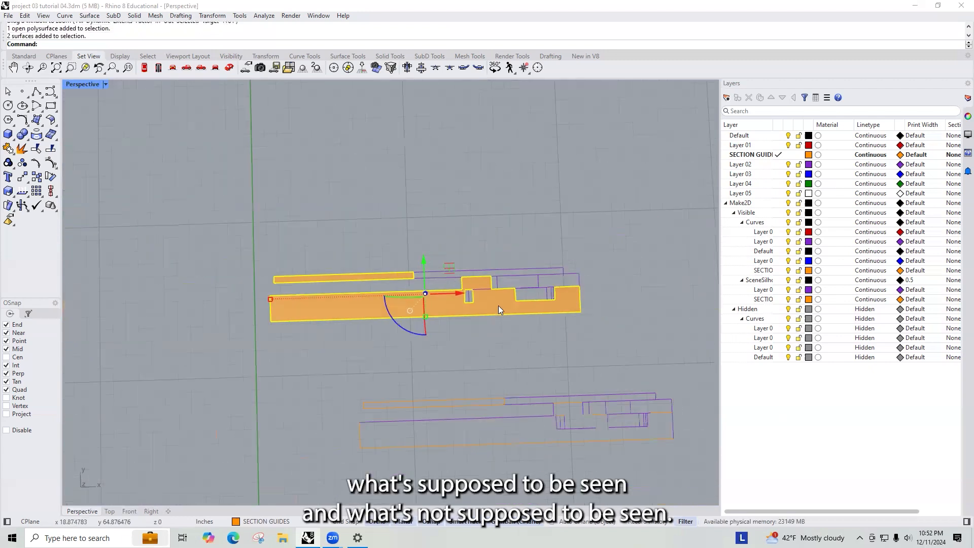
{"action": "scroll", "coordinate": [499, 310], "scroll_direction": "up", "scroll_amount": 4}
{"action": "scroll", "coordinate": [502, 312], "scroll_direction": "down", "scroll_amount": 2}
{"action": "key", "text": "Escape"}
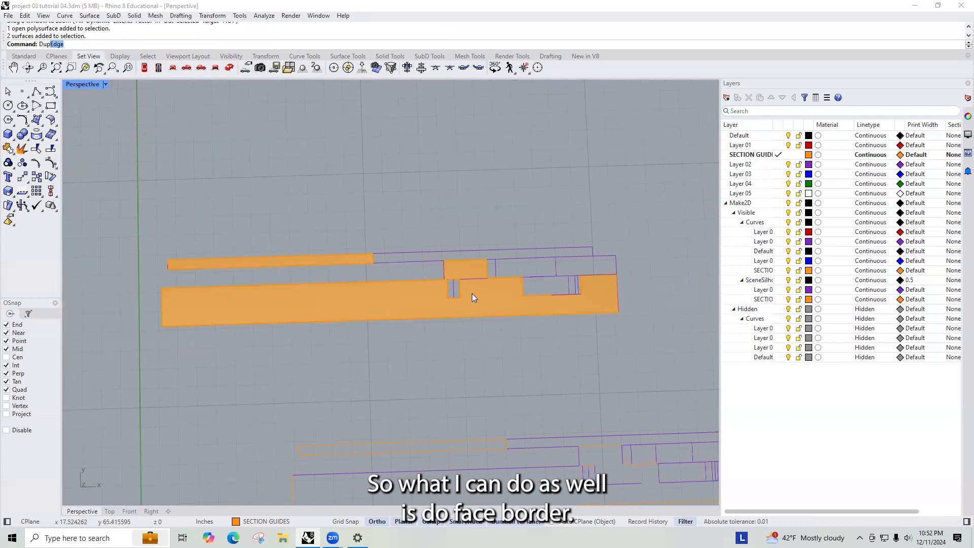
- Duplicate the face borders of the flattened section cut planes with DupFaceBorder
{"action": "type", "text": "FaceBorder"}
{"action": "key", "text": "Return"}
{"action": "left_click", "coordinate": [471, 293]}
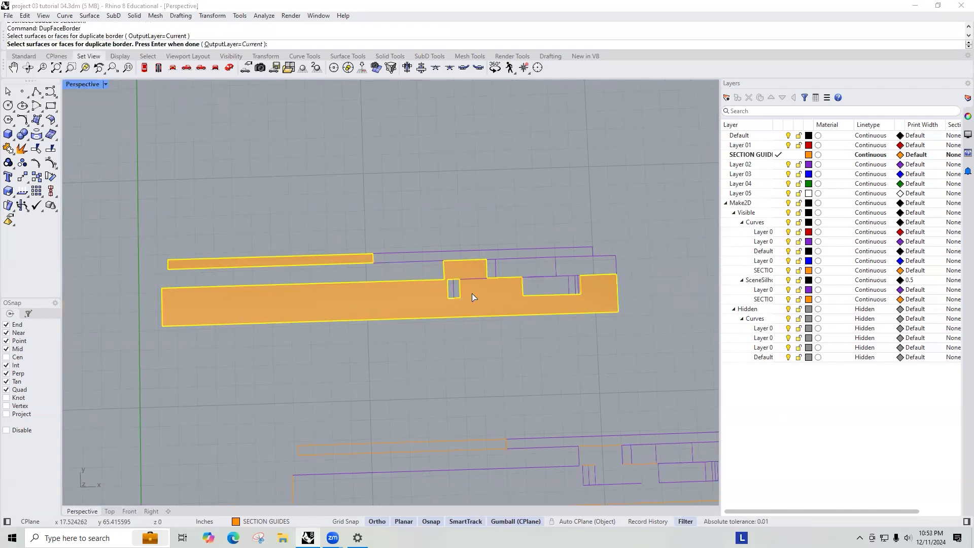
{"action": "right_click", "coordinate": [471, 294]}
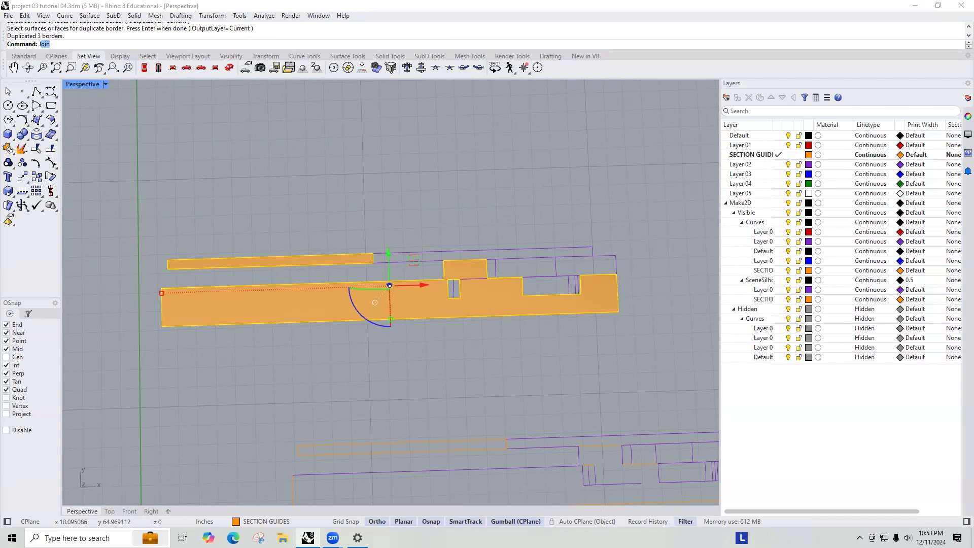
{"action": "key", "text": "Return"}
{"action": "key", "text": "Escape"}
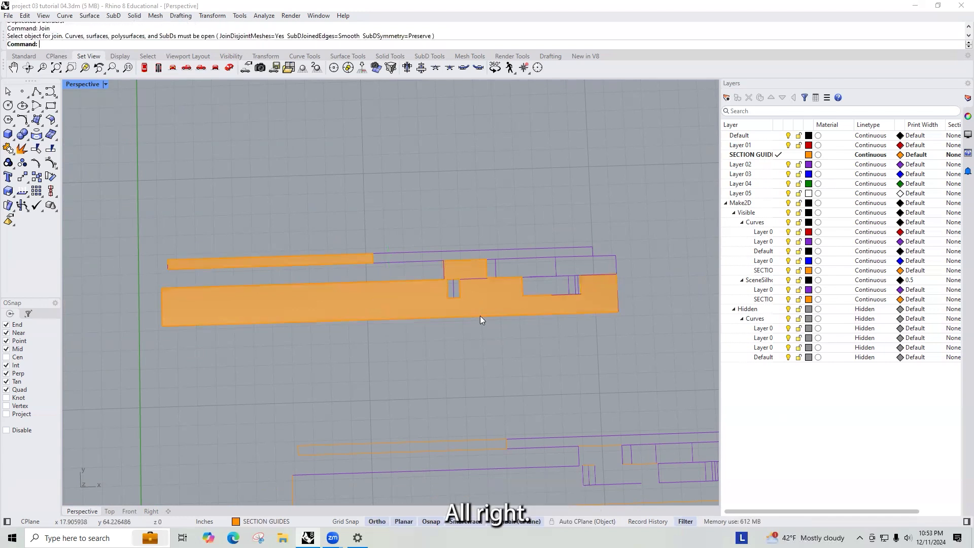
- Select the three closed border curves duplicated from the flattened section cut planes
{"action": "left_click", "coordinate": [479, 316]}
{"action": "left_click", "coordinate": [519, 360]}
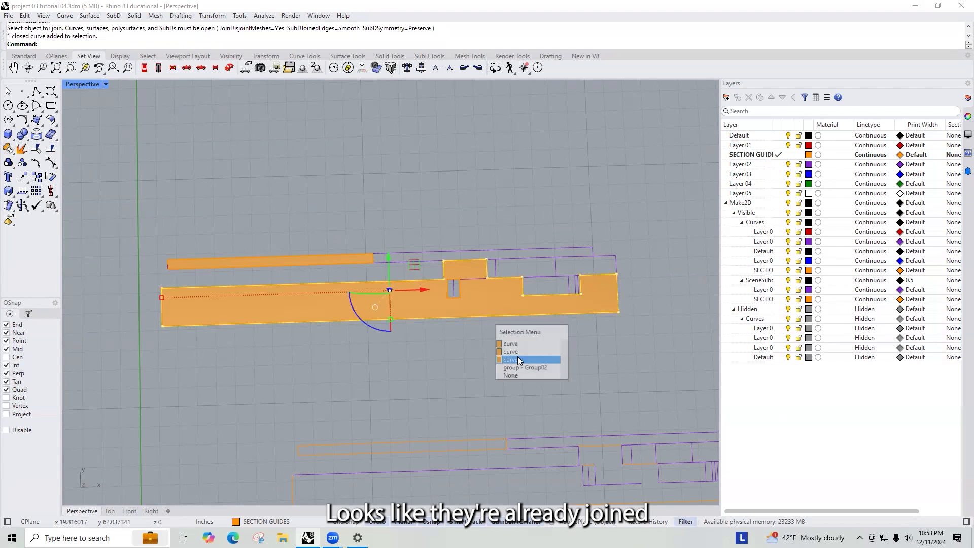
{"action": "left_click", "coordinate": [461, 290], "text": "shift"}
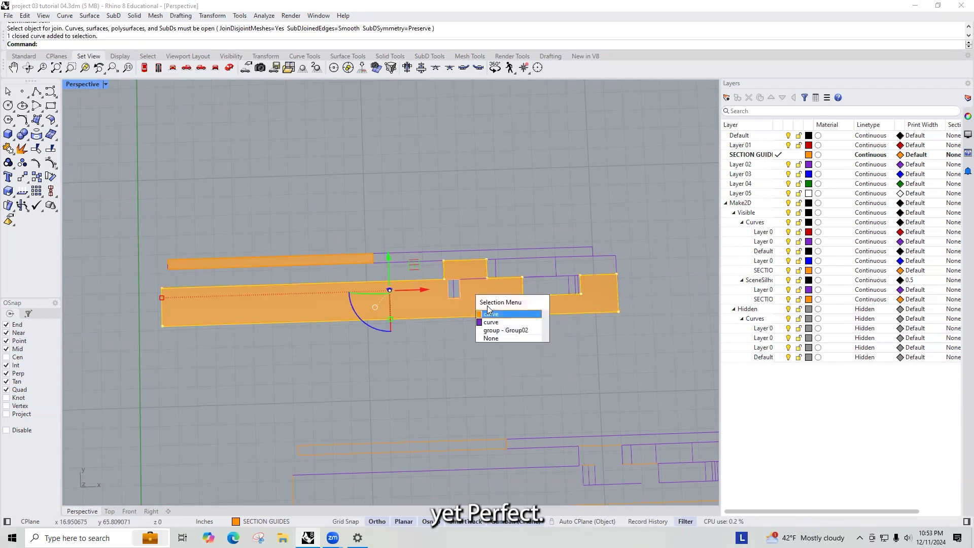
{"action": "left_click", "coordinate": [494, 305]}
{"action": "left_click", "coordinate": [355, 268], "text": "shift"}
{"action": "left_click", "coordinate": [387, 291]}
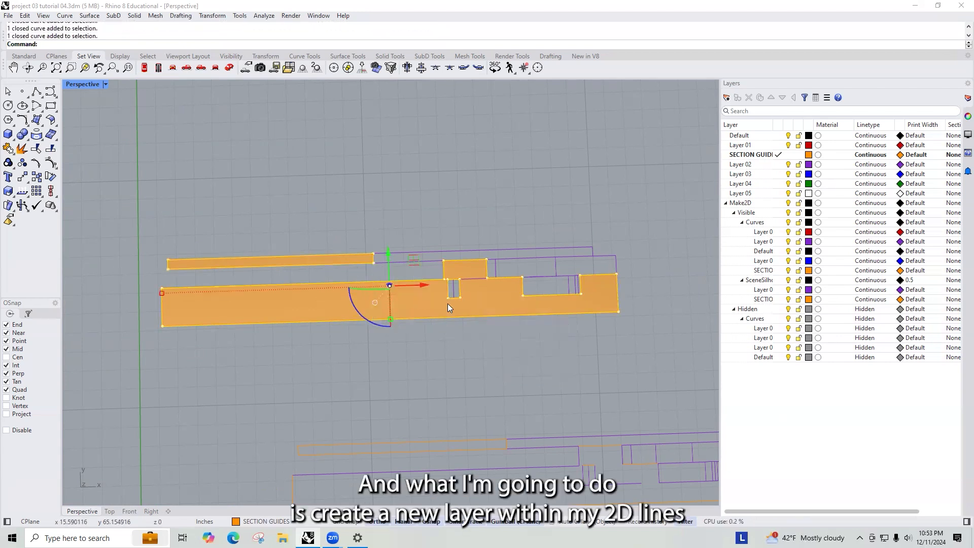
- Create a new layer named Section Cut Boundary
{"action": "left_click", "coordinate": [746, 203]}
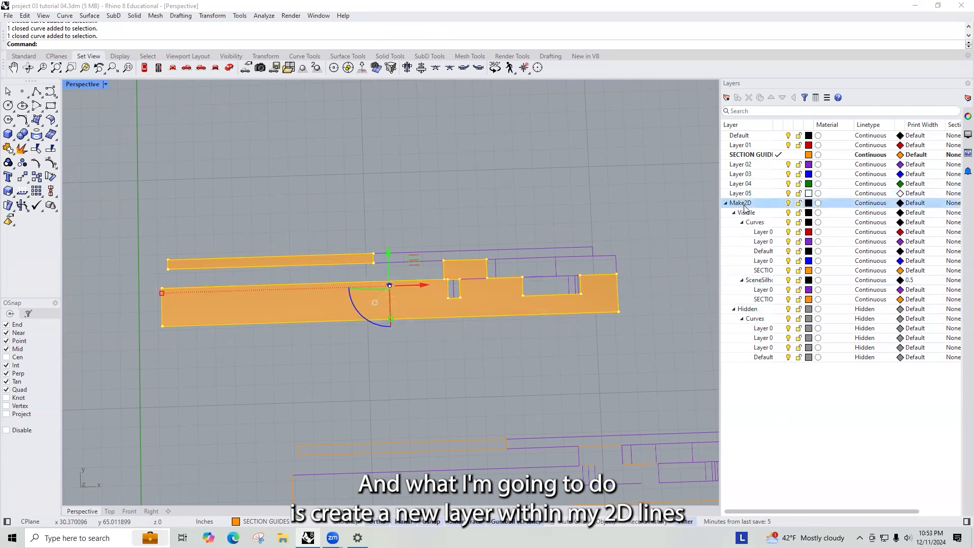
{"action": "left_click", "coordinate": [726, 98]}
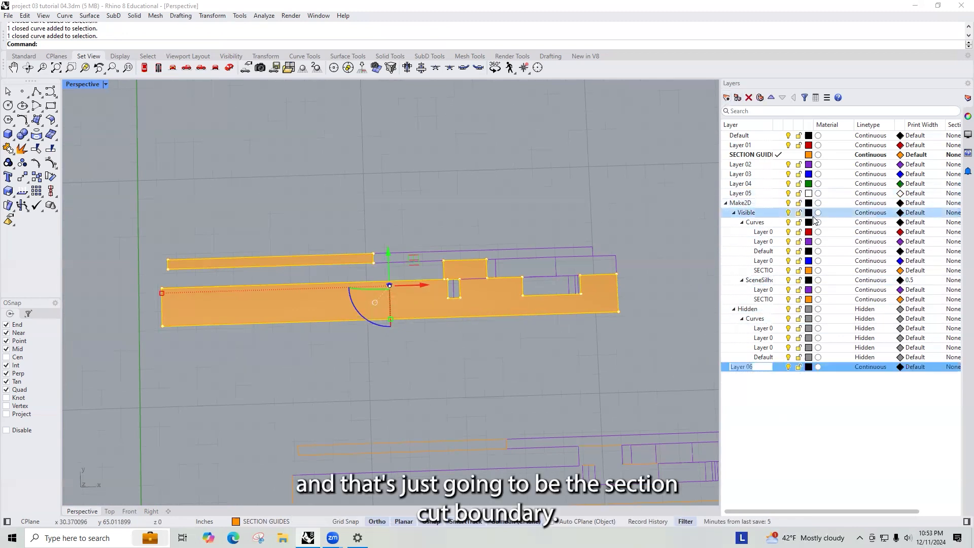
{"action": "type", "text": "Sec"}
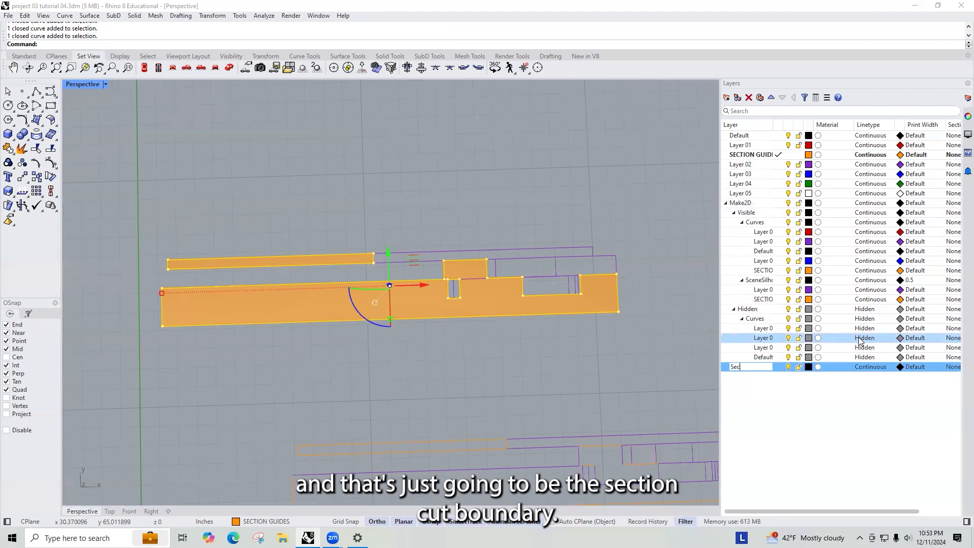
{"action": "type", "text": "tion Cut Bou"}
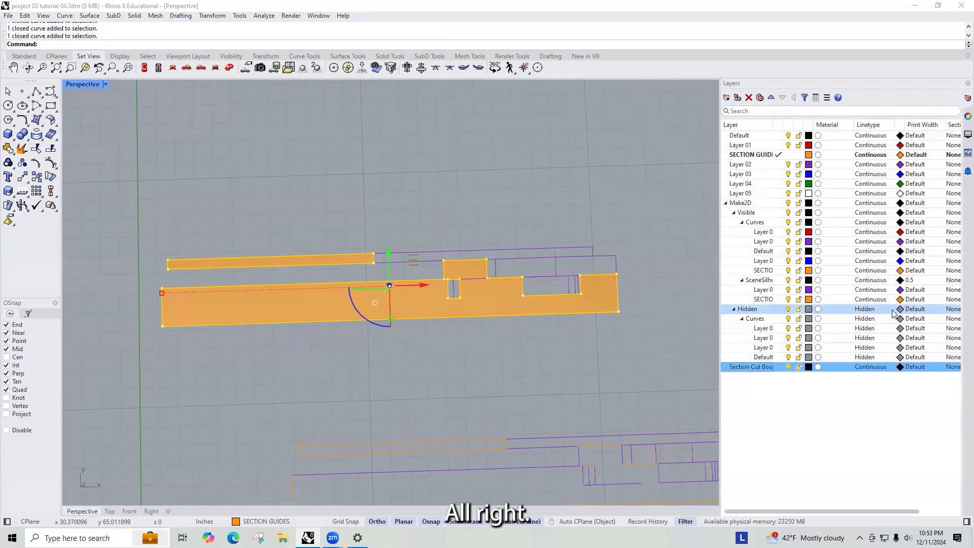
- Set the Section Cut Boundary layer colour to pink, hex #FF008F
{"action": "left_click", "coordinate": [809, 366]}
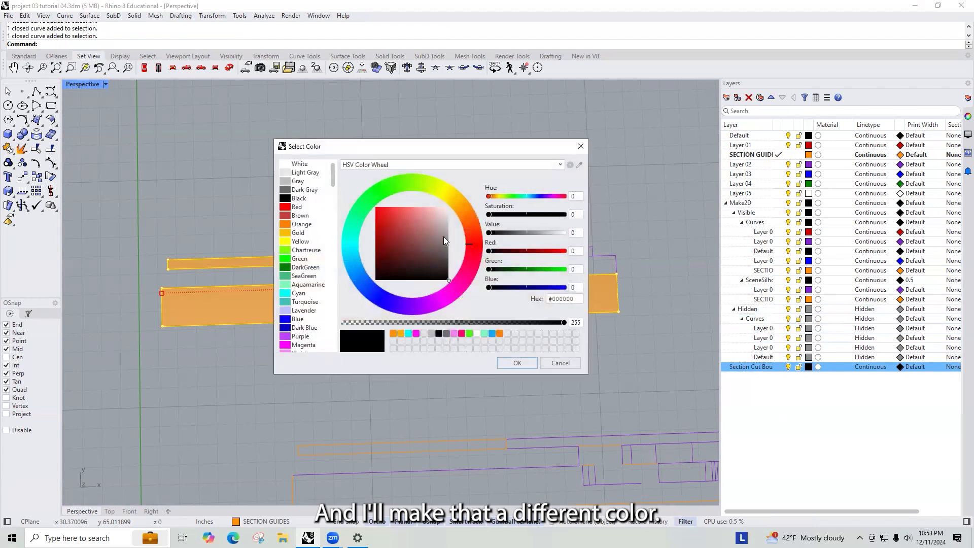
{"action": "left_click", "coordinate": [474, 285]}
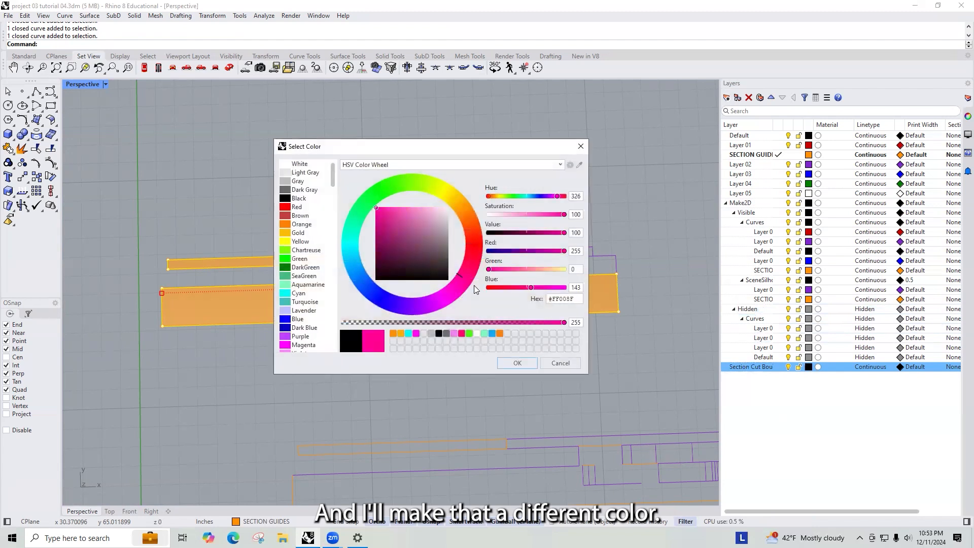
{"action": "left_click", "coordinate": [518, 364]}
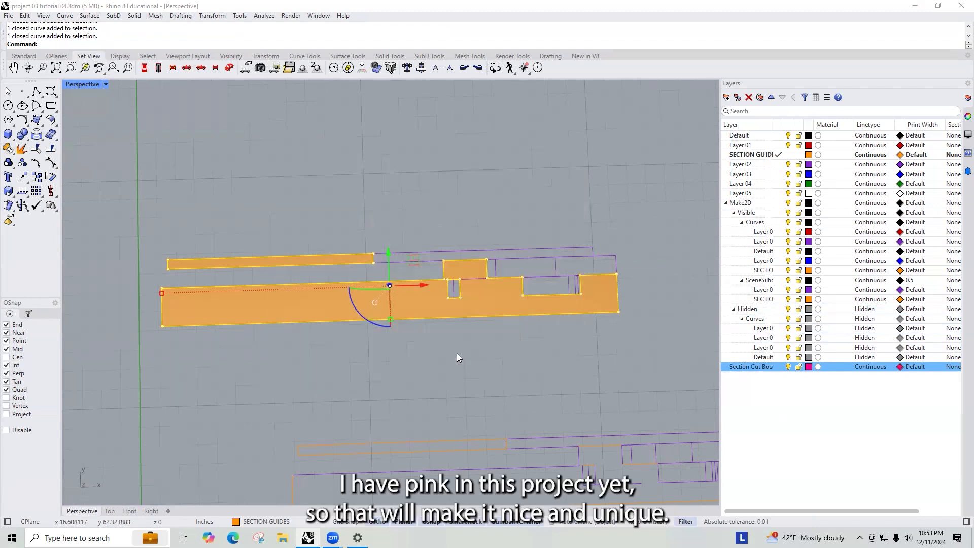
- Move the selected border curves onto the Section Cut Boundary layer
{"action": "right_click", "coordinate": [748, 367]}
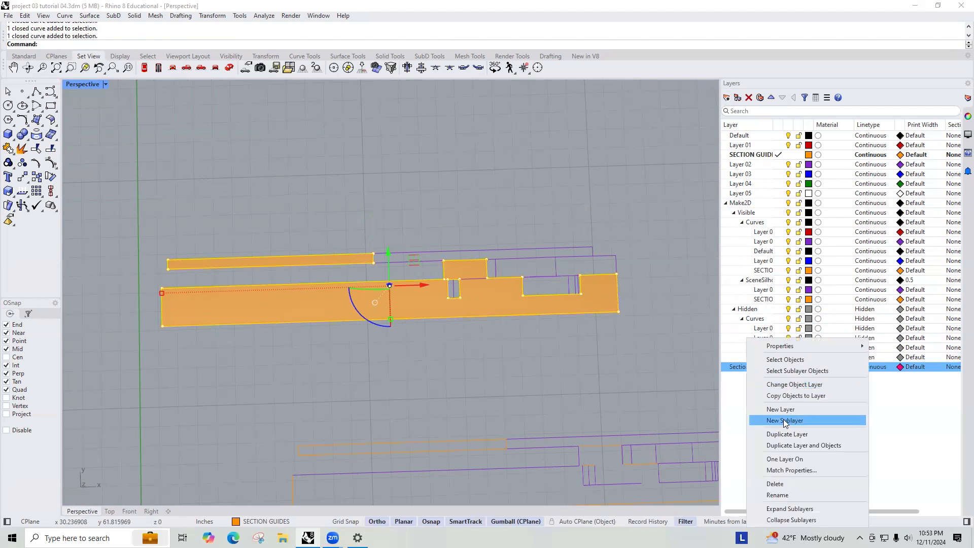
{"action": "left_click", "coordinate": [788, 387]}
{"action": "left_click", "coordinate": [615, 378]}
- Delete the flattened orange section cut plane surfaces, leaving only their outlines
{"action": "left_click", "coordinate": [491, 295]}
{"action": "key", "text": "Delete"}
{"action": "right_click_drag", "start_coordinate": [501, 291], "coordinate": [566, 316]}
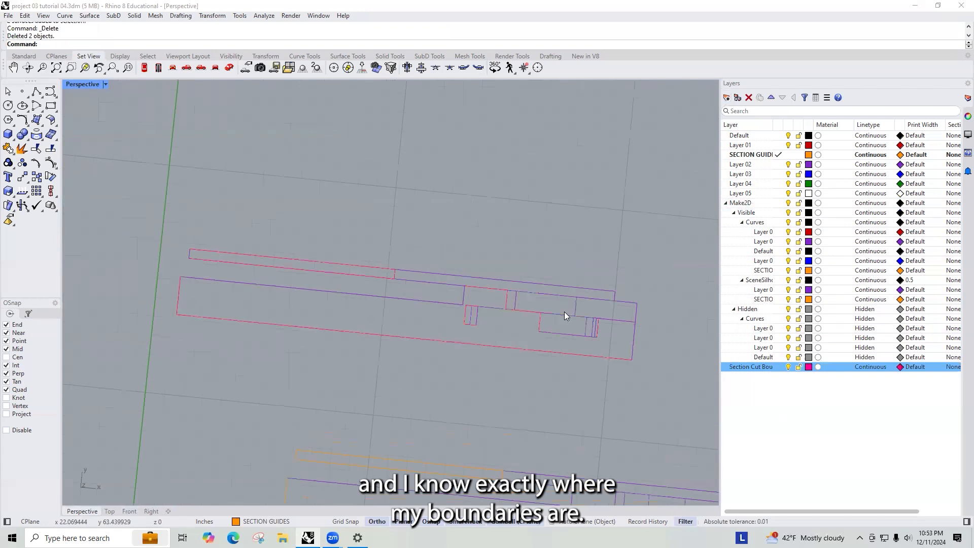
- Pan and zoom around the section outlines and Make2D drawings to examine which background lines remain
{"action": "right_click_drag", "start_coordinate": [528, 261], "coordinate": [458, 248], "text": "shift"}
{"action": "scroll", "coordinate": [458, 248], "scroll_direction": "down", "scroll_amount": 5}
{"action": "scroll", "coordinate": [423, 252], "scroll_direction": "up", "scroll_amount": 3}
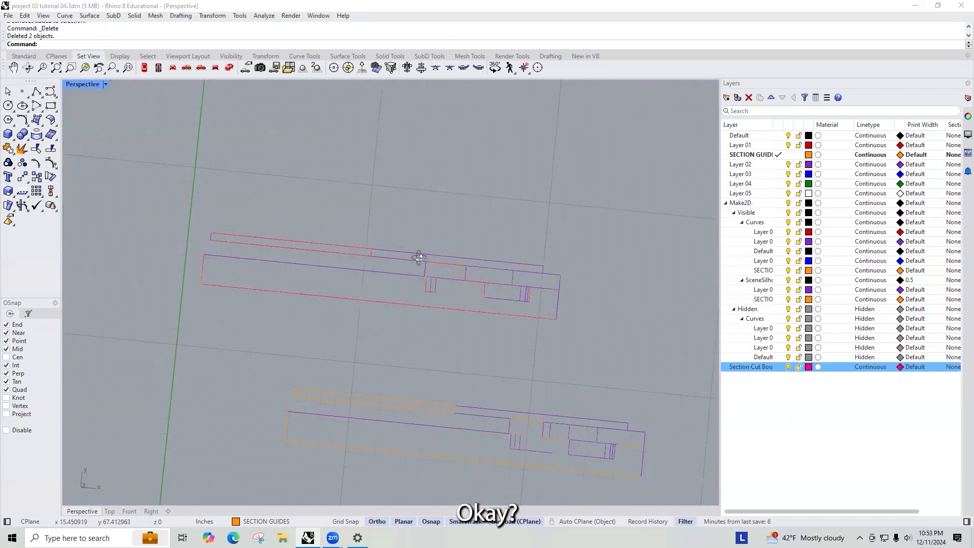
{"action": "scroll", "coordinate": [421, 250], "scroll_direction": "down", "scroll_amount": 8}
{"action": "scroll", "coordinate": [421, 249], "scroll_direction": "up", "scroll_amount": 5}
{"action": "scroll", "coordinate": [408, 260], "scroll_direction": "down", "scroll_amount": 4}
{"action": "scroll", "coordinate": [416, 250], "scroll_direction": "up", "scroll_amount": 3}
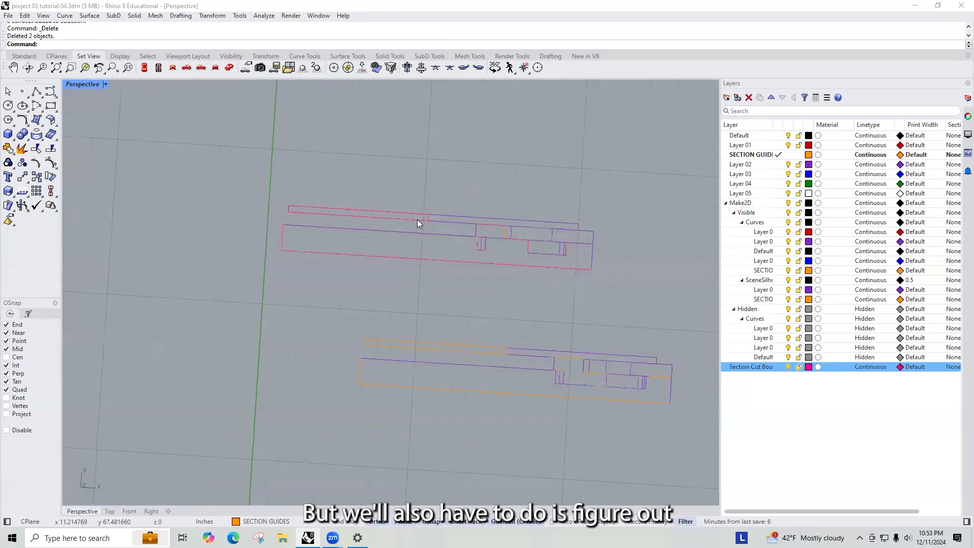
{"action": "scroll", "coordinate": [419, 217], "scroll_direction": "up", "scroll_amount": 2}
{"action": "scroll", "coordinate": [403, 201], "scroll_direction": "down", "scroll_amount": 8}
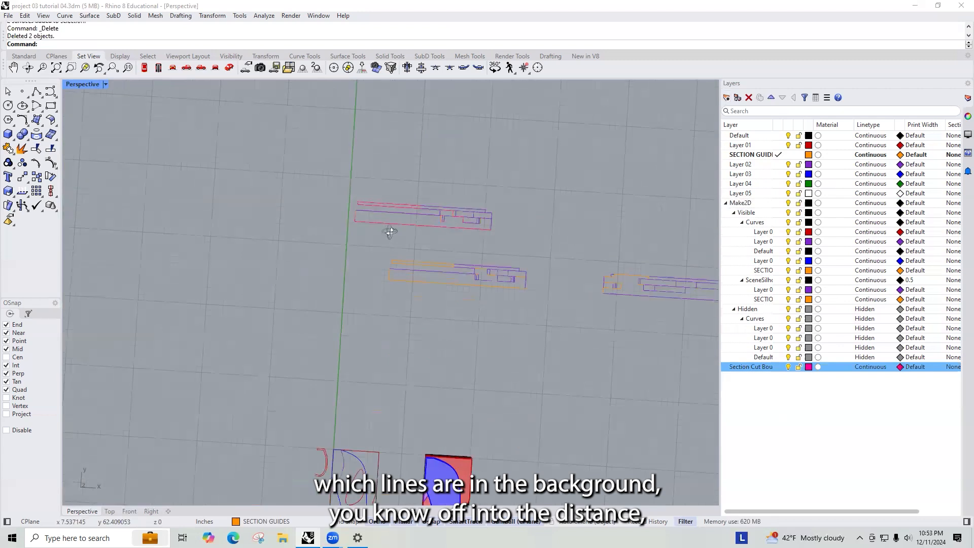
{"action": "scroll", "coordinate": [357, 195], "scroll_direction": "up", "scroll_amount": 5}
{"action": "left_click", "coordinate": [301, 194]}
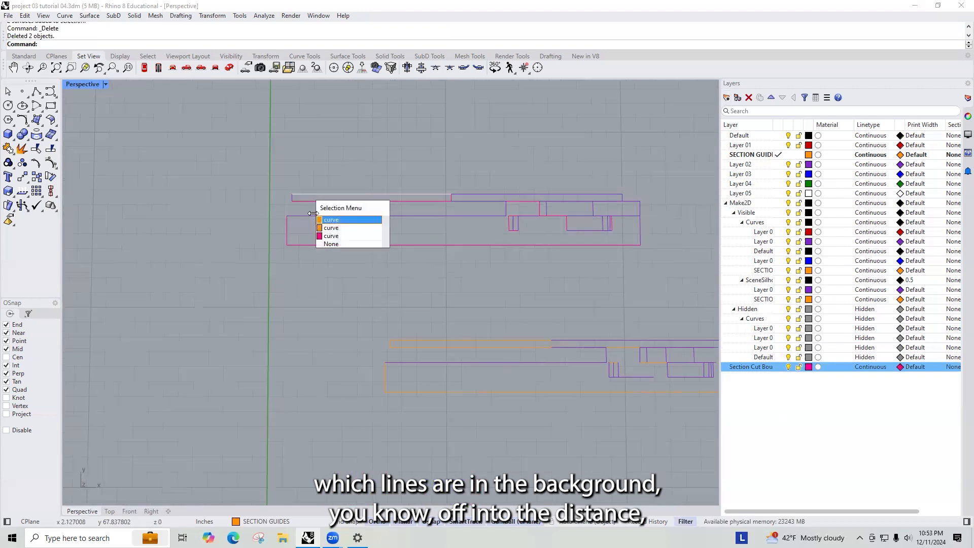
{"action": "left_click", "coordinate": [334, 235]}
{"action": "scroll", "coordinate": [546, 200], "scroll_direction": "up", "scroll_amount": 4}
{"action": "left_click", "coordinate": [543, 128]}
{"action": "scroll", "coordinate": [394, 181], "scroll_direction": "down", "scroll_amount": 4}
{"action": "scroll", "coordinate": [472, 192], "scroll_direction": "up", "scroll_amount": 2}
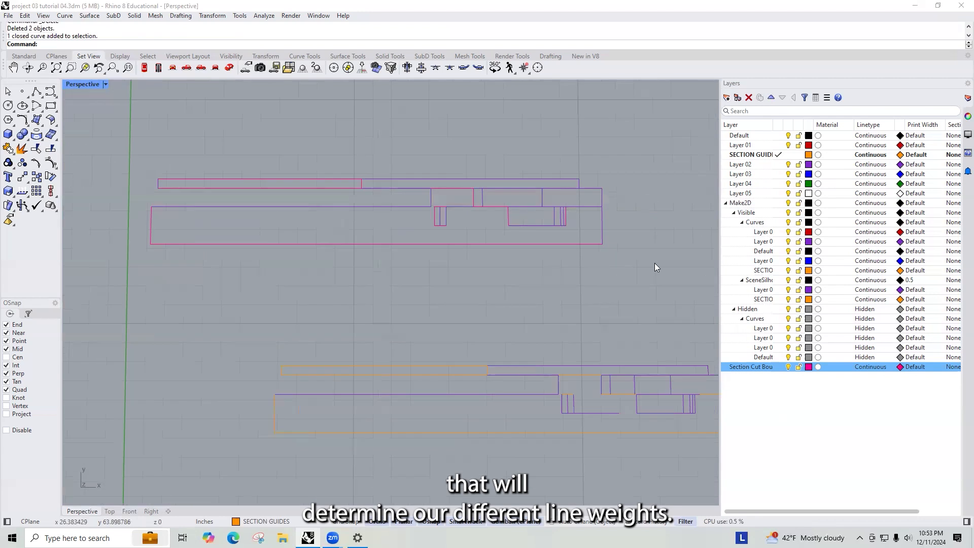
- Create a new layer named Fine Detail Line
{"action": "left_click", "coordinate": [726, 98]}
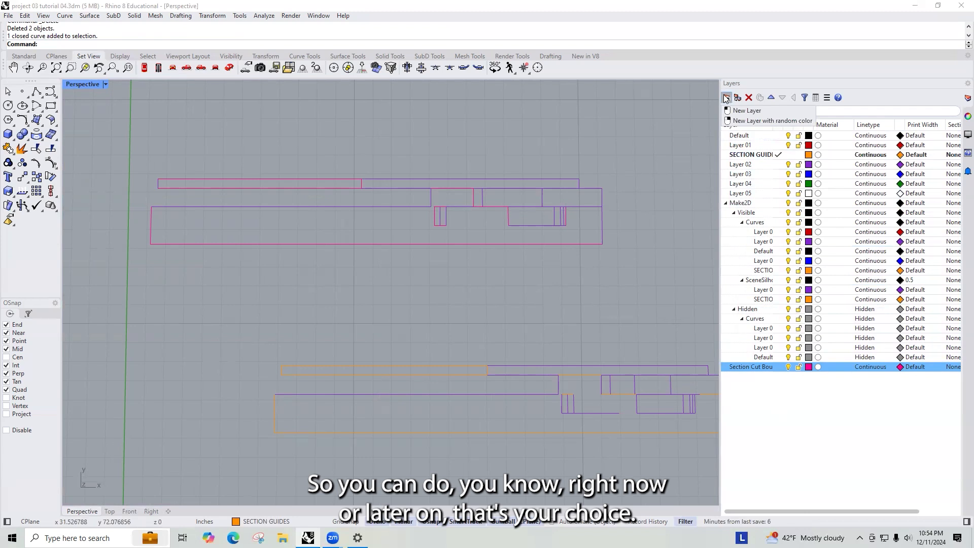
{"action": "left_click", "coordinate": [726, 98]}
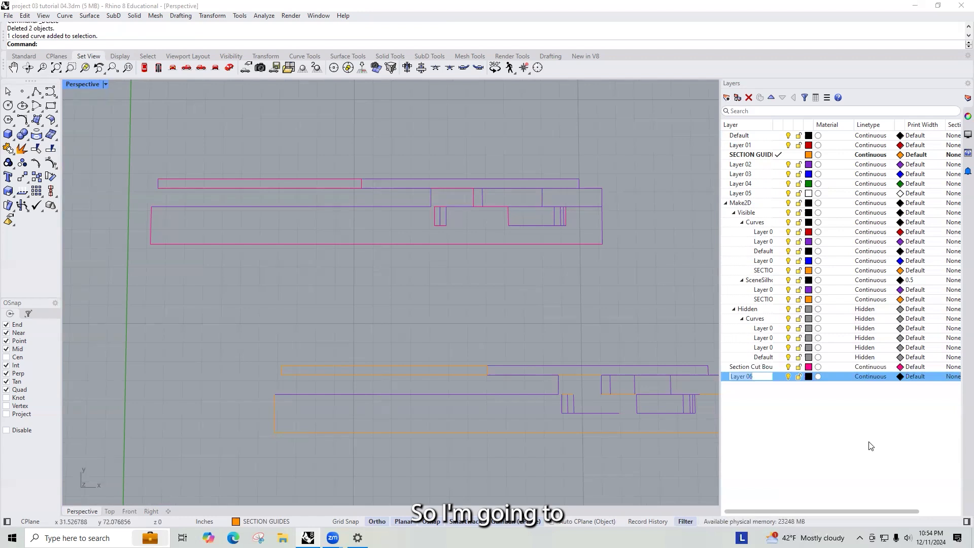
{"action": "type", "text": "Fine Detail Line"}
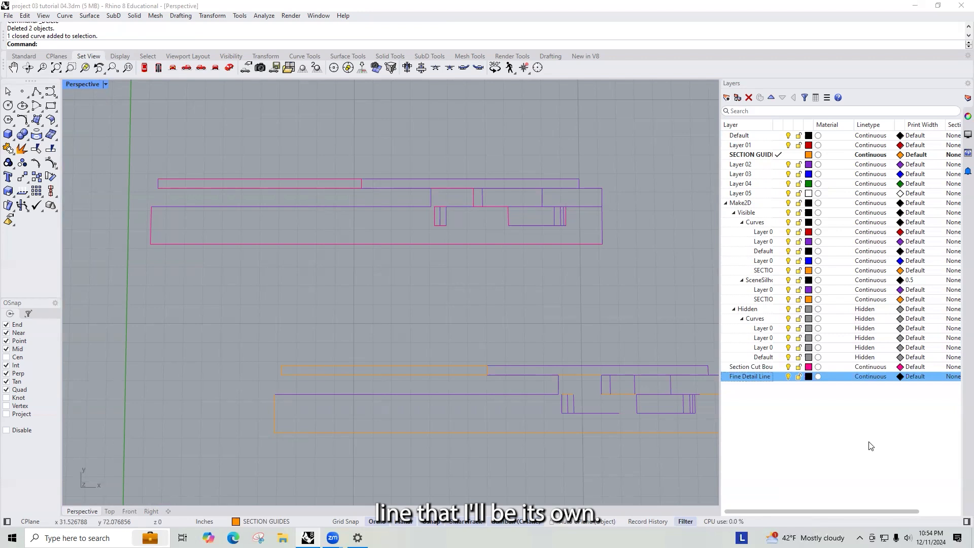
- Set the Fine Detail Line layer colour to Pink
{"action": "left_click", "coordinate": [809, 377]}
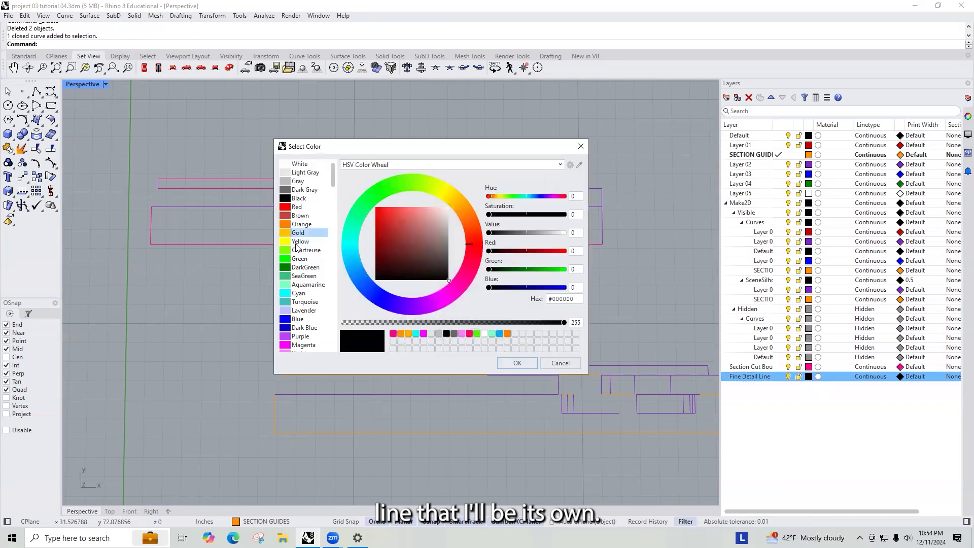
{"action": "scroll", "coordinate": [302, 327], "scroll_direction": "down", "scroll_amount": 1}
{"action": "scroll", "coordinate": [301, 325], "scroll_direction": "down", "scroll_amount": 3}
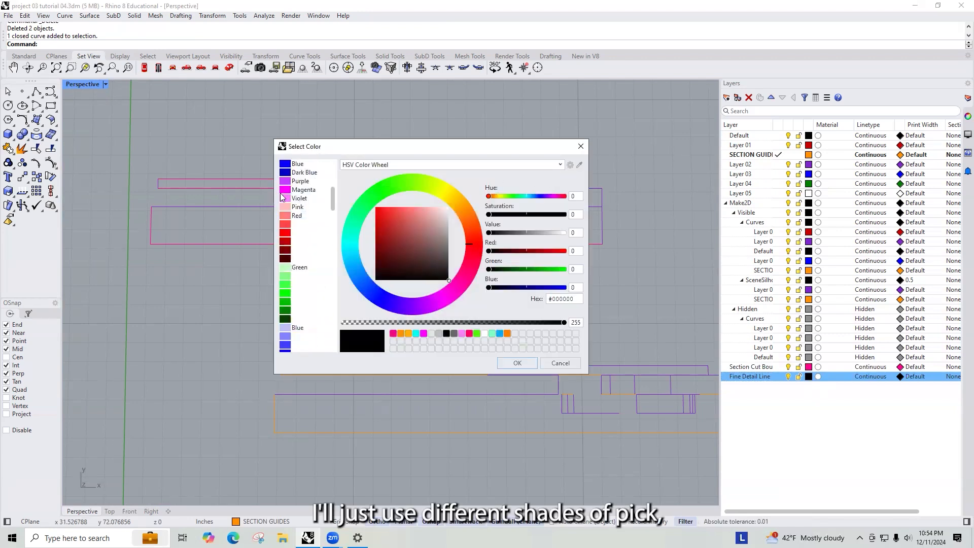
{"action": "scroll", "coordinate": [307, 271], "scroll_direction": "down", "scroll_amount": 5}
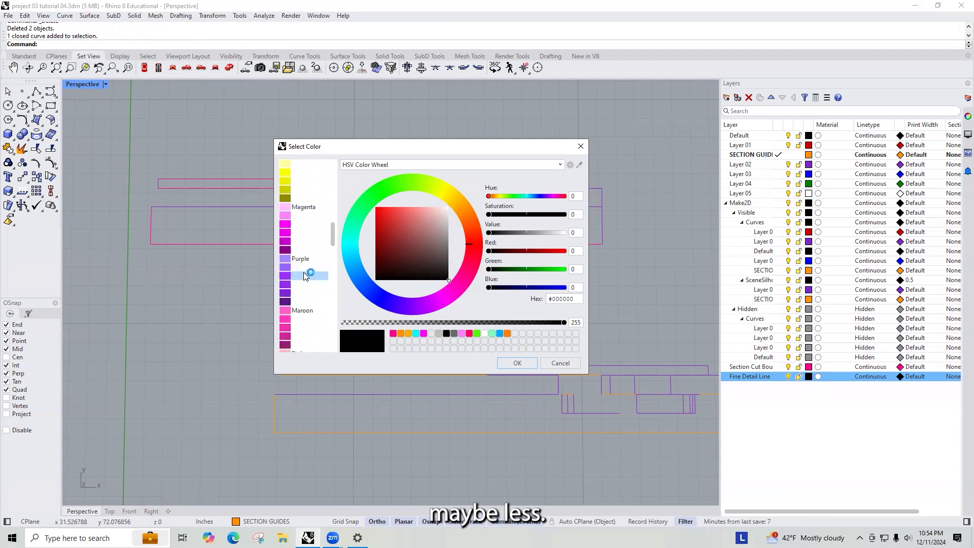
{"action": "scroll", "coordinate": [307, 304], "scroll_direction": "down", "scroll_amount": 3}
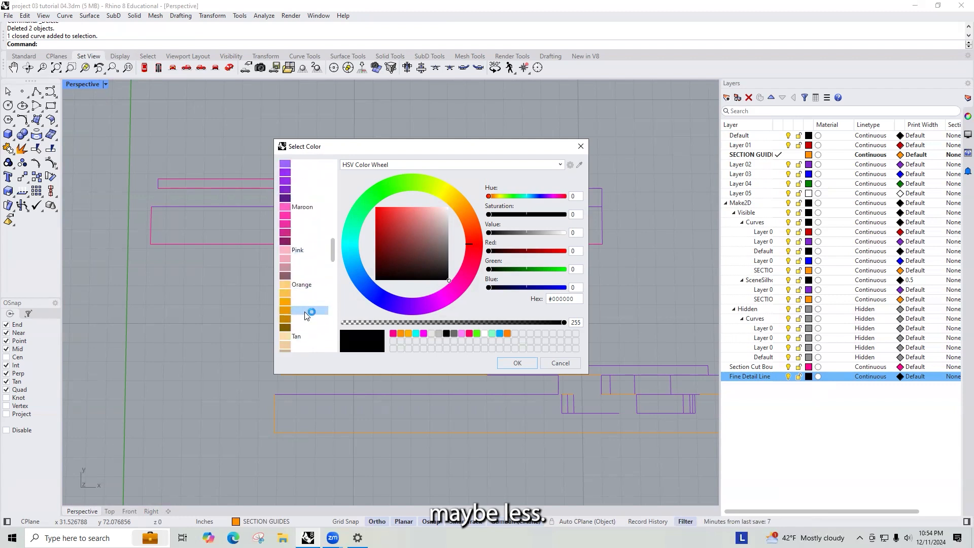
{"action": "left_click", "coordinate": [288, 251]}
{"action": "left_click", "coordinate": [508, 363]}
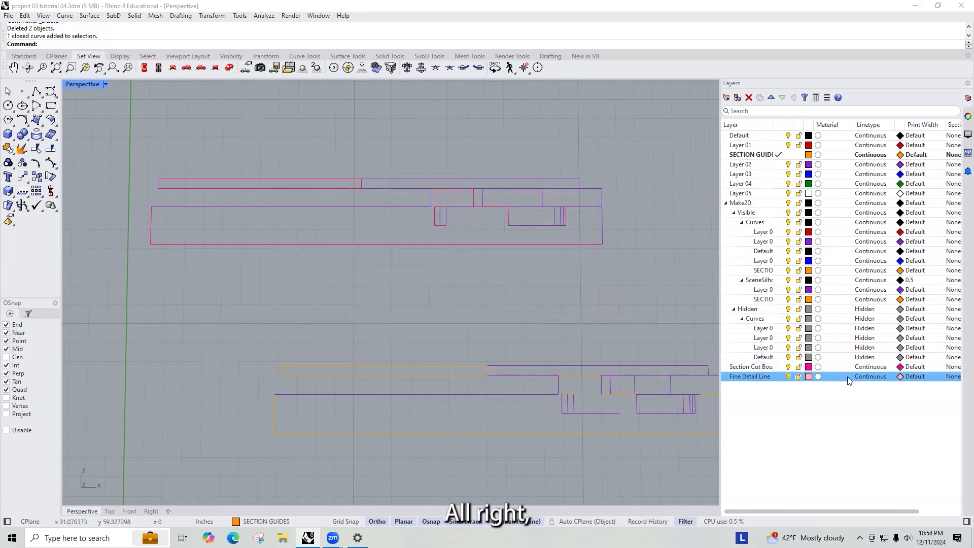
- Change the Fine Detail Line layer colour to a darker muted pink shade
{"action": "left_click", "coordinate": [808, 376]}
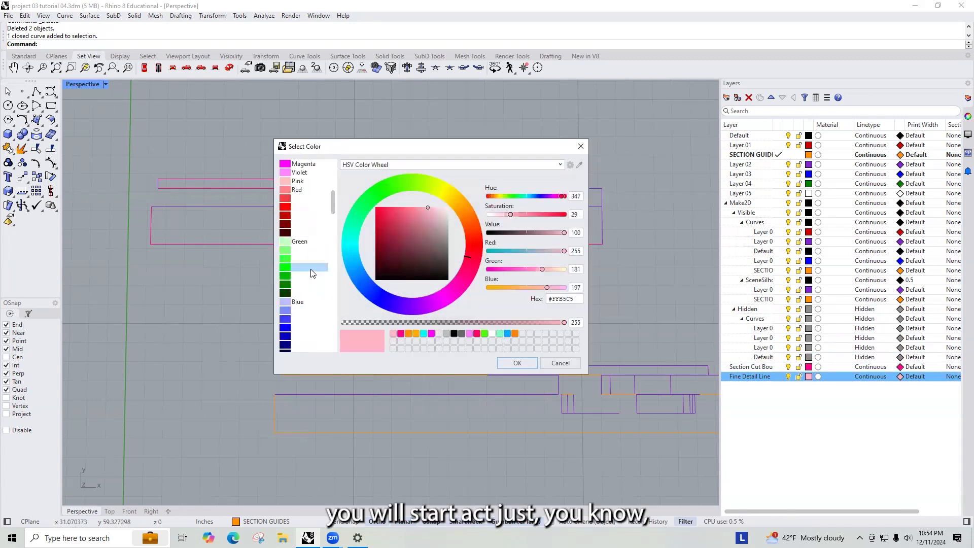
{"action": "scroll", "coordinate": [311, 272], "scroll_direction": "down", "scroll_amount": 6}
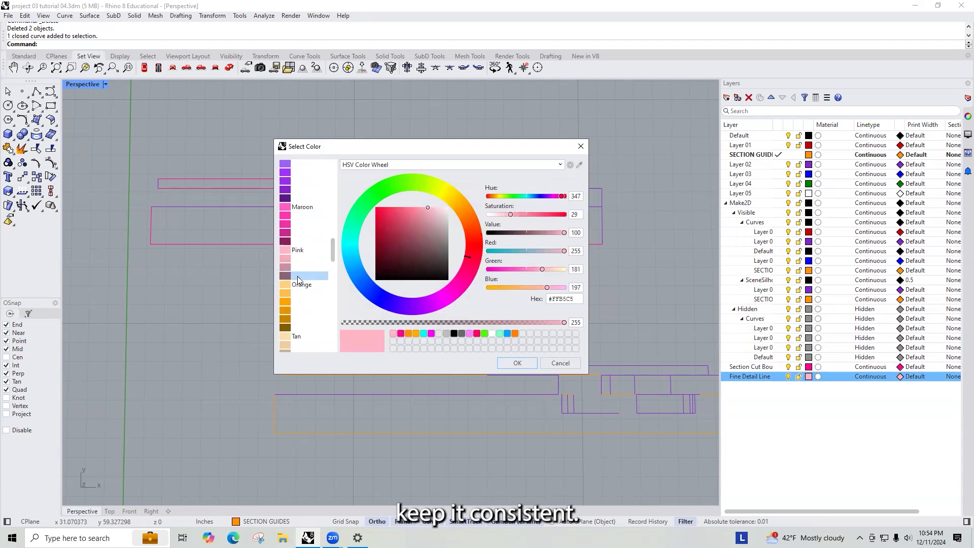
{"action": "left_click", "coordinate": [297, 276]}
{"action": "left_click", "coordinate": [517, 363]}
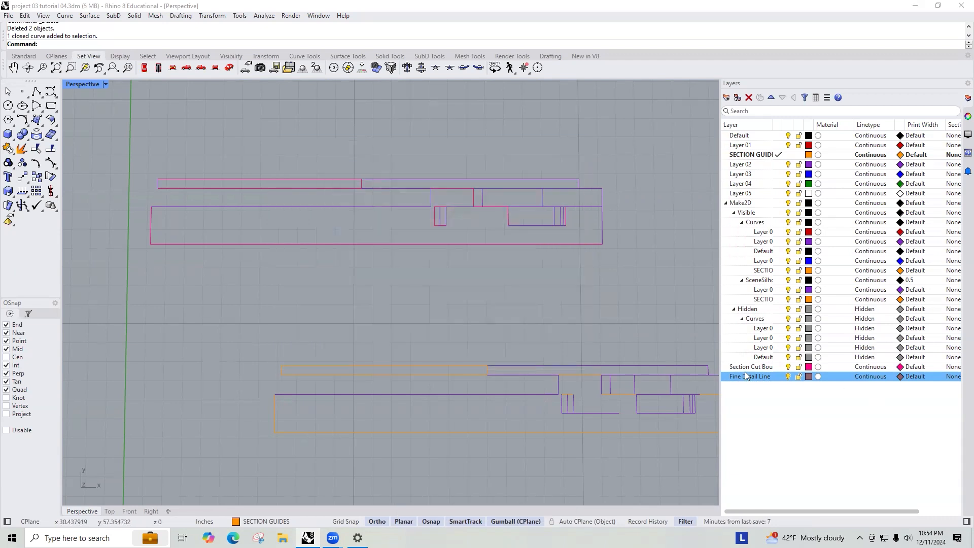
- Create a new layer named Light Line
{"action": "left_click", "coordinate": [726, 97]}
{"action": "type", "text": "Light Line"}
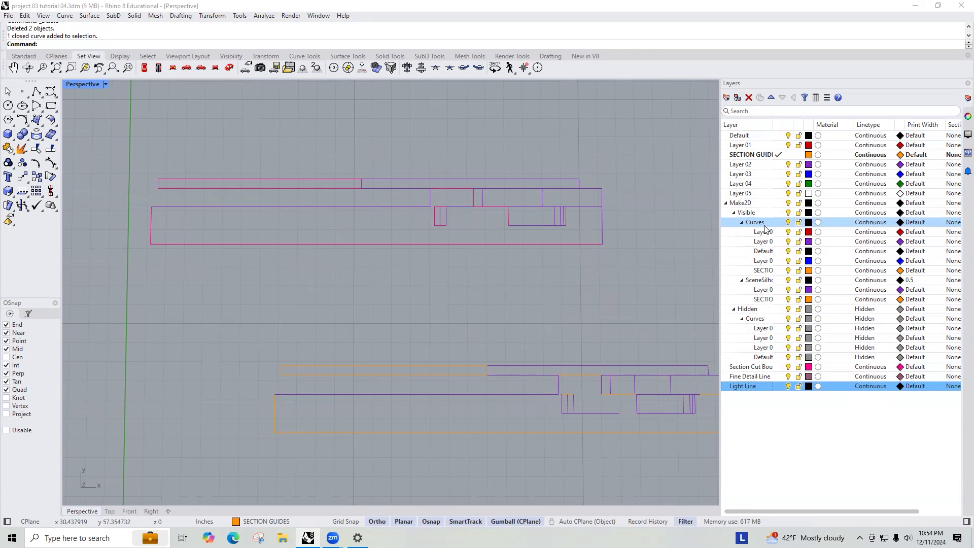
{"action": "key", "text": "Return"}
- Set the Light Line layer colour to a light pink shade
{"action": "left_click", "coordinate": [808, 386]}
{"action": "scroll", "coordinate": [304, 287], "scroll_direction": "down", "scroll_amount": 10}
{"action": "scroll", "coordinate": [304, 287], "scroll_direction": "down", "scroll_amount": 3}
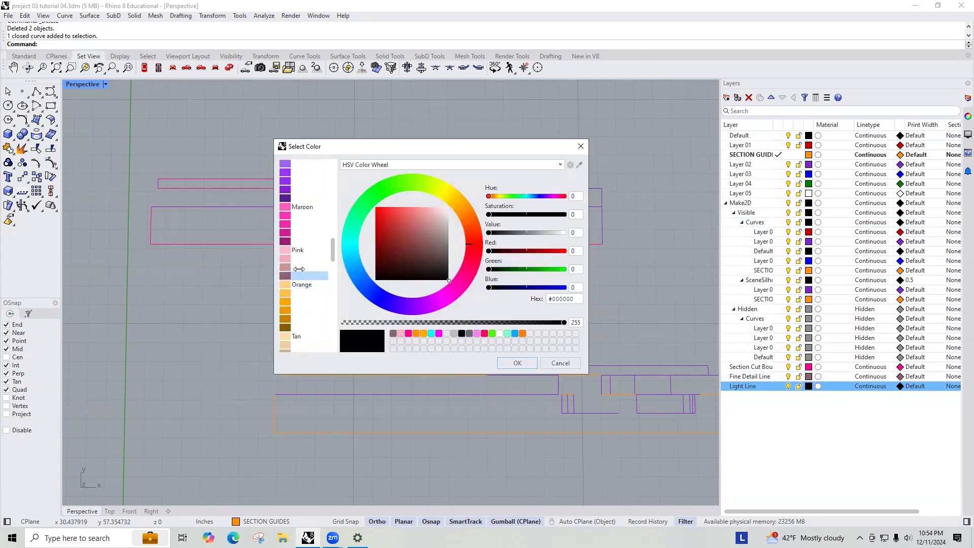
{"action": "left_click", "coordinate": [302, 267]}
{"action": "left_click", "coordinate": [517, 362]}
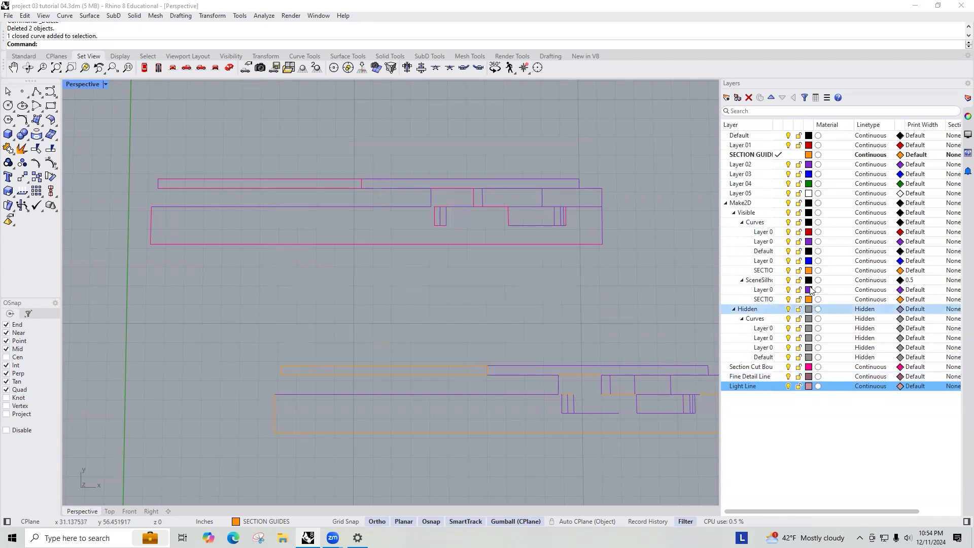
- Create a new layer named Med Line
{"action": "left_click", "coordinate": [727, 98]}
{"action": "type", "text": "M"}
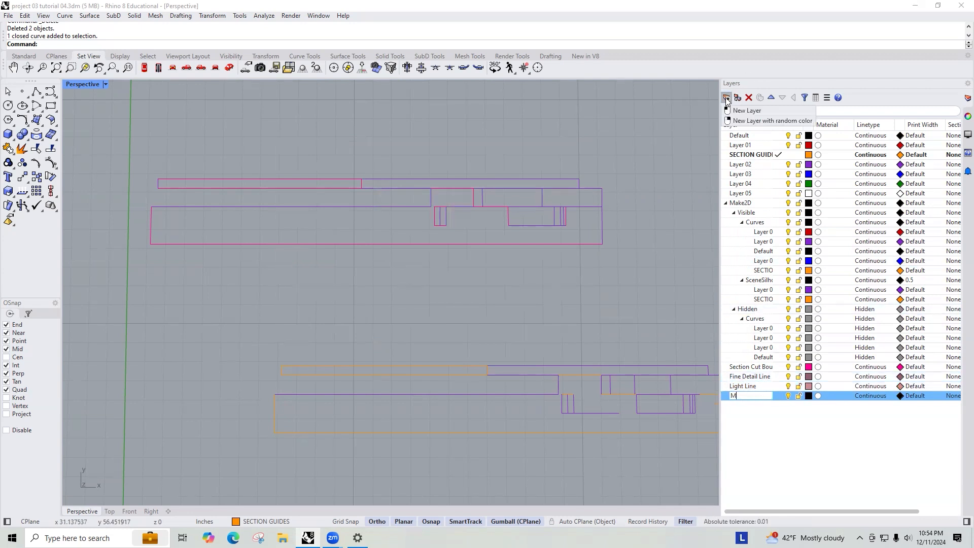
{"action": "type", "text": "ed Line"}
{"action": "key", "text": "Return"}
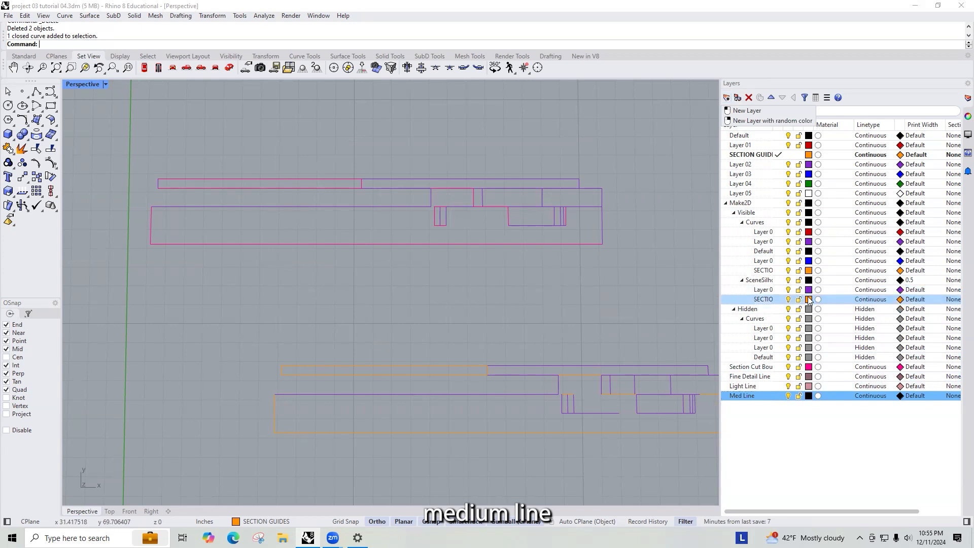
- Set the Med Line layer colour to Pink
{"action": "left_click", "coordinate": [808, 395]}
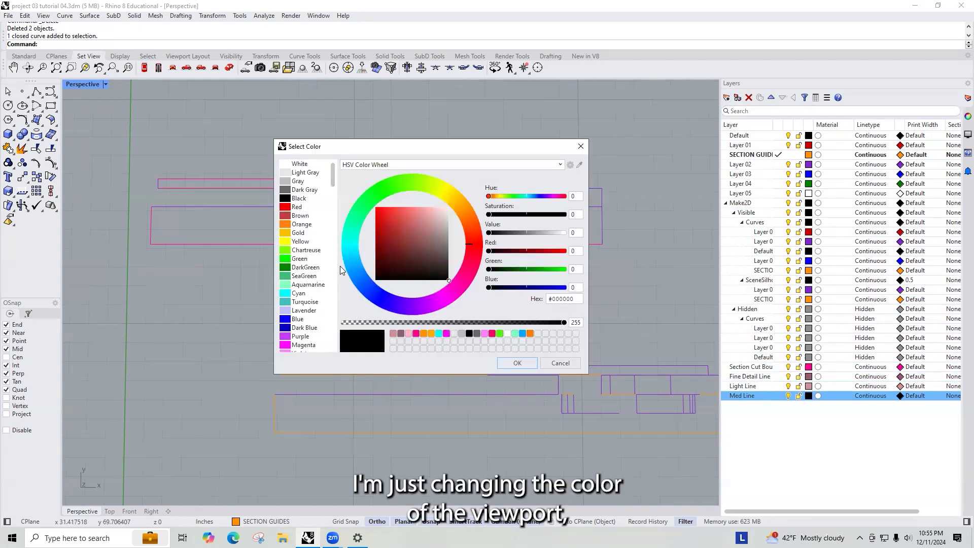
{"action": "scroll", "coordinate": [301, 317], "scroll_direction": "down", "scroll_amount": 10}
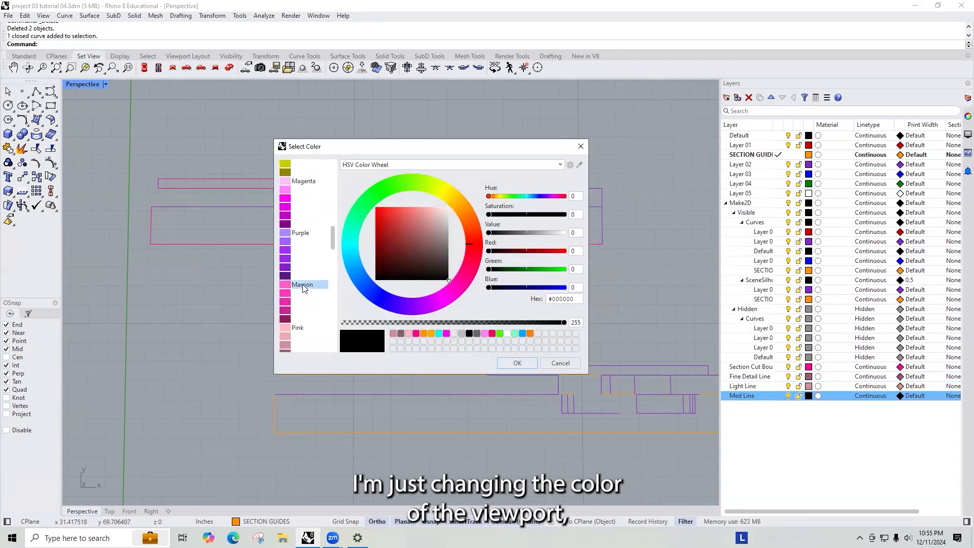
{"action": "left_click", "coordinate": [297, 262]}
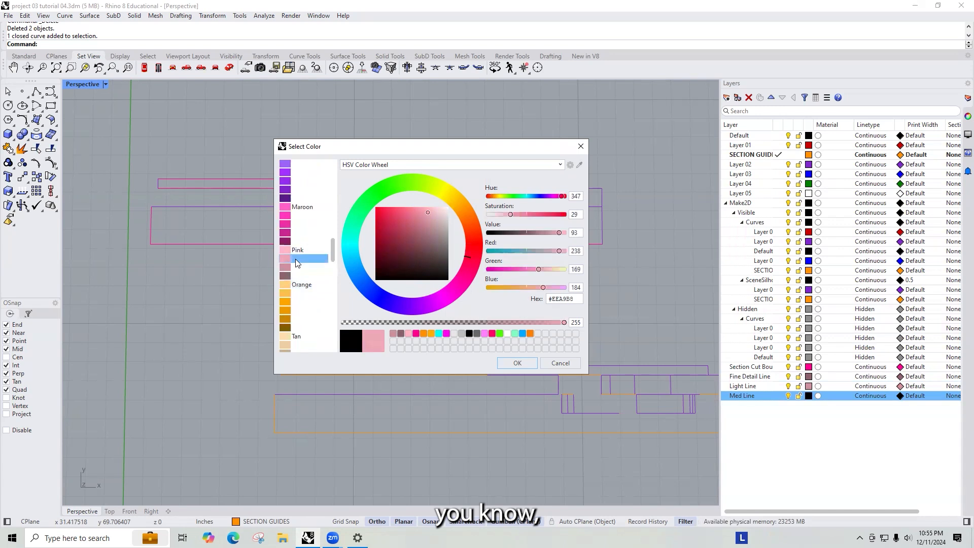
{"action": "left_click", "coordinate": [517, 363]}
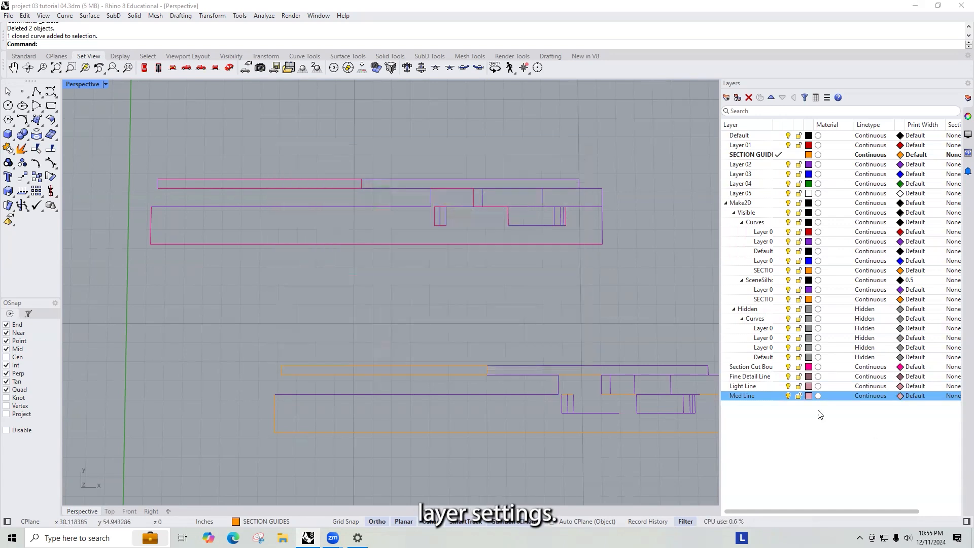
- Create a new layer named Dark Line
{"action": "left_click", "coordinate": [727, 98]}
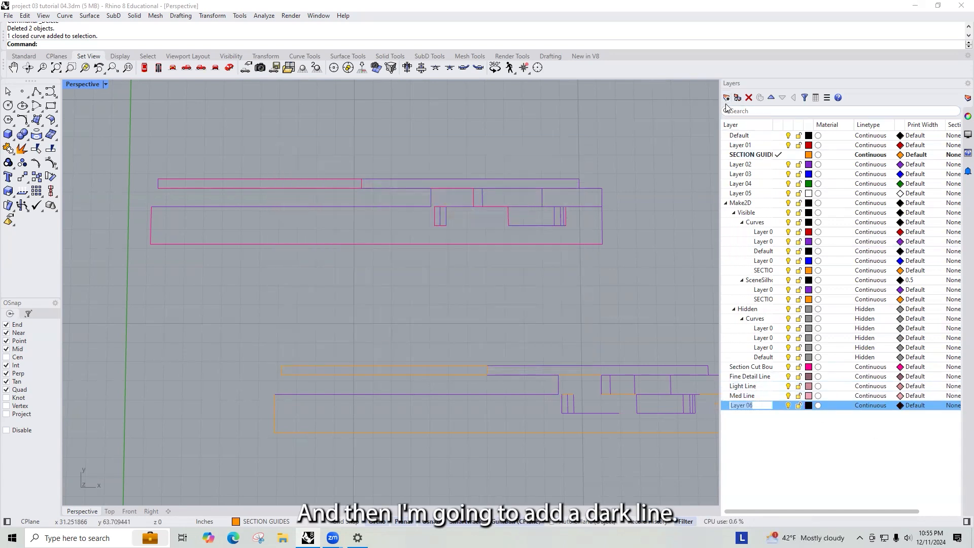
{"action": "type", "text": "Dark Line"}
{"action": "key", "text": "Return"}
- Set the Dark Line layer colour to Pink
{"action": "left_click", "coordinate": [809, 405]}
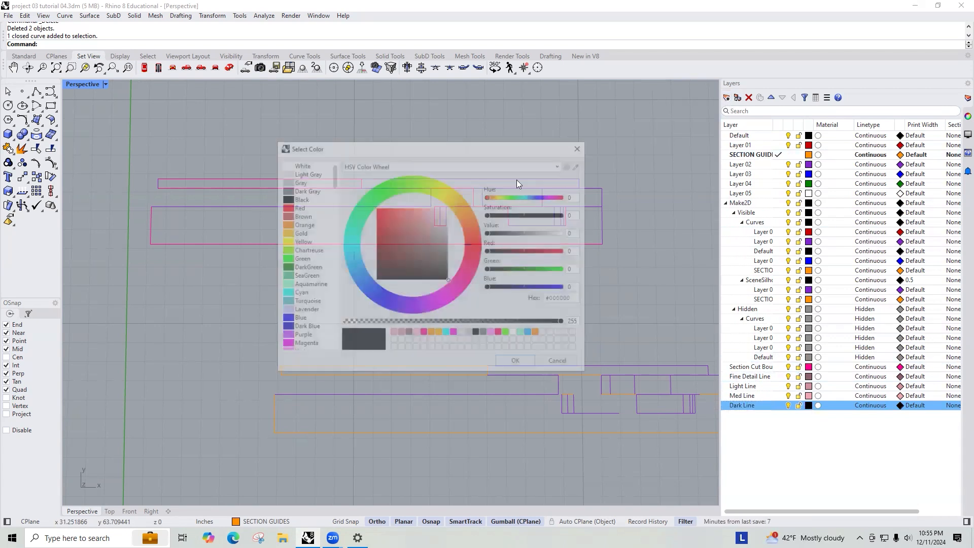
{"action": "scroll", "coordinate": [287, 278], "scroll_direction": "down", "scroll_amount": 10}
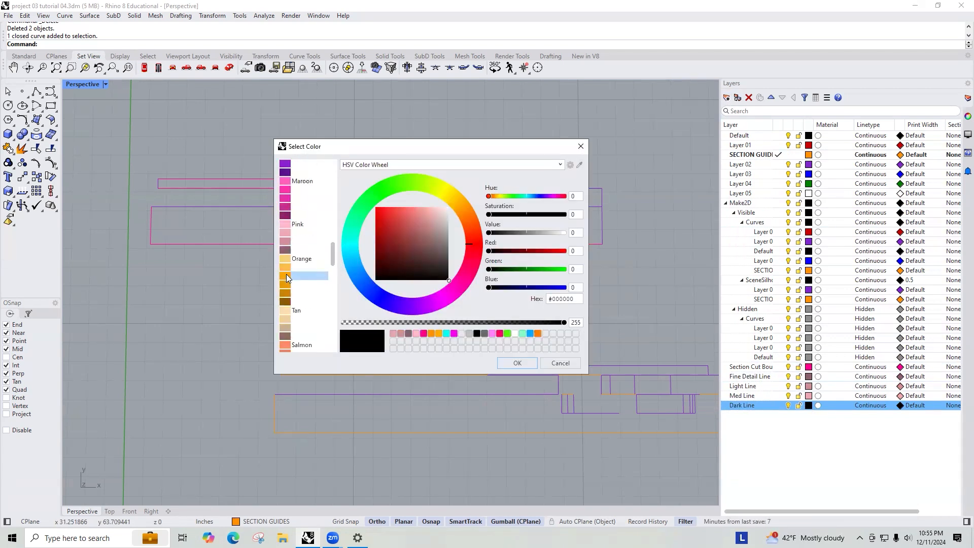
{"action": "left_click", "coordinate": [289, 224]}
{"action": "left_click", "coordinate": [517, 363]}
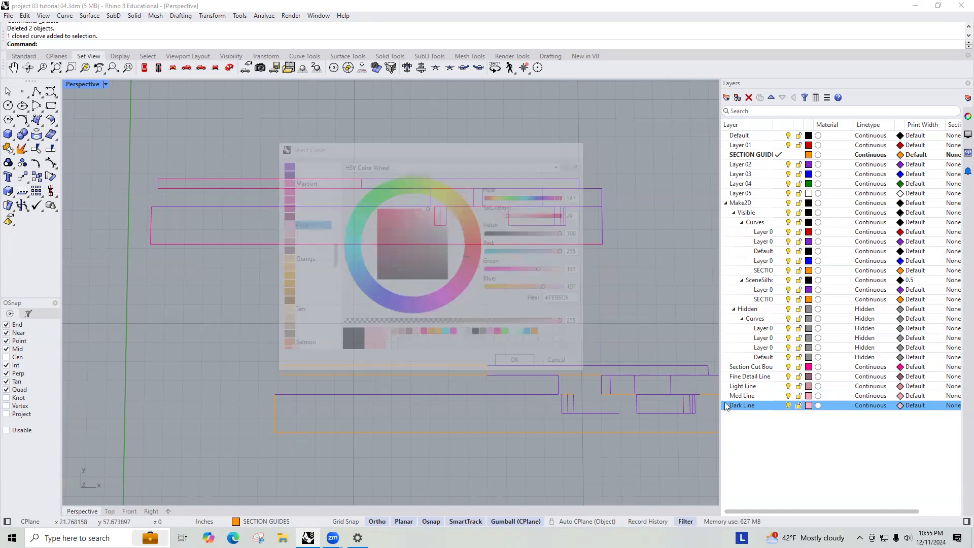
- Deepen the Med Line layer colour to a darker pink, #C68C99
{"action": "left_click", "coordinate": [809, 397]}
{"action": "scroll", "coordinate": [299, 280], "scroll_direction": "down", "scroll_amount": 5}
{"action": "scroll", "coordinate": [301, 280], "scroll_direction": "down", "scroll_amount": 5}
{"action": "left_click_drag", "start_coordinate": [429, 219], "coordinate": [427, 223]}
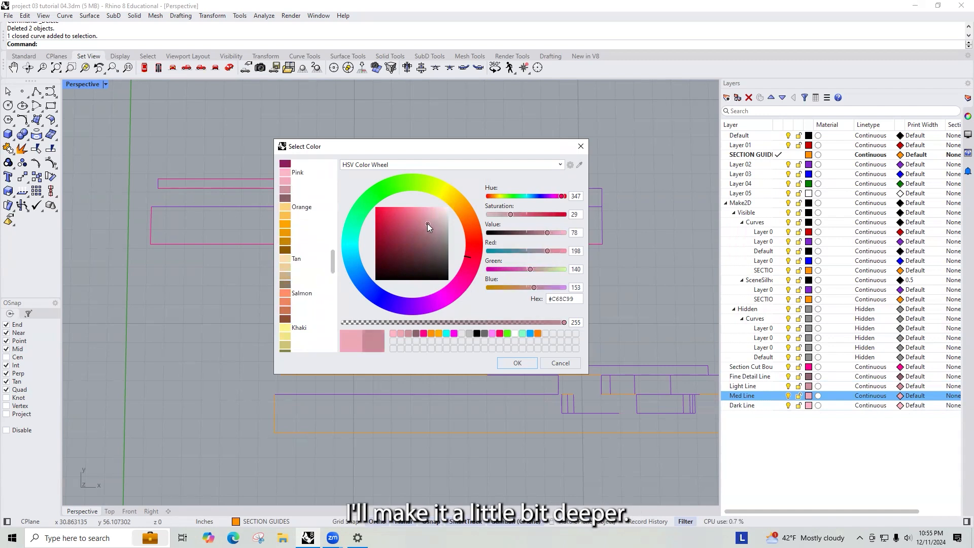
{"action": "left_click", "coordinate": [526, 363]}
- Darken the Fine Detail Line layer colour to a deep maroon, #6A1527
{"action": "left_click", "coordinate": [809, 377]}
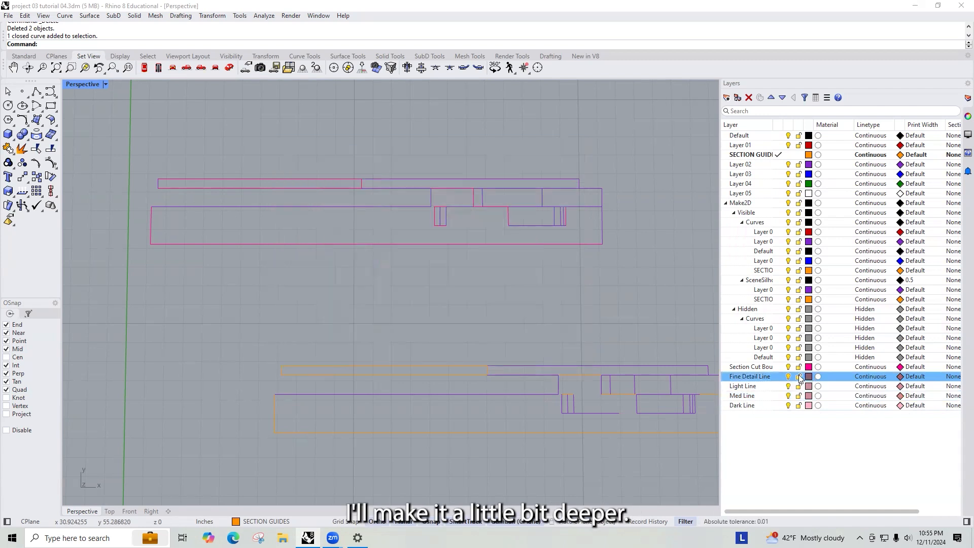
{"action": "left_click", "coordinate": [411, 228]}
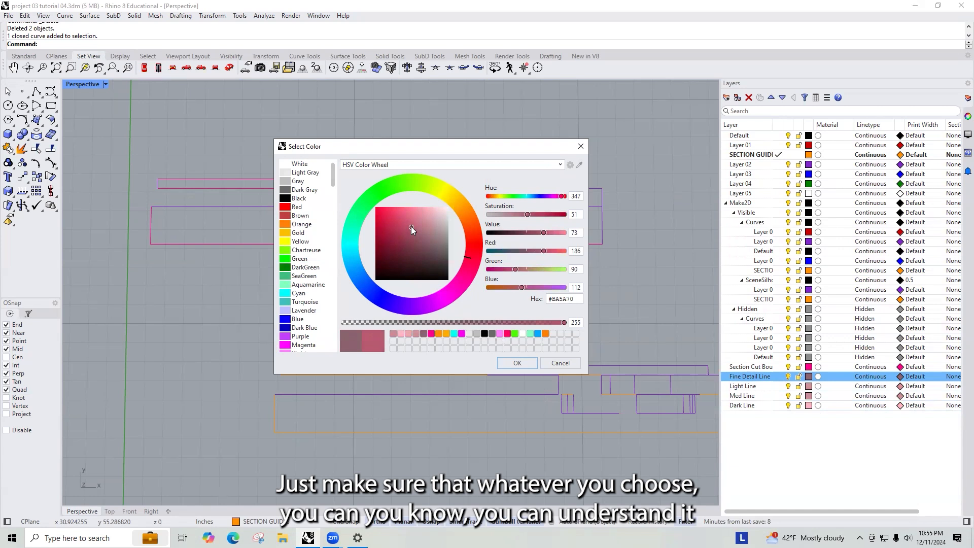
{"action": "left_click", "coordinate": [403, 243]}
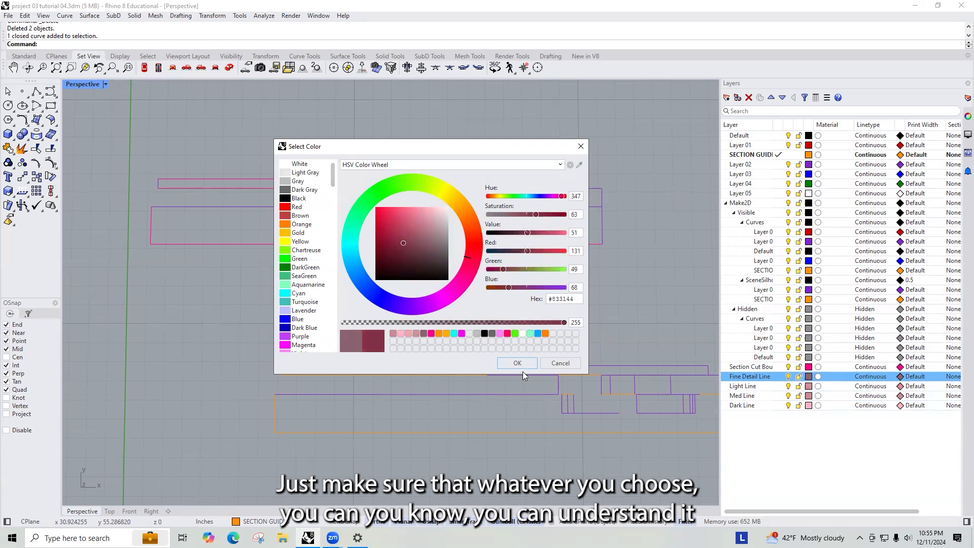
{"action": "left_click", "coordinate": [517, 363]}
{"action": "left_click", "coordinate": [809, 376]}
{"action": "left_click", "coordinate": [390, 249]}
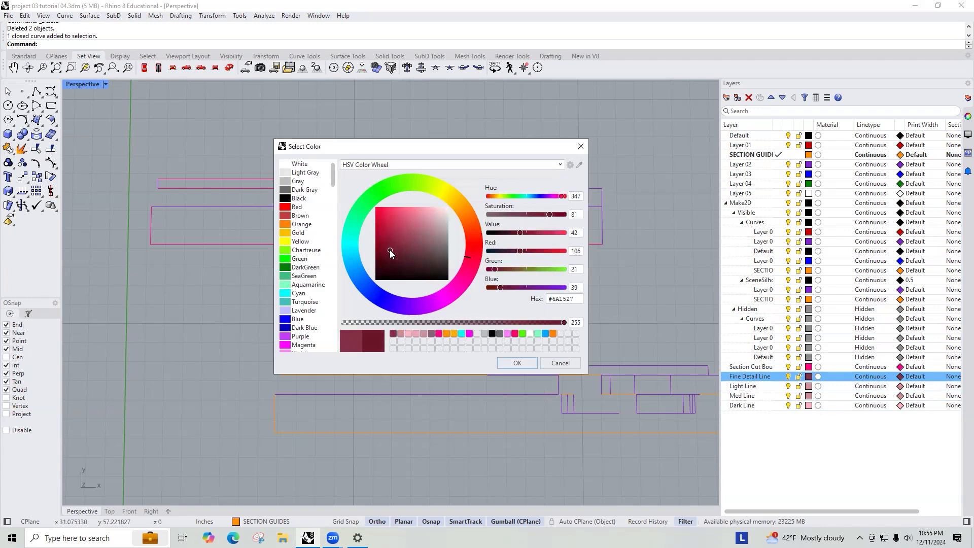
{"action": "left_click", "coordinate": [517, 363]}
- Set the Light Line layer colour to a medium rose, #A84E62
{"action": "left_click", "coordinate": [808, 386]}
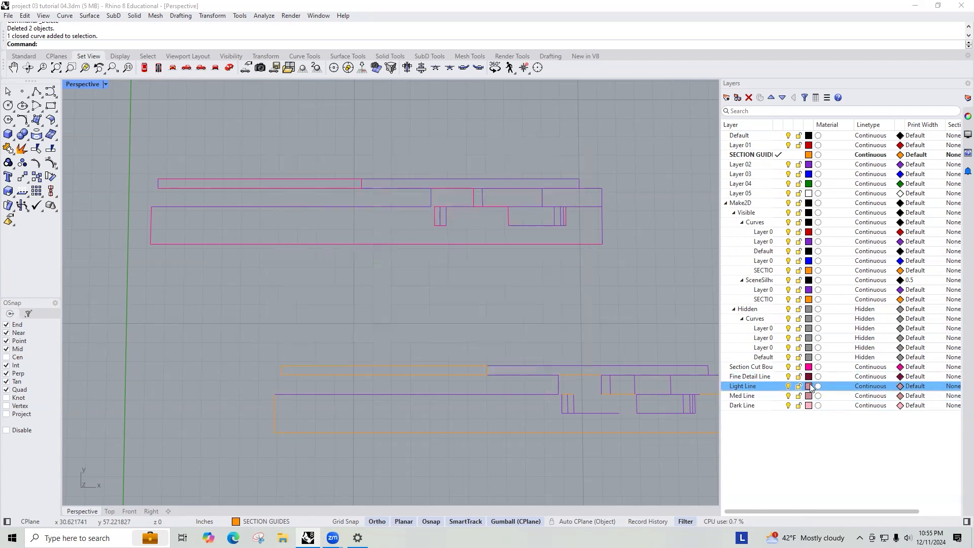
{"action": "left_click_drag", "start_coordinate": [417, 233], "coordinate": [409, 233]}
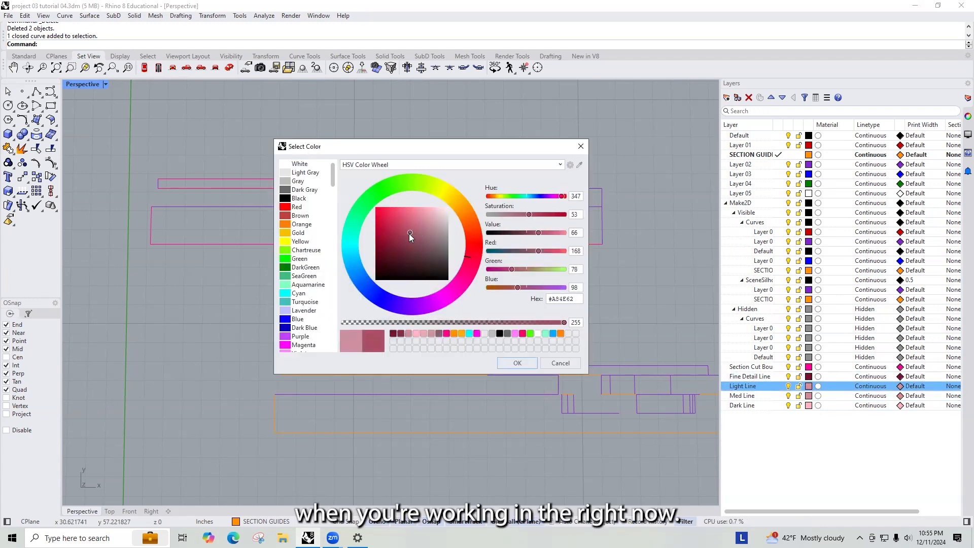
{"action": "left_click", "coordinate": [517, 363]}
- Lighten the Med Line layer colour to a soft pink, #CC9AA5
{"action": "left_click", "coordinate": [809, 395]}
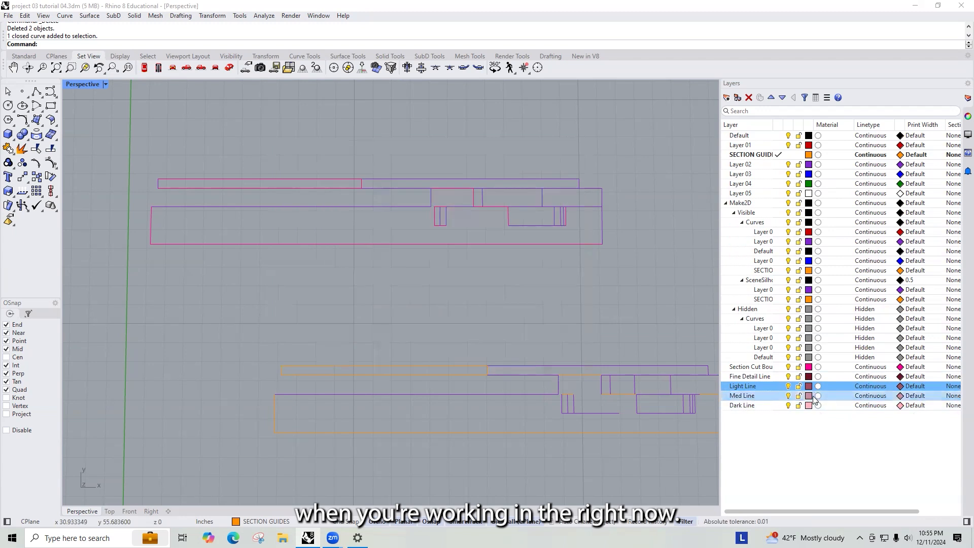
{"action": "left_click", "coordinate": [425, 231]}
{"action": "left_click_drag", "start_coordinate": [425, 231], "coordinate": [423, 230]}
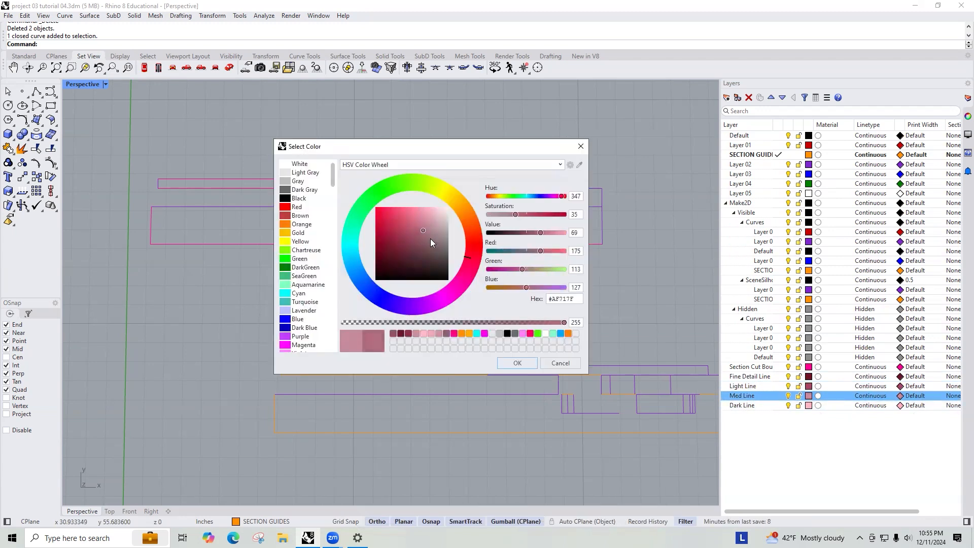
{"action": "left_click", "coordinate": [522, 368]}
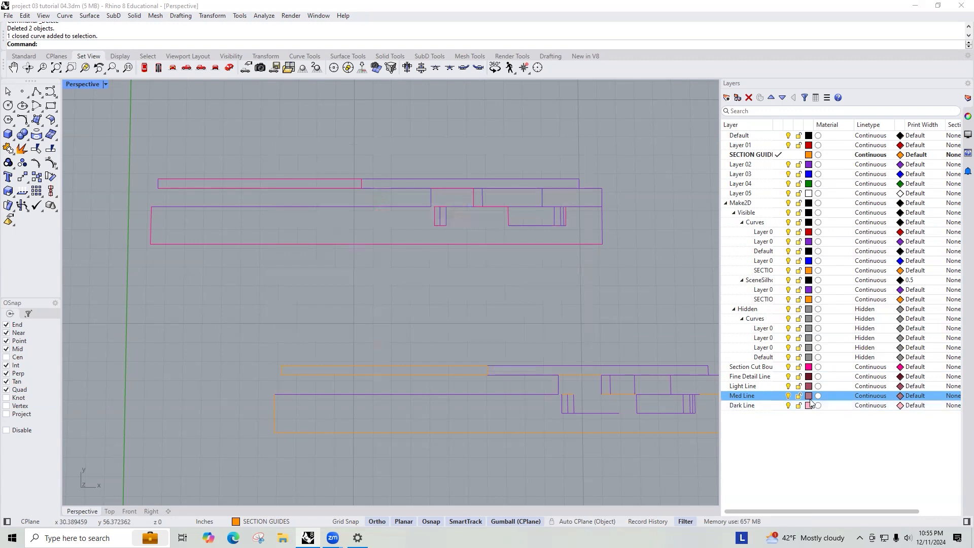
{"action": "left_click", "coordinate": [809, 396]}
{"action": "left_click_drag", "start_coordinate": [424, 228], "coordinate": [431, 222]}
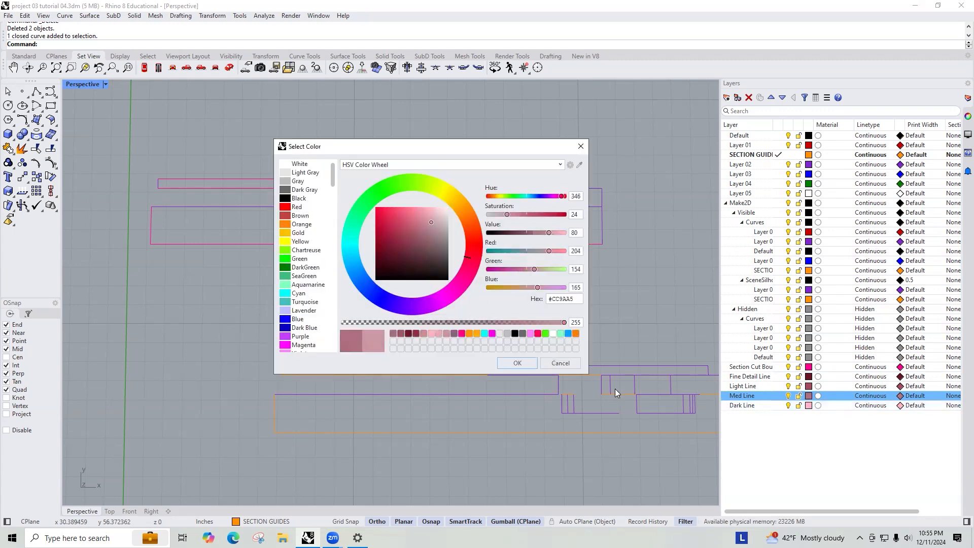
{"action": "left_click", "coordinate": [519, 360]}
- Set the Dark Line layer colour to a very pale pink
{"action": "left_click", "coordinate": [809, 405]}
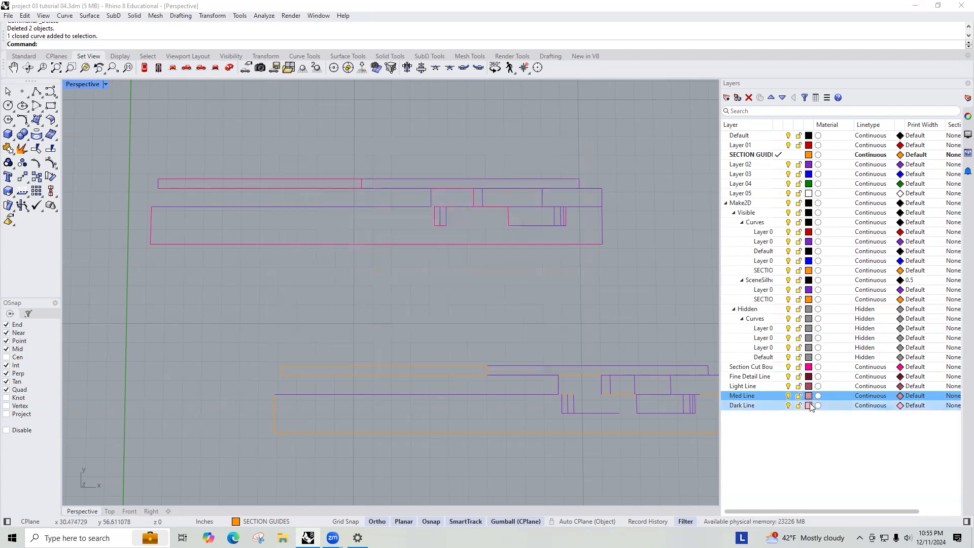
{"action": "left_click_drag", "start_coordinate": [431, 218], "coordinate": [440, 213]}
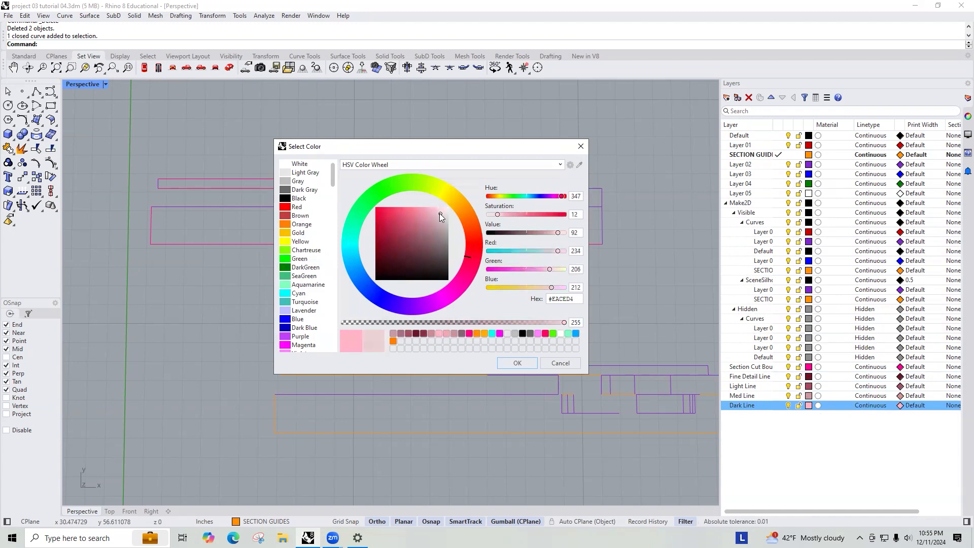
{"action": "left_click", "coordinate": [517, 366]}
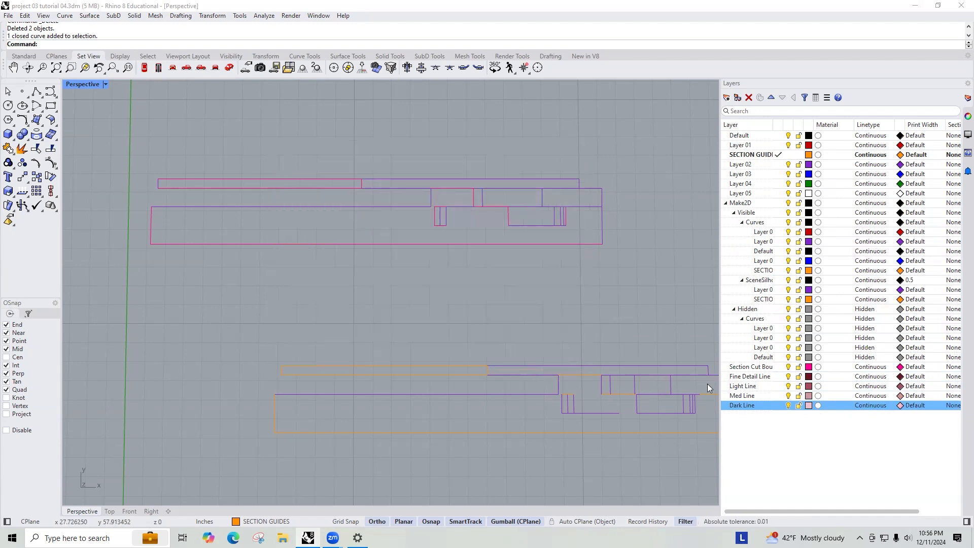
{"action": "left_click", "coordinate": [811, 405]}
{"action": "left_click_drag", "start_coordinate": [439, 212], "coordinate": [441, 211]}
{"action": "left_click", "coordinate": [512, 367]}
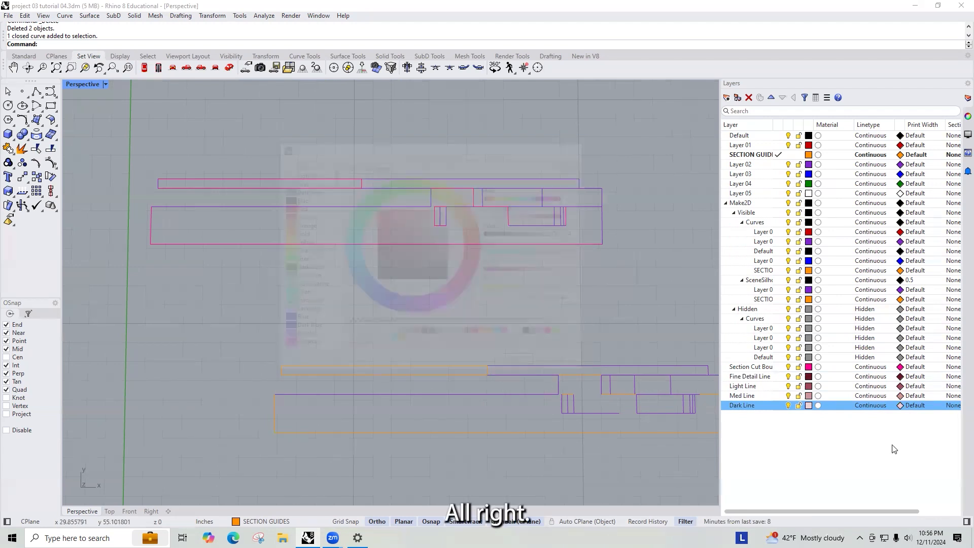
- Make Fine Detail Line the current layer
{"action": "left_click", "coordinate": [764, 386]}
{"action": "left_click", "coordinate": [771, 405]}
{"action": "left_click", "coordinate": [771, 377]}
{"action": "left_click", "coordinate": [772, 367]}
{"action": "left_click", "coordinate": [773, 376]}
{"action": "double_click", "coordinate": [773, 377]}
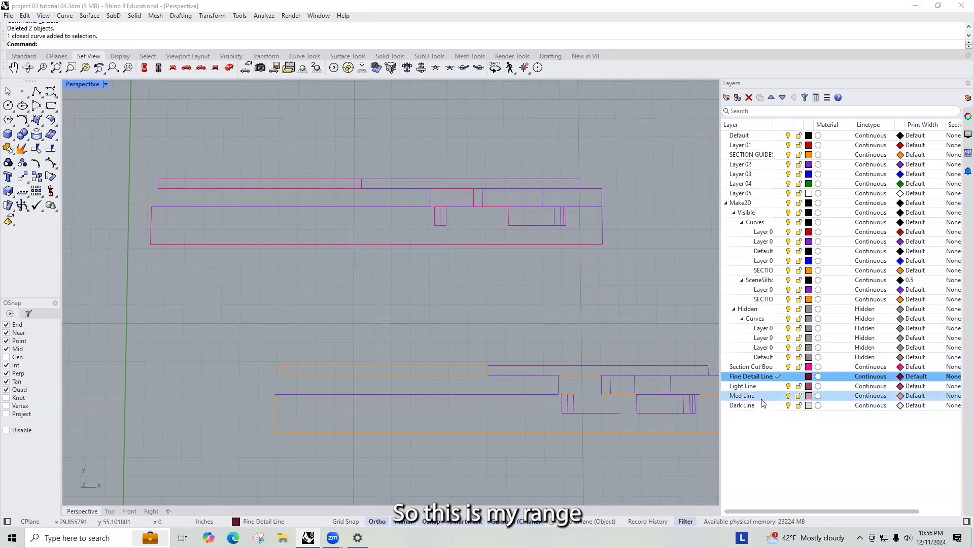
{"action": "left_click", "coordinate": [761, 405], "text": "shift"}
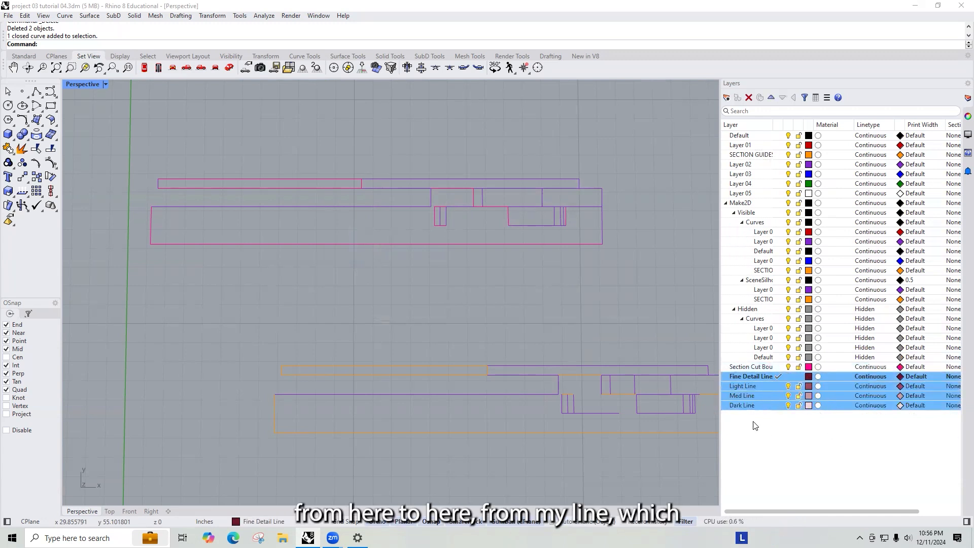
{"action": "left_click", "coordinate": [745, 406]}
- Create a new layer named Hidden Line
{"action": "left_click", "coordinate": [727, 97]}
{"action": "type", "text": "Hidden Kui"}
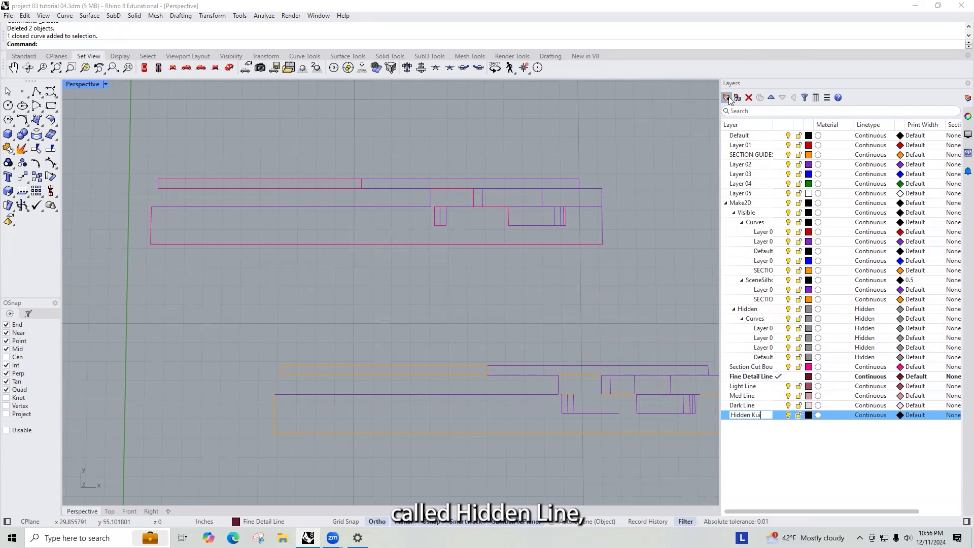
{"action": "key", "text": "BackSpace"}
{"action": "key", "text": "BackSpace"}
{"action": "key", "text": "BackSpace"}
{"action": "type", "text": "Line"}
{"action": "key", "text": "Return"}
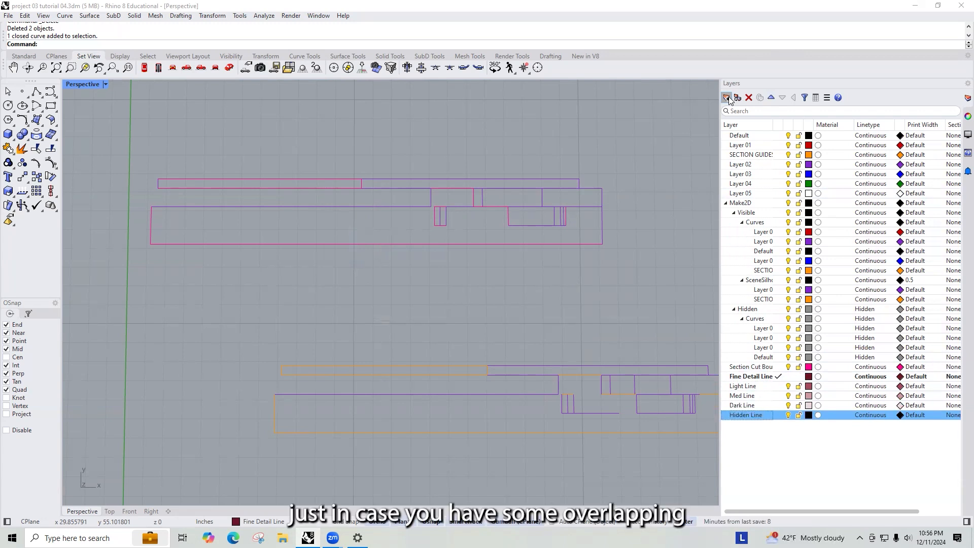
- Set the Hidden Line layer colour to a dark maroon, #610317
{"action": "left_click", "coordinate": [808, 415]}
{"action": "mouse_move", "coordinate": [437, 221]}
{"action": "left_mouse_down"}
{"action": "mouse_move", "coordinate": [393, 226]}
{"action": "mouse_move", "coordinate": [396, 243]}
{"action": "mouse_move", "coordinate": [388, 233]}
{"action": "mouse_move", "coordinate": [378, 252]}
{"action": "left_mouse_up"}
{"action": "left_click", "coordinate": [433, 333]}
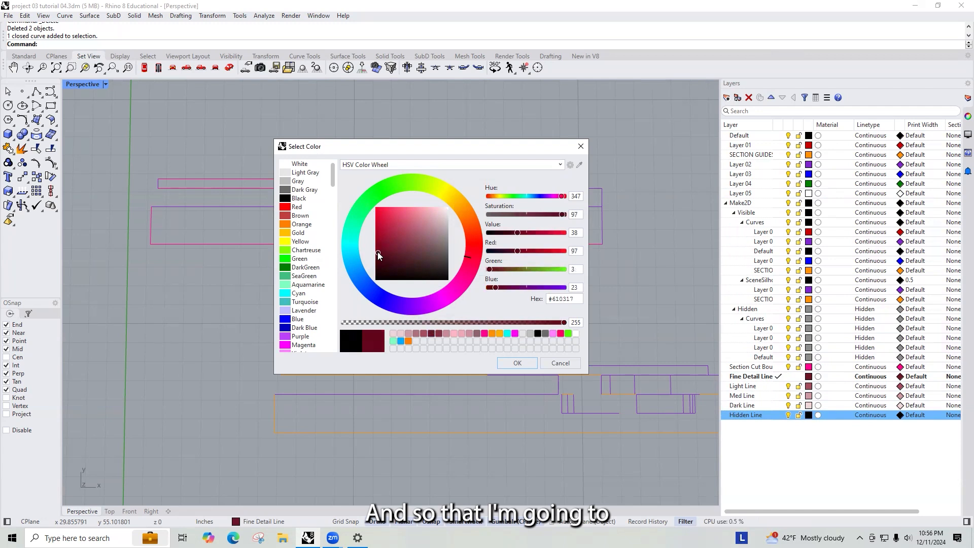
{"action": "left_click", "coordinate": [526, 365]}
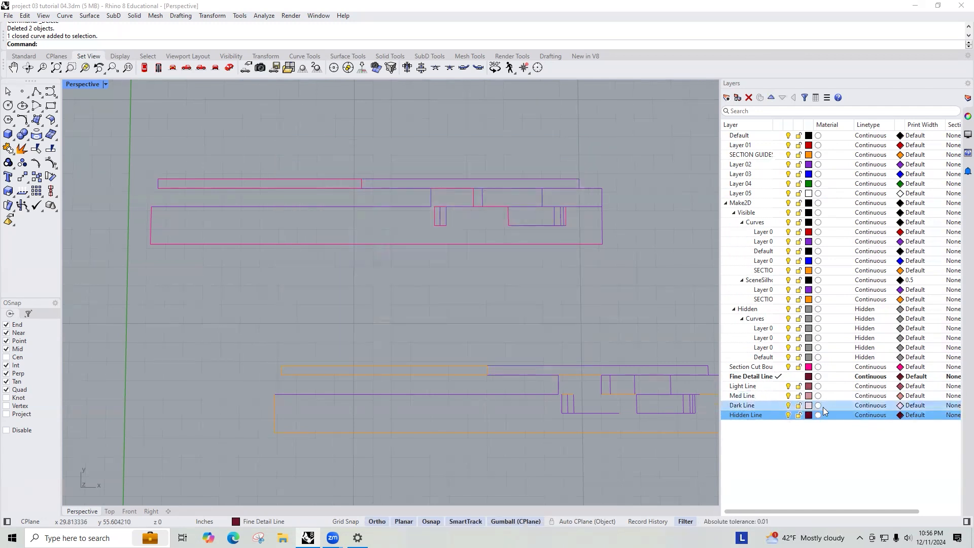
- Set the print colour of the Section Cut Boundary, Fine Detail, Light, Med, Dark and Hidden Line layers to Black
{"action": "left_click", "coordinate": [873, 376]}
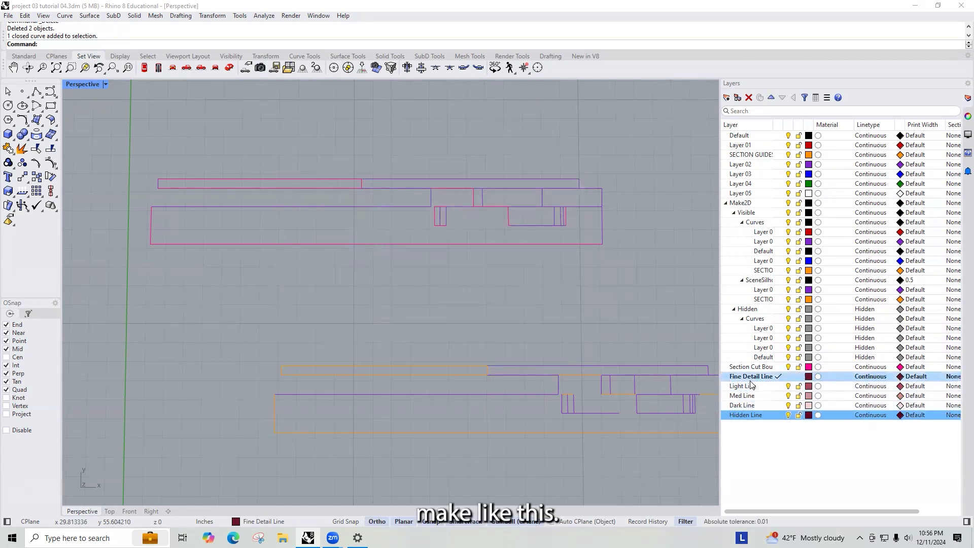
{"action": "left_click", "coordinate": [742, 415], "text": "shift"}
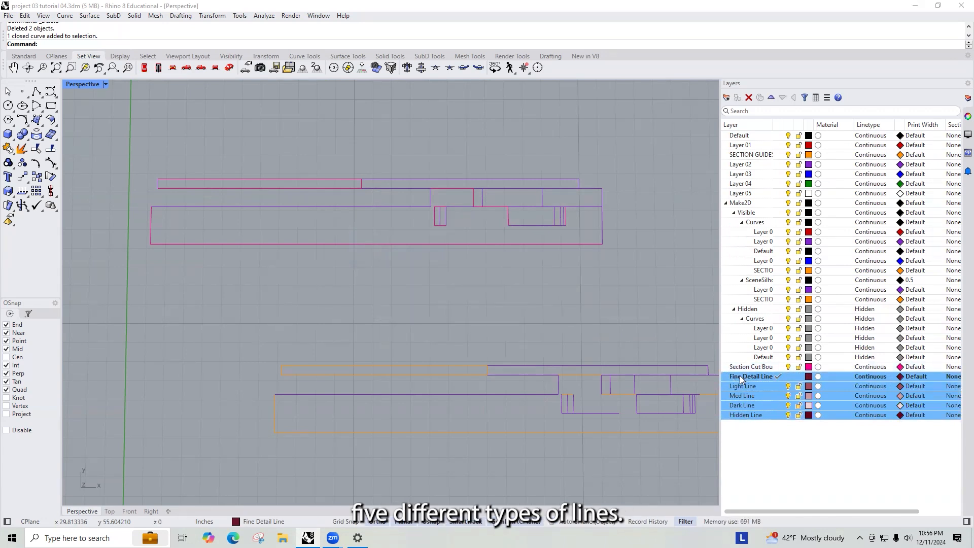
{"action": "left_click", "coordinate": [741, 367]}
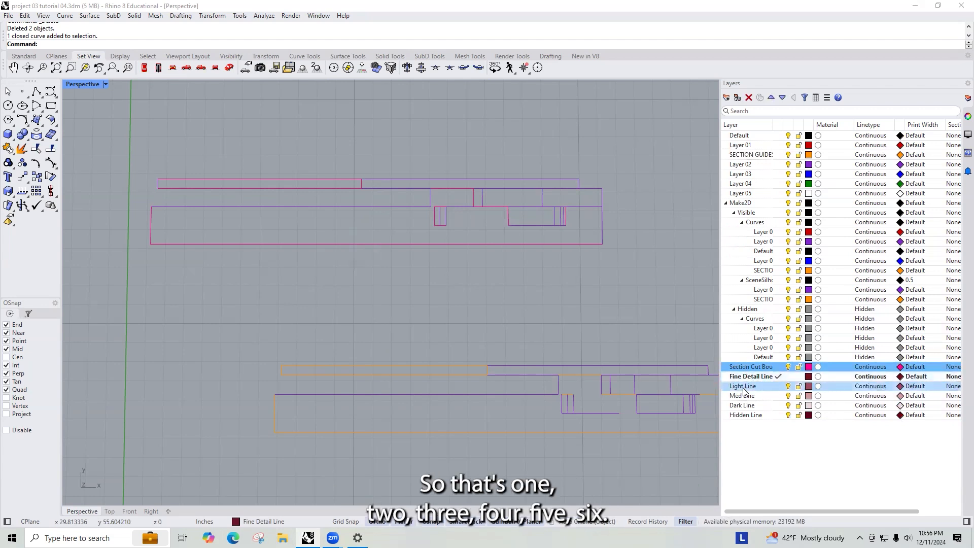
{"action": "left_click", "coordinate": [745, 415], "text": "shift"}
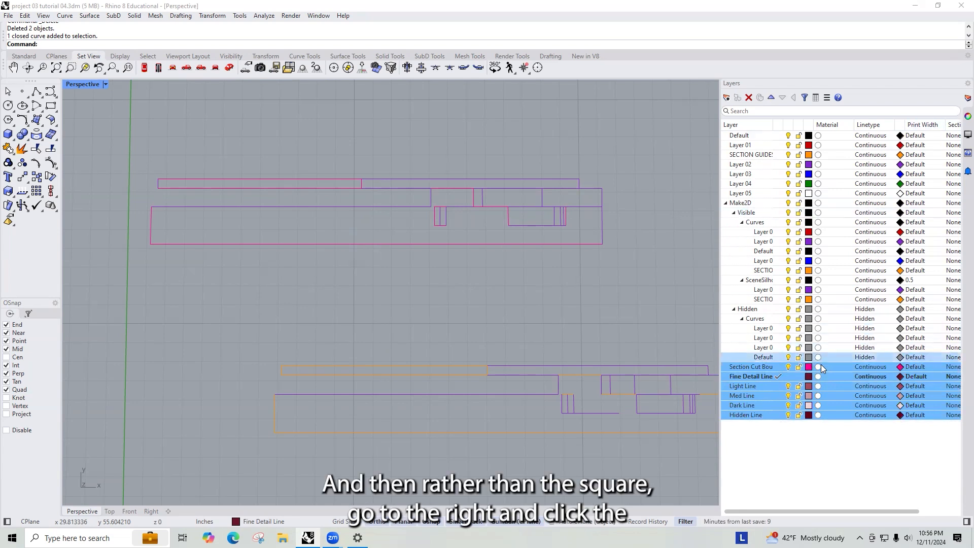
{"action": "left_click", "coordinate": [900, 368]}
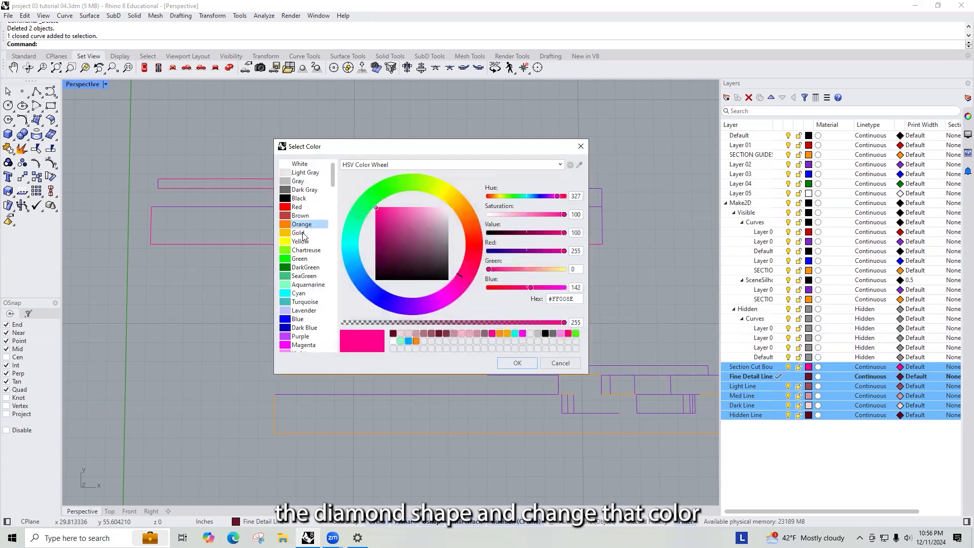
{"action": "left_click", "coordinate": [300, 198]}
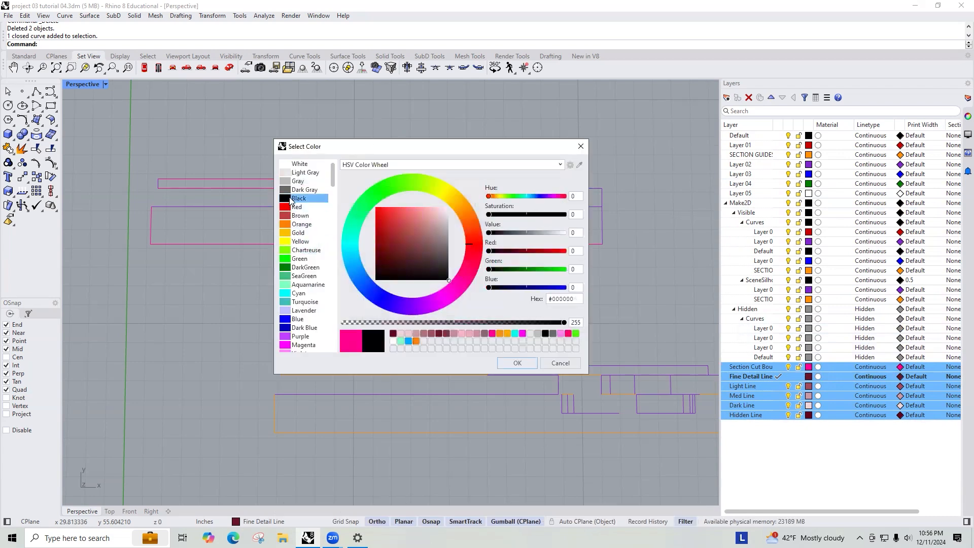
{"action": "left_click", "coordinate": [517, 363]}
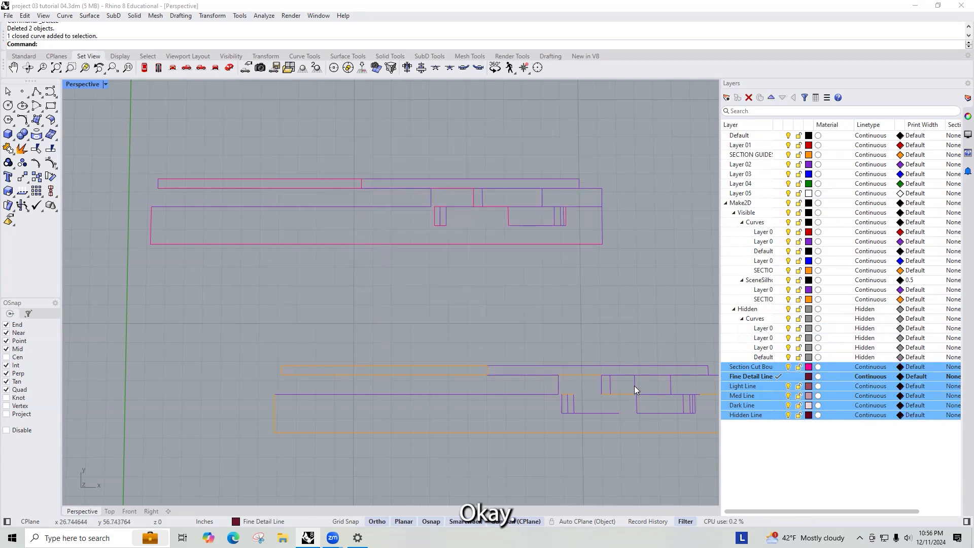
- Set the Fine Detail Line layer's print colour to Dark Gray
{"action": "left_click", "coordinate": [759, 386]}
{"action": "left_click", "coordinate": [761, 376]}
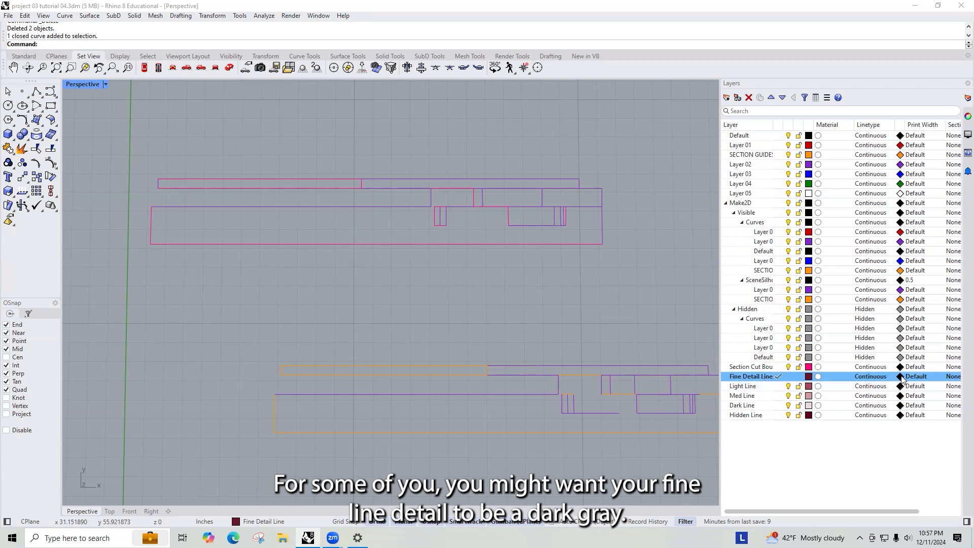
{"action": "left_click", "coordinate": [808, 376]}
{"action": "left_click", "coordinate": [305, 189]}
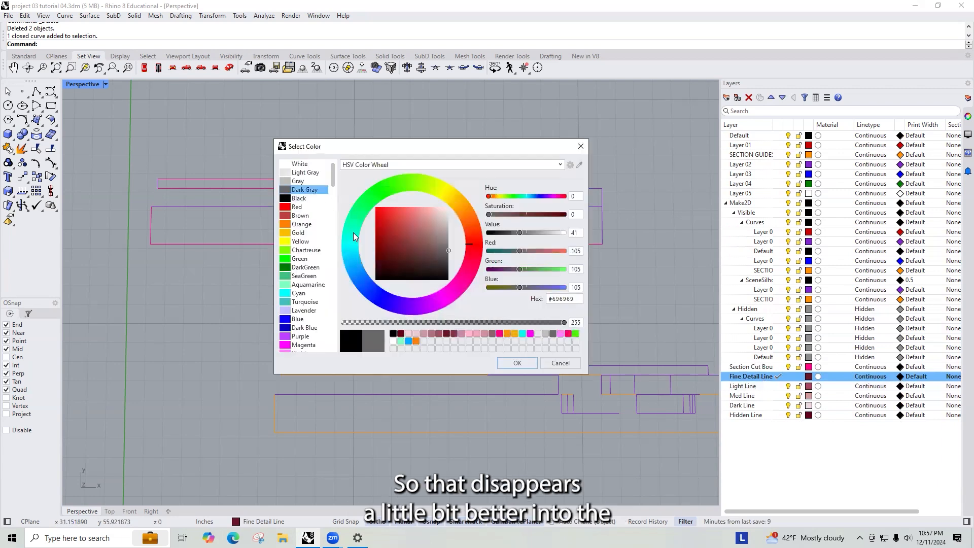
{"action": "left_click", "coordinate": [513, 363]}
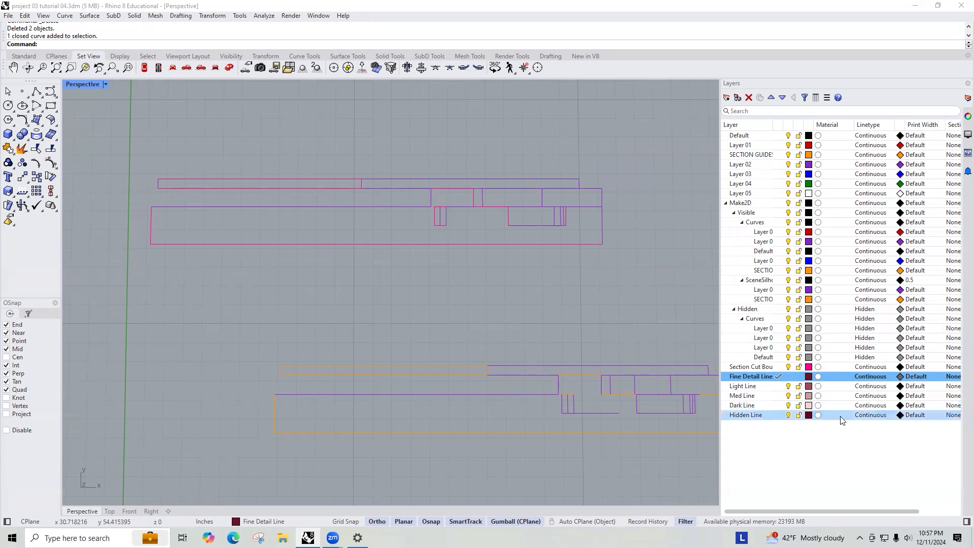
- Set the Hidden Line layer's print colour to Dark Gray
{"action": "left_click", "coordinate": [808, 415]}
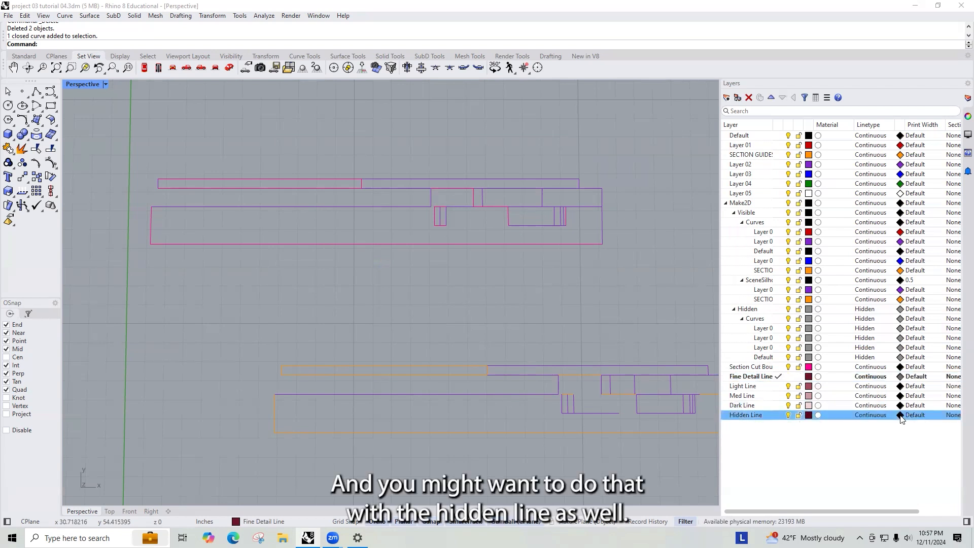
{"action": "left_click", "coordinate": [305, 189]}
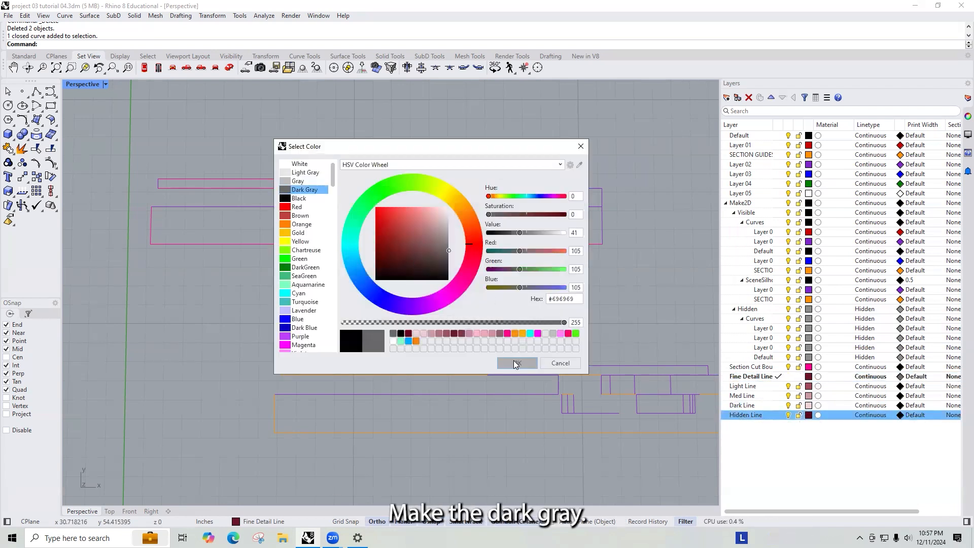
{"action": "left_click", "coordinate": [518, 362]}
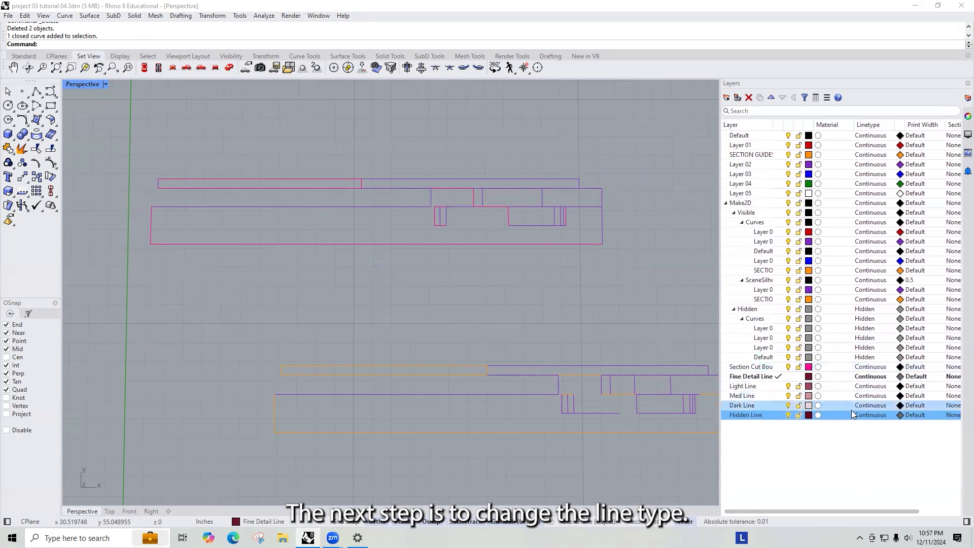
- Change the Hidden Line layer's linetype
{"action": "left_click", "coordinate": [869, 416]}
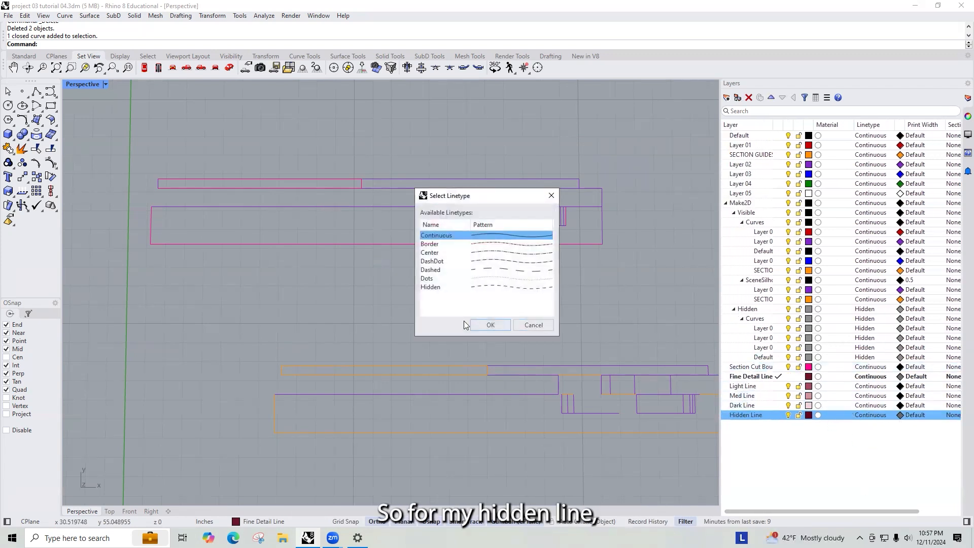
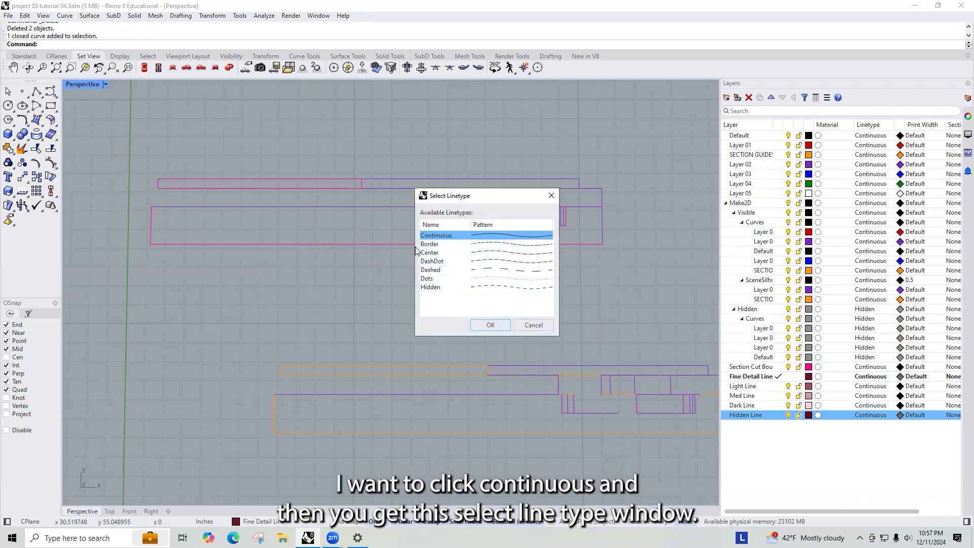
- Set the Hidden Line layer's linetype to Hidden
{"action": "left_click", "coordinate": [439, 287]}
{"action": "left_click", "coordinate": [490, 326]}
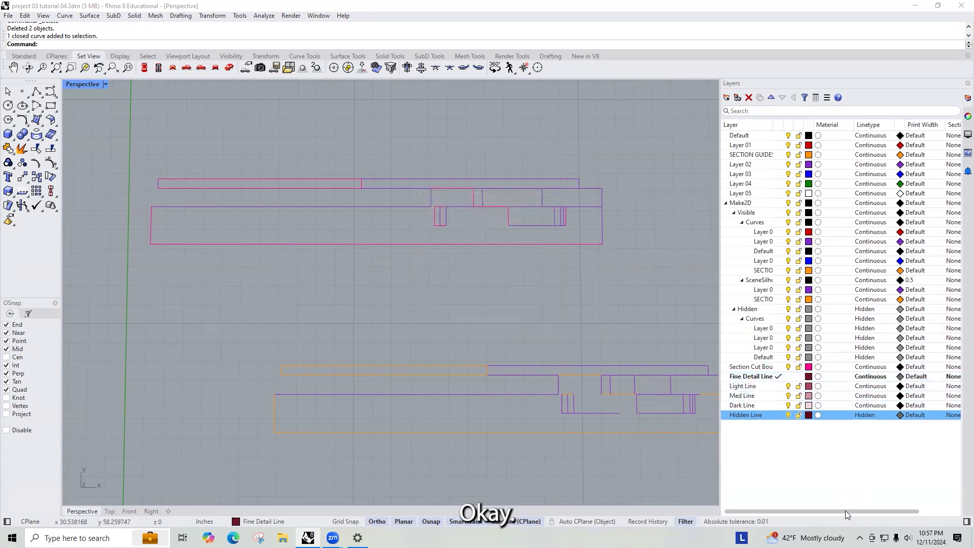
- Set the Section Cut Boundary layer's print width to 1.2
{"action": "left_click_drag", "start_coordinate": [845, 511], "coordinate": [854, 509]}
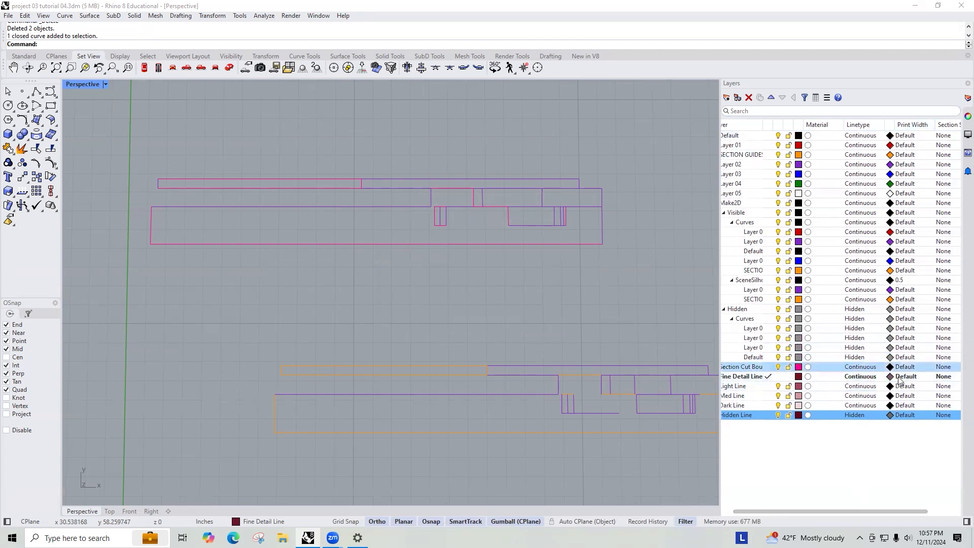
{"action": "left_click_drag", "start_coordinate": [865, 513], "coordinate": [805, 515]}
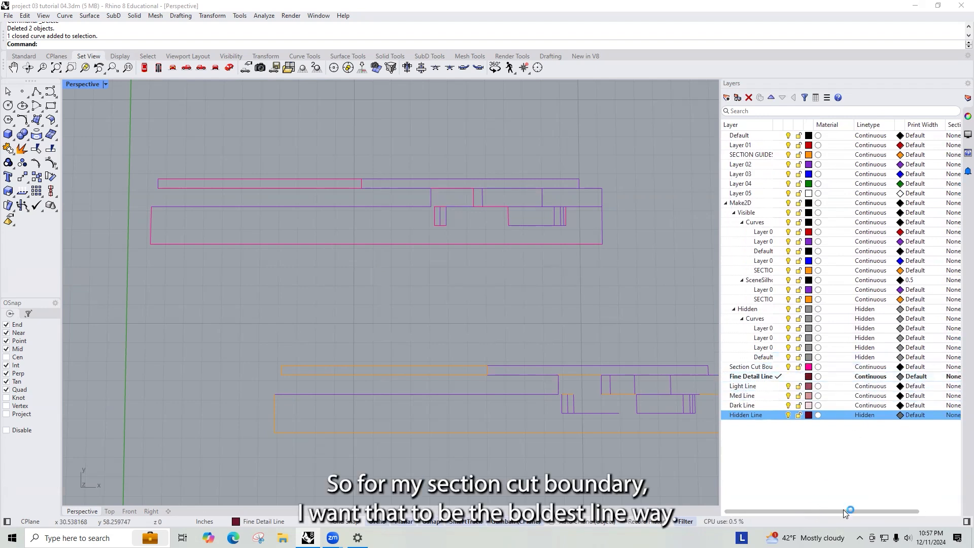
{"action": "left_click_drag", "start_coordinate": [843, 509], "coordinate": [851, 509]}
{"action": "left_click", "coordinate": [906, 366]}
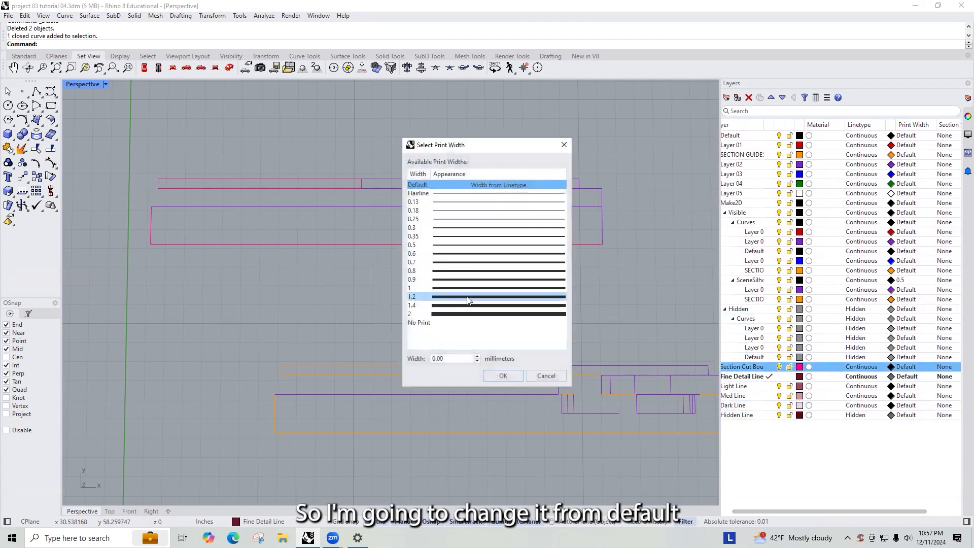
{"action": "left_click", "coordinate": [467, 296]}
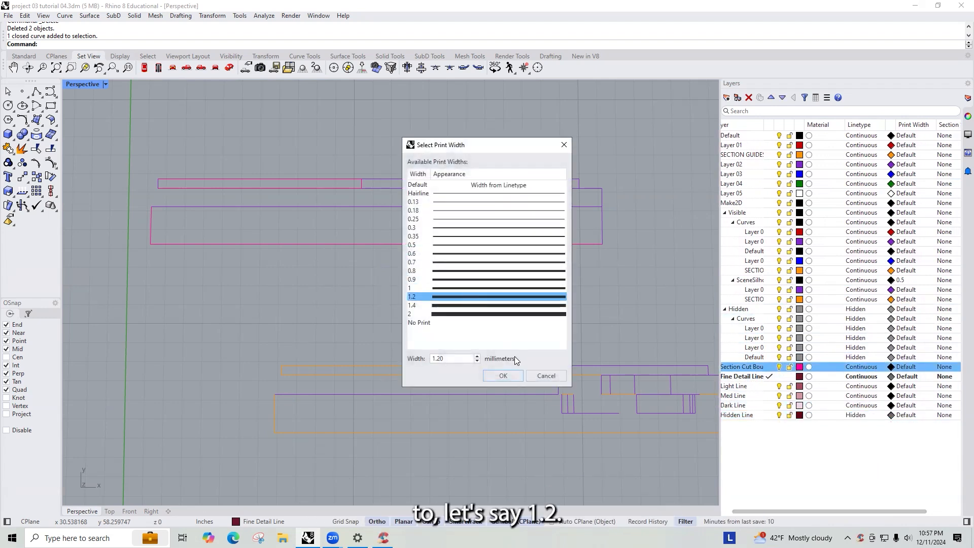
{"action": "left_click", "coordinate": [513, 376]}
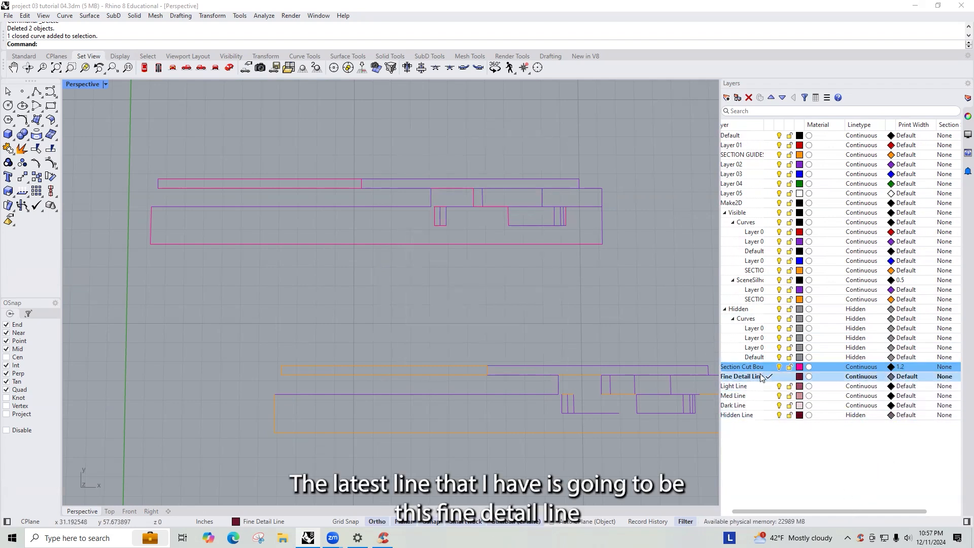
- Set the Fine Detail Line layer's print width to Hairline
{"action": "left_click", "coordinate": [905, 377]}
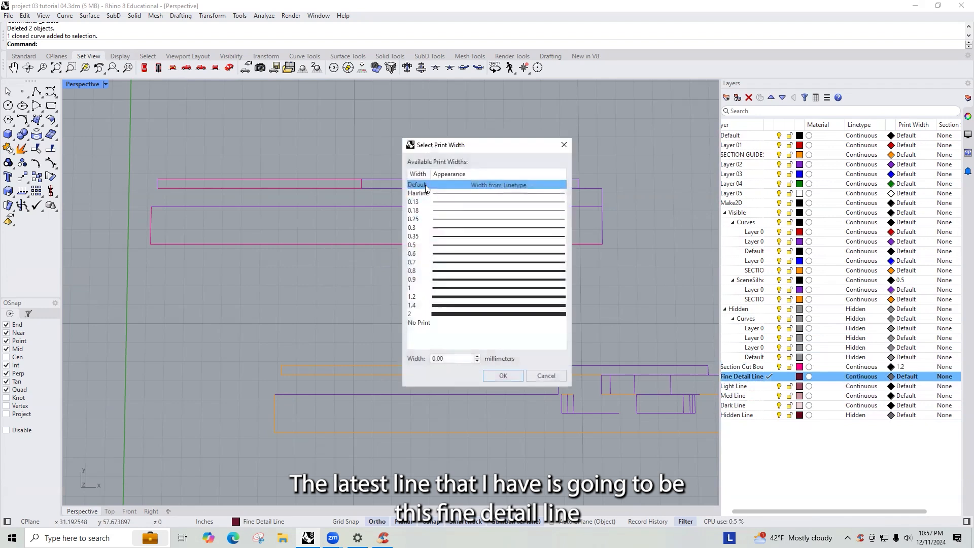
{"action": "left_click", "coordinate": [421, 193]}
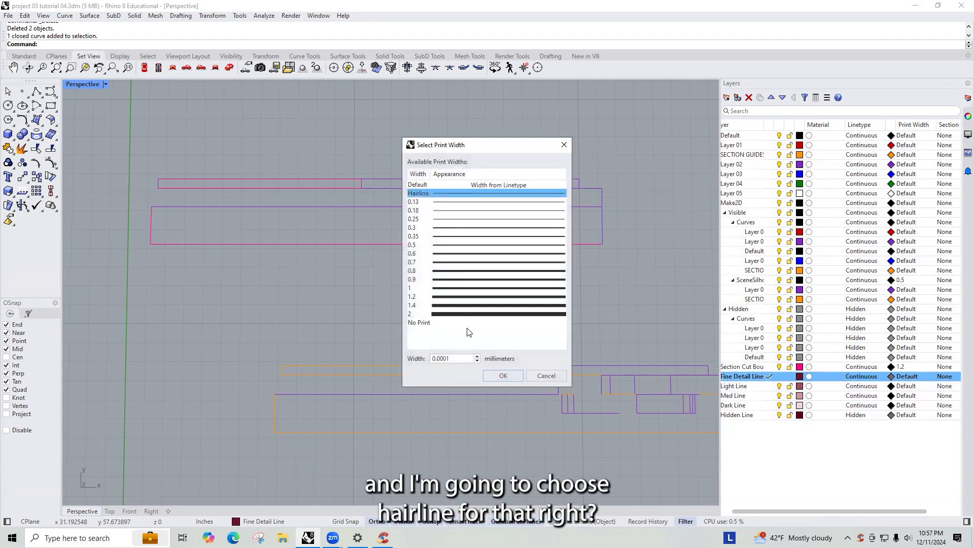
{"action": "left_click", "coordinate": [500, 373]}
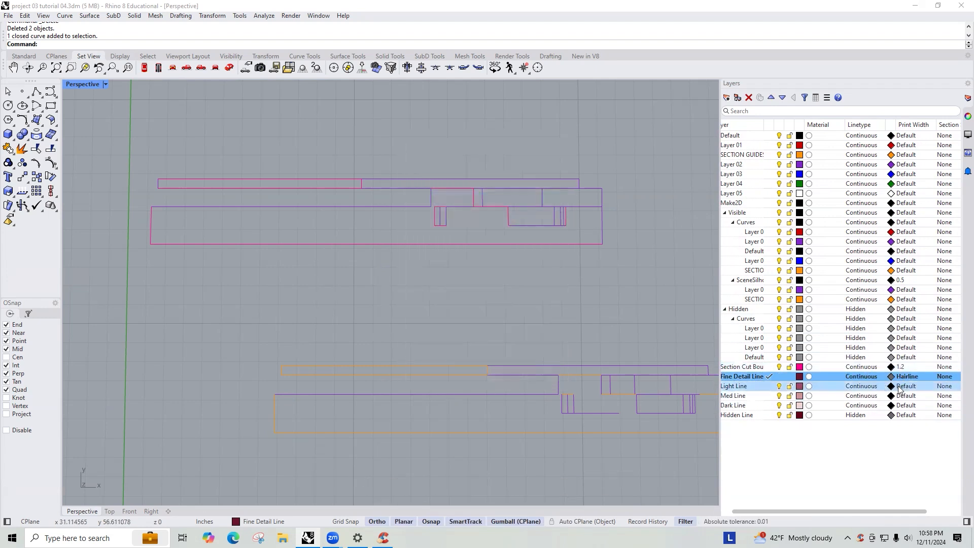
- Set the Light Line layer's print width to 0.25 and the Med Line layer's print width to 0.5
{"action": "left_click", "coordinate": [900, 387]}
{"action": "left_click", "coordinate": [461, 219]}
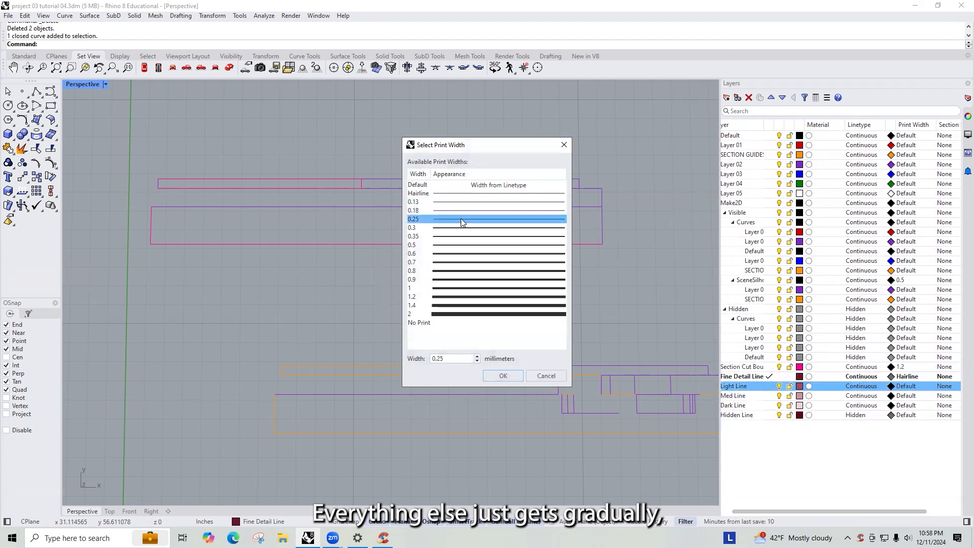
{"action": "left_click", "coordinate": [502, 376]}
{"action": "left_click", "coordinate": [903, 396]}
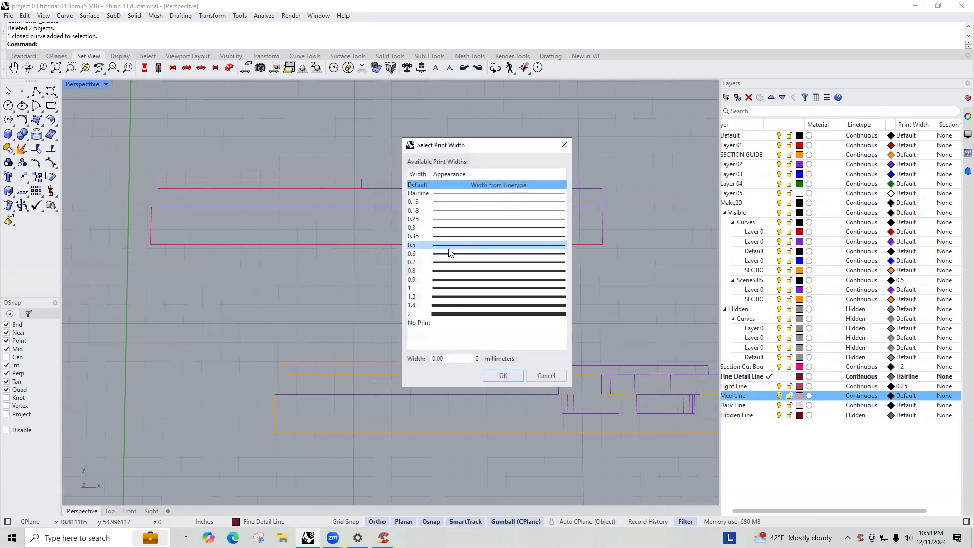
{"action": "left_click", "coordinate": [450, 246]}
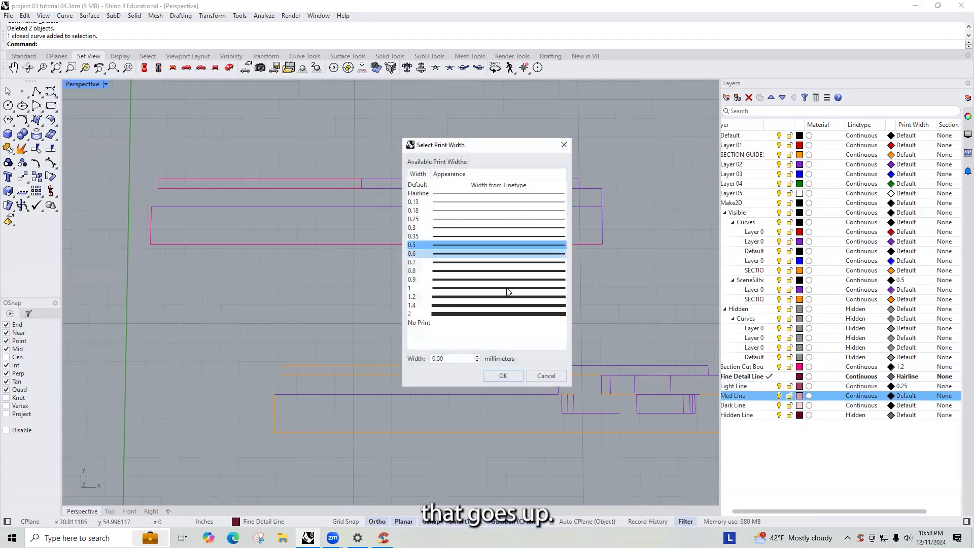
{"action": "left_click", "coordinate": [509, 376]}
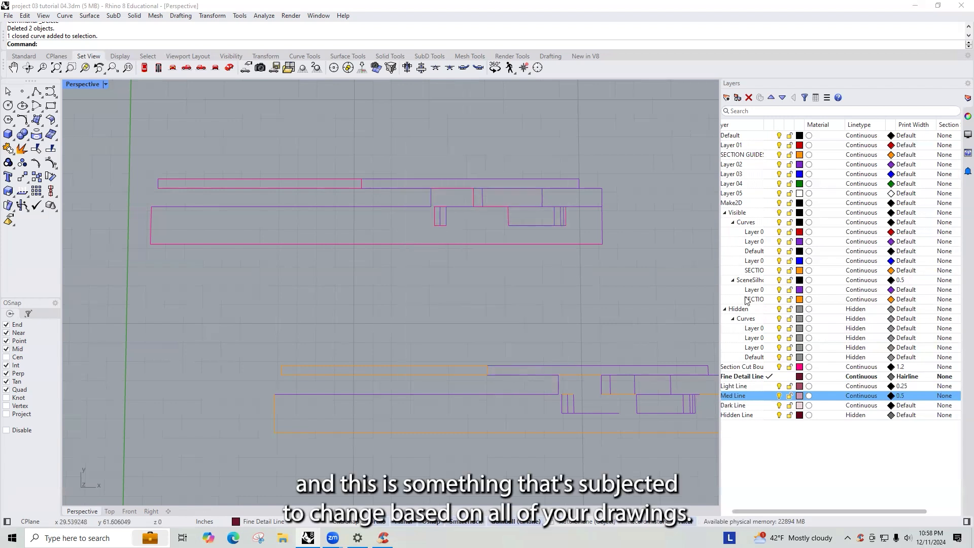
- Set the Dark Line layer's print width to 1
{"action": "left_click", "coordinate": [906, 406]}
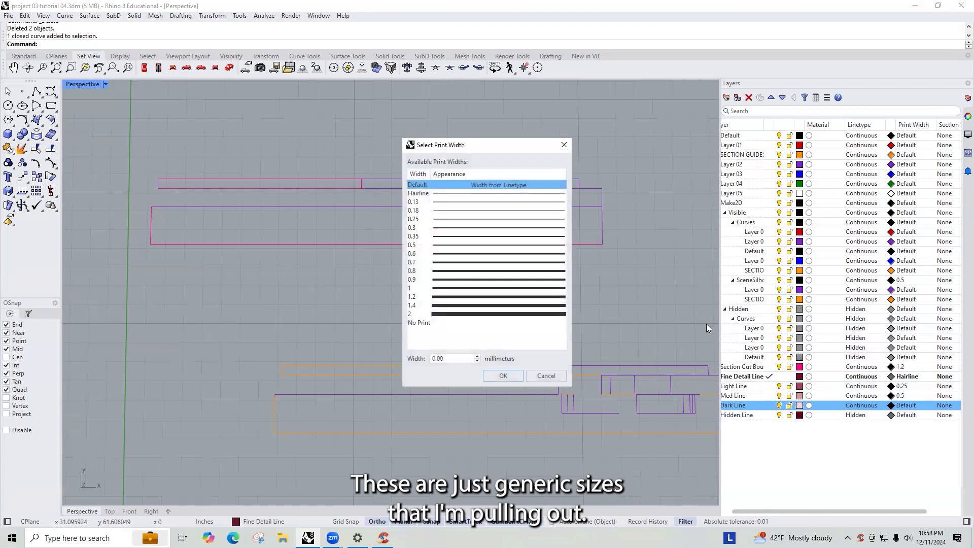
{"action": "left_click", "coordinate": [448, 290]}
{"action": "left_click", "coordinate": [503, 376]}
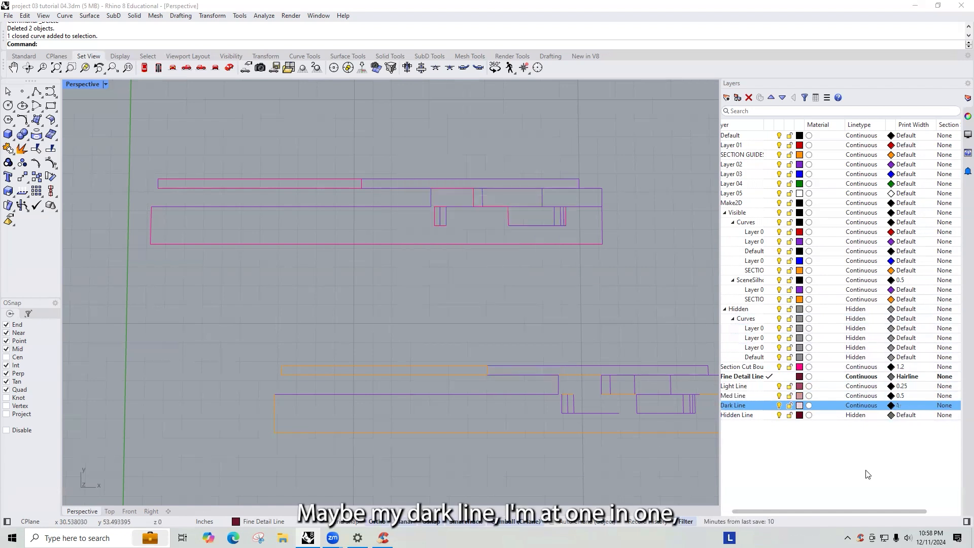
- Set the Med Line layer's print width to 0.7
{"action": "left_click_drag", "start_coordinate": [862, 514], "coordinate": [814, 513]}
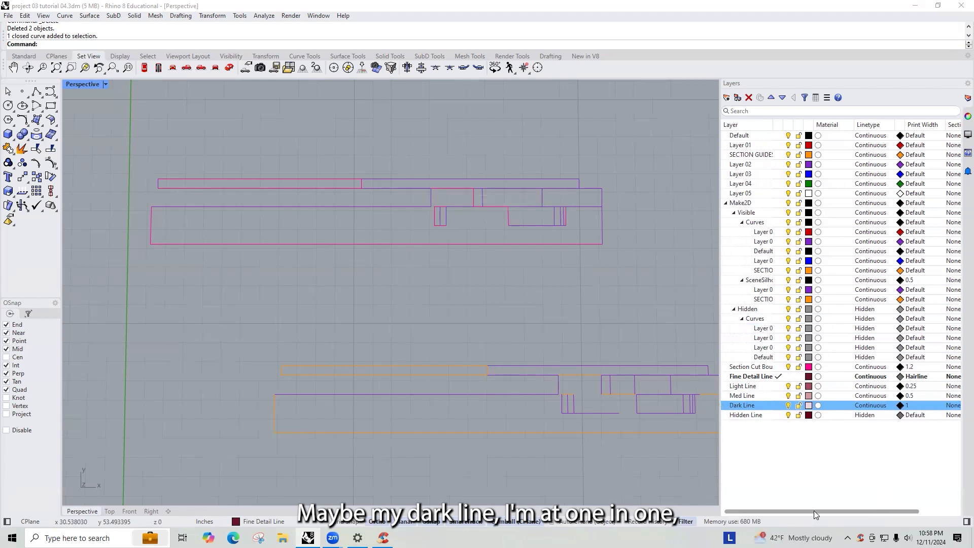
{"action": "left_click", "coordinate": [912, 396]}
{"action": "left_click", "coordinate": [913, 396]}
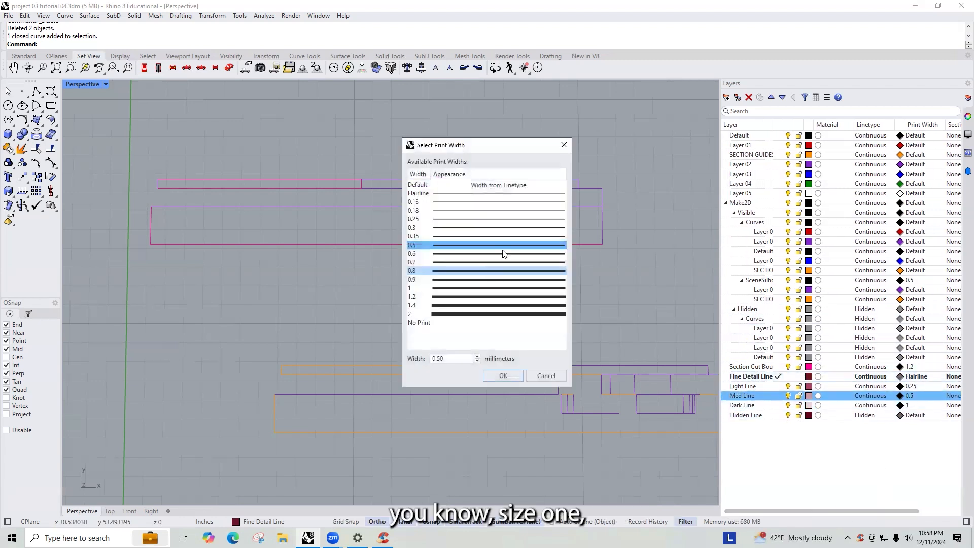
{"action": "left_click", "coordinate": [449, 263]}
{"action": "left_click", "coordinate": [503, 376]}
- Set the Light Line layer's print width to 0.35
{"action": "left_click", "coordinate": [912, 387]}
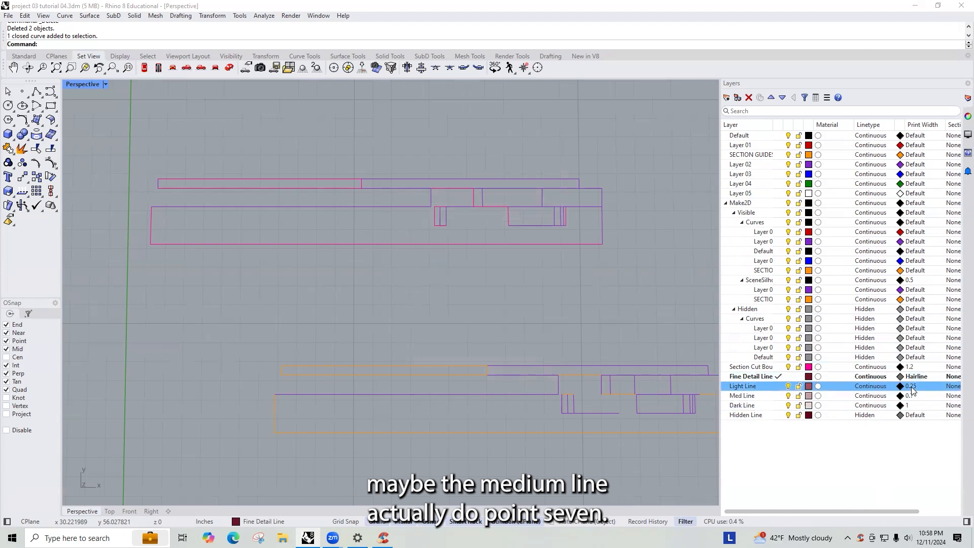
{"action": "left_click", "coordinate": [912, 386]}
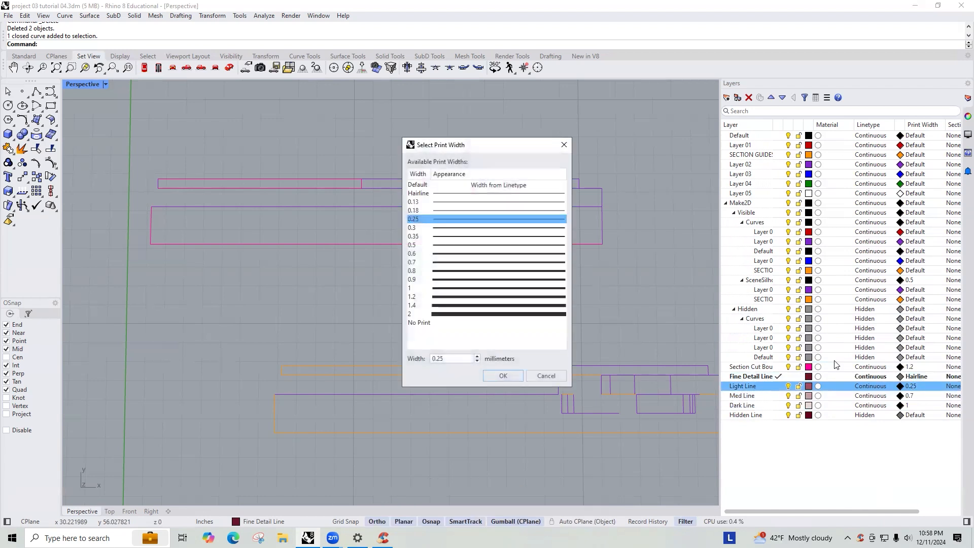
{"action": "left_click", "coordinate": [440, 235]}
{"action": "left_click", "coordinate": [502, 376]}
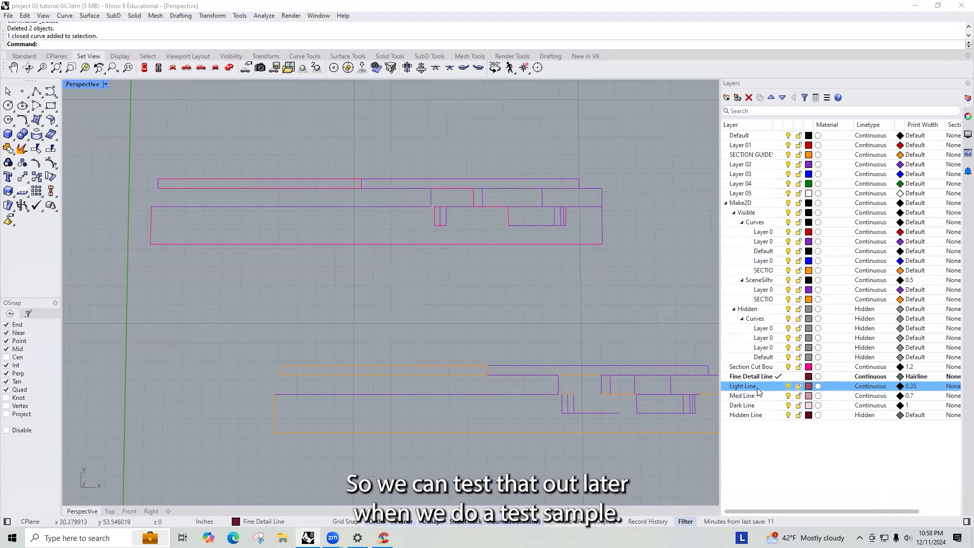
- Examine the 3D site model and section drawings to decide which edges get light, medium or dark lines
{"action": "scroll", "coordinate": [528, 304], "scroll_direction": "down", "scroll_amount": 1}
{"action": "scroll", "coordinate": [490, 268], "scroll_direction": "down", "scroll_amount": 4}
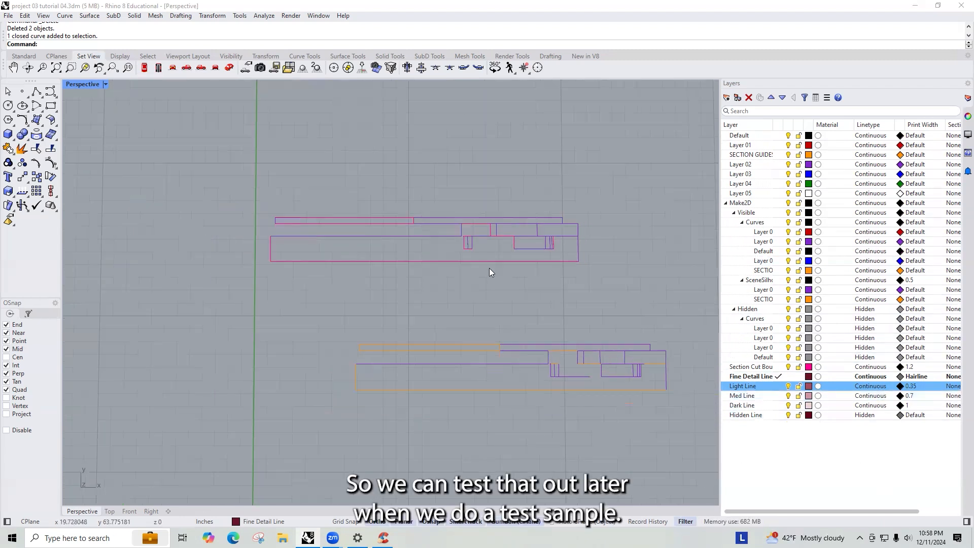
{"action": "left_click_drag", "start_coordinate": [620, 287], "coordinate": [334, 199]}
{"action": "left_click", "coordinate": [508, 283]}
{"action": "scroll", "coordinate": [500, 253], "scroll_direction": "down", "scroll_amount": 3}
{"action": "mouse_move", "coordinate": [500, 254]}
{"action": "right_mouse_down"}
{"action": "mouse_move", "coordinate": [507, 202]}
{"action": "mouse_move", "coordinate": [518, 308]}
{"action": "mouse_move", "coordinate": [522, 278]}
{"action": "mouse_move", "coordinate": [497, 254]}
{"action": "right_mouse_up"}
{"action": "left_click", "coordinate": [759, 396], "text": "ctrl"}
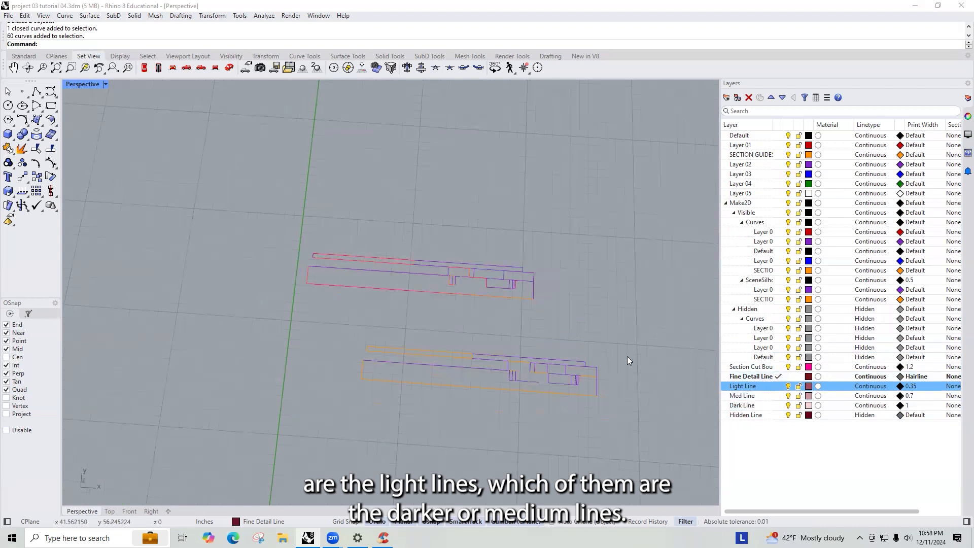
{"action": "right_click_drag", "start_coordinate": [517, 311], "coordinate": [637, 306]}
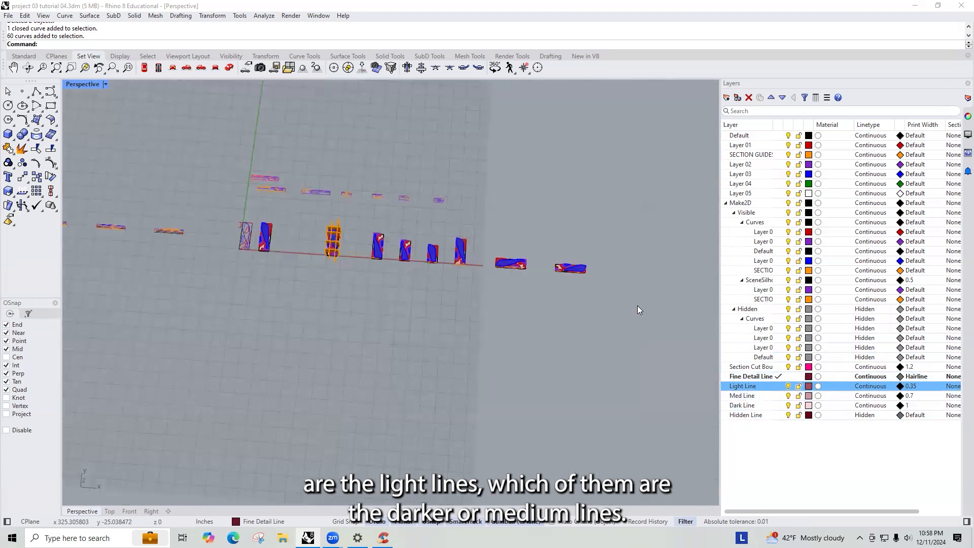
{"action": "right_click_drag", "start_coordinate": [467, 274], "coordinate": [603, 333]}
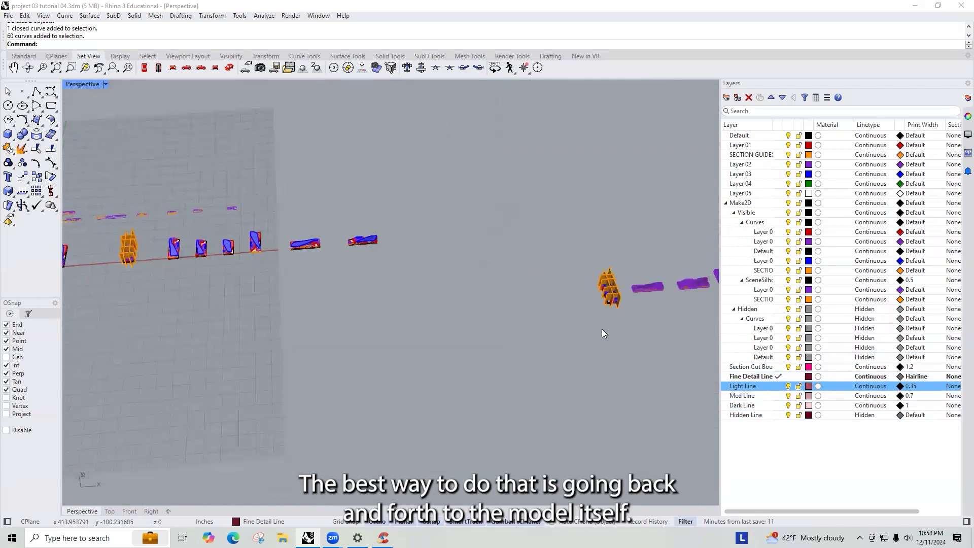
{"action": "scroll", "coordinate": [529, 307], "scroll_direction": "up", "scroll_amount": 10}
{"action": "right_click_drag", "start_coordinate": [678, 294], "coordinate": [480, 238], "text": "shift"}
{"action": "scroll", "coordinate": [392, 247], "scroll_direction": "up", "scroll_amount": 6}
{"action": "scroll", "coordinate": [392, 247], "scroll_direction": "up", "scroll_amount": 5}
{"action": "right_click_drag", "start_coordinate": [398, 252], "coordinate": [387, 274]}
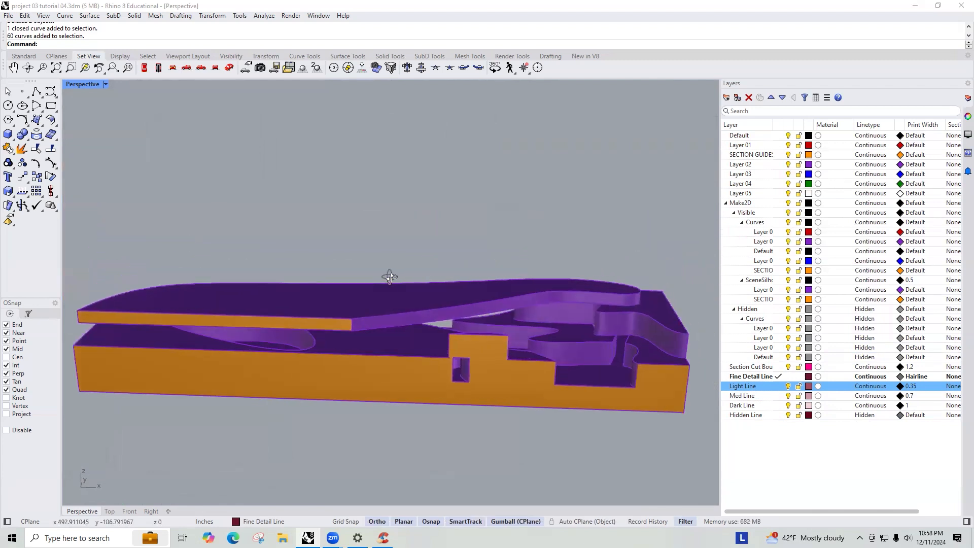
{"action": "right_click_drag", "start_coordinate": [465, 275], "coordinate": [384, 224]}
{"action": "right_click_drag", "start_coordinate": [427, 258], "coordinate": [357, 306]}
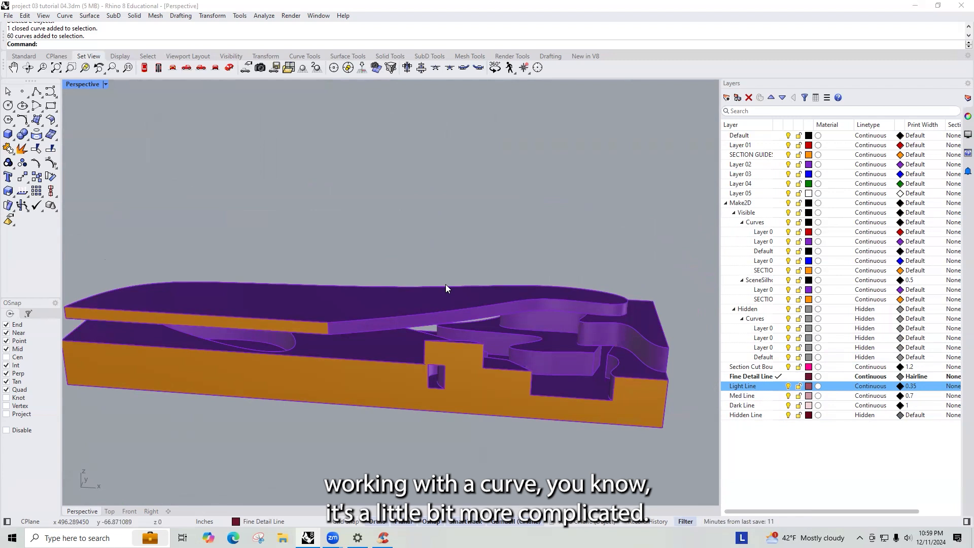
{"action": "left_click", "coordinate": [414, 309]}
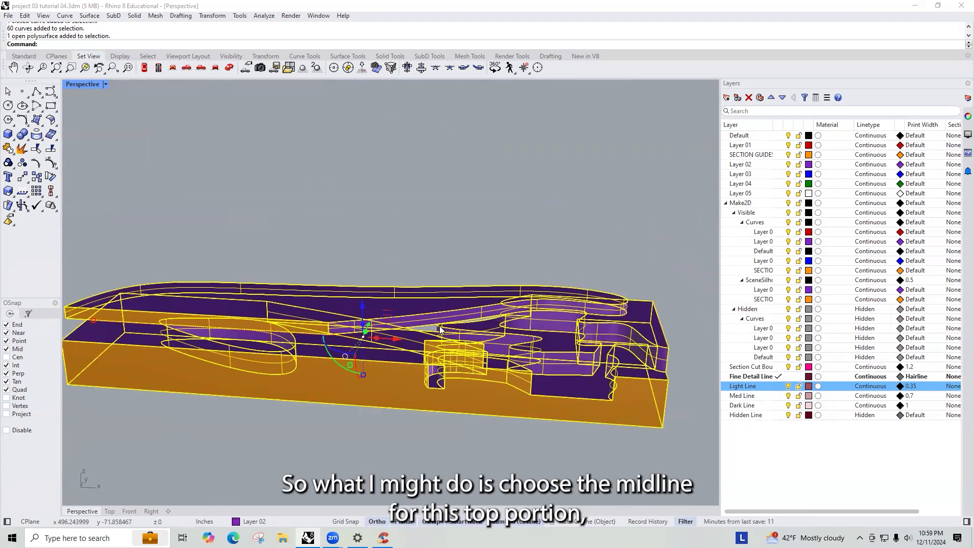
{"action": "left_click", "coordinate": [470, 242]}
{"action": "right_click_drag", "start_coordinate": [470, 242], "coordinate": [522, 269]}
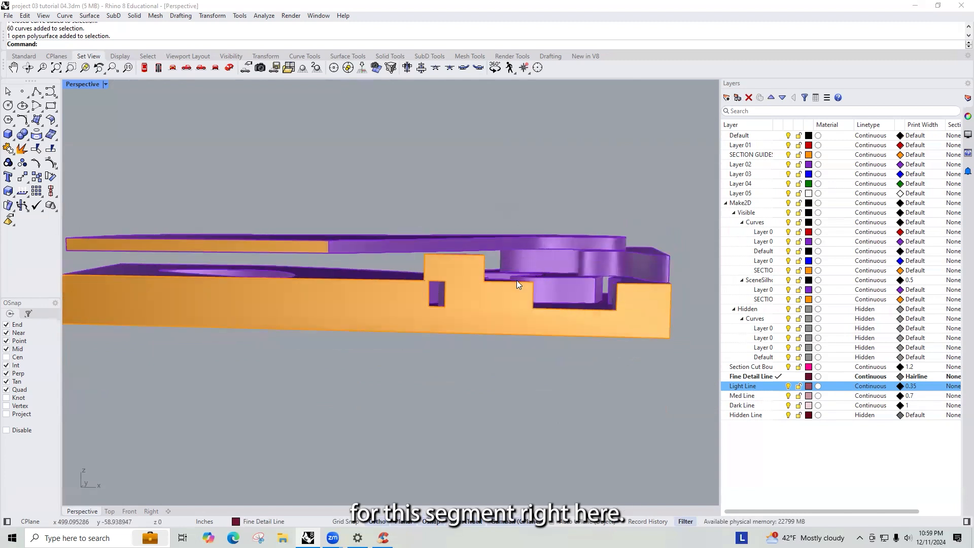
{"action": "right_click_drag", "start_coordinate": [590, 261], "coordinate": [225, 211]}
{"action": "scroll", "coordinate": [169, 187], "scroll_direction": "up", "scroll_amount": 5}
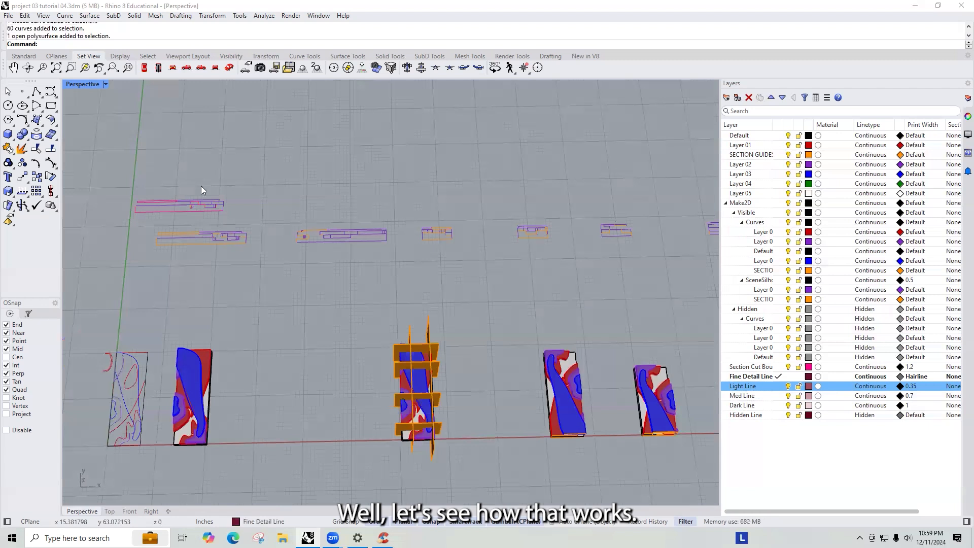
- Zoom the Top view to the section drawing, make Med Line the current layer, and trace the top strip as a closed polyline
{"action": "scroll", "coordinate": [117, 221], "scroll_direction": "up", "scroll_amount": 2}
{"action": "left_click", "coordinate": [118, 221]}
{"action": "key", "text": "ctrl+Tab"}
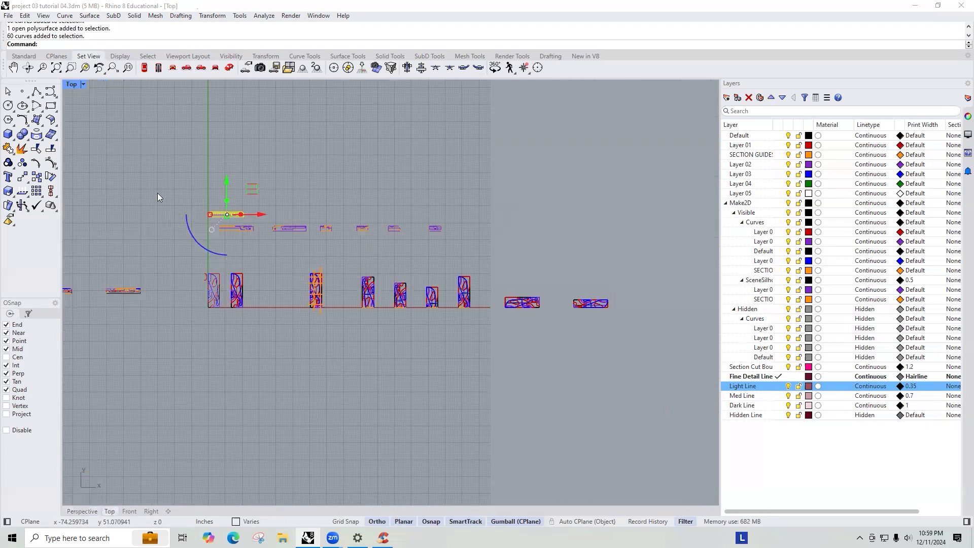
{"action": "type", "text": "z"}
{"action": "key", "text": "Return"}
{"action": "type", "text": "s"}
{"action": "key", "text": "Return"}
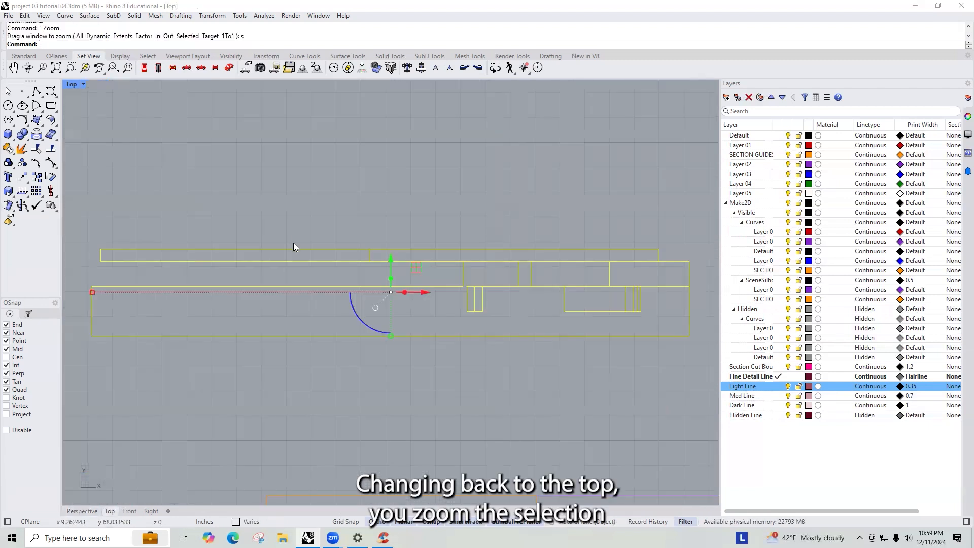
{"action": "left_click", "coordinate": [417, 192]}
{"action": "left_click", "coordinate": [398, 249]}
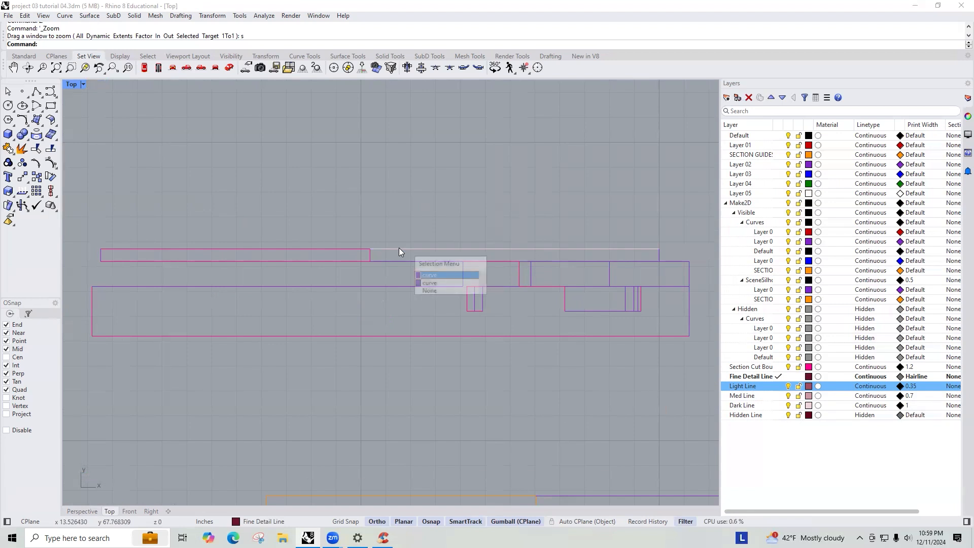
{"action": "key", "text": "Escape"}
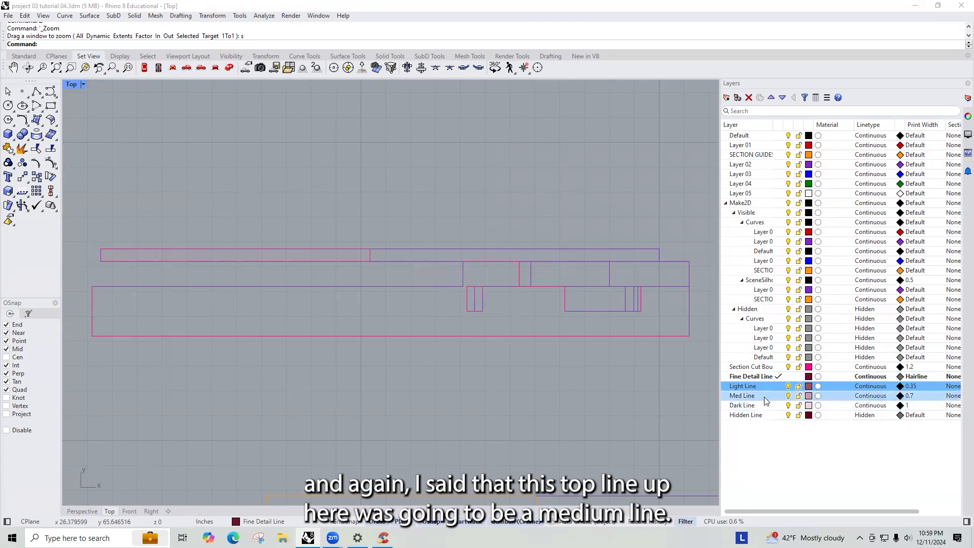
{"action": "left_click", "coordinate": [778, 397]}
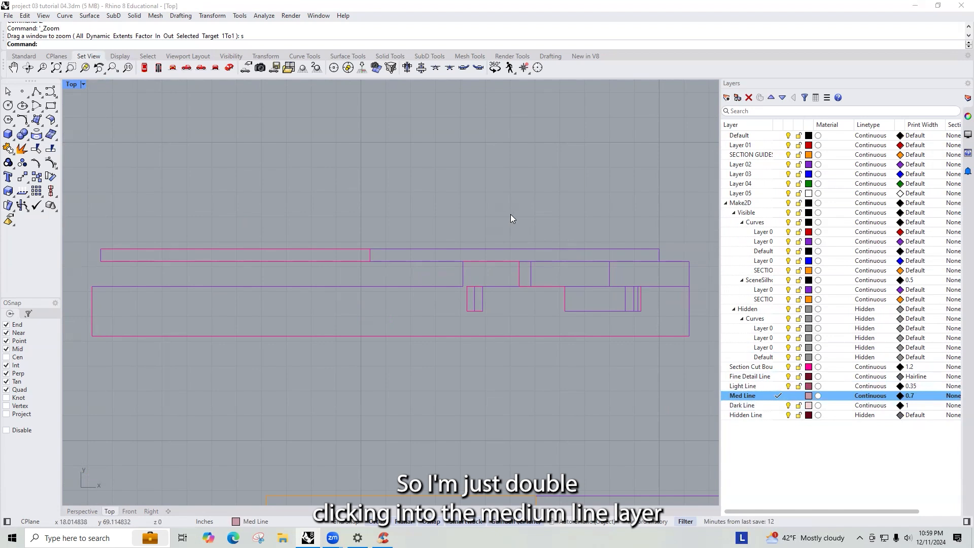
{"action": "key", "text": "Return"}
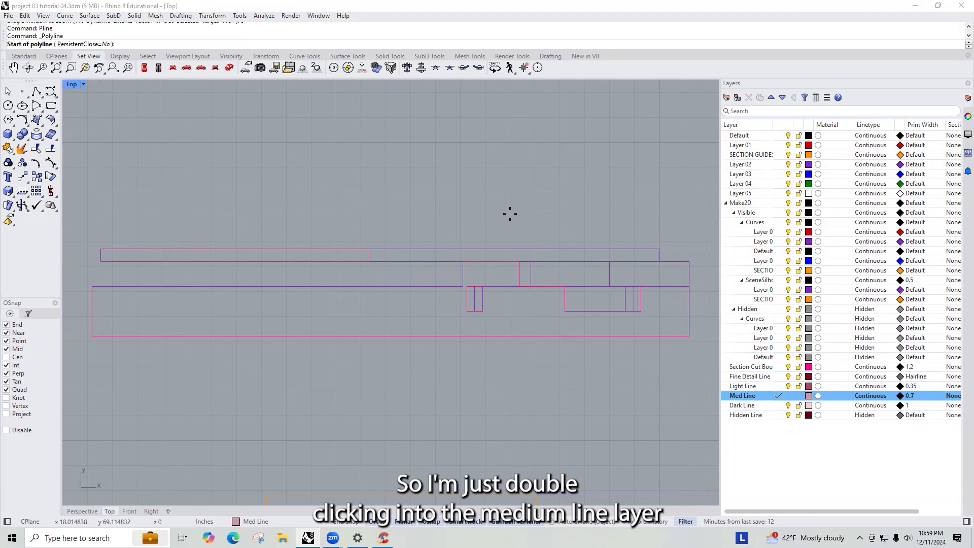
{"action": "left_click", "coordinate": [370, 249]}
{"action": "left_click", "coordinate": [659, 248]}
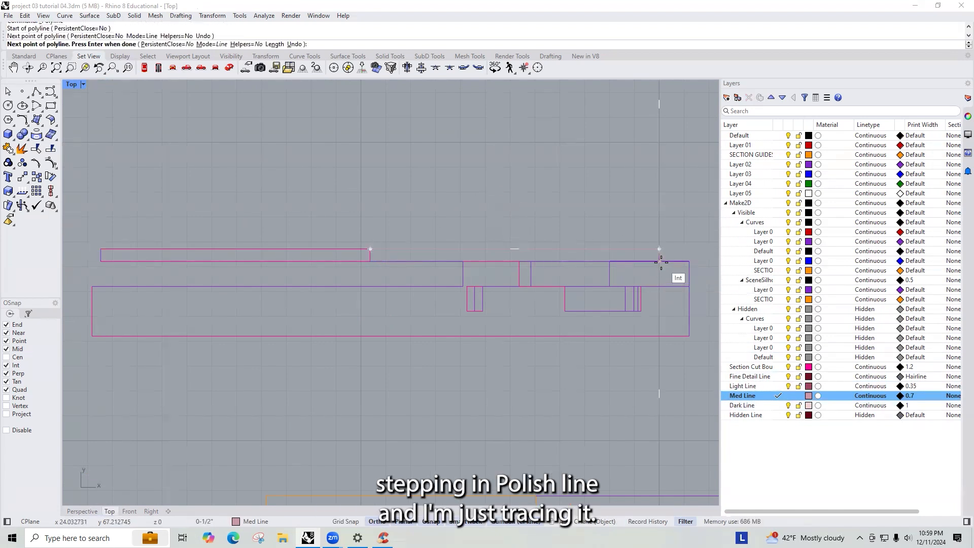
{"action": "left_click", "coordinate": [659, 261]}
{"action": "left_click", "coordinate": [371, 261]}
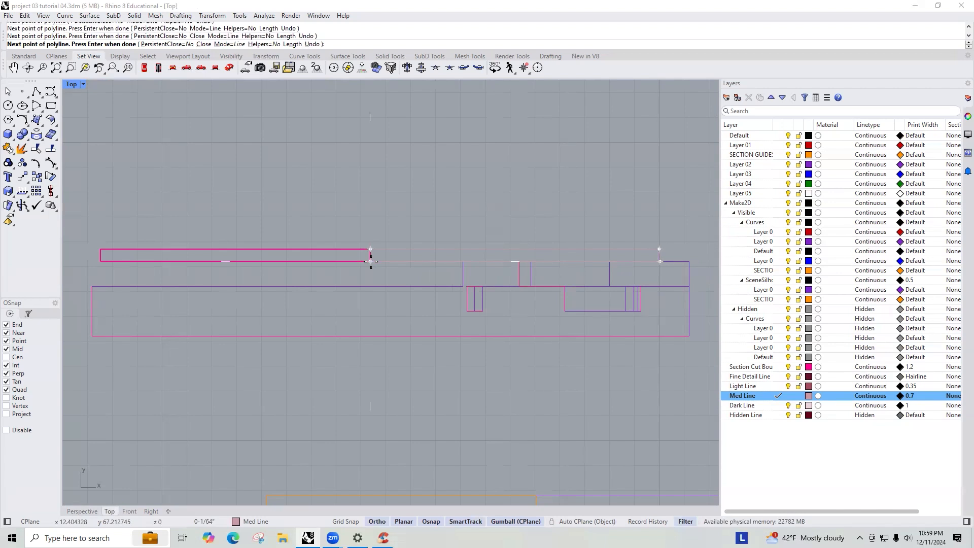
{"action": "left_click", "coordinate": [371, 249]}
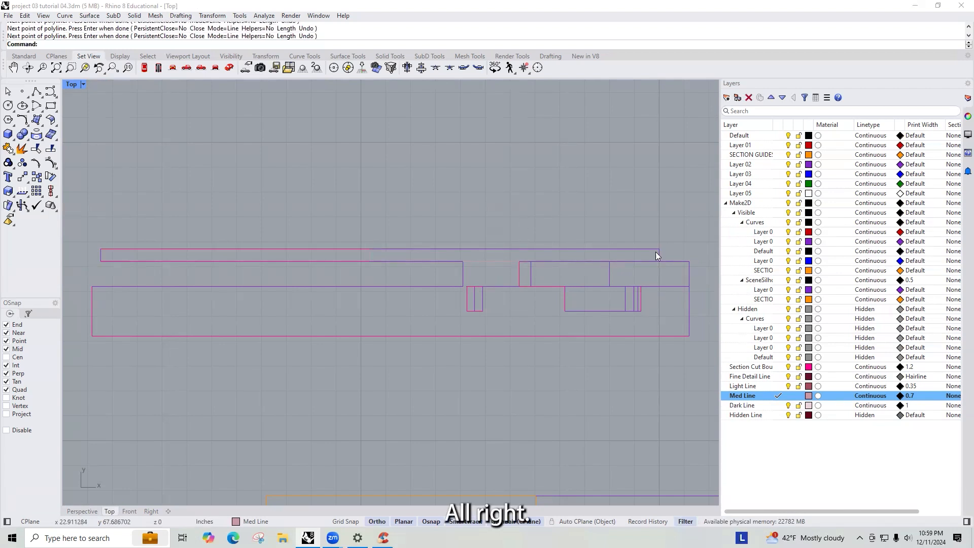
- Make Light Line the current layer
{"action": "left_click", "coordinate": [788, 242]}
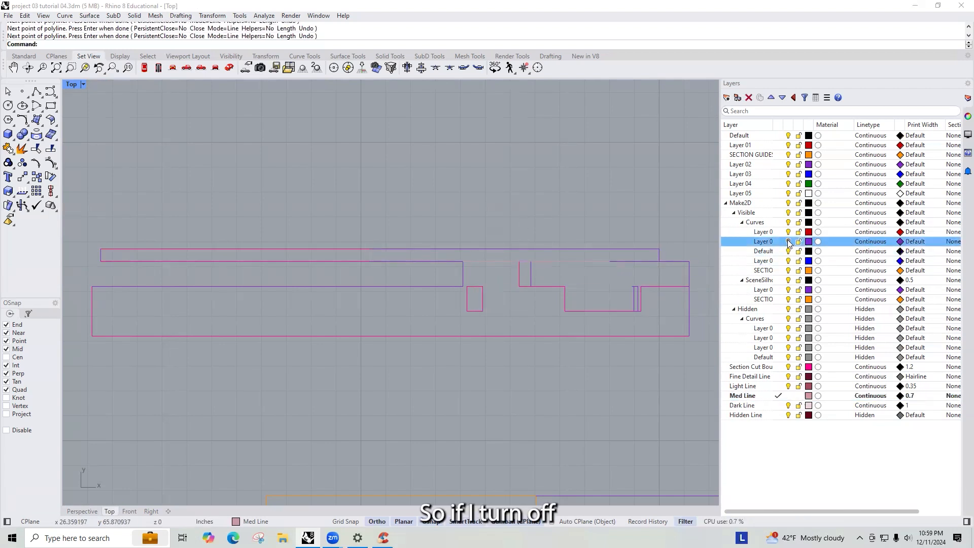
{"action": "left_click", "coordinate": [789, 289]}
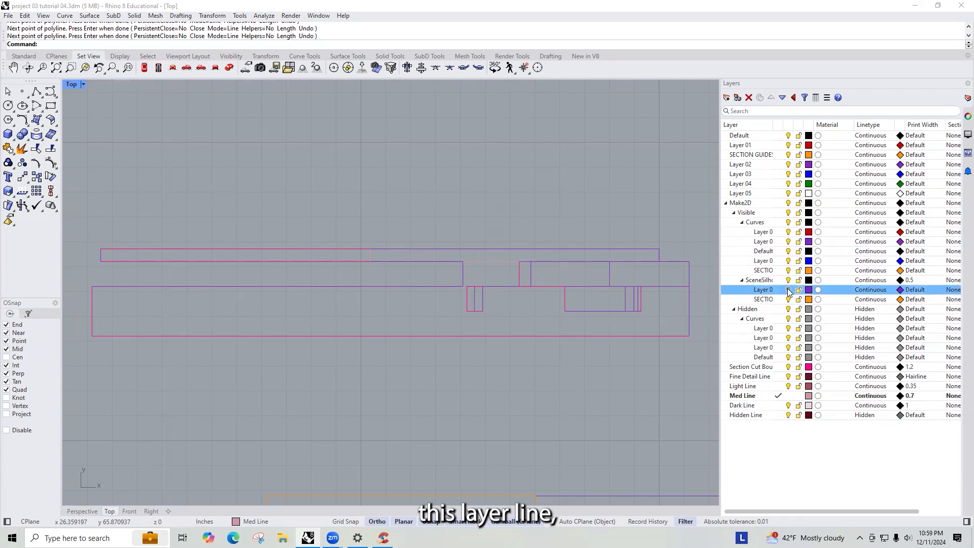
{"action": "left_click", "coordinate": [789, 168]}
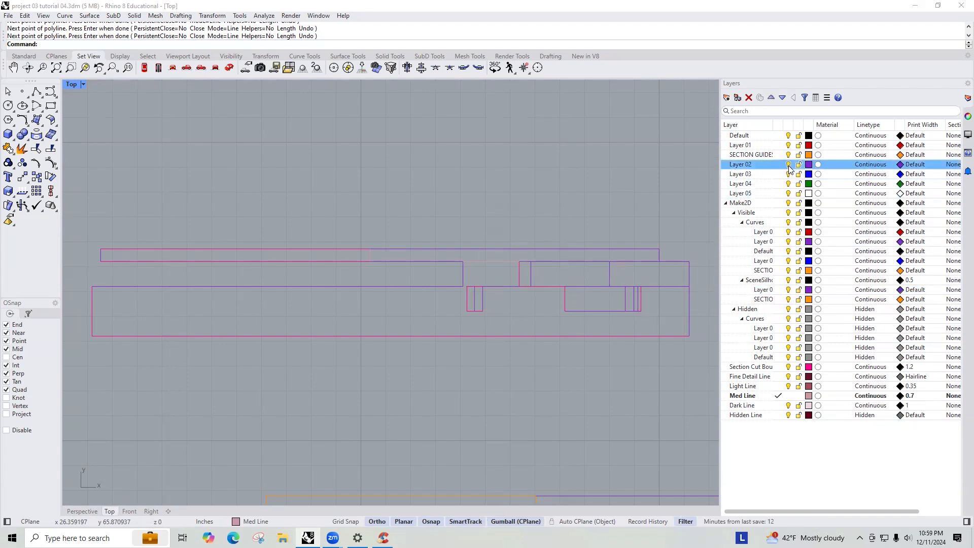
{"action": "left_click", "coordinate": [790, 243]}
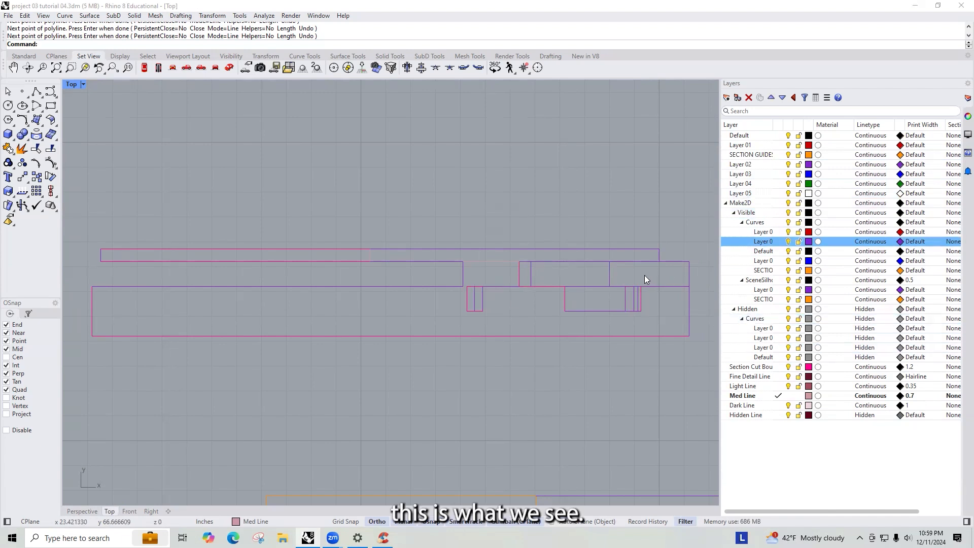
{"action": "left_click", "coordinate": [780, 386]}
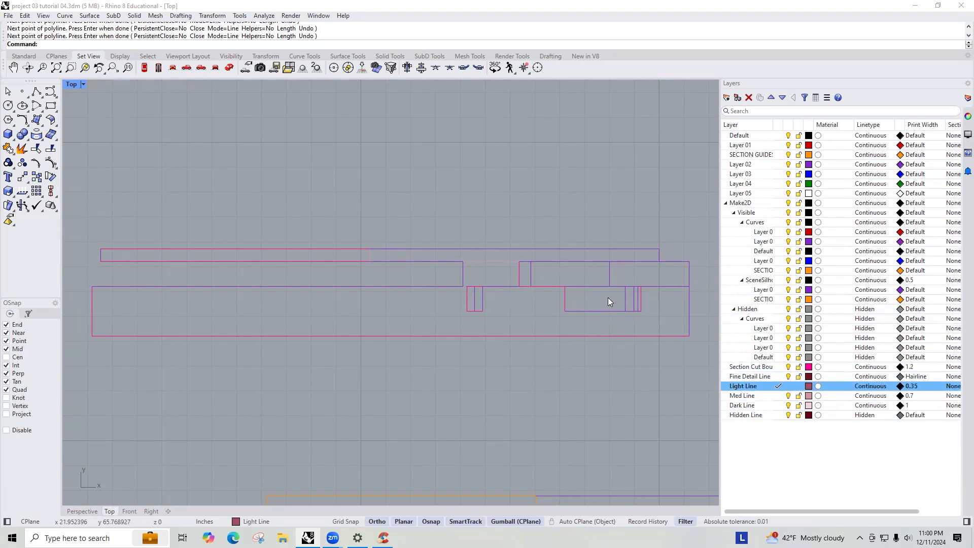
{"action": "key", "text": "Return"}
{"action": "key", "text": "Escape"}
- Switch between views and orbit the 3D site model to examine which edges should get medium lines
{"action": "type", "text": "Pline"}
{"action": "key", "text": "Return"}
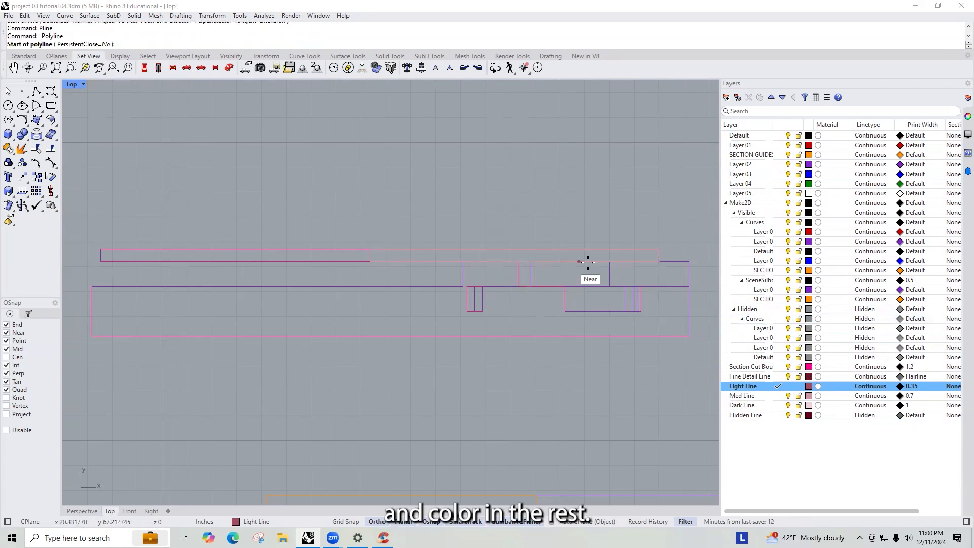
{"action": "scroll", "coordinate": [391, 278], "scroll_direction": "down", "scroll_amount": 6}
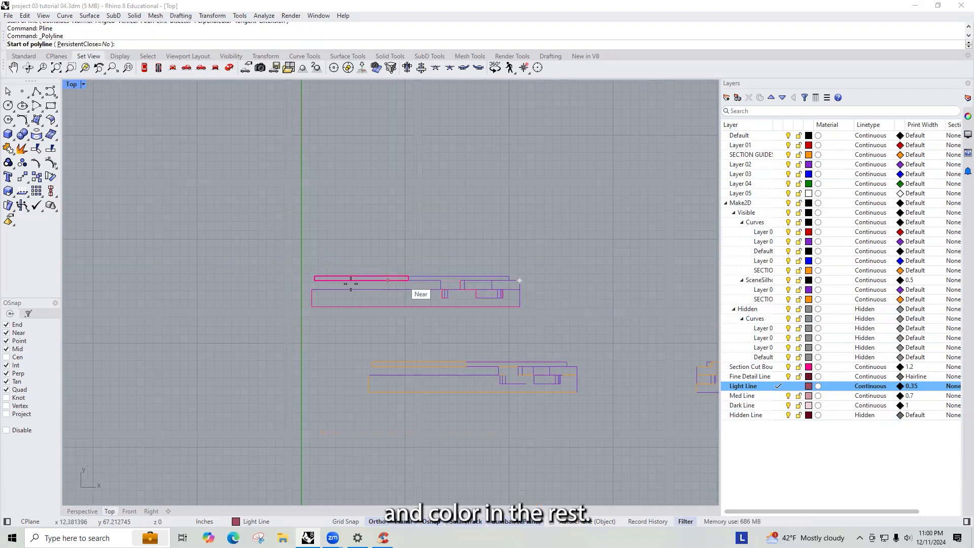
{"action": "key", "text": "ctrl+F2"}
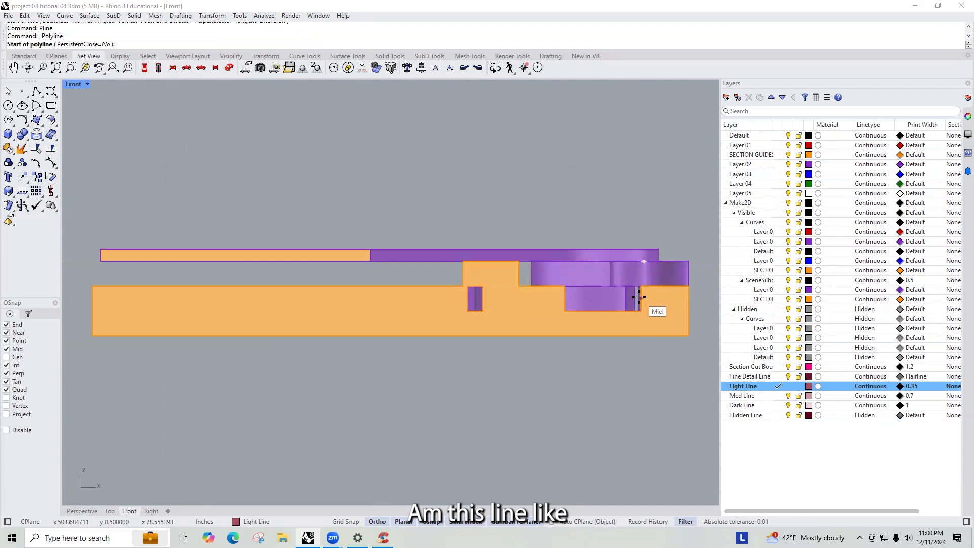
{"action": "key", "text": "ctrl+F3"}
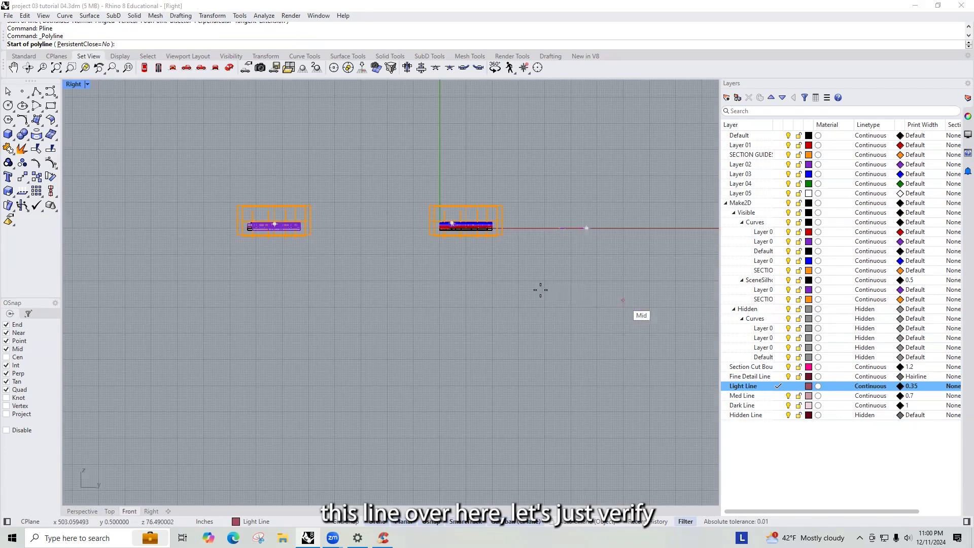
{"action": "key", "text": "ctrl+F4"}
{"action": "scroll", "coordinate": [502, 291], "scroll_direction": "down", "scroll_amount": 5}
{"action": "scroll", "coordinate": [353, 223], "scroll_direction": "down", "scroll_amount": 7}
{"action": "right_click_drag", "start_coordinate": [247, 222], "coordinate": [275, 429]}
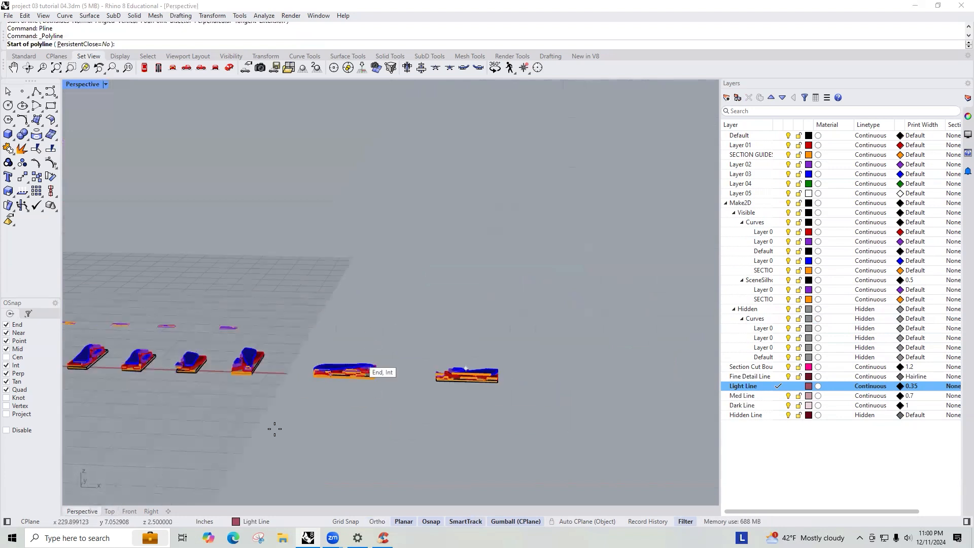
{"action": "scroll", "coordinate": [350, 367], "scroll_direction": "up", "scroll_amount": 8}
{"action": "key", "text": "Escape"}
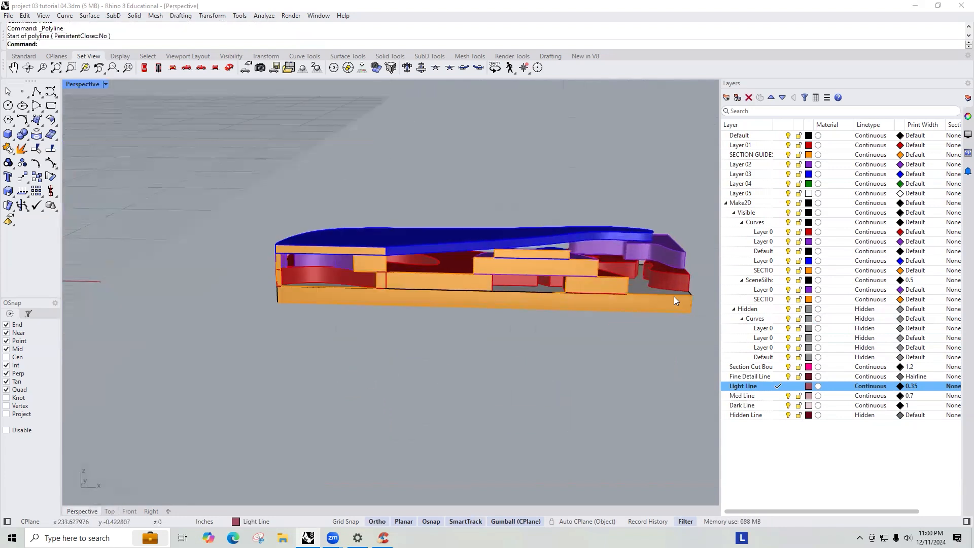
{"action": "scroll", "coordinate": [674, 272], "scroll_direction": "up", "scroll_amount": 3}
{"action": "scroll", "coordinate": [430, 284], "scroll_direction": "down", "scroll_amount": 4}
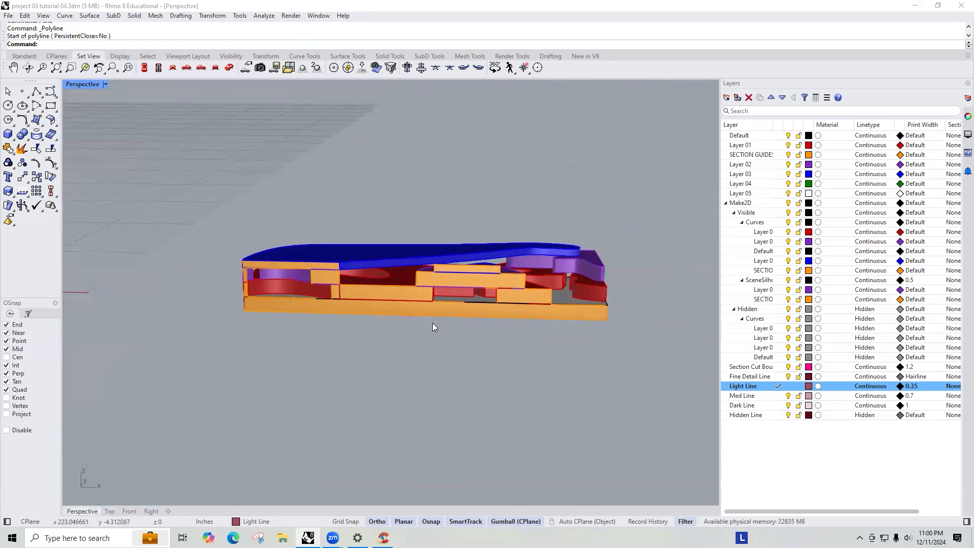
{"action": "scroll", "coordinate": [456, 305], "scroll_direction": "down", "scroll_amount": 10}
{"action": "scroll", "coordinate": [600, 307], "scroll_direction": "up", "scroll_amount": 3}
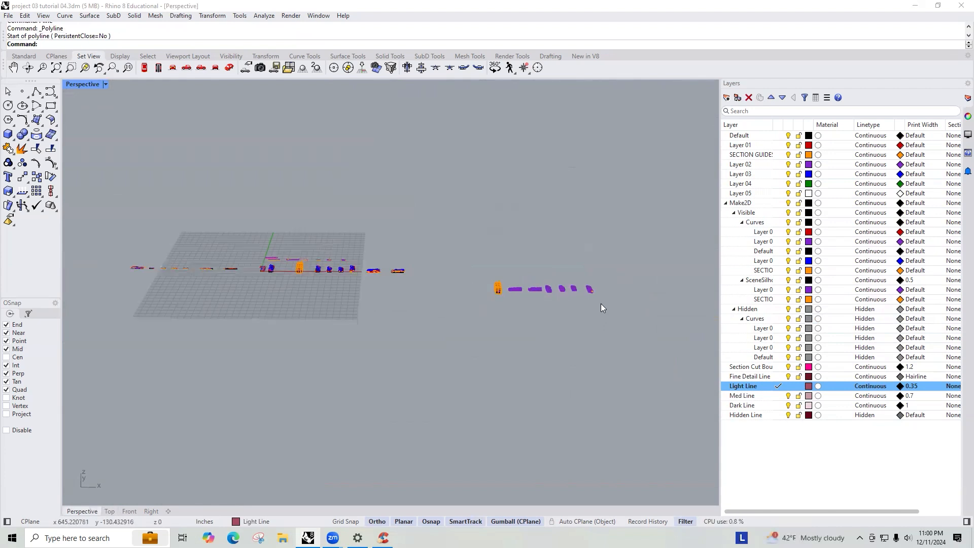
{"action": "scroll", "coordinate": [602, 307], "scroll_direction": "up", "scroll_amount": 6}
{"action": "scroll", "coordinate": [256, 325], "scroll_direction": "up", "scroll_amount": 6}
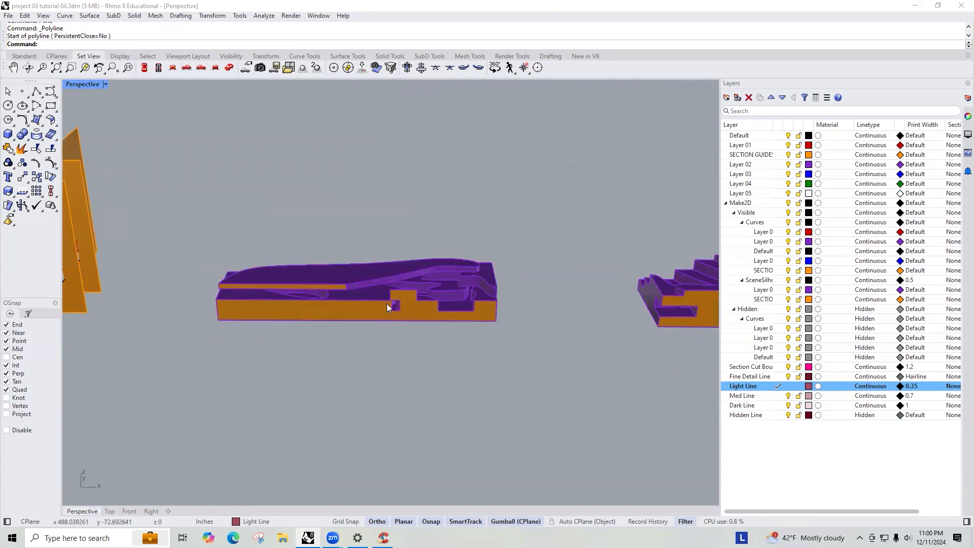
{"action": "scroll", "coordinate": [454, 325], "scroll_direction": "down", "scroll_amount": 8}
{"action": "right_click_drag", "start_coordinate": [454, 326], "coordinate": [448, 295]}
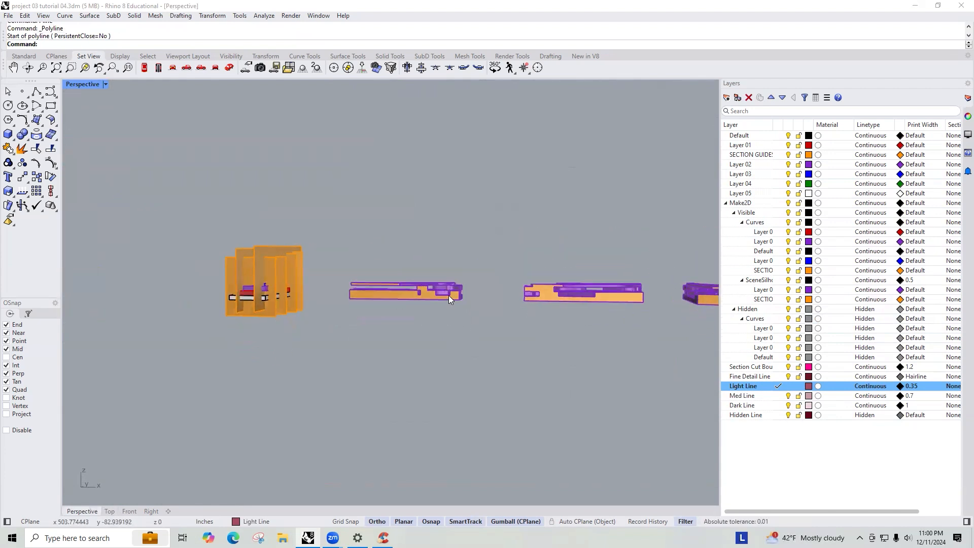
{"action": "scroll", "coordinate": [449, 295], "scroll_direction": "up", "scroll_amount": 6}
{"action": "scroll", "coordinate": [448, 296], "scroll_direction": "up", "scroll_amount": 10}
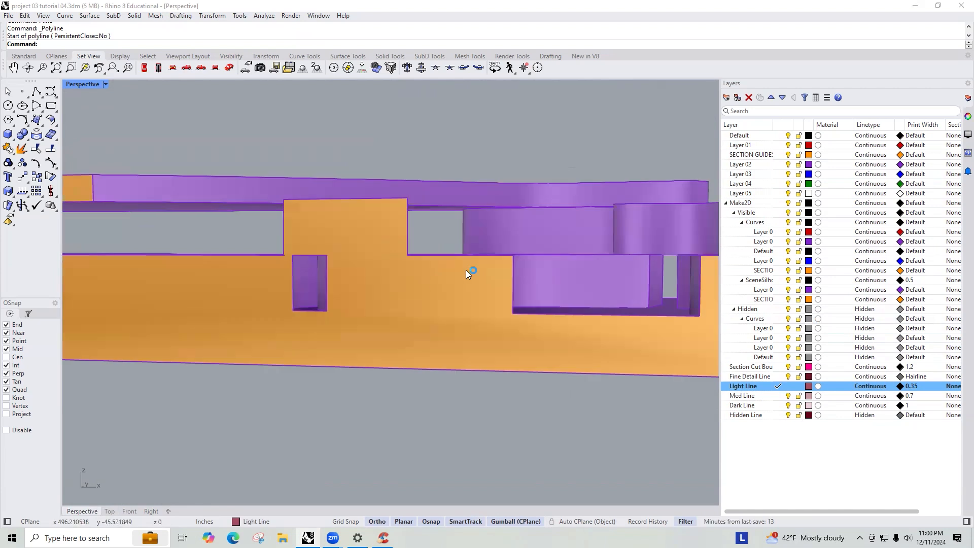
{"action": "right_click_drag", "start_coordinate": [443, 261], "coordinate": [458, 273]}
{"action": "right_click_drag", "start_coordinate": [455, 274], "coordinate": [486, 337]}
{"action": "left_click", "coordinate": [485, 337]}
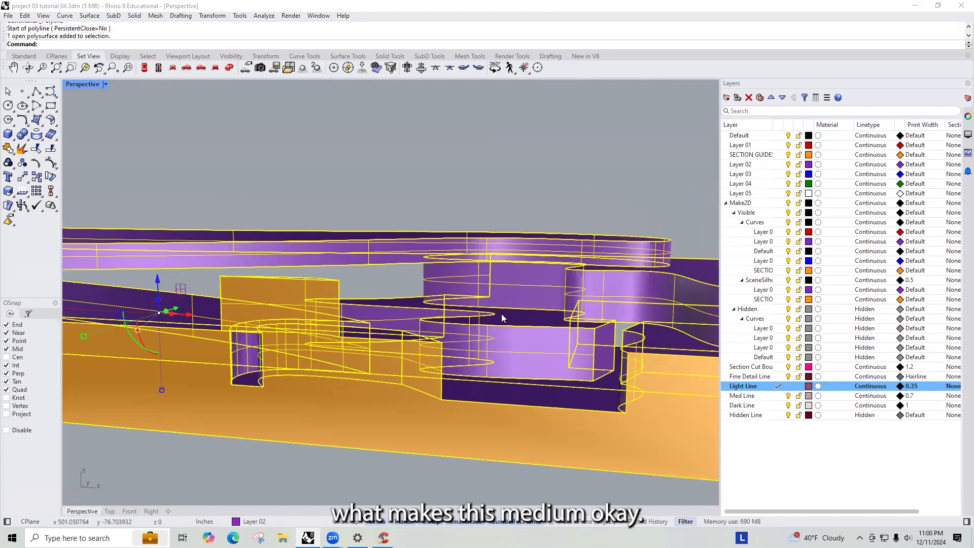
{"action": "scroll", "coordinate": [495, 314], "scroll_direction": "down", "scroll_amount": 5}
{"action": "key", "text": "Escape"}
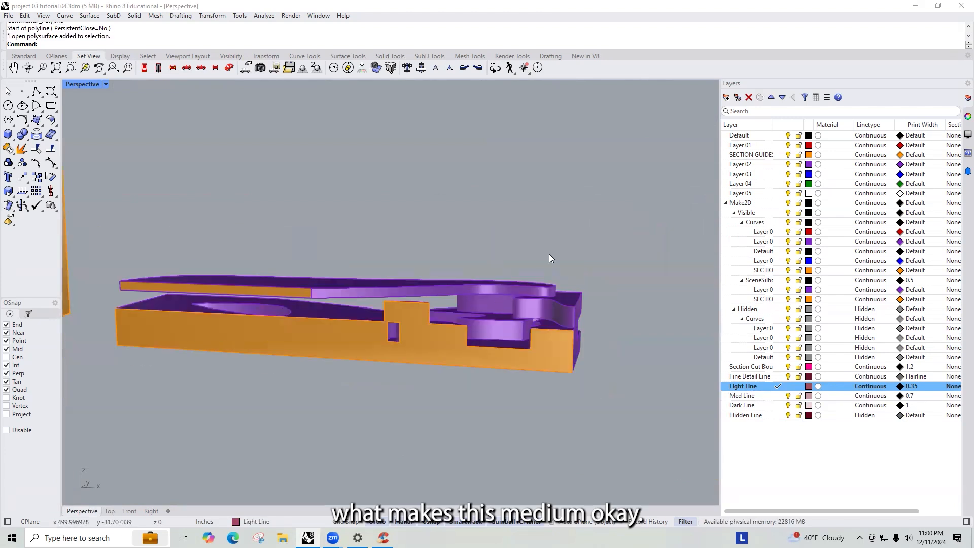
{"action": "scroll", "coordinate": [542, 311], "scroll_direction": "down", "scroll_amount": 15}
{"action": "right_click_drag", "start_coordinate": [359, 257], "coordinate": [448, 287]}
{"action": "scroll", "coordinate": [325, 222], "scroll_direction": "down", "scroll_amount": 6}
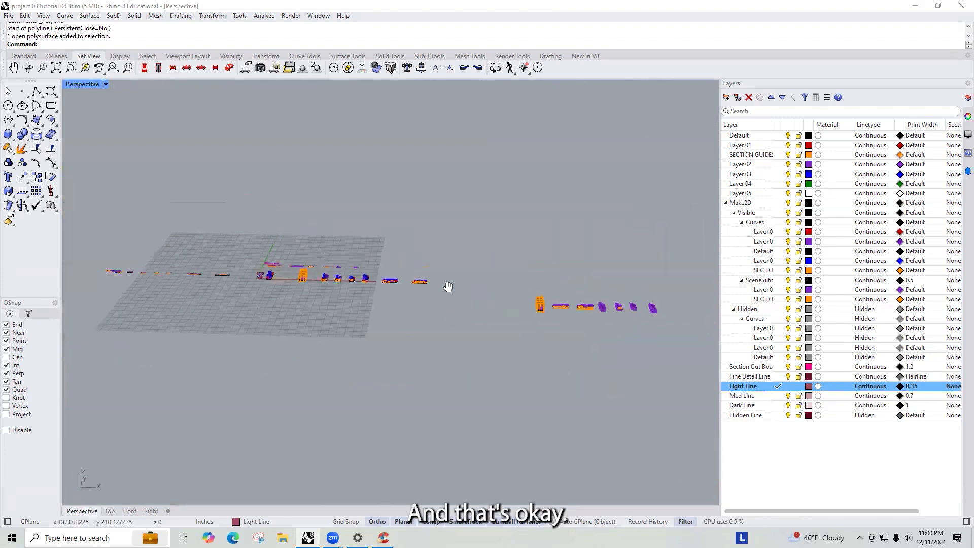
{"action": "scroll", "coordinate": [336, 264], "scroll_direction": "up", "scroll_amount": 10}
- Zoom the Top view to the section drawing and draw a rectangle on the Light Line layer over the raised middle block
{"action": "left_click", "coordinate": [425, 365]}
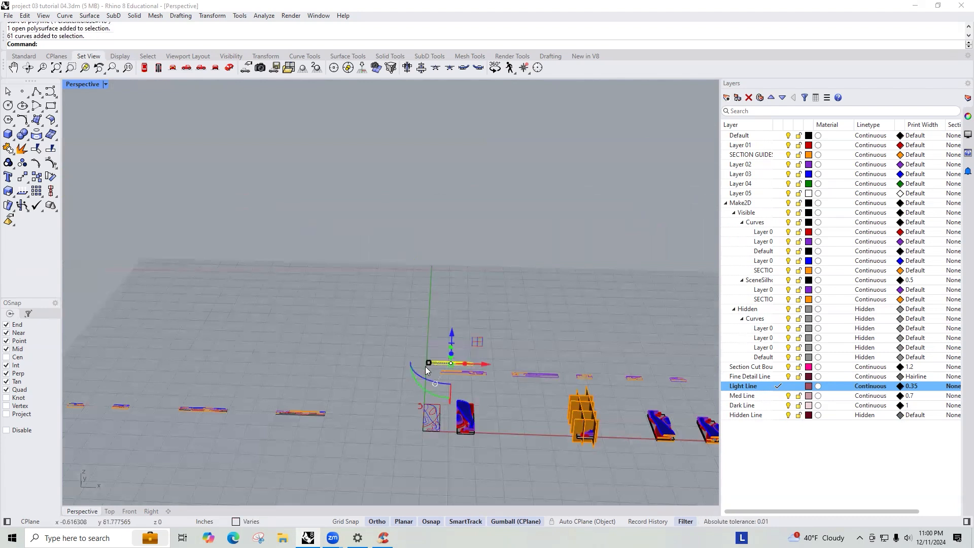
{"action": "key", "text": "ctrl+F1"}
{"action": "type", "text": "Z"}
{"action": "key", "text": "Return"}
{"action": "type", "text": "s"}
{"action": "key", "text": "Return"}
{"action": "key", "text": "Escape"}
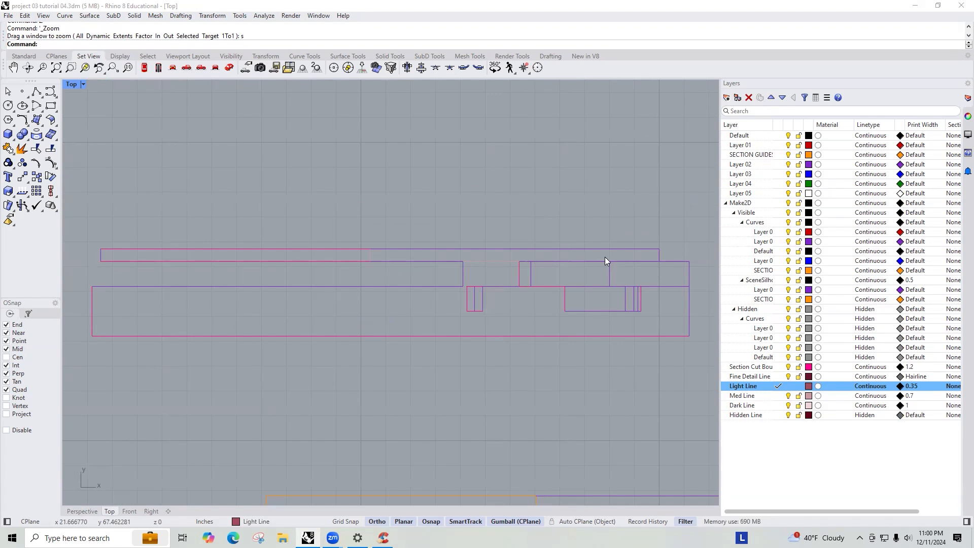
{"action": "type", "text": "Re"}
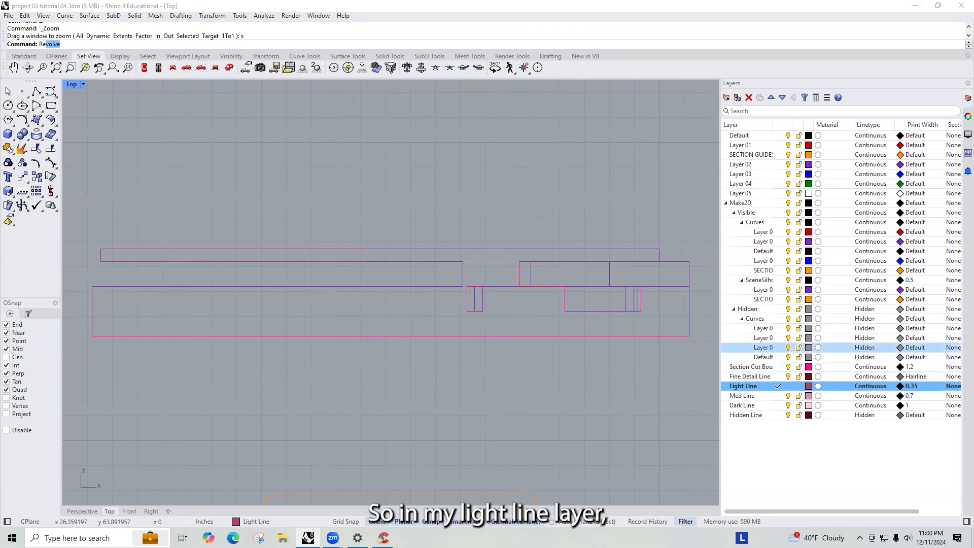
{"action": "type", "text": "c"}
{"action": "key", "text": "Return"}
{"action": "scroll", "coordinate": [556, 292], "scroll_direction": "up", "scroll_amount": 3}
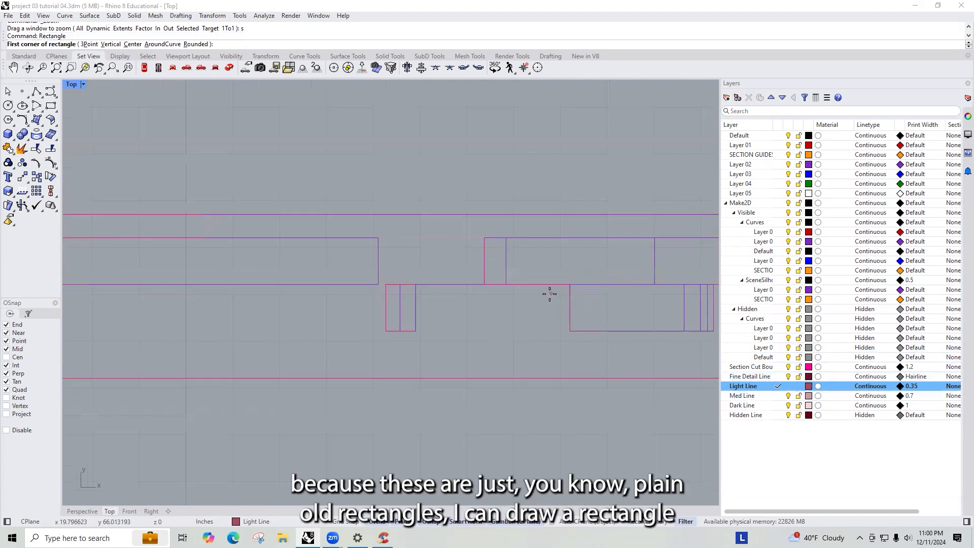
{"action": "left_click", "coordinate": [507, 285]}
{"action": "scroll", "coordinate": [478, 284], "scroll_direction": "down", "scroll_amount": 3}
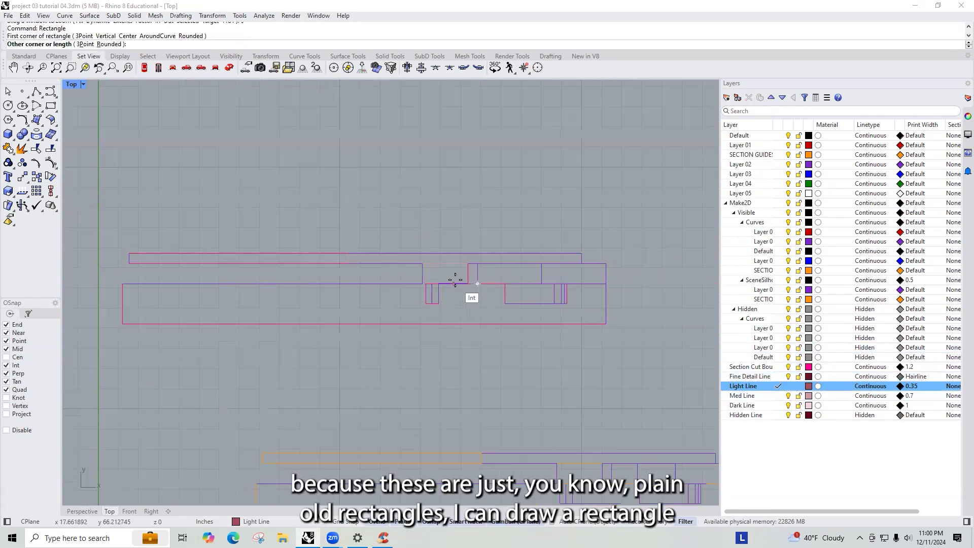
{"action": "left_click", "coordinate": [547, 265]}
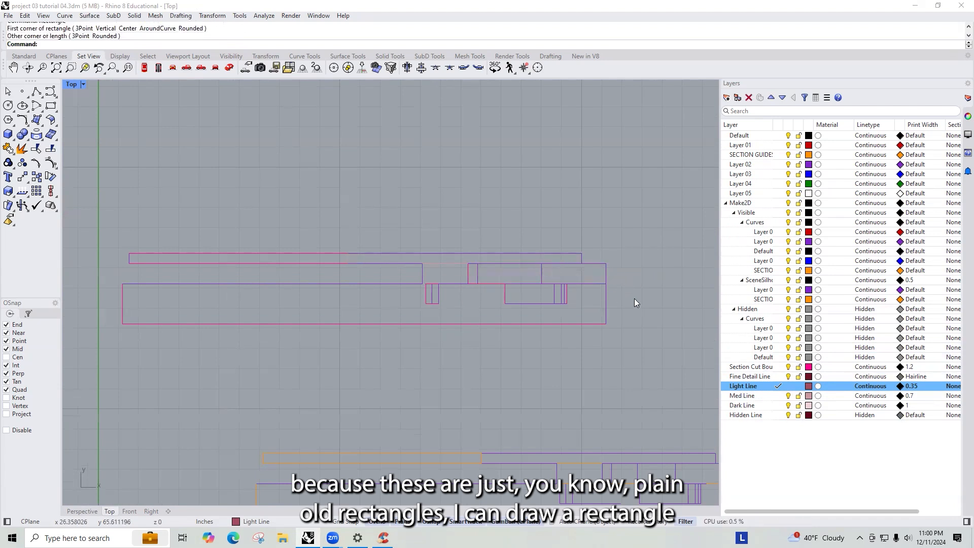
- Make Med Line current and draw a rectangle over the adjacent block to its right
{"action": "left_click", "coordinate": [771, 398]}
{"action": "key", "text": "Return"}
{"action": "left_click", "coordinate": [545, 262]}
{"action": "left_click", "coordinate": [606, 283]}
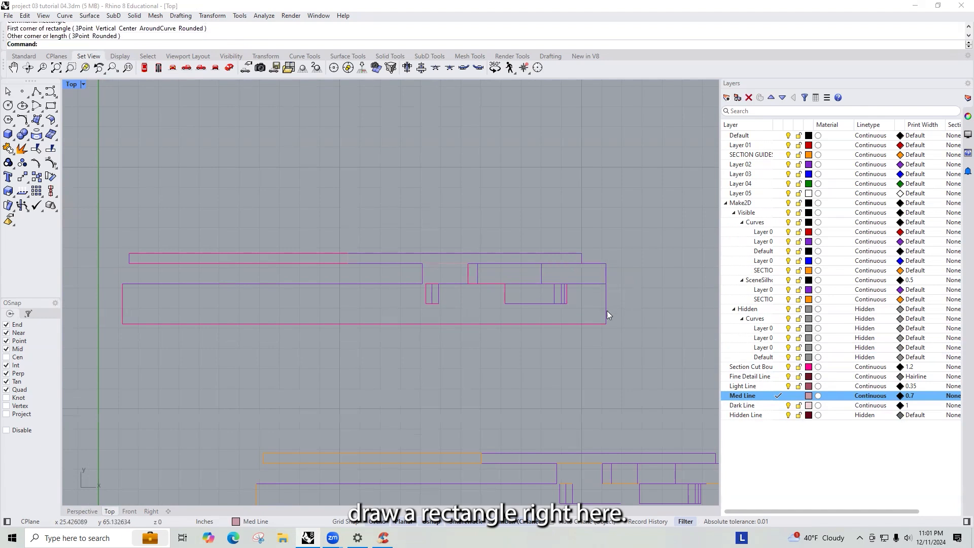
- Make Fine Detail Line the current layer and move the five detail curves inside the lower block onto it
{"action": "scroll", "coordinate": [627, 315], "scroll_direction": "up", "scroll_amount": 4}
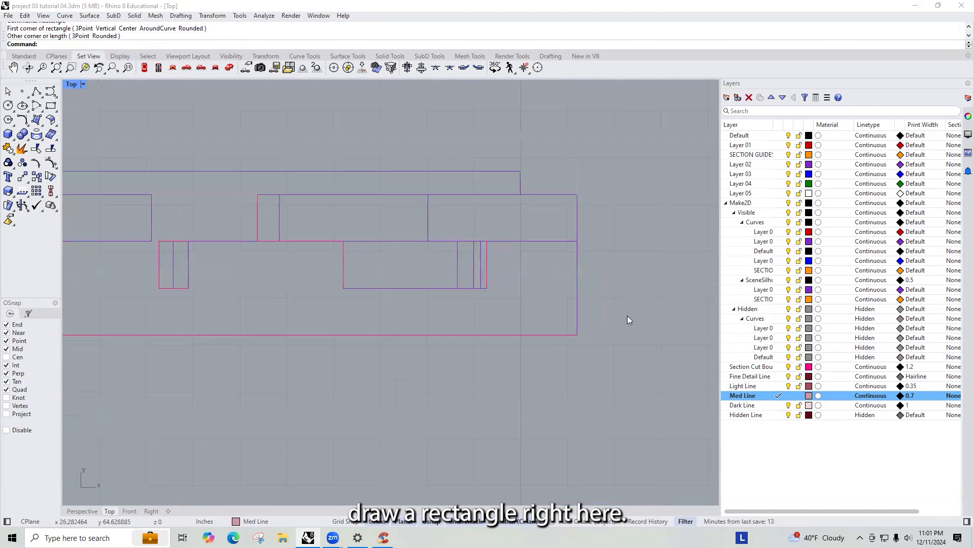
{"action": "left_click", "coordinate": [775, 377]}
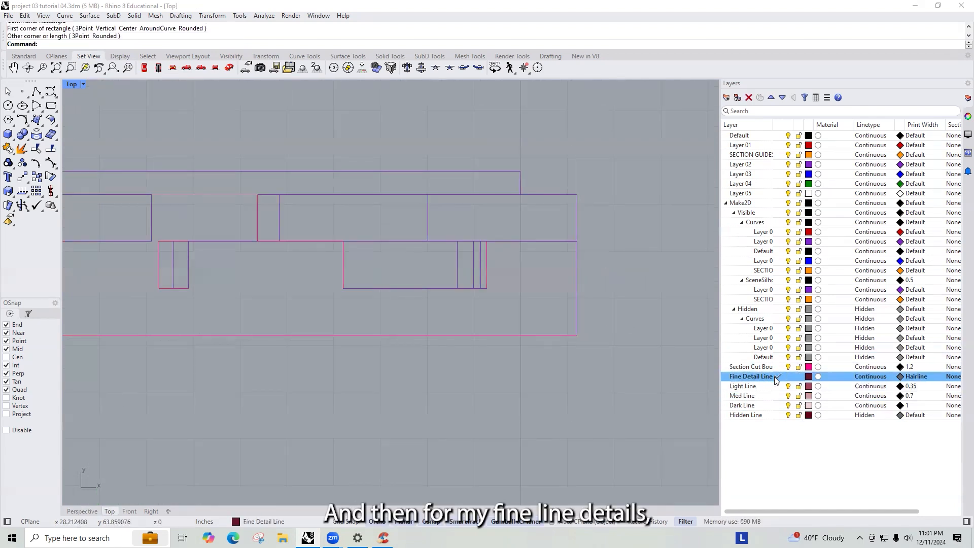
{"action": "scroll", "coordinate": [486, 288], "scroll_direction": "down", "scroll_amount": 6}
{"action": "scroll", "coordinate": [325, 270], "scroll_direction": "up", "scroll_amount": 6}
{"action": "scroll", "coordinate": [325, 270], "scroll_direction": "up", "scroll_amount": 3}
{"action": "scroll", "coordinate": [310, 283], "scroll_direction": "down", "scroll_amount": 5}
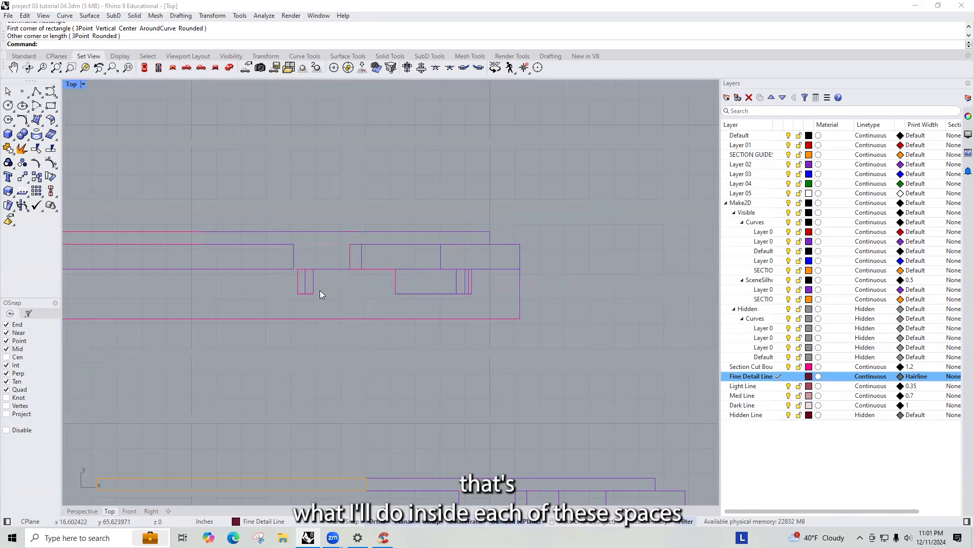
{"action": "scroll", "coordinate": [471, 281], "scroll_direction": "up", "scroll_amount": 6}
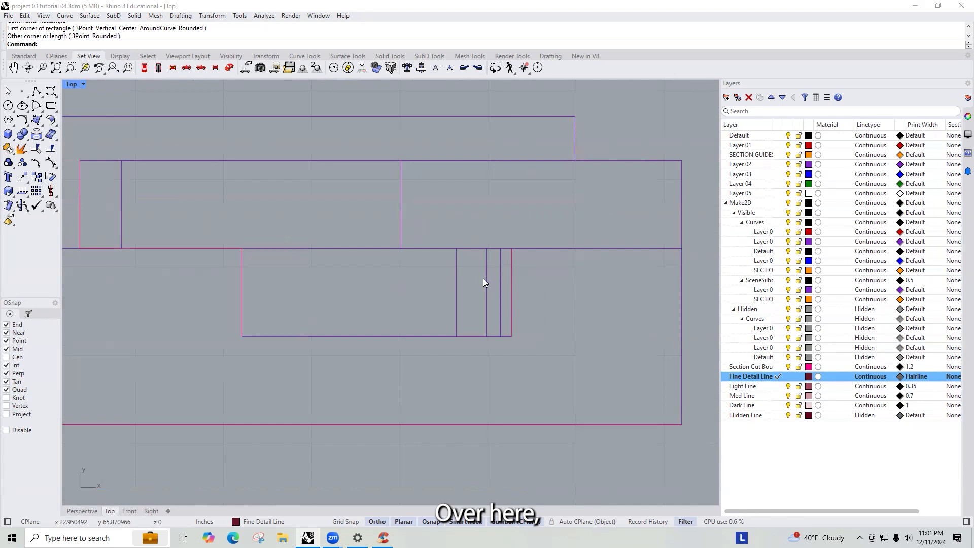
{"action": "left_click_drag", "start_coordinate": [503, 264], "coordinate": [448, 291]}
{"action": "right_click", "coordinate": [756, 387]}
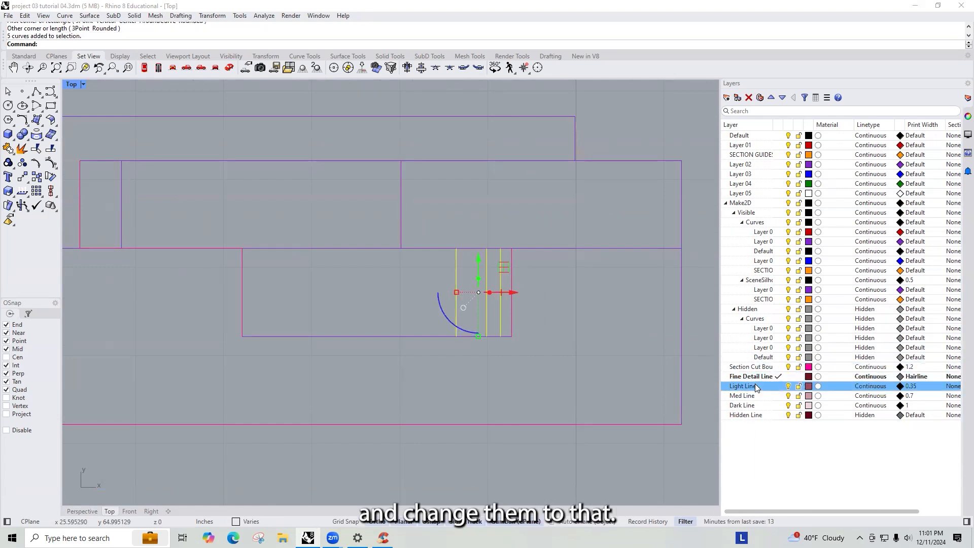
{"action": "right_click", "coordinate": [743, 387]}
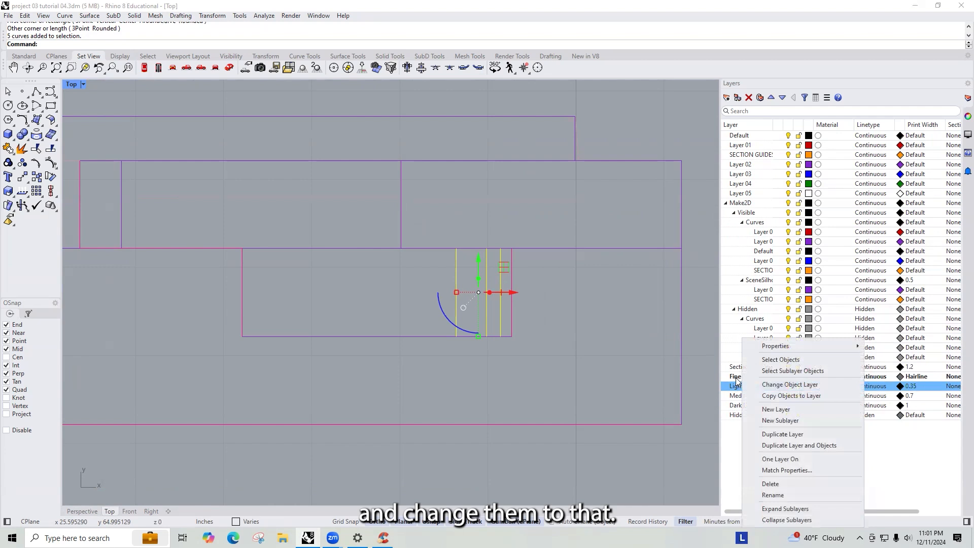
{"action": "left_click", "coordinate": [790, 385]}
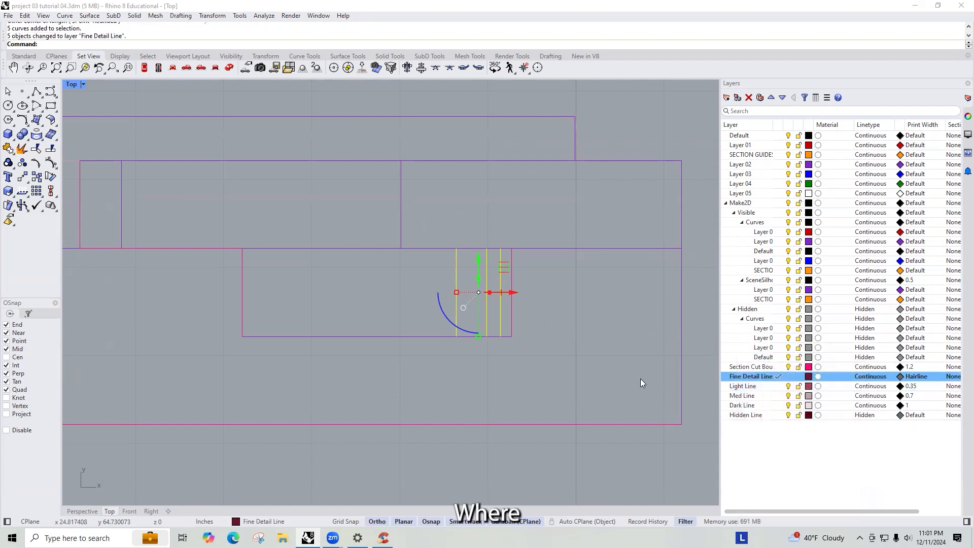
- Move the vertical curve in the small block near the section cut onto the Light Line layer
{"action": "left_click", "coordinate": [540, 343]}
{"action": "scroll", "coordinate": [540, 343], "scroll_direction": "down", "scroll_amount": 10}
{"action": "scroll", "coordinate": [349, 314], "scroll_direction": "up", "scroll_amount": 12}
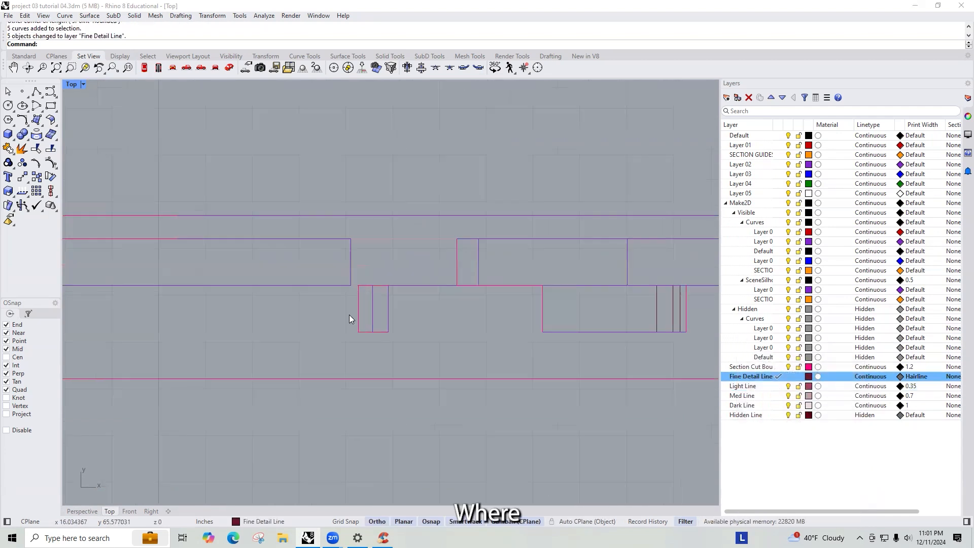
{"action": "left_click_drag", "start_coordinate": [382, 295], "coordinate": [382, 293]}
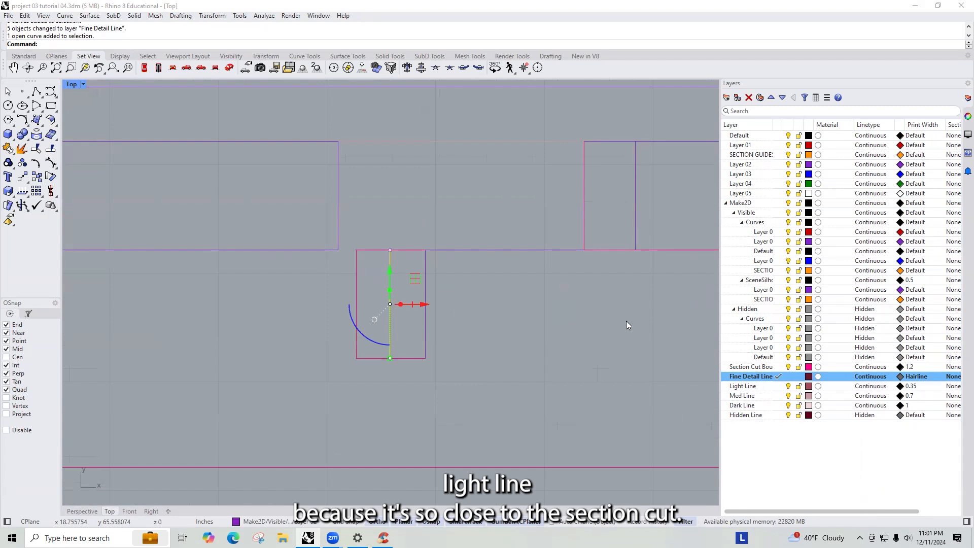
{"action": "right_click", "coordinate": [751, 386]}
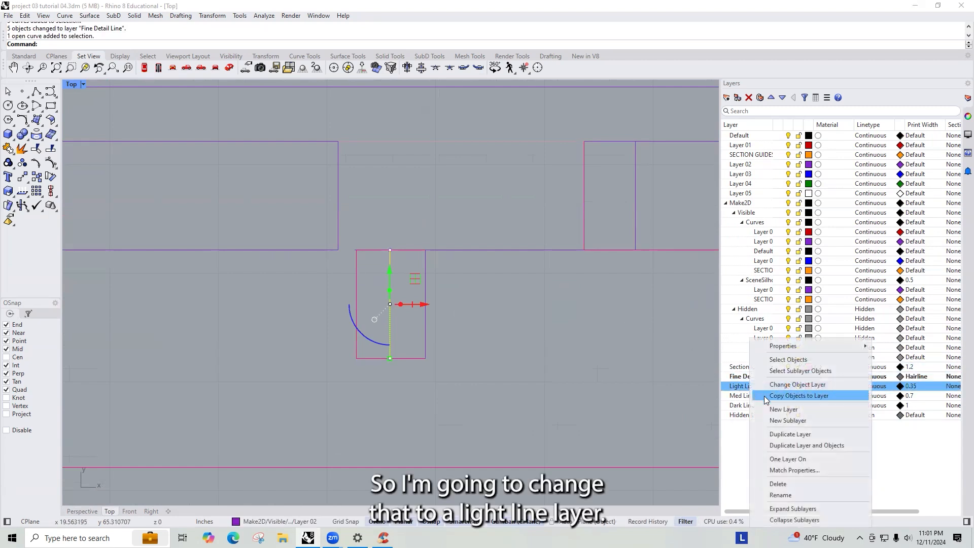
{"action": "left_click", "coordinate": [796, 384]}
- Select a curve in the upper block and check which layer it belongs to in its properties
{"action": "scroll", "coordinate": [525, 305], "scroll_direction": "down", "scroll_amount": 3}
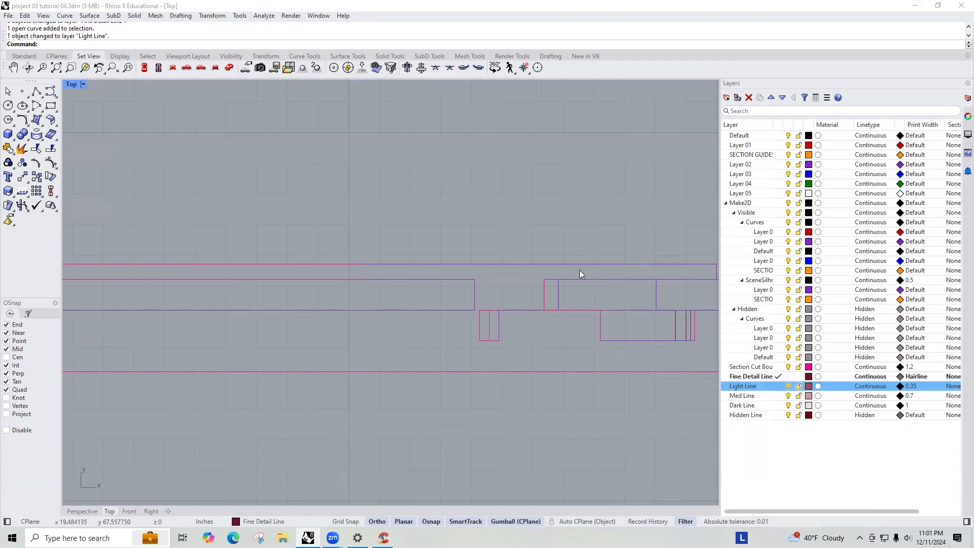
{"action": "scroll", "coordinate": [558, 294], "scroll_direction": "down", "scroll_amount": 4}
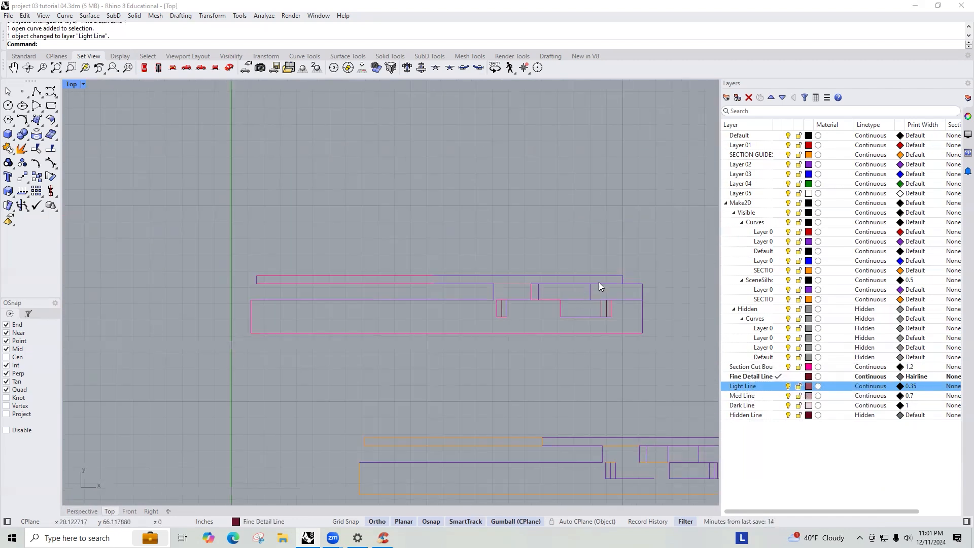
{"action": "scroll", "coordinate": [598, 283], "scroll_direction": "up", "scroll_amount": 4}
{"action": "left_click", "coordinate": [597, 284]}
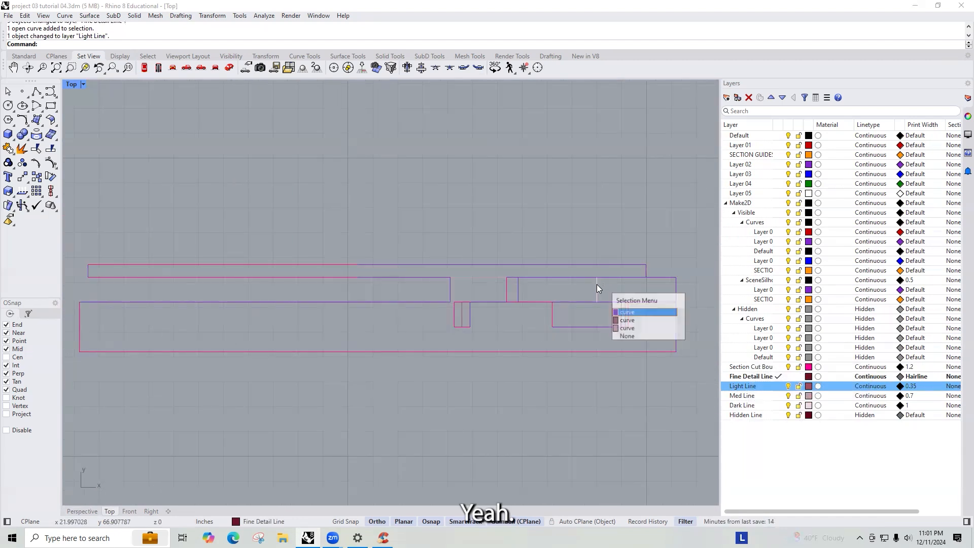
{"action": "left_click", "coordinate": [637, 314]}
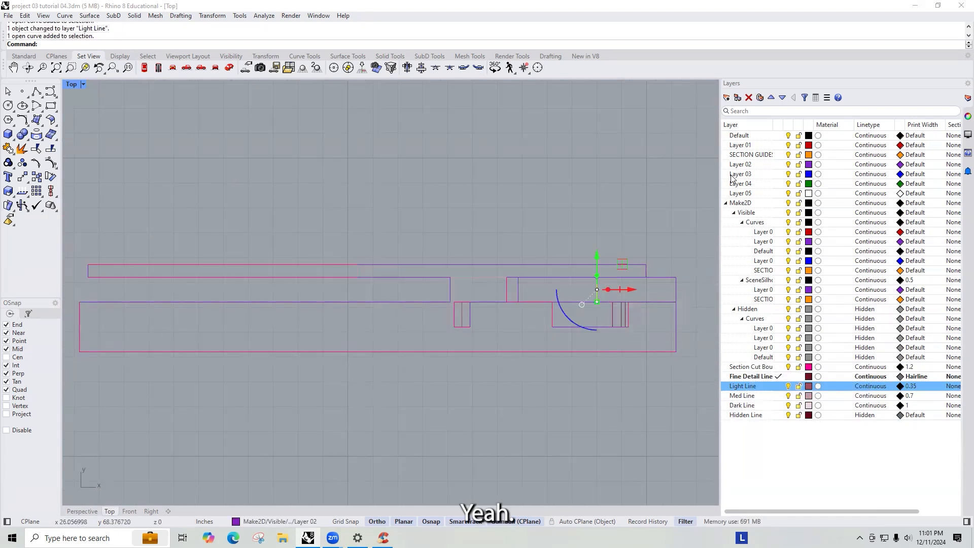
{"action": "left_click", "coordinate": [964, 117]}
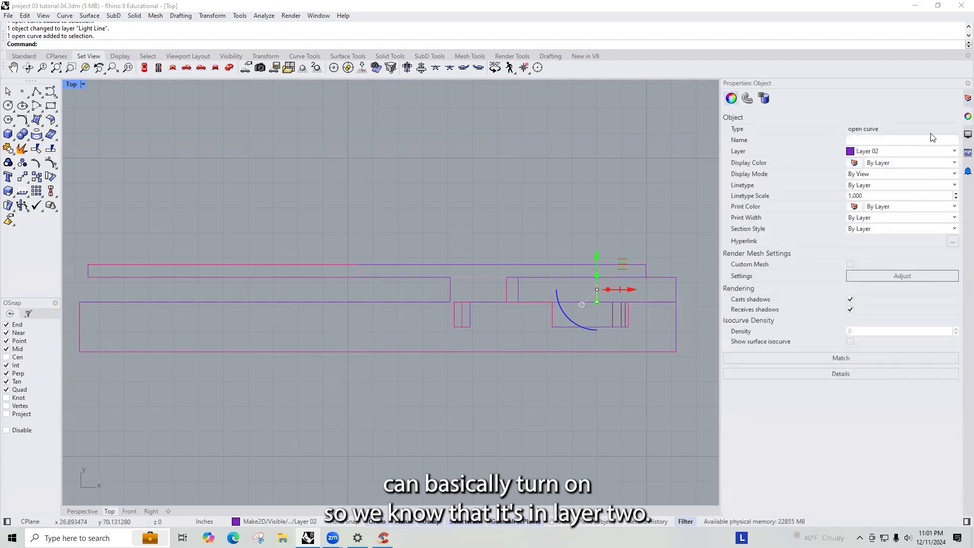
{"action": "left_click", "coordinate": [967, 98]}
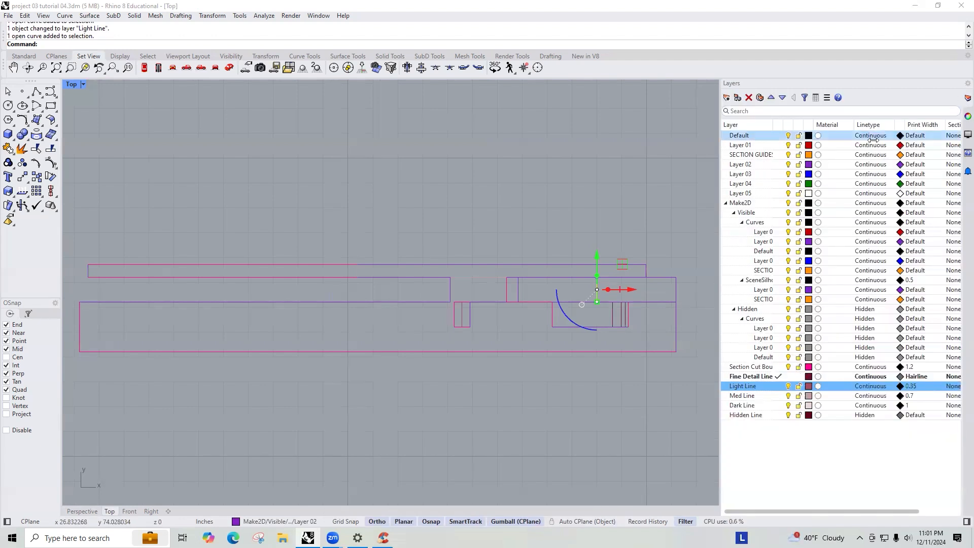
- Hide Layer 02 and its Make2D sublayers, then duplicate the remaining section curves upward
{"action": "left_click", "coordinate": [788, 164]}
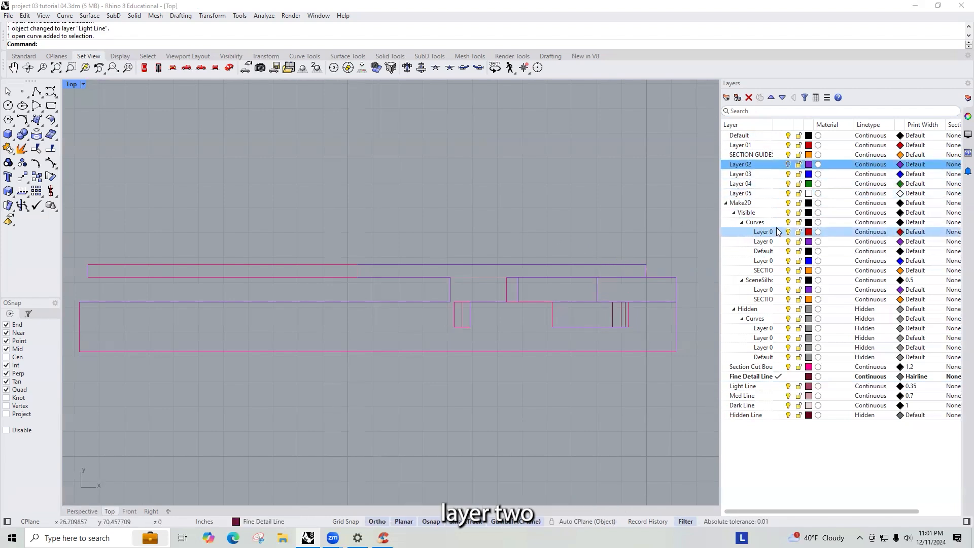
{"action": "left_click", "coordinate": [788, 242]}
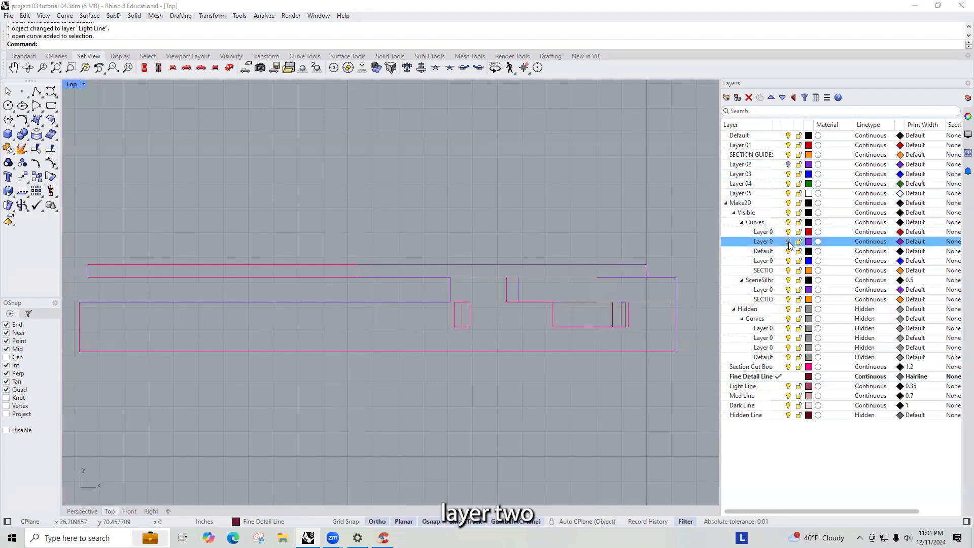
{"action": "left_click", "coordinate": [788, 290]}
{"action": "scroll", "coordinate": [613, 245], "scroll_direction": "down", "scroll_amount": 3}
{"action": "left_click_drag", "start_coordinate": [622, 332], "coordinate": [283, 260]}
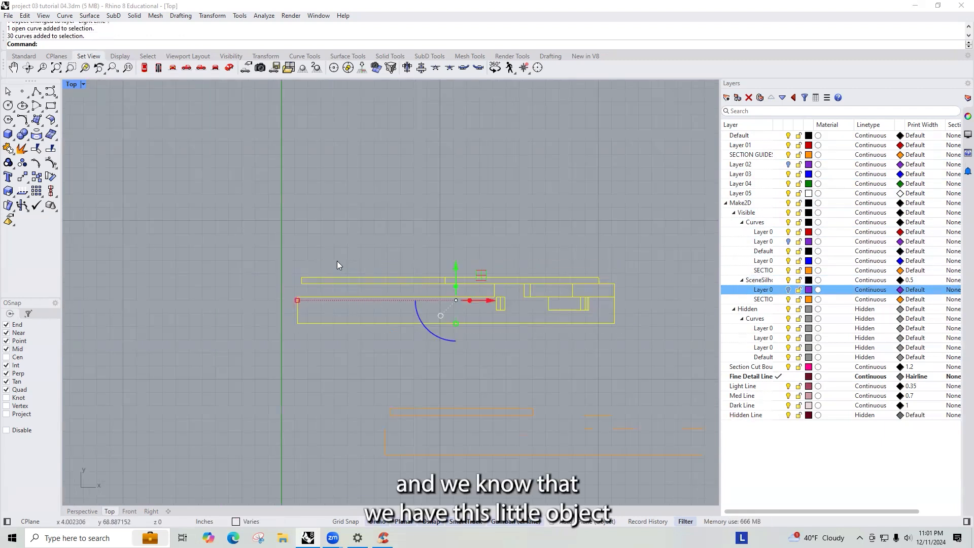
{"action": "left_click_drag", "start_coordinate": [456, 268], "coordinate": [456, 199]}
{"action": "key", "text": "alt"}
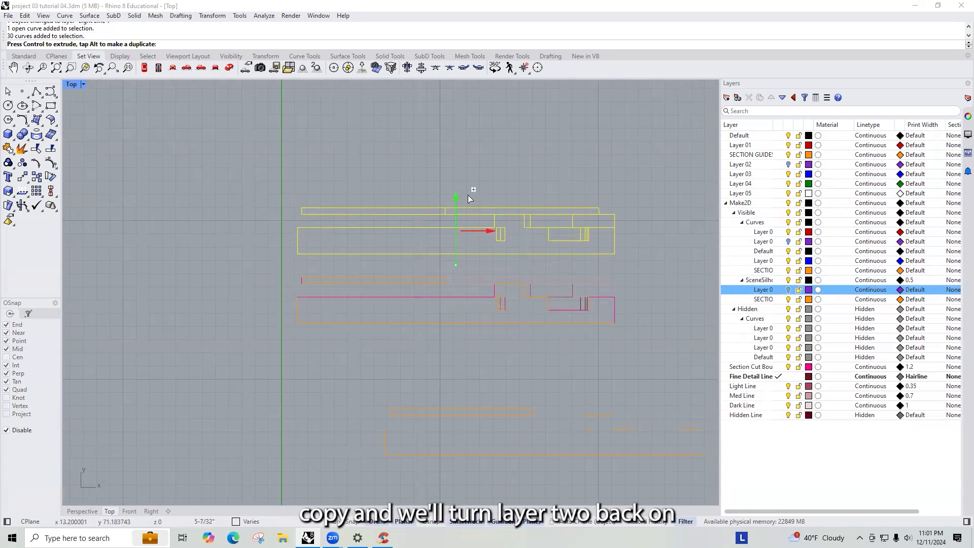
- Turn Layer 02 and its two Make2D sublayers back on and clear the selection
{"action": "left_click", "coordinate": [789, 290]}
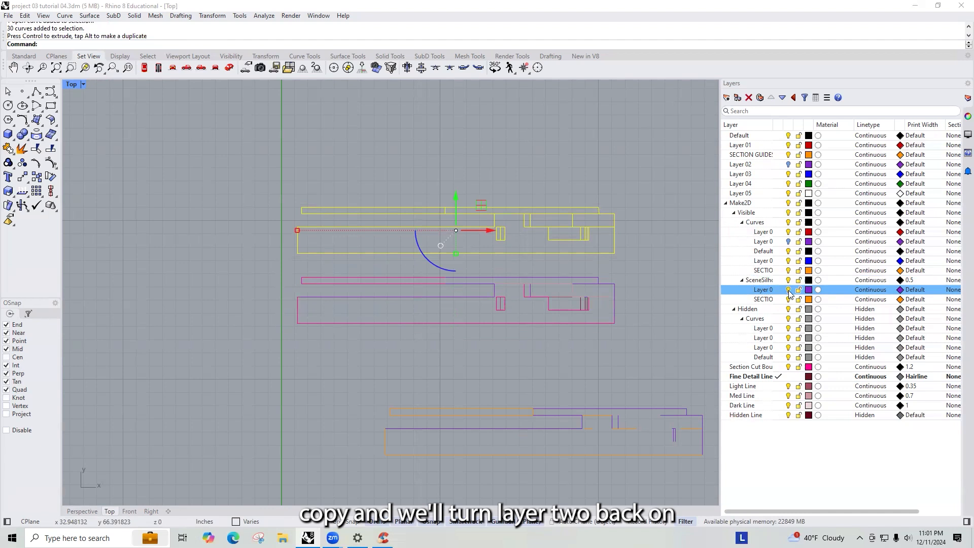
{"action": "left_click", "coordinate": [788, 242]}
{"action": "left_click", "coordinate": [789, 165]}
{"action": "key", "text": "Escape"}
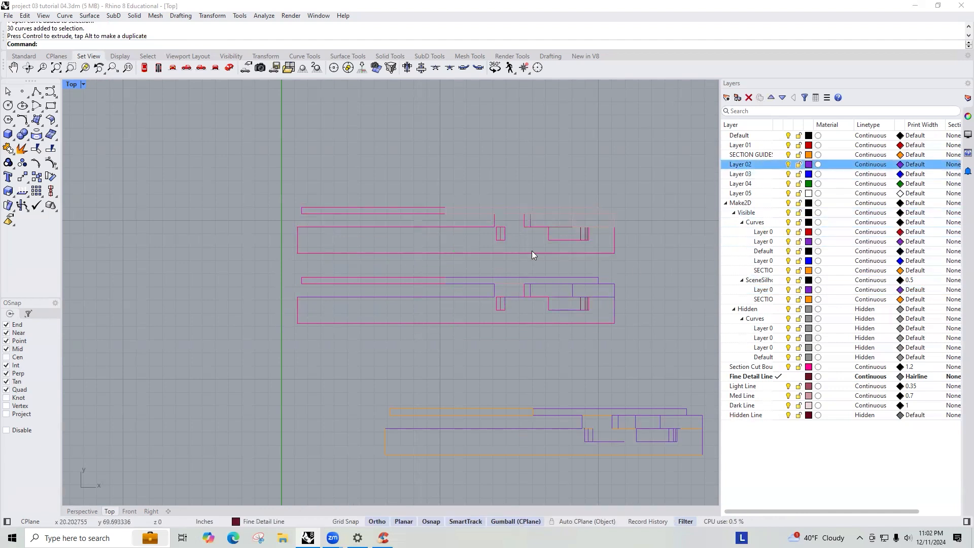
- Move the duplicated section curves further up, well above the original drawing
{"action": "scroll", "coordinate": [608, 243], "scroll_direction": "up", "scroll_amount": 3}
{"action": "scroll", "coordinate": [634, 239], "scroll_direction": "down", "scroll_amount": 3}
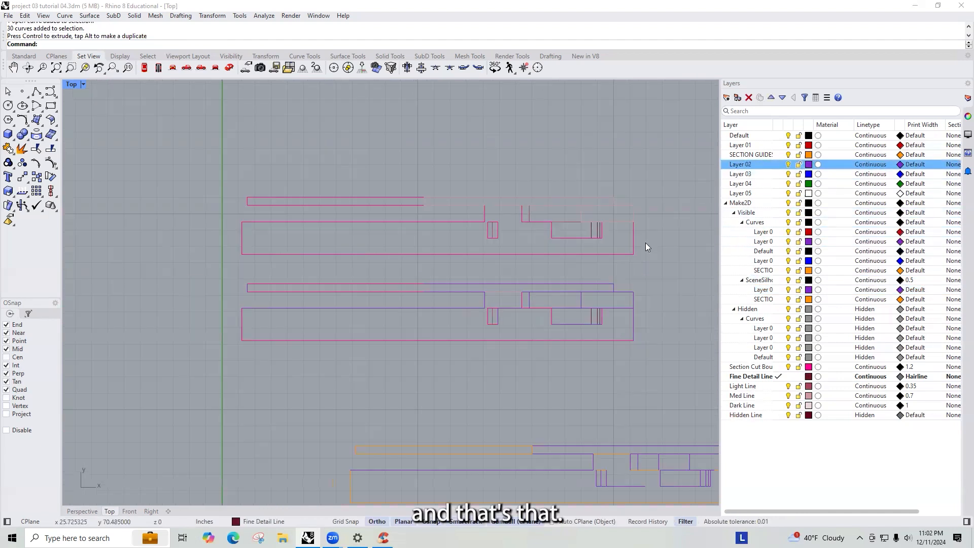
{"action": "left_click_drag", "start_coordinate": [524, 219], "coordinate": [277, 187]}
{"action": "scroll", "coordinate": [426, 262], "scroll_direction": "down", "scroll_amount": 5}
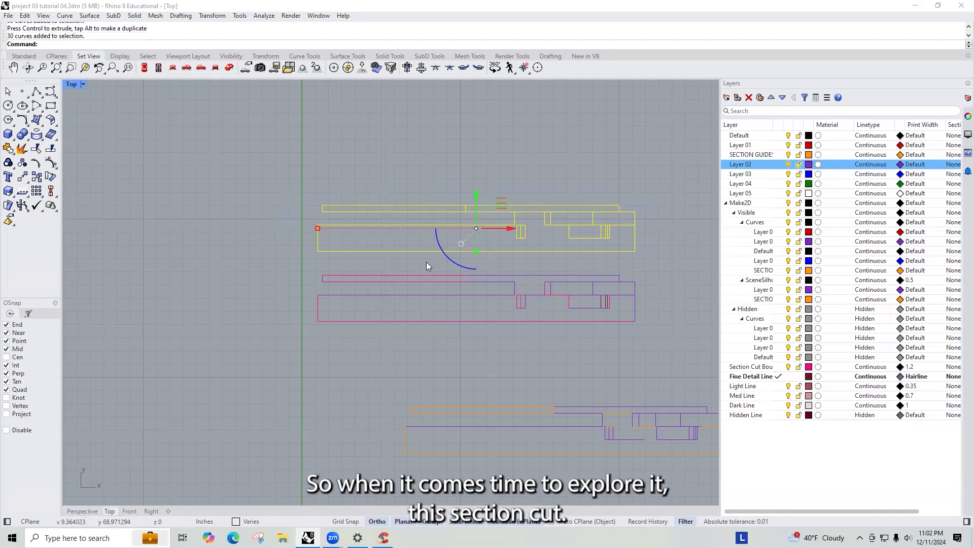
{"action": "left_click_drag", "start_coordinate": [448, 216], "coordinate": [449, 128]}
{"action": "scroll", "coordinate": [502, 148], "scroll_direction": "up", "scroll_amount": 11}
{"action": "left_click", "coordinate": [555, 220]}
{"action": "scroll", "coordinate": [545, 223], "scroll_direction": "down", "scroll_amount": 5}
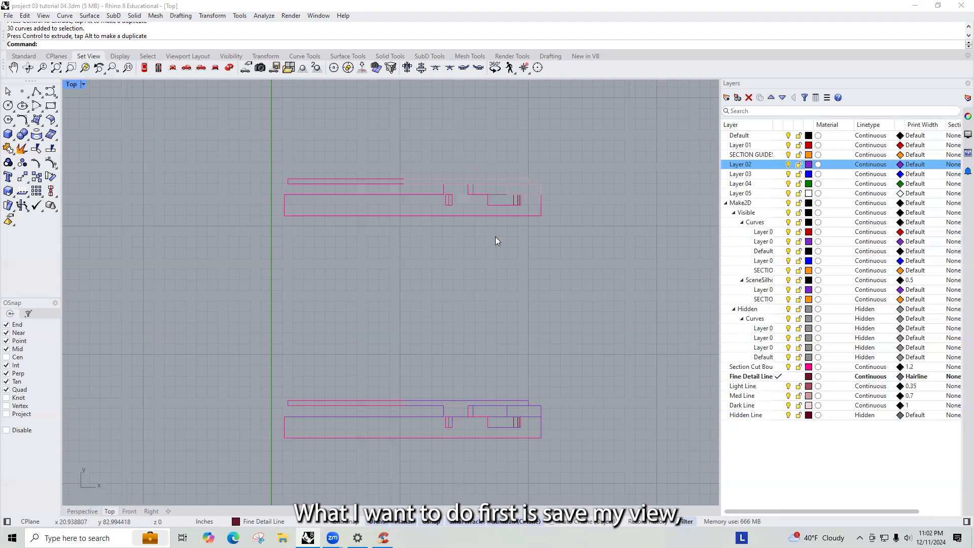
- Switch to the Front view and set its display mode to Arctic
{"action": "key", "text": "ctrl+F2"}
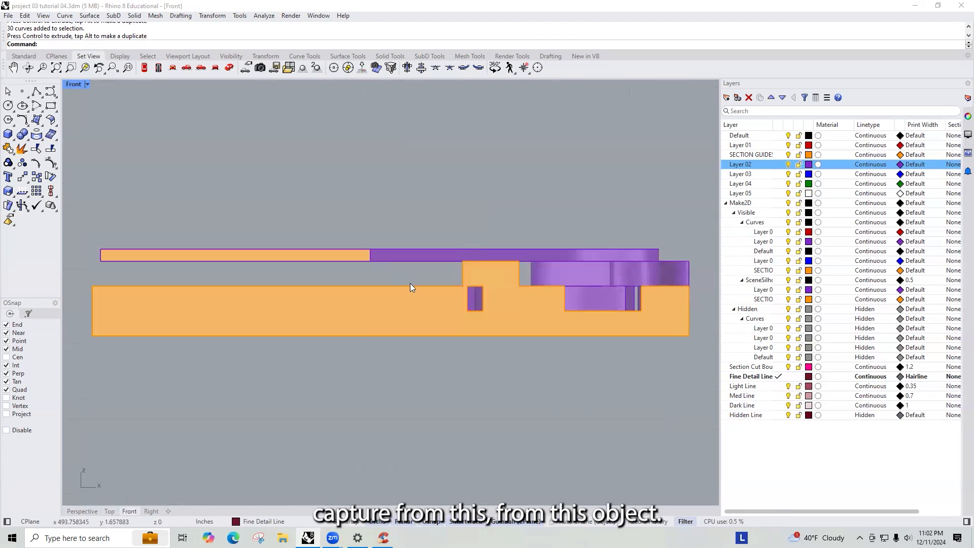
{"action": "left_click", "coordinate": [86, 84]}
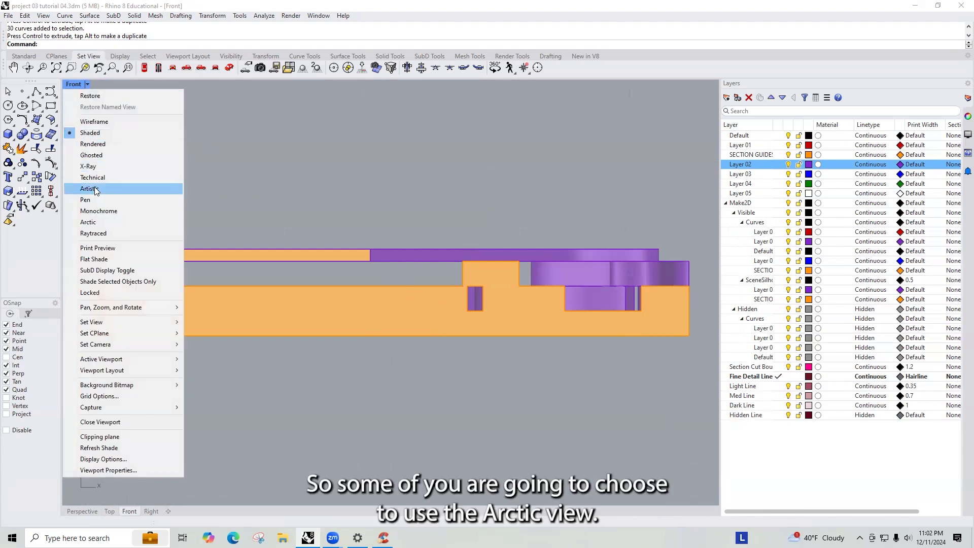
{"action": "left_click", "coordinate": [98, 224]}
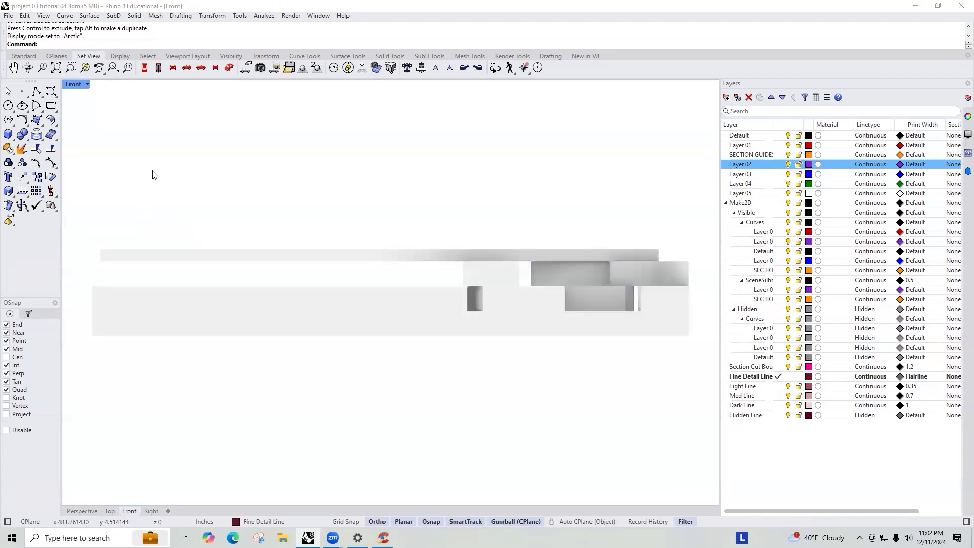
- Switch the Front view display mode to Raytraced and then to Rendered
{"action": "left_click", "coordinate": [87, 84]}
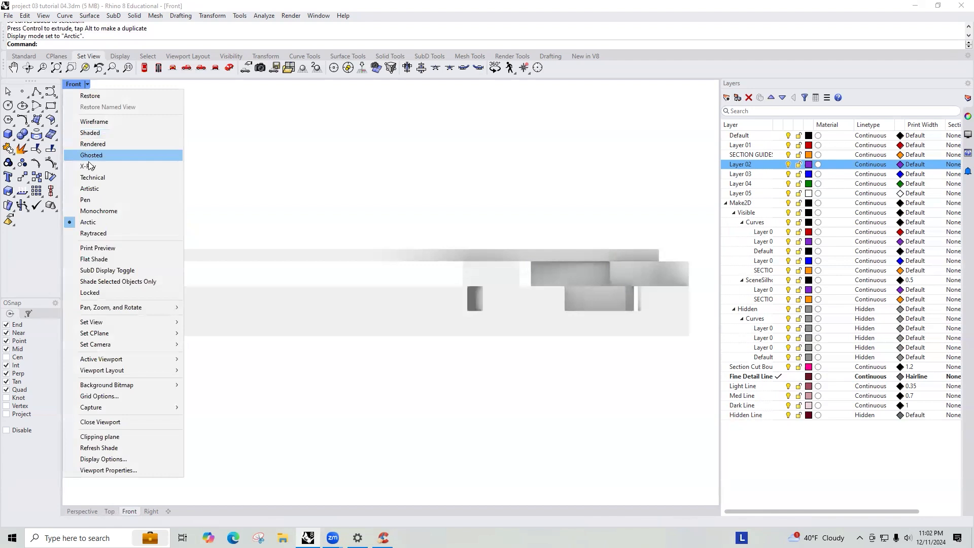
{"action": "left_click", "coordinate": [94, 234]}
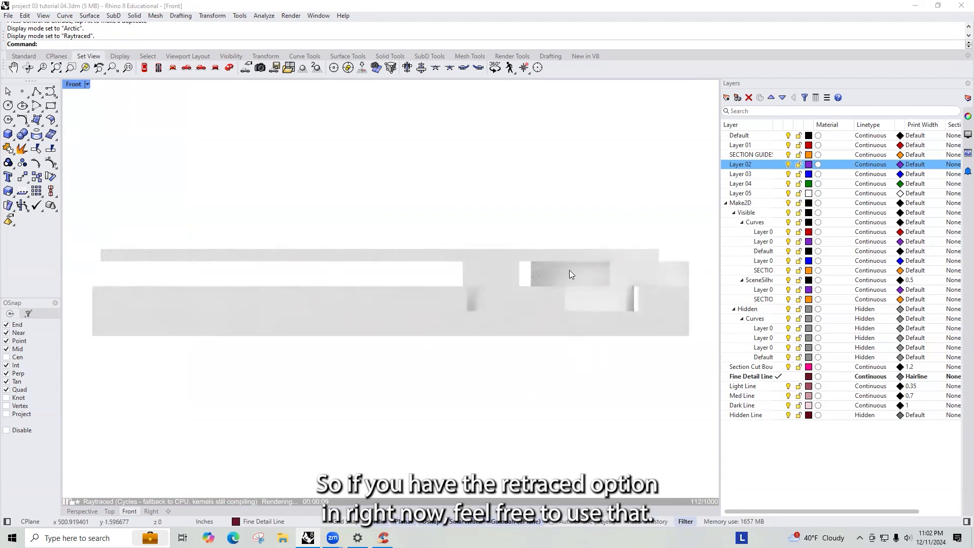
{"action": "left_click", "coordinate": [88, 84]}
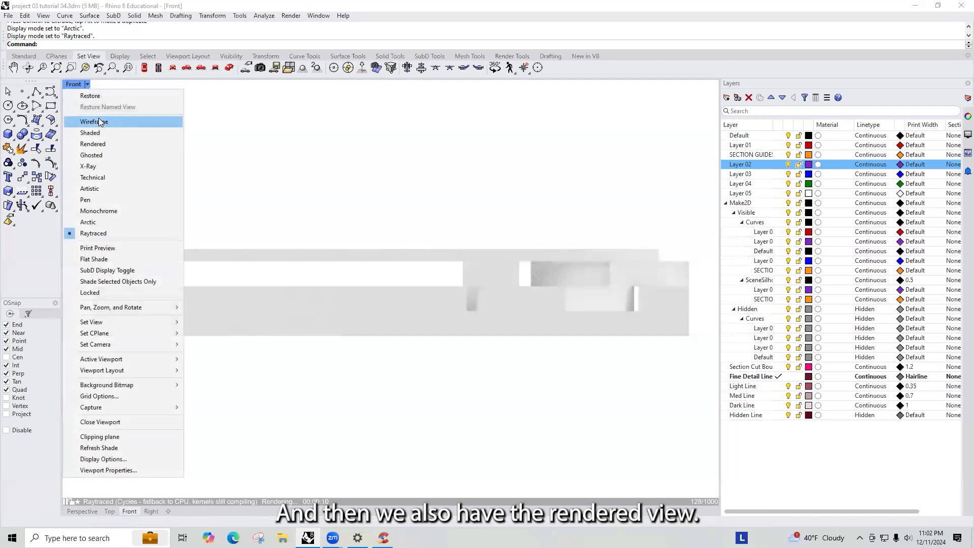
{"action": "left_click", "coordinate": [86, 143]}
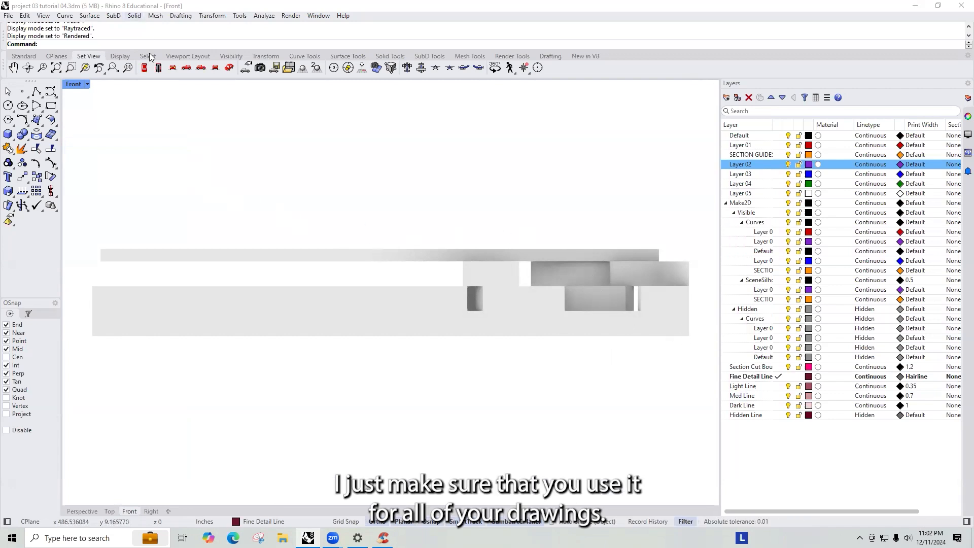
- Set the Front view's display mode to Arctic
{"action": "left_click", "coordinate": [87, 85]}
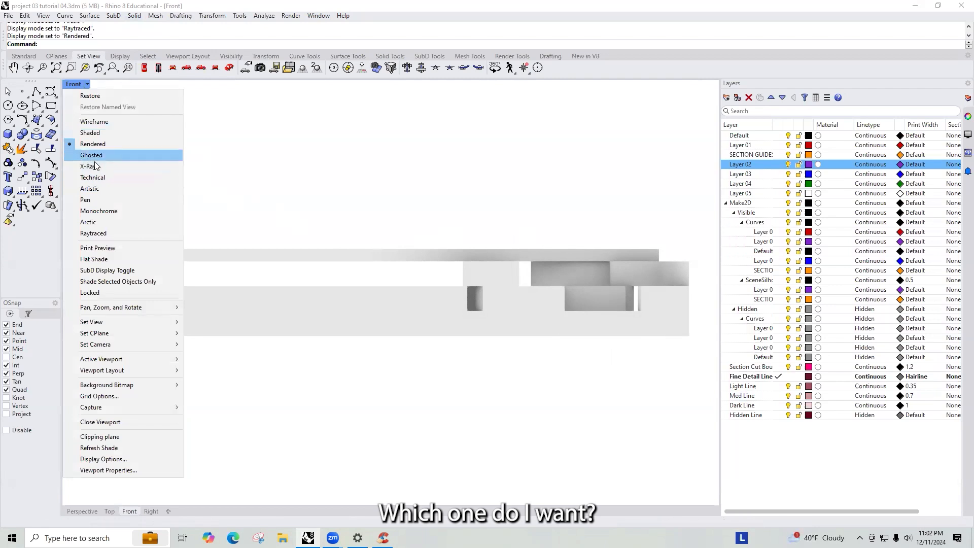
{"action": "left_click", "coordinate": [99, 189]}
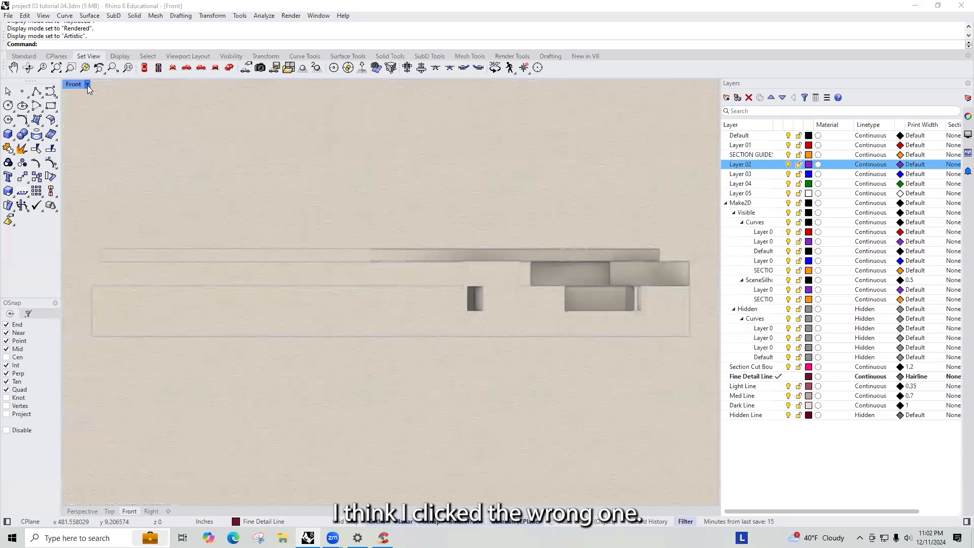
{"action": "left_click", "coordinate": [87, 85]}
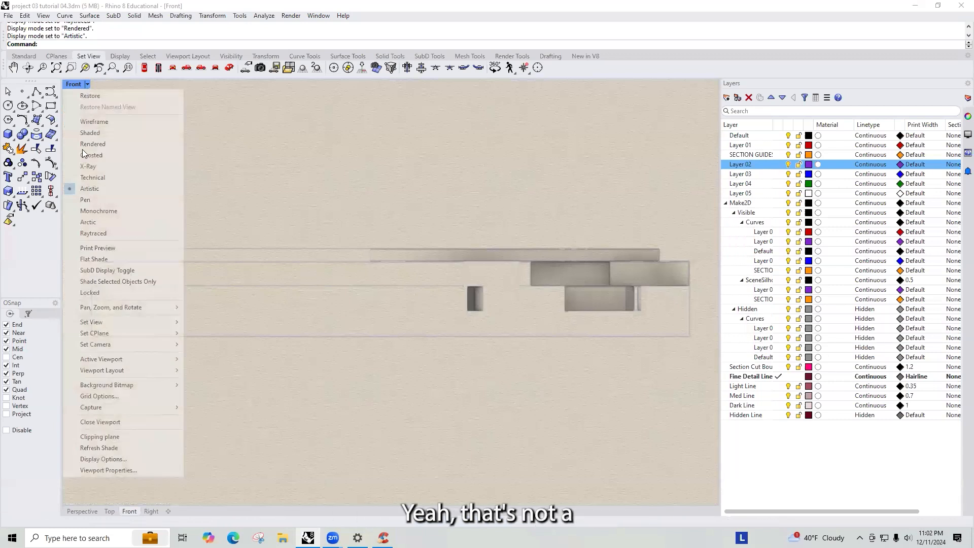
{"action": "left_click", "coordinate": [96, 208]}
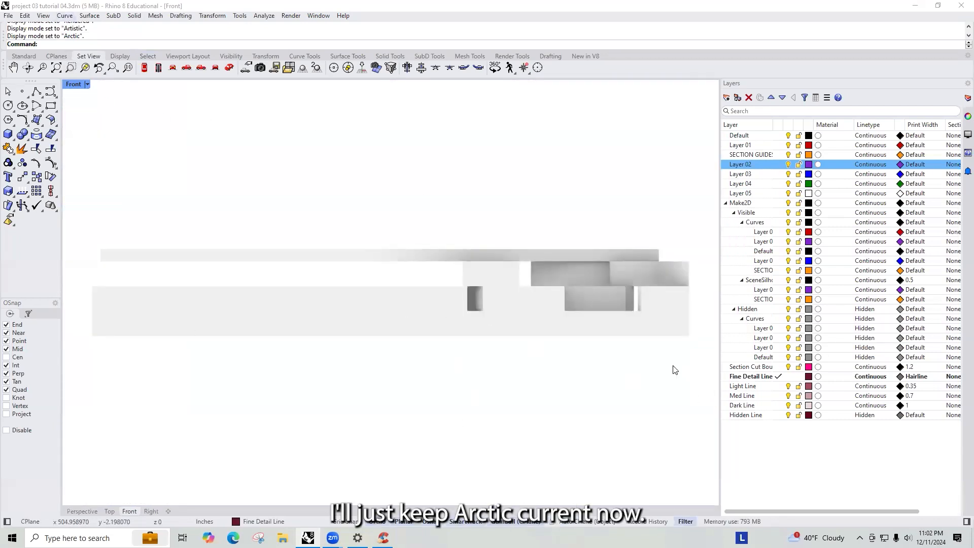
- Select the section guide surface and check which layer it sits on
{"action": "left_click", "coordinate": [658, 327]}
{"action": "left_click", "coordinate": [642, 379]}
{"action": "left_click", "coordinate": [680, 326]}
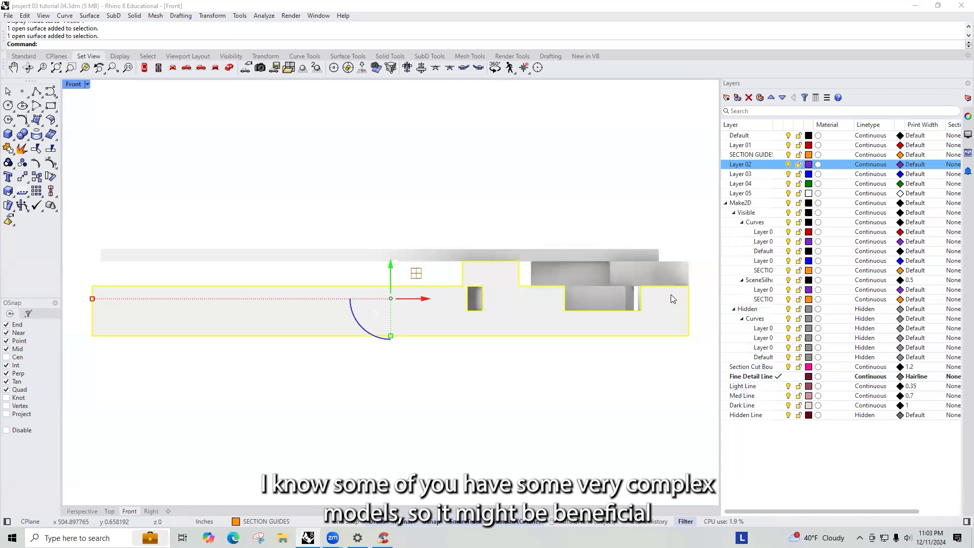
{"action": "left_click", "coordinate": [965, 116]}
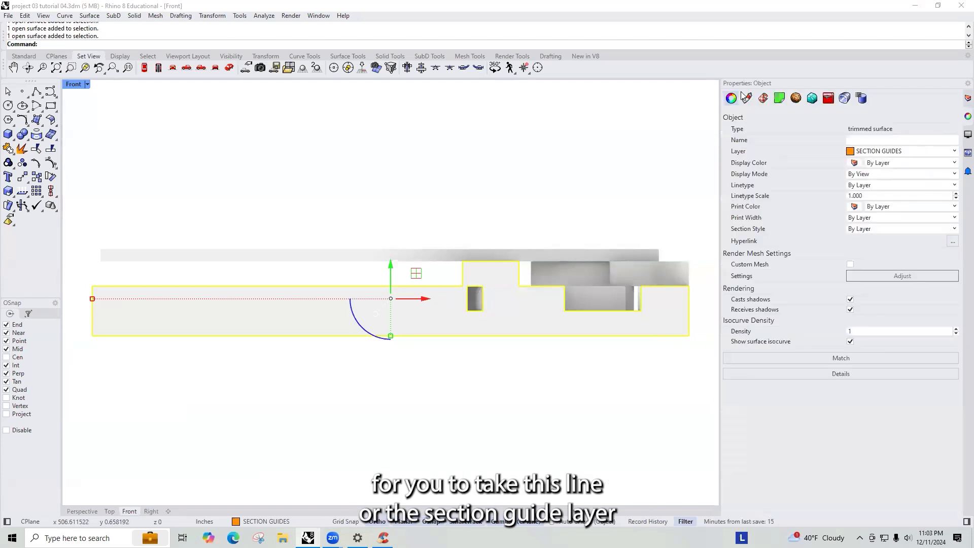
{"action": "left_click", "coordinate": [967, 98]}
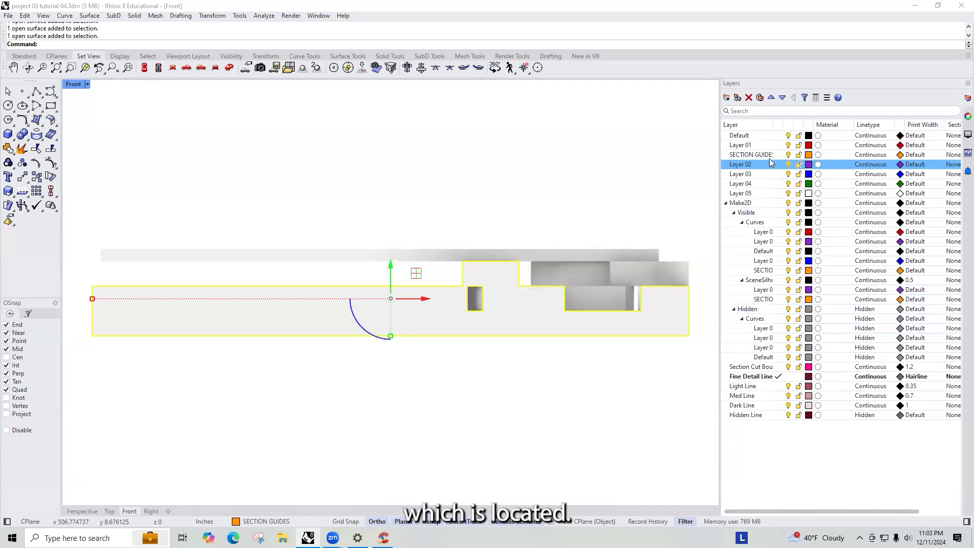
{"action": "left_click_drag", "start_coordinate": [782, 127], "coordinate": [825, 125]}
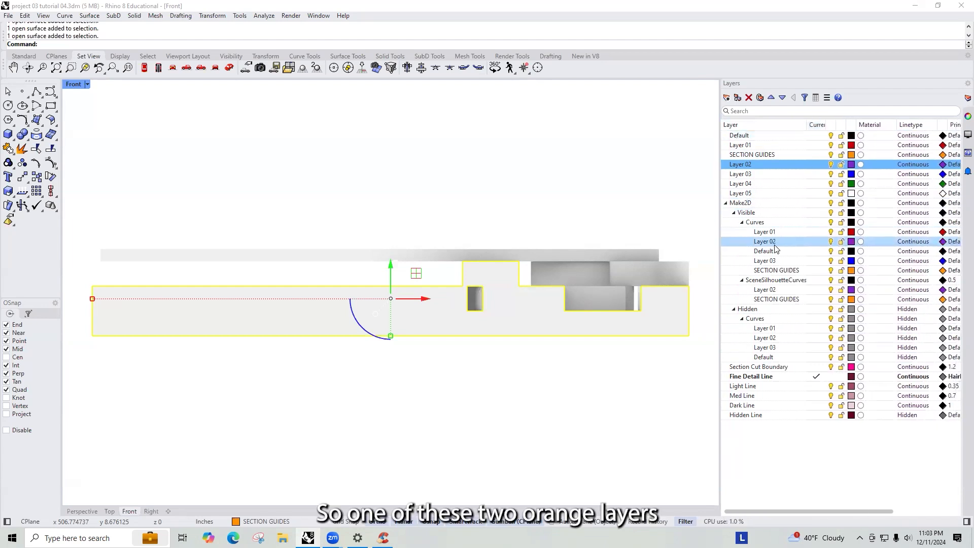
- Assign a Plaster material in Dark Gray to both SECTION GUIDES sublayers under Make2D
{"action": "left_click", "coordinate": [775, 274]}
{"action": "left_click", "coordinate": [779, 299], "text": "ctrl"}
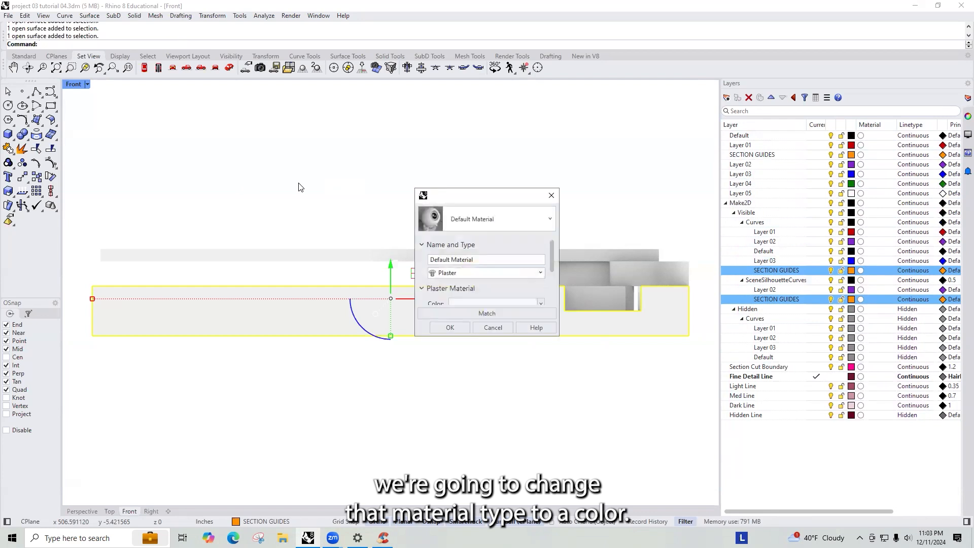
{"action": "left_click", "coordinate": [477, 302]}
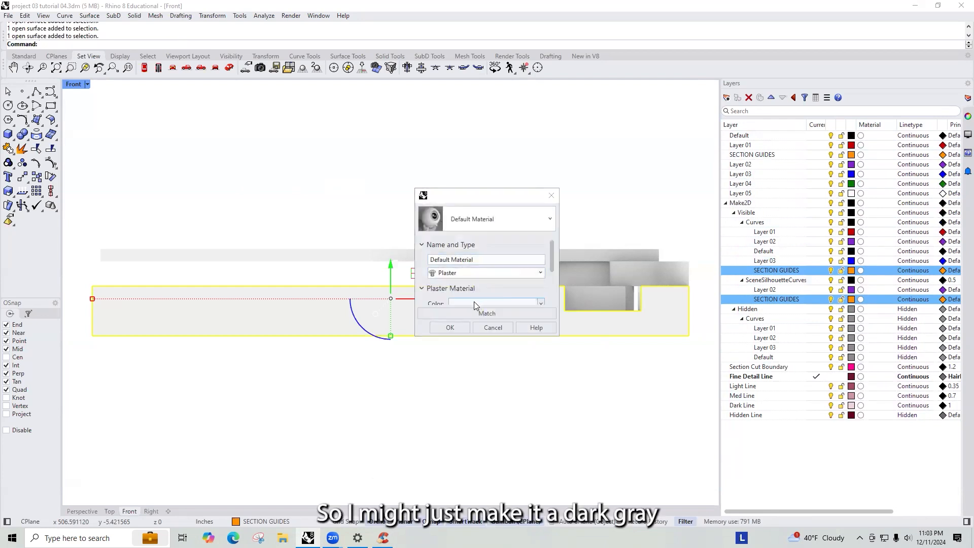
{"action": "left_click", "coordinate": [301, 189]}
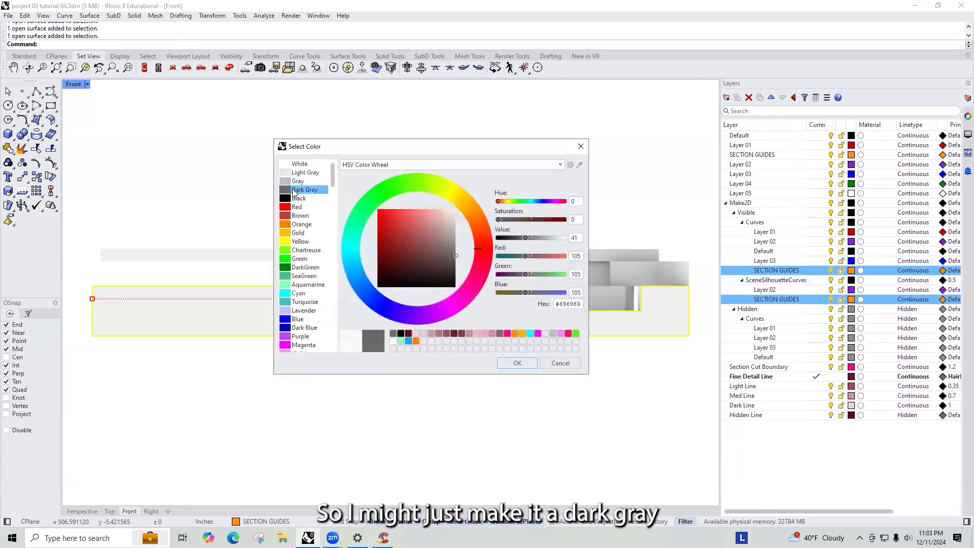
{"action": "left_click", "coordinate": [517, 363]}
{"action": "left_click", "coordinate": [462, 326]}
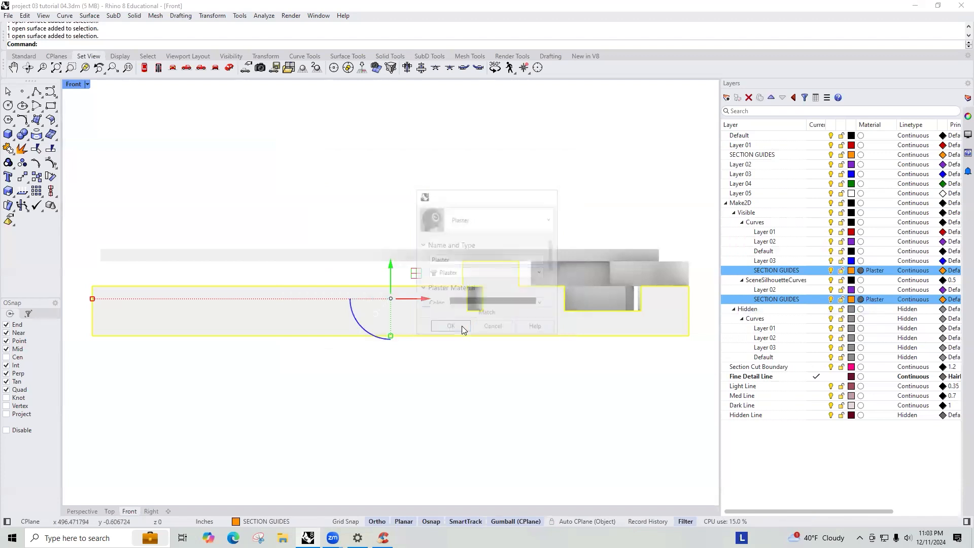
- Clear the selection and switch the Front view's display mode to Rendered
{"action": "left_click", "coordinate": [503, 202]}
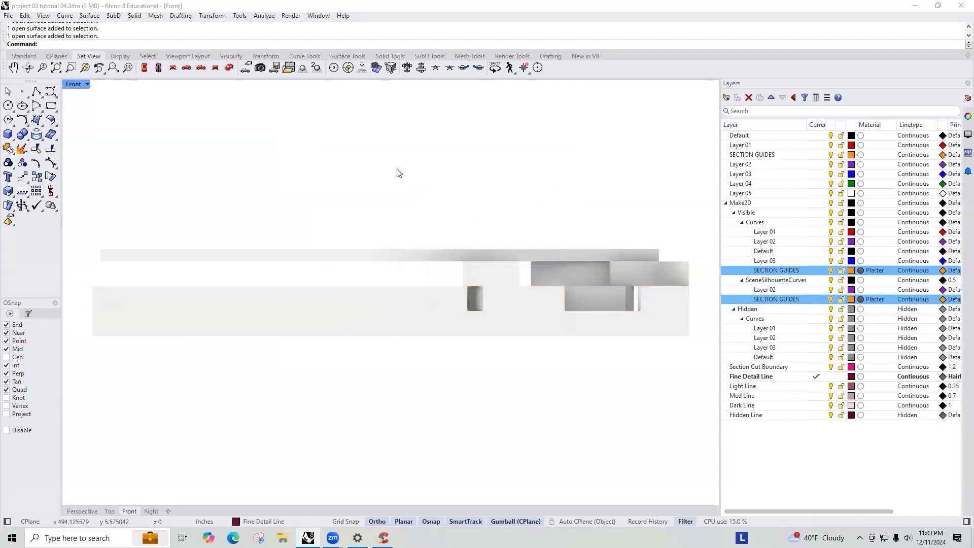
{"action": "left_click", "coordinate": [76, 83]}
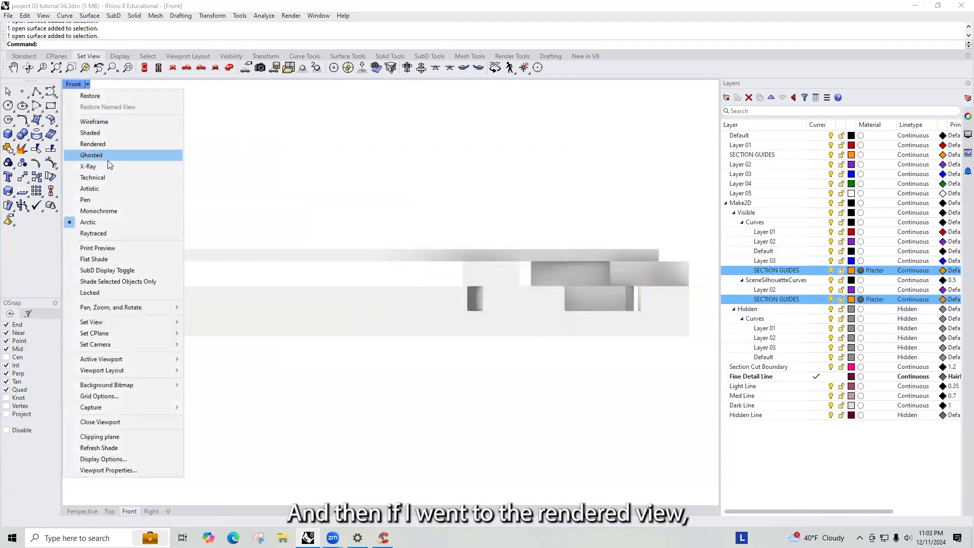
{"action": "left_click", "coordinate": [136, 144]}
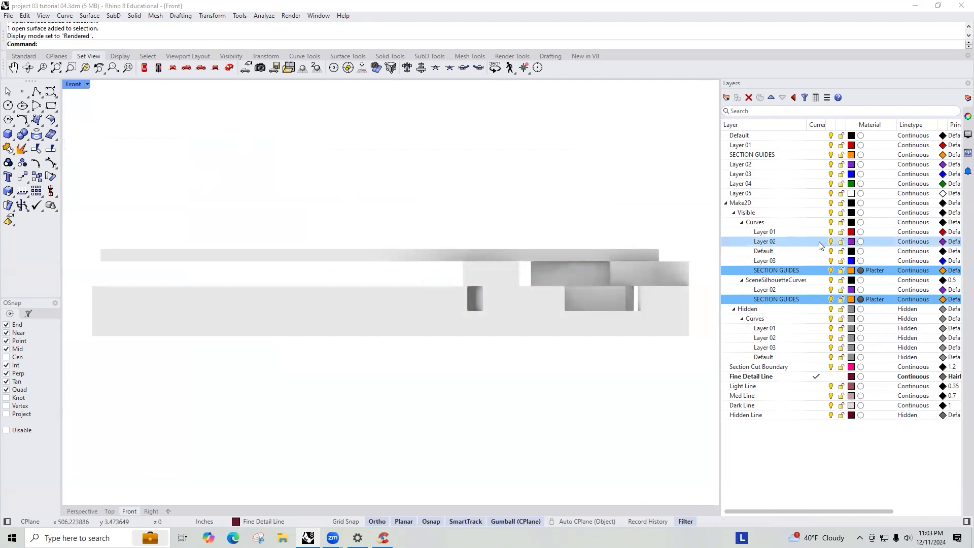
- Assign a Plaster material to the top-level SECTION GUIDES layer and set its colour to Black
{"action": "left_click", "coordinate": [861, 154]}
{"action": "left_click", "coordinate": [489, 301]}
{"action": "left_click", "coordinate": [303, 198]}
{"action": "left_click", "coordinate": [305, 182]}
{"action": "left_click", "coordinate": [306, 190]}
{"action": "left_click", "coordinate": [514, 365]}
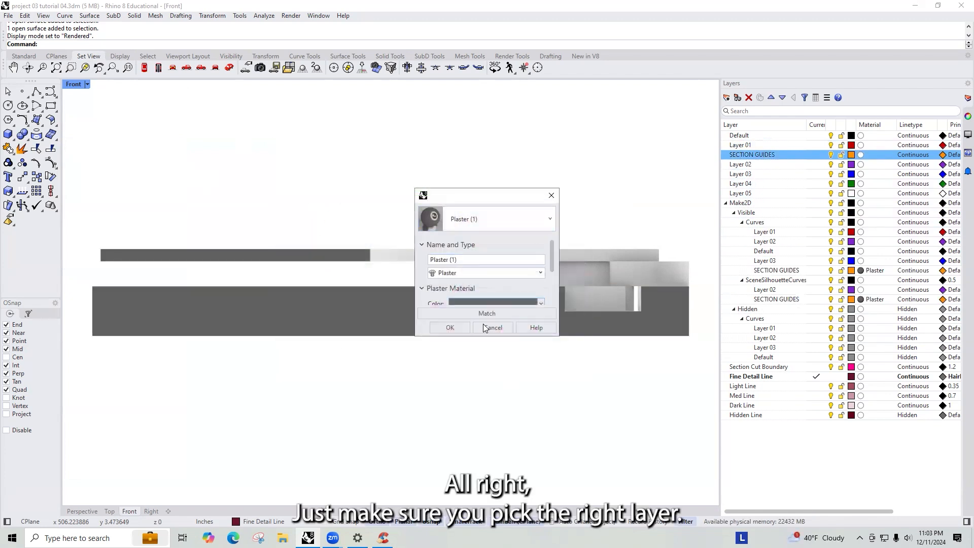
{"action": "left_click", "coordinate": [449, 329]}
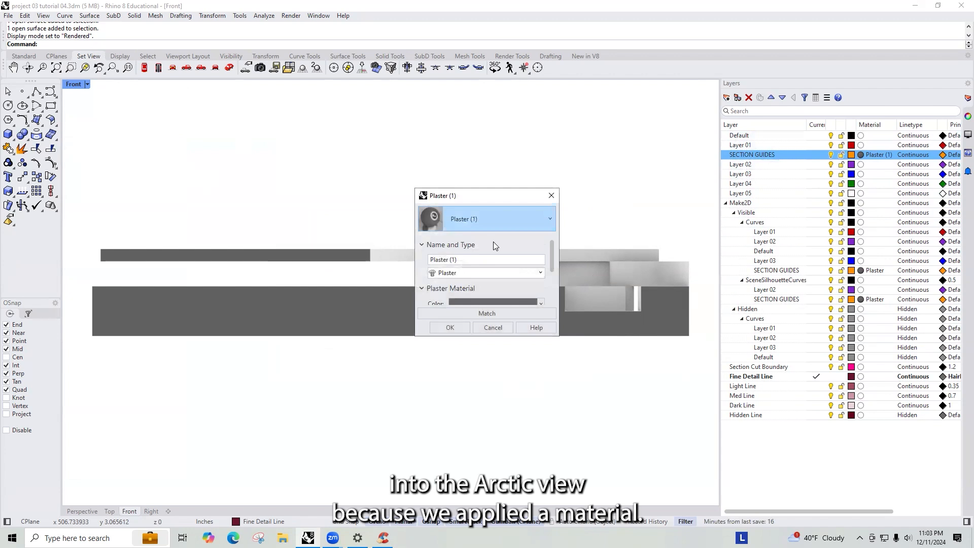
{"action": "left_click", "coordinate": [486, 301]}
{"action": "left_click", "coordinate": [299, 198]}
{"action": "left_click", "coordinate": [517, 363]}
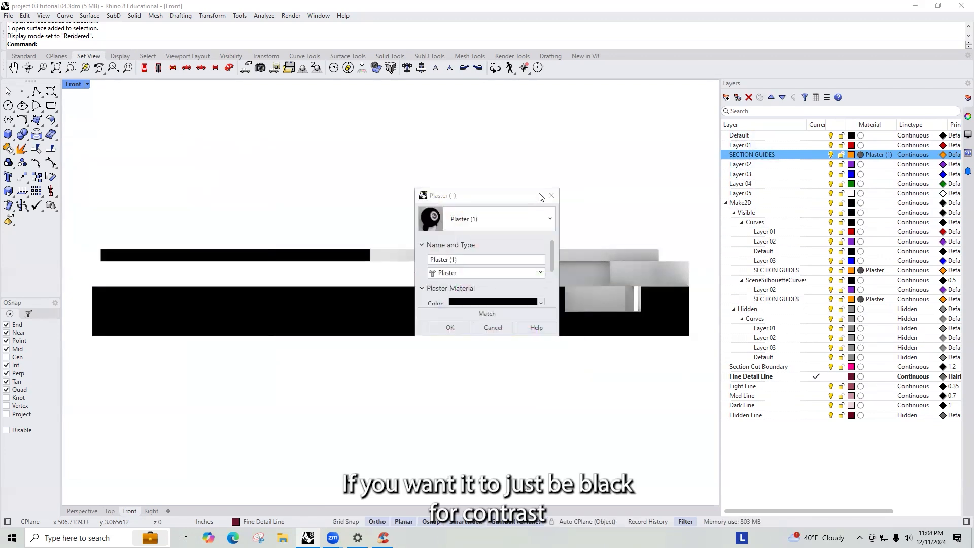
{"action": "left_click", "coordinate": [447, 327]}
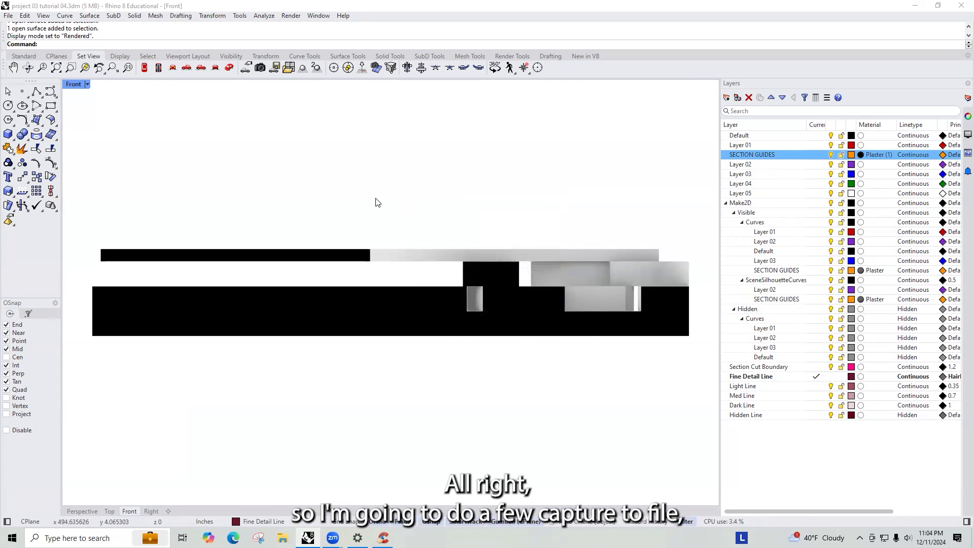
- Start capturing the Front view to a file with a transparent background
{"action": "type", "text": "ViewCaptureToFile"}
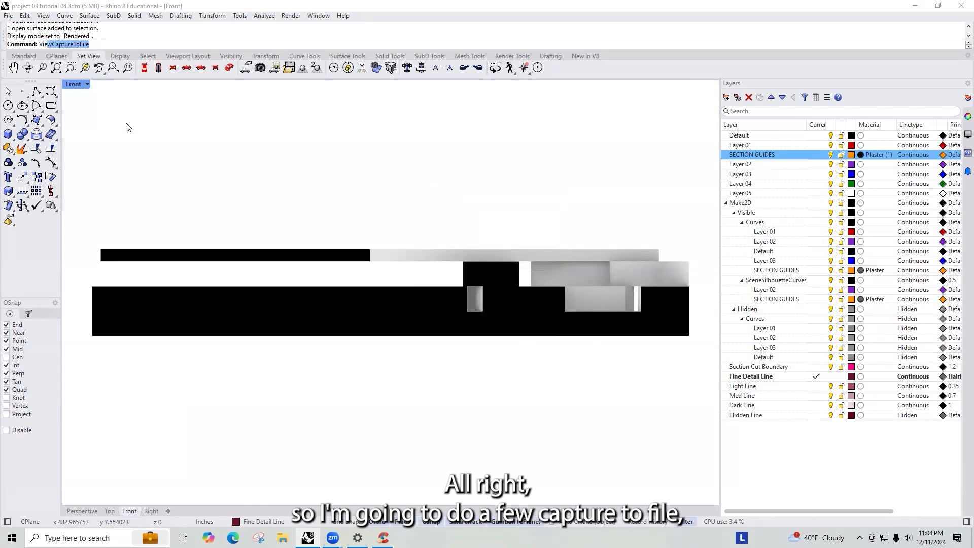
{"action": "key", "text": "Return"}
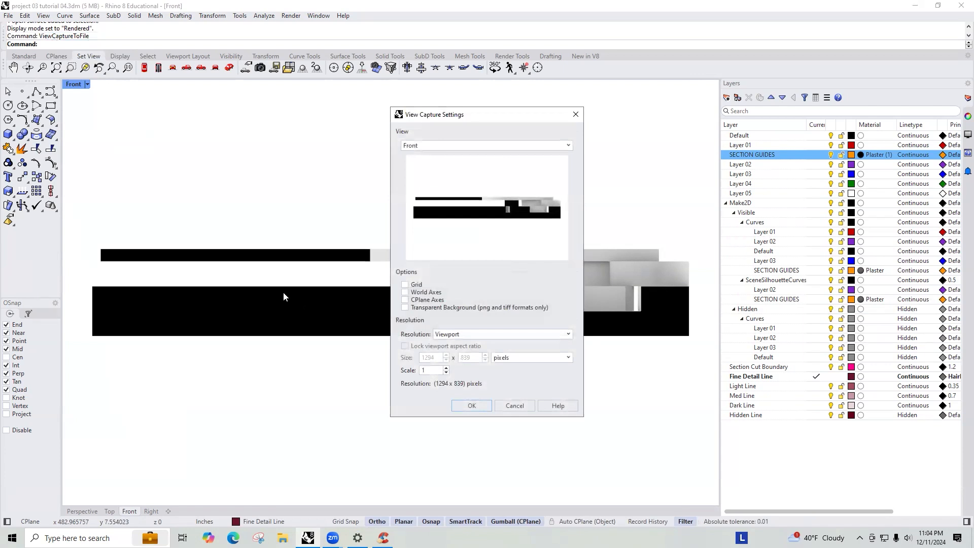
{"action": "left_click", "coordinate": [406, 308]}
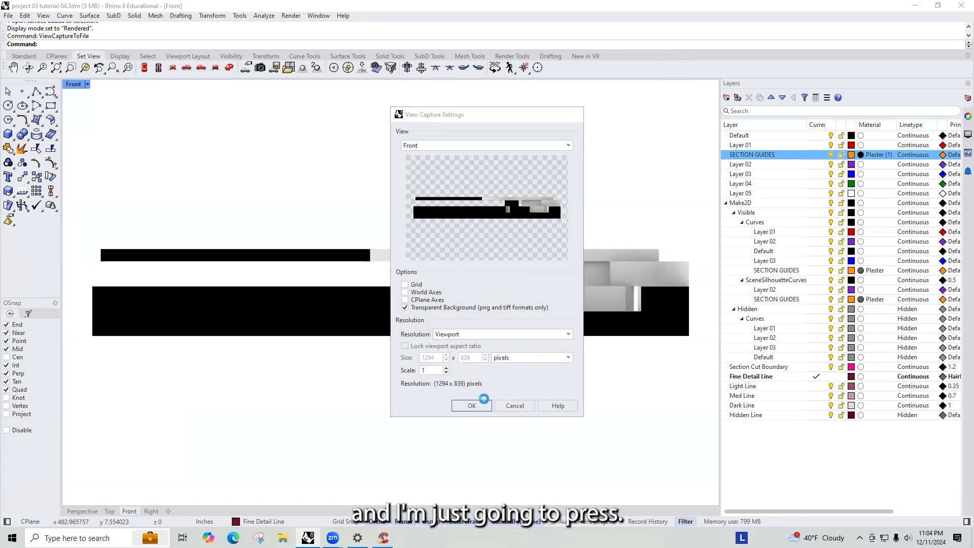
{"action": "left_click", "coordinate": [477, 405]}
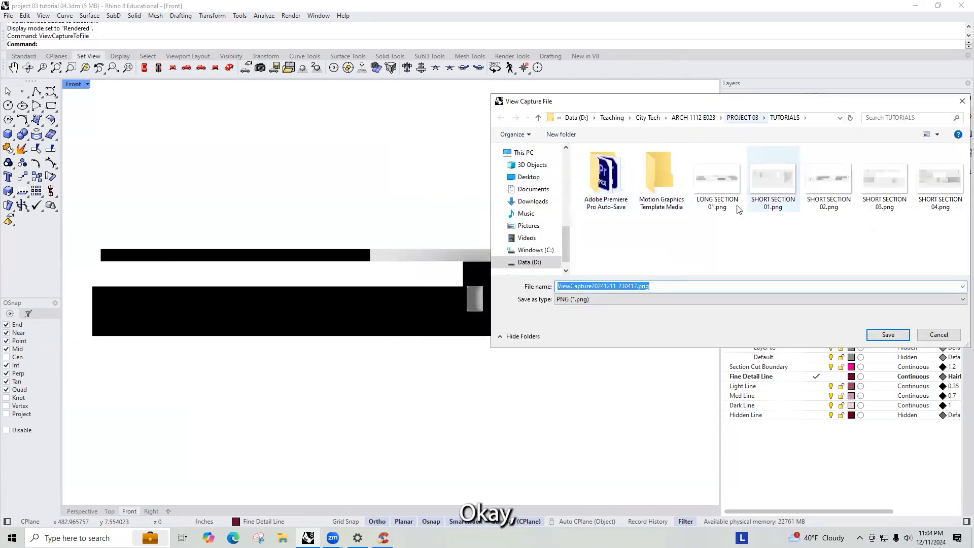
- Save the capture in the TUTORIALS folder as LONG SECTION 01-section cut example.png
{"action": "left_click", "coordinate": [716, 177]}
{"action": "left_click", "coordinate": [608, 286]}
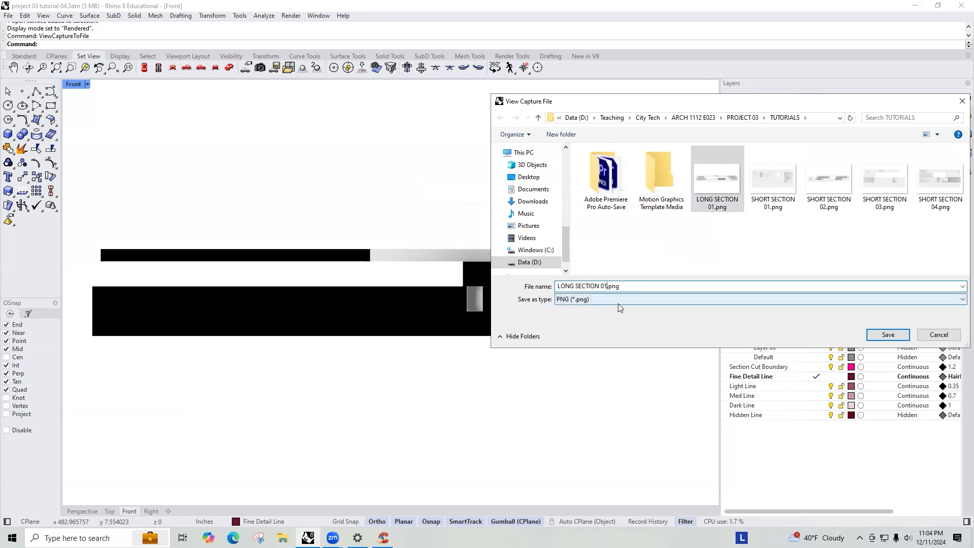
{"action": "key", "text": "Right"}
{"action": "type", "text": "-secti"}
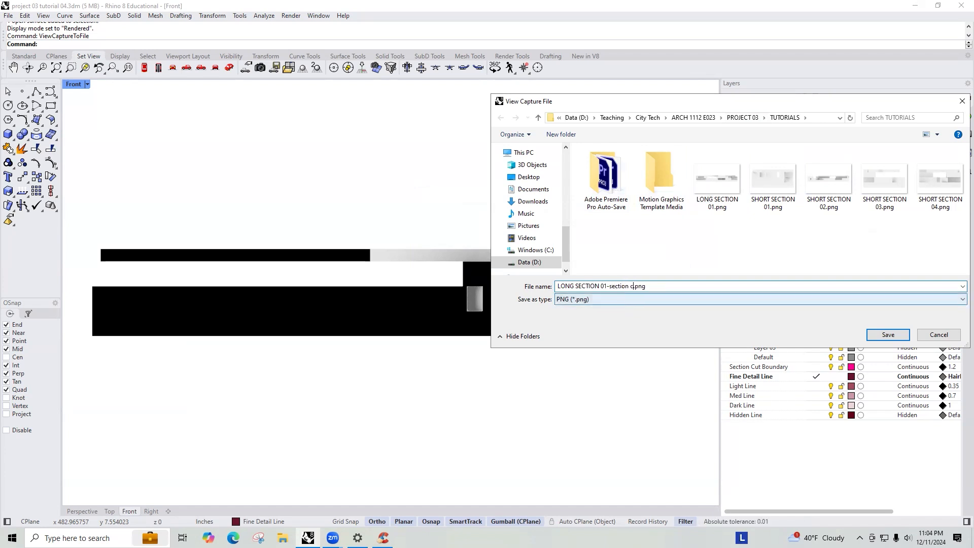
{"action": "type", "text": "on cut"}
{"action": "key", "text": "Return"}
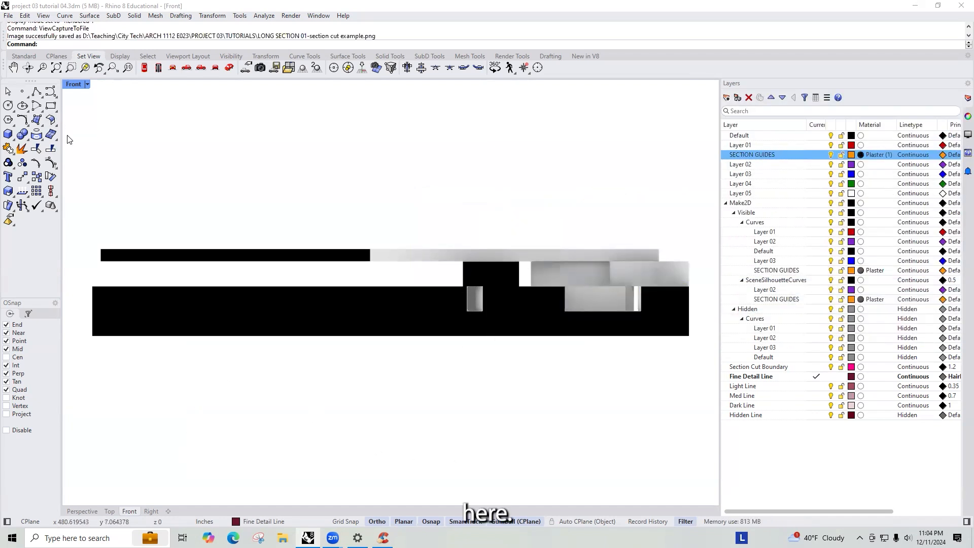
- Switch to the Top view and place the LONG SECTION 01-section cut example.png image as a picture above the section curves
{"action": "key", "text": "ctrl+Tab"}
{"action": "key", "text": "ctrl+Tab"}
{"action": "key", "text": "ctrl+Tab"}
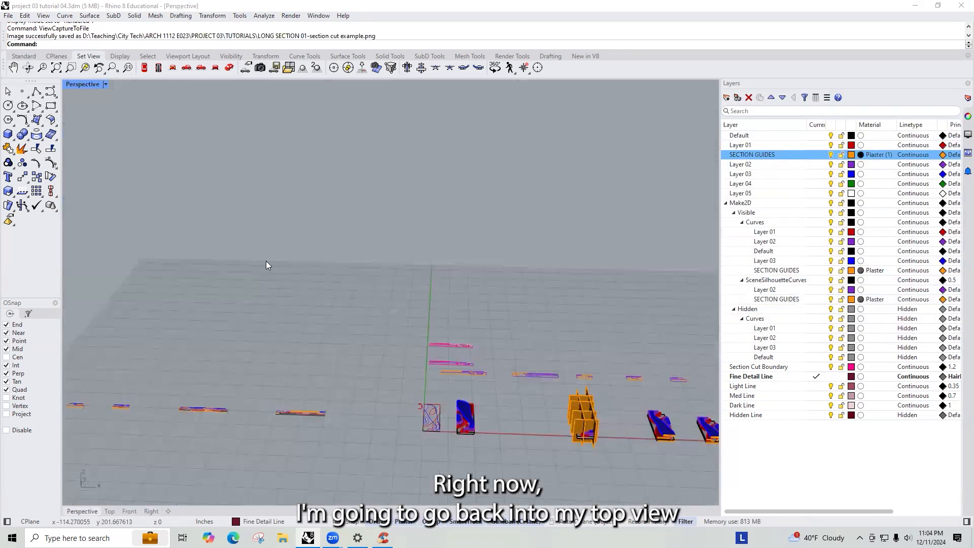
{"action": "scroll", "coordinate": [291, 273], "scroll_direction": "down", "scroll_amount": 10}
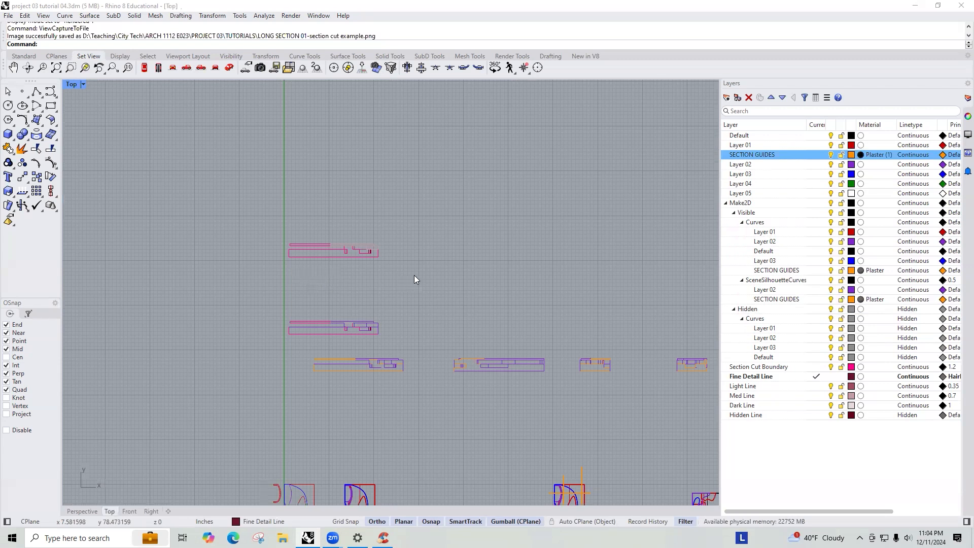
{"action": "scroll", "coordinate": [300, 274], "scroll_direction": "up", "scroll_amount": 8}
{"action": "key", "text": "Return"}
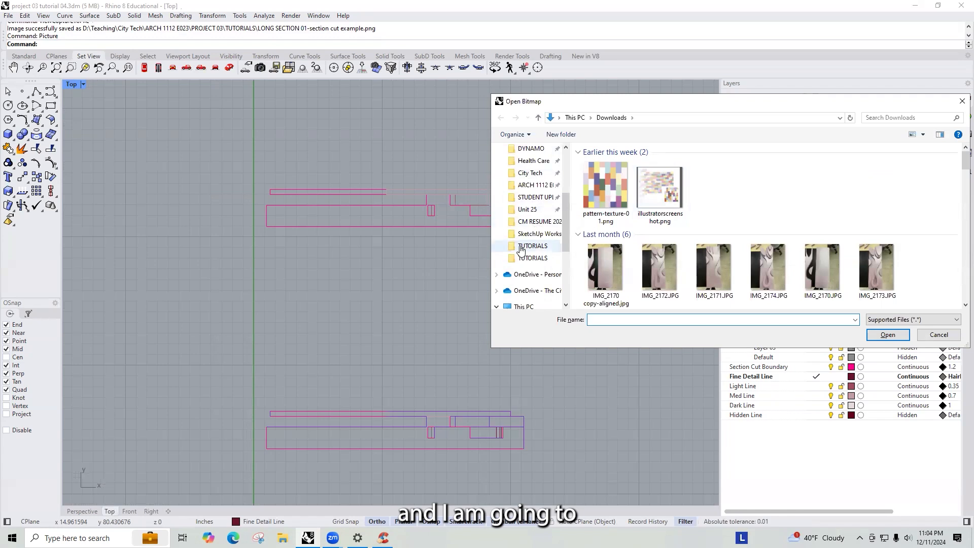
{"action": "left_click", "coordinate": [531, 245]}
{"action": "left_click", "coordinate": [700, 119]}
{"action": "double_click", "coordinate": [606, 218]}
{"action": "double_click", "coordinate": [624, 175]}
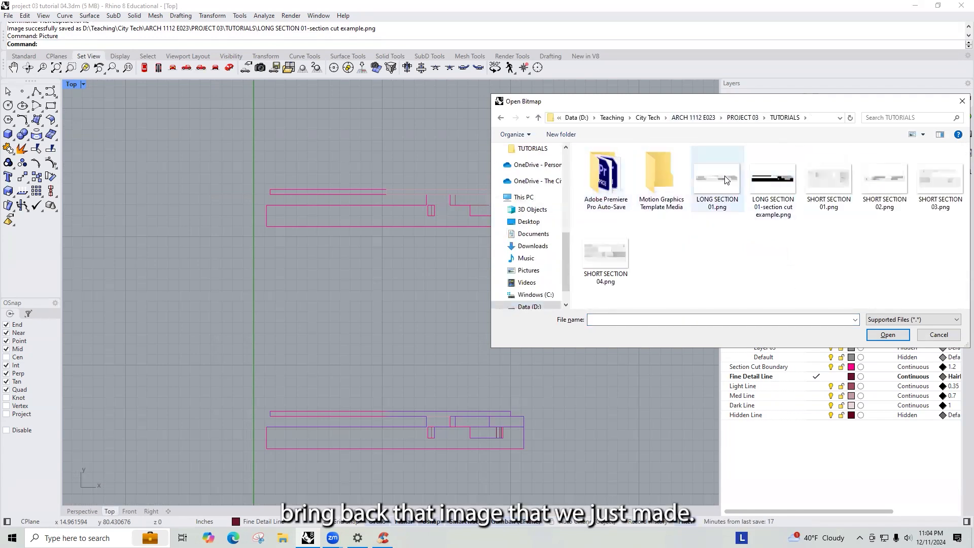
{"action": "double_click", "coordinate": [762, 184]}
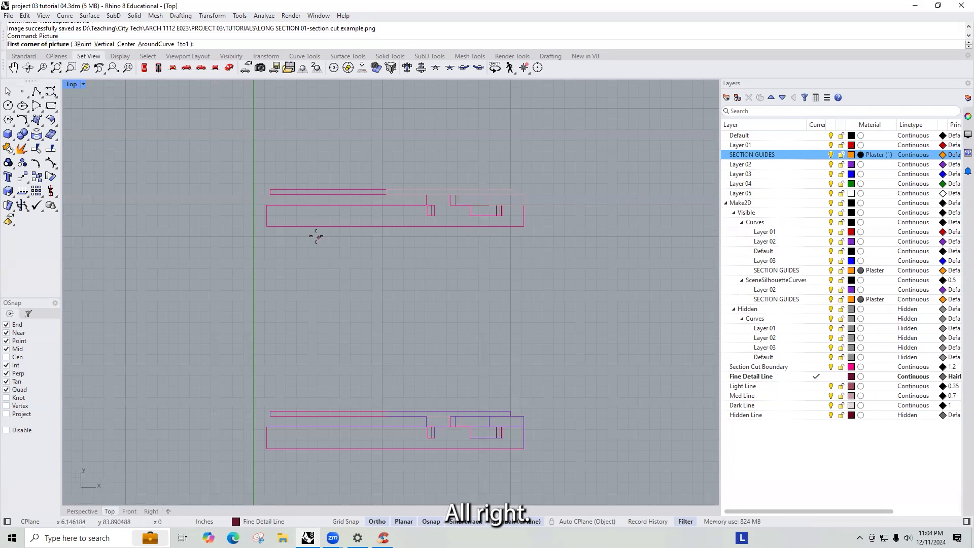
{"action": "left_click", "coordinate": [268, 224]}
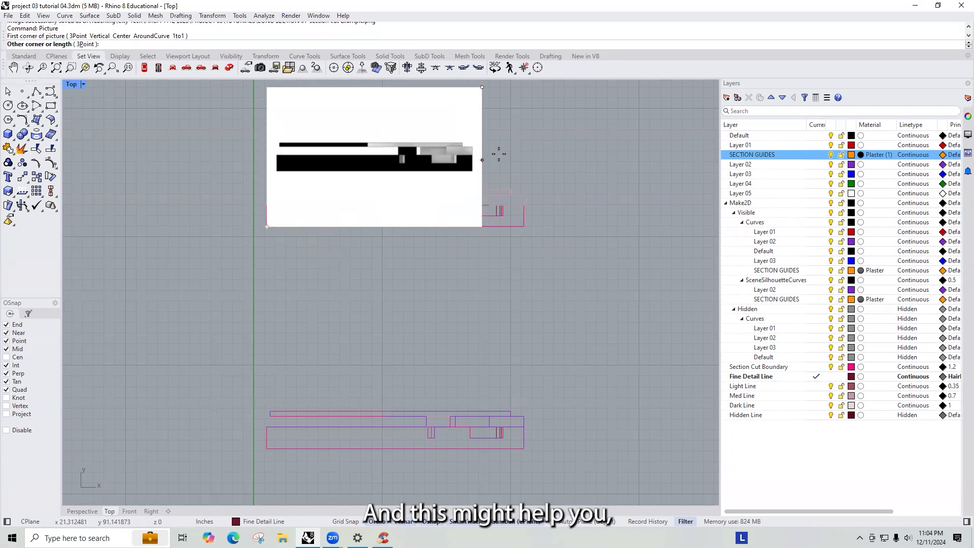
{"action": "left_click", "coordinate": [534, 153]}
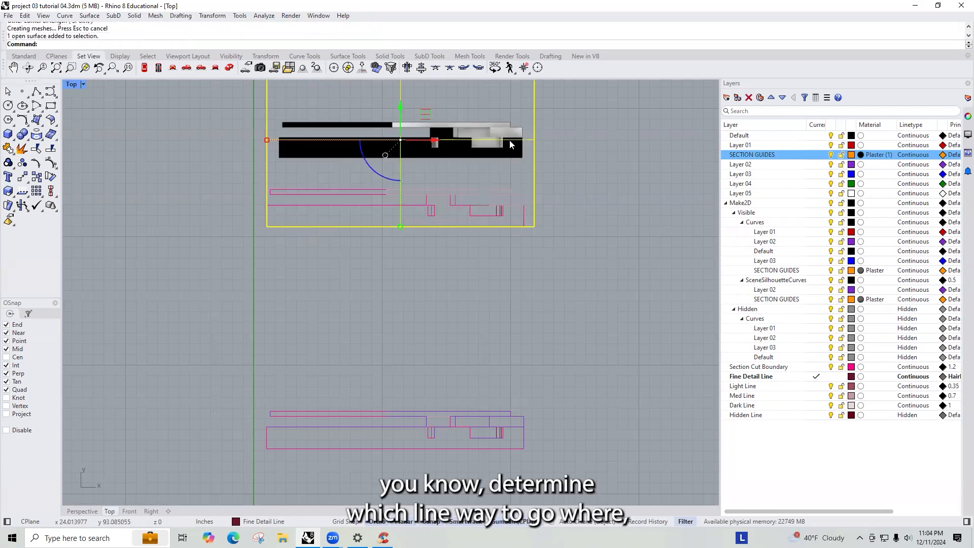
- Move the placed section picture so its lower-left corner sits on the lower-left corner of the section curves
{"action": "type", "text": "move"}
{"action": "key", "text": "Return"}
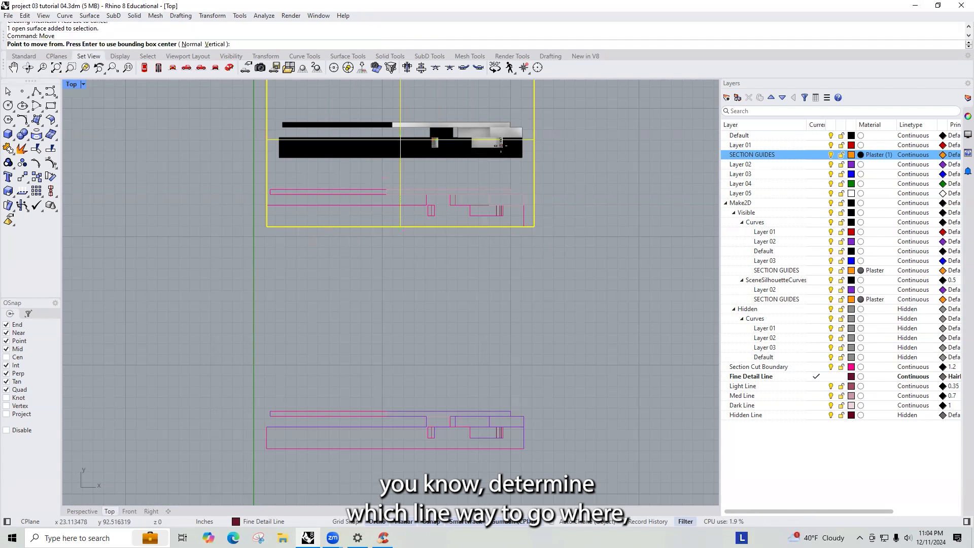
{"action": "scroll", "coordinate": [278, 157], "scroll_direction": "up", "scroll_amount": 8}
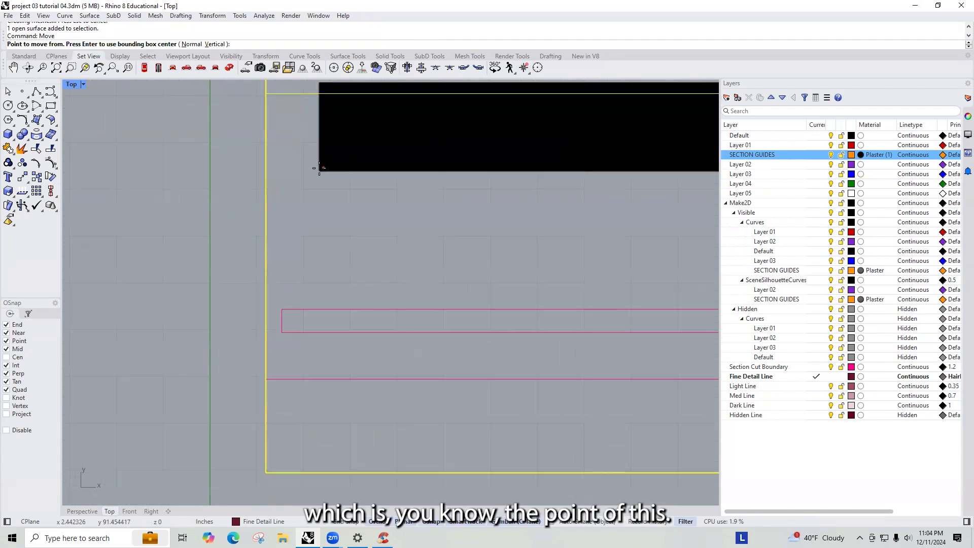
{"action": "left_click", "coordinate": [318, 171]}
{"action": "scroll", "coordinate": [315, 305], "scroll_direction": "down", "scroll_amount": 5}
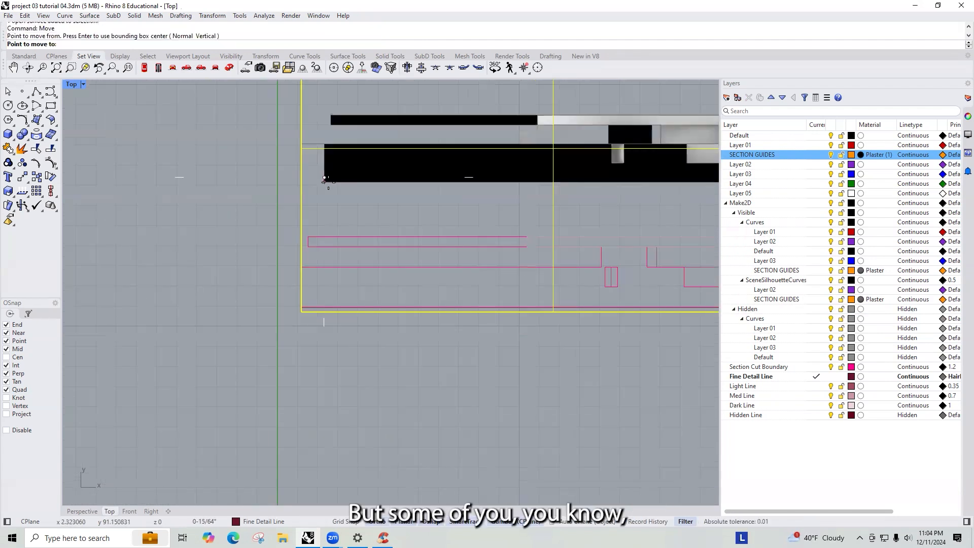
{"action": "left_click", "coordinate": [304, 284]}
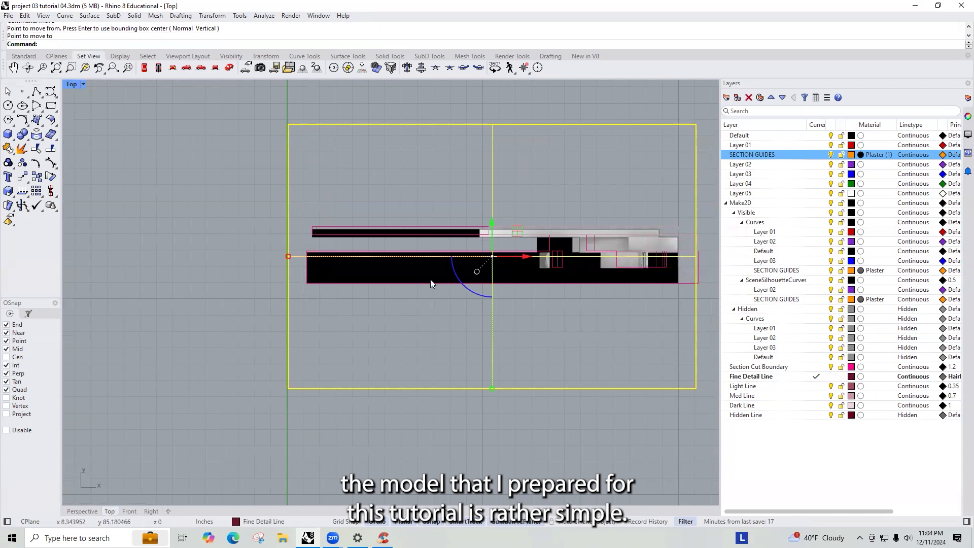
{"action": "scroll", "coordinate": [430, 283], "scroll_direction": "down", "scroll_amount": 1}
{"action": "scroll", "coordinate": [665, 292], "scroll_direction": "up", "scroll_amount": 4}
{"action": "type", "text": "Scal"}
{"action": "key", "text": "BackSpace"}
{"action": "type", "text": "a"}
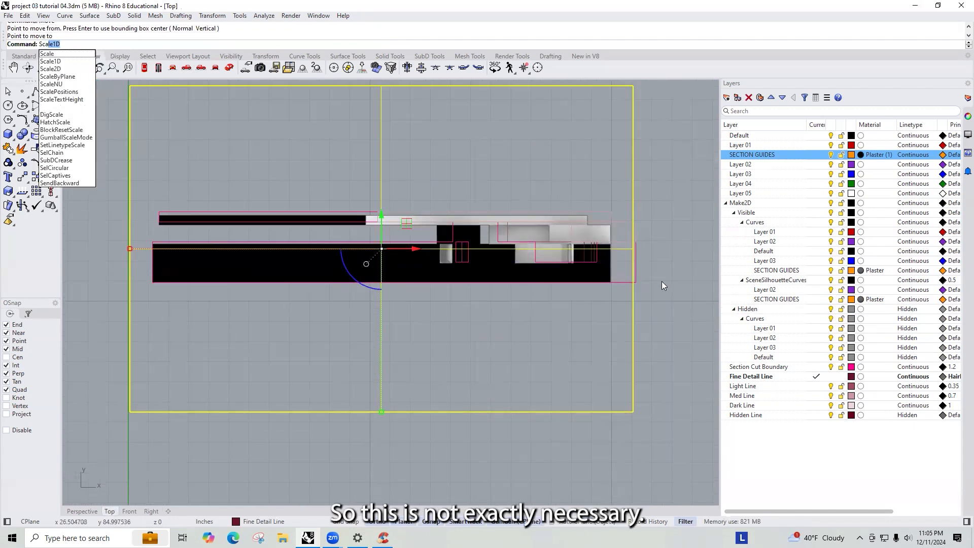
{"action": "type", "text": "le"}
{"action": "key", "text": "Return"}
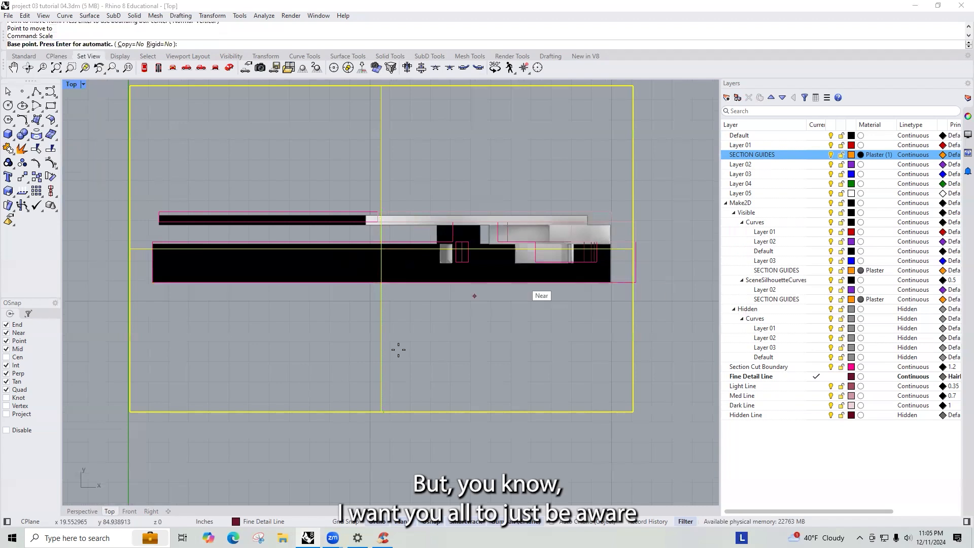
{"action": "left_click", "coordinate": [152, 280]}
{"action": "type", "text": "r"}
{"action": "key", "text": "Return"}
{"action": "left_click", "coordinate": [153, 280]}
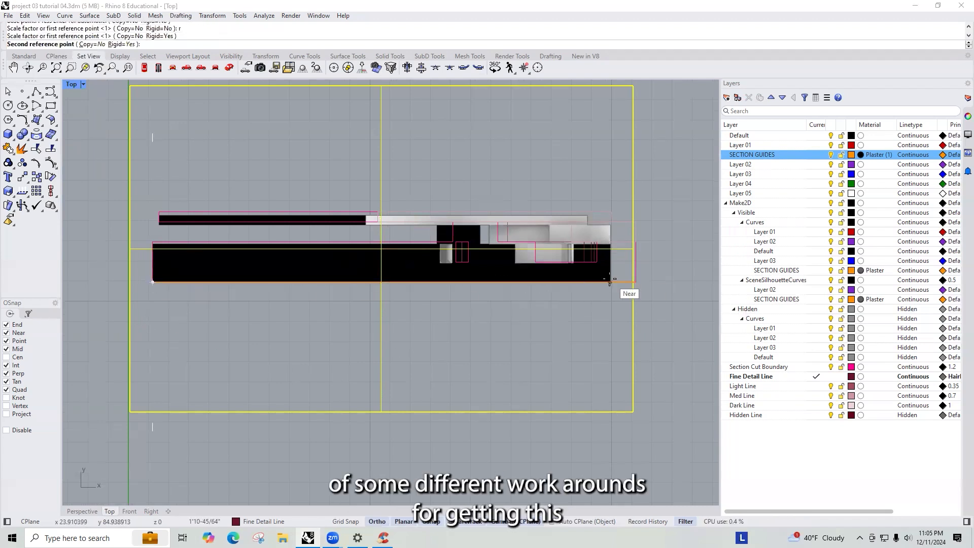
{"action": "scroll", "coordinate": [610, 281], "scroll_direction": "up", "scroll_amount": 5}
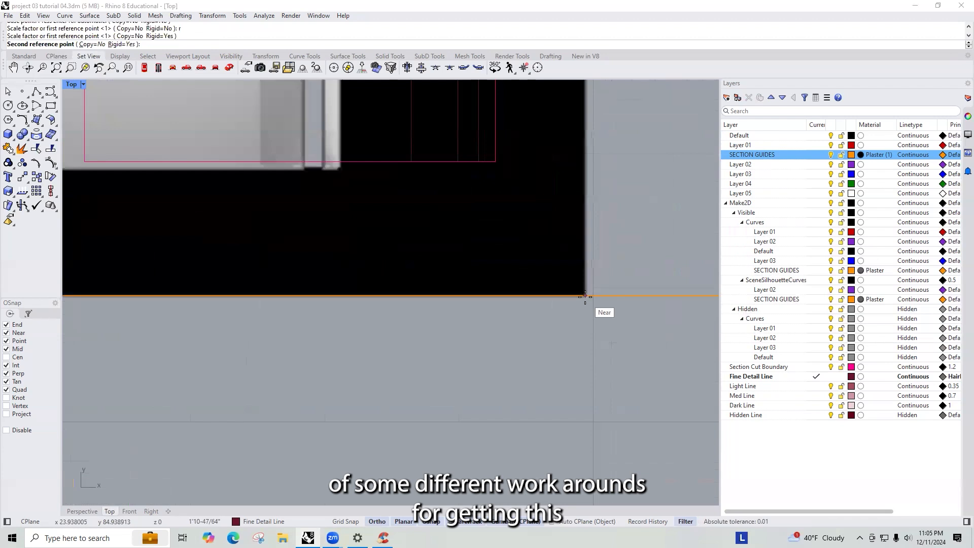
{"action": "left_click", "coordinate": [585, 296]}
- Scale the picture from its lower-left corner by reference so its right edge matches the section curves' right edge
{"action": "scroll", "coordinate": [540, 299], "scroll_direction": "down", "scroll_amount": 5}
{"action": "type", "text": "scale"}
{"action": "key", "text": "Return"}
{"action": "type", "text": "r"}
{"action": "key", "text": "Return"}
{"action": "left_click", "coordinate": [183, 276]}
{"action": "scroll", "coordinate": [579, 268], "scroll_direction": "up", "scroll_amount": 3}
{"action": "scroll", "coordinate": [579, 269], "scroll_direction": "up", "scroll_amount": 3}
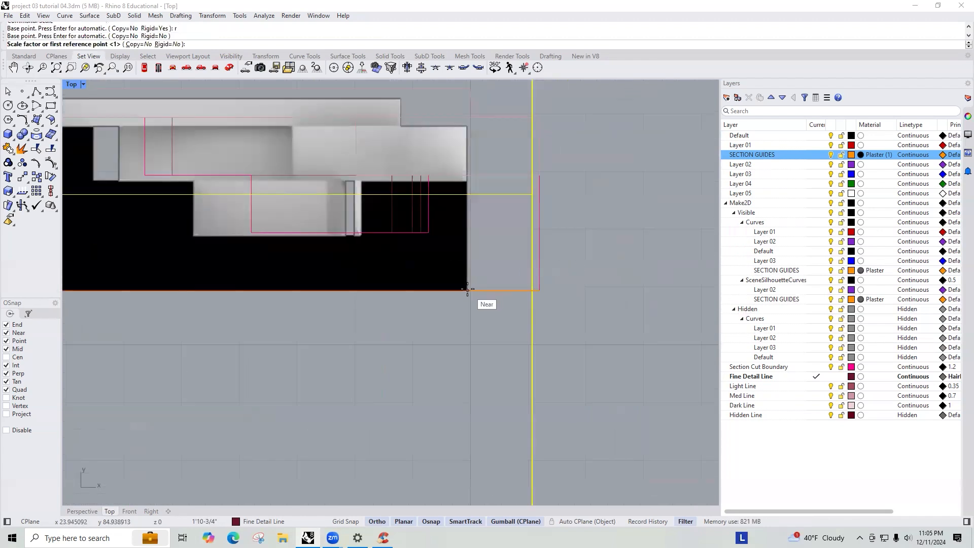
{"action": "left_click", "coordinate": [469, 290]}
{"action": "left_click", "coordinate": [540, 289]}
{"action": "scroll", "coordinate": [594, 264], "scroll_direction": "down", "scroll_amount": 5}
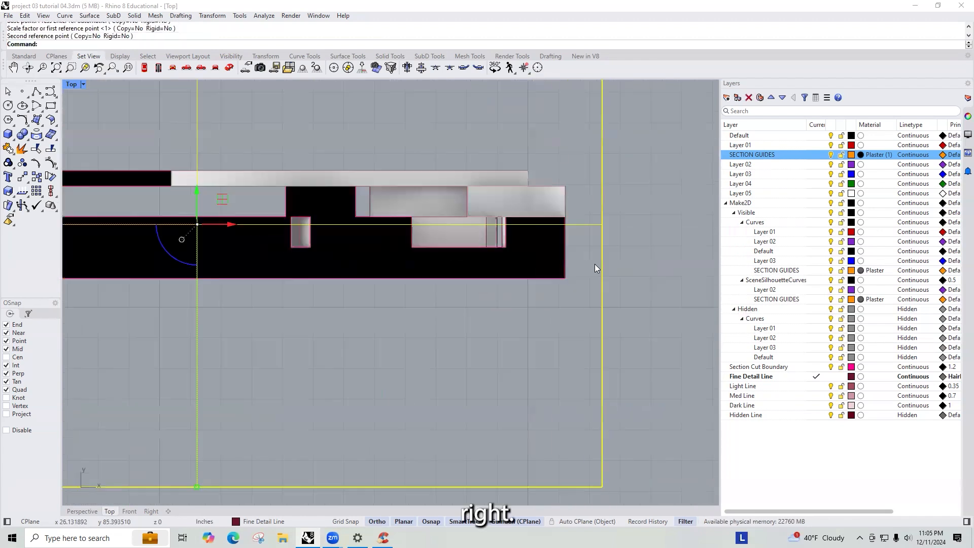
- Inspect how the scaled picture lines up with the section curves
{"action": "scroll", "coordinate": [463, 205], "scroll_direction": "up", "scroll_amount": 2}
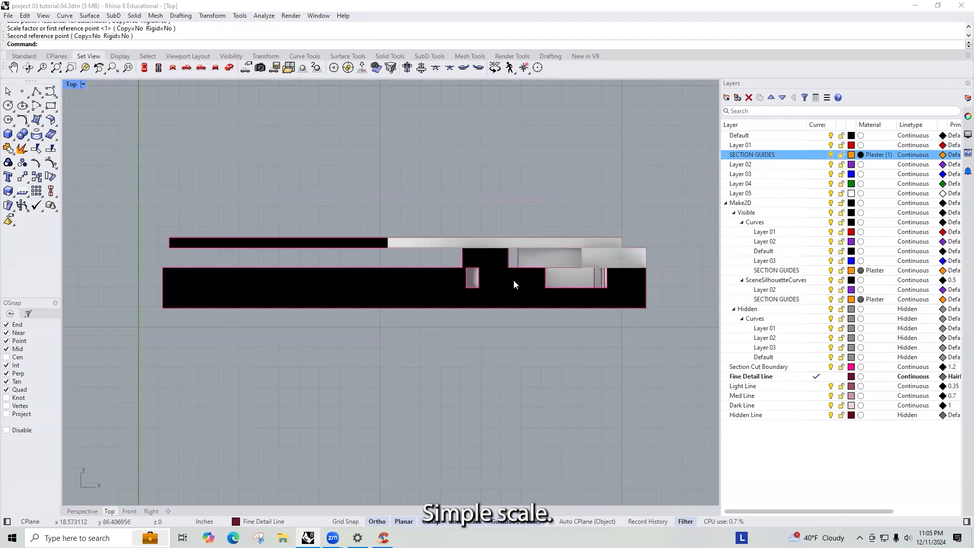
{"action": "scroll", "coordinate": [613, 266], "scroll_direction": "up", "scroll_amount": 4}
{"action": "scroll", "coordinate": [513, 244], "scroll_direction": "down", "scroll_amount": 3}
{"action": "scroll", "coordinate": [490, 261], "scroll_direction": "up", "scroll_amount": 2}
{"action": "scroll", "coordinate": [490, 261], "scroll_direction": "up", "scroll_amount": 2}
{"action": "scroll", "coordinate": [516, 259], "scroll_direction": "down", "scroll_amount": 4}
{"action": "right_click_drag", "start_coordinate": [484, 238], "coordinate": [498, 250]}
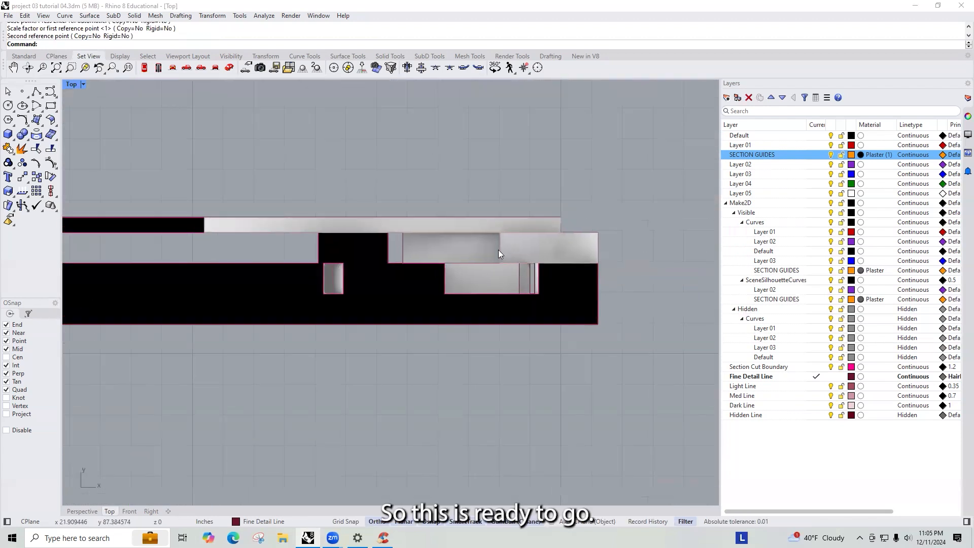
{"action": "scroll", "coordinate": [446, 214], "scroll_direction": "down", "scroll_amount": 4}
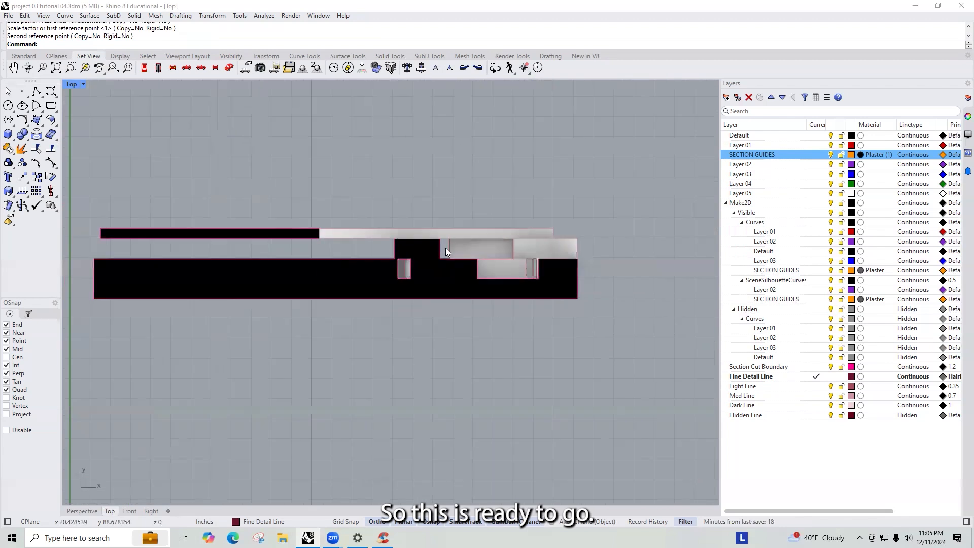
- Hide the section picture to leave only the section curves visible
{"action": "left_click", "coordinate": [481, 265]}
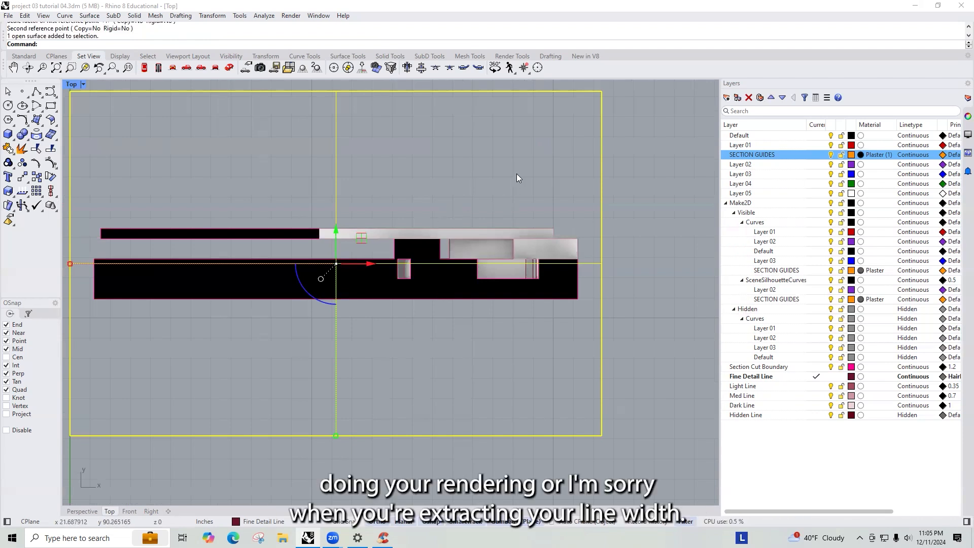
{"action": "type", "text": "Hide"}
{"action": "key", "text": "Return"}
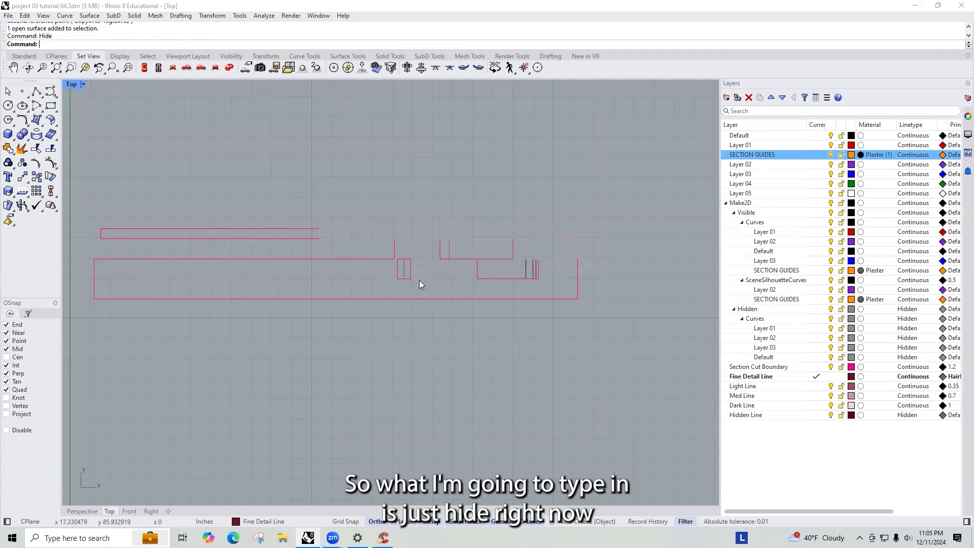
- Try hatching the section cut boundary curve with Hatch1 rotated 45 degrees, then undo the hatch
{"action": "left_click", "coordinate": [426, 298]}
{"action": "left_click", "coordinate": [475, 341]}
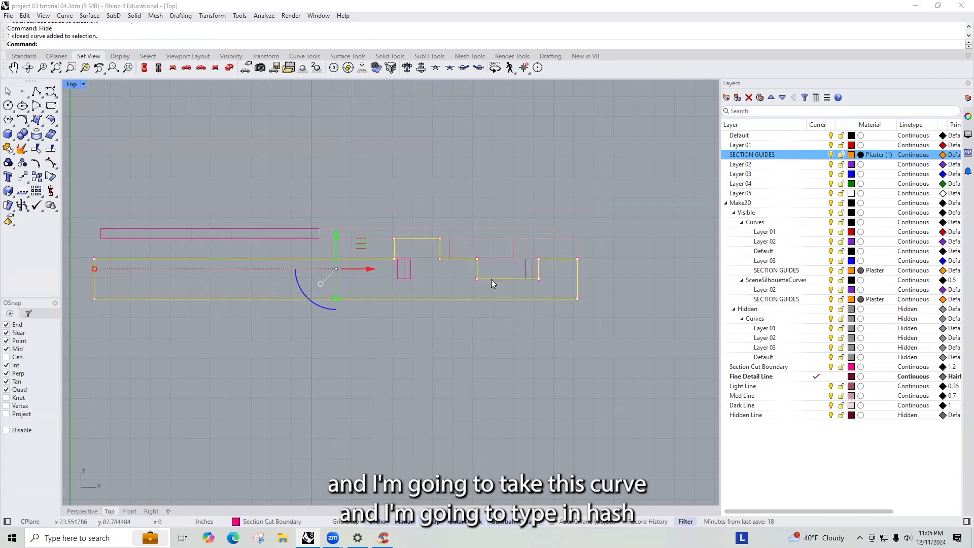
{"action": "type", "text": "Hatch"}
{"action": "key", "text": "Return"}
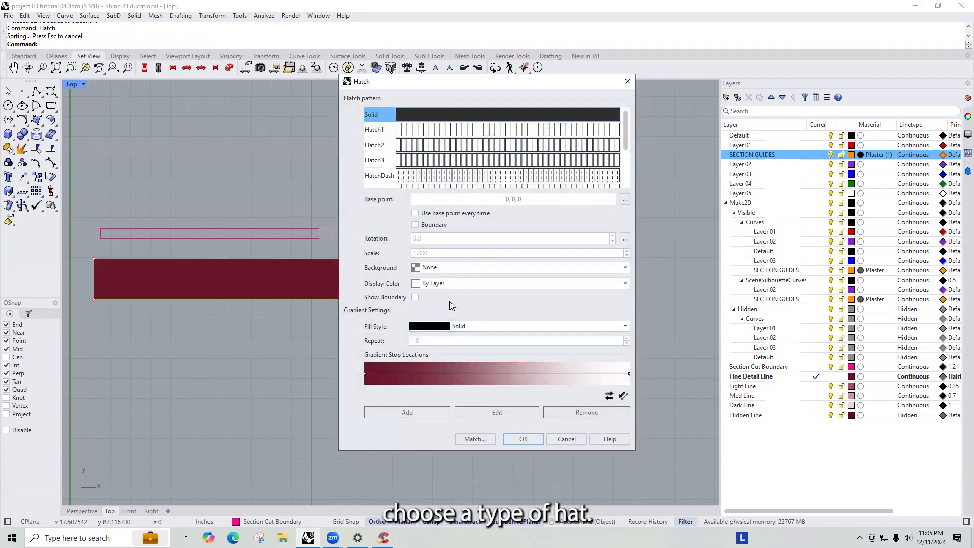
{"action": "scroll", "coordinate": [508, 147], "scroll_direction": "down", "scroll_amount": 2}
{"action": "left_click", "coordinate": [531, 145]}
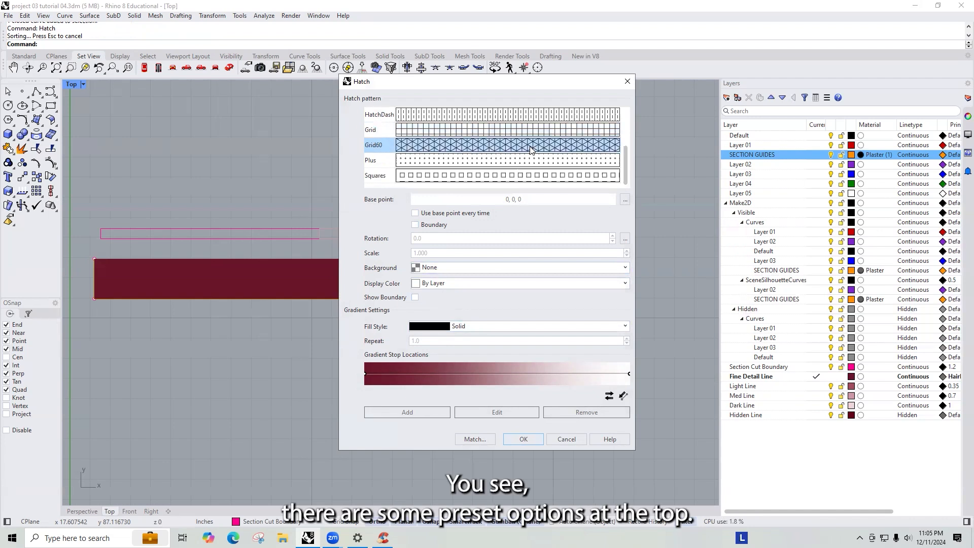
{"action": "scroll", "coordinate": [460, 149], "scroll_direction": "up", "scroll_amount": 2}
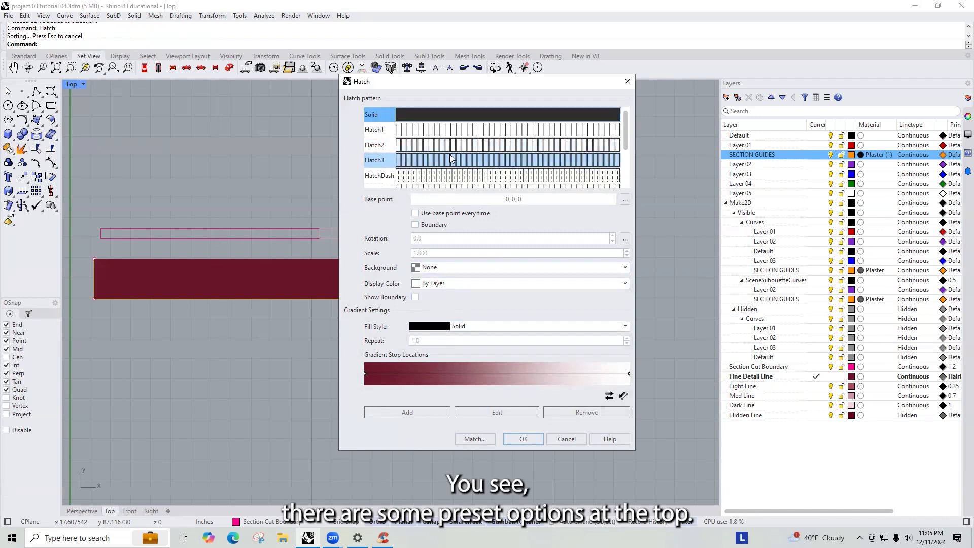
{"action": "left_click", "coordinate": [419, 131]}
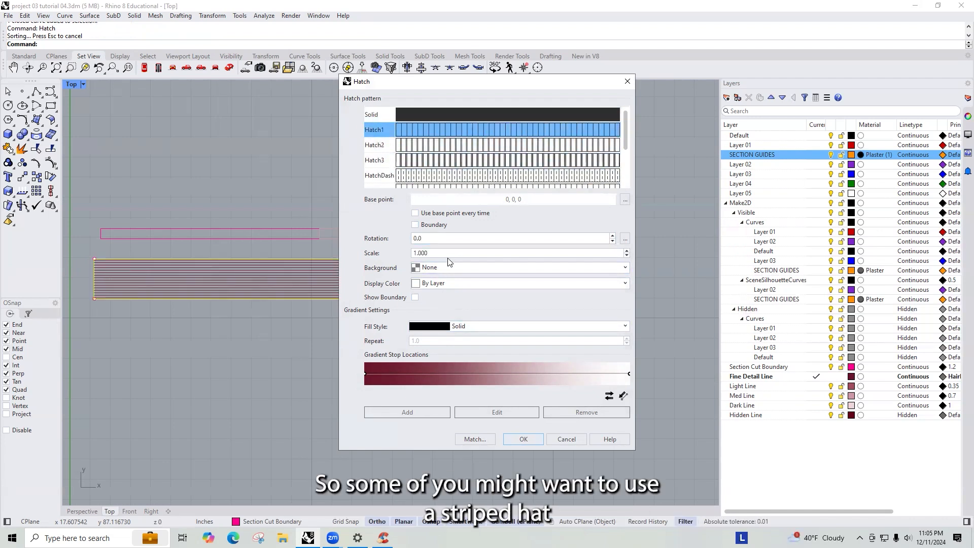
{"action": "left_click", "coordinate": [434, 239]}
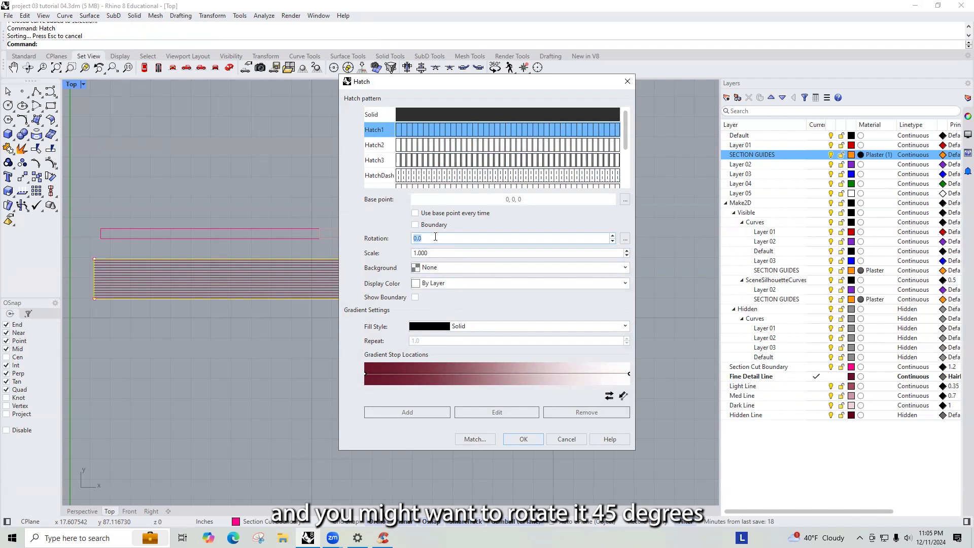
{"action": "type", "text": "45"}
{"action": "key", "text": "Return"}
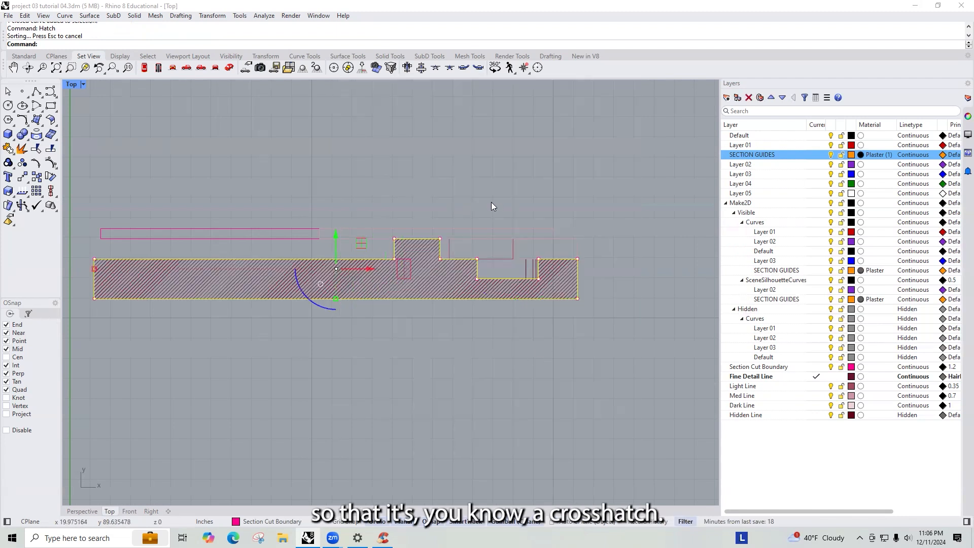
{"action": "key", "text": "ctrl+z"}
- Hatch the lower section cut curve with the Hatch1 pattern at 45 degrees rotation and a Black display colour
{"action": "left_click", "coordinate": [407, 270], "text": "shift"}
{"action": "type", "text": "Hatch"}
{"action": "key", "text": "Return"}
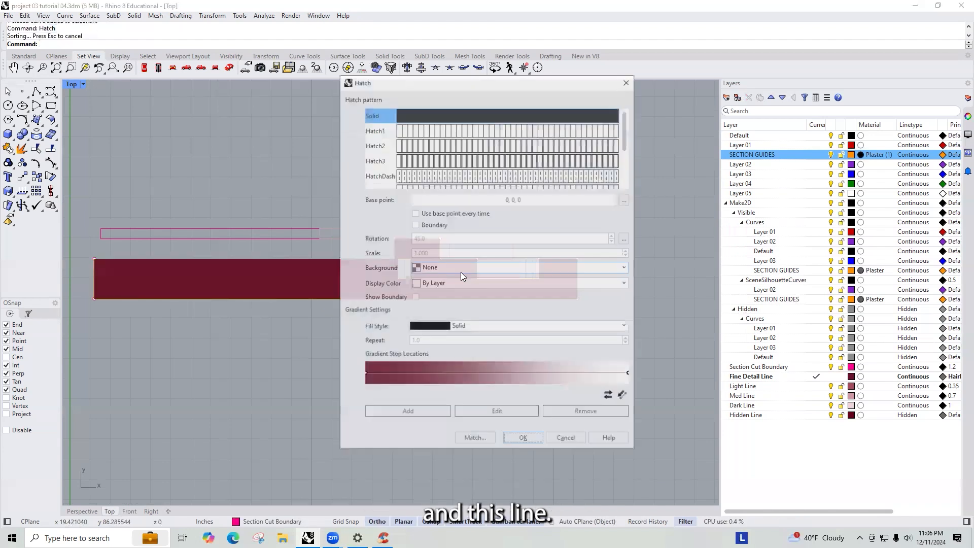
{"action": "left_click", "coordinate": [387, 133]}
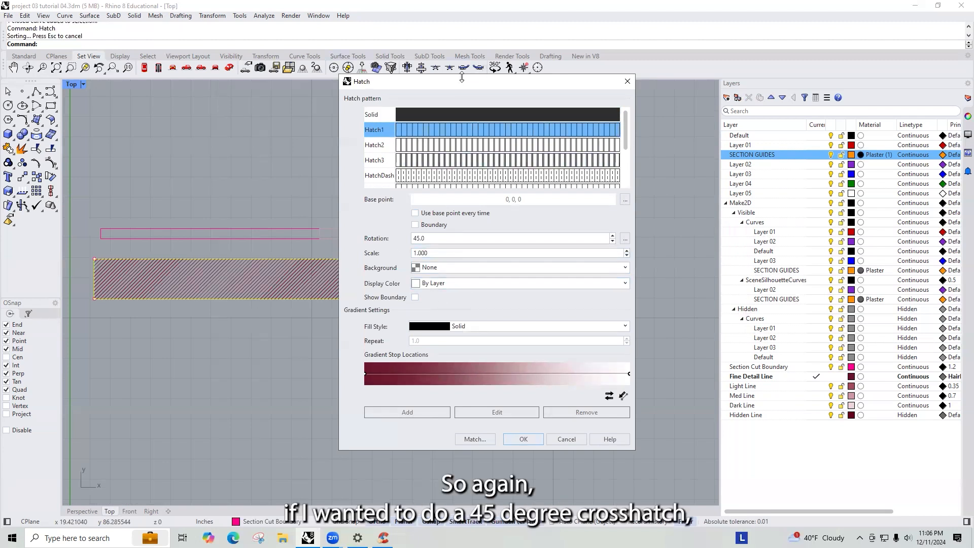
{"action": "left_click_drag", "start_coordinate": [461, 77], "coordinate": [738, 82]}
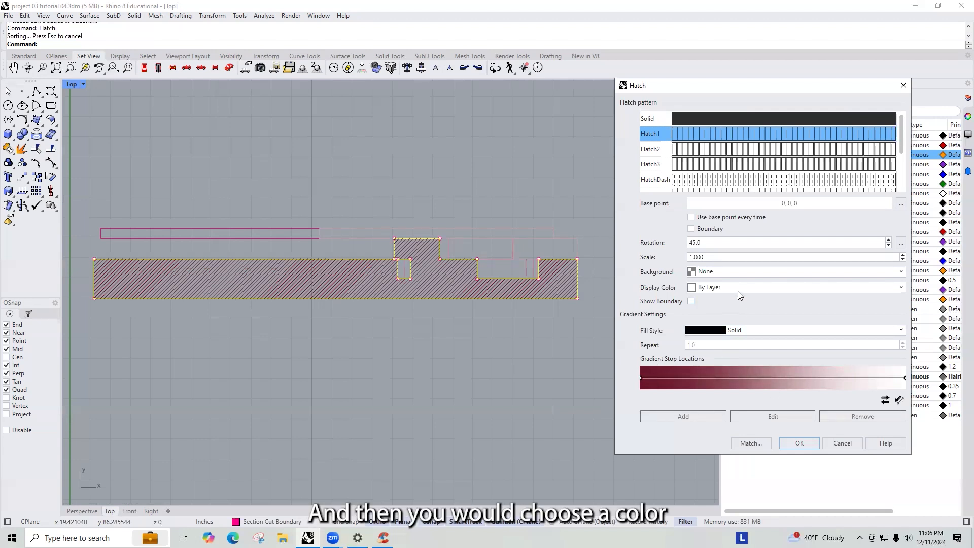
{"action": "left_click", "coordinate": [721, 287]}
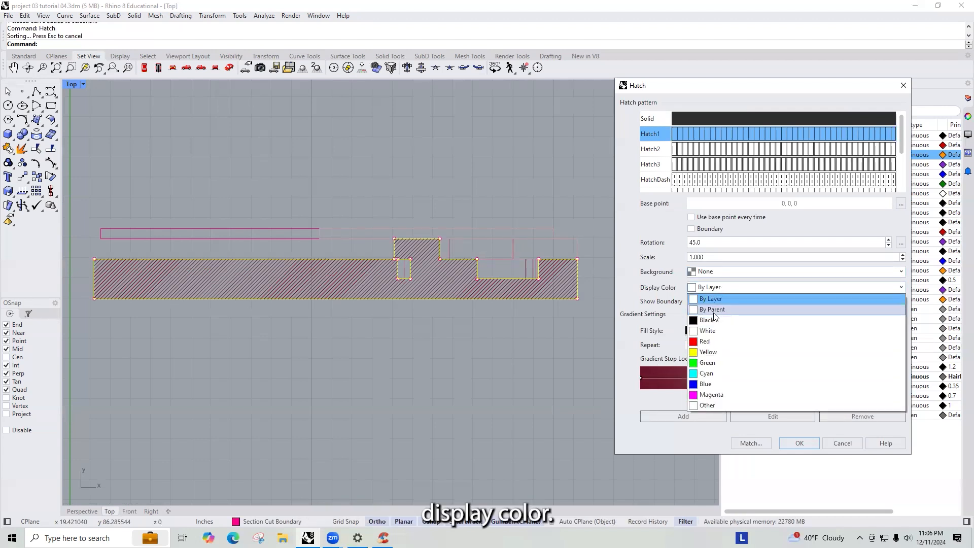
{"action": "left_click", "coordinate": [710, 404]}
{"action": "left_click", "coordinate": [300, 198]}
{"action": "left_click", "coordinate": [517, 363]}
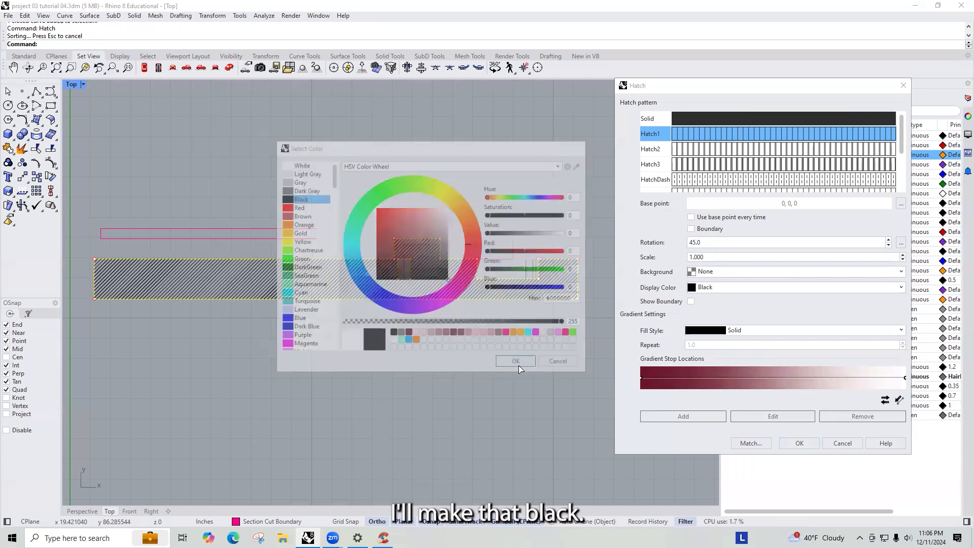
{"action": "left_click", "coordinate": [799, 442]}
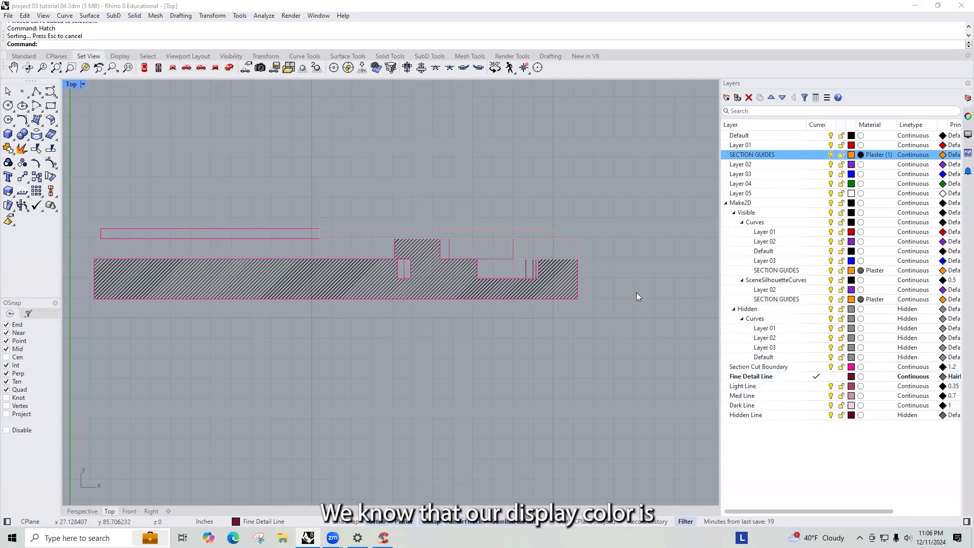
- Hatch the thin upper section curve with the same black 45-degree Hatch1 pattern
{"action": "mouse_move", "coordinate": [628, 306]}
{"action": "left_mouse_down"}
{"action": "mouse_move", "coordinate": [106, 160]}
{"action": "mouse_move", "coordinate": [79, 176]}
{"action": "left_mouse_up"}
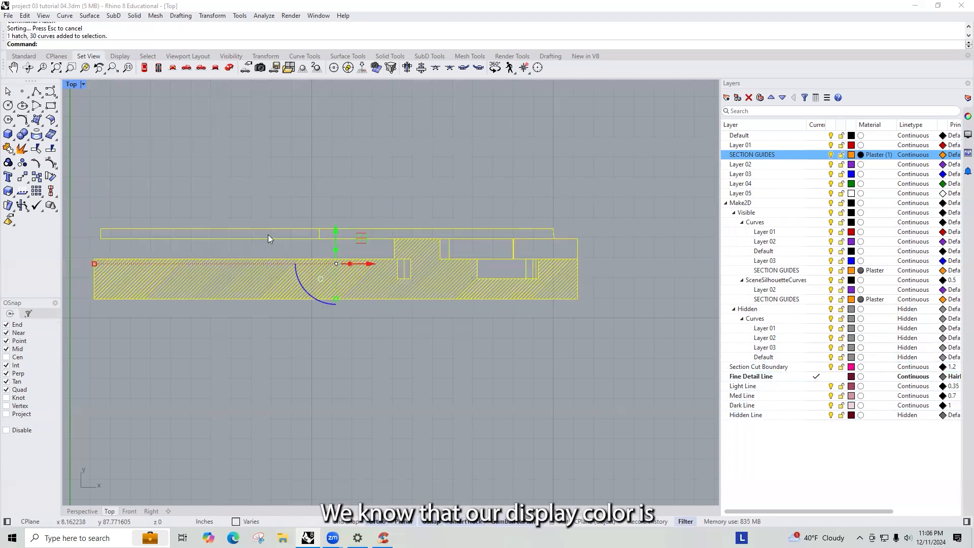
{"action": "key", "text": "Escape"}
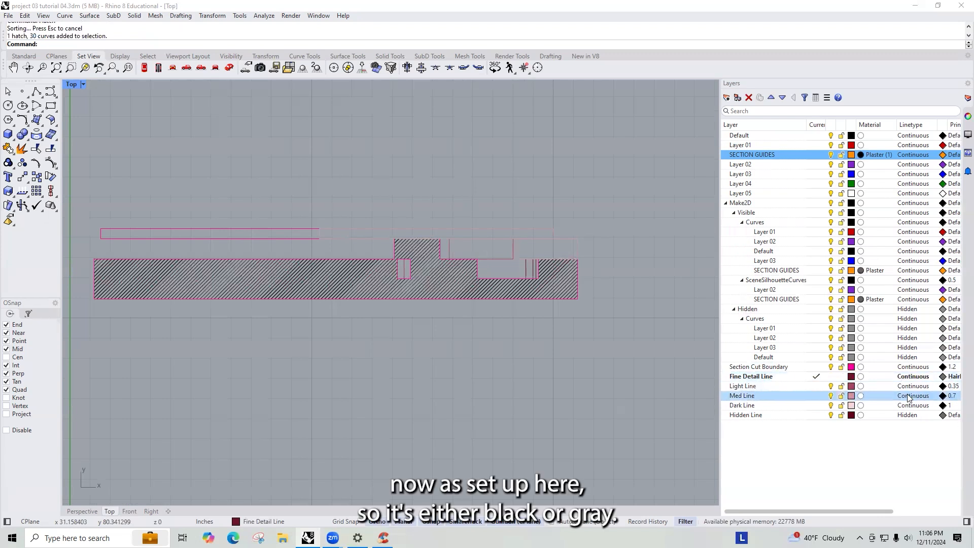
{"action": "left_click", "coordinate": [216, 229]}
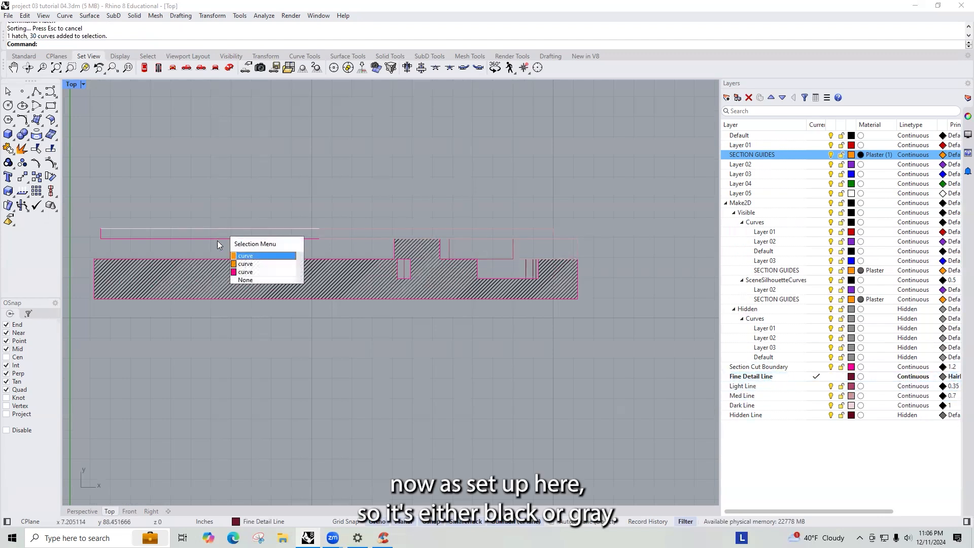
{"action": "left_click", "coordinate": [246, 272]}
{"action": "key", "text": "Return"}
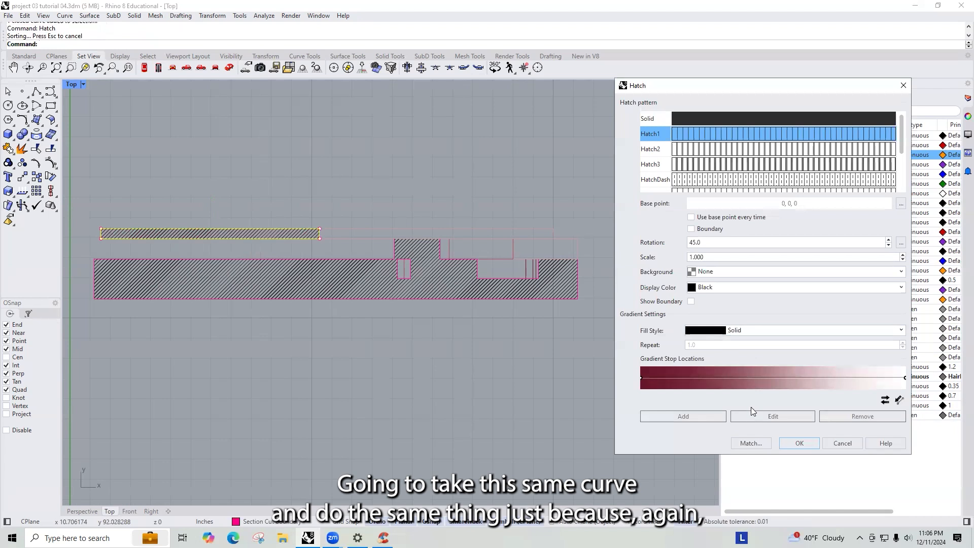
{"action": "left_click", "coordinate": [799, 443]}
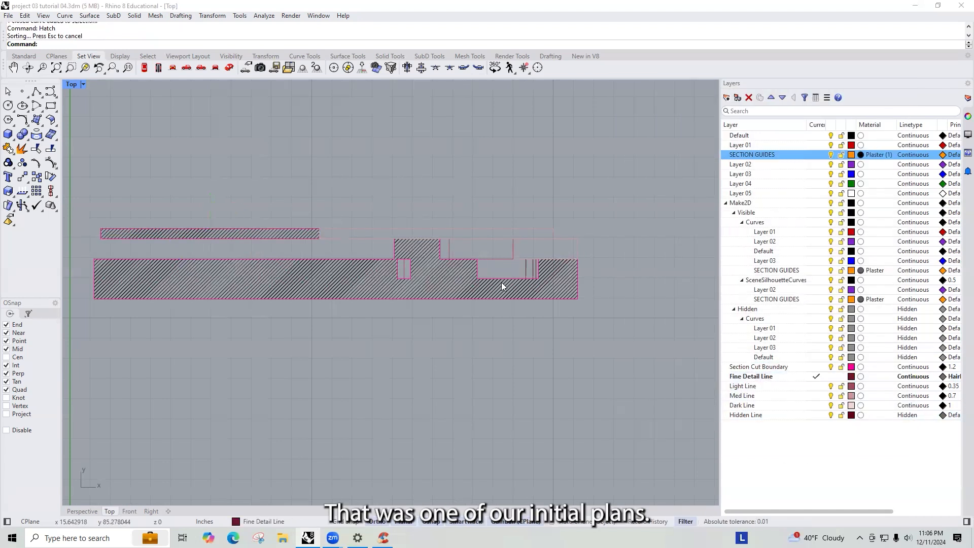
- Dimension the overall width of the lower hatched section cut to check its size, then delete the dimension
{"action": "left_click_drag", "start_coordinate": [640, 332], "coordinate": [75, 174]}
{"action": "left_click", "coordinate": [489, 177]}
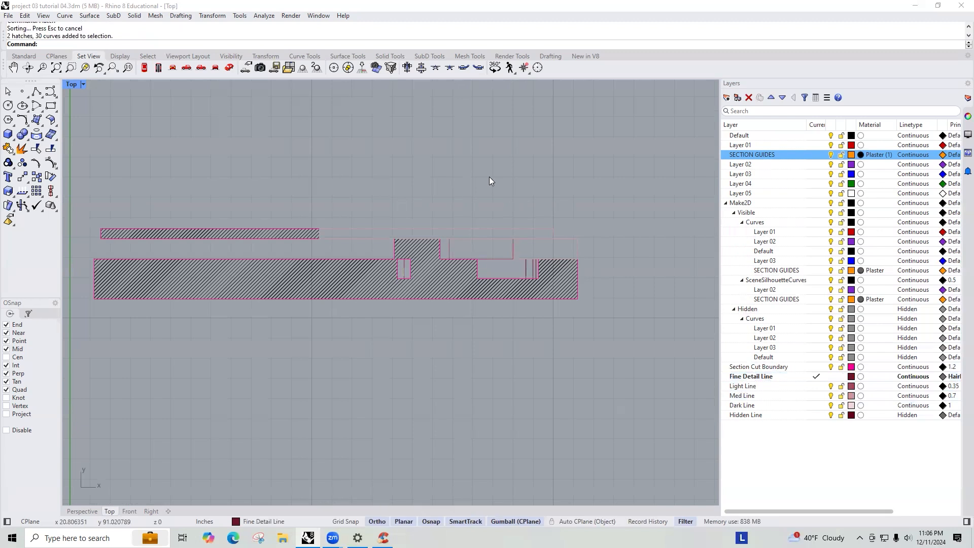
{"action": "key", "text": "Return"}
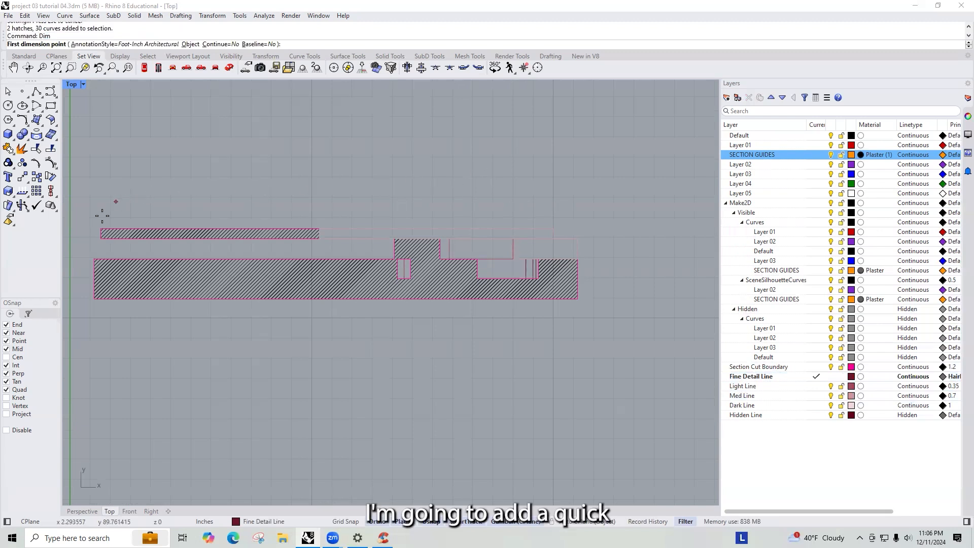
{"action": "left_click", "coordinate": [94, 299]}
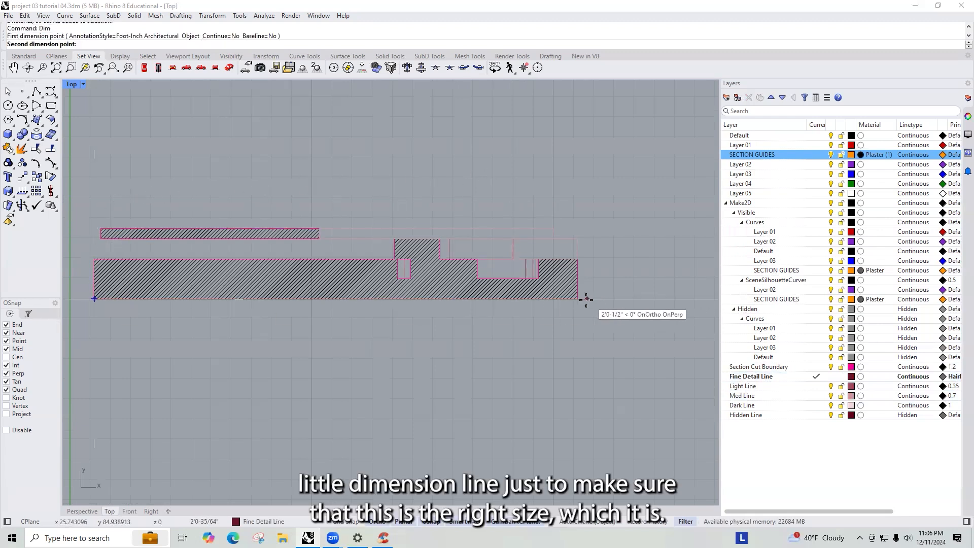
{"action": "left_click", "coordinate": [578, 298]}
{"action": "scroll", "coordinate": [458, 352], "scroll_direction": "down", "scroll_amount": 8}
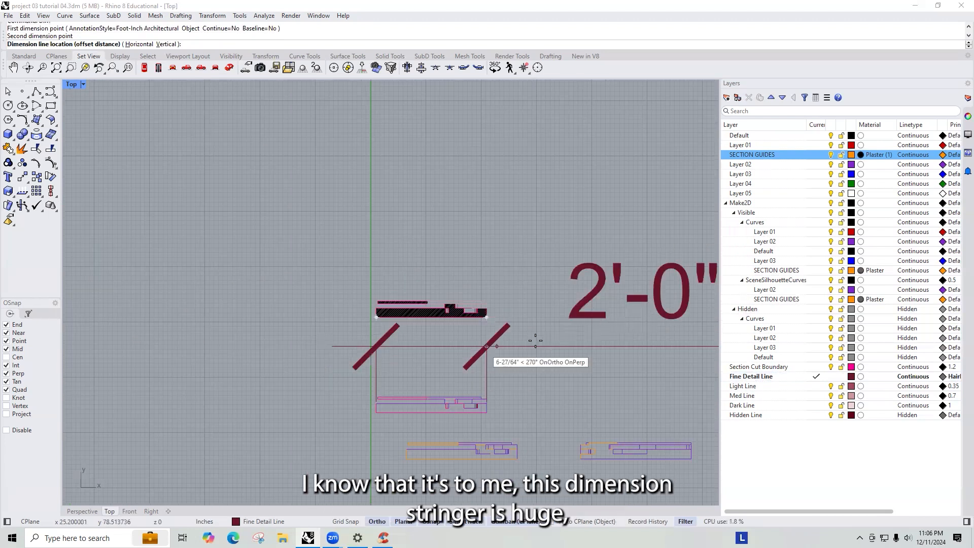
{"action": "left_click", "coordinate": [524, 347]}
{"action": "left_click", "coordinate": [595, 278]}
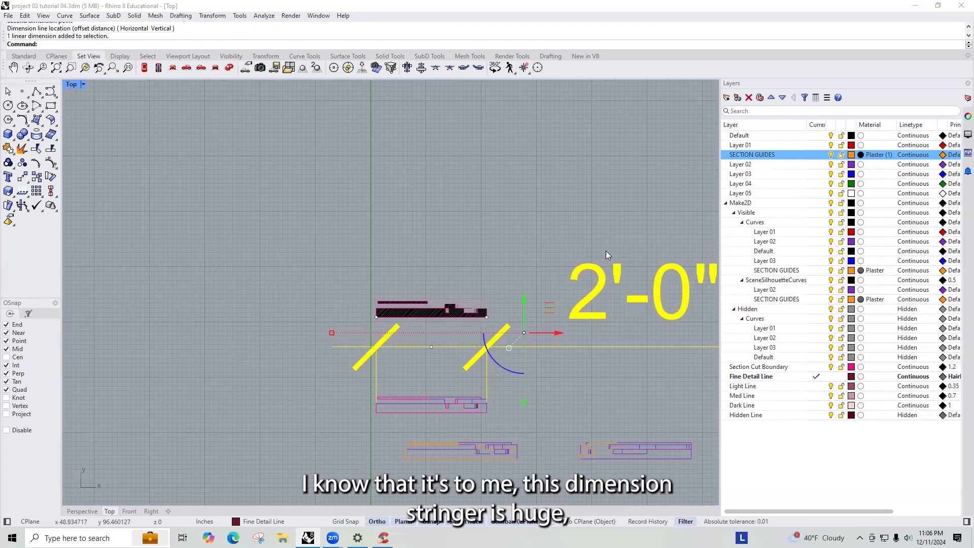
{"action": "left_click", "coordinate": [967, 116]}
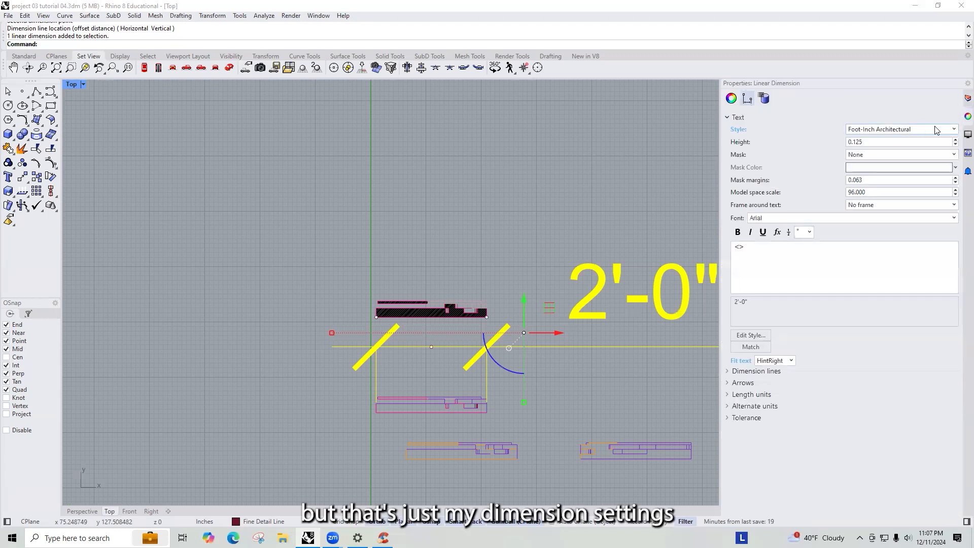
{"action": "left_click", "coordinate": [954, 130]}
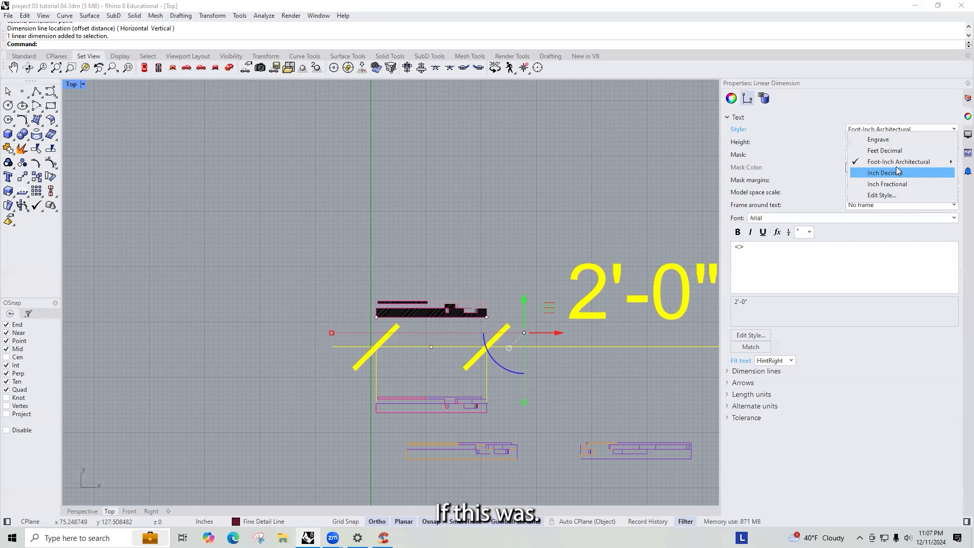
{"action": "left_click", "coordinate": [545, 291]}
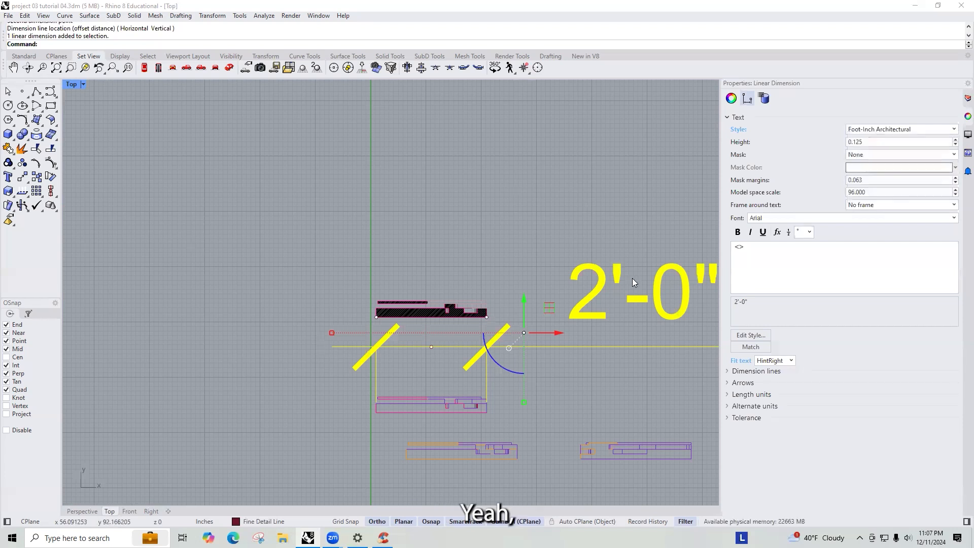
{"action": "key", "text": "Delete"}
- Zoom to frame all the hatched section curves for review
{"action": "scroll", "coordinate": [422, 348], "scroll_direction": "up", "scroll_amount": 2}
{"action": "scroll", "coordinate": [523, 257], "scroll_direction": "up", "scroll_amount": 5}
{"action": "scroll", "coordinate": [479, 274], "scroll_direction": "down", "scroll_amount": 4}
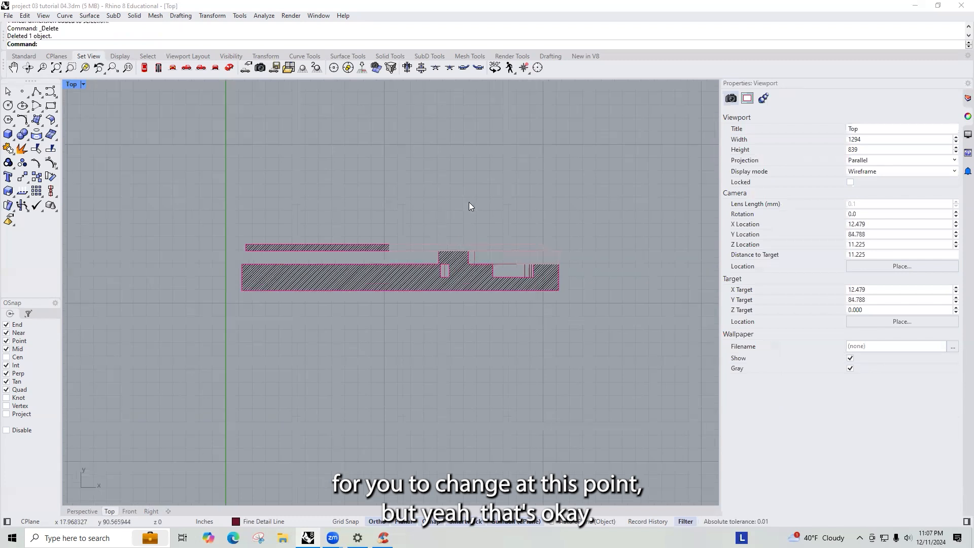
{"action": "scroll", "coordinate": [471, 209], "scroll_direction": "down", "scroll_amount": 3}
{"action": "scroll", "coordinate": [476, 221], "scroll_direction": "up", "scroll_amount": 6}
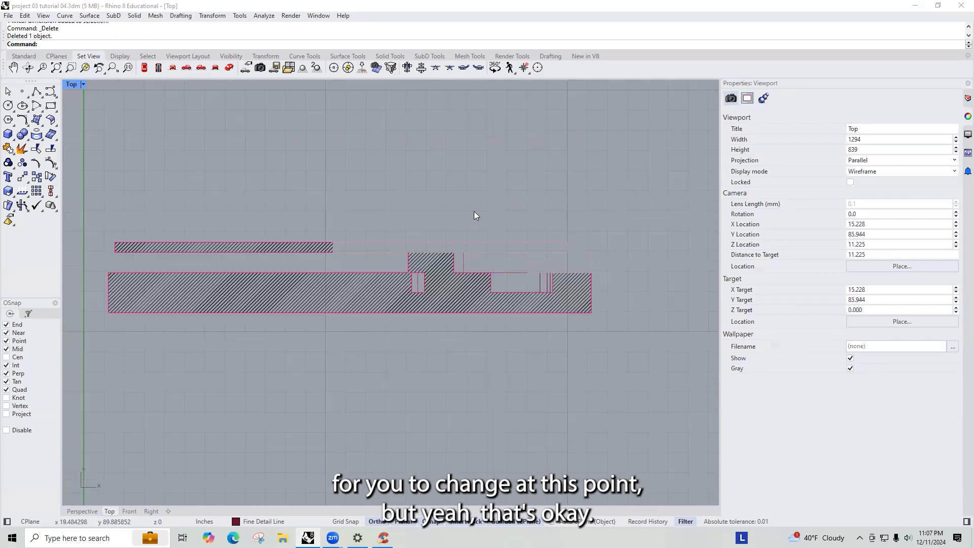
{"action": "scroll", "coordinate": [496, 220], "scroll_direction": "down", "scroll_amount": 6}
{"action": "left_click_drag", "start_coordinate": [553, 293], "coordinate": [233, 182]}
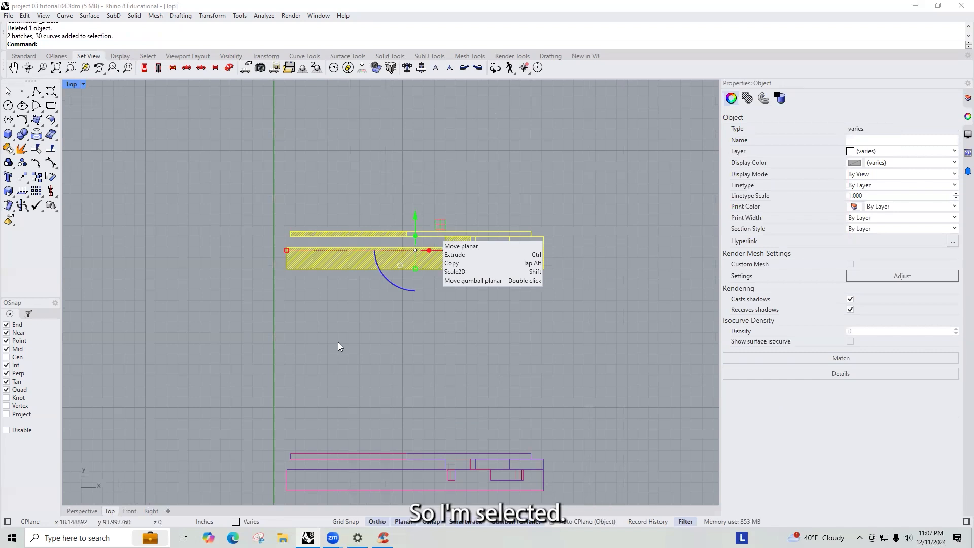
{"action": "type", "text": "z"}
{"action": "key", "text": "Return"}
{"action": "type", "text": "s"}
{"action": "key", "text": "Return"}
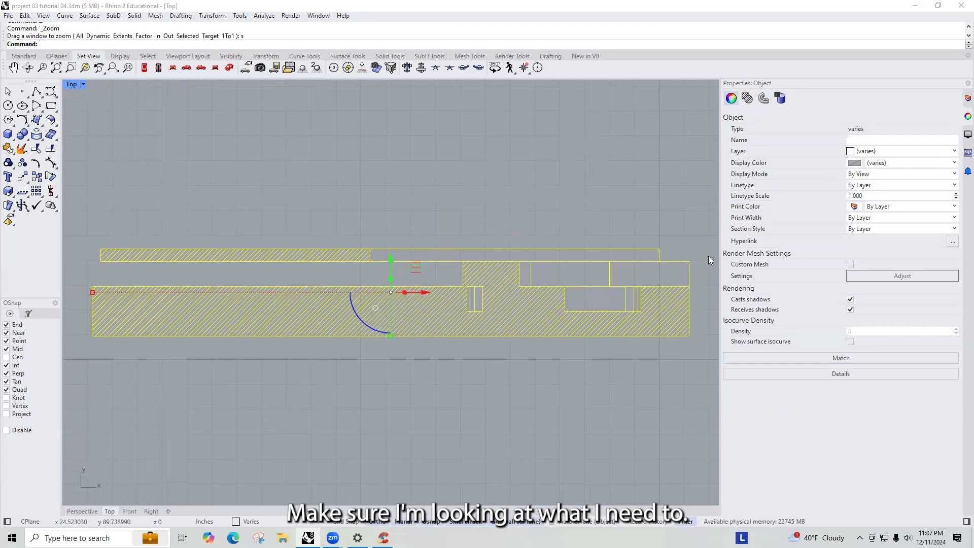
{"action": "key", "text": "Escape"}
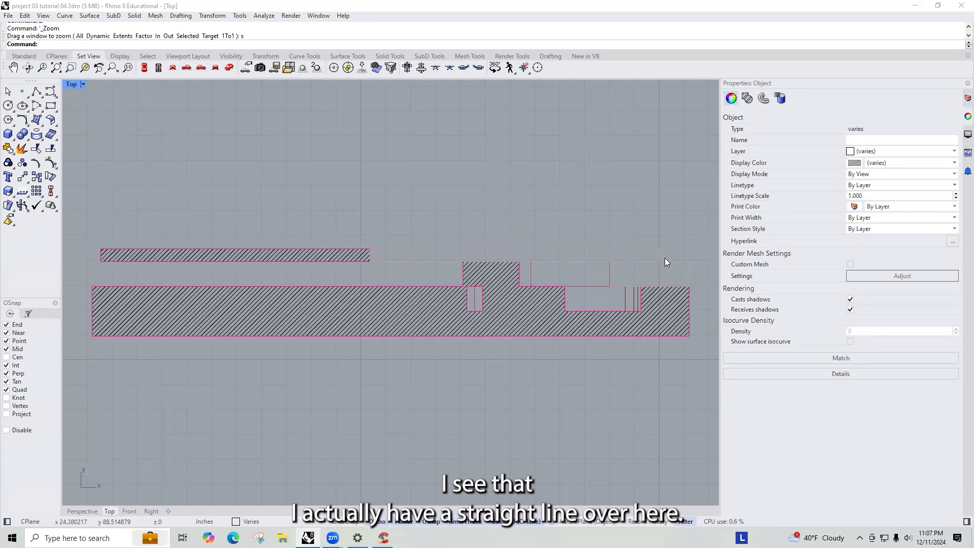
- Draw a vertical guide line down from the upper corner of the slanted right edge of the upper section curve
{"action": "scroll", "coordinate": [663, 258], "scroll_direction": "up", "scroll_amount": 8}
{"action": "left_click", "coordinate": [658, 259]}
{"action": "scroll", "coordinate": [658, 259], "scroll_direction": "up", "scroll_amount": 6}
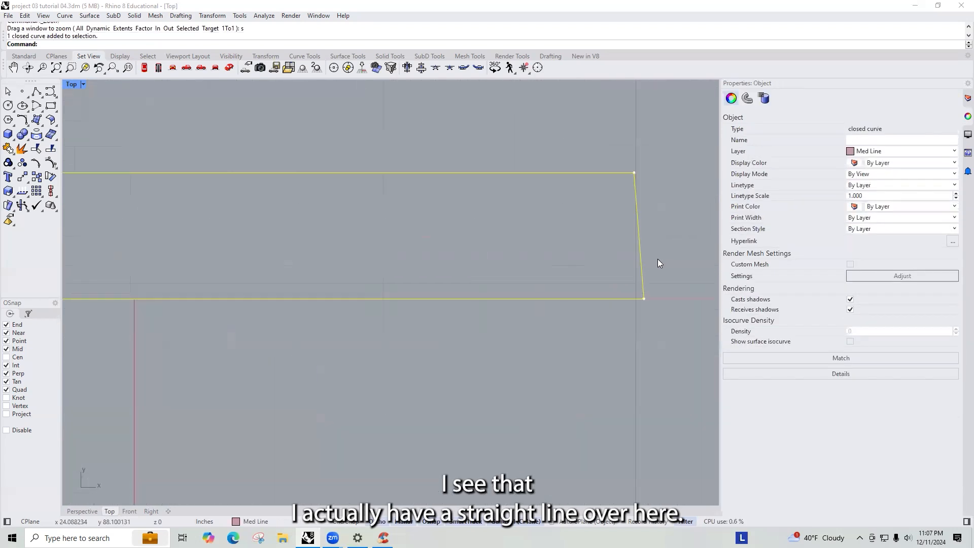
{"action": "type", "text": "line"}
{"action": "key", "text": "Return"}
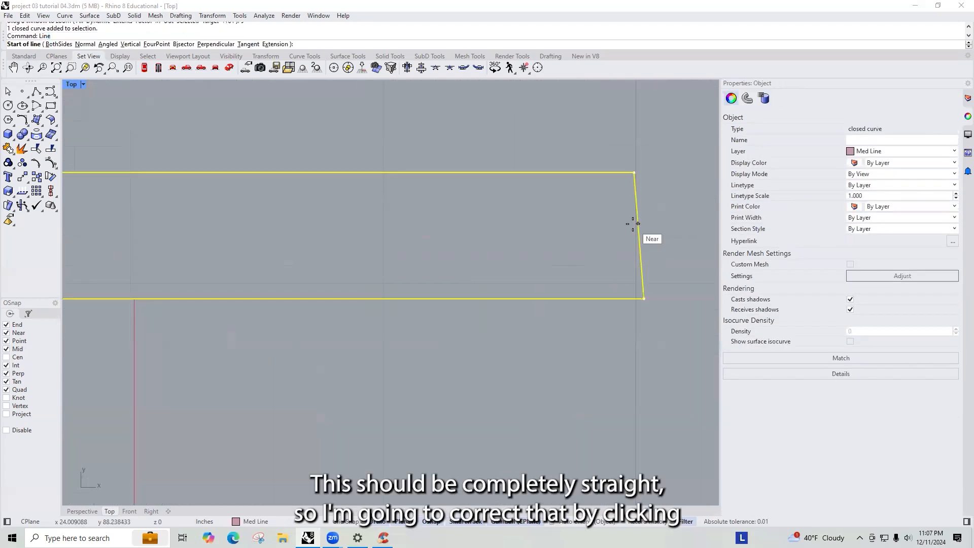
{"action": "left_click", "coordinate": [633, 173]}
{"action": "left_click", "coordinate": [616, 354]}
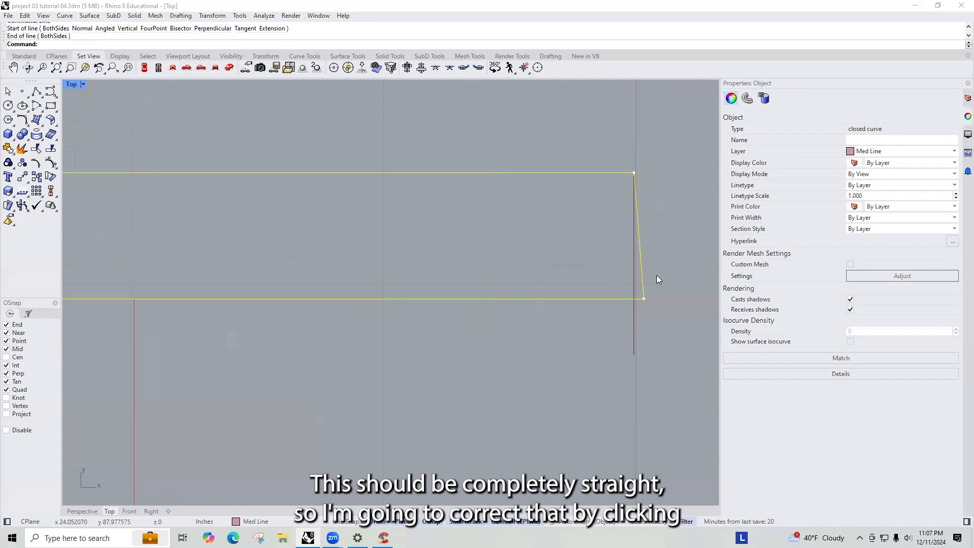
- Move the curve's lower right control point onto the vertical guide line, then delete the guide line
{"action": "left_click_drag", "start_coordinate": [572, 261], "coordinate": [690, 324]}
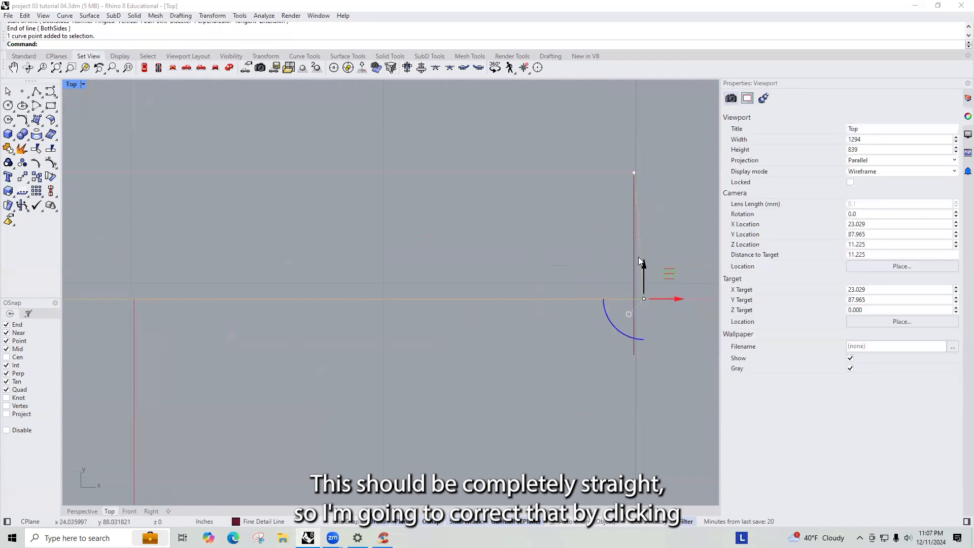
{"action": "type", "text": "move"}
{"action": "key", "text": "Return"}
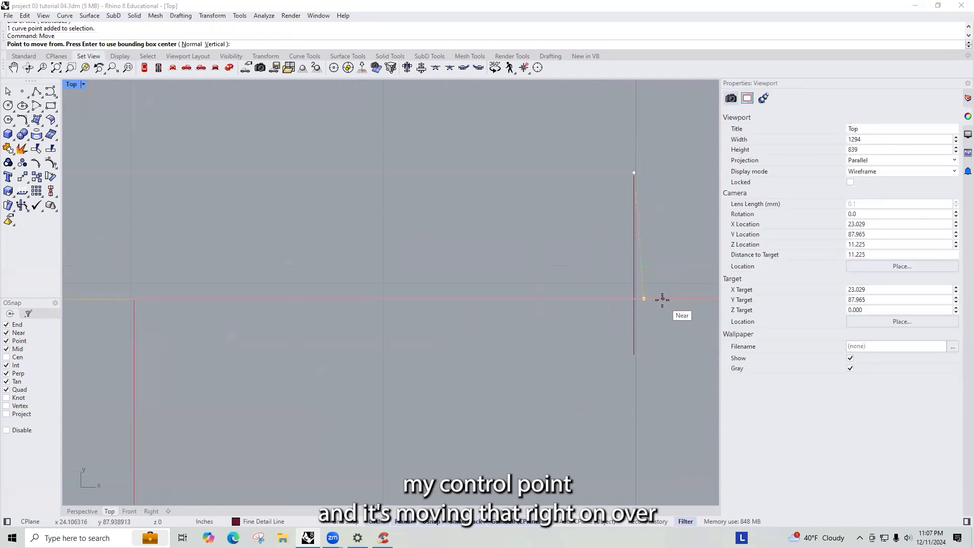
{"action": "left_click", "coordinate": [642, 298]}
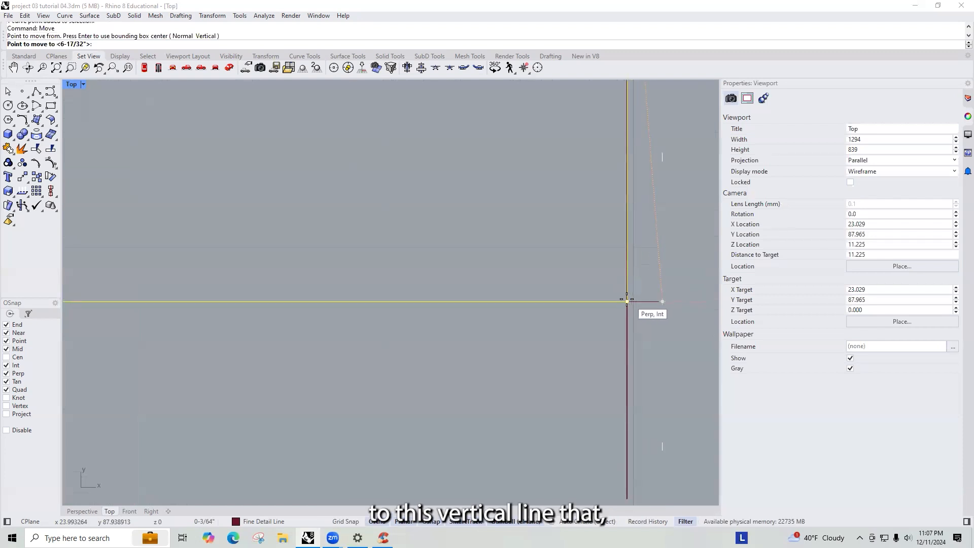
{"action": "left_click", "coordinate": [627, 301]}
{"action": "scroll", "coordinate": [641, 319], "scroll_direction": "down", "scroll_amount": 2}
{"action": "left_click", "coordinate": [639, 338]}
{"action": "key", "text": "Delete"}
- Bring the medium-line rectangle at the upper right of the section forward in the draw order
{"action": "scroll", "coordinate": [639, 314], "scroll_direction": "down", "scroll_amount": 3}
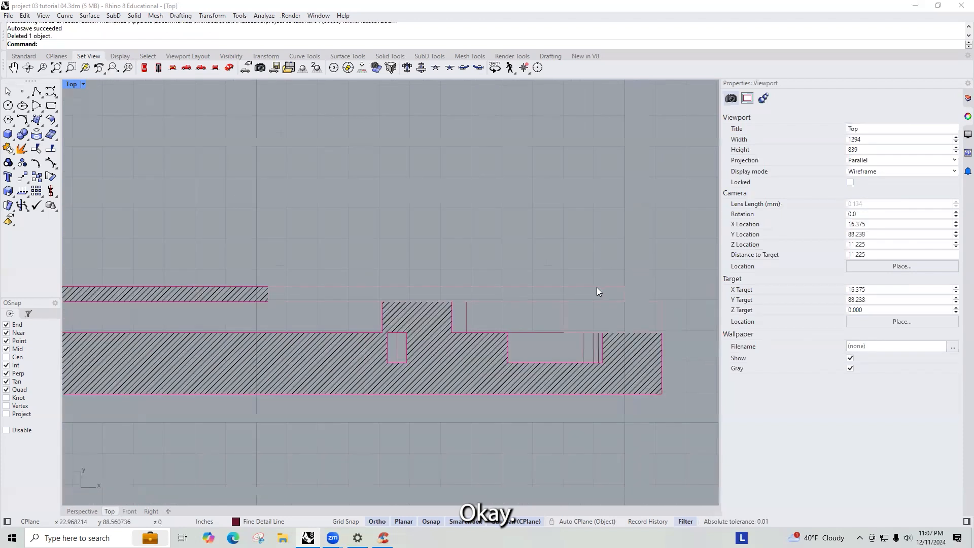
{"action": "scroll", "coordinate": [636, 289], "scroll_direction": "down", "scroll_amount": 2}
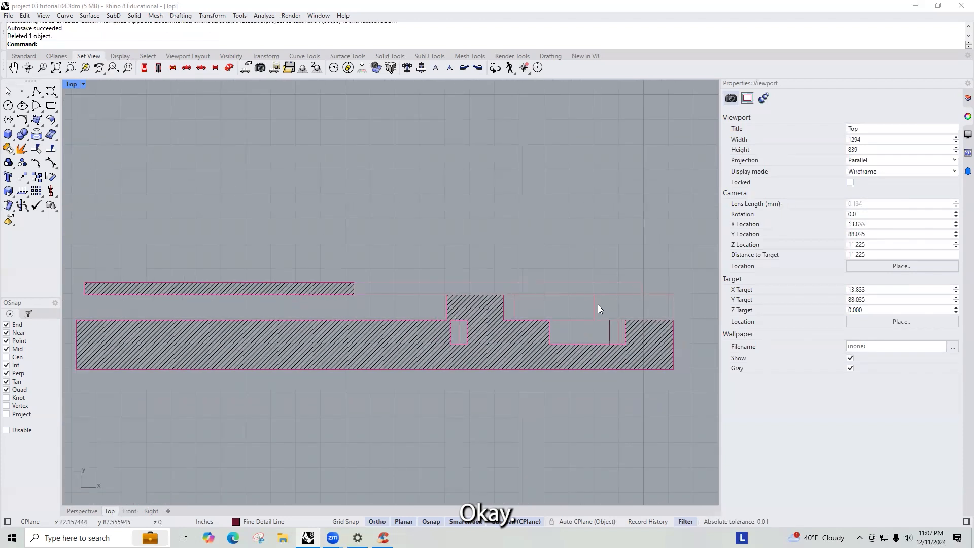
{"action": "left_click", "coordinate": [598, 308]}
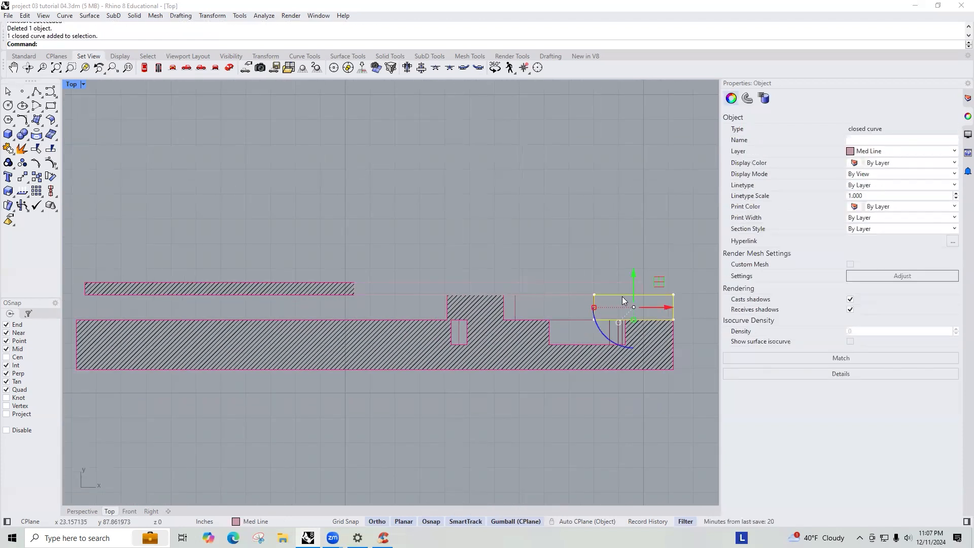
{"action": "key", "text": "BackSpace"}
{"action": "key", "text": "BackSpace"}
{"action": "key", "text": "BackSpace"}
{"action": "type", "text": "Bring"}
{"action": "key", "text": "Return"}
{"action": "left_click", "coordinate": [556, 303]}
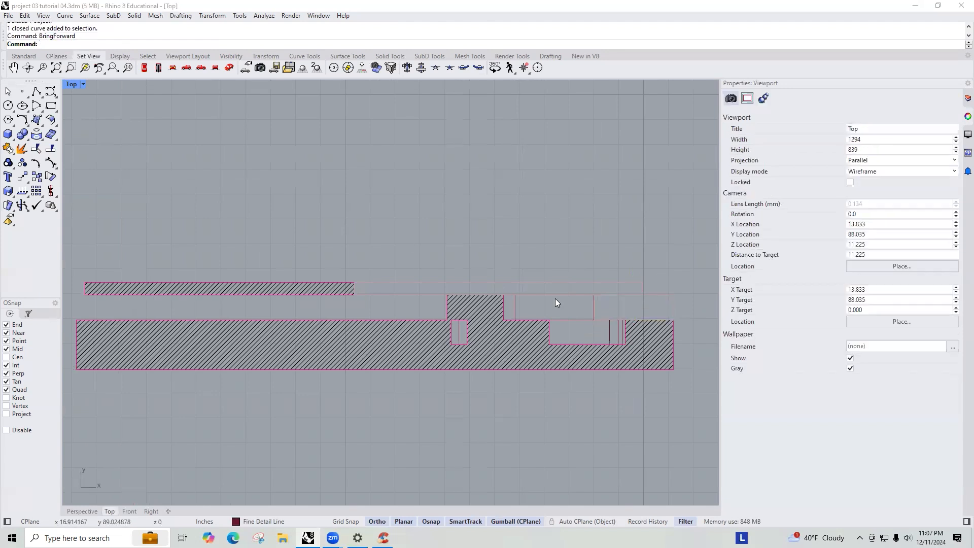
- Inspect the overlapping curves at the upper right of the section to compare their layers
{"action": "scroll", "coordinate": [649, 312], "scroll_direction": "up", "scroll_amount": 5}
{"action": "left_click", "coordinate": [580, 323]}
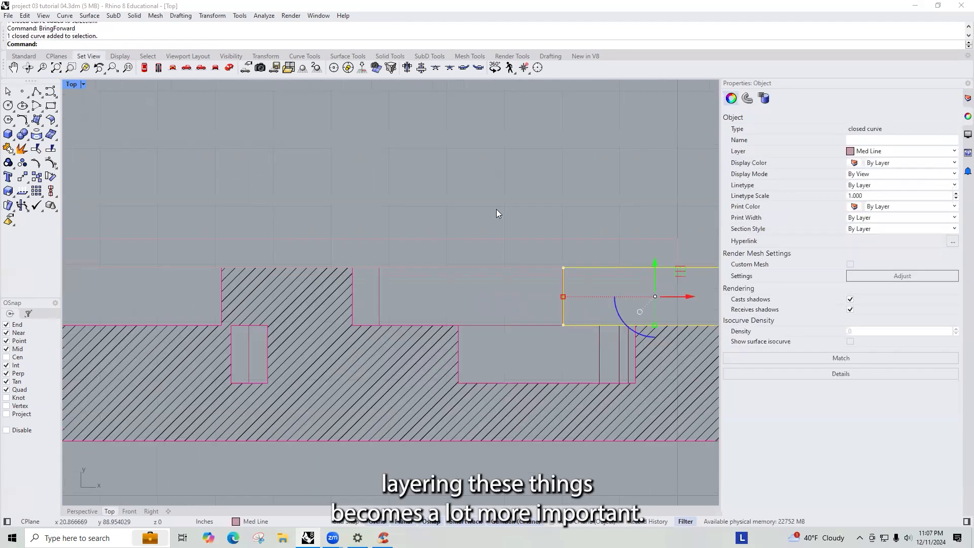
{"action": "scroll", "coordinate": [489, 229], "scroll_direction": "down", "scroll_amount": 5}
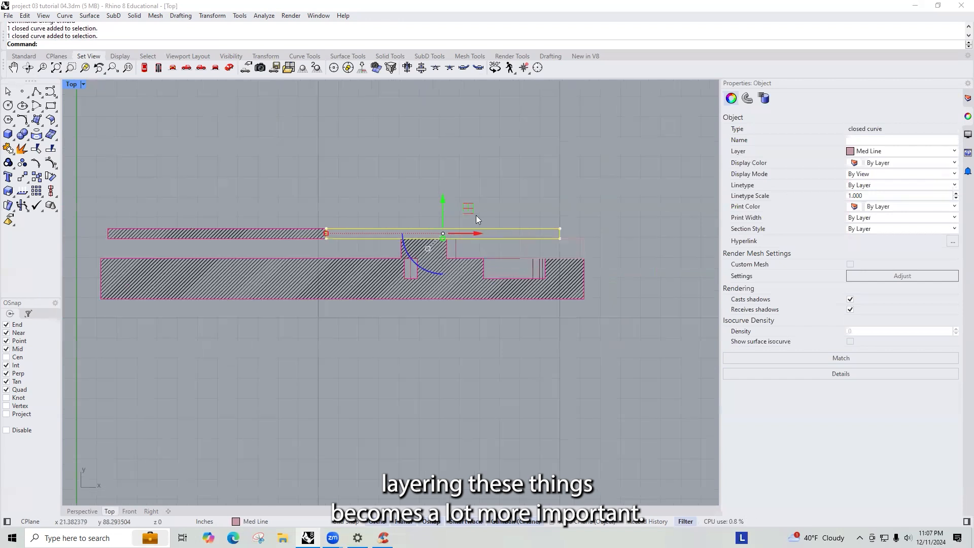
{"action": "scroll", "coordinate": [448, 250], "scroll_direction": "up", "scroll_amount": 4}
{"action": "left_click", "coordinate": [467, 248]}
{"action": "left_click", "coordinate": [463, 246]}
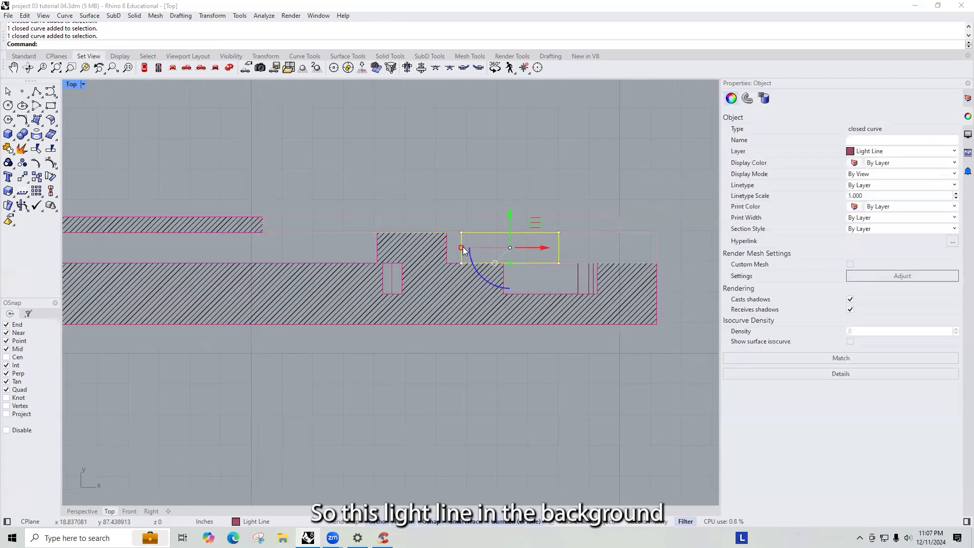
{"action": "left_click", "coordinate": [647, 233]}
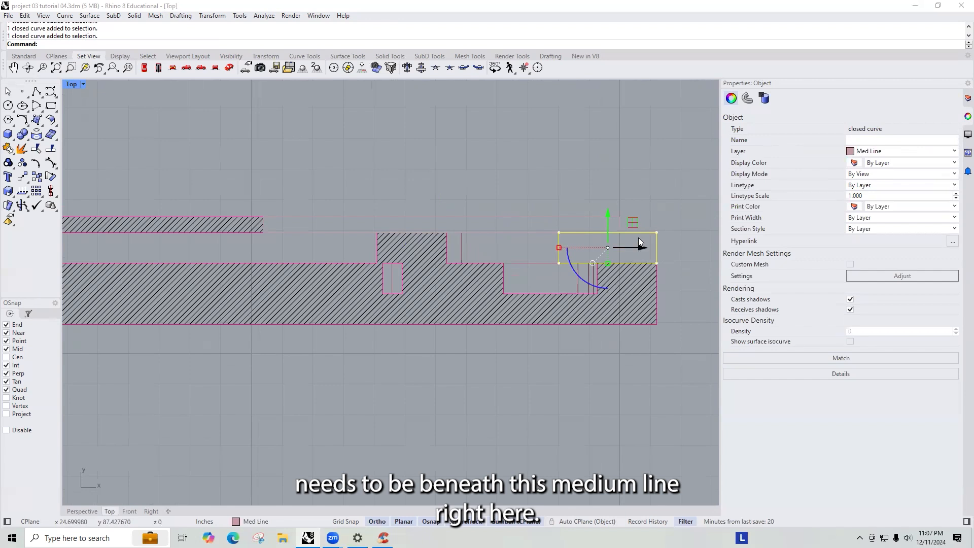
{"action": "key", "text": "Escape"}
- Move the medium-line rectangle at the upper right of the section onto the Dark Line layer
{"action": "scroll", "coordinate": [498, 208], "scroll_direction": "down", "scroll_amount": 3}
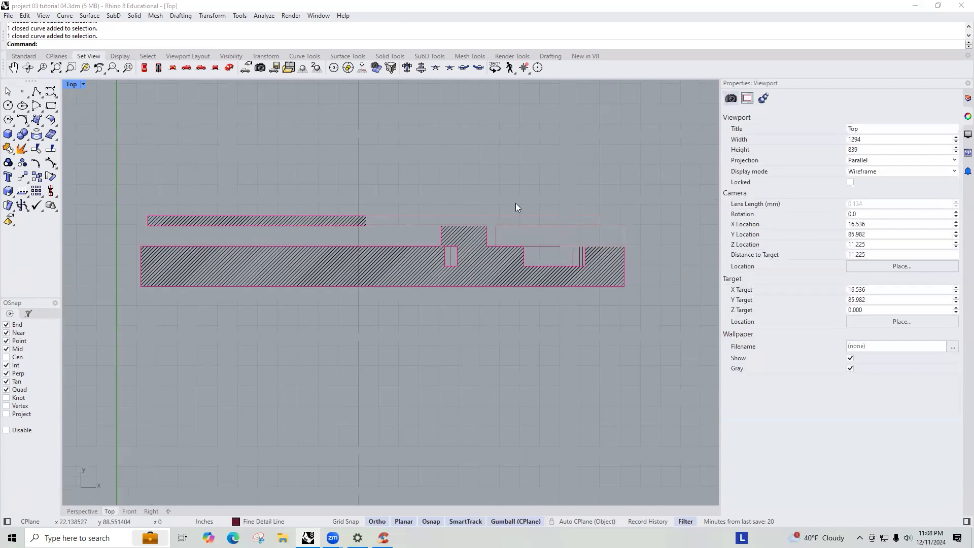
{"action": "scroll", "coordinate": [546, 221], "scroll_direction": "up", "scroll_amount": 3}
{"action": "left_click", "coordinate": [475, 212]}
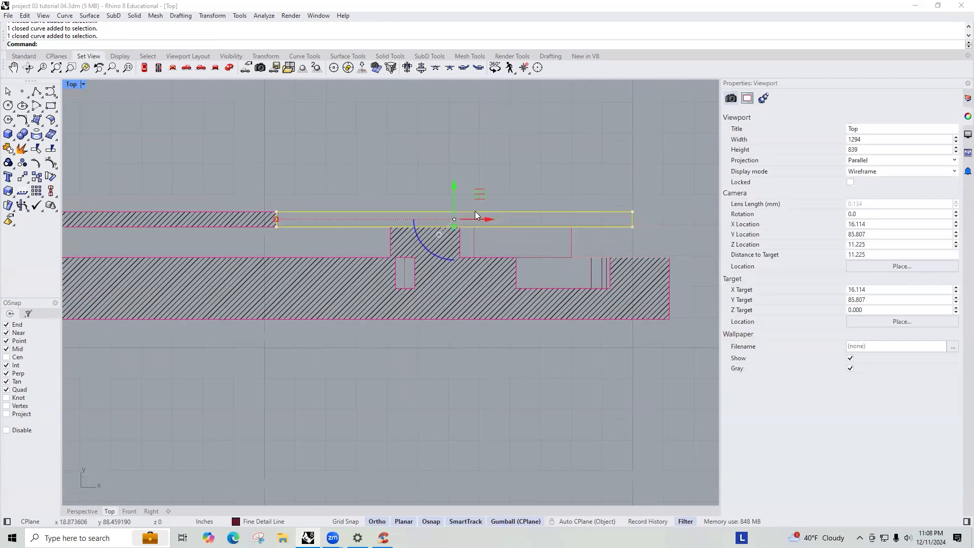
{"action": "left_click", "coordinate": [576, 256]}
{"action": "key", "text": "Escape"}
{"action": "scroll", "coordinate": [583, 227], "scroll_direction": "down", "scroll_amount": 4}
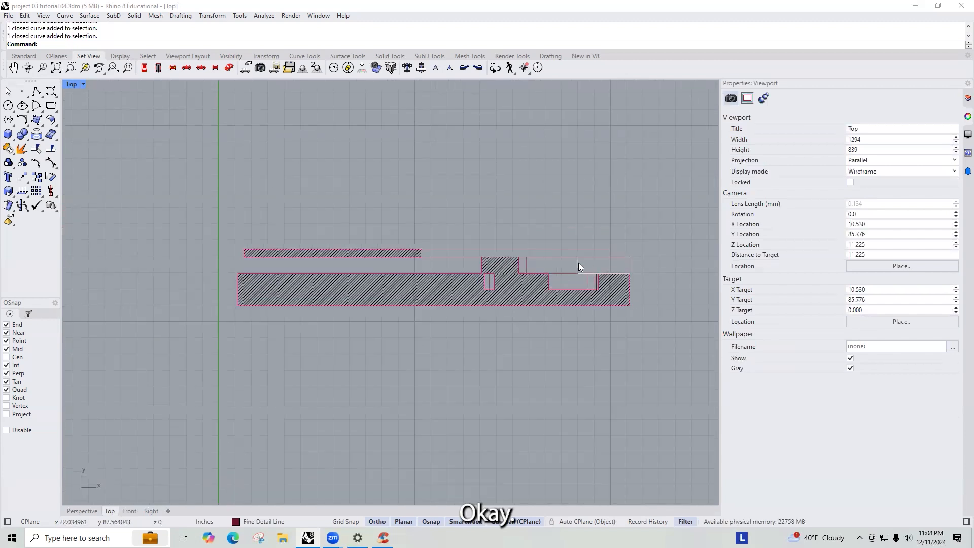
{"action": "left_click", "coordinate": [578, 263]}
{"action": "left_click", "coordinate": [629, 298]}
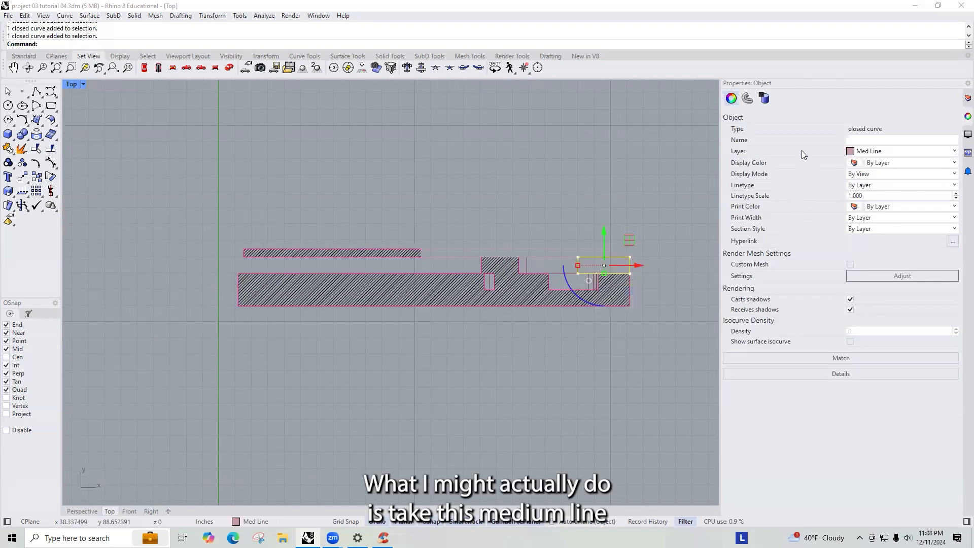
{"action": "left_click", "coordinate": [890, 152]}
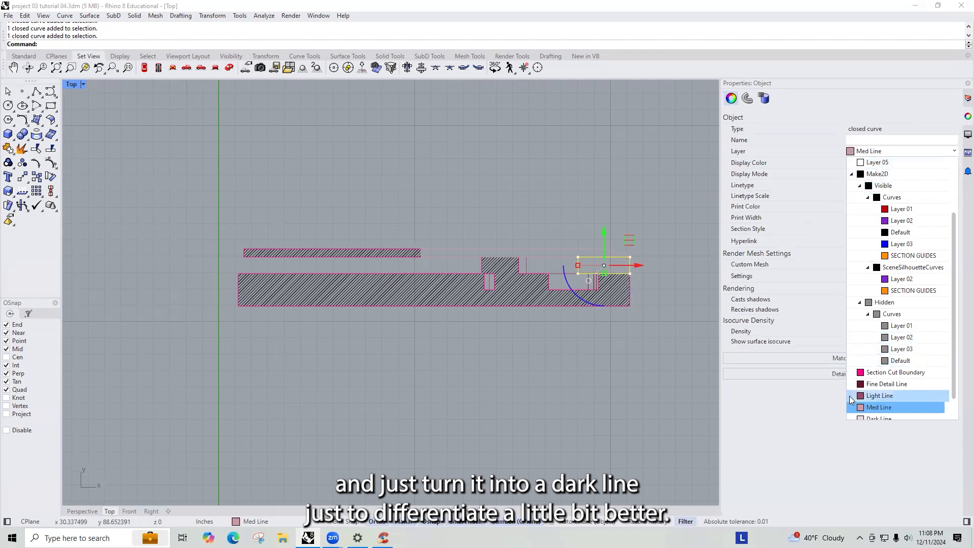
{"action": "scroll", "coordinate": [891, 393], "scroll_direction": "down", "scroll_amount": 1}
{"action": "left_click", "coordinate": [891, 395]}
{"action": "key", "text": "Escape"}
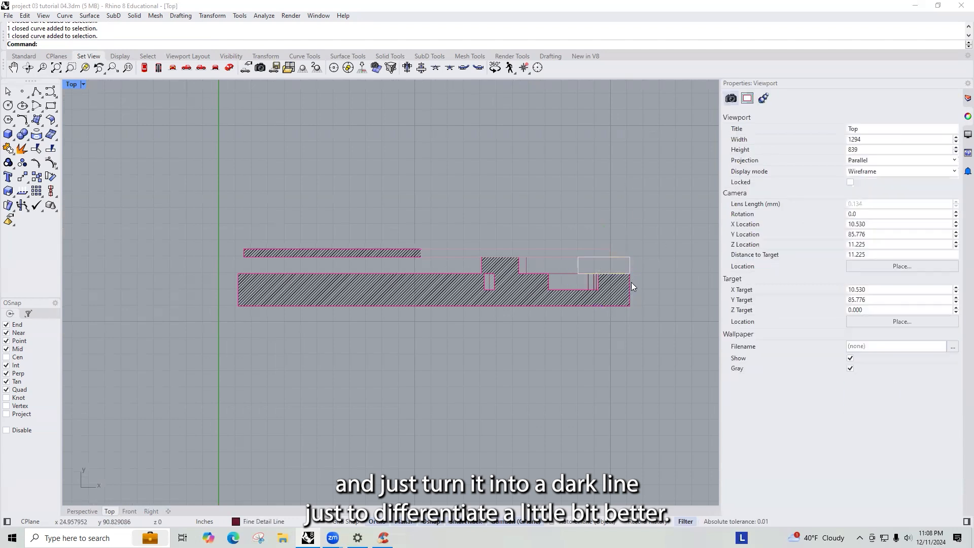
- Select the whole section drawing, zoom to it, and start exporting the selection as a PDF file
{"action": "left_click", "coordinate": [580, 255]}
{"action": "key", "text": "Escape"}
{"action": "left_click_drag", "start_coordinate": [649, 331], "coordinate": [216, 198]}
{"action": "type", "text": "z"}
{"action": "key", "text": "Return"}
{"action": "type", "text": "s"}
{"action": "key", "text": "Return"}
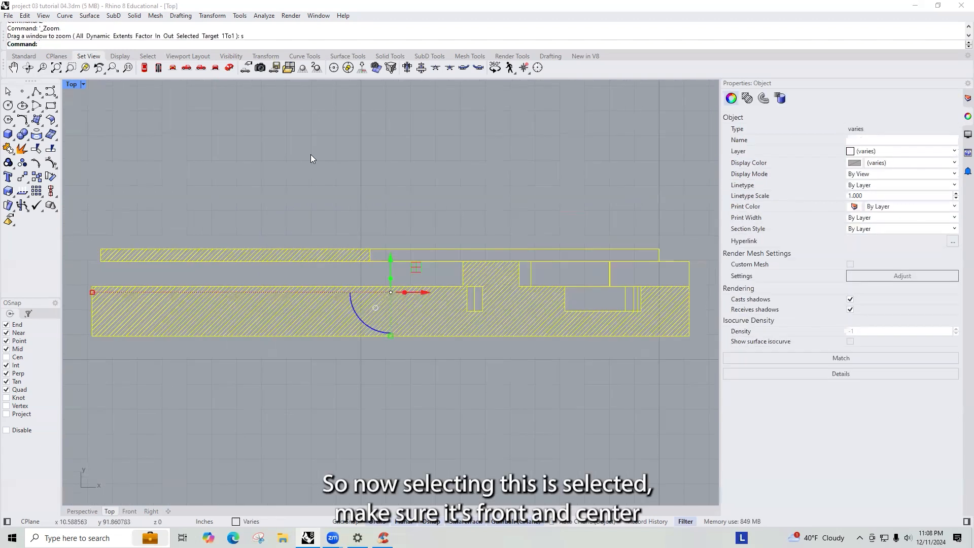
{"action": "left_click", "coordinate": [8, 15]}
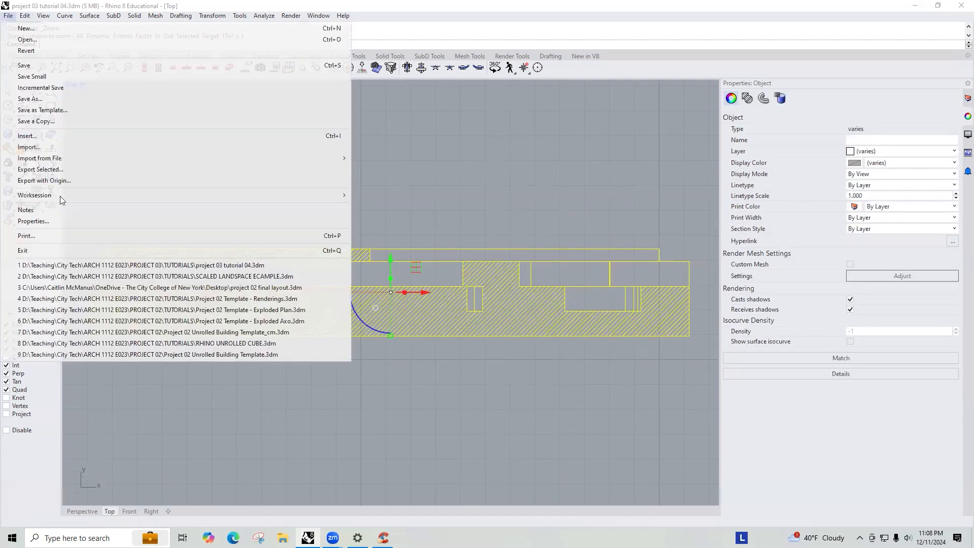
{"action": "left_click", "coordinate": [76, 170]}
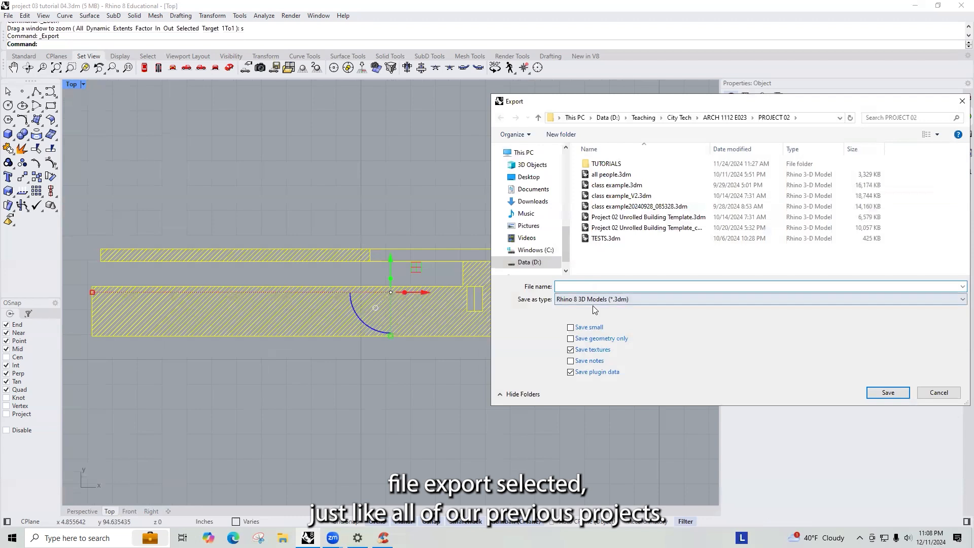
{"action": "left_click", "coordinate": [591, 299]}
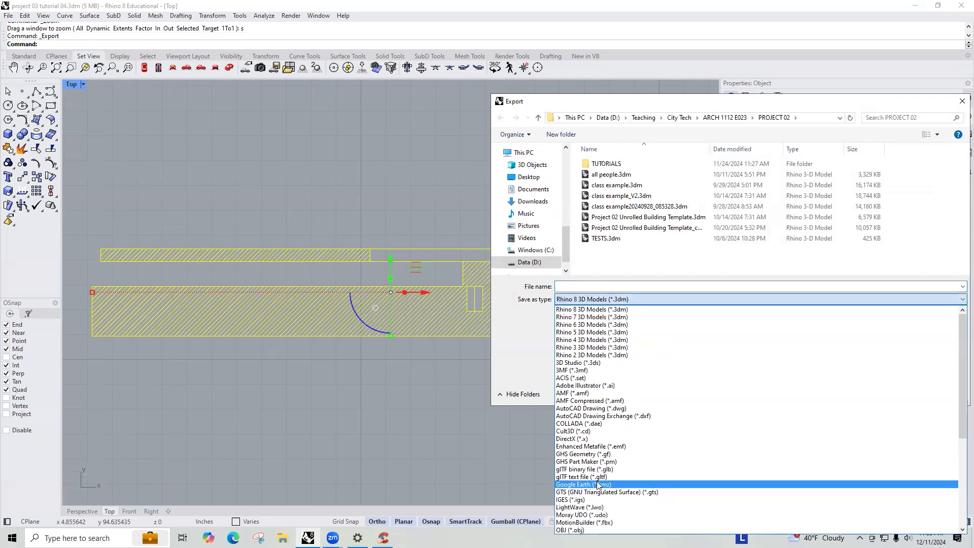
{"action": "scroll", "coordinate": [584, 420], "scroll_direction": "down", "scroll_amount": 3}
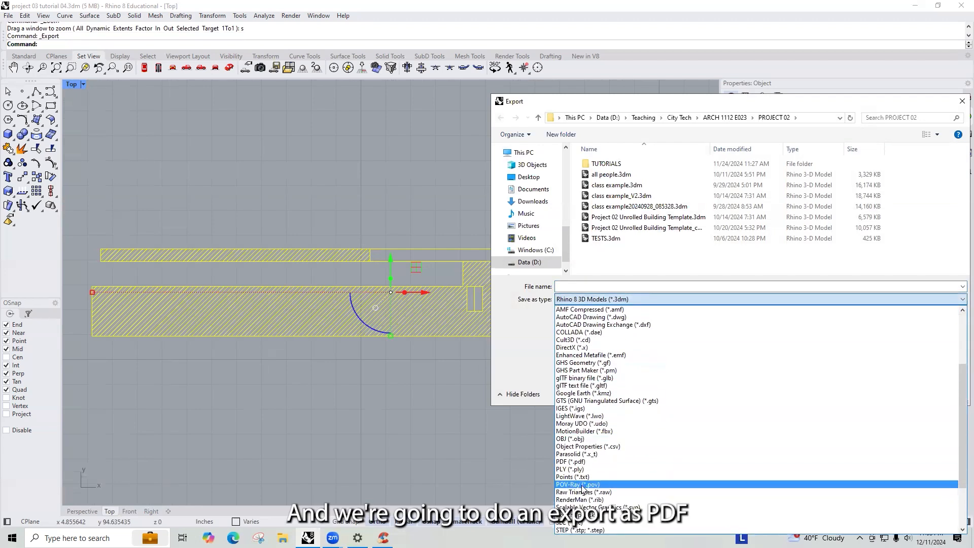
{"action": "left_click", "coordinate": [572, 461]}
- Name the file "Project 03 Long Section Cut Lines_Example" and save it in the PROJECT 03 folder
{"action": "left_click", "coordinate": [596, 285]}
{"action": "type", "text": "Project 03"}
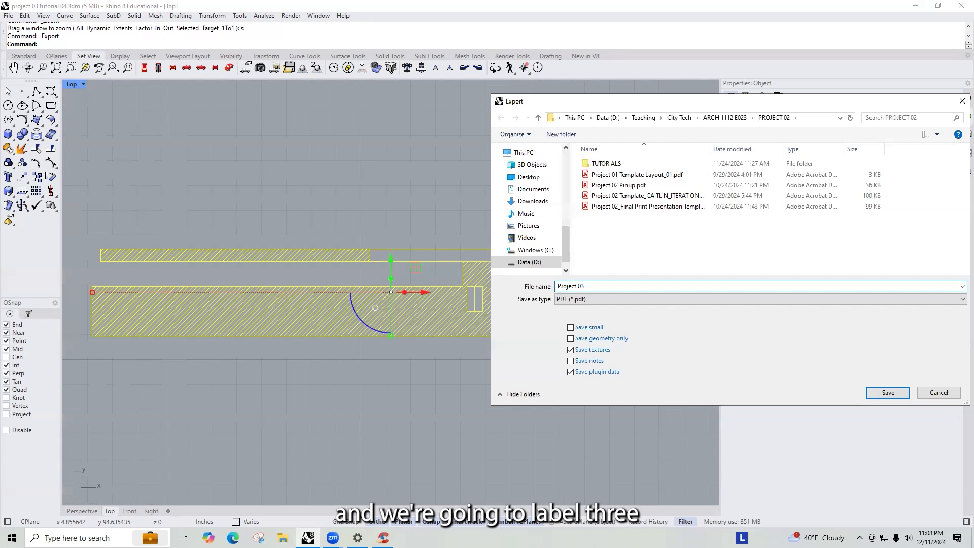
{"action": "type", "text": " Long Section"}
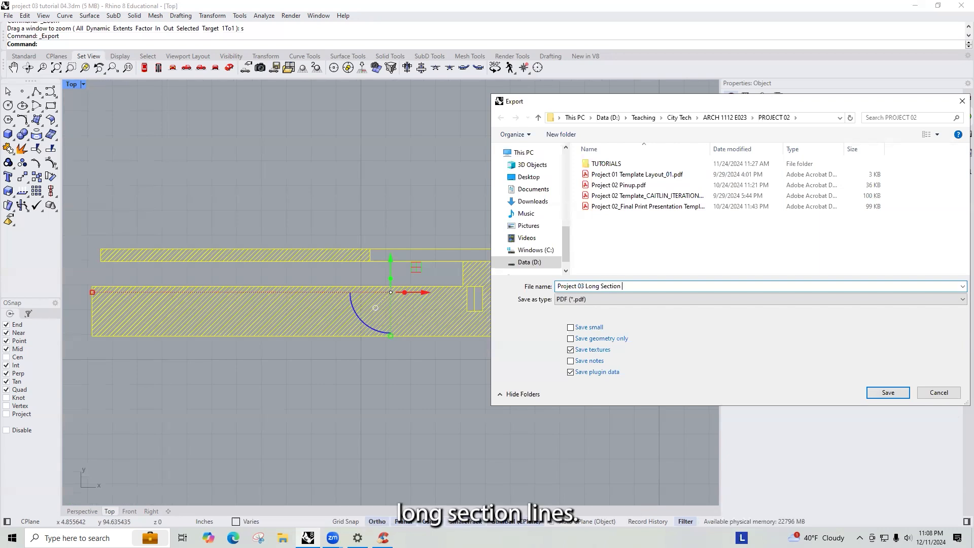
{"action": "type", "text": " Cut Lines_"}
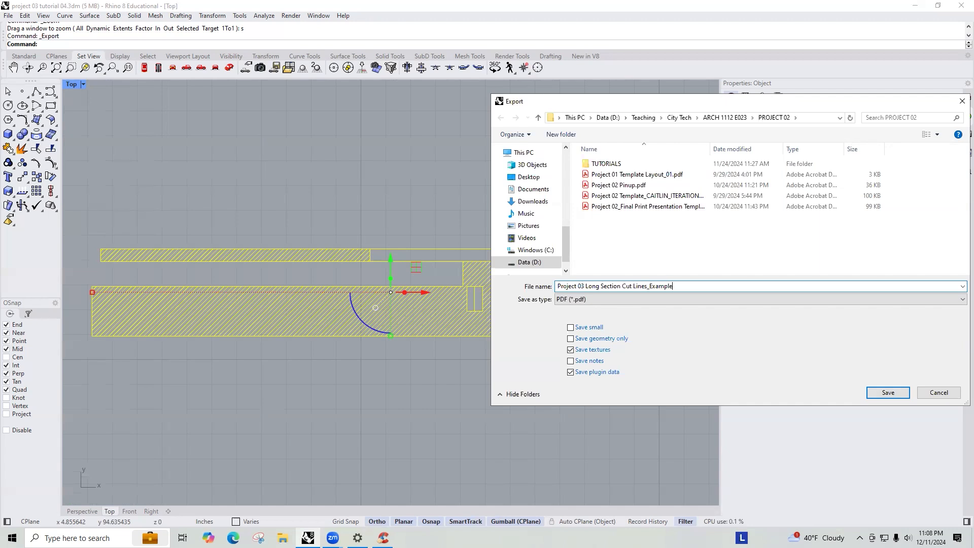
{"action": "type", "text": "Example"}
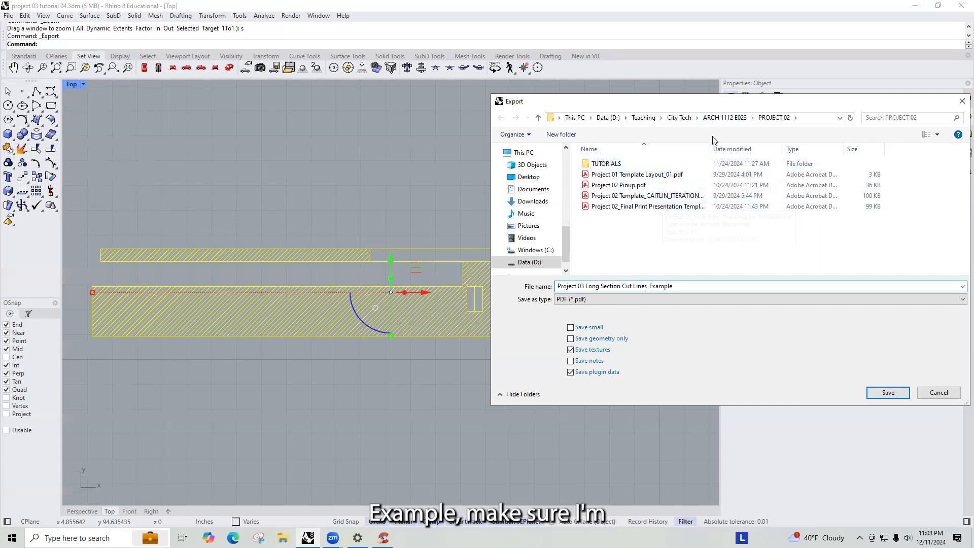
{"action": "left_click", "coordinate": [724, 117]}
{"action": "double_click", "coordinate": [627, 218]}
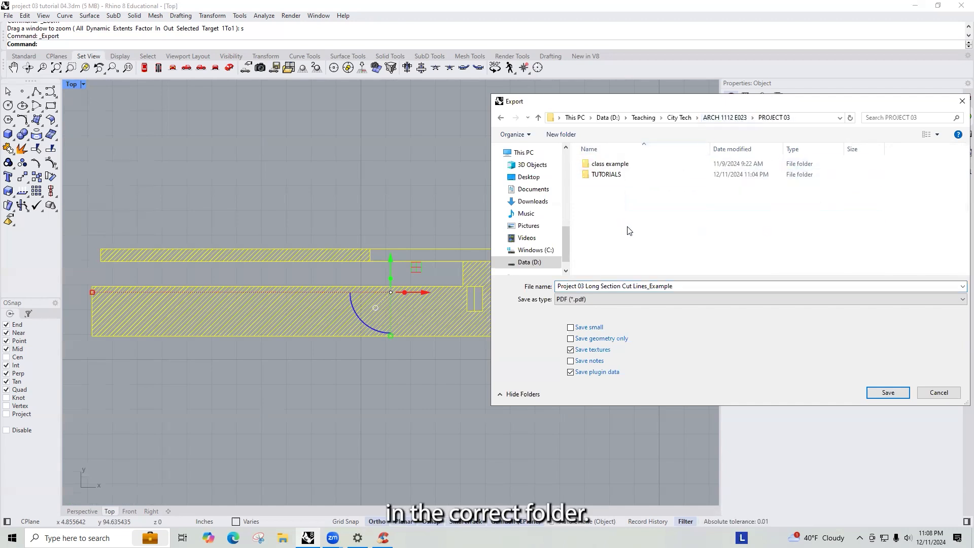
{"action": "left_click", "coordinate": [903, 393]}
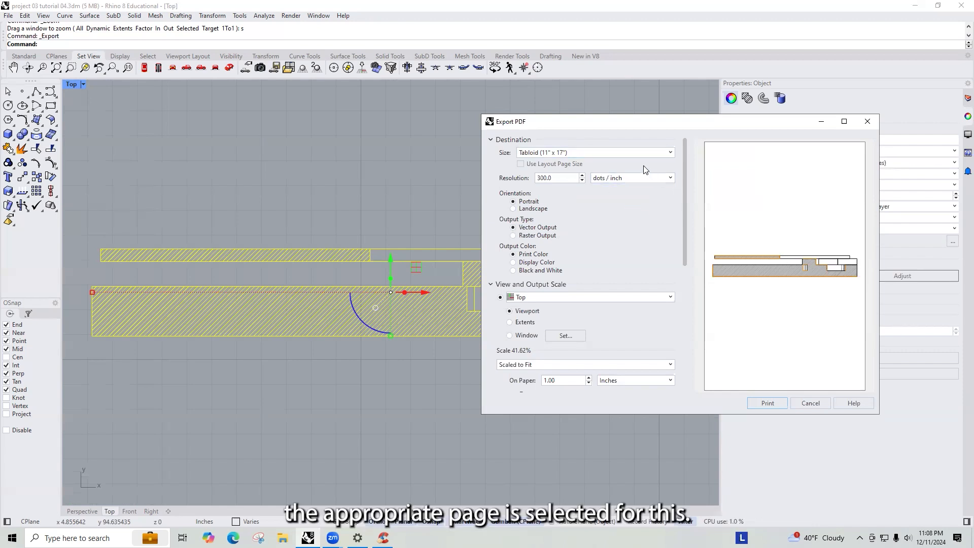
- Set the PDF page to Arch D (24" x 36"), landscape orientation, with the output area set to Extents
{"action": "left_click", "coordinate": [634, 152]}
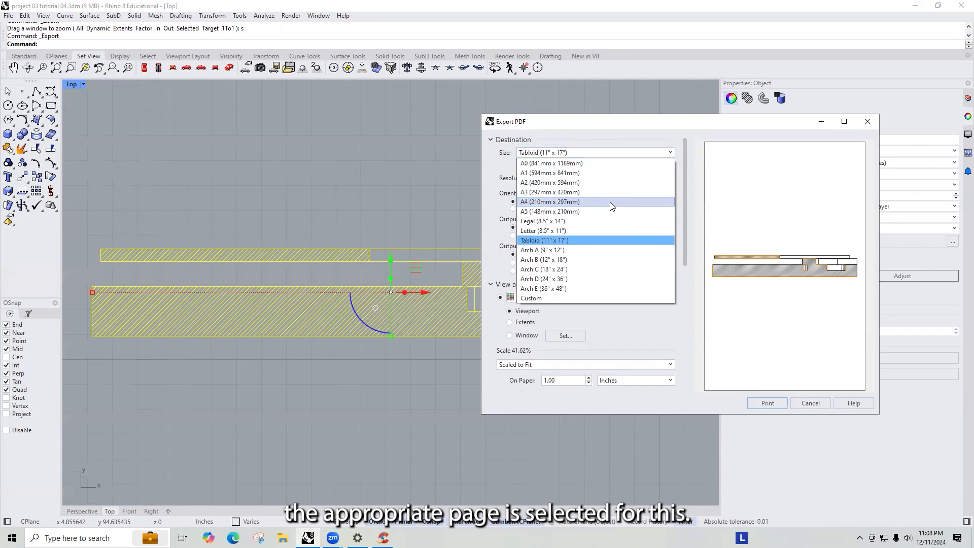
{"action": "left_click", "coordinate": [563, 280]}
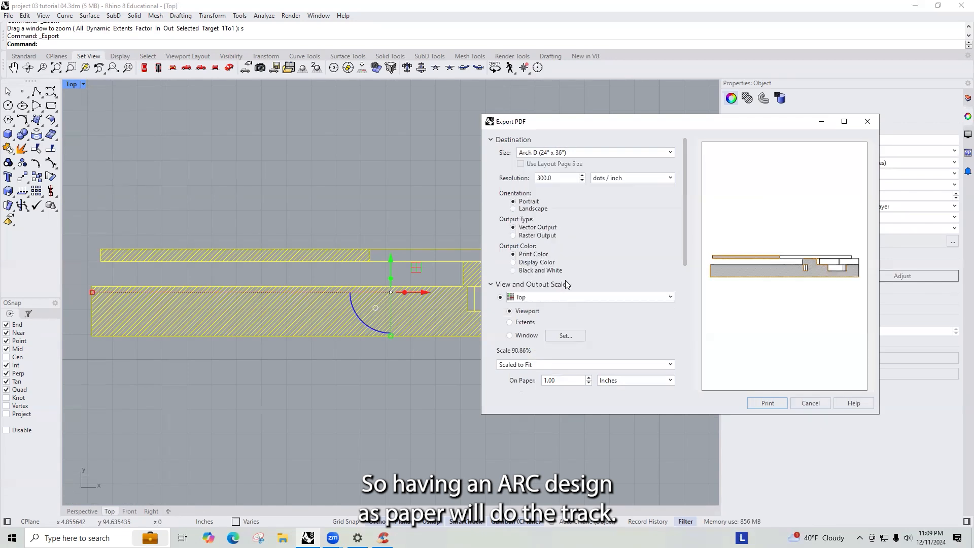
{"action": "left_click", "coordinate": [514, 209]}
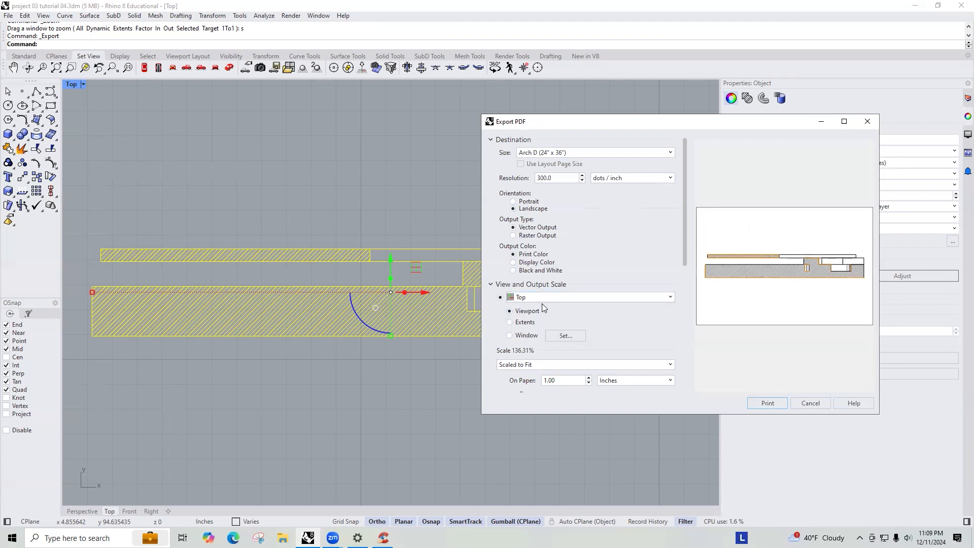
{"action": "left_click", "coordinate": [511, 323]}
{"action": "scroll", "coordinate": [575, 308], "scroll_direction": "down", "scroll_amount": 1}
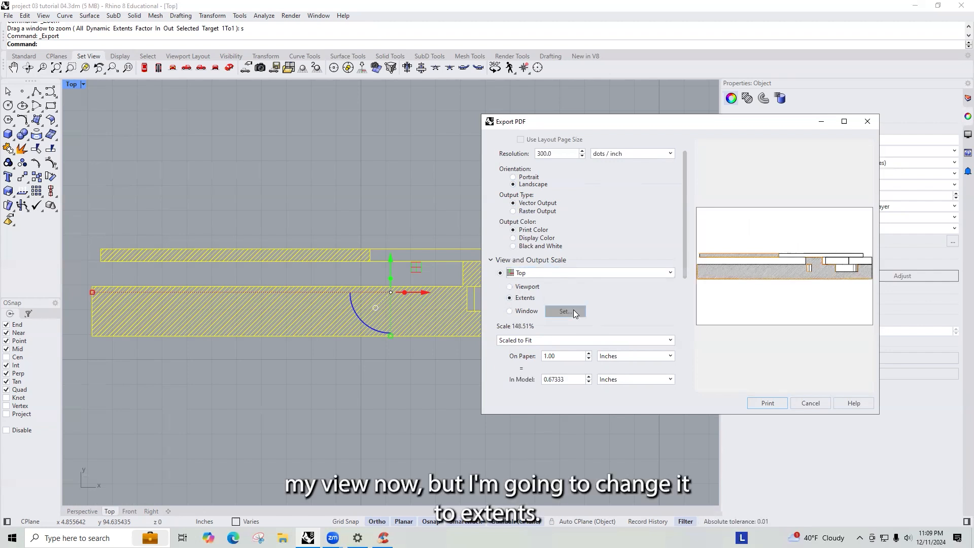
- Set the PDF output scale to 1:1 and print the PDF
{"action": "left_click", "coordinate": [578, 340]}
{"action": "scroll", "coordinate": [558, 406], "scroll_direction": "down", "scroll_amount": 2}
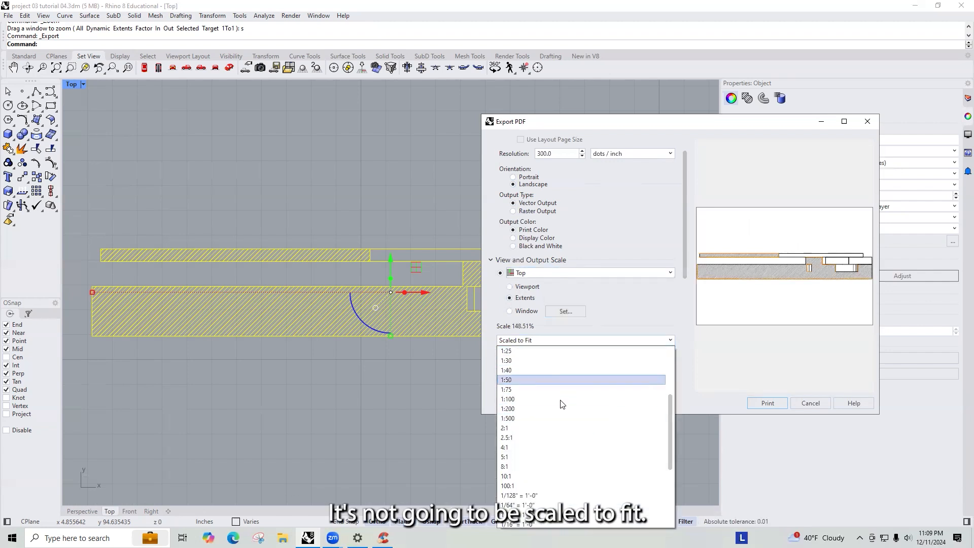
{"action": "scroll", "coordinate": [547, 443], "scroll_direction": "up", "scroll_amount": 2}
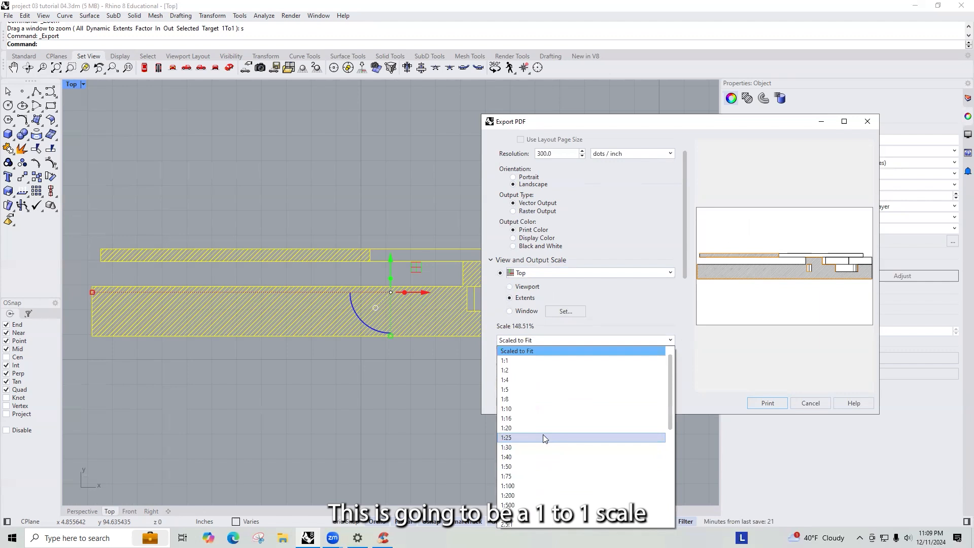
{"action": "left_click", "coordinate": [533, 358]}
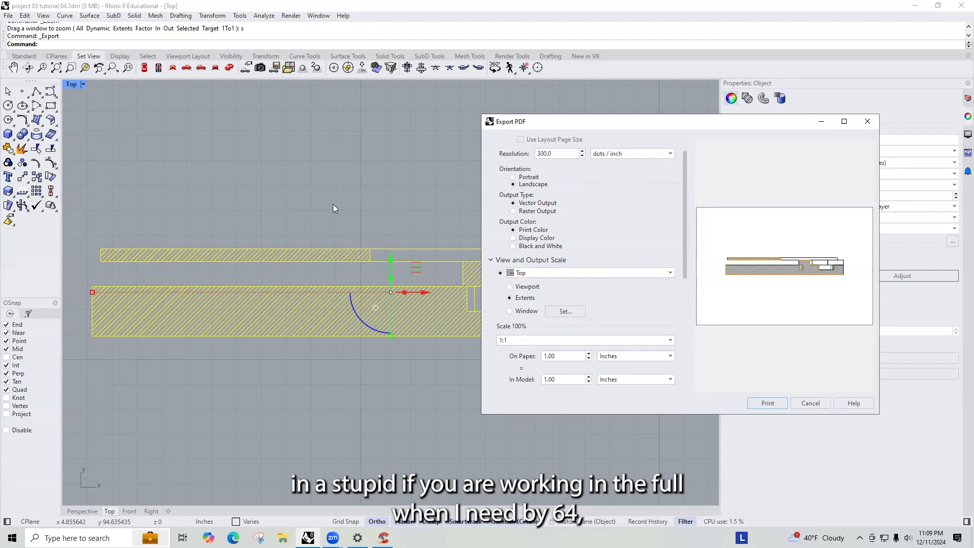
{"action": "left_click", "coordinate": [528, 340]}
{"action": "scroll", "coordinate": [544, 435], "scroll_direction": "down", "scroll_amount": 6}
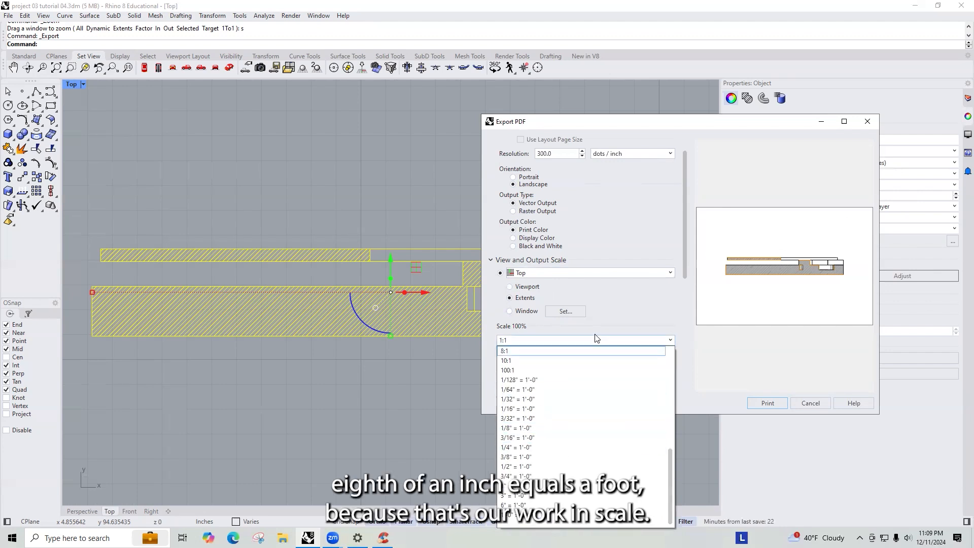
{"action": "left_click", "coordinate": [613, 316]}
{"action": "left_click", "coordinate": [566, 340]}
{"action": "left_click", "coordinate": [587, 352]}
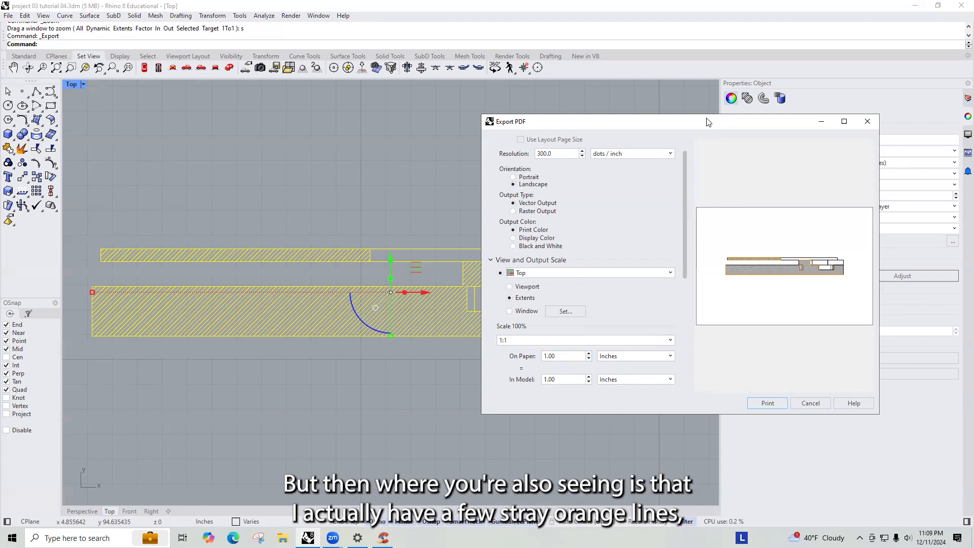
{"action": "left_click_drag", "start_coordinate": [475, 107], "coordinate": [396, 110]}
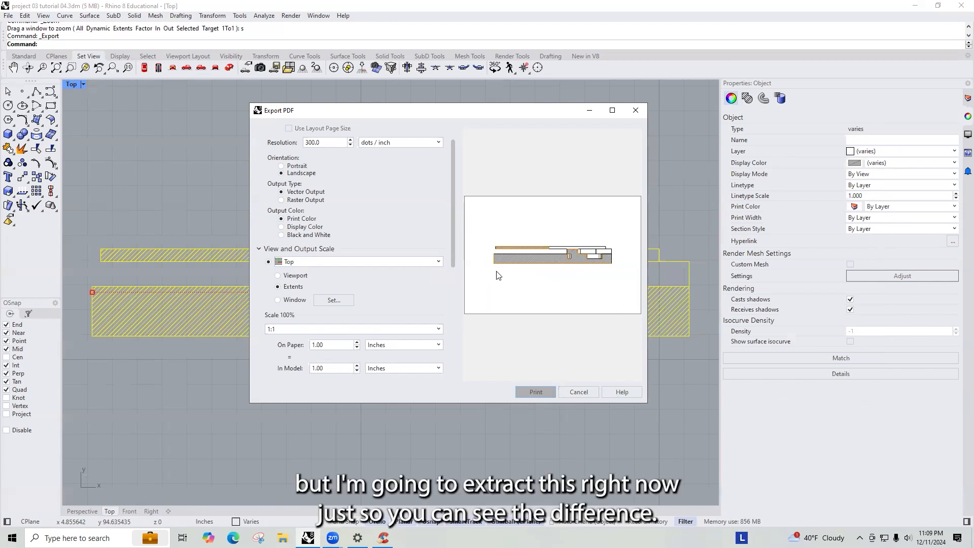
{"action": "left_click", "coordinate": [532, 391]}
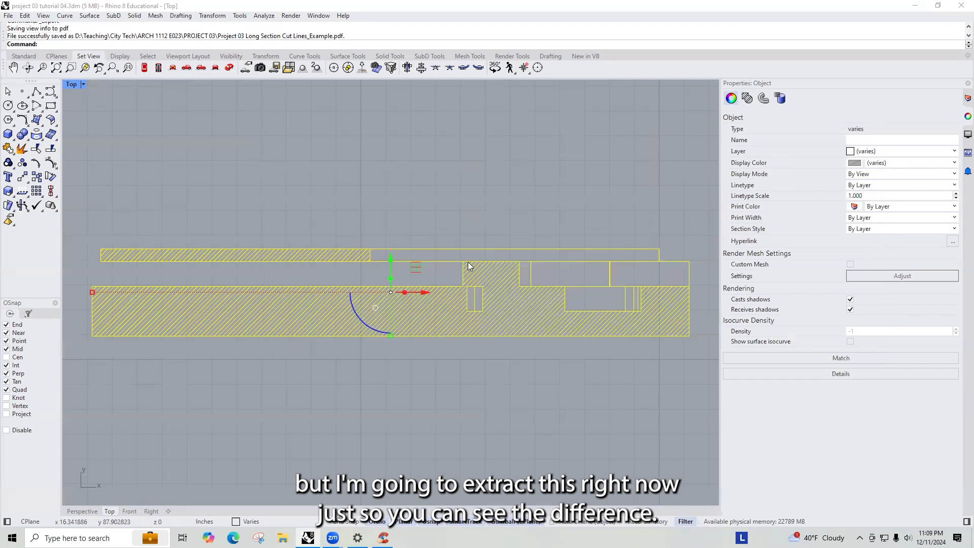
- Turn off the three SECTION GUIDES layers to hide the stray orange lines
{"action": "left_click", "coordinate": [494, 208]}
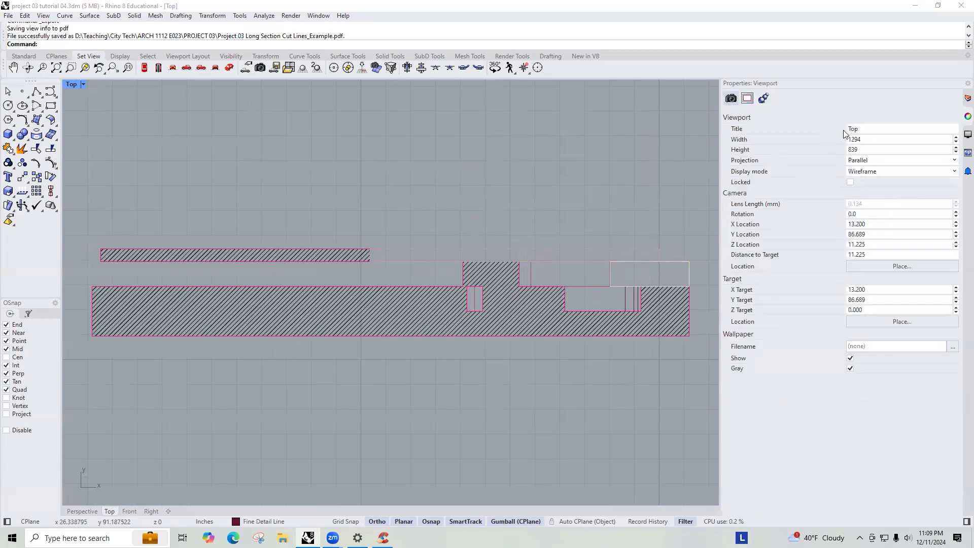
{"action": "left_click", "coordinate": [968, 98]}
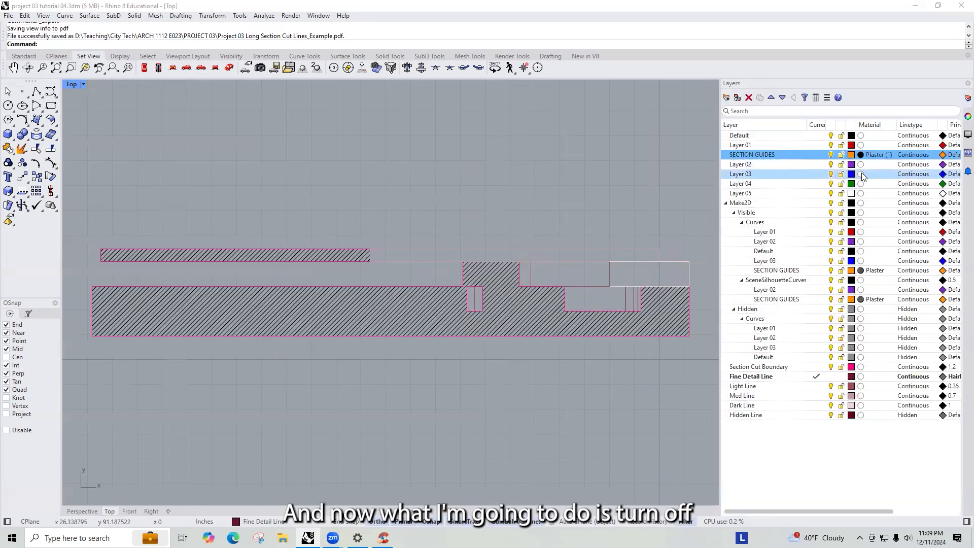
{"action": "left_click", "coordinate": [831, 154]}
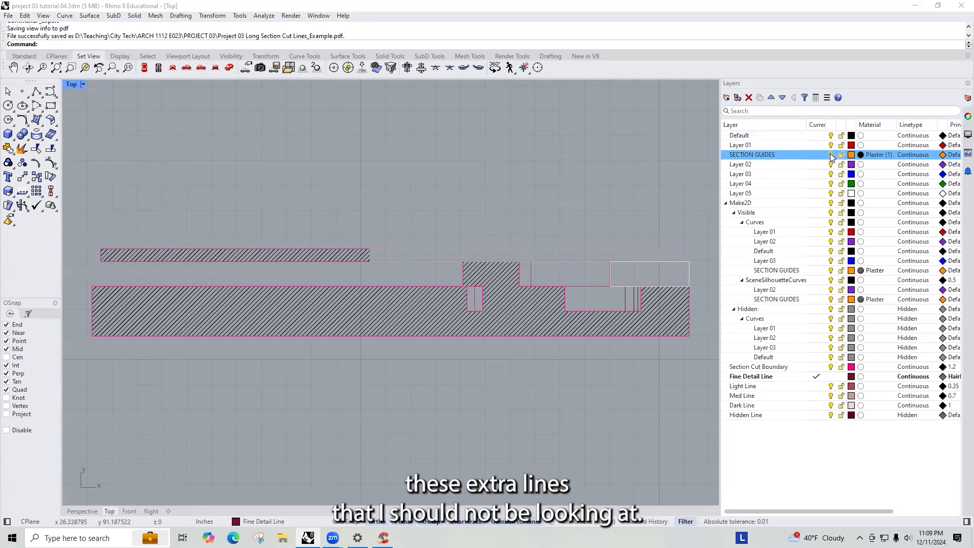
{"action": "left_click", "coordinate": [832, 271]}
{"action": "left_click", "coordinate": [830, 299]}
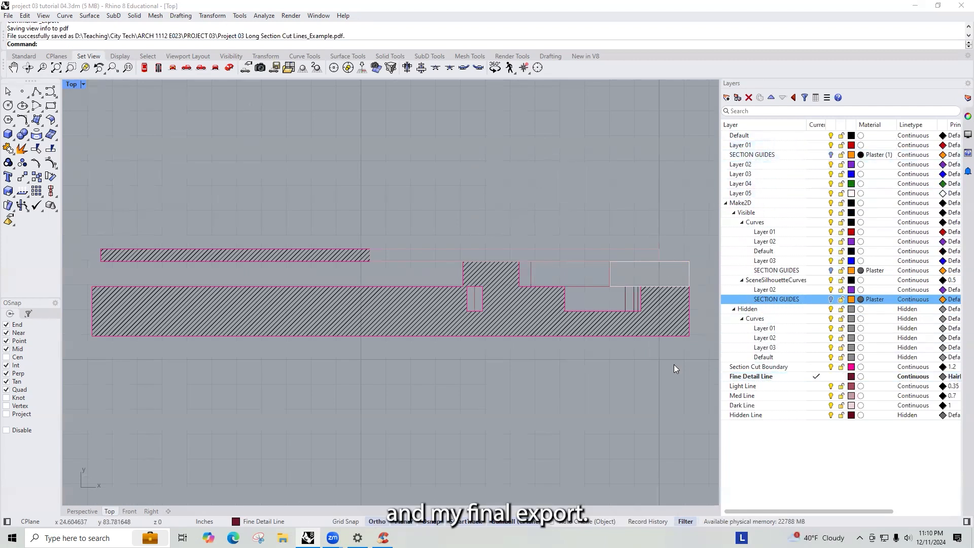
- Re-export the selected section as PDF "Project 03 Long Section Cut Lines_Example-1" with the same print settings
{"action": "mouse_move", "coordinate": [704, 356]}
{"action": "left_mouse_down"}
{"action": "mouse_move", "coordinate": [127, 202]}
{"action": "mouse_move", "coordinate": [99, 203]}
{"action": "left_mouse_up"}
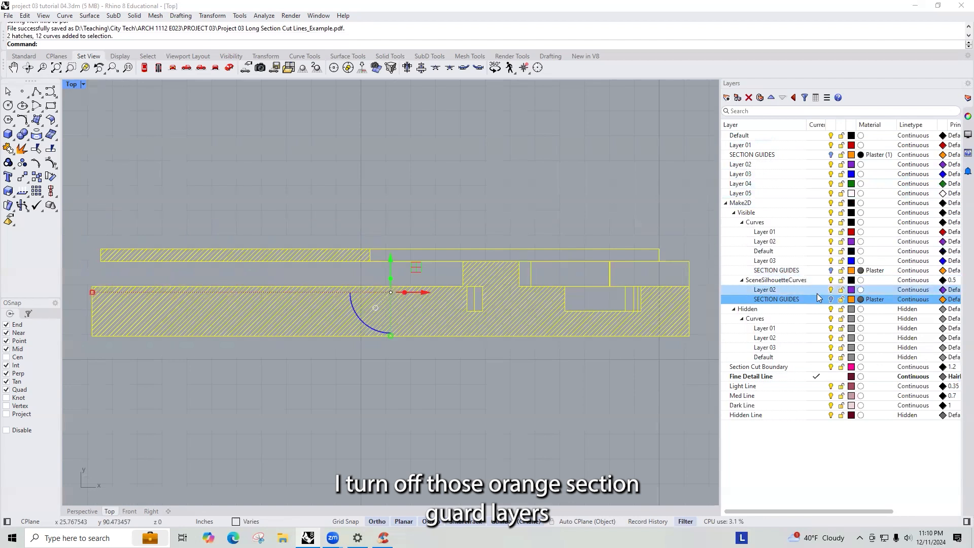
{"action": "left_click", "coordinate": [9, 16]}
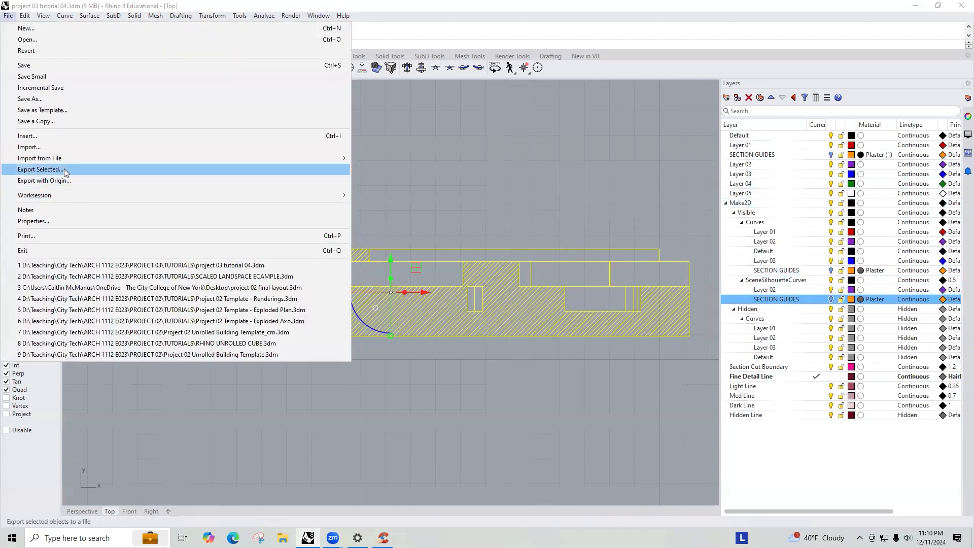
{"action": "left_click", "coordinate": [46, 170]}
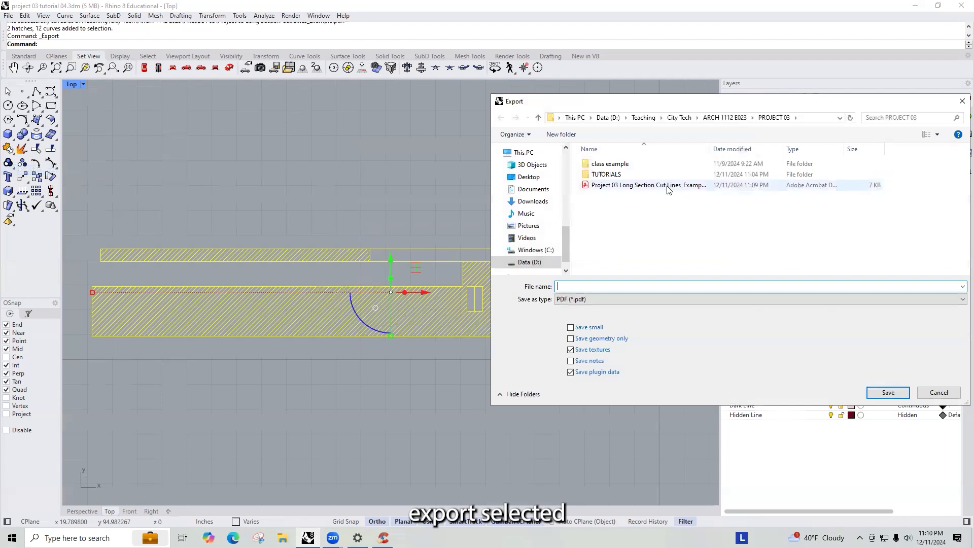
{"action": "left_click", "coordinate": [667, 189]}
{"action": "left_click", "coordinate": [670, 285]}
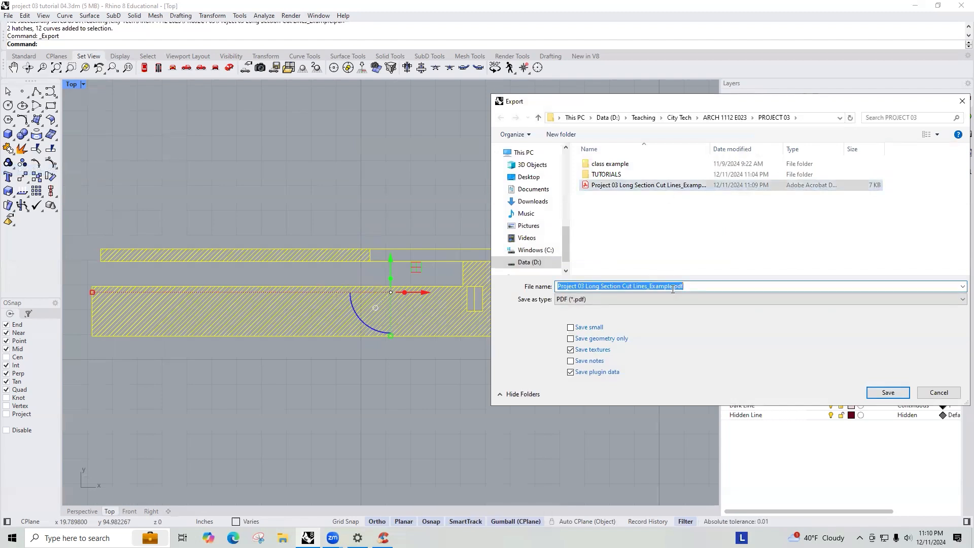
{"action": "left_click", "coordinate": [672, 287]}
{"action": "type", "text": "-2"}
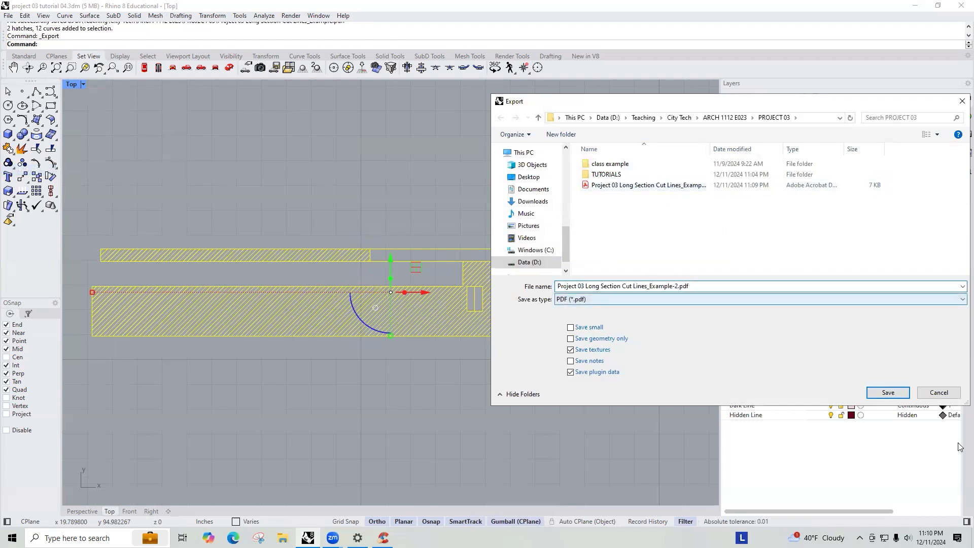
{"action": "key", "text": "BackSpace"}
{"action": "type", "text": "1"}
{"action": "left_click", "coordinate": [884, 393]}
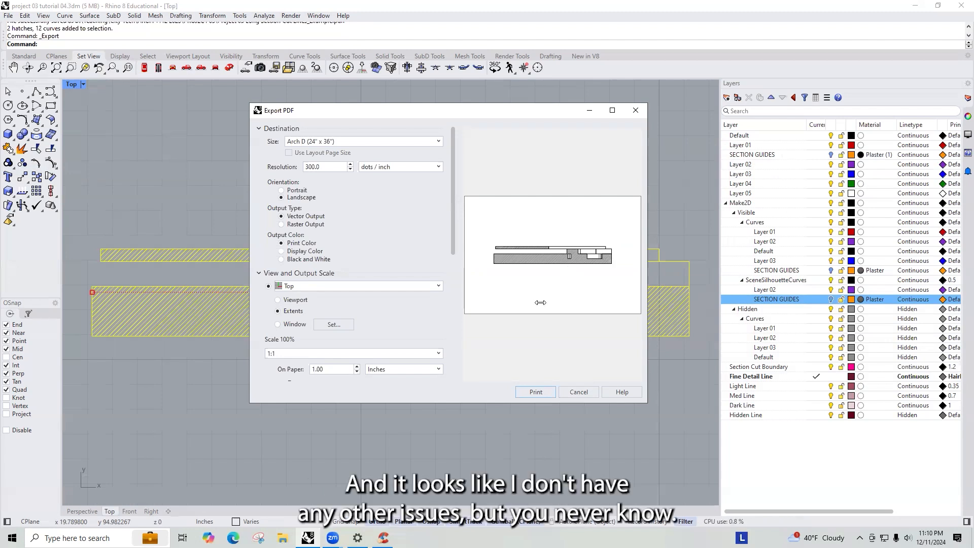
{"action": "left_click", "coordinate": [552, 387]}
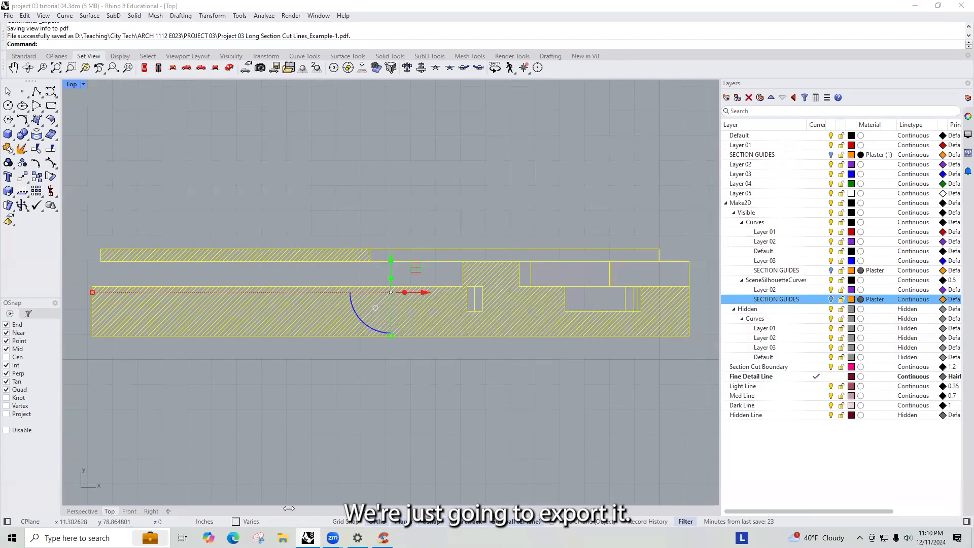
- Switch to InDesign by launching it from the Windows search
{"action": "type", "text": "in d"}
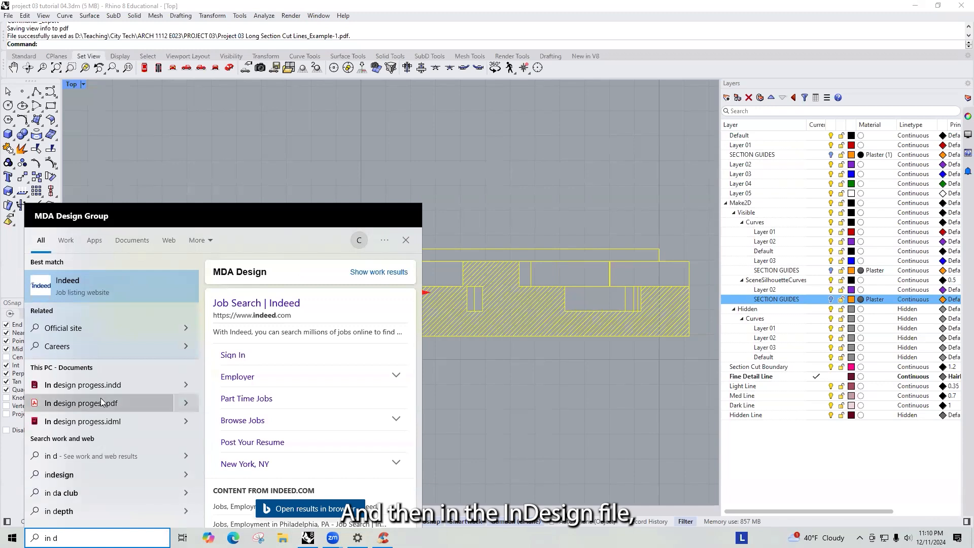
{"action": "key", "text": "BackSpace"}
{"action": "key", "text": "BackSpace"}
{"action": "type", "text": "d"}
{"action": "left_click", "coordinate": [70, 289]}
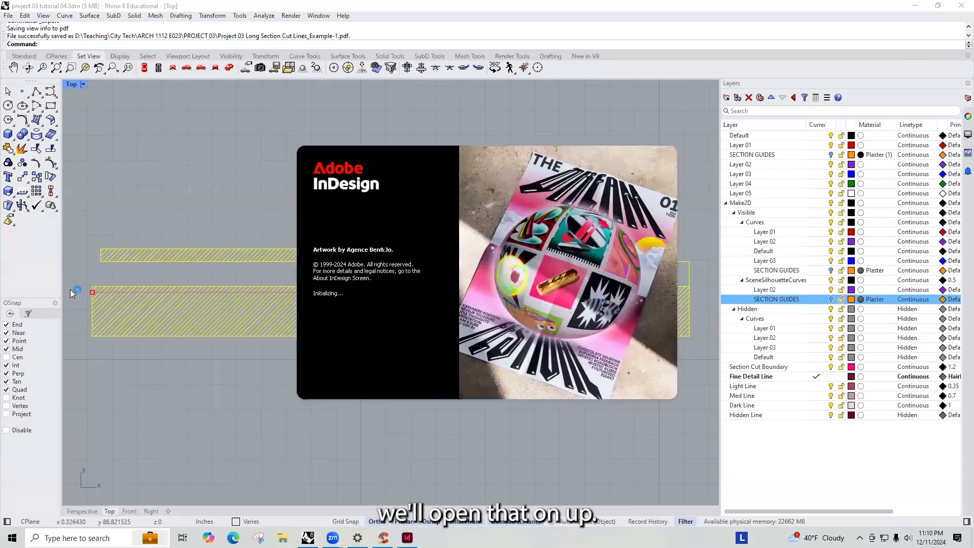
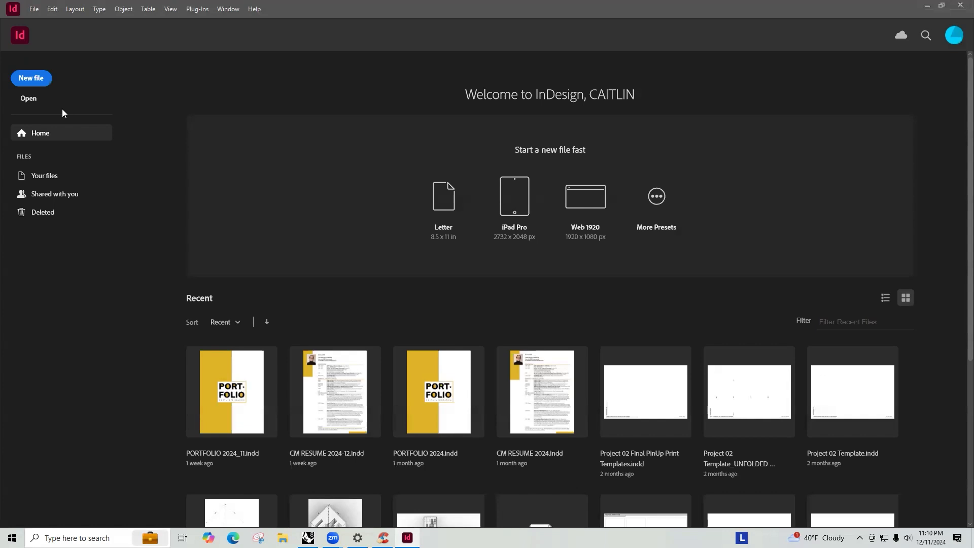
- Open Miro in the web browser from its address
{"action": "scroll", "coordinate": [642, 376], "scroll_direction": "down", "scroll_amount": 1}
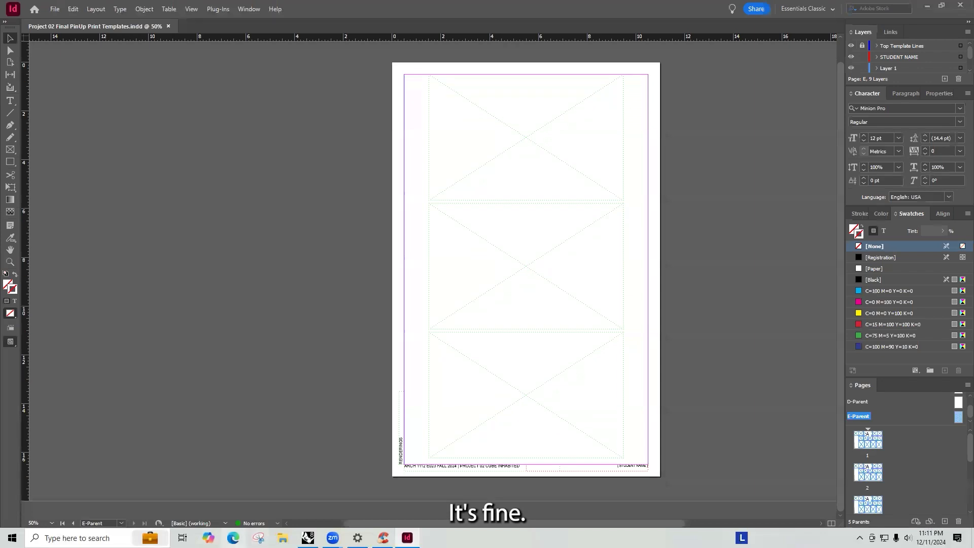
{"action": "left_click", "coordinate": [233, 538]}
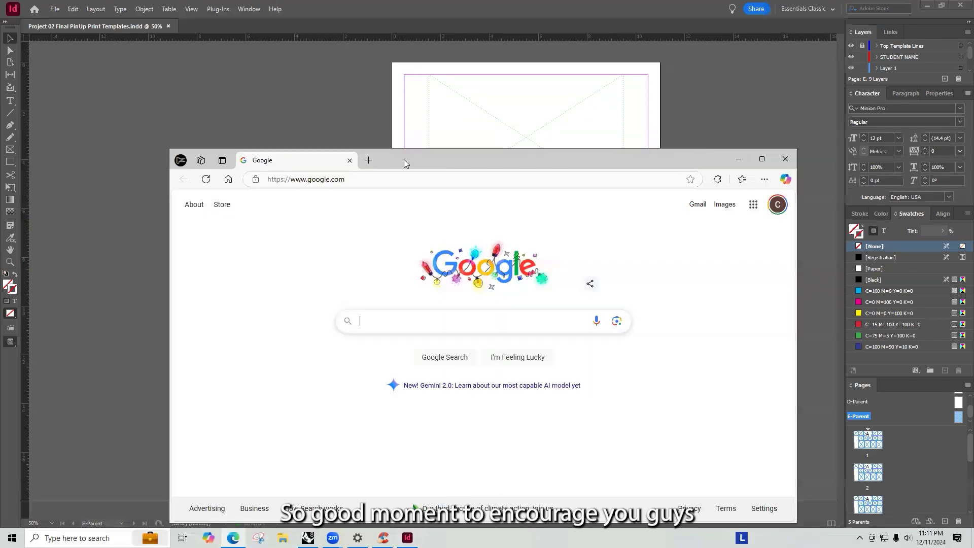
{"action": "left_click_drag", "start_coordinate": [404, 159], "coordinate": [332, 79]}
{"action": "left_click", "coordinate": [291, 100]}
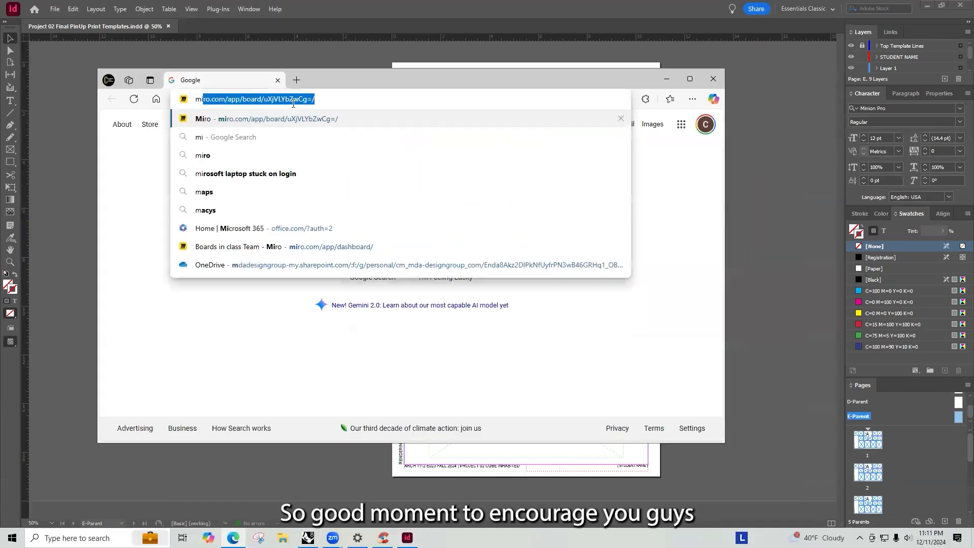
{"action": "key", "text": "Return"}
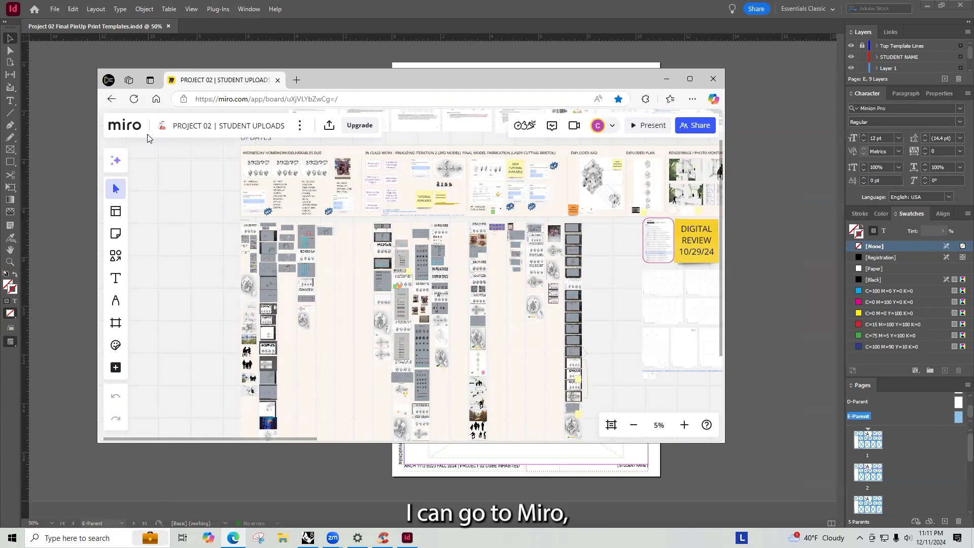
- Open the Project 03 | Student Uploads board and zoom to the deliverables area with the template files
{"action": "left_click", "coordinate": [115, 122]}
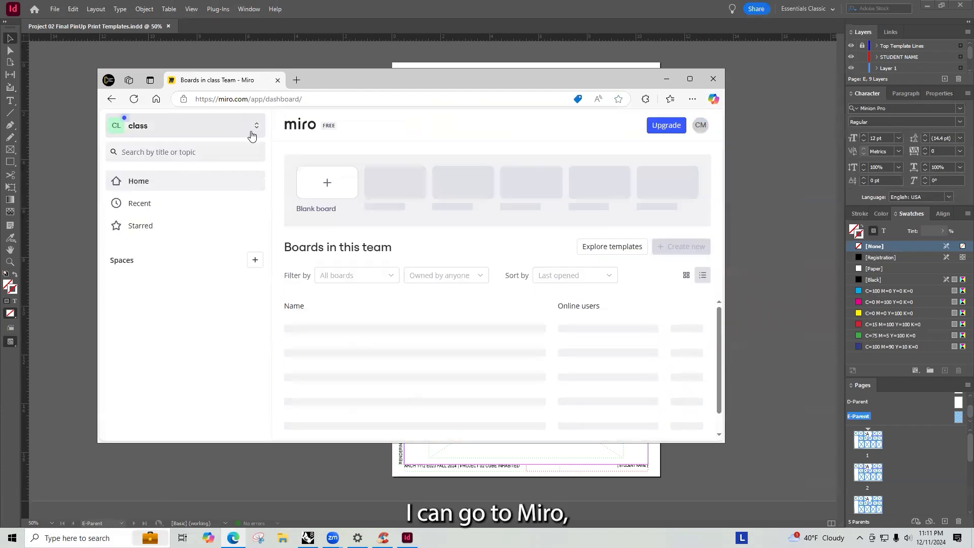
{"action": "left_click", "coordinate": [366, 395]}
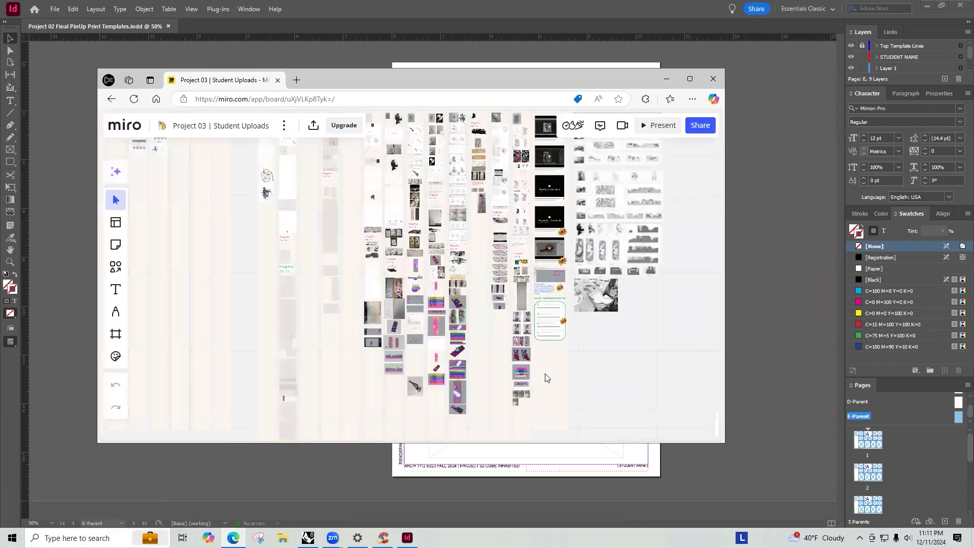
{"action": "scroll", "coordinate": [390, 129], "scroll_direction": "up", "scroll_amount": 2}
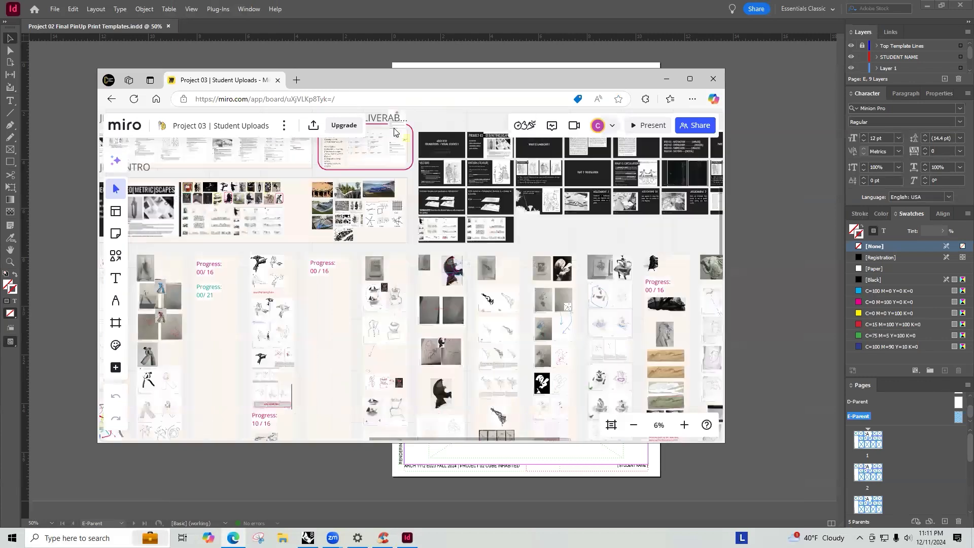
{"action": "scroll", "coordinate": [394, 133], "scroll_direction": "up", "scroll_amount": 3}
{"action": "left_click", "coordinate": [408, 166]}
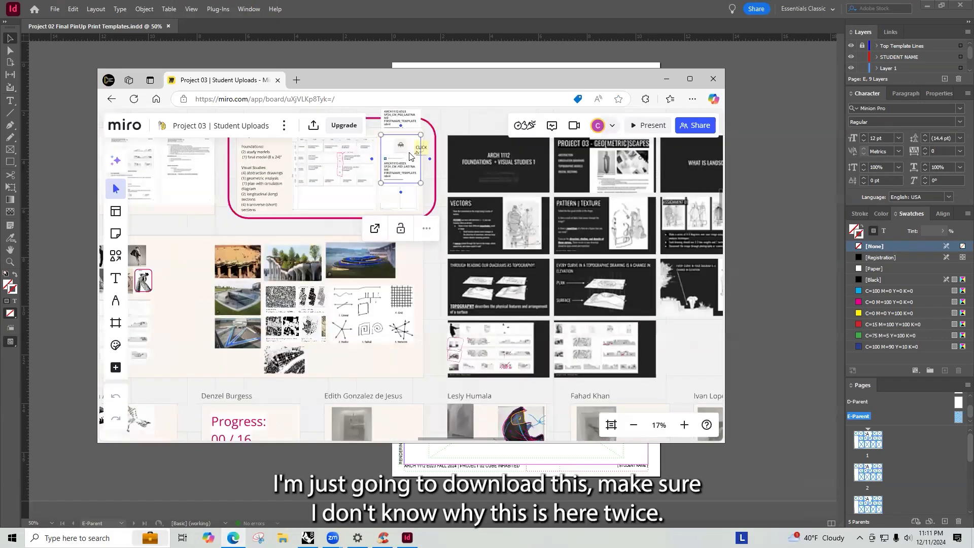
{"action": "scroll", "coordinate": [429, 196], "scroll_direction": "up", "scroll_amount": 3}
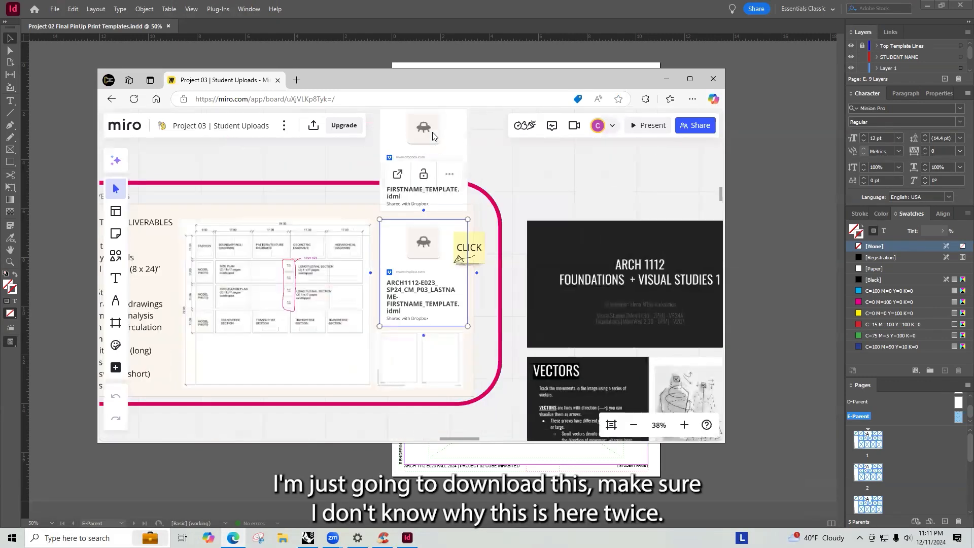
- Select the ARCH1112-E023_SP24_CM_P03_LASTNAME-FIRSTNAME_TEMPLATE.idml card and open its Dropbox link
{"action": "left_click", "coordinate": [432, 136]}
{"action": "left_click", "coordinate": [392, 258]}
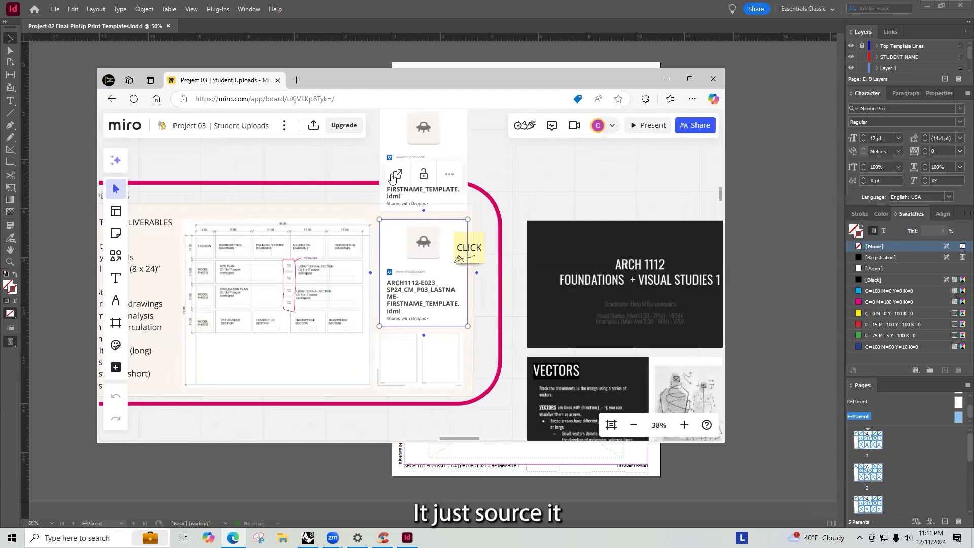
{"action": "left_click", "coordinate": [397, 174]}
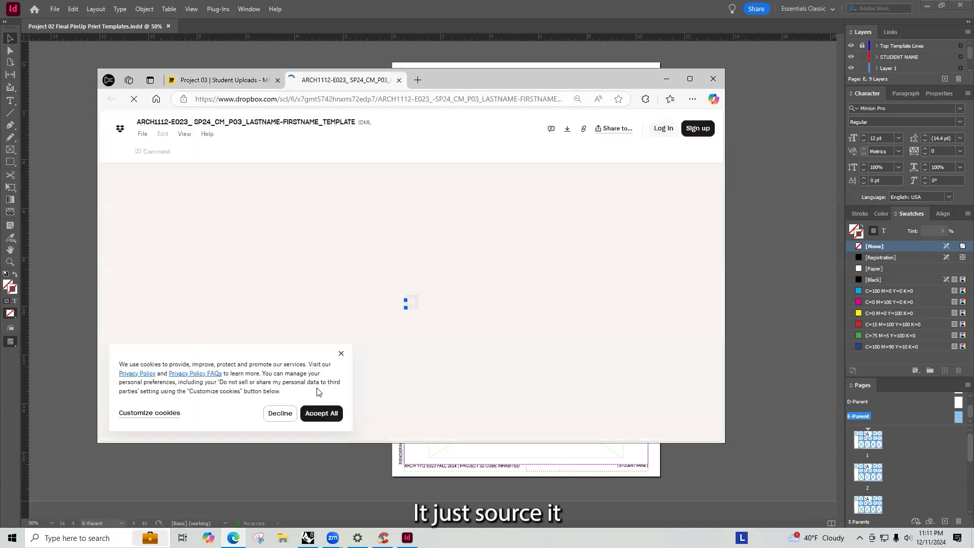
- Decline cookies, dismiss the sign-in prompt, and download the IDML template without logging in
{"action": "left_click", "coordinate": [277, 412]}
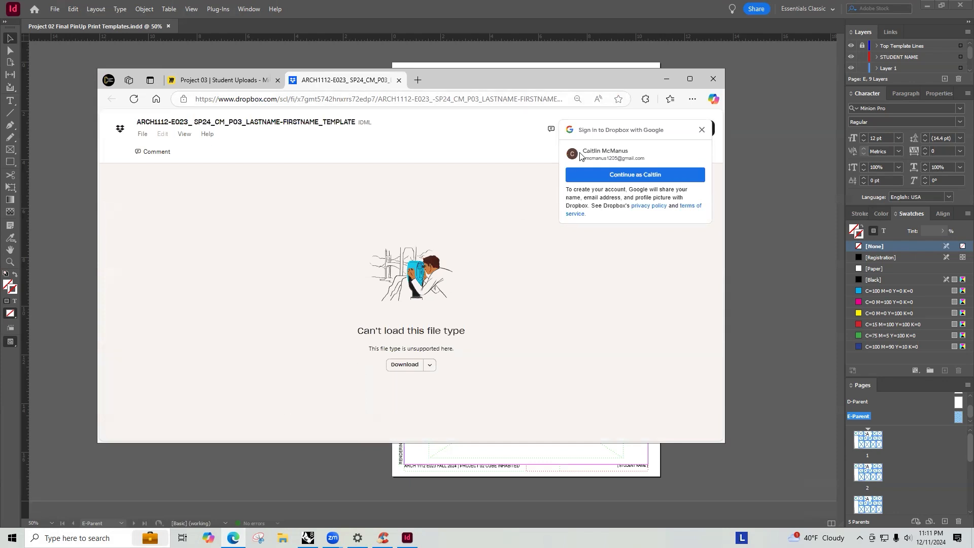
{"action": "left_click", "coordinate": [703, 130]}
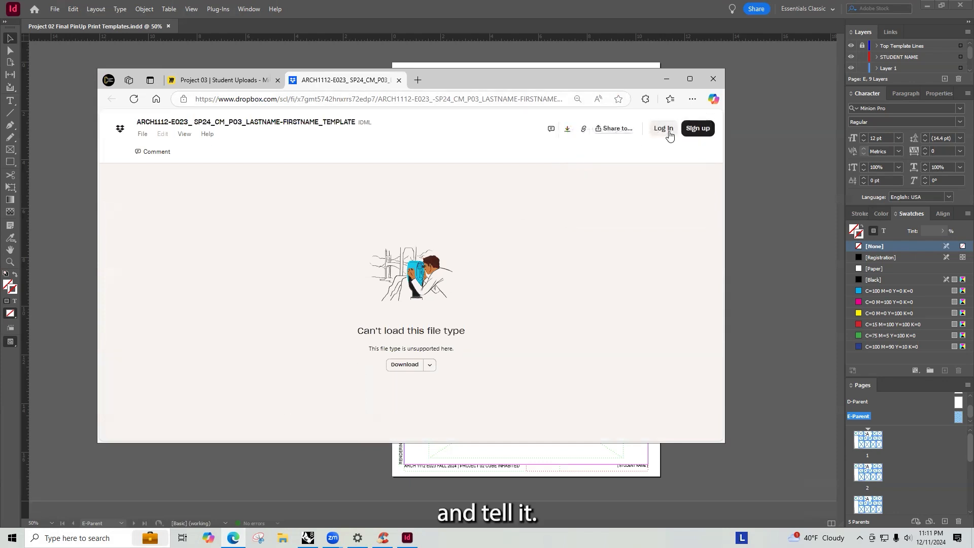
{"action": "left_click", "coordinate": [565, 130]}
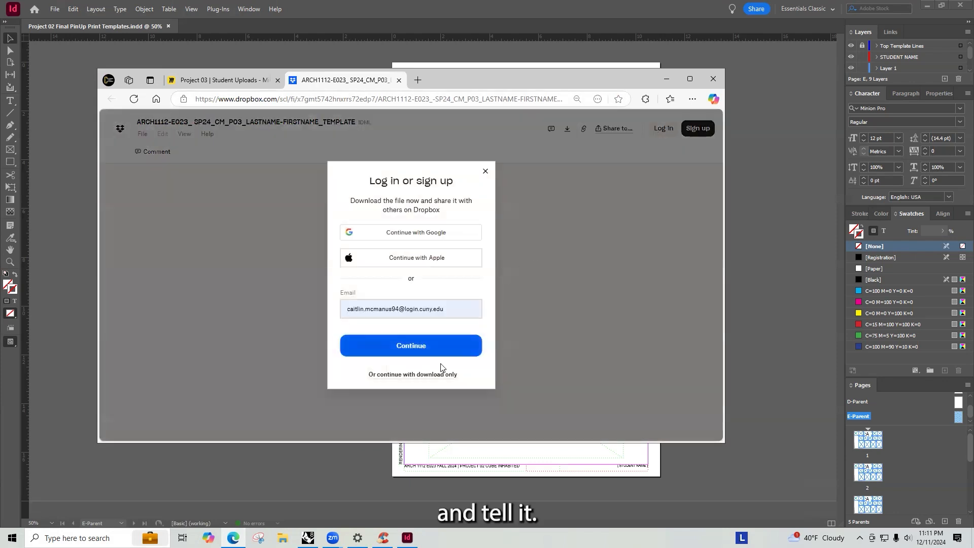
{"action": "left_click", "coordinate": [423, 382]}
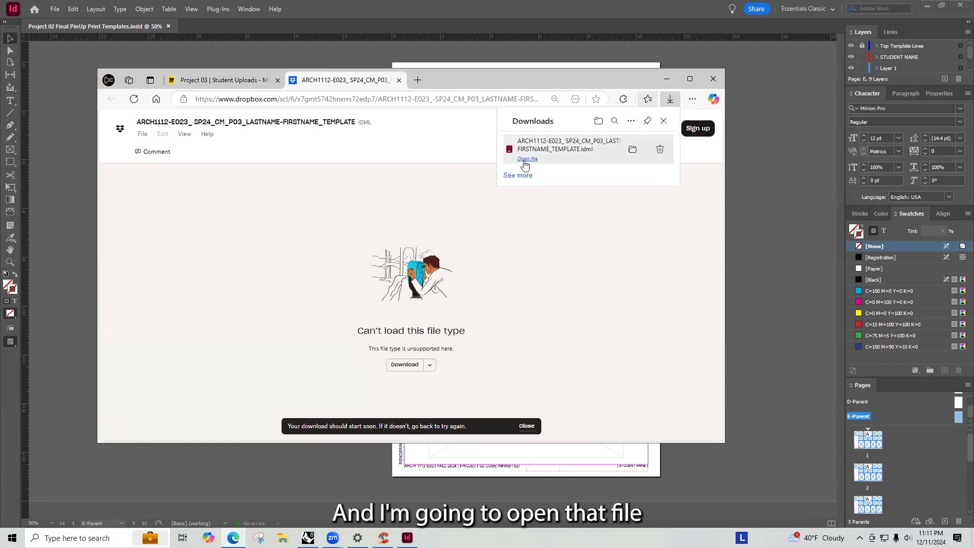
- Open the downloaded IDML template in InDesign and skip the feature tour
{"action": "left_click", "coordinate": [527, 160]}
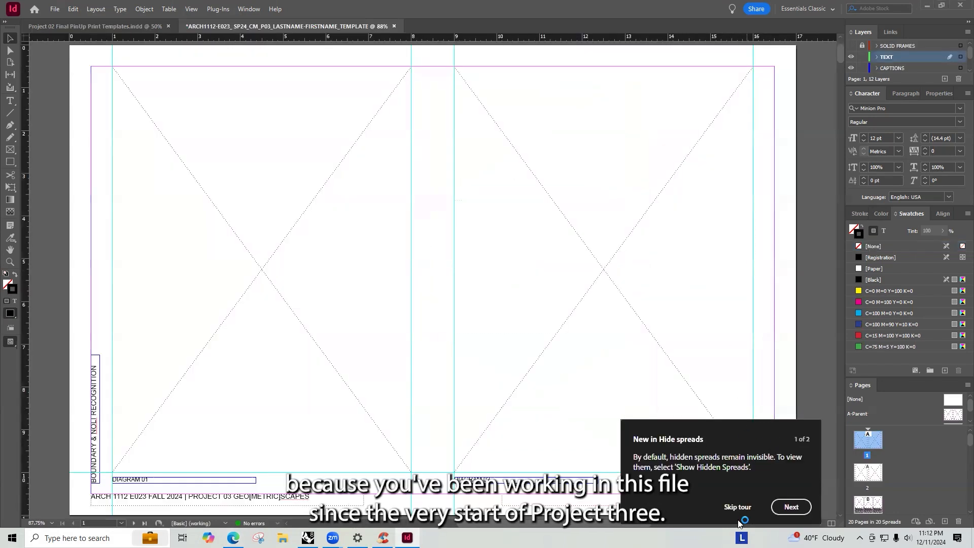
{"action": "left_click", "coordinate": [737, 507]}
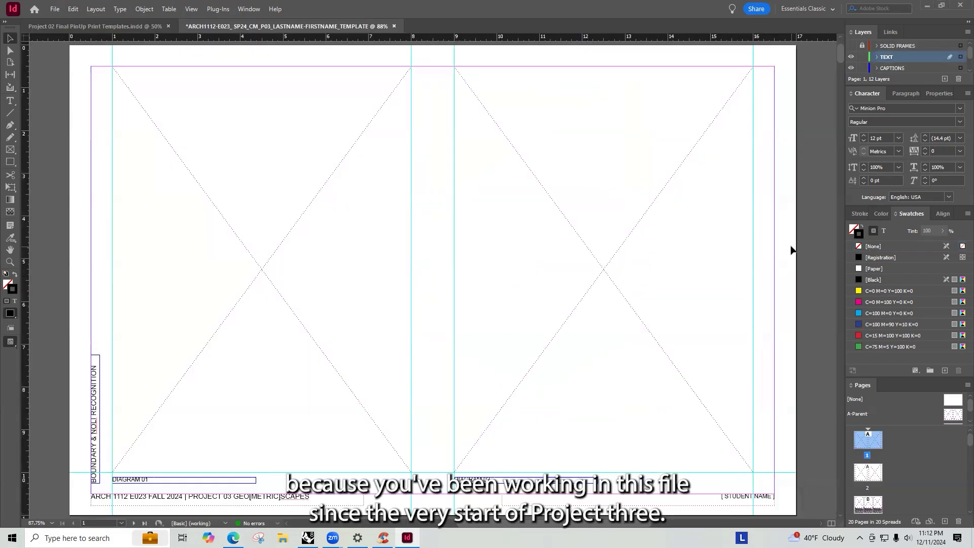
- Scroll through the template pages to find the longitudinal section page and go to page 9
{"action": "scroll", "coordinate": [693, 267], "scroll_direction": "down", "scroll_amount": 5, "text": "alt"}
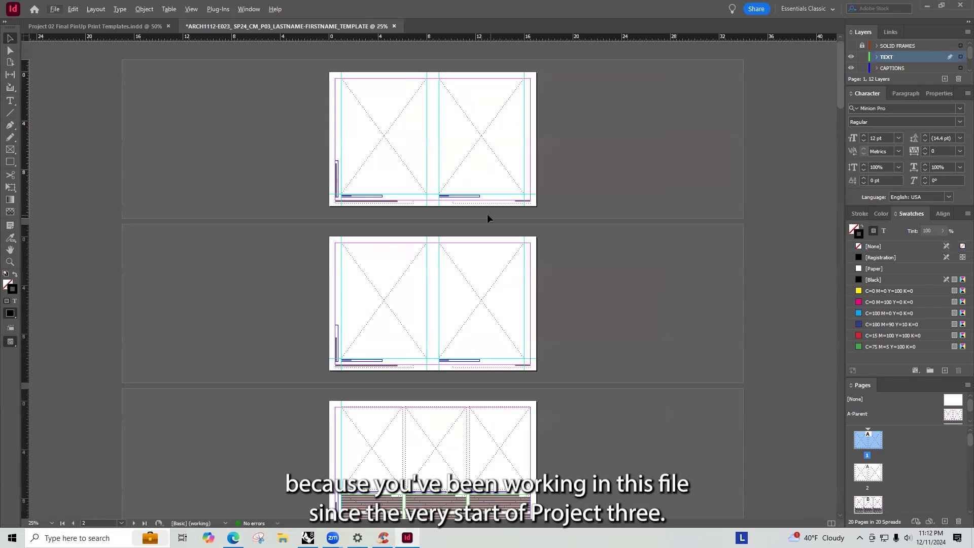
{"action": "scroll", "coordinate": [485, 220], "scroll_direction": "down", "scroll_amount": 4}
{"action": "scroll", "coordinate": [485, 220], "scroll_direction": "down", "scroll_amount": 4}
{"action": "scroll", "coordinate": [400, 387], "scroll_direction": "up", "scroll_amount": 8}
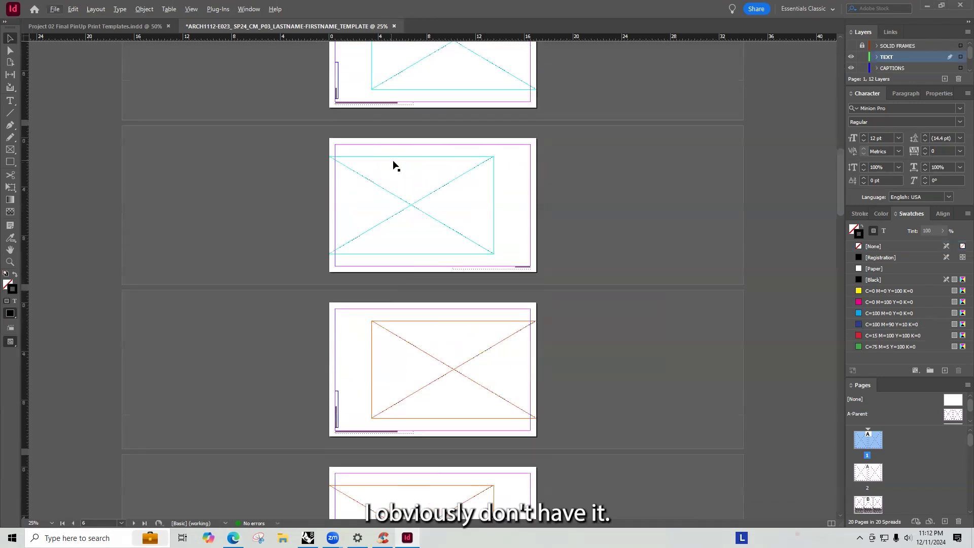
{"action": "scroll", "coordinate": [396, 224], "scroll_direction": "down", "scroll_amount": 3}
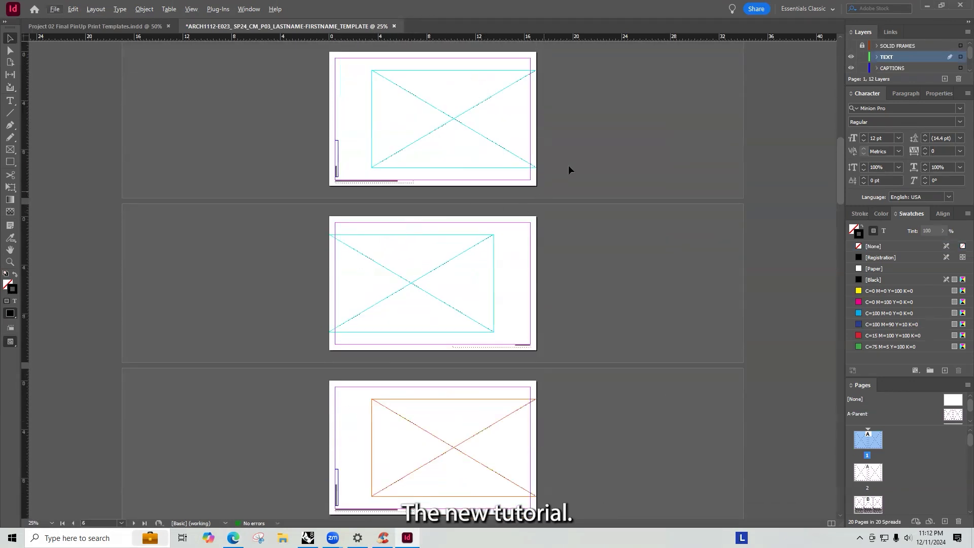
{"action": "scroll", "coordinate": [483, 167], "scroll_direction": "up", "scroll_amount": 1}
{"action": "scroll", "coordinate": [348, 249], "scroll_direction": "up", "scroll_amount": 7, "text": "alt"}
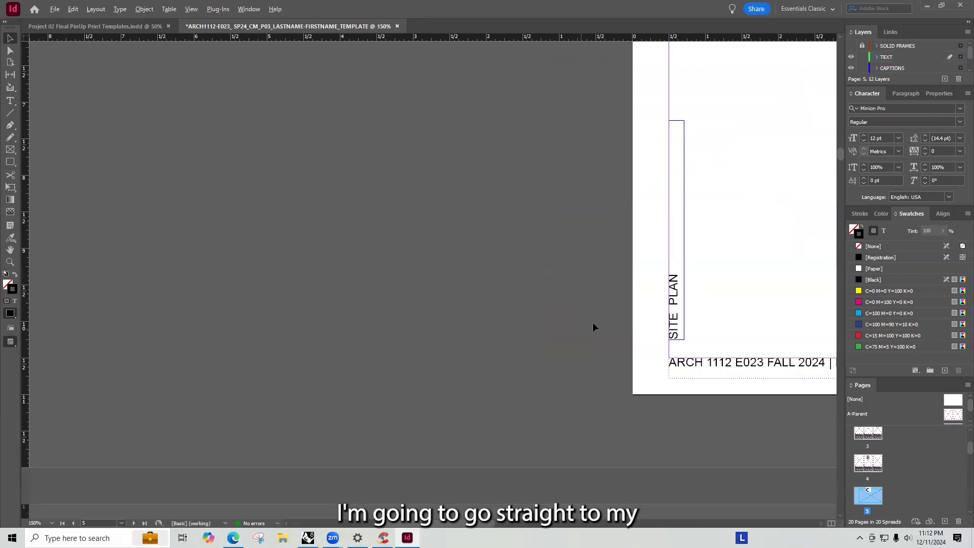
{"action": "scroll", "coordinate": [533, 282], "scroll_direction": "down", "scroll_amount": 8, "text": "alt"}
{"action": "scroll", "coordinate": [430, 300], "scroll_direction": "down", "scroll_amount": 1}
{"action": "scroll", "coordinate": [430, 296], "scroll_direction": "down", "scroll_amount": 1}
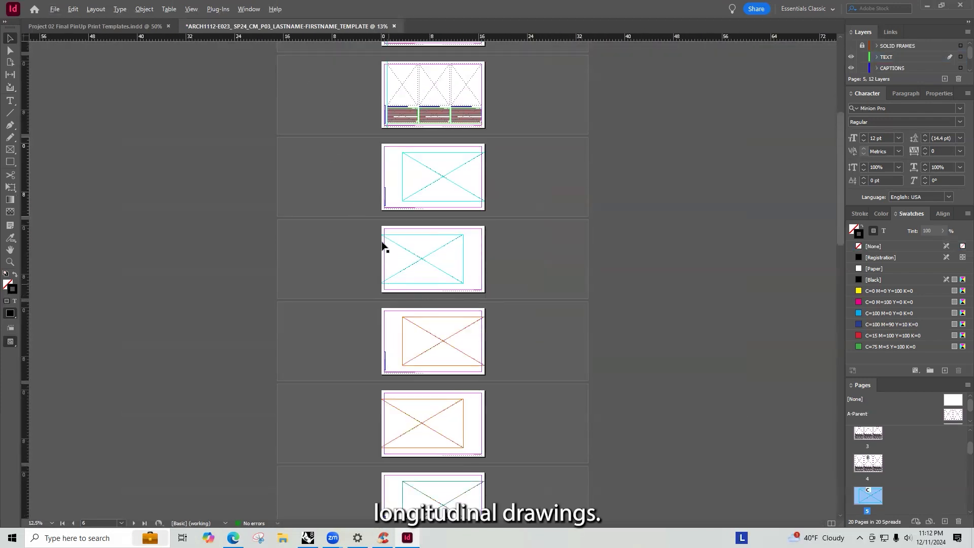
{"action": "scroll", "coordinate": [390, 213], "scroll_direction": "up", "scroll_amount": 6, "text": "alt"}
{"action": "scroll", "coordinate": [535, 226], "scroll_direction": "down", "scroll_amount": 5}
{"action": "scroll", "coordinate": [515, 269], "scroll_direction": "down", "scroll_amount": 15}
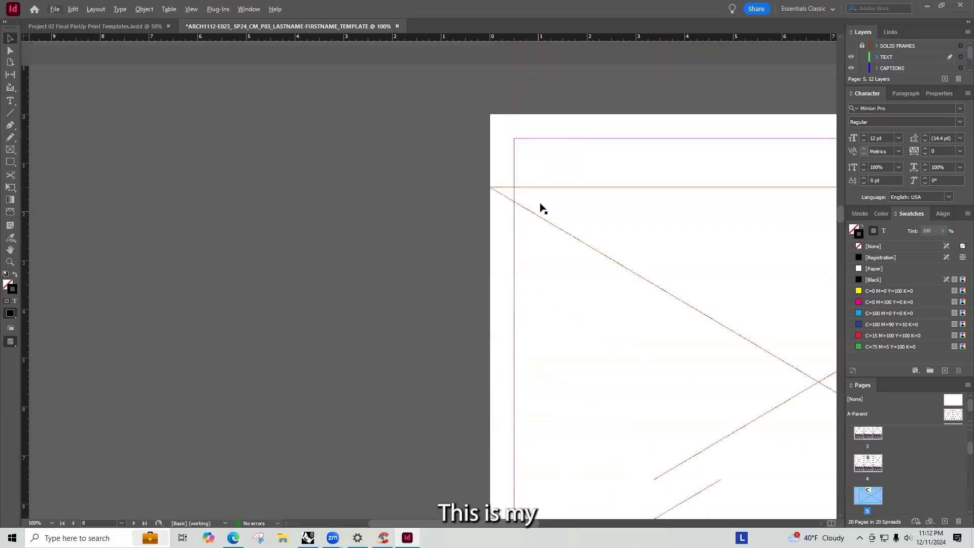
{"action": "scroll", "coordinate": [538, 213], "scroll_direction": "down", "scroll_amount": 15}
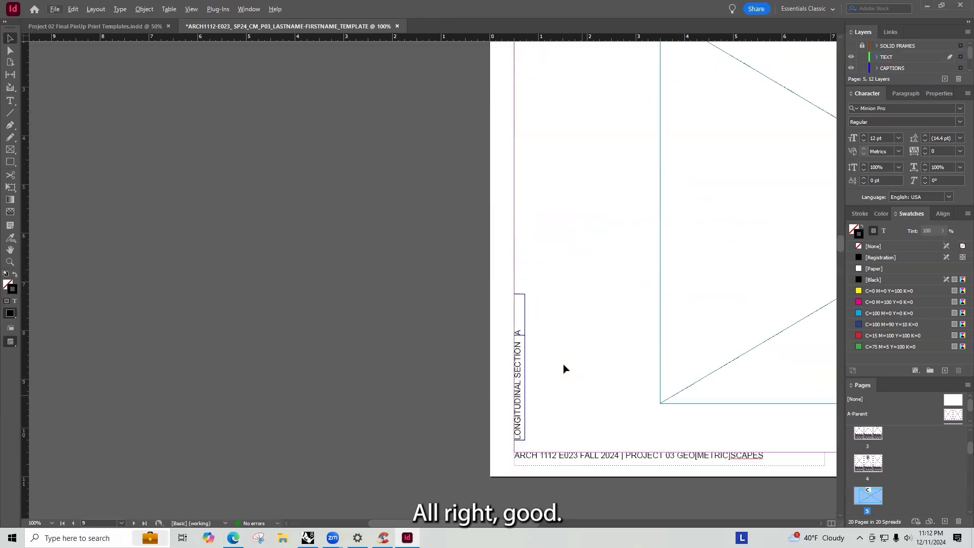
{"action": "scroll", "coordinate": [392, 330], "scroll_direction": "down", "scroll_amount": 1, "text": "alt"}
{"action": "scroll", "coordinate": [392, 320], "scroll_direction": "down", "scroll_amount": 2, "text": "alt"}
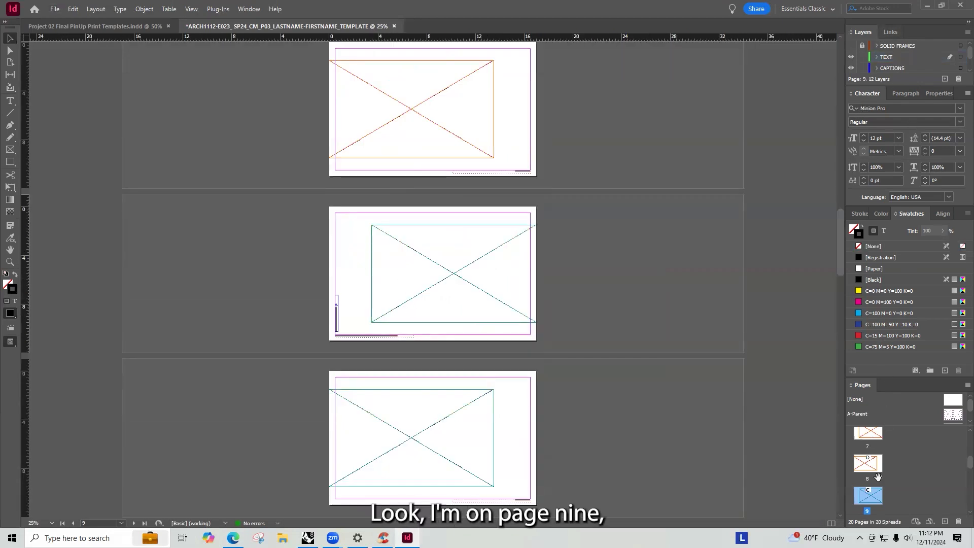
{"action": "double_click", "coordinate": [867, 496]}
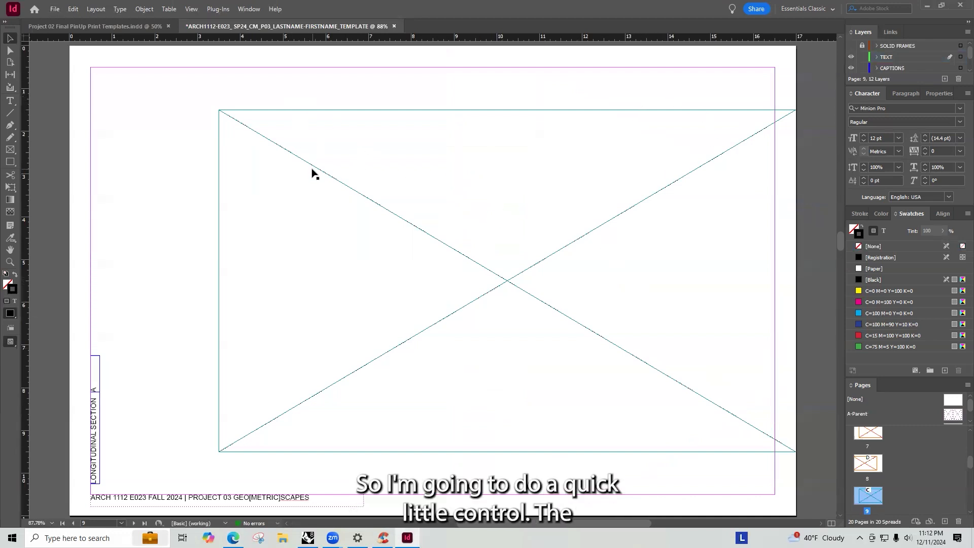
- Start placing a long section image from the PROJECT 03 TUTORIALS folder and cancel the Place dialog
{"action": "key", "text": "ctrl+d"}
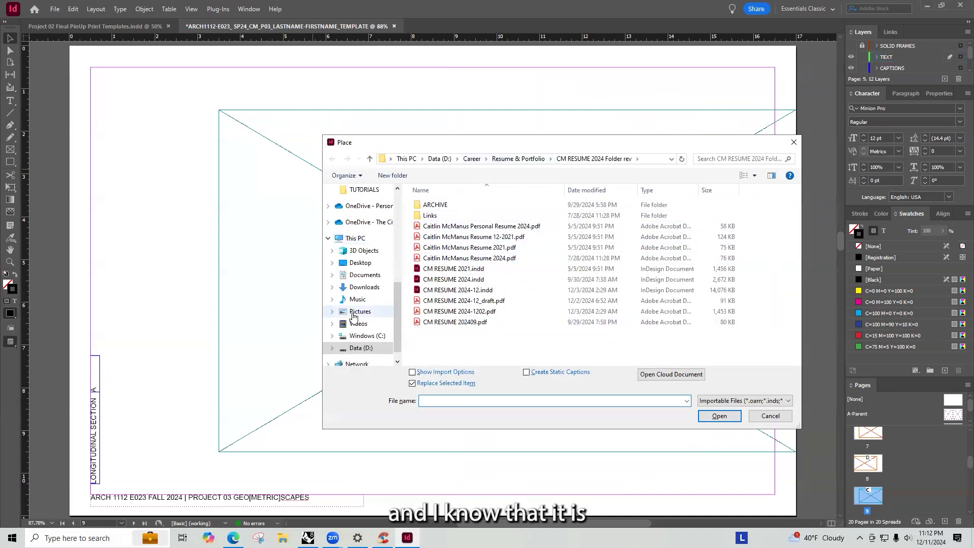
{"action": "left_click", "coordinate": [355, 190]}
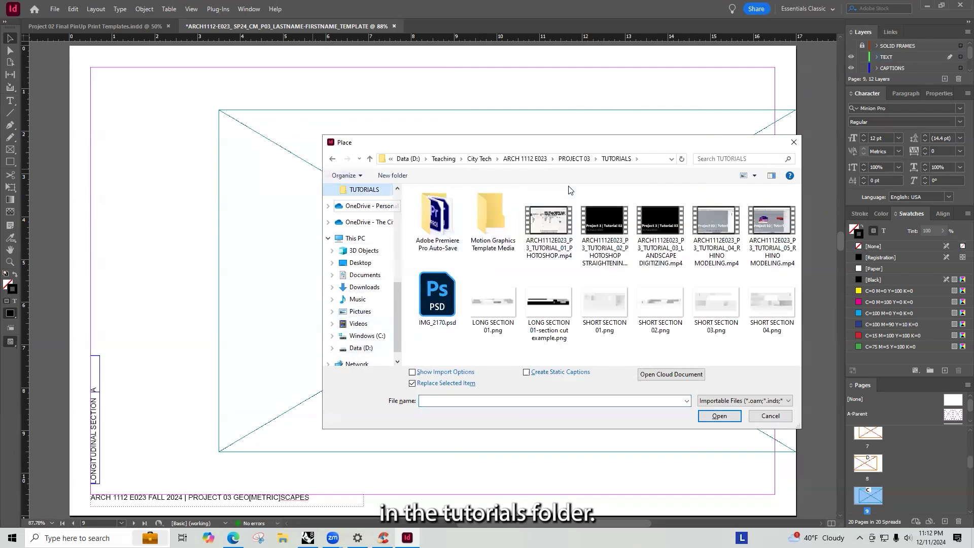
{"action": "left_click", "coordinate": [572, 158]}
{"action": "left_click", "coordinate": [572, 159]}
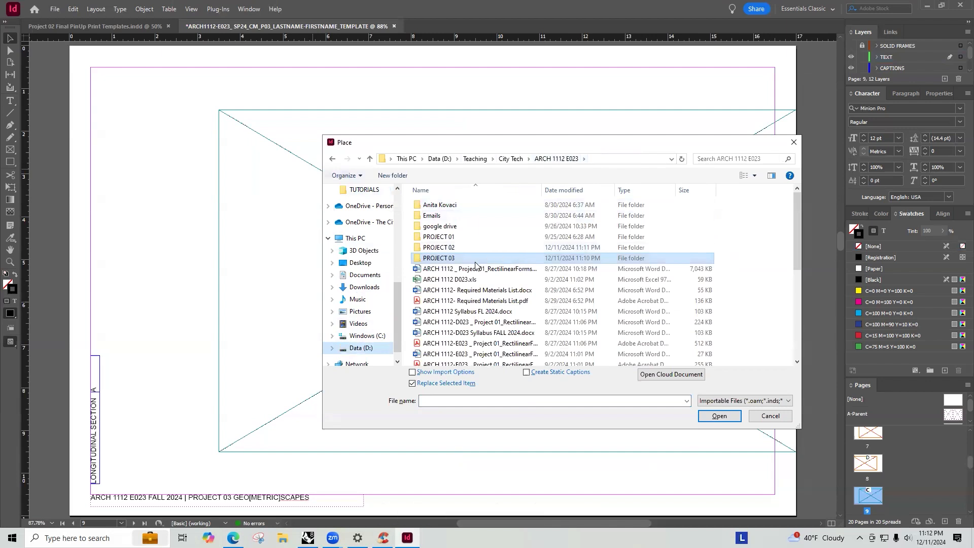
{"action": "double_click", "coordinate": [523, 258]}
{"action": "double_click", "coordinate": [437, 215]}
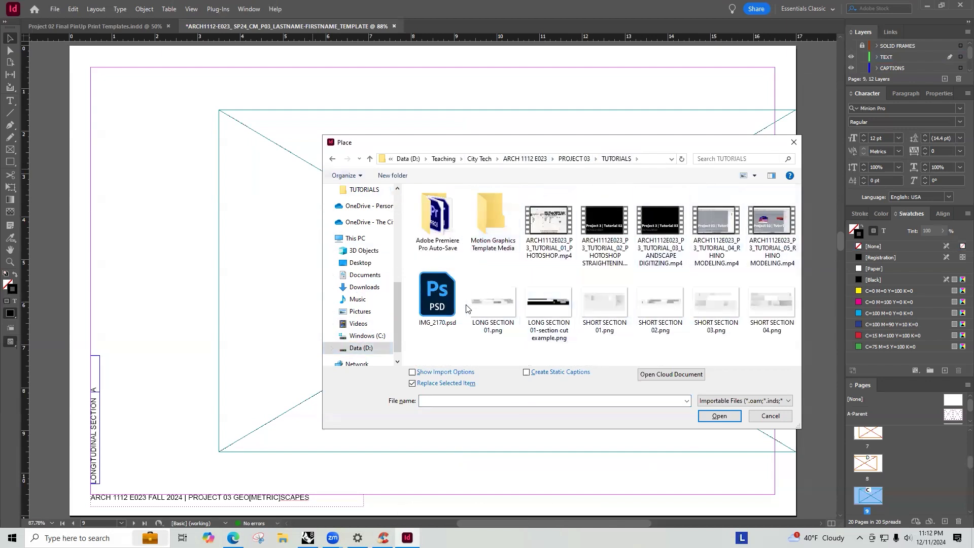
{"action": "left_click", "coordinate": [518, 307]}
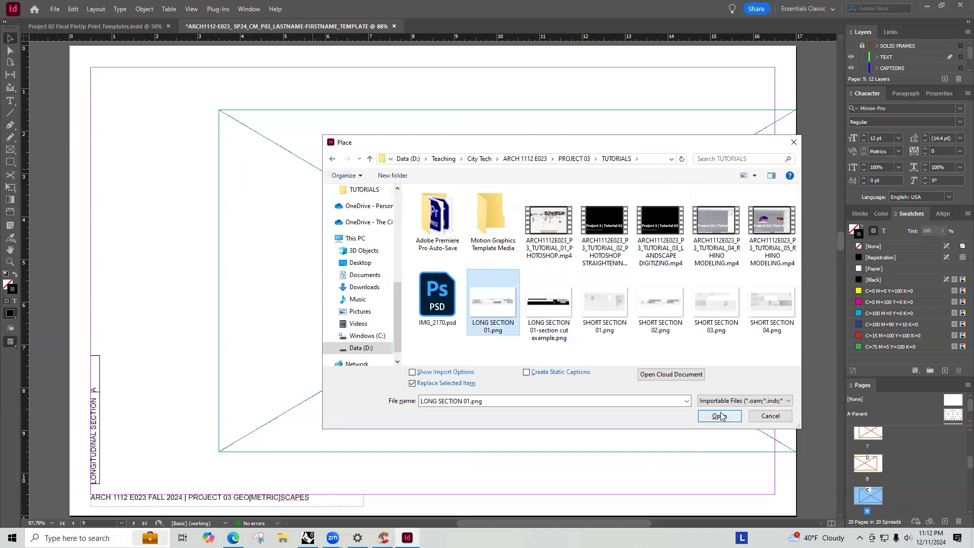
{"action": "left_click", "coordinate": [542, 307]}
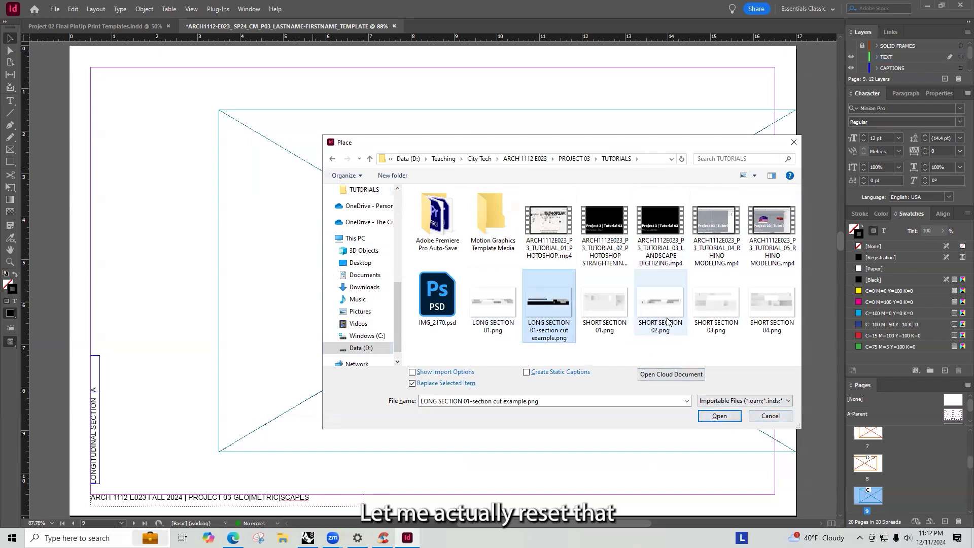
{"action": "left_click", "coordinate": [769, 416]}
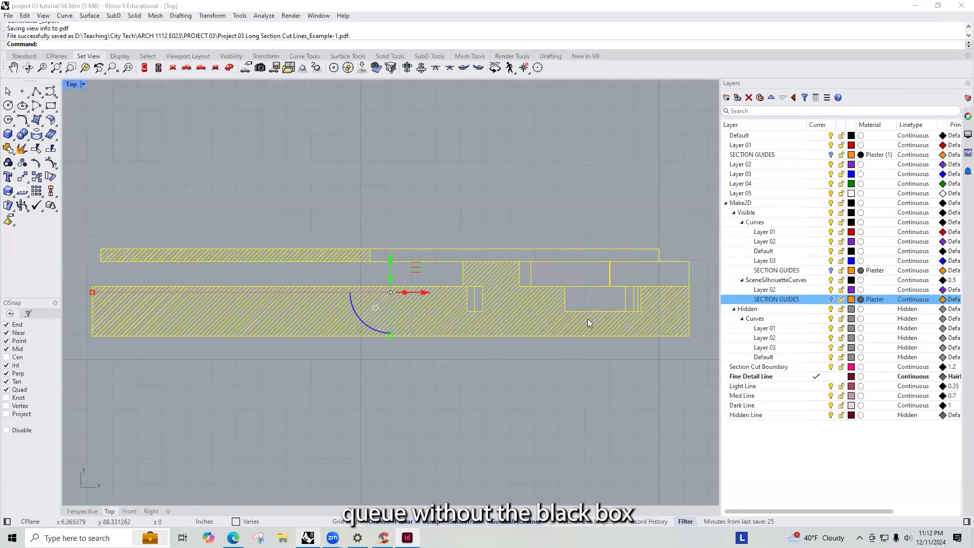
{"action": "key", "text": "Escape"}
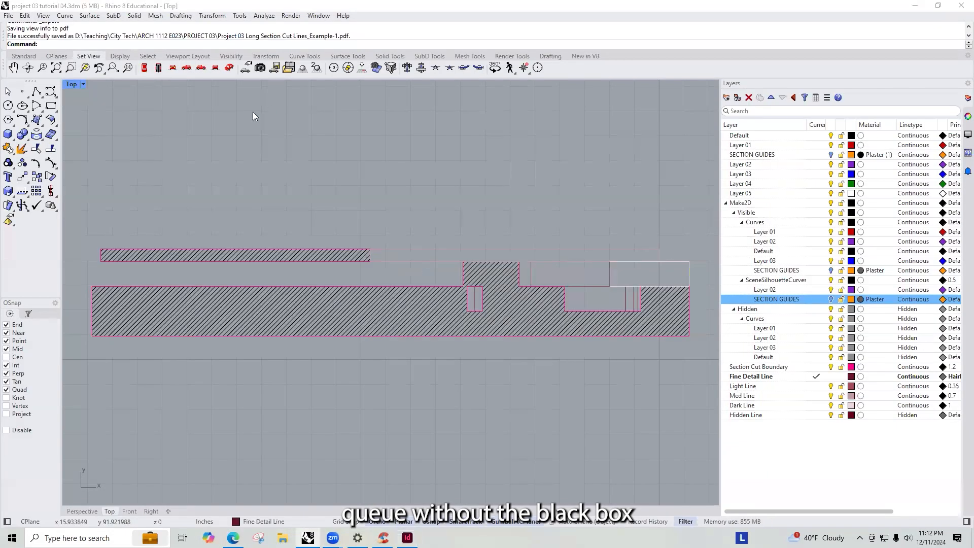
{"action": "key", "text": "ctrl+F2"}
{"action": "key", "text": "ctrl+F1"}
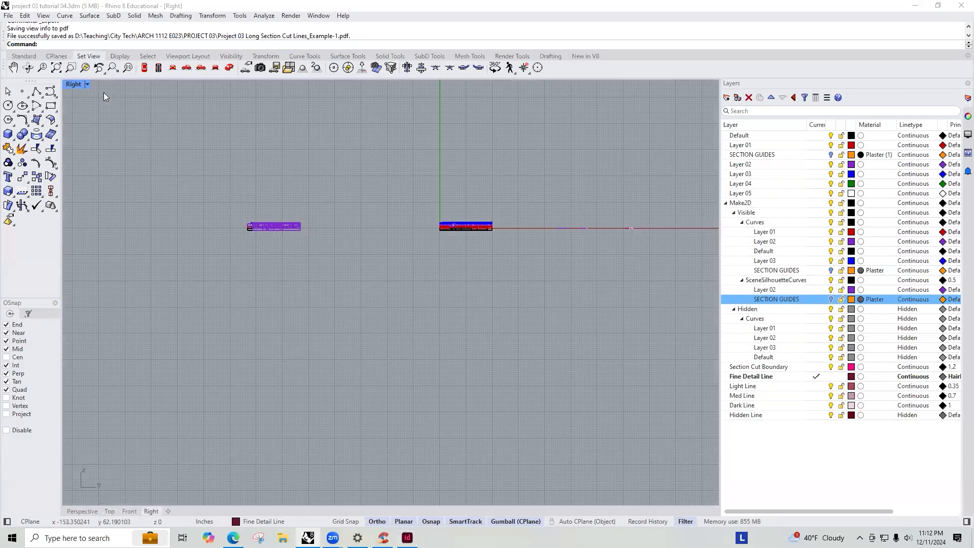
- Switch to the Front view, zoom to the selected section geometry, and turn the section guide layers back on
{"action": "key", "text": "ctrl+F3"}
{"action": "key", "text": "ctrl+F1"}
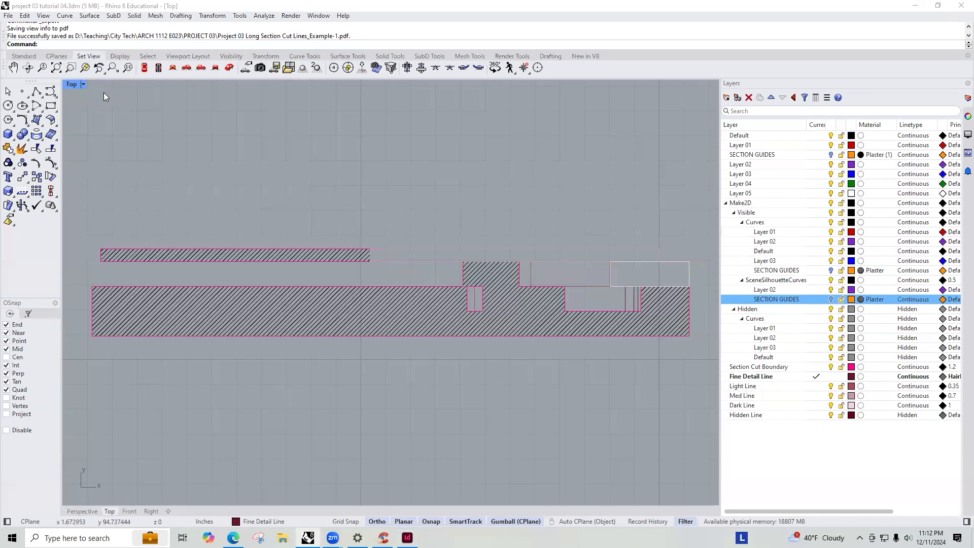
{"action": "key", "text": "ctrl+F2"}
{"action": "scroll", "coordinate": [292, 266], "scroll_direction": "down", "scroll_amount": 5}
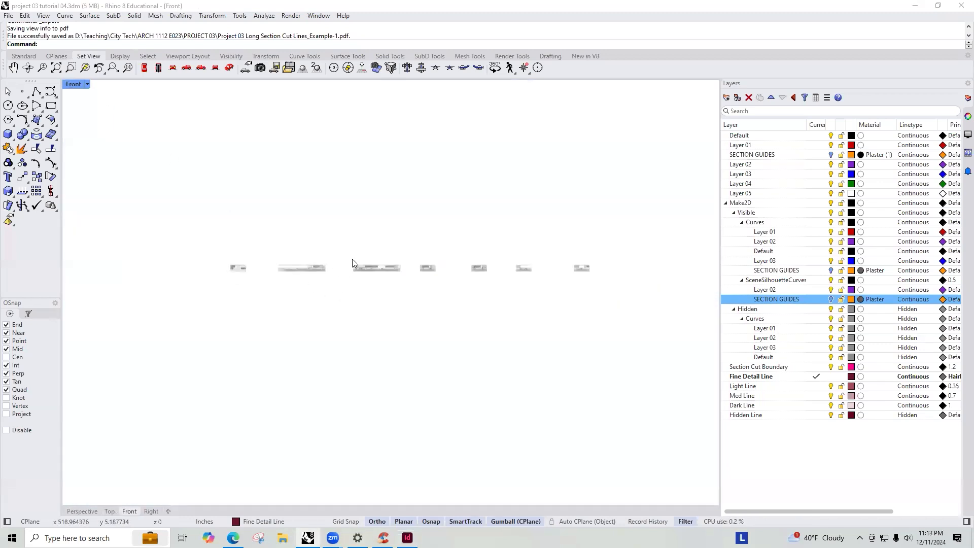
{"action": "scroll", "coordinate": [326, 274], "scroll_direction": "up", "scroll_amount": 2}
{"action": "left_click_drag", "start_coordinate": [319, 229], "coordinate": [200, 326]}
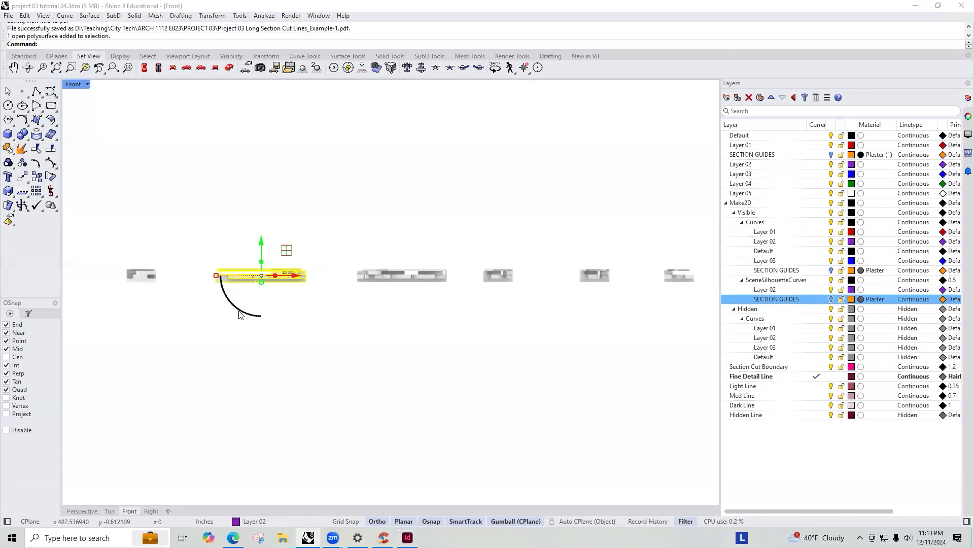
{"action": "type", "text": "z"}
{"action": "key", "text": "Return"}
{"action": "type", "text": "s"}
{"action": "key", "text": "Return"}
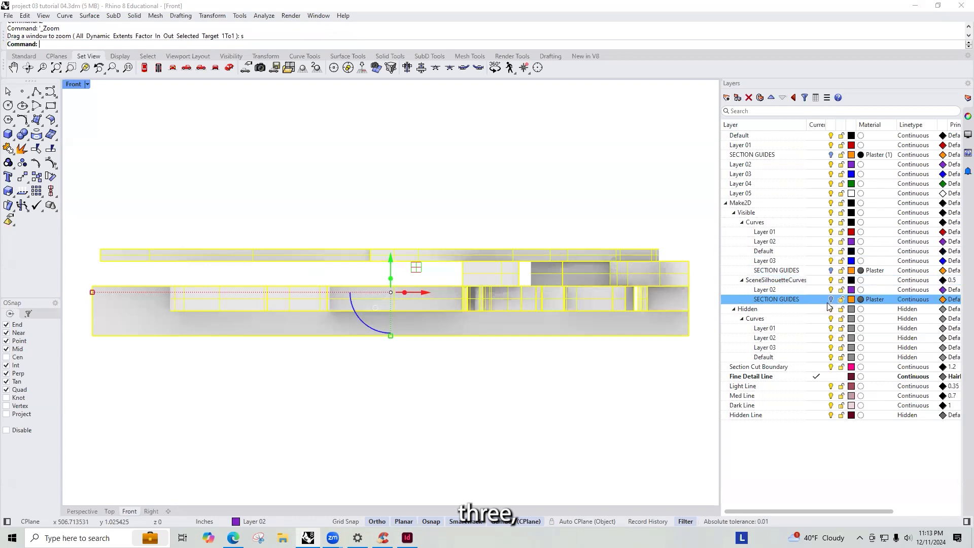
{"action": "left_click", "coordinate": [831, 272]}
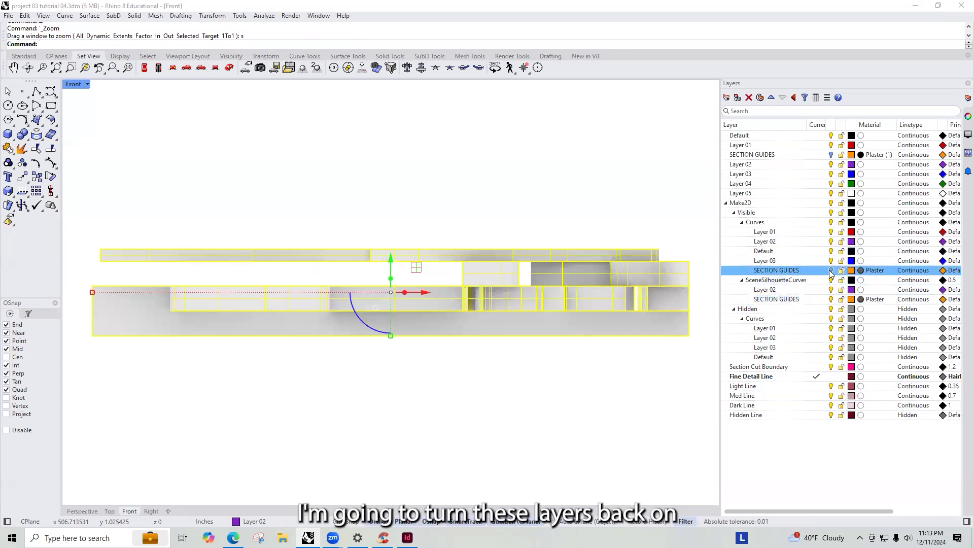
{"action": "left_click", "coordinate": [833, 155]}
- Set the SECTION GUIDES layer's Plaster (1) material colour to Light Gray
{"action": "left_click", "coordinate": [861, 155]}
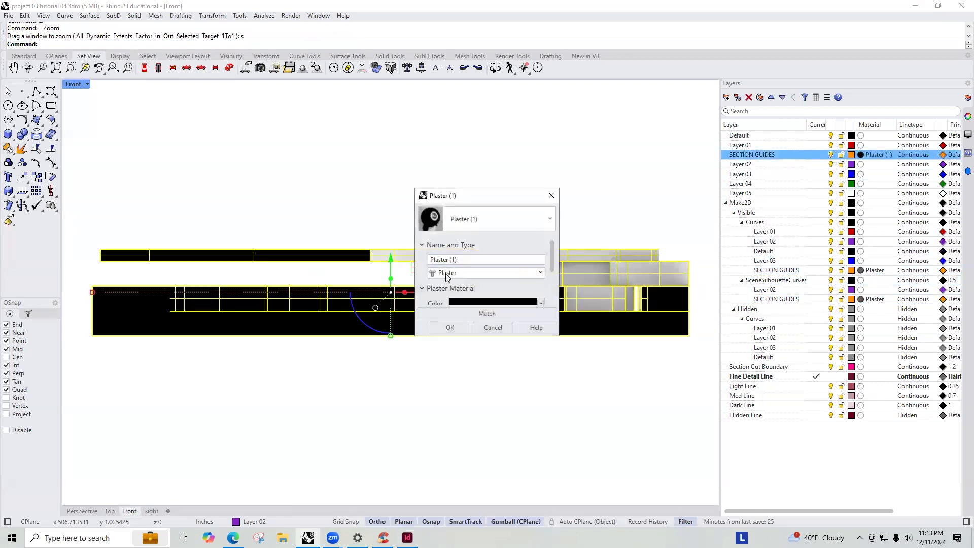
{"action": "scroll", "coordinate": [511, 273], "scroll_direction": "down", "scroll_amount": 2}
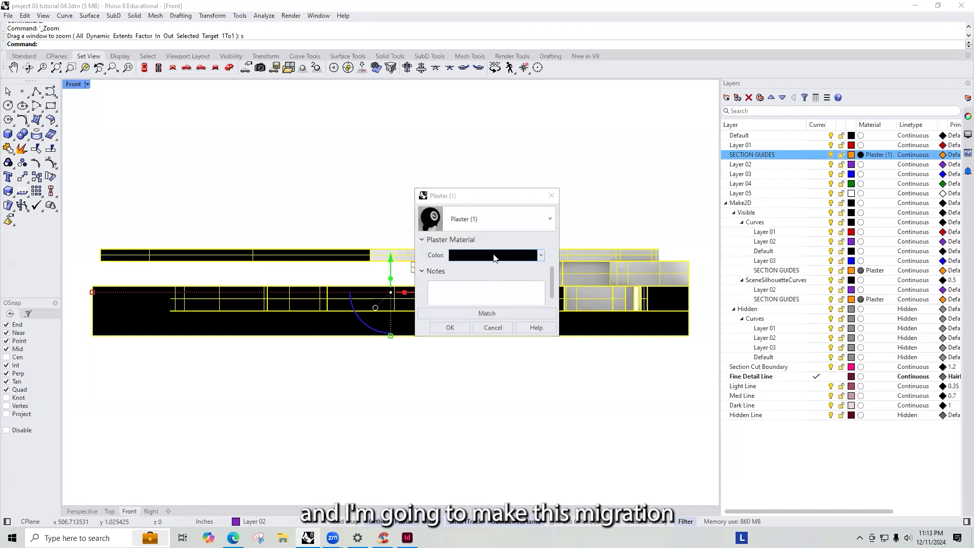
{"action": "left_click", "coordinate": [487, 255]}
{"action": "left_click", "coordinate": [296, 181]}
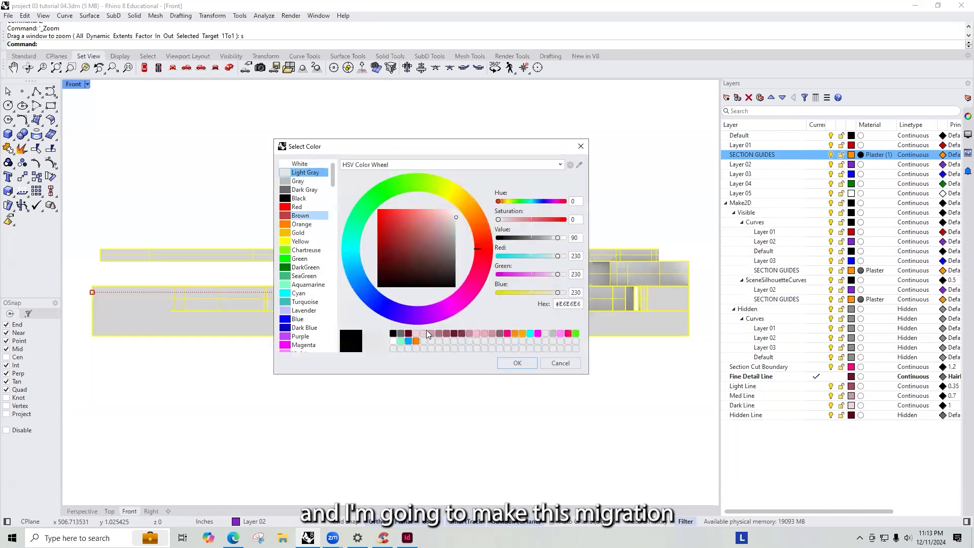
{"action": "left_click", "coordinate": [507, 363]}
{"action": "left_click", "coordinate": [505, 326]}
{"action": "left_click", "coordinate": [526, 193]}
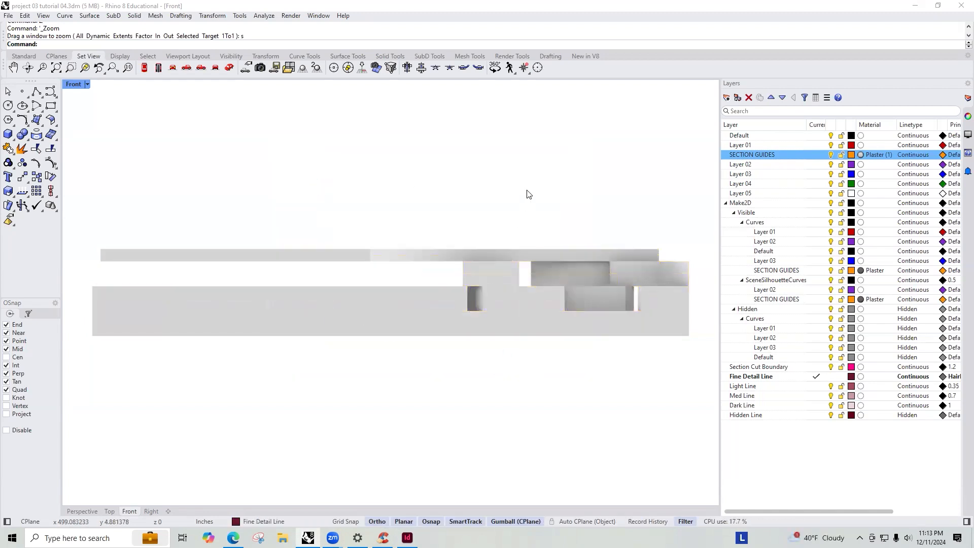
- Change the Plaster (1) material colour to White
{"action": "left_click", "coordinate": [874, 154]}
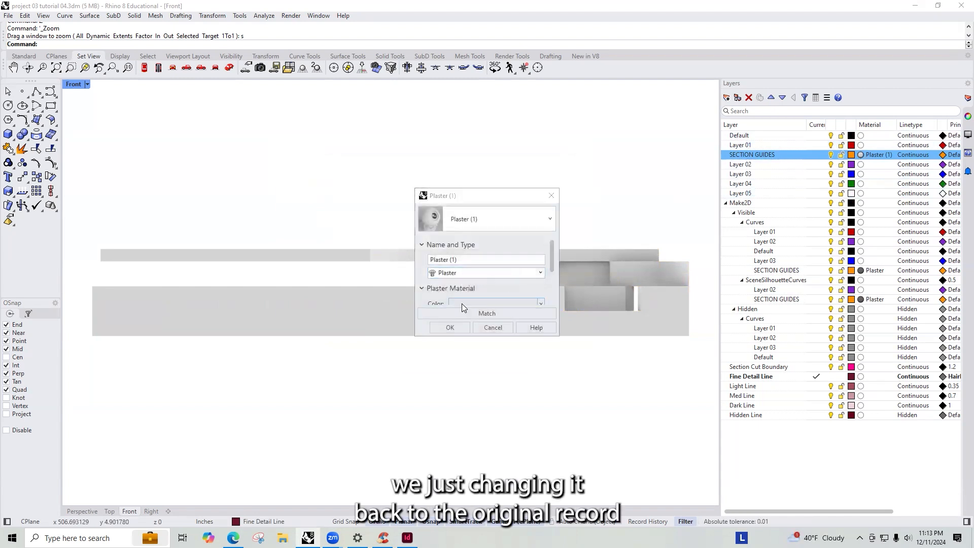
{"action": "left_click", "coordinate": [461, 303]}
{"action": "left_click", "coordinate": [297, 164]}
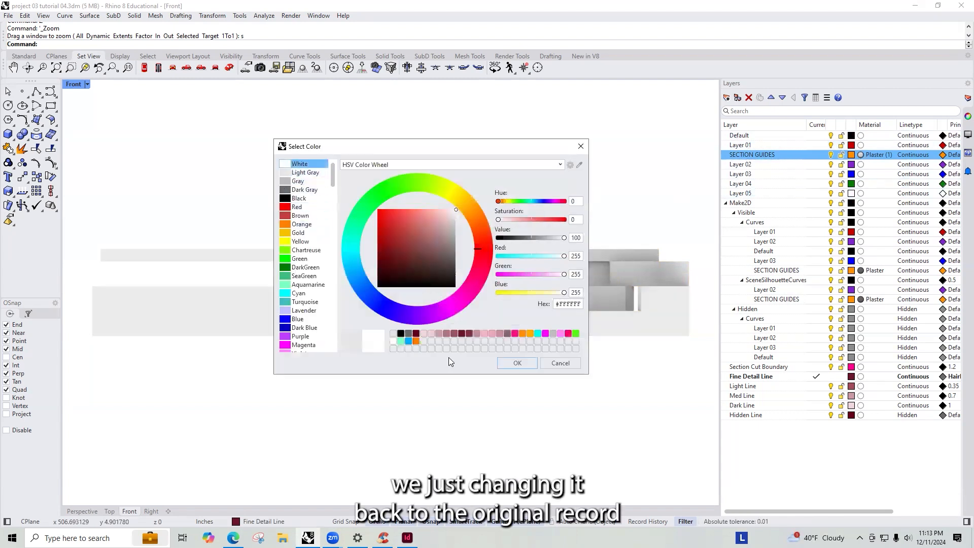
{"action": "left_click", "coordinate": [518, 364]}
{"action": "left_click", "coordinate": [448, 326]}
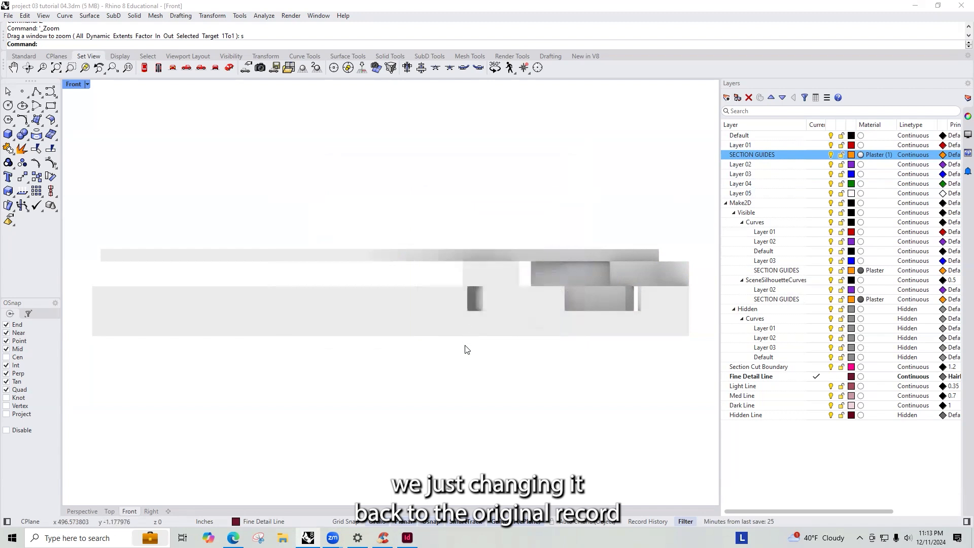
- Capture the Front view to file as LONG SECTION 01-section cut example-white.png in the TUTORIALS folder
{"action": "type", "text": "V"}
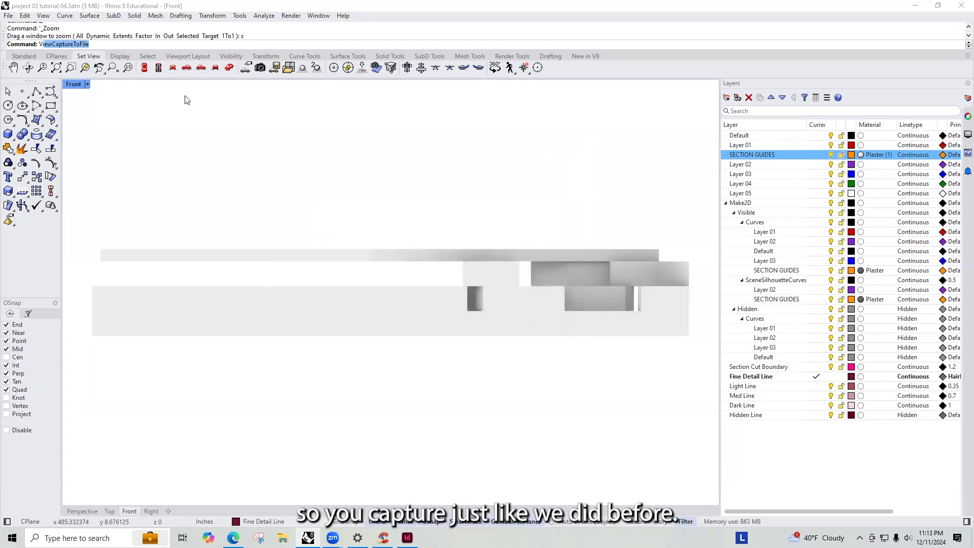
{"action": "type", "text": "iewCaptureToFile"}
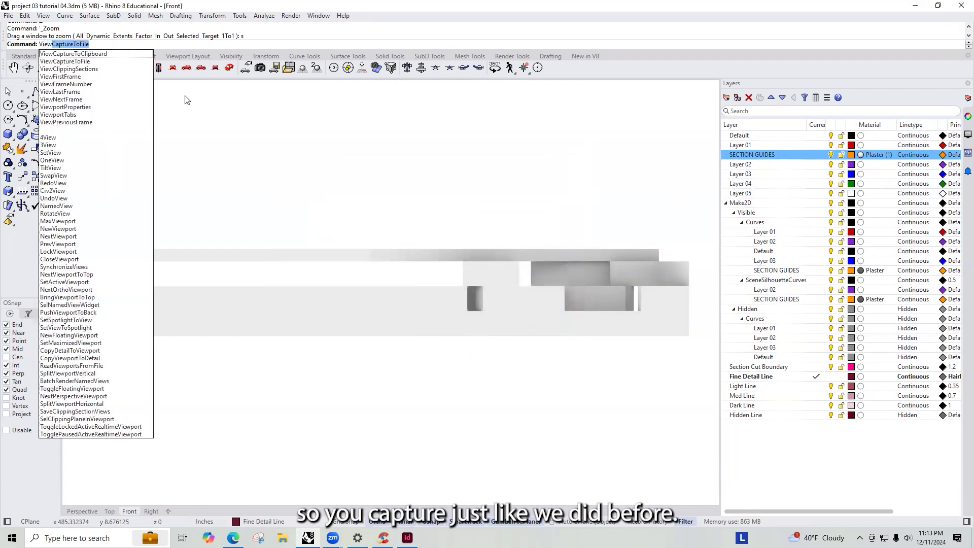
{"action": "key", "text": "Return"}
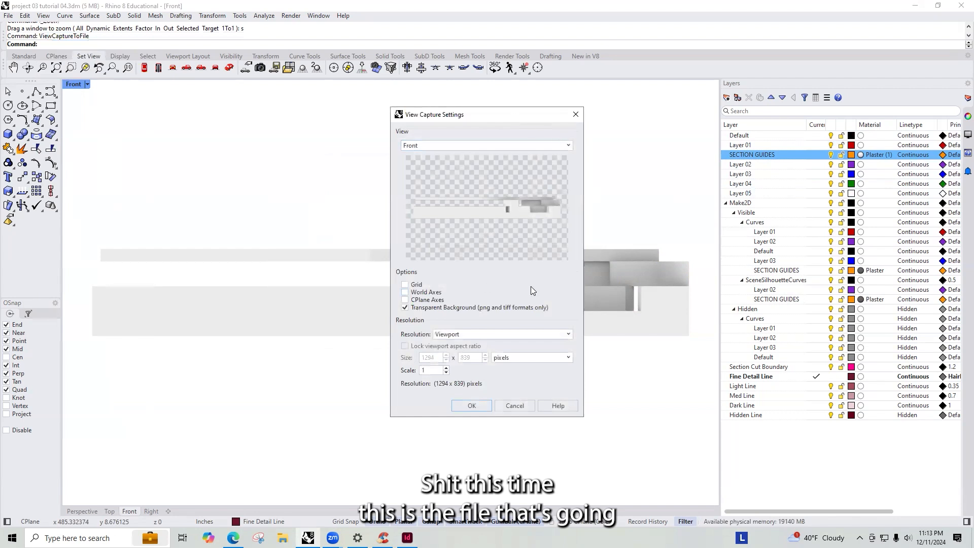
{"action": "left_click", "coordinate": [473, 405]}
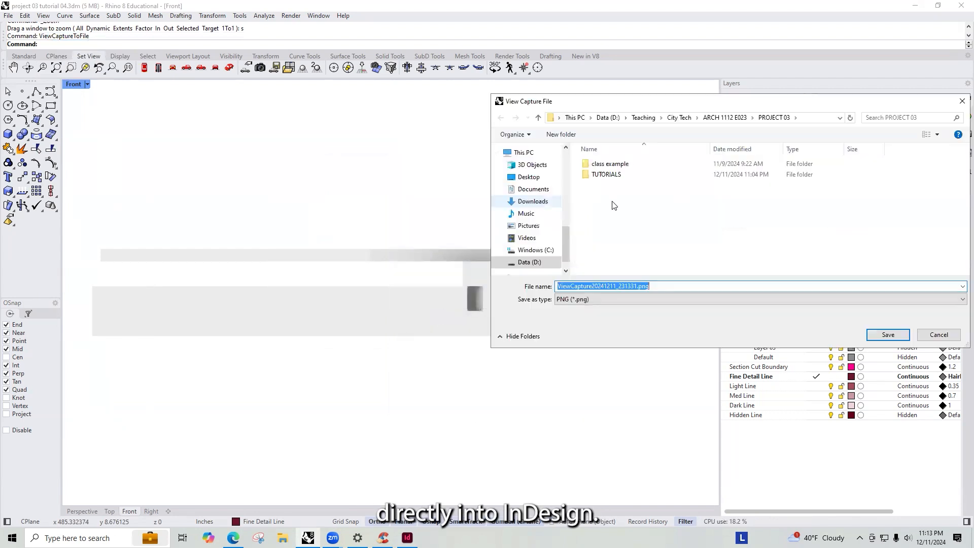
{"action": "double_click", "coordinate": [656, 174]}
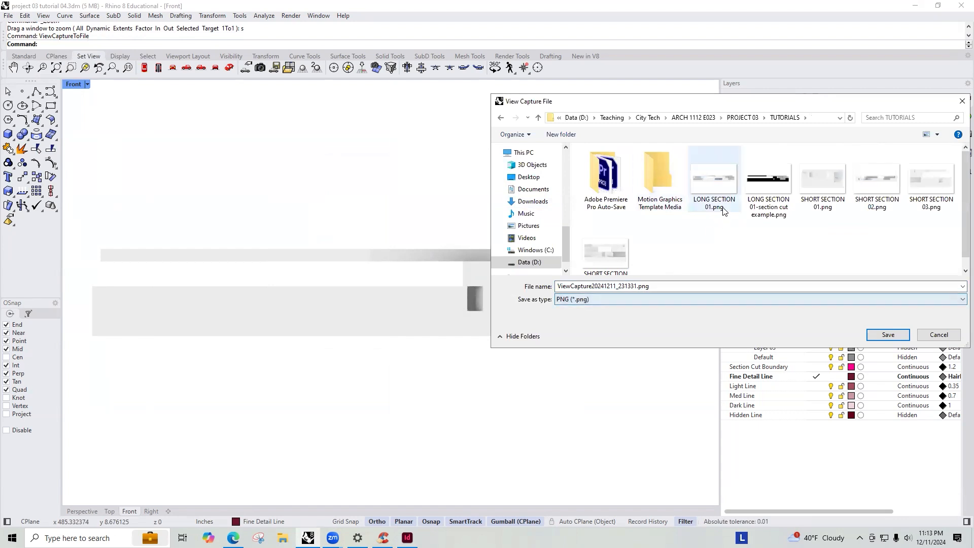
{"action": "left_click", "coordinate": [769, 183]}
{"action": "left_click", "coordinate": [657, 287]}
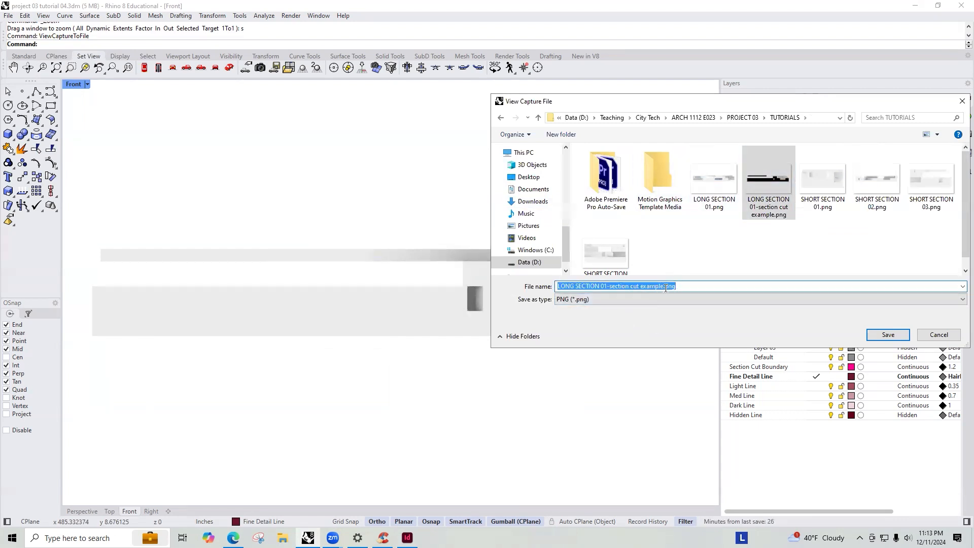
{"action": "left_click", "coordinate": [662, 287]}
{"action": "type", "text": "-white"}
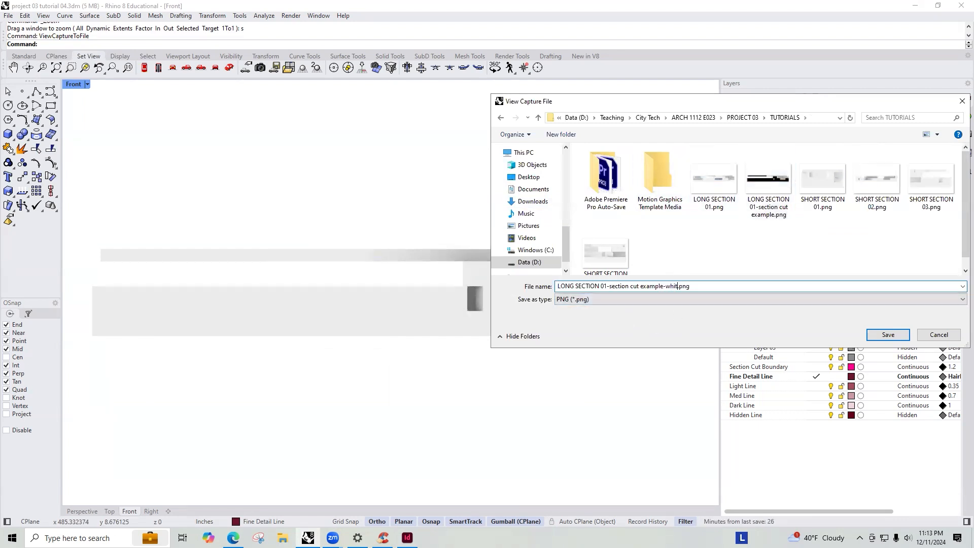
{"action": "key", "text": "Return"}
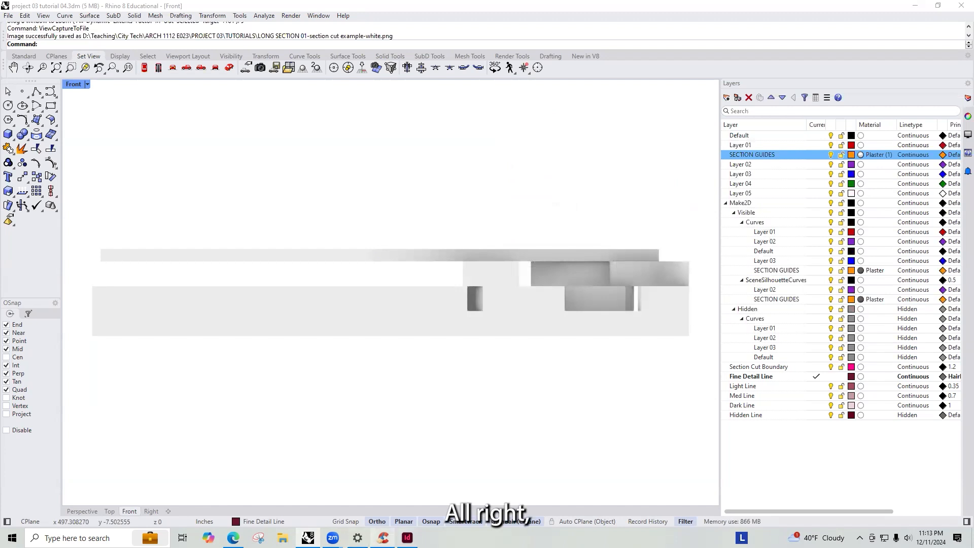
- Switch to InDesign and place LONG SECTION 01-section cut example-white.png on page 9, positioning it over the frame
{"action": "left_click", "coordinate": [407, 538]}
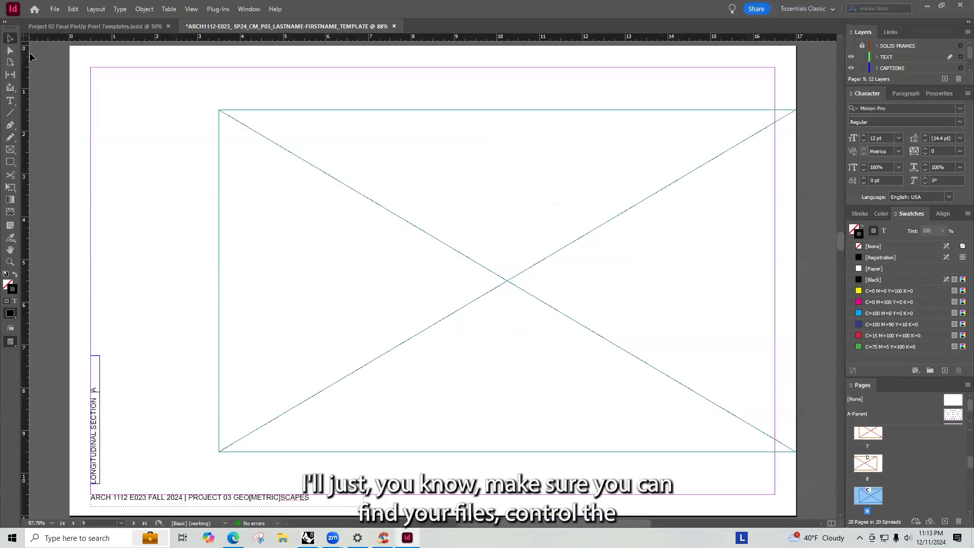
{"action": "key", "text": "ctrl+d"}
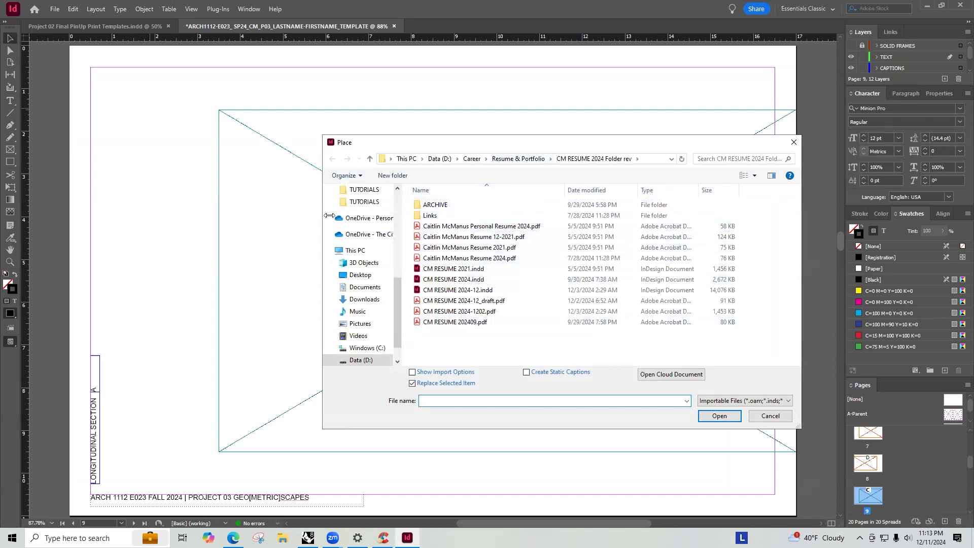
{"action": "left_click", "coordinate": [364, 202]}
{"action": "left_click", "coordinate": [581, 304]}
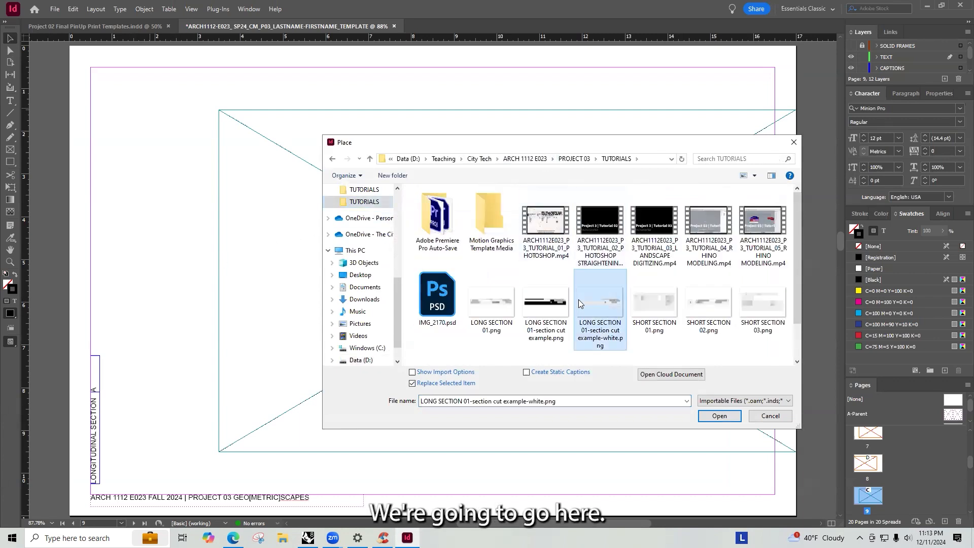
{"action": "double_click", "coordinate": [581, 304]}
{"action": "left_click", "coordinate": [139, 114]}
{"action": "left_click_drag", "start_coordinate": [319, 372], "coordinate": [252, 279]}
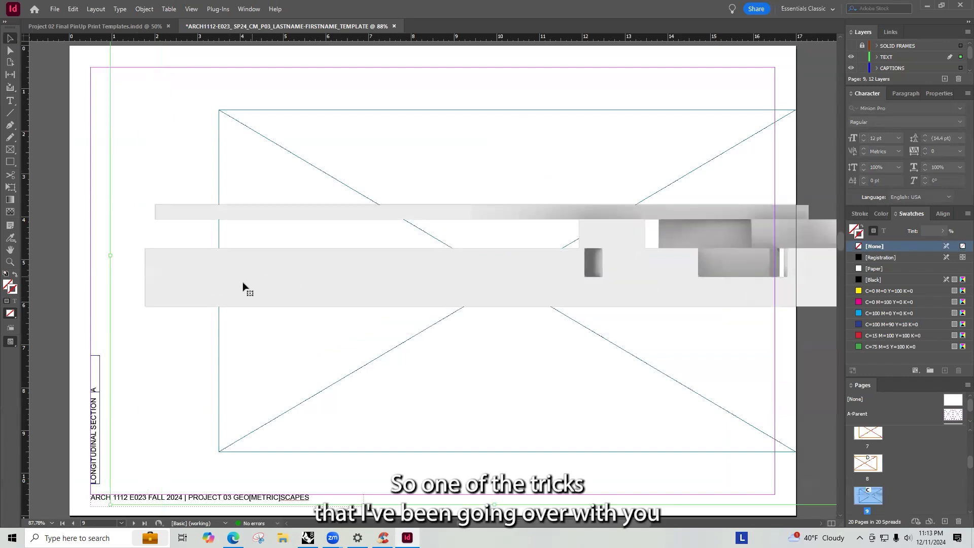
{"action": "left_click_drag", "start_coordinate": [240, 288], "coordinate": [267, 286]}
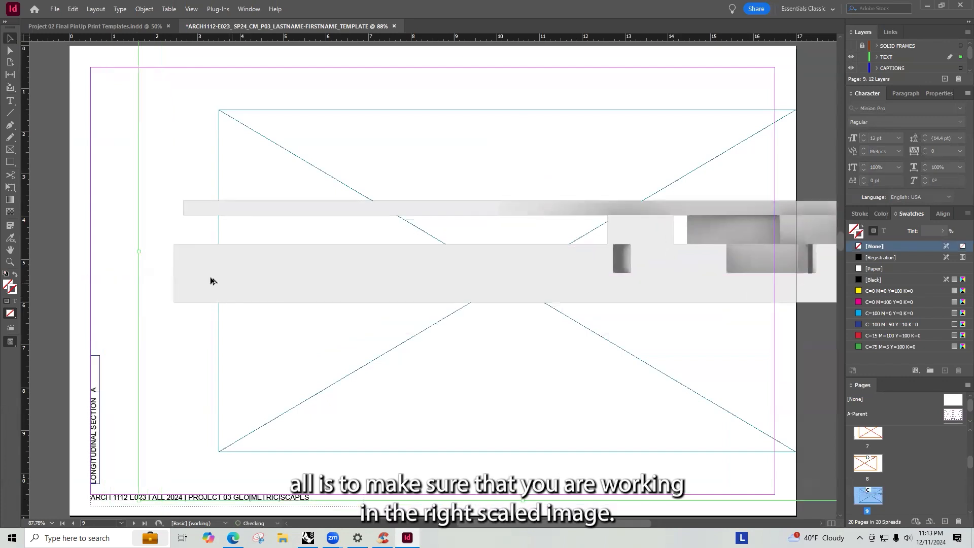
- Trim the placed image frame's left and right edges in to the image
{"action": "scroll", "coordinate": [263, 290], "scroll_direction": "down", "scroll_amount": 1, "text": "alt"}
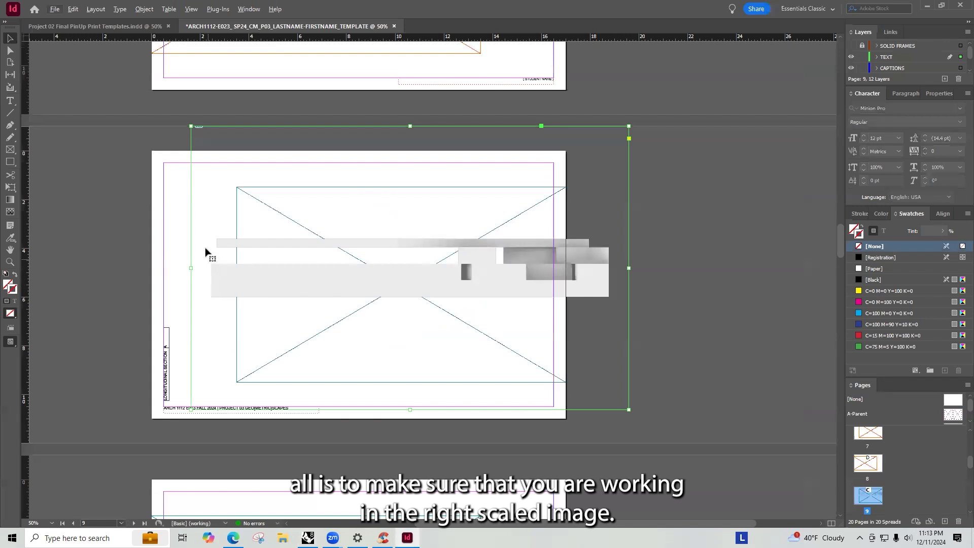
{"action": "left_click_drag", "start_coordinate": [191, 269], "coordinate": [211, 268]}
{"action": "left_click_drag", "start_coordinate": [629, 266], "coordinate": [608, 269]}
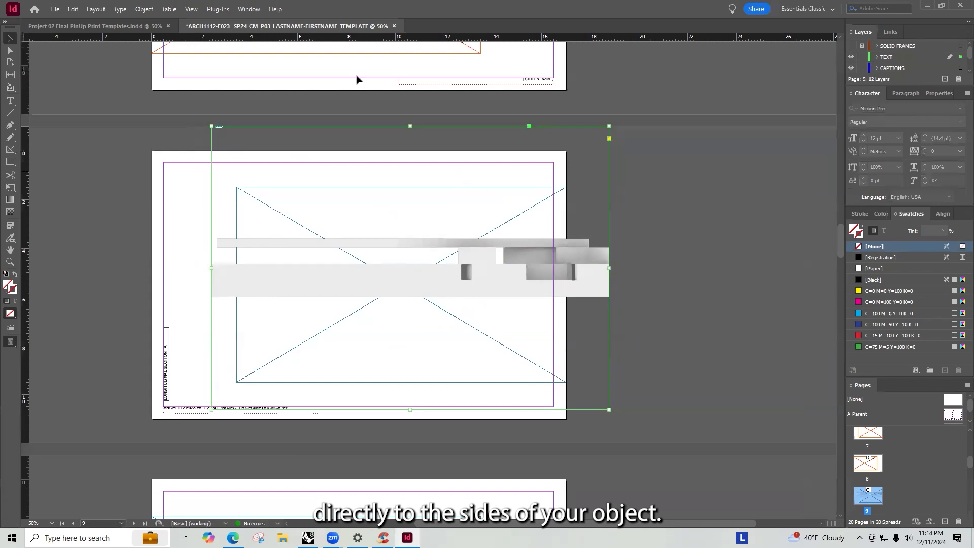
{"action": "left_click", "coordinate": [397, 4]}
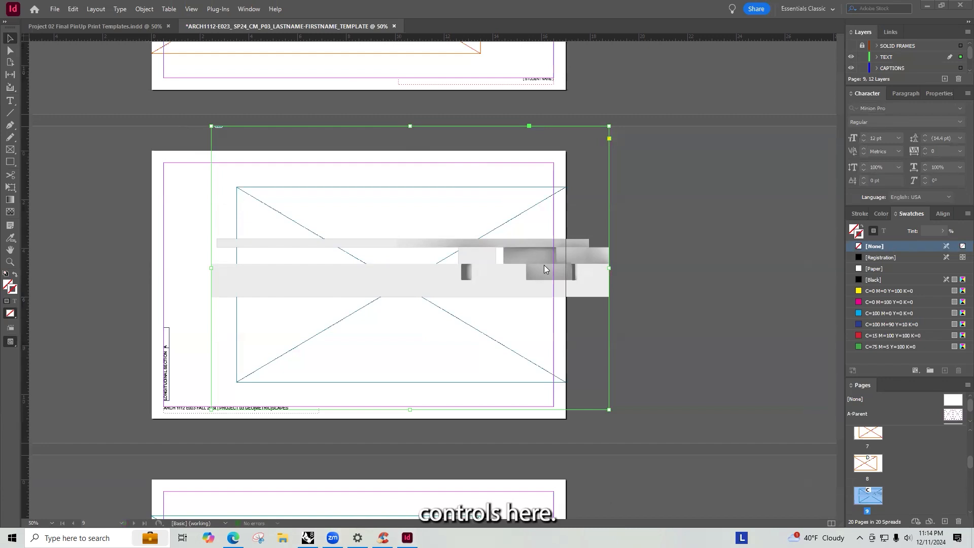
{"action": "left_click", "coordinate": [570, 251]}
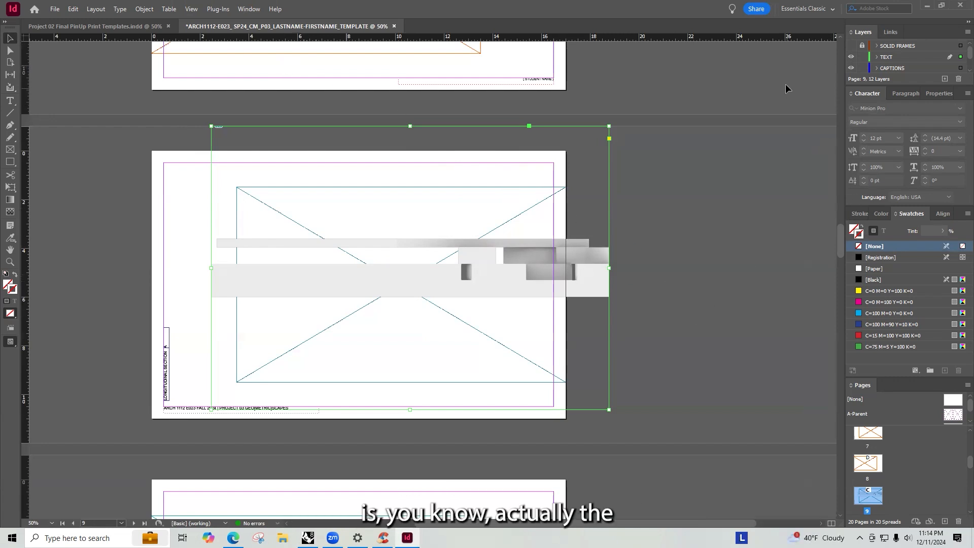
{"action": "left_click", "coordinate": [244, 7]}
{"action": "mouse_move", "coordinate": [272, 32]}
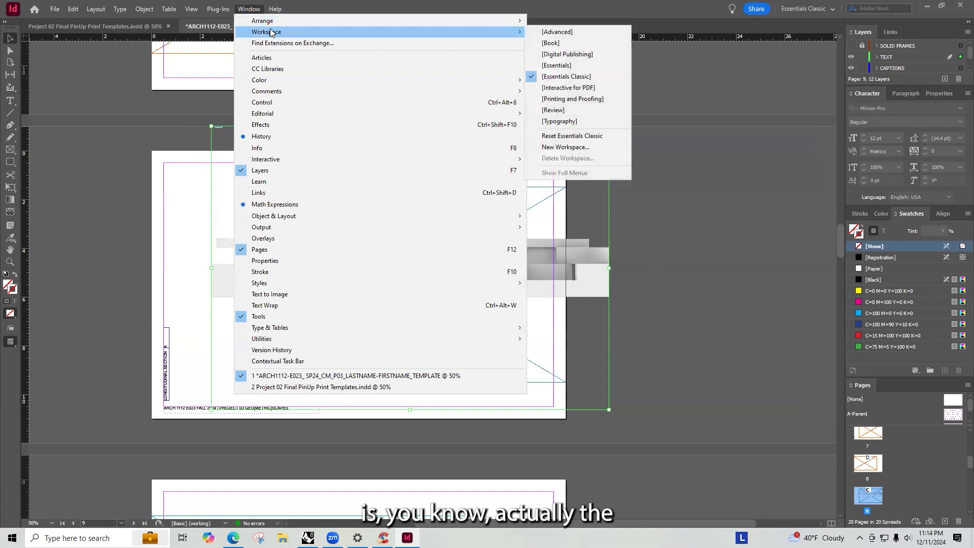
{"action": "left_click", "coordinate": [756, 247]}
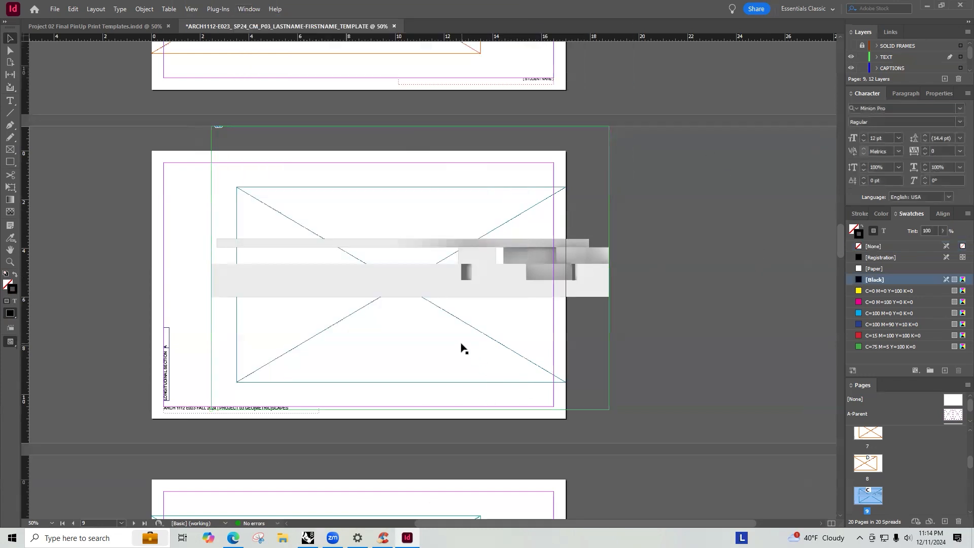
- Set the placed section image frame's width to 24 in
{"action": "left_click", "coordinate": [466, 293]}
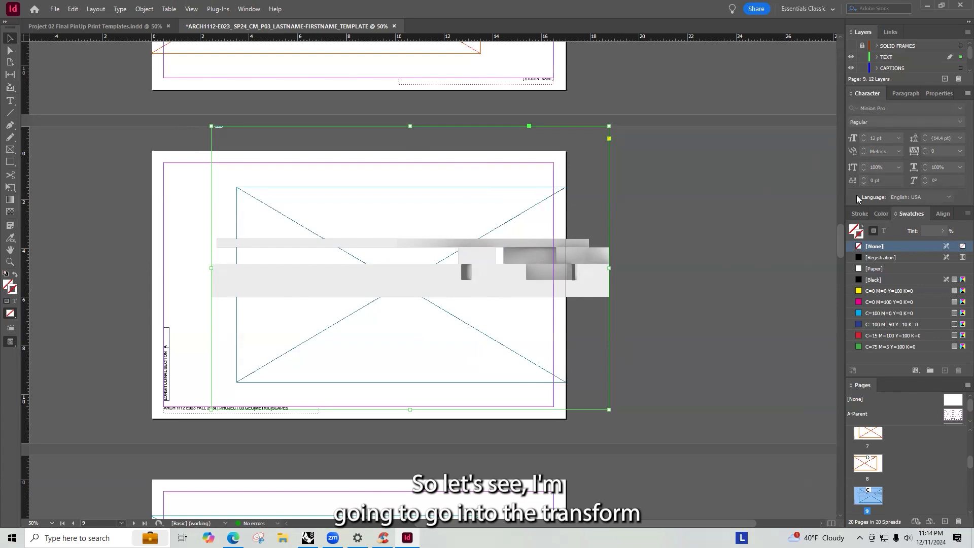
{"action": "left_click", "coordinate": [254, 11]}
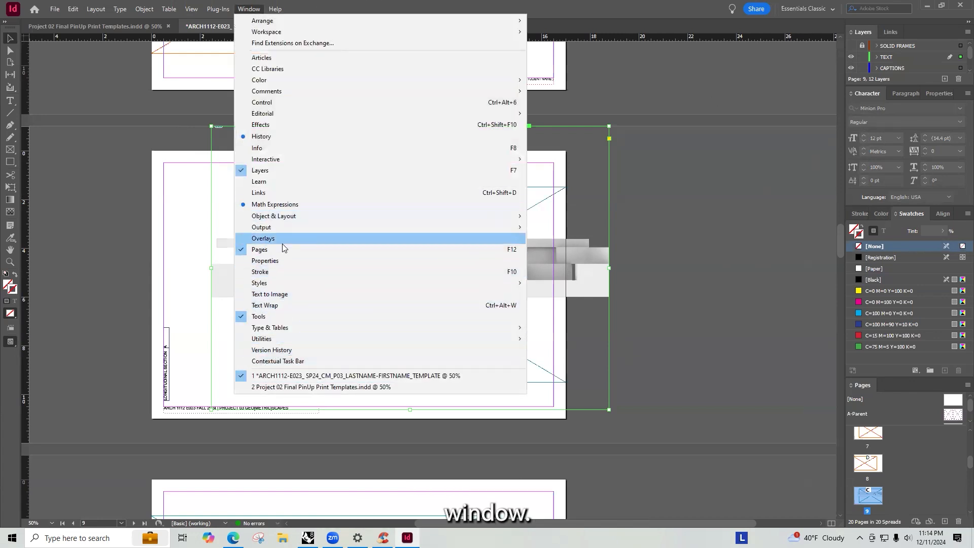
{"action": "left_click", "coordinate": [277, 263]}
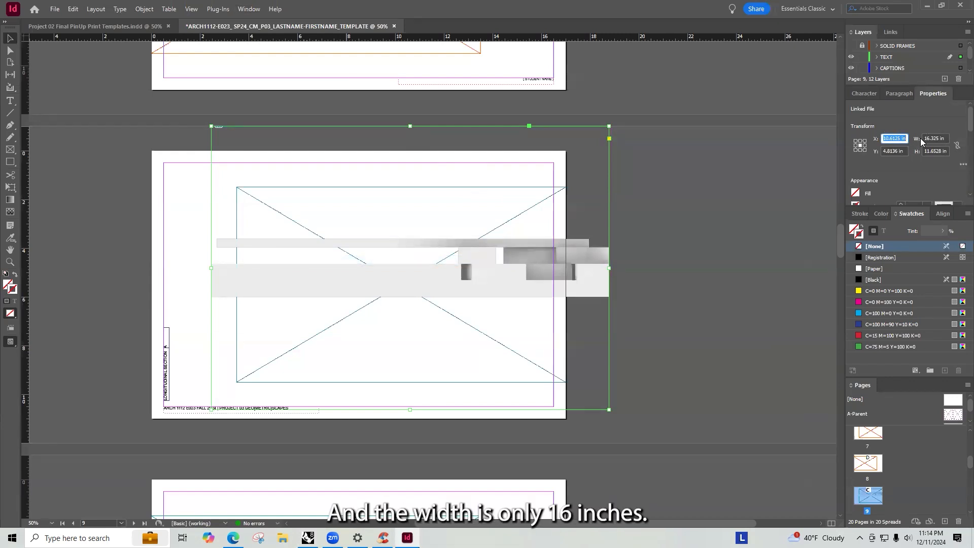
{"action": "left_click", "coordinate": [939, 138]}
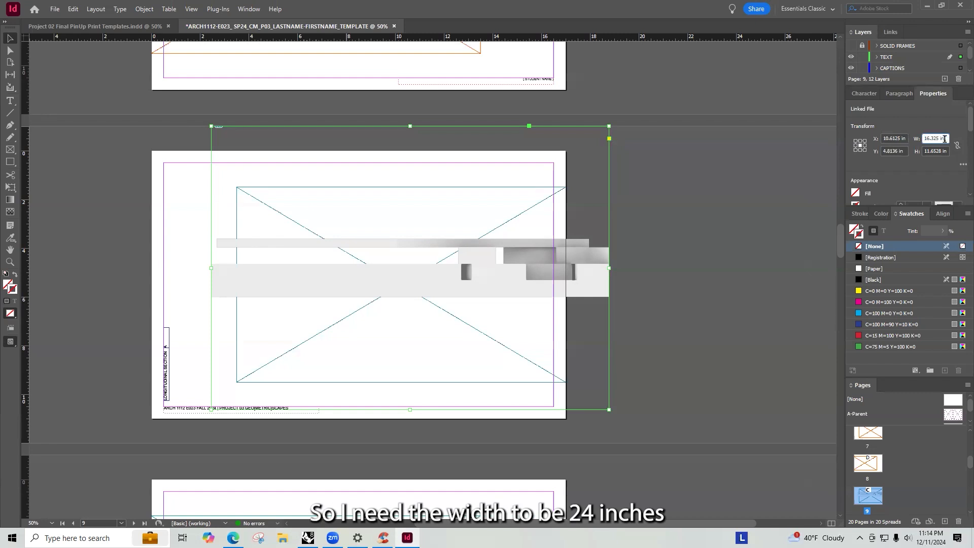
{"action": "type", "text": "24"}
{"action": "key", "text": "Return"}
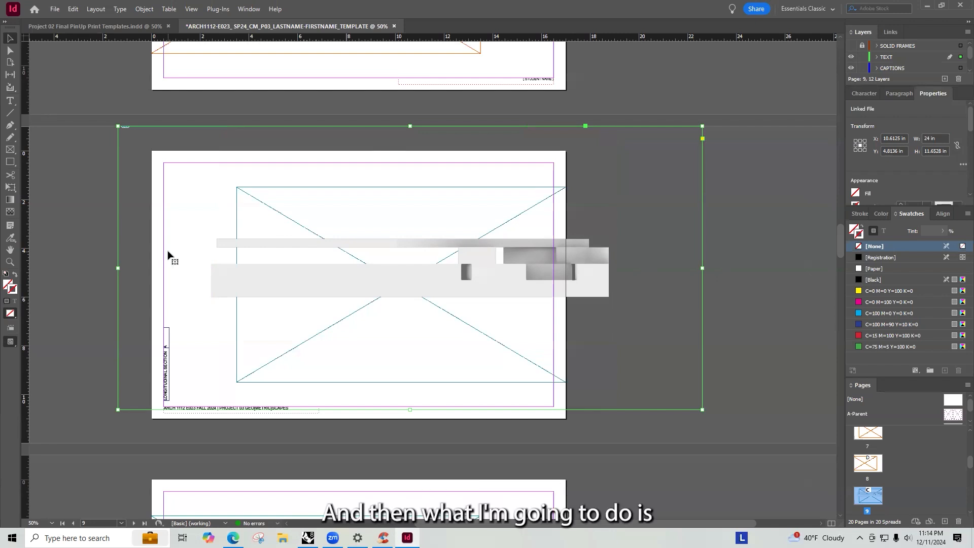
- Scale the image inside the frame up to about 26.5 in wide so it fills the frame's width
{"action": "left_click", "coordinate": [266, 246]}
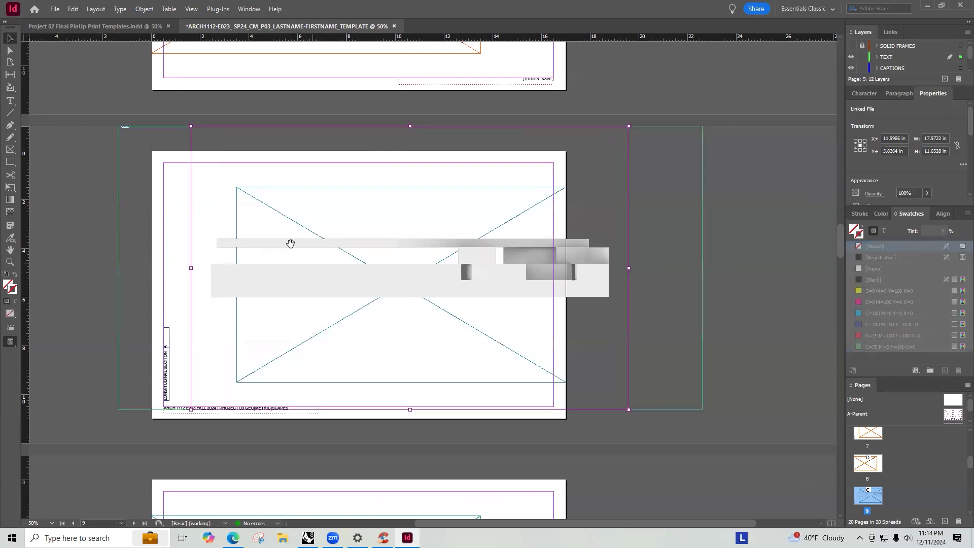
{"action": "left_click_drag", "start_coordinate": [190, 126], "coordinate": [91, 60], "text": "shift"}
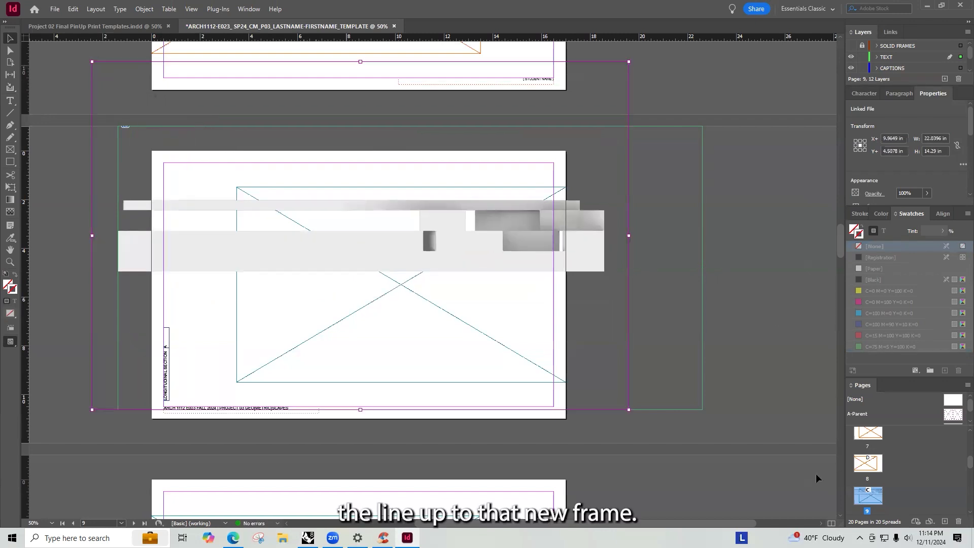
{"action": "left_click_drag", "start_coordinate": [629, 409], "coordinate": [730, 475], "text": "shift"}
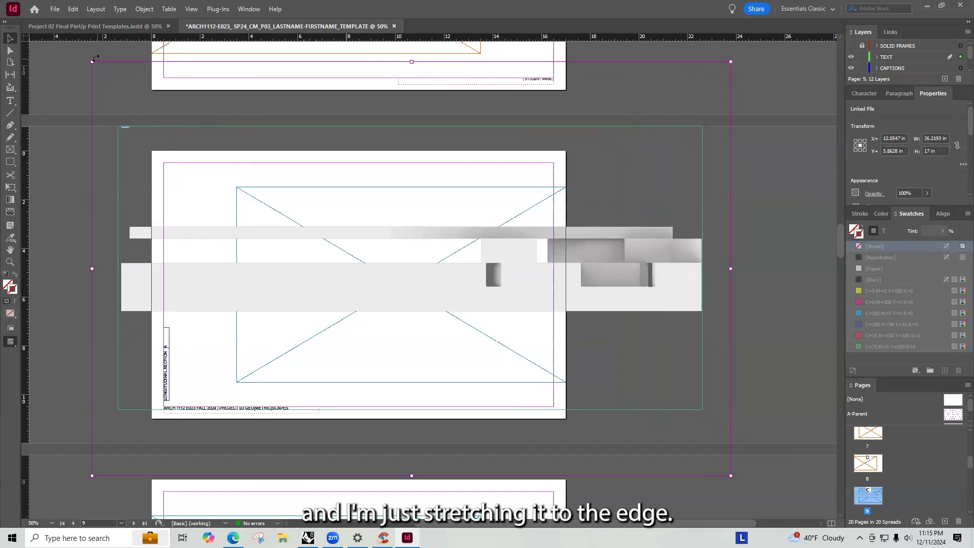
{"action": "left_click_drag", "start_coordinate": [92, 61], "coordinate": [87, 59], "text": "shift"}
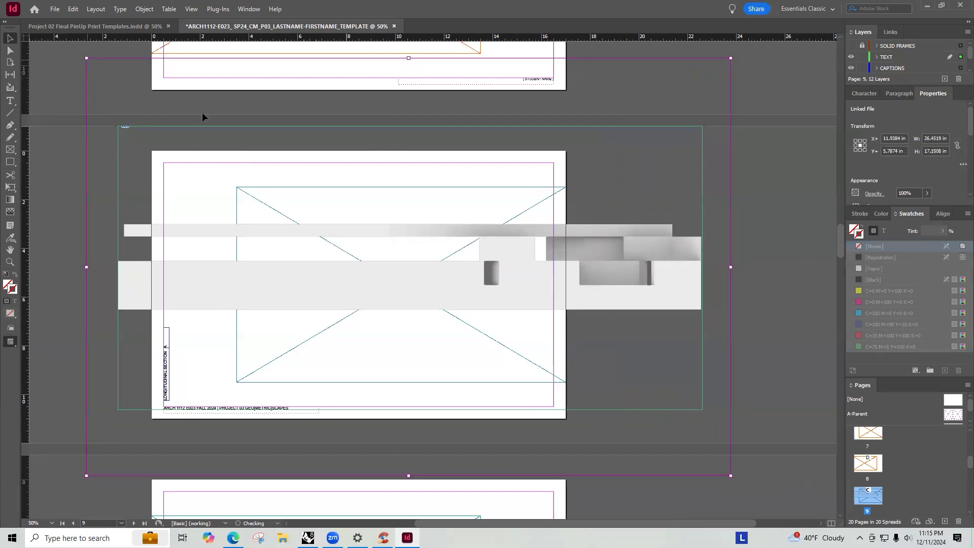
{"action": "left_click_drag", "start_coordinate": [731, 475], "coordinate": [731, 476], "text": "shift"}
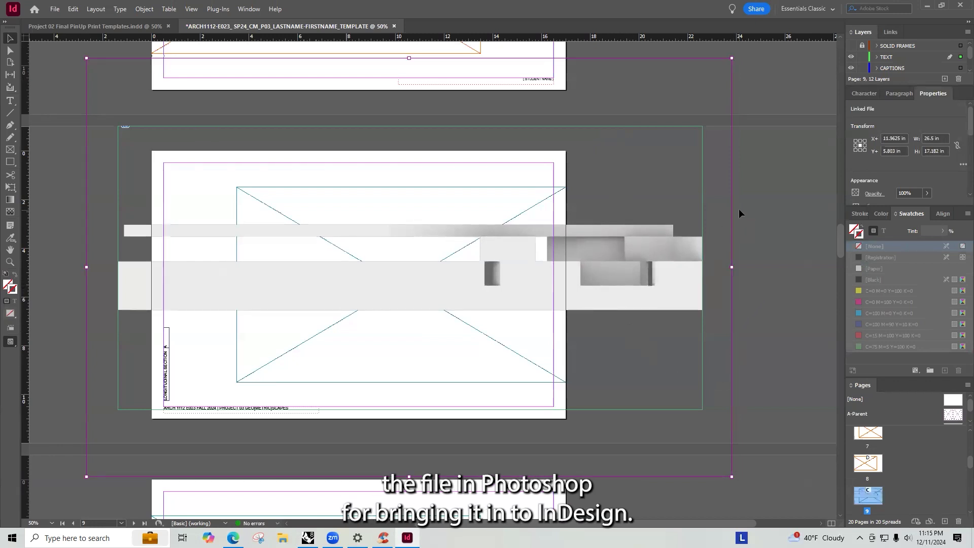
{"action": "left_click", "coordinate": [626, 175]}
{"action": "left_click", "coordinate": [625, 173]}
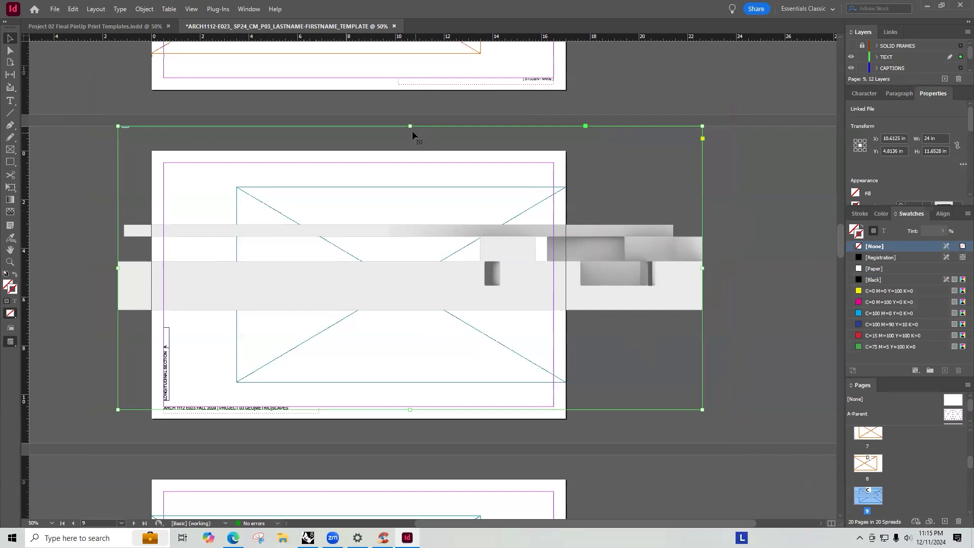
- Crop the frame's top and bottom edges to the section strip and move it to align with the placeholder frame's left edge
{"action": "left_click_drag", "start_coordinate": [409, 127], "coordinate": [422, 217]}
{"action": "left_click_drag", "start_coordinate": [410, 409], "coordinate": [411, 314]}
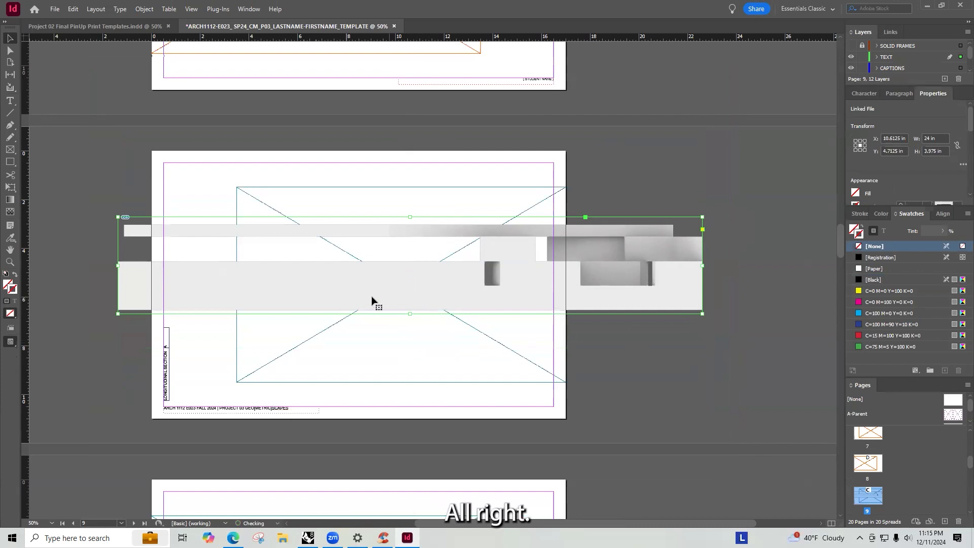
{"action": "left_click_drag", "start_coordinate": [343, 289], "coordinate": [455, 360]}
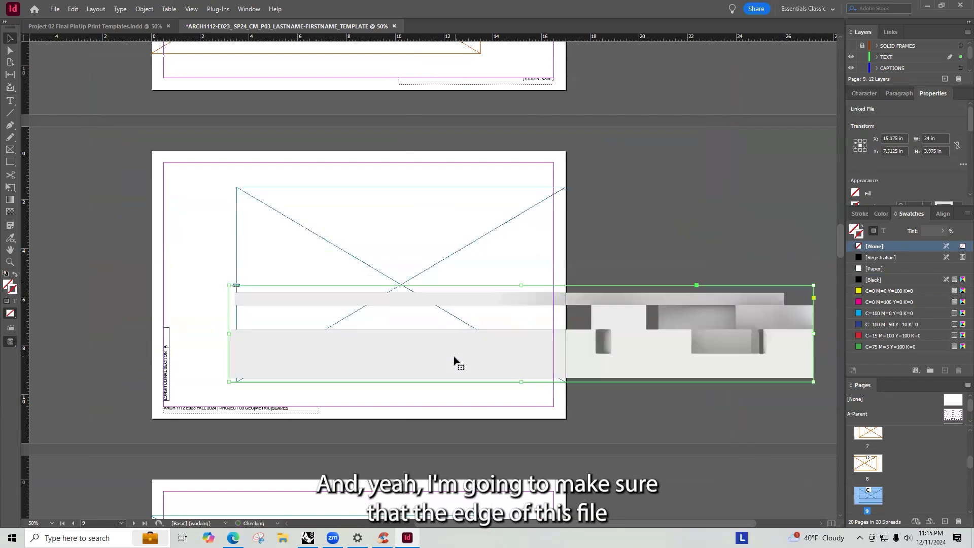
{"action": "left_click_drag", "start_coordinate": [393, 357], "coordinate": [401, 355]}
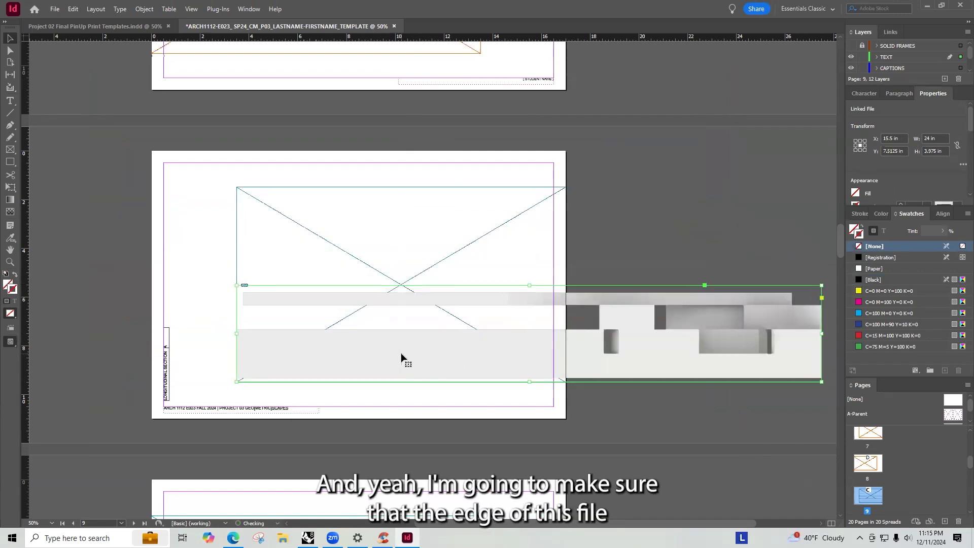
- Nudge the section image frame down to a Y position of about 7.69 in
{"action": "key", "text": "Down"}
{"action": "key", "text": "Down"}
{"action": "key", "text": "Down"}
{"action": "key", "text": "Down"}
{"action": "key", "text": "Down"}
{"action": "key", "text": "Down"}
{"action": "key", "text": "Down"}
{"action": "key", "text": "Down"}
{"action": "key", "text": "Down"}
{"action": "key", "text": "Down"}
{"action": "key", "text": "Down"}
{"action": "key", "text": "Down"}
{"action": "key", "text": "Down"}
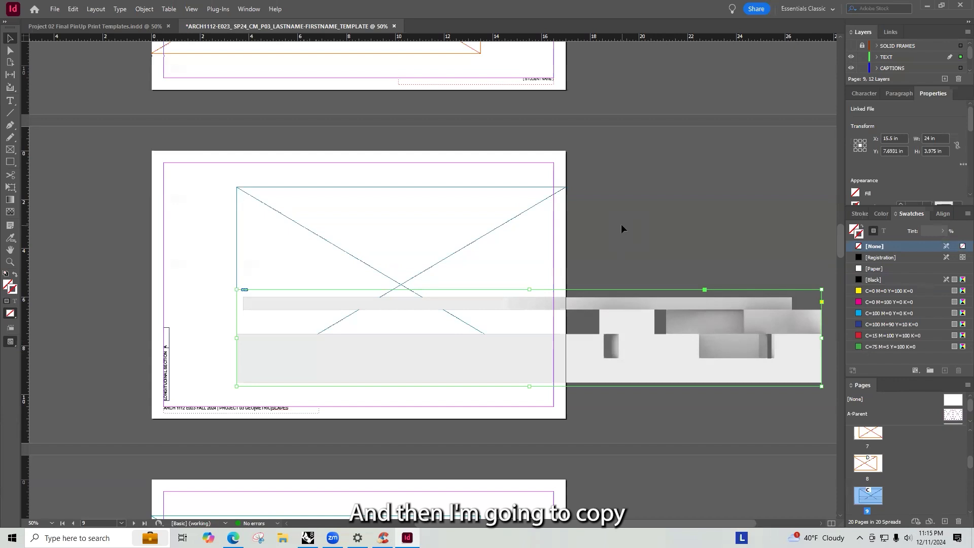
- Paste a copy of the section frame onto page 10 and align its right edge with the placeholder frame
{"action": "scroll", "coordinate": [622, 228], "scroll_direction": "down", "scroll_amount": 4}
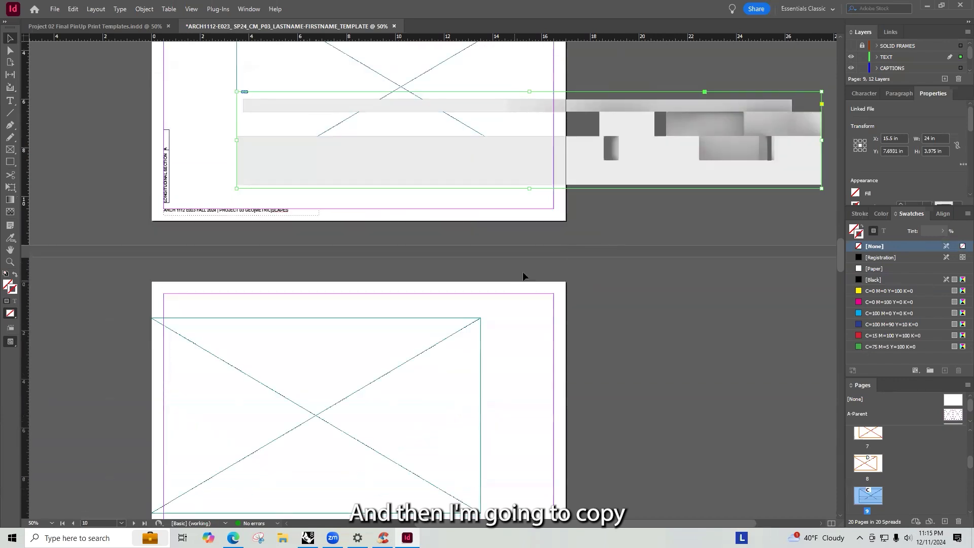
{"action": "scroll", "coordinate": [524, 277], "scroll_direction": "down", "scroll_amount": 3}
{"action": "scroll", "coordinate": [555, 246], "scroll_direction": "up", "scroll_amount": 2}
{"action": "scroll", "coordinate": [613, 142], "scroll_direction": "up", "scroll_amount": 5}
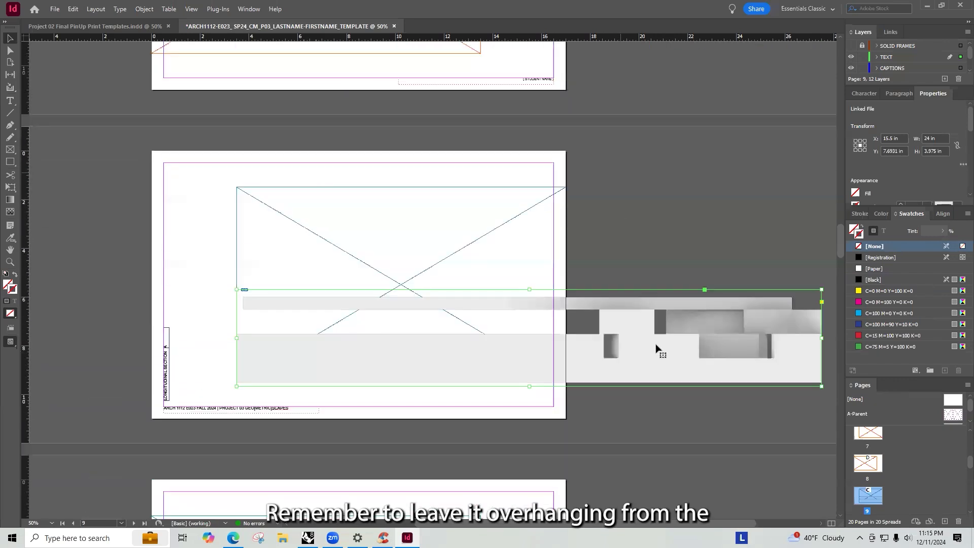
{"action": "scroll", "coordinate": [660, 284], "scroll_direction": "down", "scroll_amount": 4}
{"action": "scroll", "coordinate": [522, 314], "scroll_direction": "down", "scroll_amount": 2}
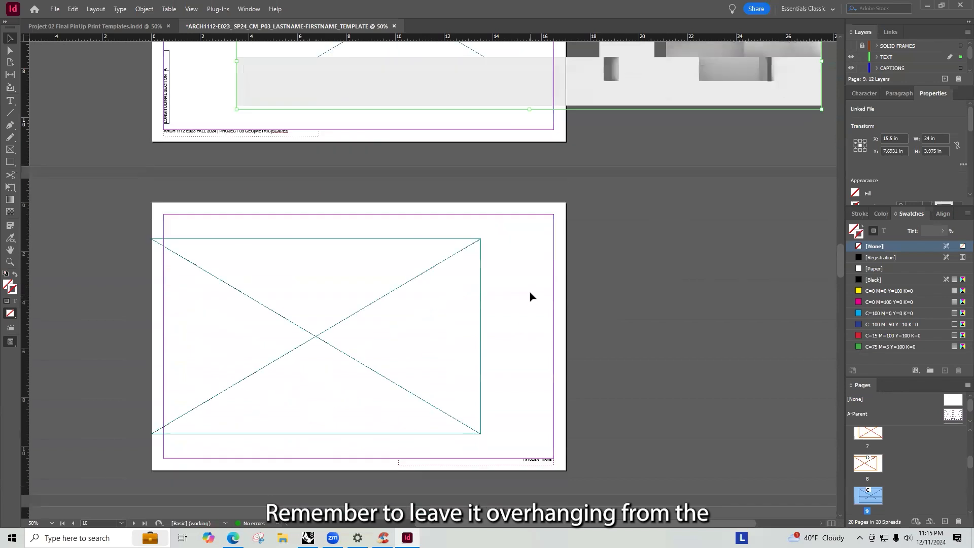
{"action": "key", "text": "ctrl+v"}
{"action": "left_click_drag", "start_coordinate": [697, 365], "coordinate": [456, 423]}
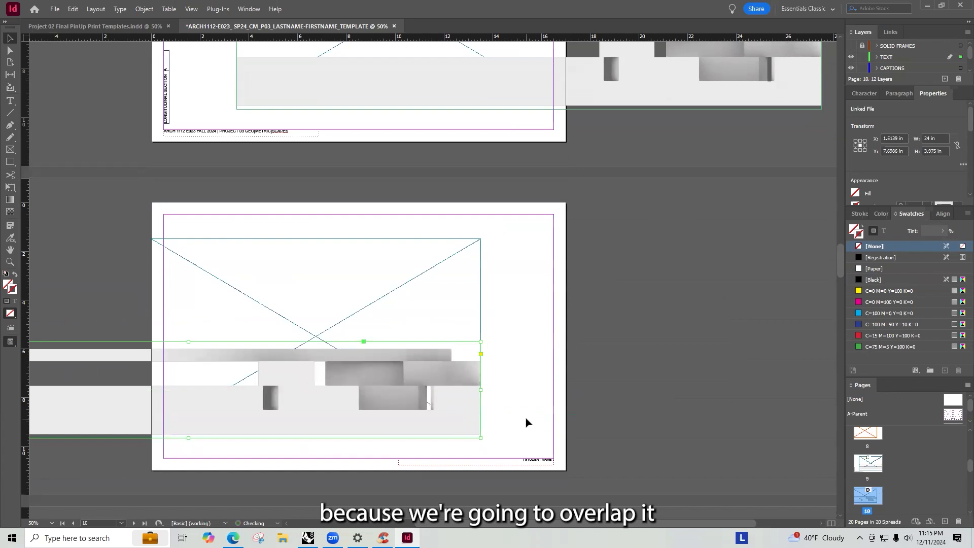
{"action": "key", "text": "Right"}
{"action": "key", "text": "Up"}
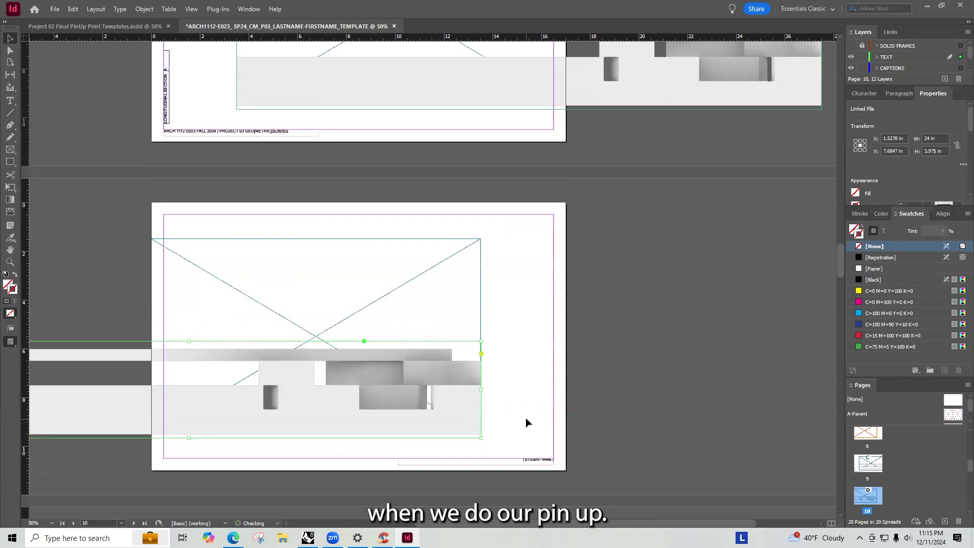
- Draw a rectangle frame about 3.125 by 1.5 in below the section on page 10 as a spacing gauge
{"action": "left_click", "coordinate": [544, 390]}
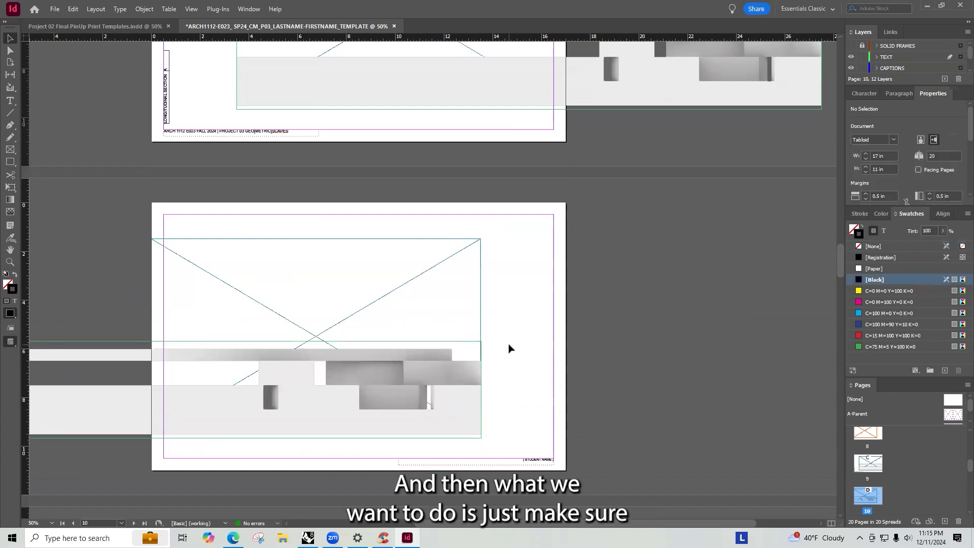
{"action": "key", "text": "r"}
{"action": "key", "text": "f"}
{"action": "left_click_drag", "start_coordinate": [288, 434], "coordinate": [364, 470]}
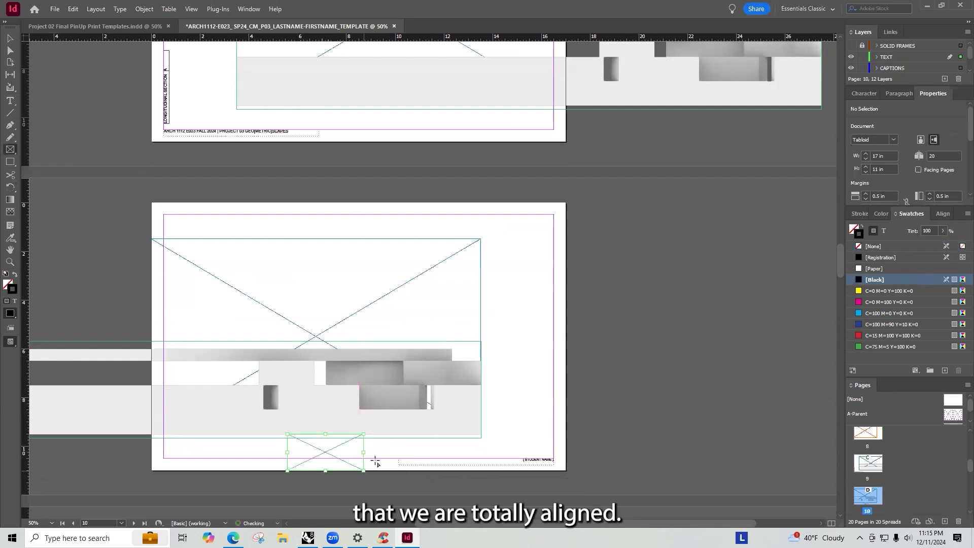
{"action": "key", "text": "v"}
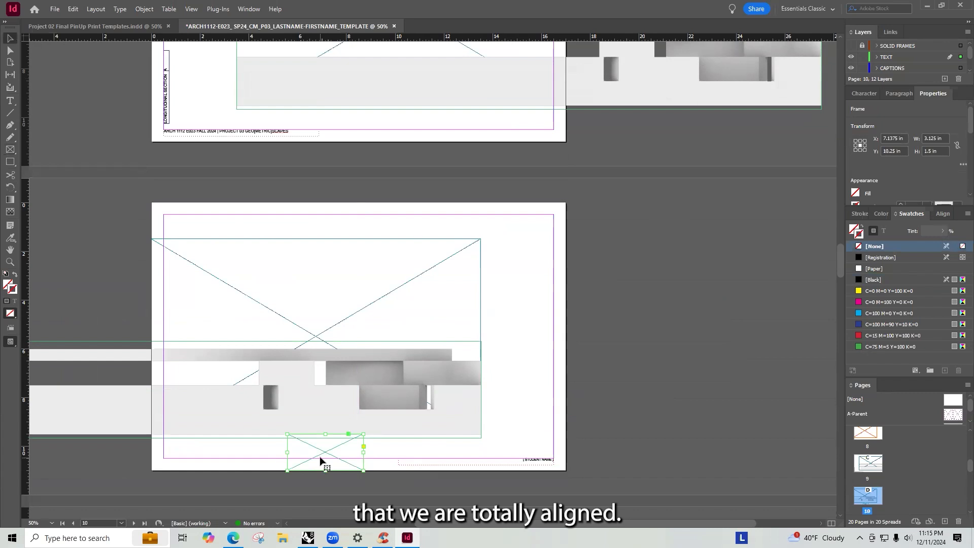
- Paste the spacing frame onto page 9 directly below the section image
{"action": "scroll", "coordinate": [602, 266], "scroll_direction": "up", "scroll_amount": 5}
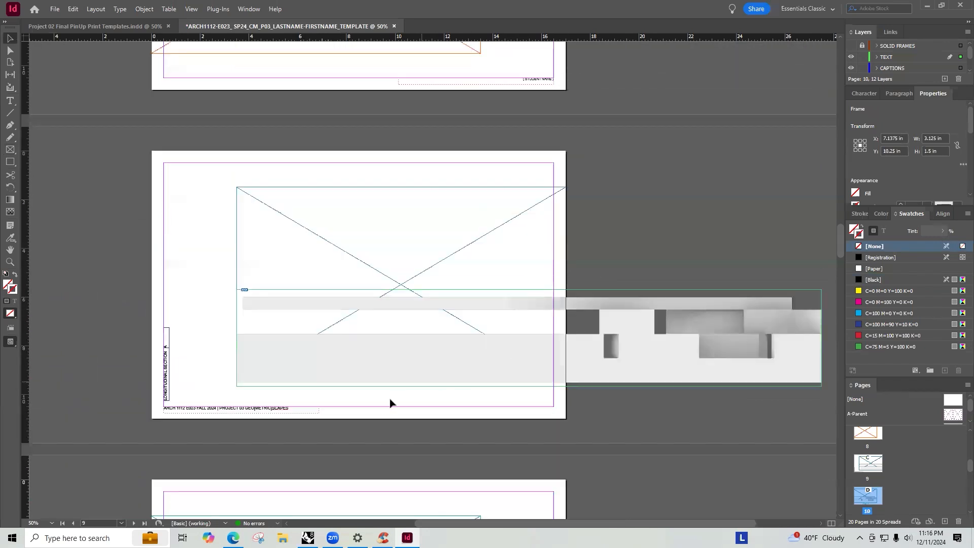
{"action": "left_click", "coordinate": [383, 404]}
{"action": "key", "text": "ctrl+v"}
{"action": "left_click_drag", "start_coordinate": [441, 285], "coordinate": [387, 404]}
{"action": "scroll", "coordinate": [422, 408], "scroll_direction": "up", "scroll_amount": 3}
{"action": "scroll", "coordinate": [413, 393], "scroll_direction": "down", "scroll_amount": 3}
{"action": "scroll", "coordinate": [470, 372], "scroll_direction": "left", "scroll_amount": 5}
{"action": "scroll", "coordinate": [534, 379], "scroll_direction": "right", "scroll_amount": 4}
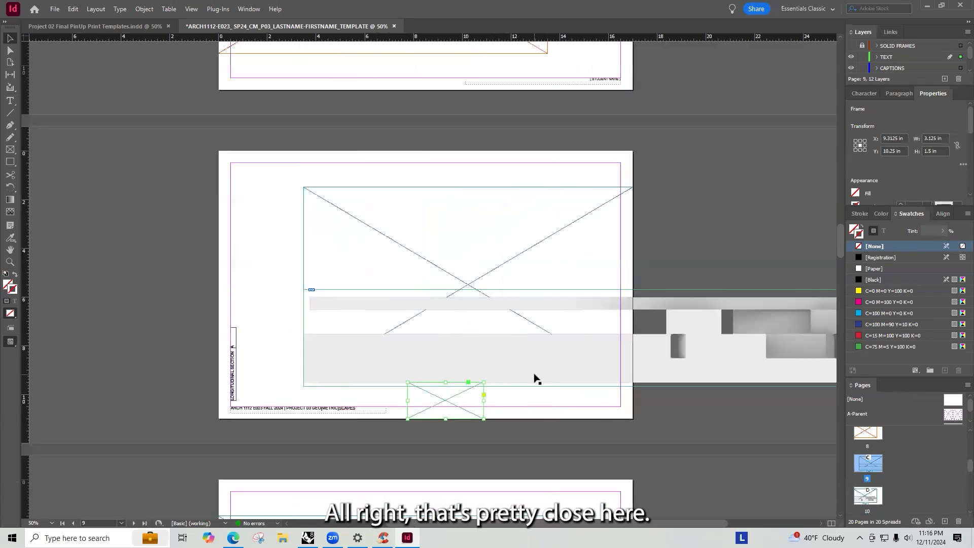
- Nudge the page 9 section image up to sit against the spacing frame
{"action": "scroll", "coordinate": [476, 382], "scroll_direction": "up", "scroll_amount": 3, "text": "alt"}
{"action": "scroll", "coordinate": [476, 382], "scroll_direction": "up", "scroll_amount": 2, "text": "alt"}
{"action": "left_click", "coordinate": [538, 343]}
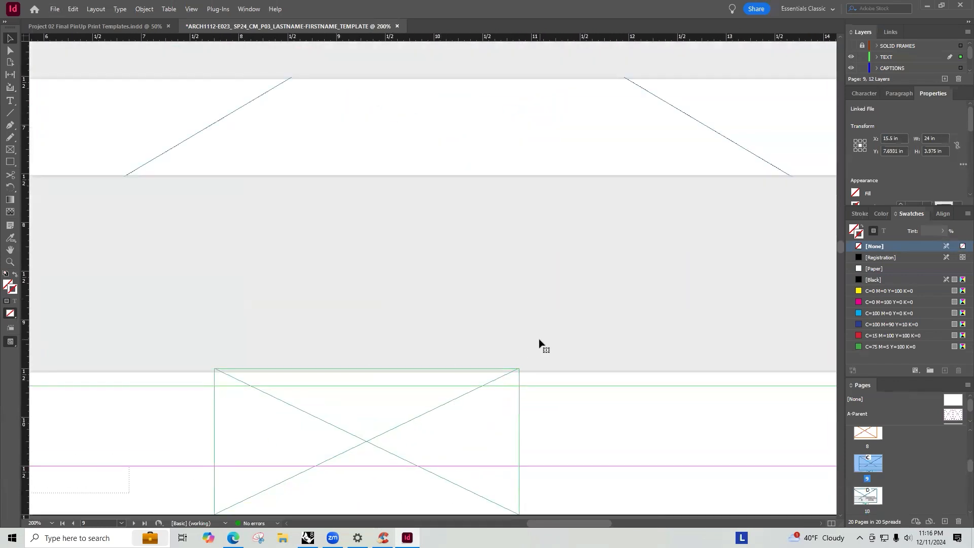
{"action": "key", "text": "Up"}
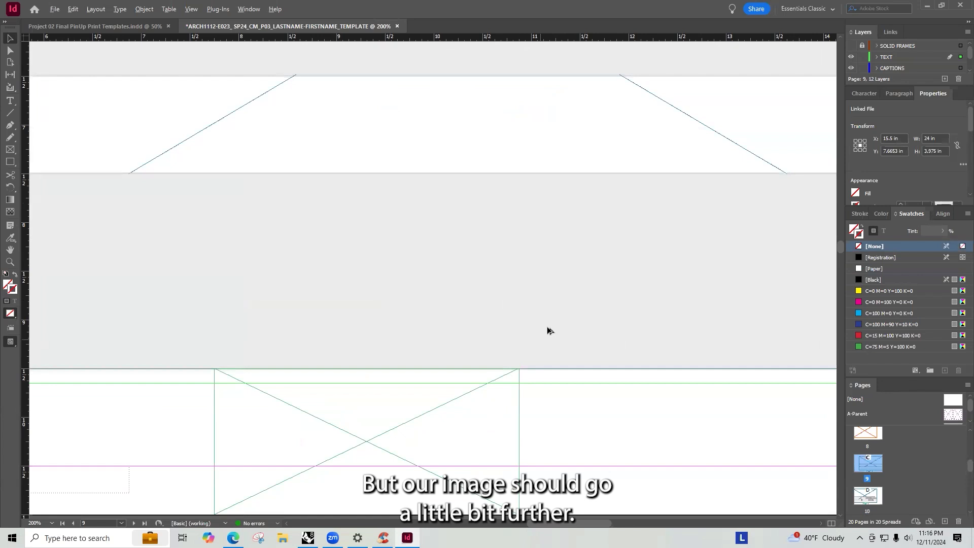
- Nudge the page 10 section image up to sit against its spacing frame
{"action": "scroll", "coordinate": [548, 330], "scroll_direction": "down", "scroll_amount": 6, "text": "alt"}
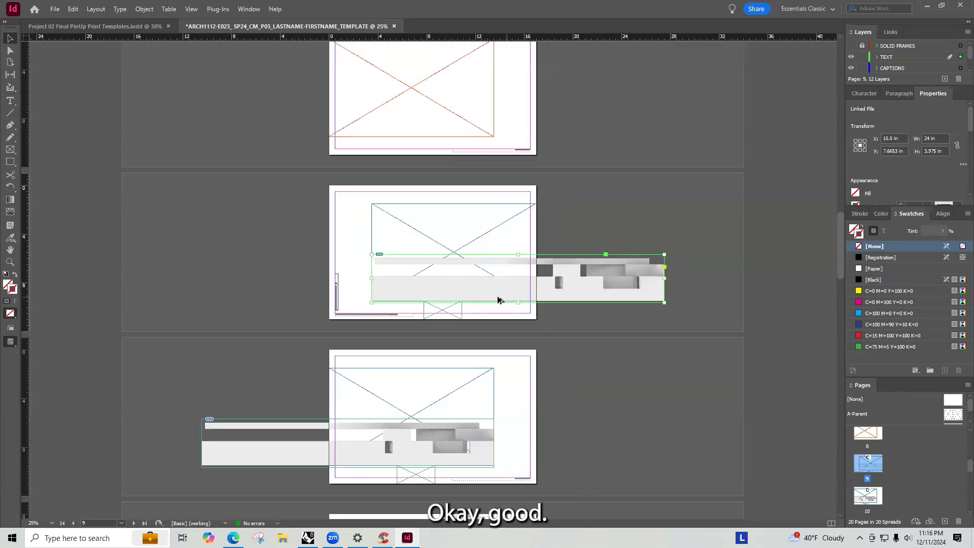
{"action": "scroll", "coordinate": [497, 300], "scroll_direction": "up", "scroll_amount": 6, "text": "alt"}
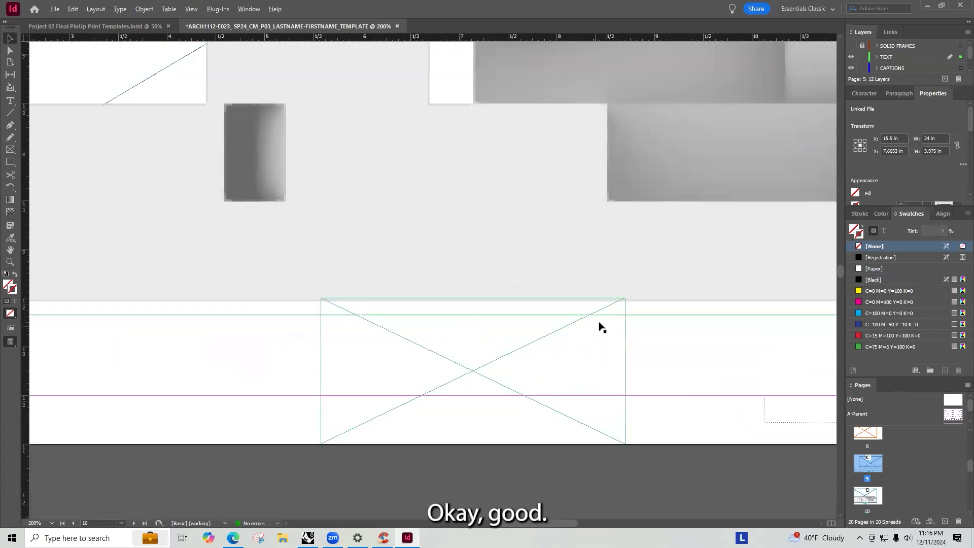
{"action": "scroll", "coordinate": [593, 244], "scroll_direction": "up", "scroll_amount": 1, "text": "alt"}
{"action": "key", "text": "Up"}
{"action": "key", "text": "Up"}
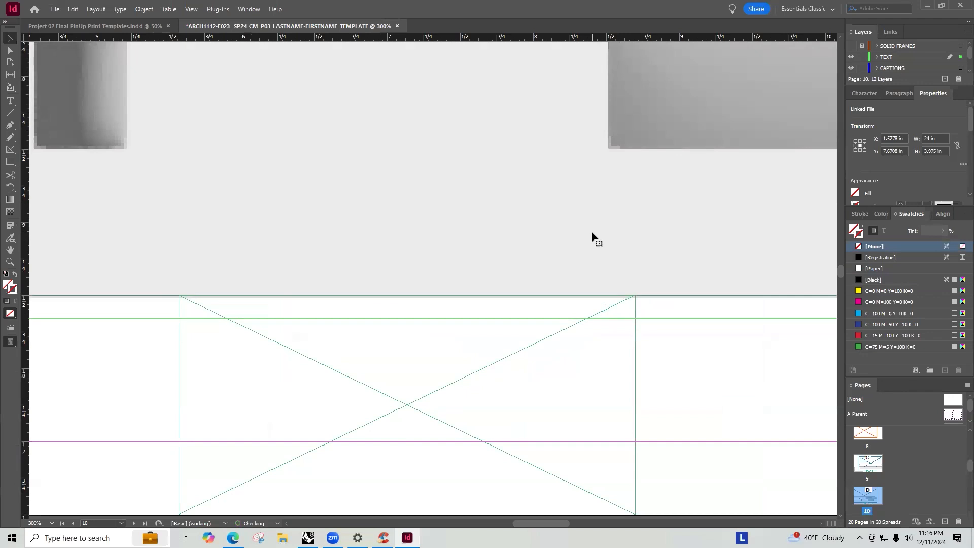
{"action": "scroll", "coordinate": [325, 310], "scroll_direction": "down", "scroll_amount": 7, "text": "alt"}
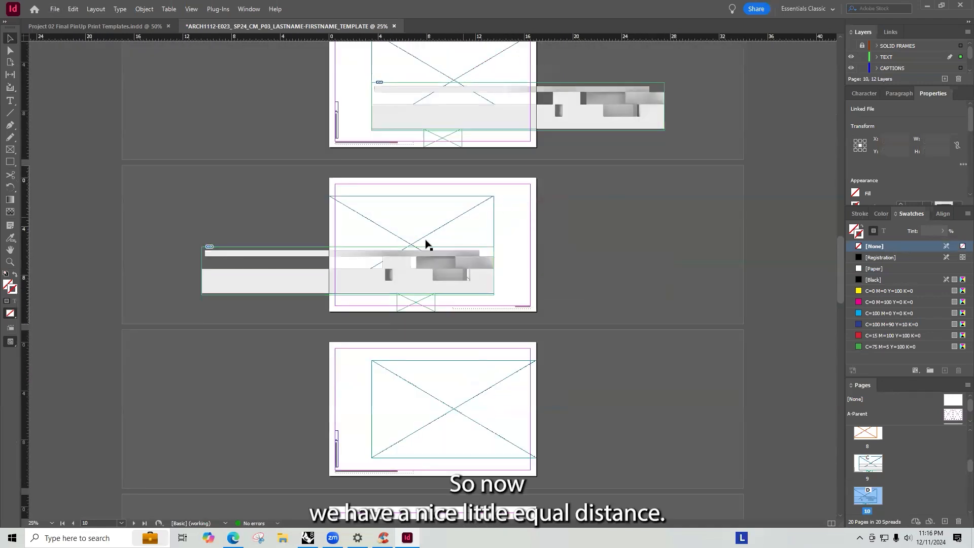
- Trim the page 10 section frame's bottom edge up to a height of about 3.83 in
{"action": "left_click", "coordinate": [429, 315]}
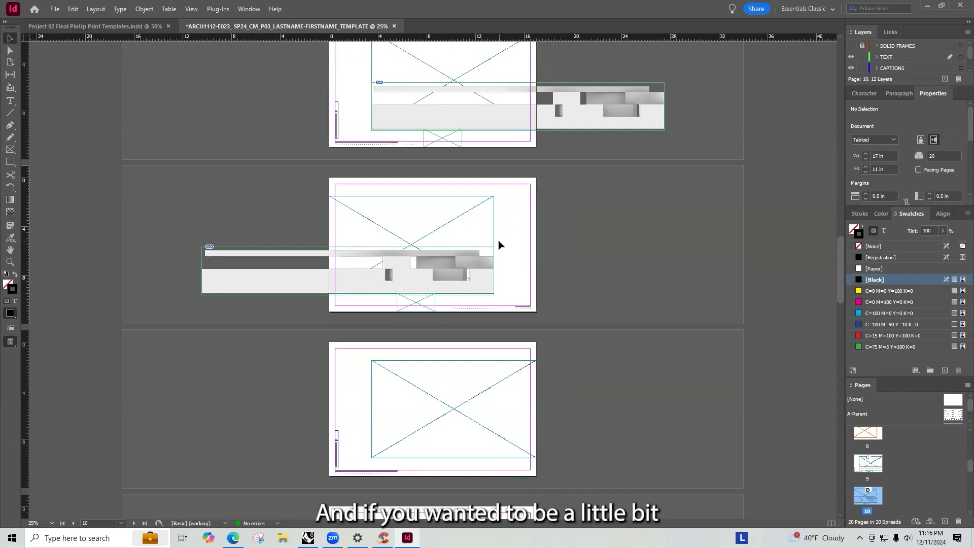
{"action": "left_click", "coordinate": [476, 287]}
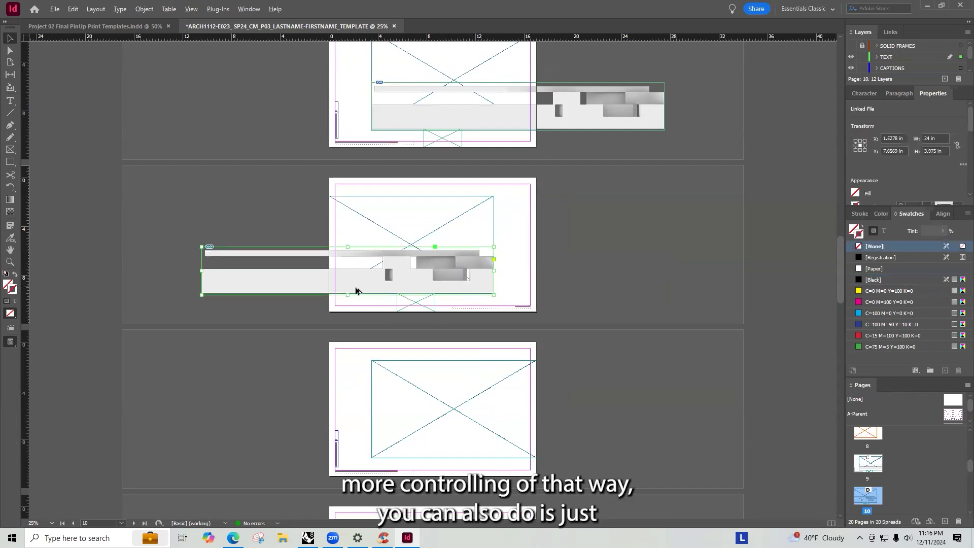
{"action": "key", "text": "ctrl+1"}
{"action": "left_click_drag", "start_coordinate": [618, 300], "coordinate": [619, 294]}
{"action": "scroll", "coordinate": [467, 326], "scroll_direction": "down", "scroll_amount": 3, "text": "alt"}
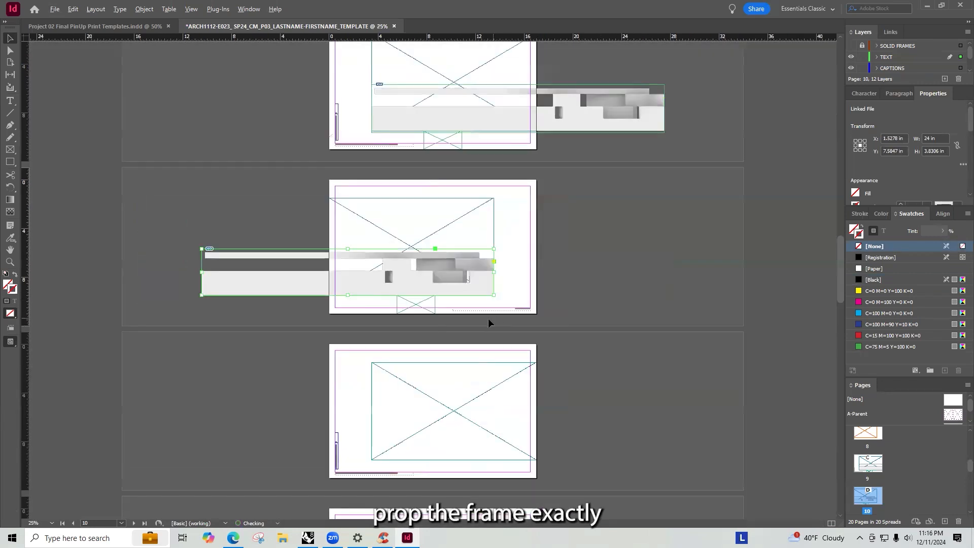
{"action": "scroll", "coordinate": [459, 250], "scroll_direction": "up", "scroll_amount": 2, "text": "alt"}
{"action": "scroll", "coordinate": [670, 206], "scroll_direction": "up", "scroll_amount": 2}
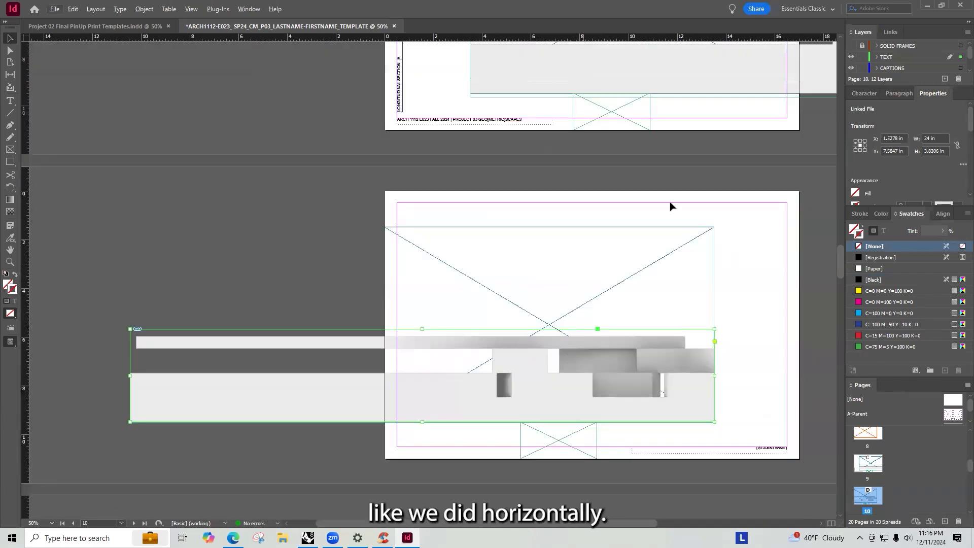
- Delete the section image on page 9
{"action": "left_click", "coordinate": [816, 82]}
{"action": "key", "text": "Delete"}
{"action": "left_click", "coordinate": [643, 337]}
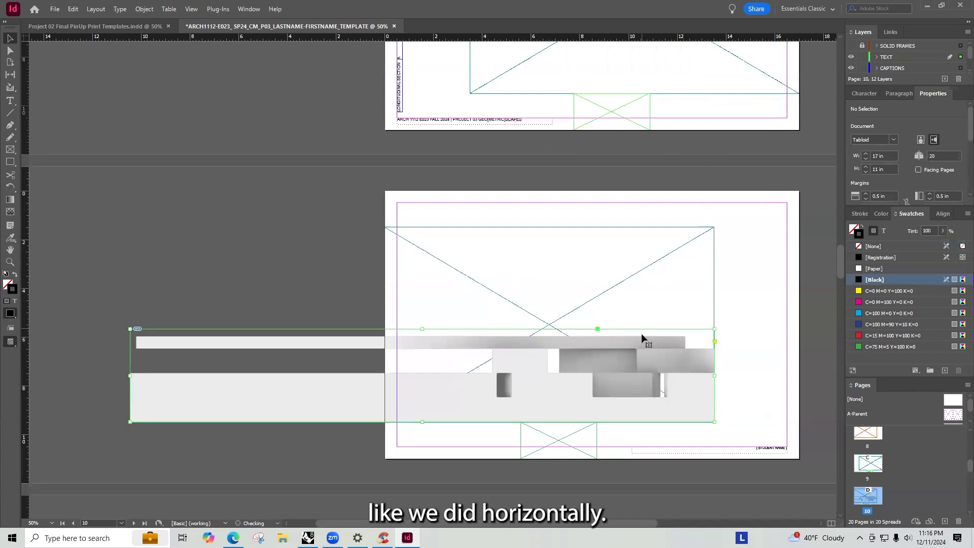
- Paste the section image onto page 9 and move it to sit on top of the spacing frame
{"action": "scroll", "coordinate": [529, 260], "scroll_direction": "up", "scroll_amount": 3}
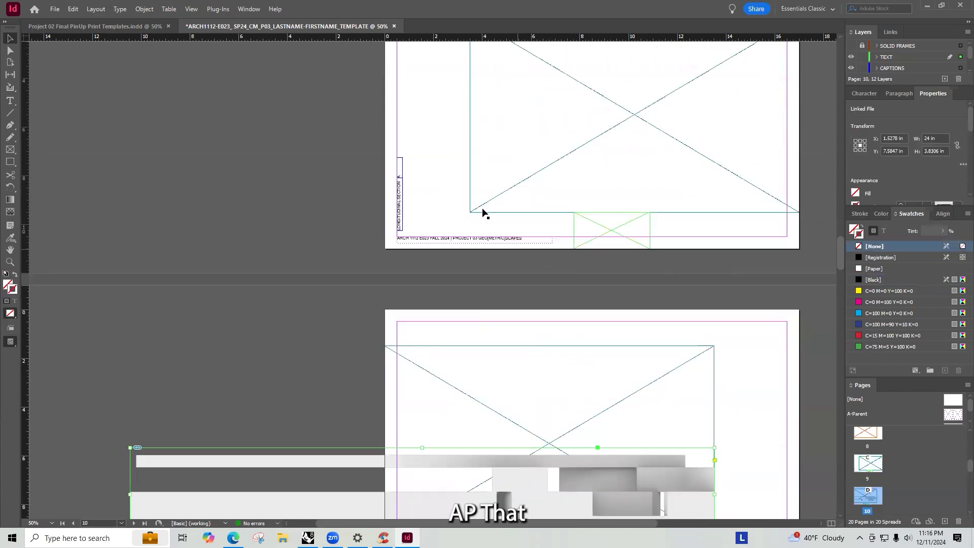
{"action": "left_click", "coordinate": [458, 165]}
{"action": "key", "text": "ctrl+v"}
{"action": "left_click_drag", "start_coordinate": [269, 169], "coordinate": [567, 184]}
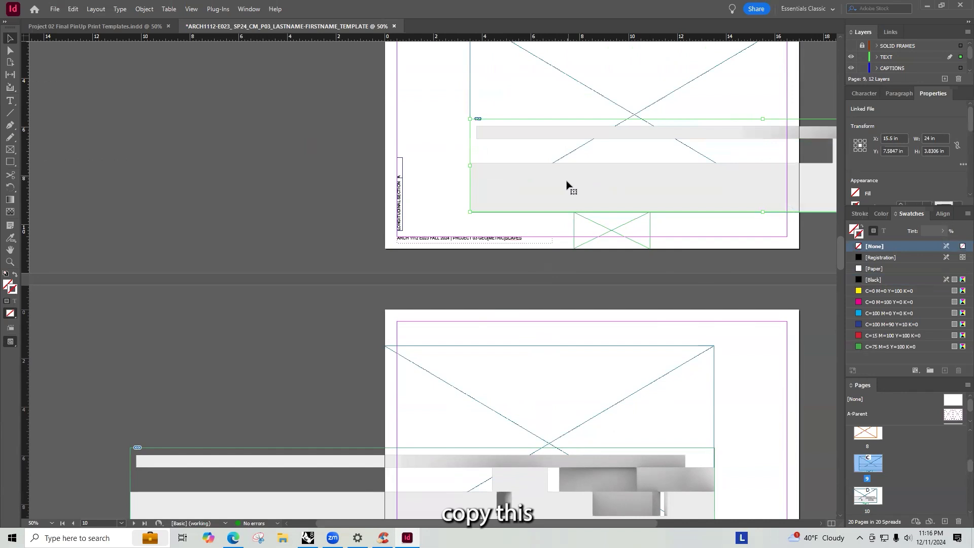
{"action": "left_click", "coordinate": [450, 196]}
- Trim the page 9 section frame's right edge back to the page edge, about 13.5 in wide
{"action": "scroll", "coordinate": [594, 214], "scroll_direction": "up", "scroll_amount": 8, "text": "alt"}
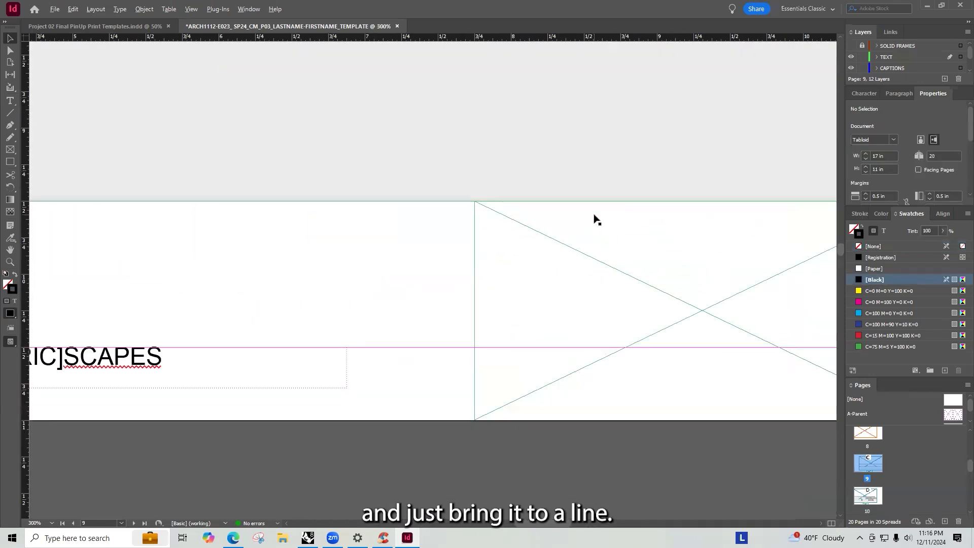
{"action": "scroll", "coordinate": [594, 215], "scroll_direction": "down", "scroll_amount": 6, "text": "alt"}
{"action": "scroll", "coordinate": [594, 216], "scroll_direction": "down", "scroll_amount": 5, "text": "alt"}
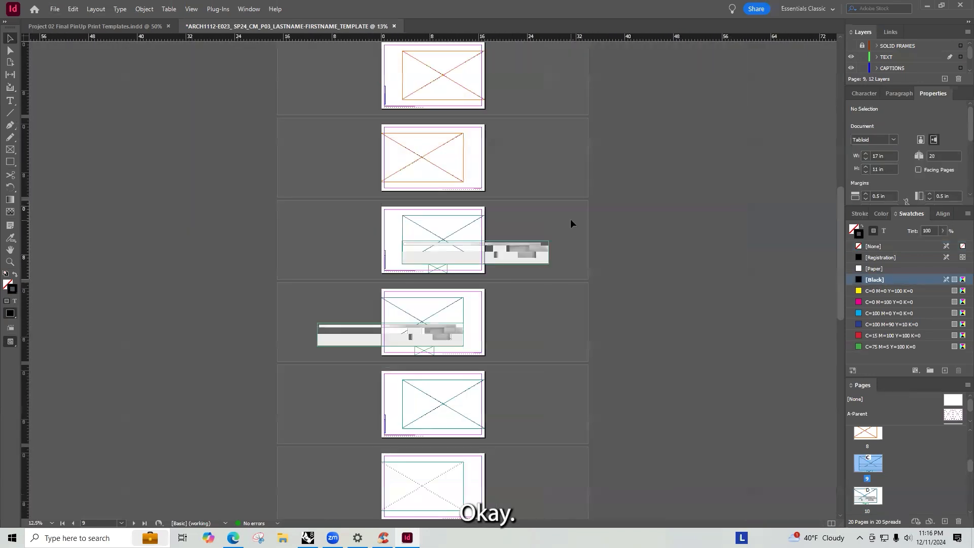
{"action": "scroll", "coordinate": [522, 215], "scroll_direction": "up", "scroll_amount": 2, "text": "alt"}
{"action": "scroll", "coordinate": [428, 220], "scroll_direction": "down", "scroll_amount": 2, "text": "alt"}
{"action": "scroll", "coordinate": [462, 250], "scroll_direction": "up", "scroll_amount": 1, "text": "alt"}
{"action": "left_click", "coordinate": [572, 229]}
{"action": "left_click_drag", "start_coordinate": [668, 231], "coordinate": [538, 229]}
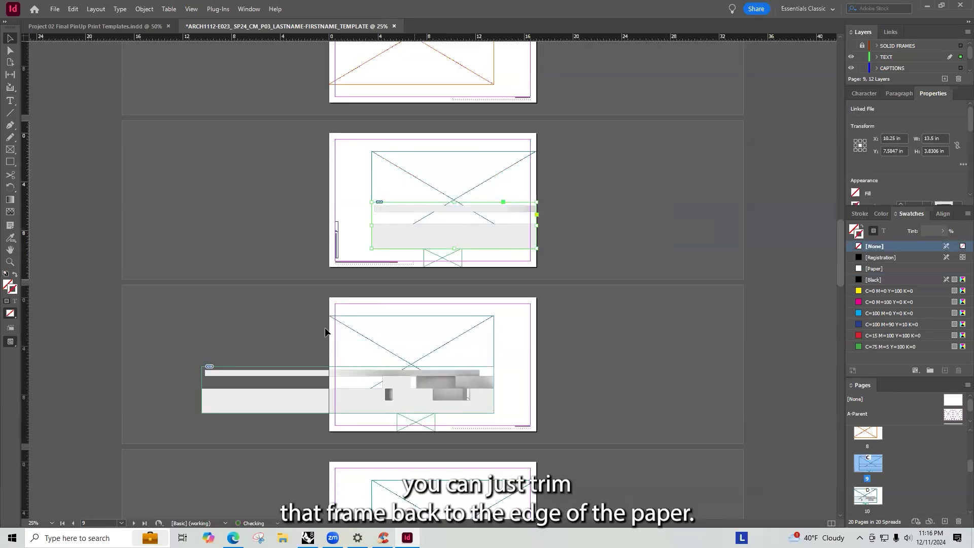
- Trim the page 10 section frame's left edge back to the page edge, about 13.53 in wide
{"action": "left_click", "coordinate": [204, 407]}
{"action": "left_click_drag", "start_coordinate": [200, 387], "coordinate": [330, 387]}
{"action": "left_click", "coordinate": [307, 327]}
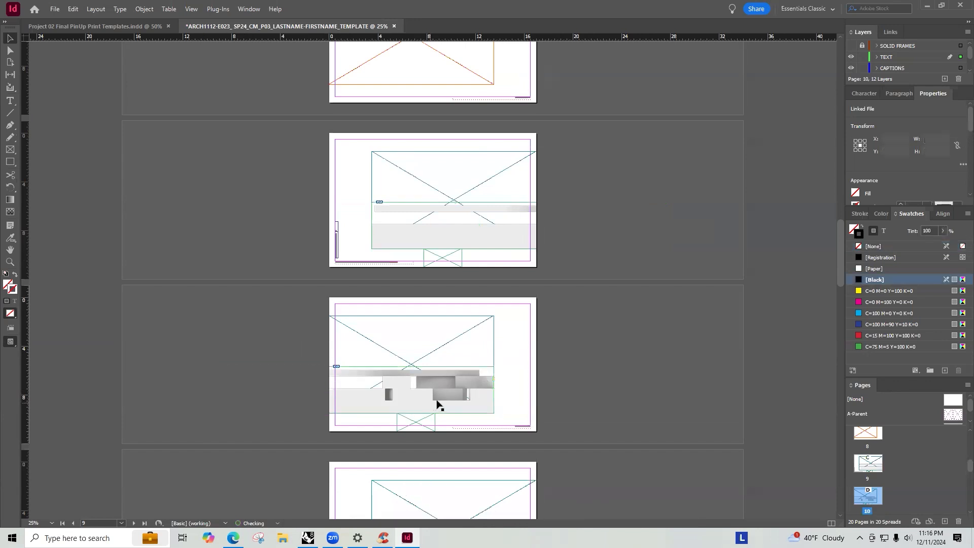
- Move the page 9 section image and spacing frame up toward the page's vertical center
{"action": "left_click", "coordinate": [488, 372]}
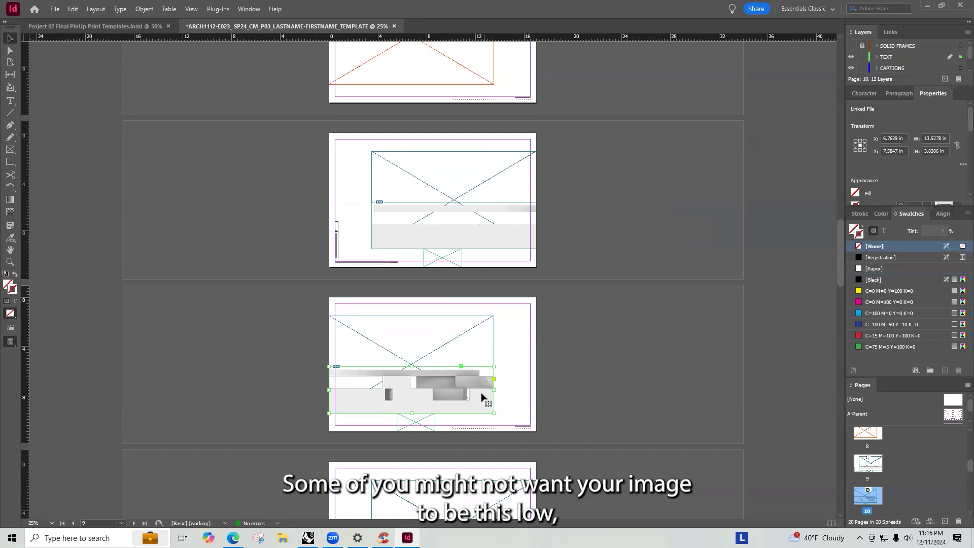
{"action": "left_click", "coordinate": [500, 237]}
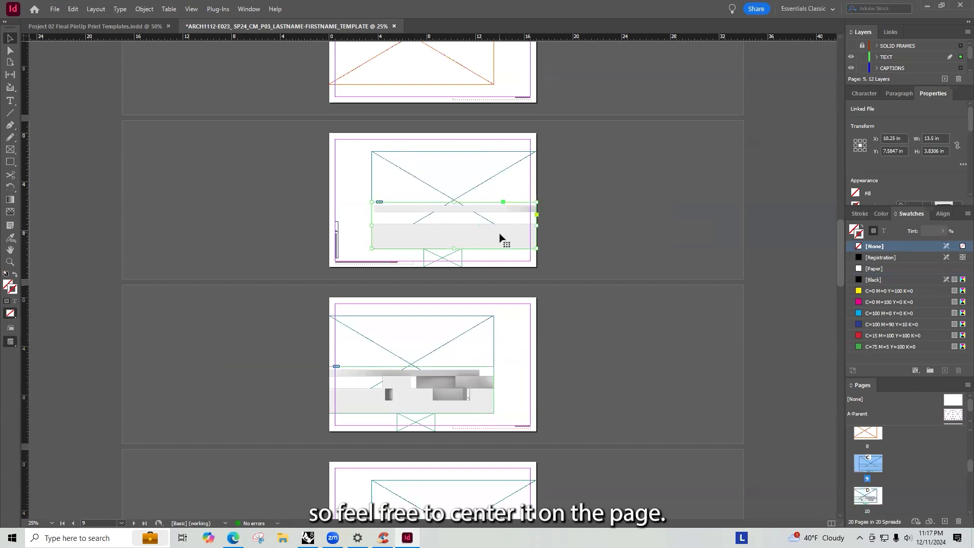
{"action": "left_click_drag", "start_coordinate": [445, 235], "coordinate": [445, 210]}
- Move the page 10 section image and spacing frame up to match page 9
{"action": "left_click", "coordinate": [435, 383]}
{"action": "left_click_drag", "start_coordinate": [460, 399], "coordinate": [456, 370]}
{"action": "left_click", "coordinate": [513, 402]}
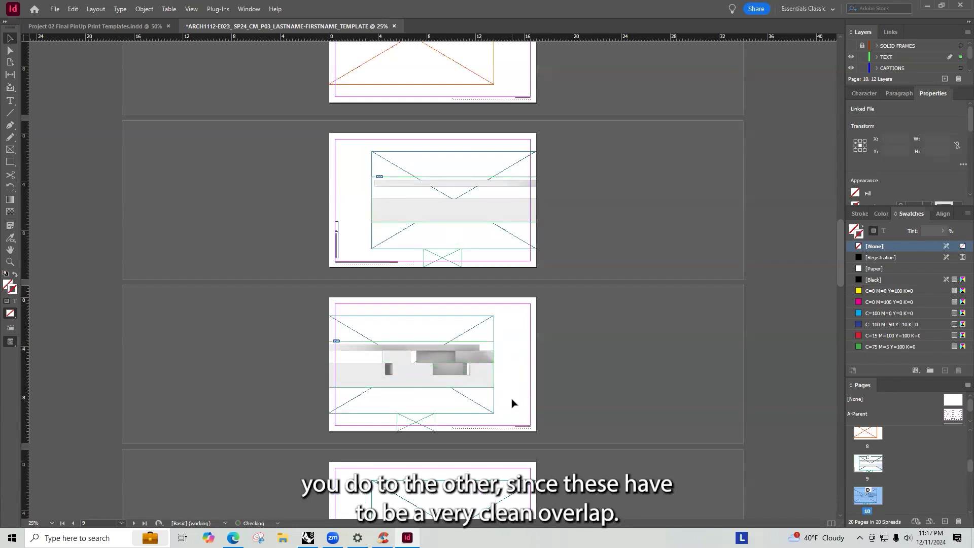
{"action": "left_click", "coordinate": [488, 405]}
{"action": "left_click", "coordinate": [517, 391]}
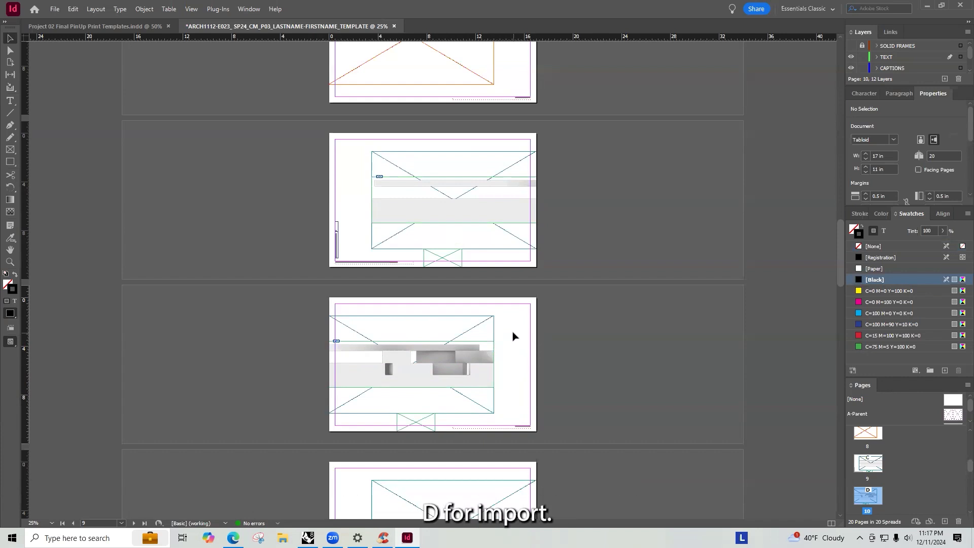
- Browse the TUTORIALS folder in the Place dialog with all file types shown, looking for a section PDF
{"action": "key", "text": "ctrl+d"}
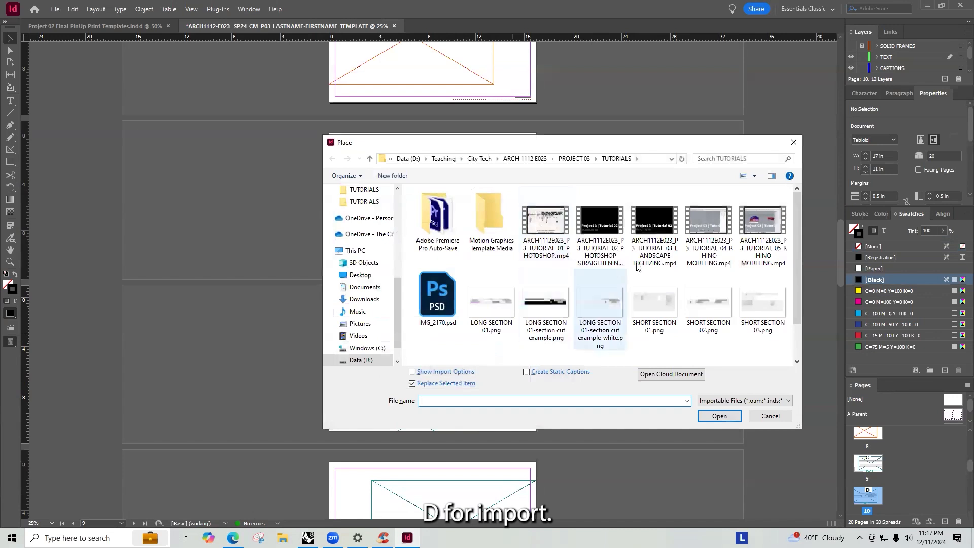
{"action": "scroll", "coordinate": [523, 299], "scroll_direction": "down", "scroll_amount": 1}
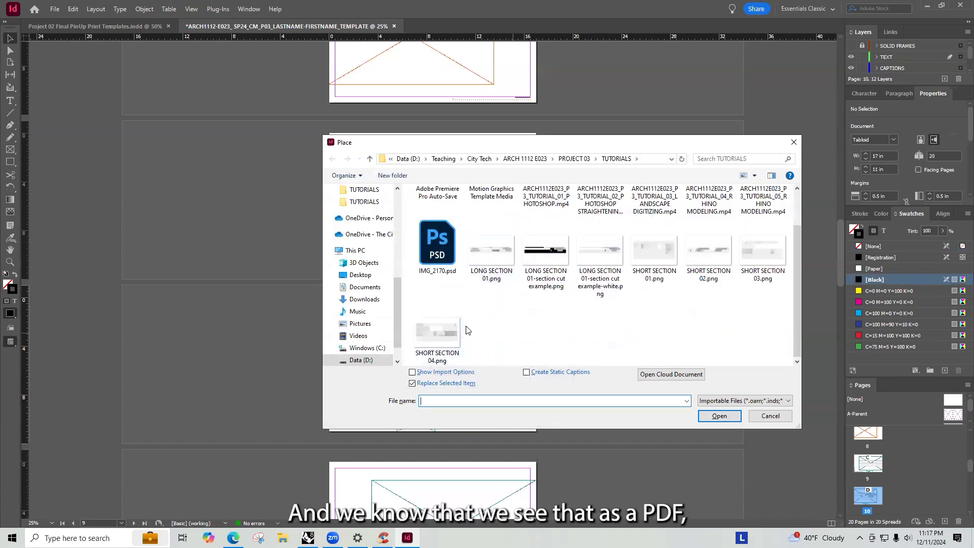
{"action": "scroll", "coordinate": [468, 331], "scroll_direction": "up", "scroll_amount": 1}
{"action": "left_click", "coordinate": [743, 401]}
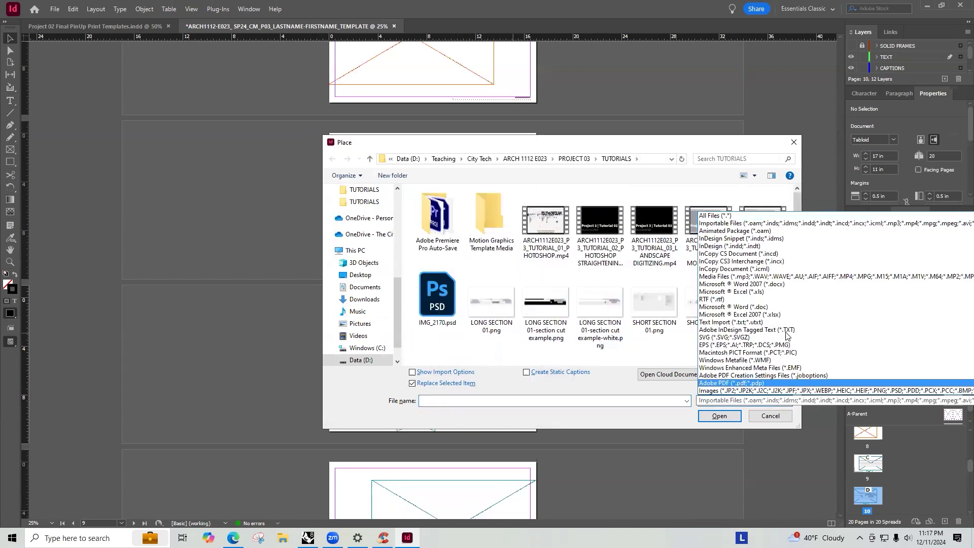
{"action": "left_click", "coordinate": [729, 216]}
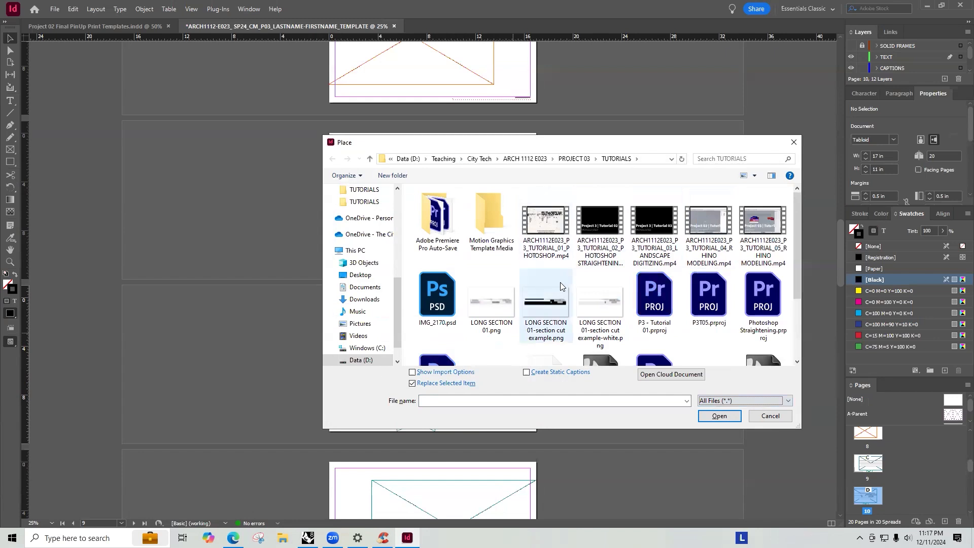
{"action": "scroll", "coordinate": [560, 282], "scroll_direction": "down", "scroll_amount": 3}
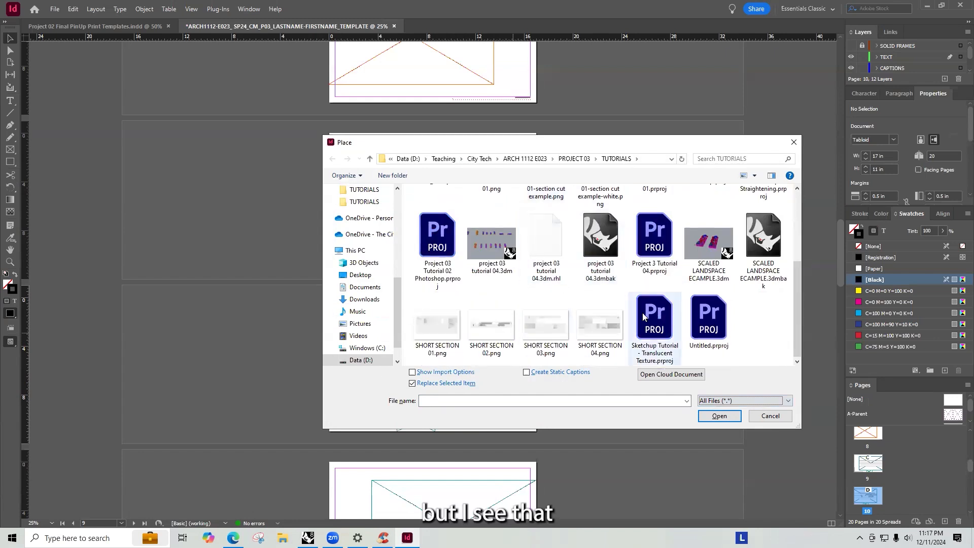
{"action": "scroll", "coordinate": [642, 313], "scroll_direction": "up", "scroll_amount": 3}
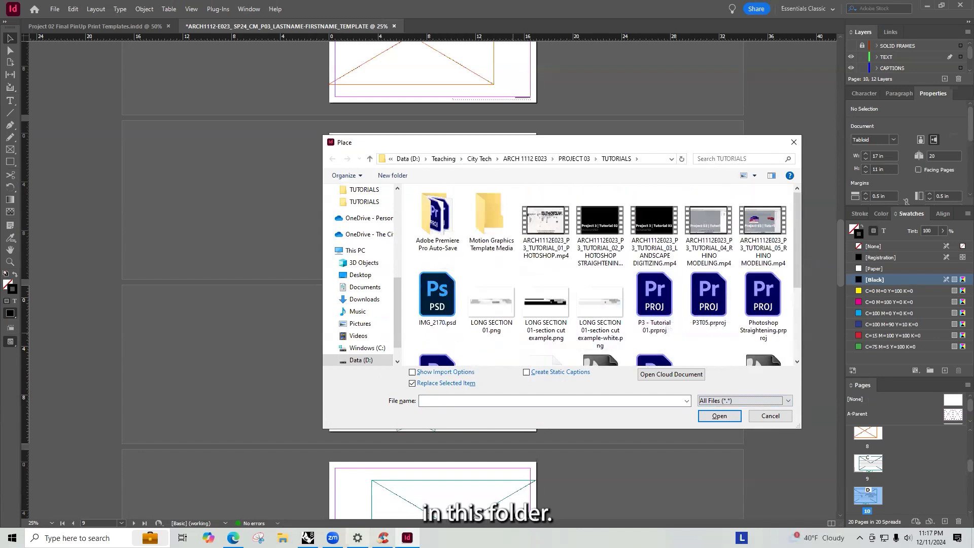
- Switch to Rhino and window-select the section hatches and curves in the Top view
{"action": "left_click", "coordinate": [309, 538]}
{"action": "key", "text": "alt+F4"}
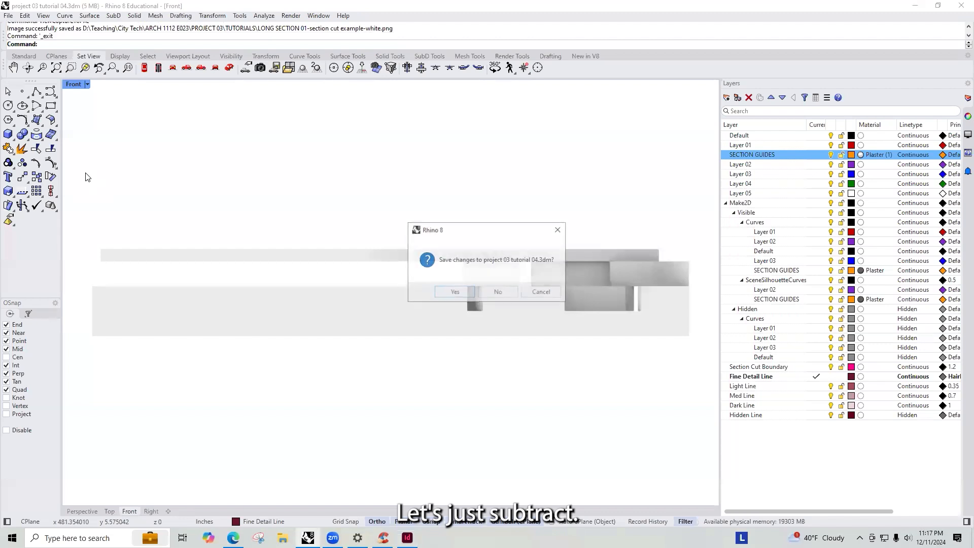
{"action": "left_click", "coordinate": [539, 292]}
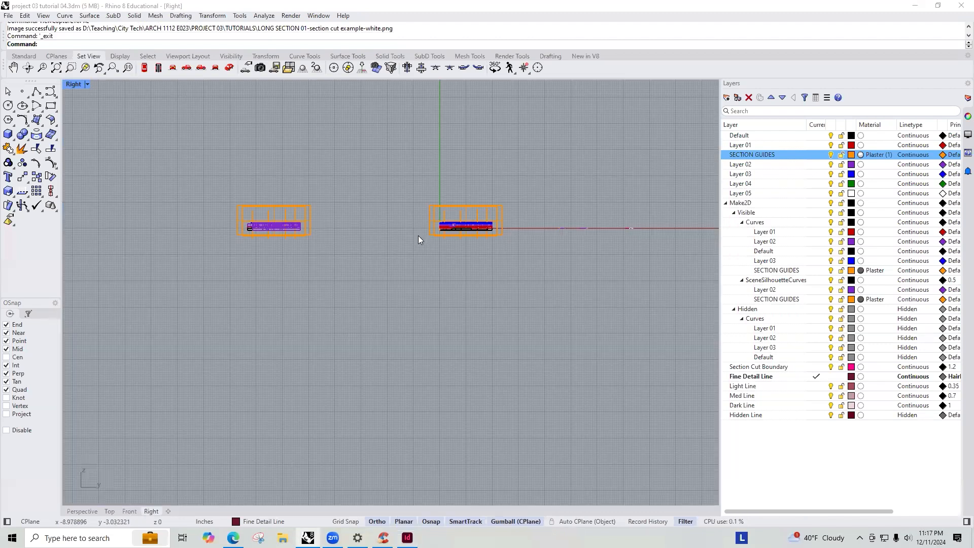
{"action": "scroll", "coordinate": [430, 373], "scroll_direction": "down", "scroll_amount": 6}
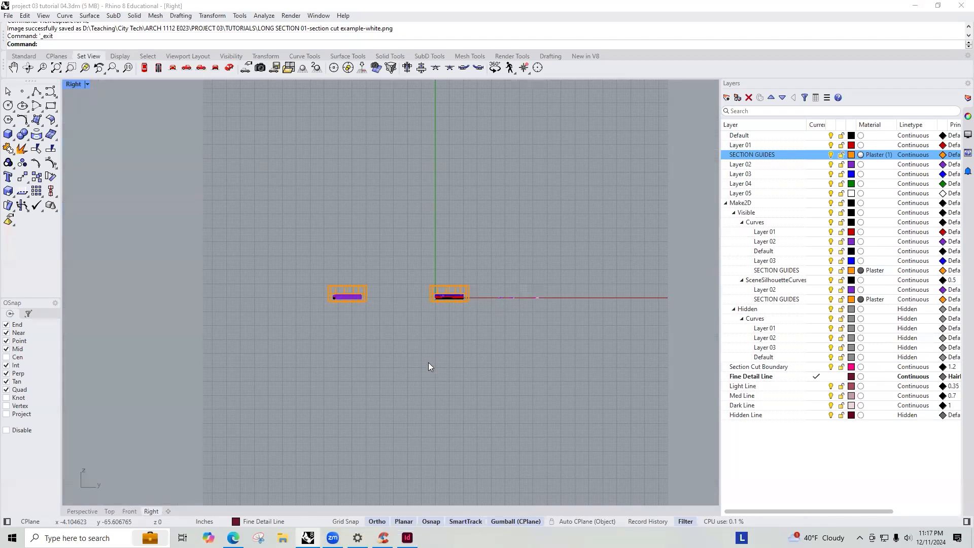
{"action": "key", "text": "ctrl+F1"}
{"action": "mouse_move", "coordinate": [698, 366]}
{"action": "left_mouse_down"}
{"action": "mouse_move", "coordinate": [119, 185]}
{"action": "mouse_move", "coordinate": [82, 191]}
{"action": "left_mouse_up"}
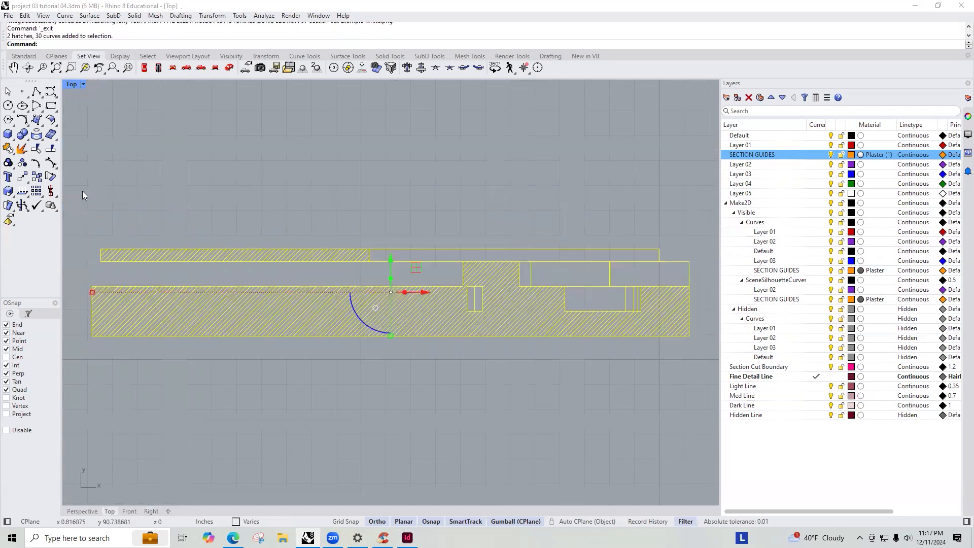
{"action": "left_click", "coordinate": [9, 15]}
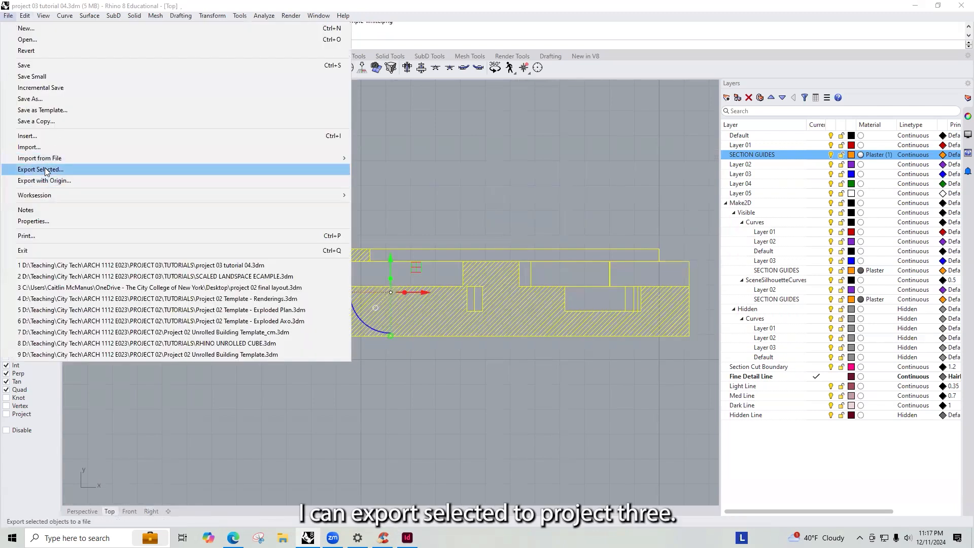
{"action": "left_click", "coordinate": [35, 170]}
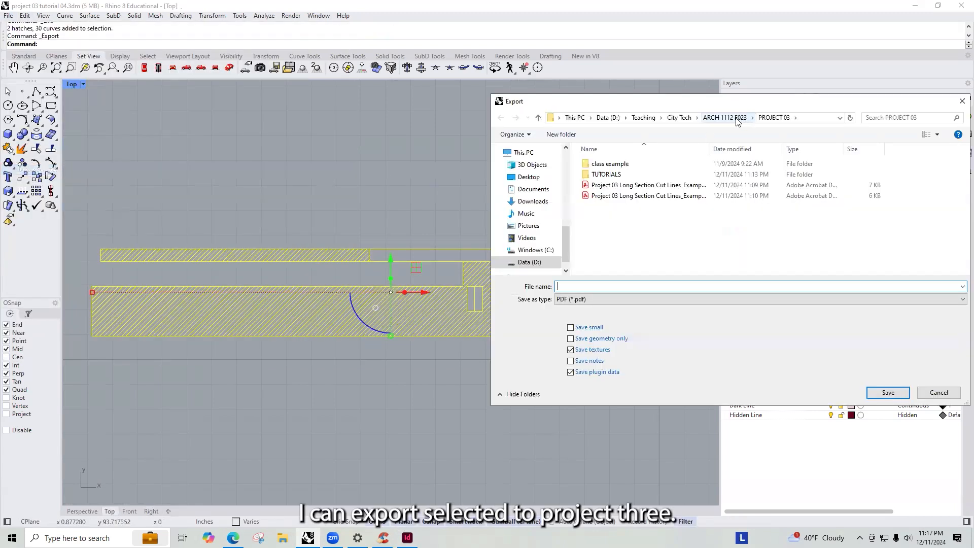
{"action": "double_click", "coordinate": [609, 174]}
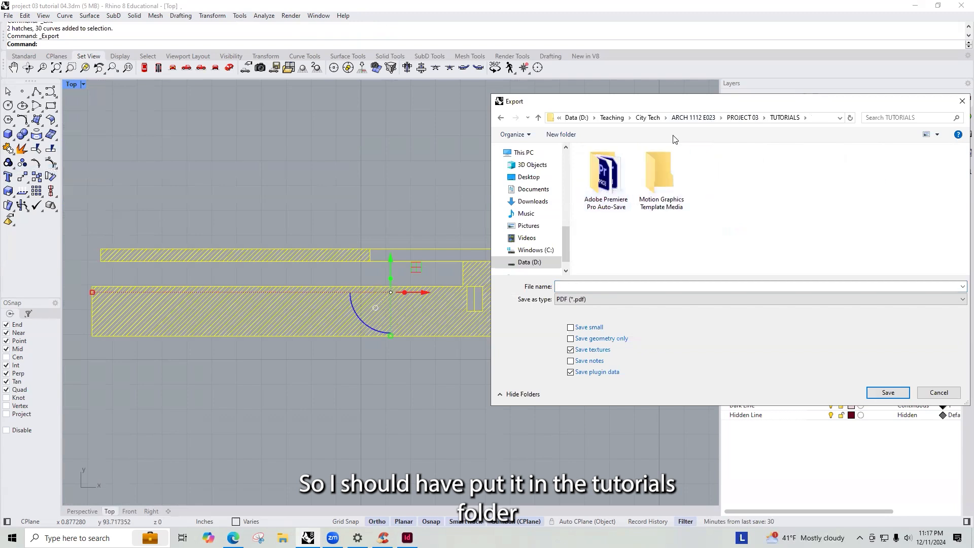
{"action": "left_click", "coordinate": [742, 117]}
{"action": "left_click", "coordinate": [725, 117]}
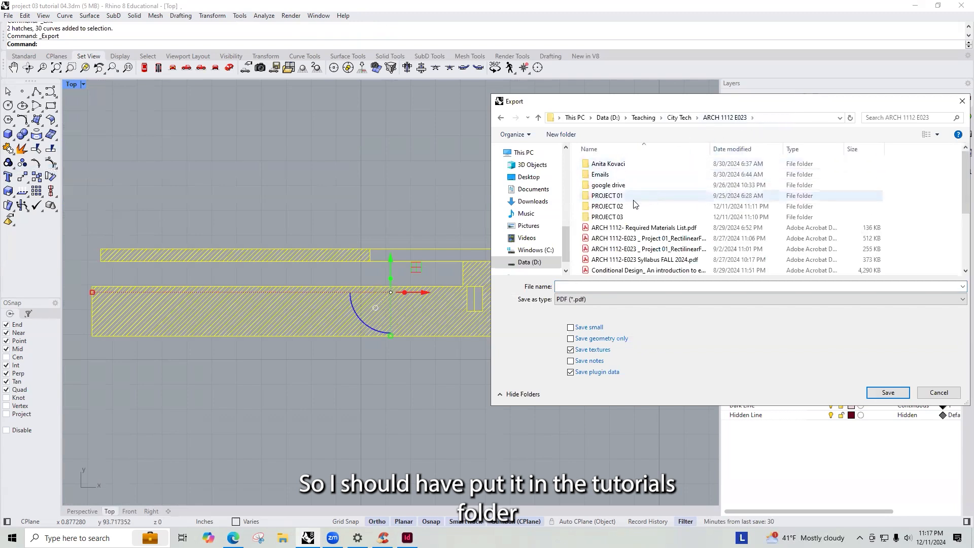
{"action": "double_click", "coordinate": [618, 217]}
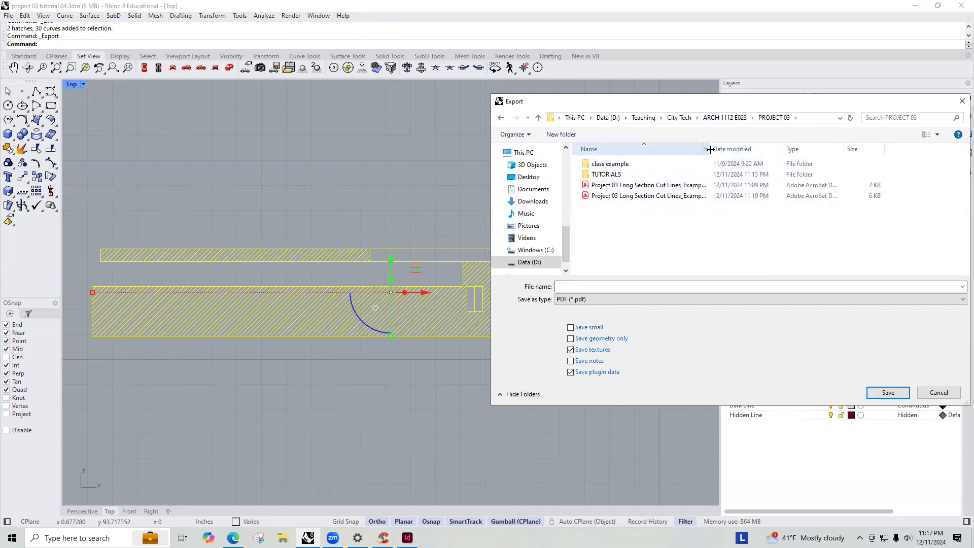
{"action": "left_click_drag", "start_coordinate": [710, 149], "coordinate": [801, 149]}
{"action": "left_click", "coordinate": [655, 195]}
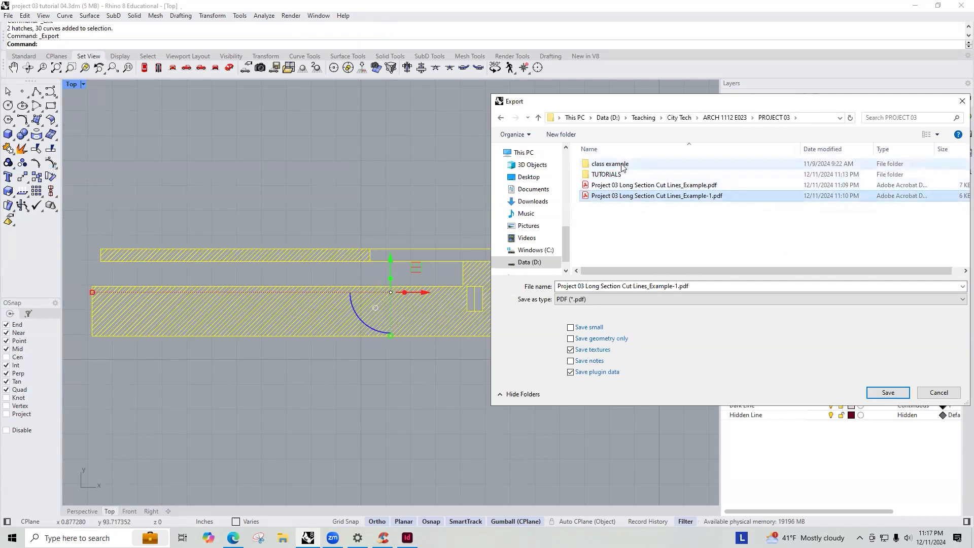
{"action": "double_click", "coordinate": [637, 174]}
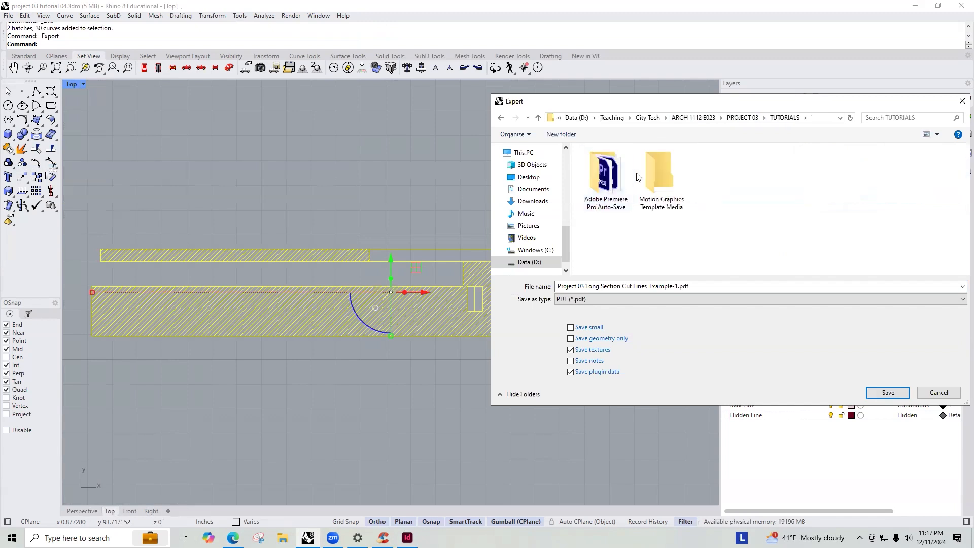
{"action": "left_click", "coordinate": [887, 393]}
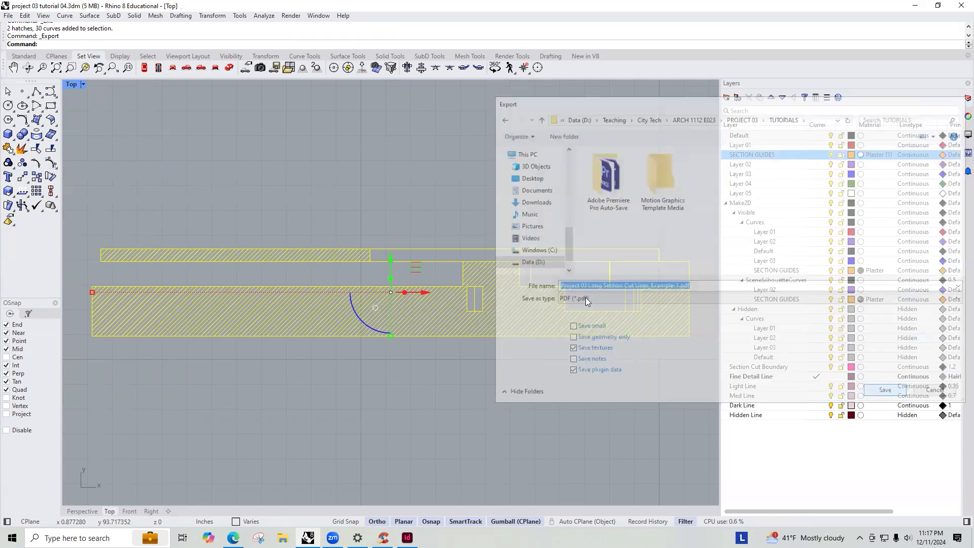
{"action": "left_click", "coordinate": [583, 395]}
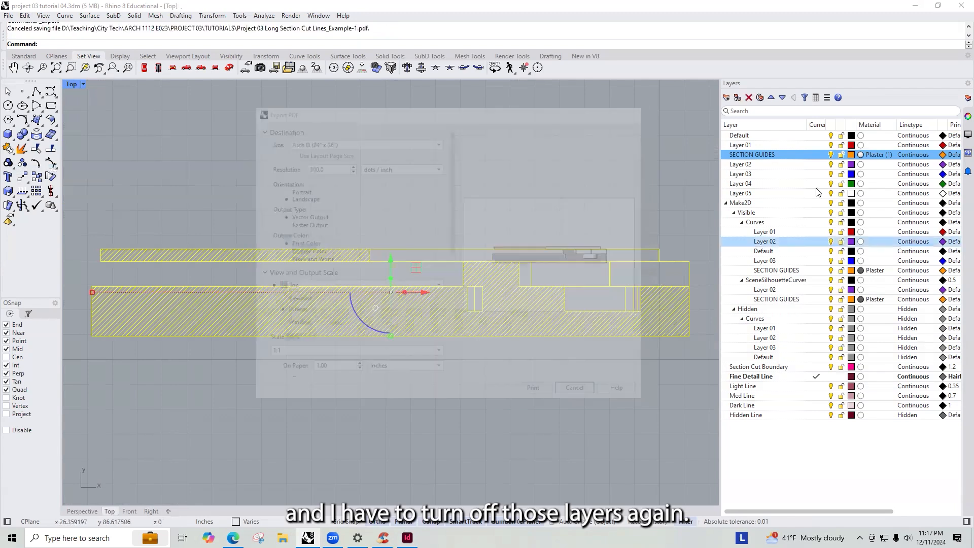
- Turn off the SECTION GUIDES layer and the Make2D SECTION GUIDES sublayers
{"action": "left_click", "coordinate": [831, 155]}
{"action": "left_click", "coordinate": [830, 270]}
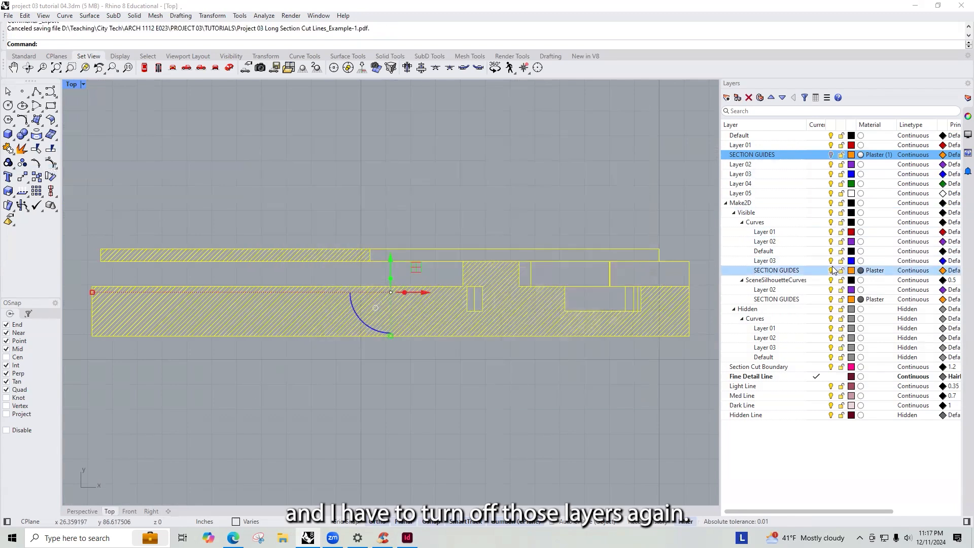
{"action": "left_click", "coordinate": [830, 299]}
{"action": "left_click", "coordinate": [610, 400]}
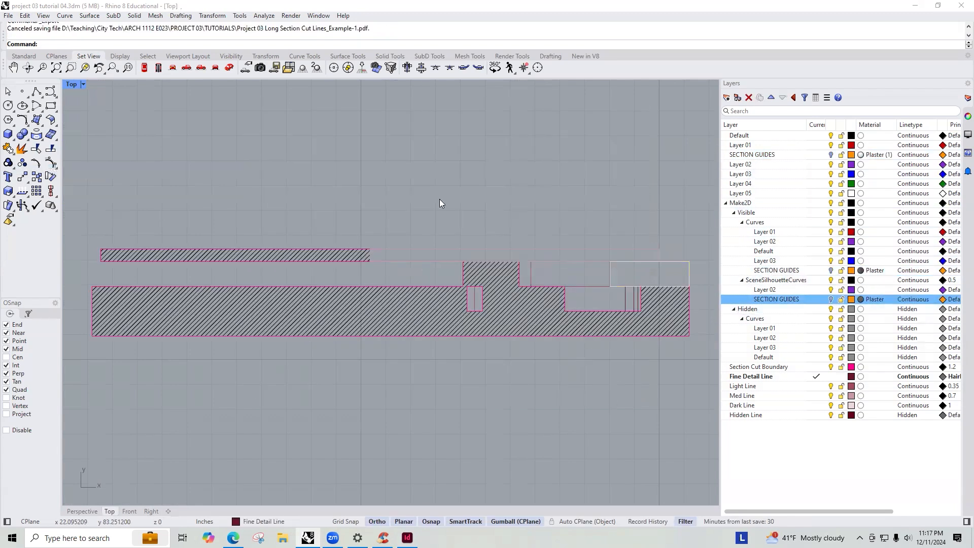
- Export the selected section curves and hatches as a PDF named Project 03 Long Section Cut Lines_Example-2.pdf in the TUTORIALS folder
{"action": "left_click_drag", "start_coordinate": [696, 360], "coordinate": [101, 210]}
{"action": "type", "text": "Z"}
{"action": "key", "text": "Return"}
{"action": "type", "text": "s"}
{"action": "key", "text": "Return"}
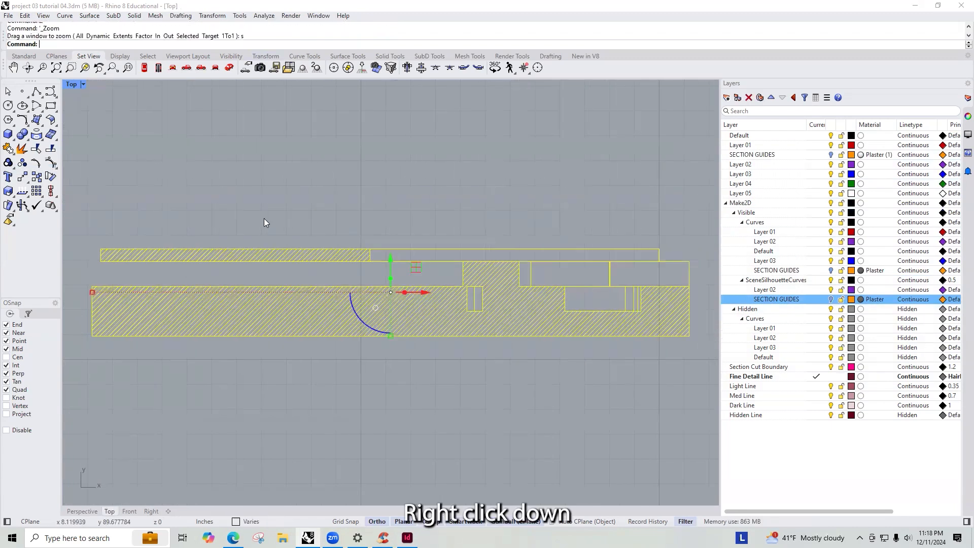
{"action": "left_click", "coordinate": [8, 16]}
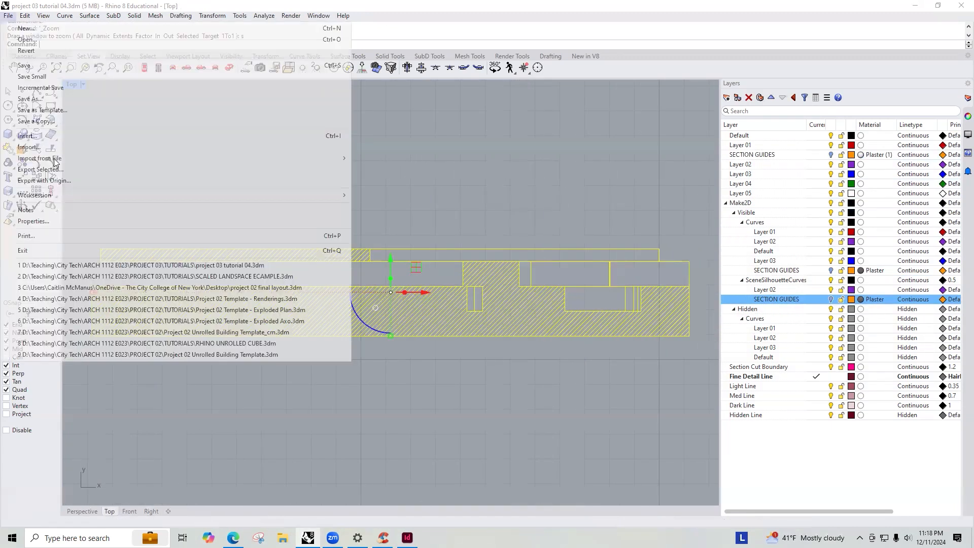
{"action": "left_click", "coordinate": [51, 168]}
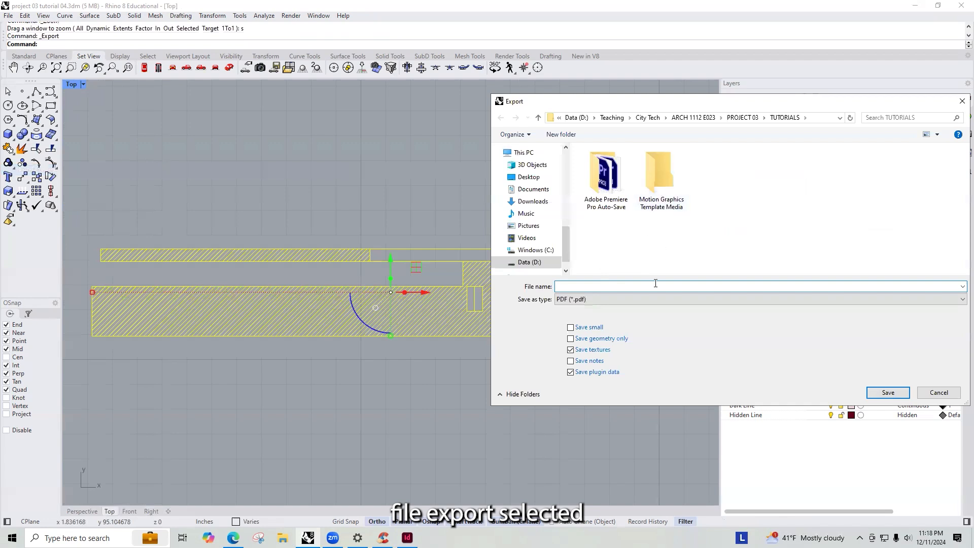
{"action": "left_click", "coordinate": [742, 117]}
{"action": "left_click", "coordinate": [674, 196]}
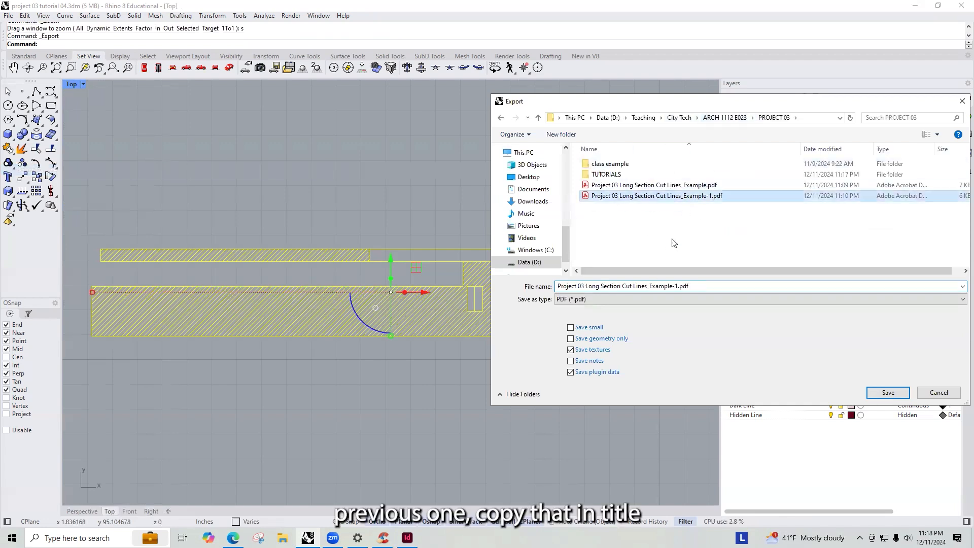
{"action": "double_click", "coordinate": [609, 174]}
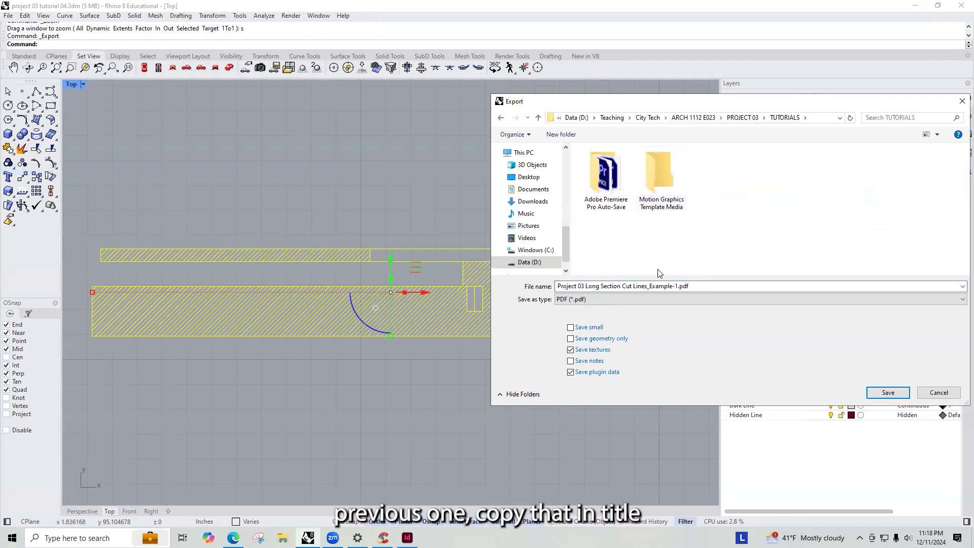
{"action": "left_click", "coordinate": [677, 287]}
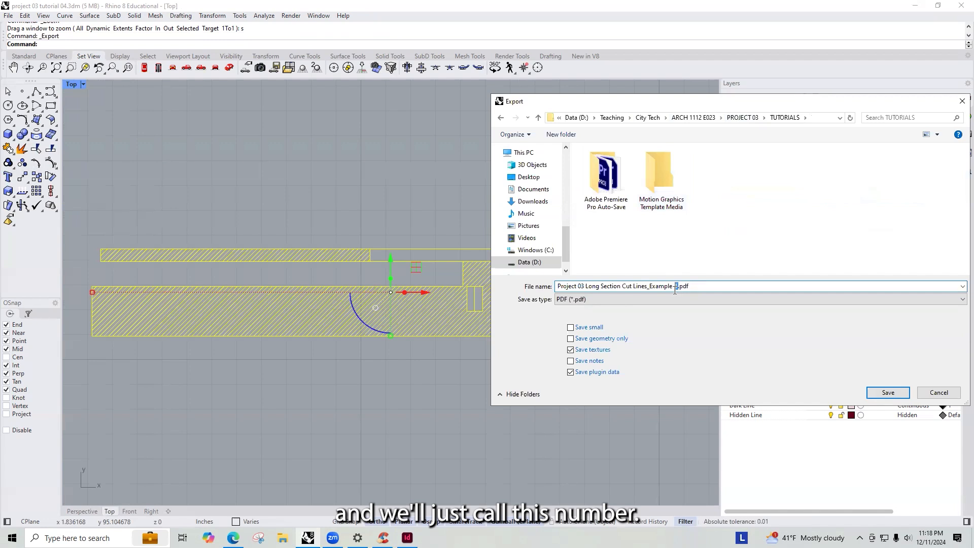
{"action": "type", "text": "2"}
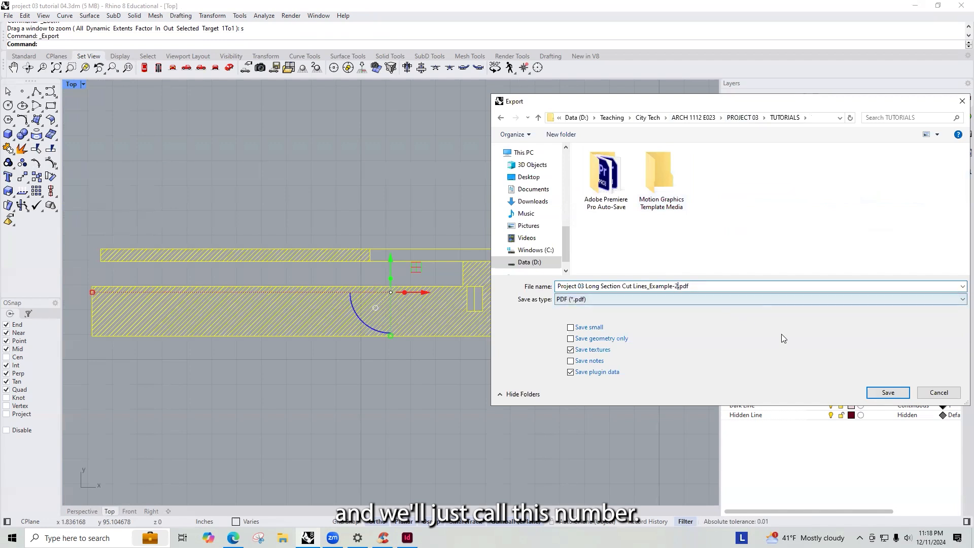
{"action": "left_click", "coordinate": [889, 394]}
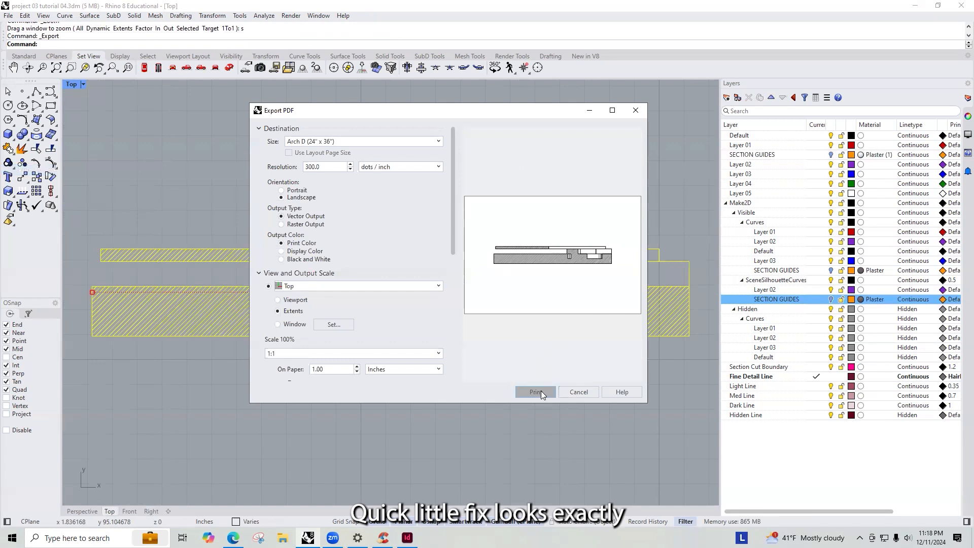
{"action": "left_click", "coordinate": [528, 393]}
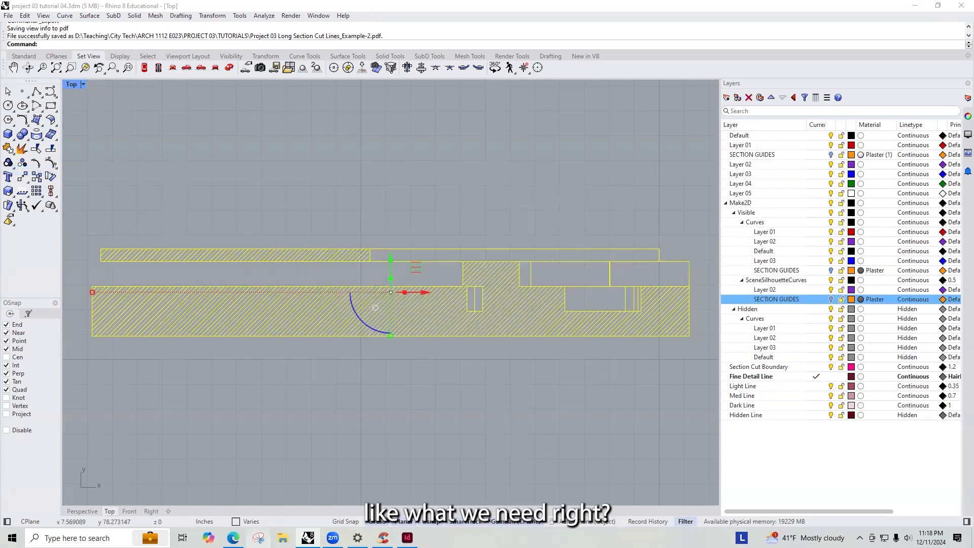
- Place Project 03 Long Section Cut Lines_Example-2.pdf in the InDesign template and move it over the page 9 section image
{"action": "left_click", "coordinate": [407, 537]}
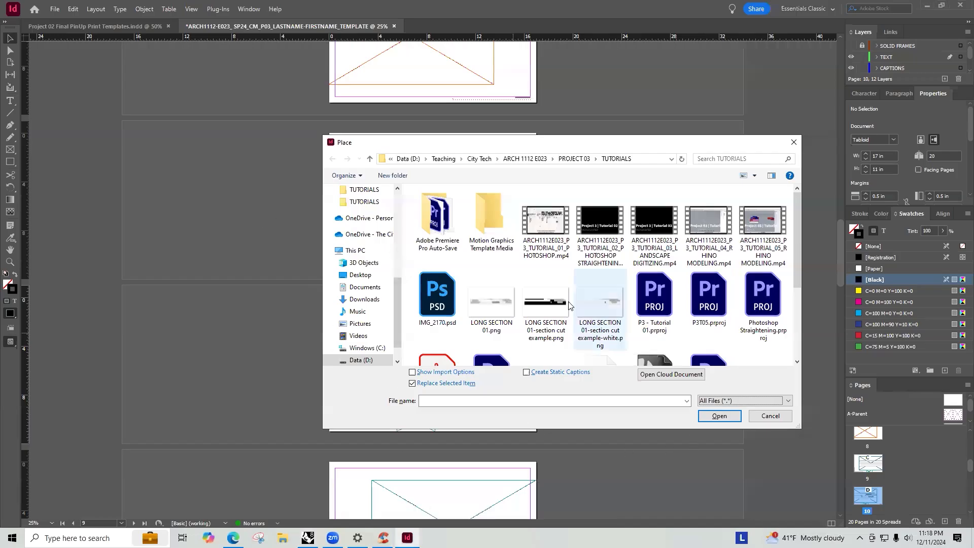
{"action": "scroll", "coordinate": [581, 293], "scroll_direction": "down", "scroll_amount": 3}
{"action": "left_click", "coordinate": [438, 231]}
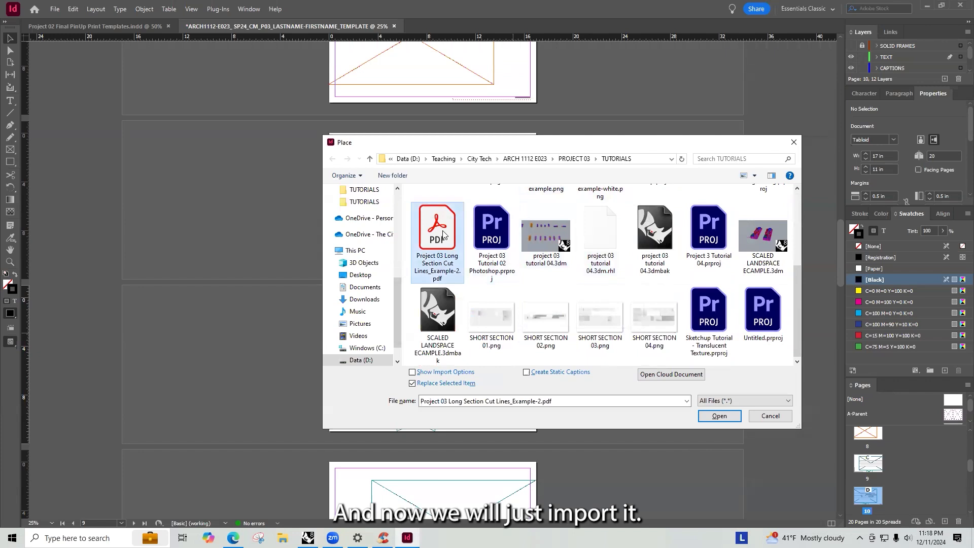
{"action": "double_click", "coordinate": [443, 235]}
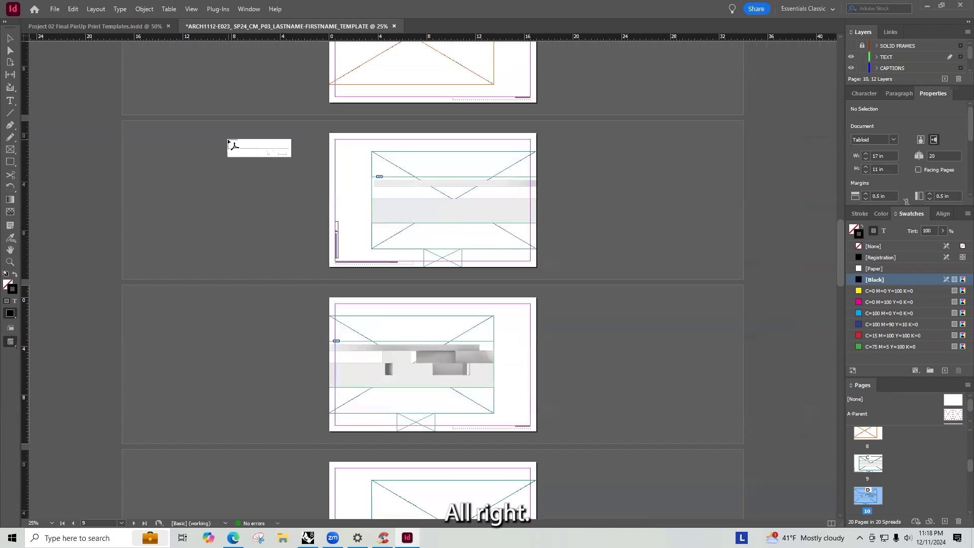
{"action": "left_click", "coordinate": [228, 139]}
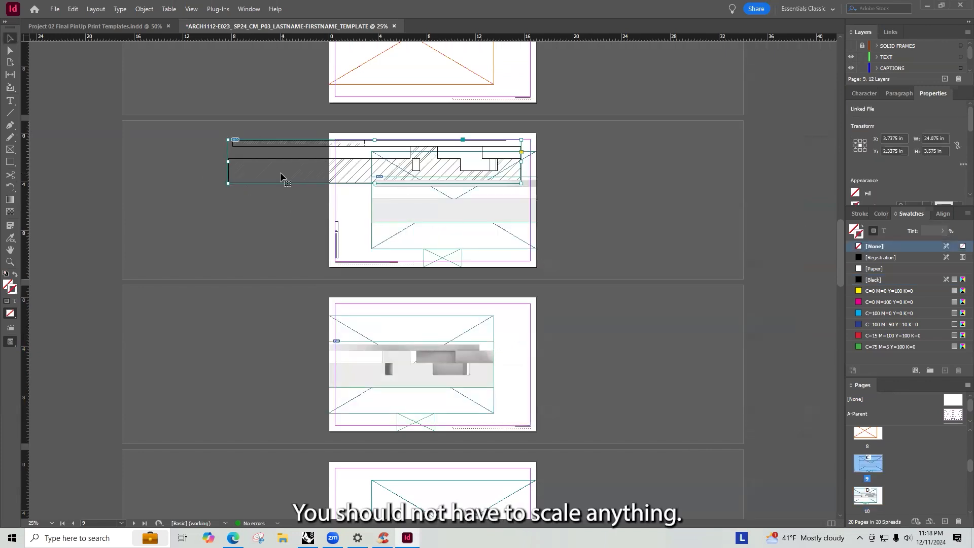
{"action": "left_click_drag", "start_coordinate": [277, 174], "coordinate": [415, 213]}
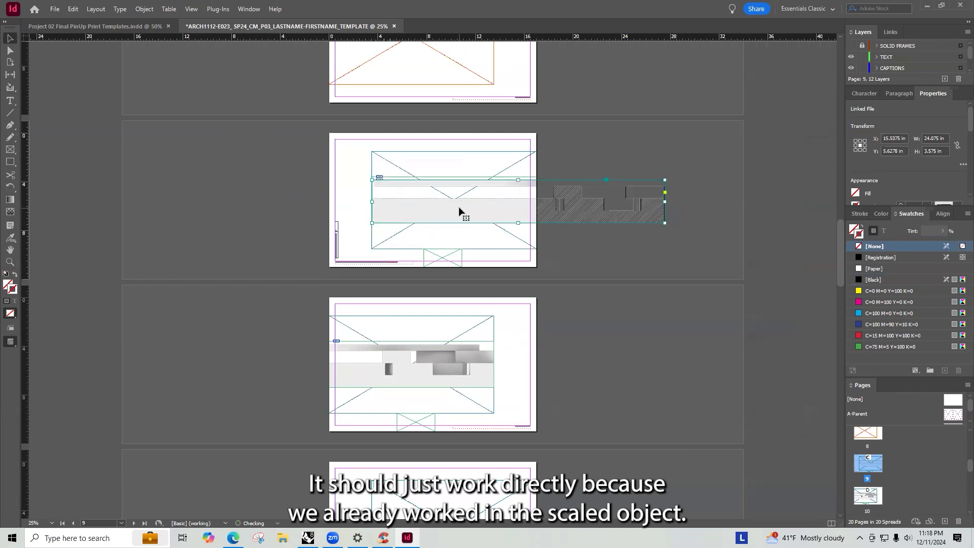
- Set the placed section PDF's display performance to High Quality Display
{"action": "scroll", "coordinate": [403, 201], "scroll_direction": "up", "scroll_amount": 2, "text": "alt"}
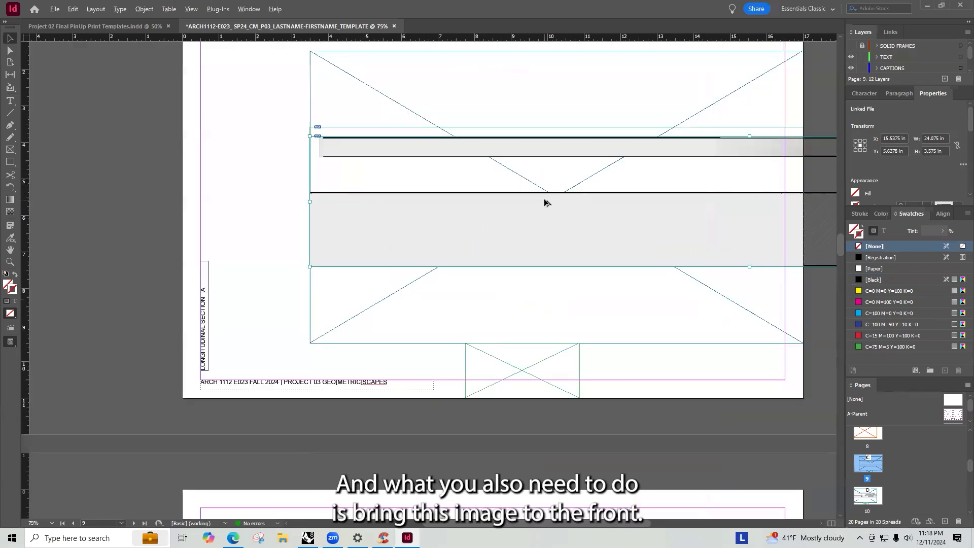
{"action": "scroll", "coordinate": [384, 200], "scroll_direction": "down", "scroll_amount": 1, "text": "alt"}
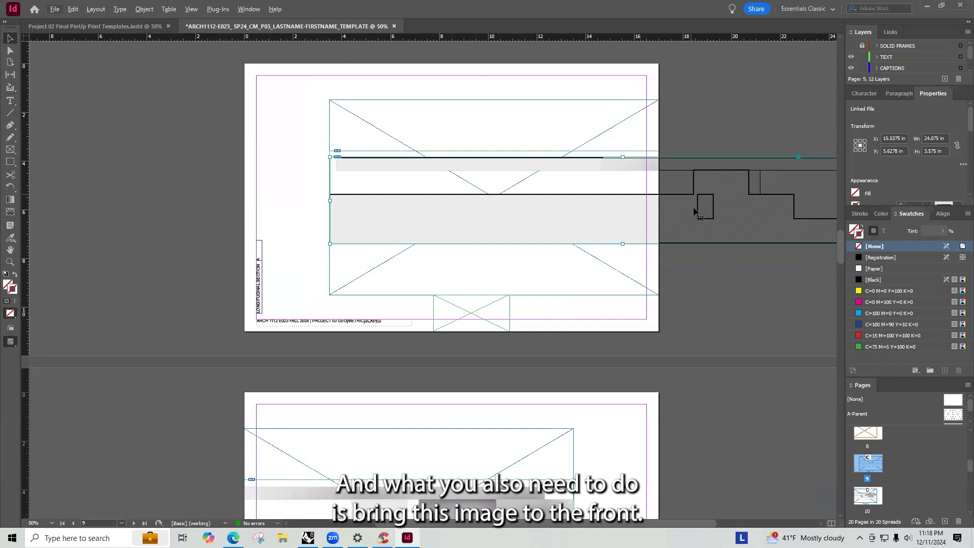
{"action": "right_click", "coordinate": [674, 202]}
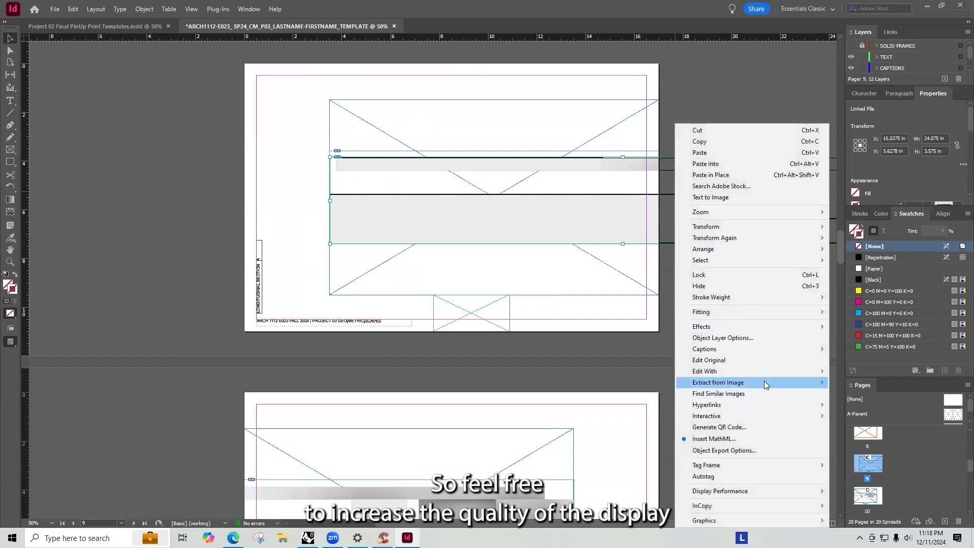
{"action": "mouse_move", "coordinate": [747, 493]}
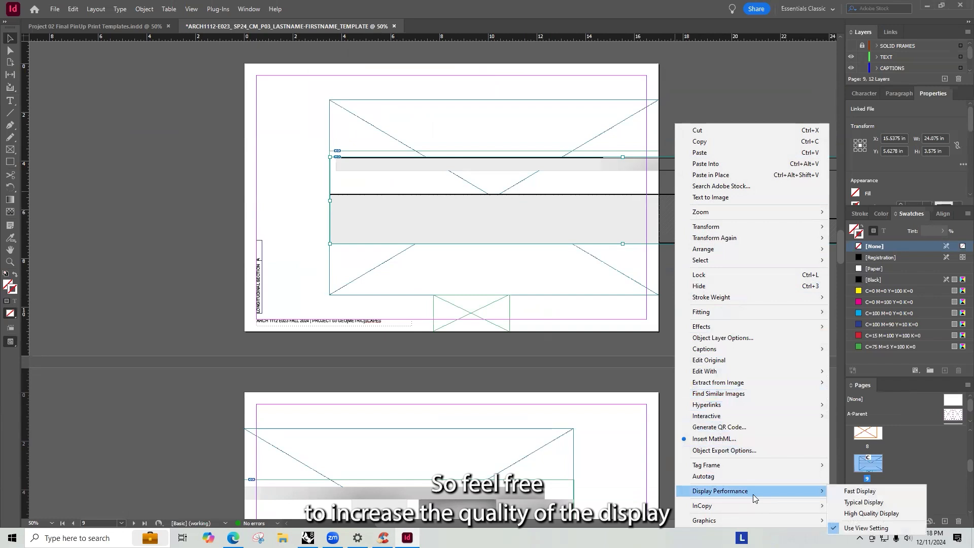
{"action": "left_click", "coordinate": [846, 514]}
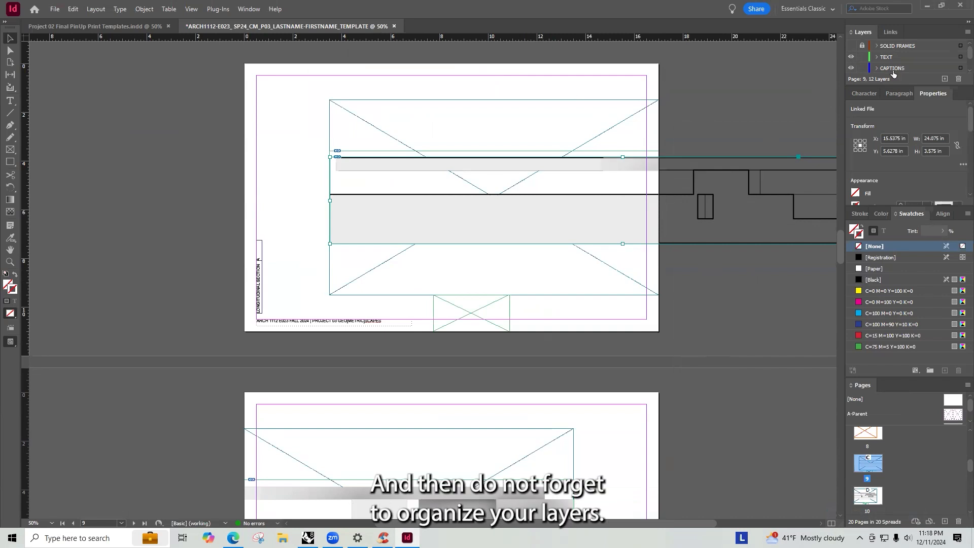
- Enlarge the Layers panel and move the section PDF onto the LONG SECTION LINES layer
{"action": "left_click_drag", "start_coordinate": [895, 84], "coordinate": [891, 176]}
{"action": "mouse_move", "coordinate": [723, 175]}
{"action": "left_mouse_down"}
{"action": "mouse_move", "coordinate": [685, 112]}
{"action": "mouse_move", "coordinate": [765, 109]}
{"action": "left_mouse_up"}
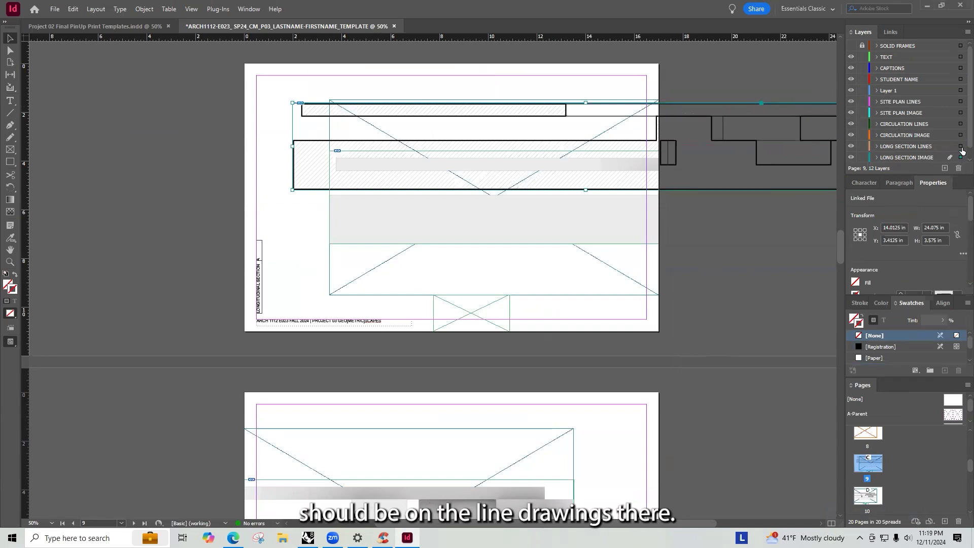
{"action": "left_click_drag", "start_coordinate": [962, 151], "coordinate": [960, 146]}
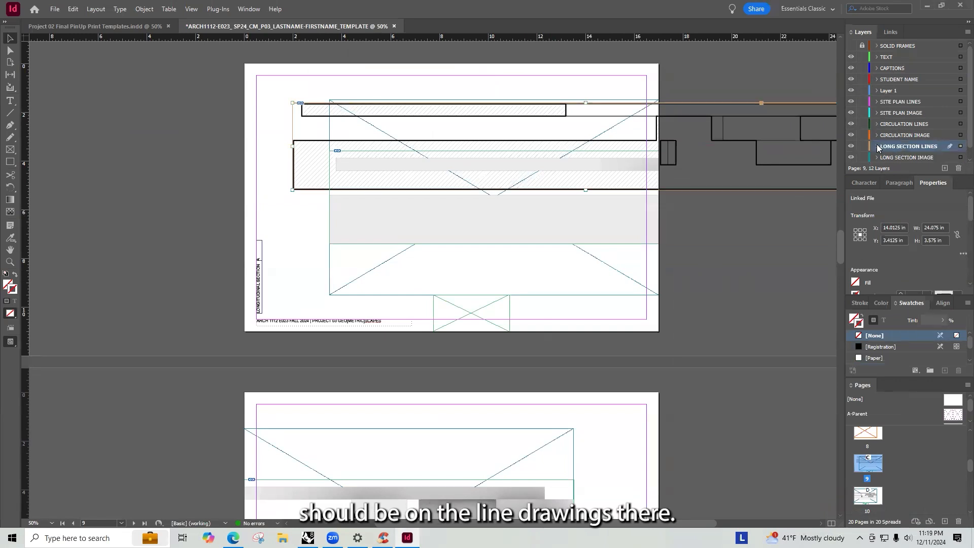
- Rename the LONG SECTION LINES layer to SECTION LINES
{"action": "scroll", "coordinate": [893, 136], "scroll_direction": "down", "scroll_amount": 1}
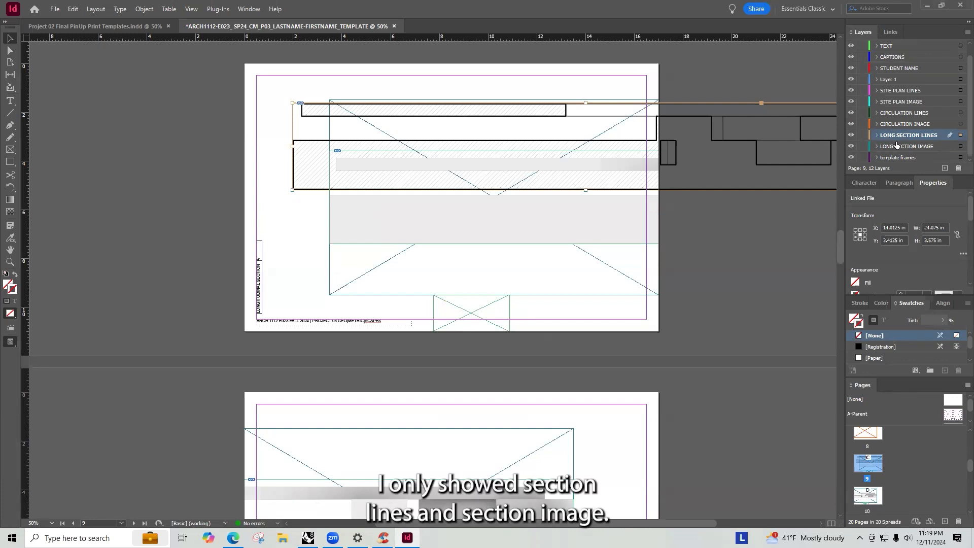
{"action": "right_click", "coordinate": [886, 140]}
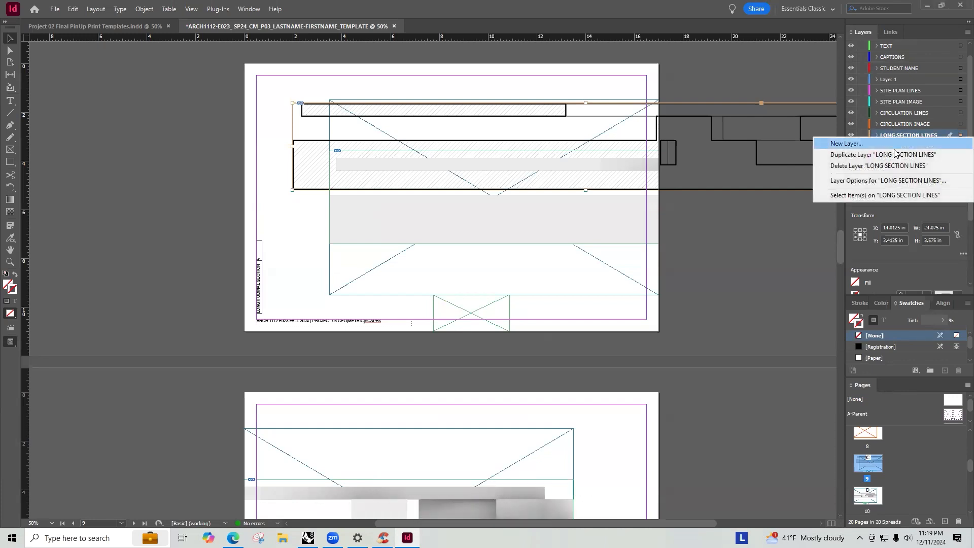
{"action": "left_click", "coordinate": [893, 130]}
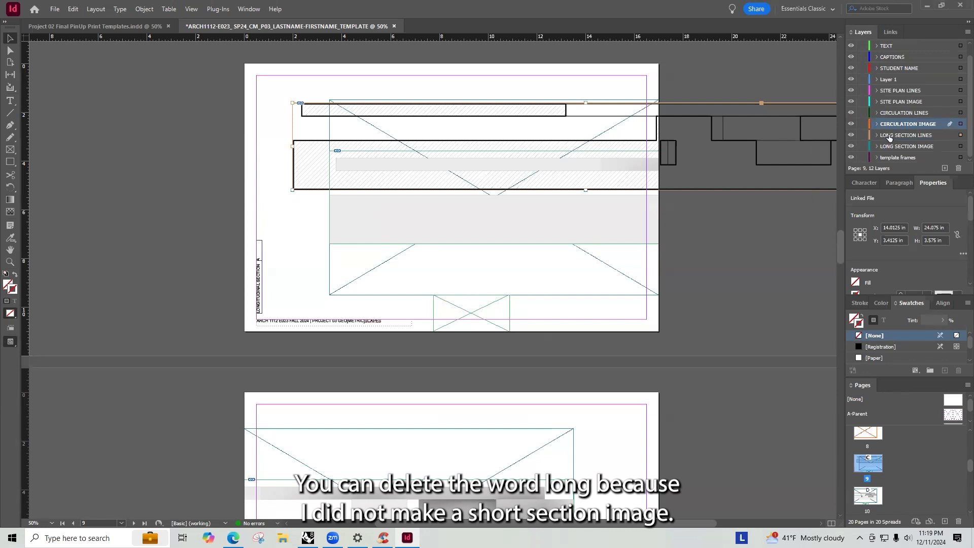
{"action": "double_click", "coordinate": [889, 136]}
{"action": "left_click", "coordinate": [436, 234]}
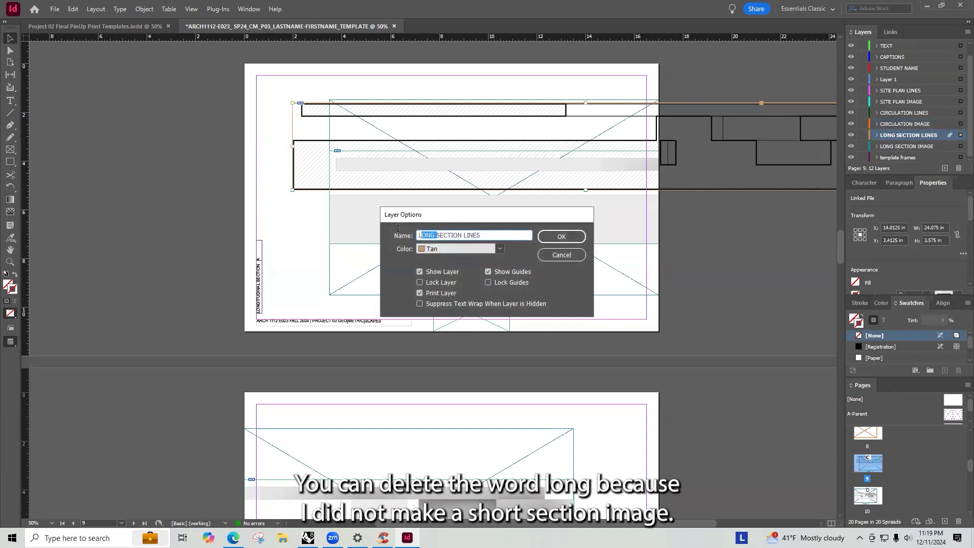
{"action": "key", "text": "BackSpace"}
{"action": "key", "text": "Return"}
- Rename the LONG SECTION IMAGE layer to SECTION IMAGE
{"action": "left_click", "coordinate": [897, 147]}
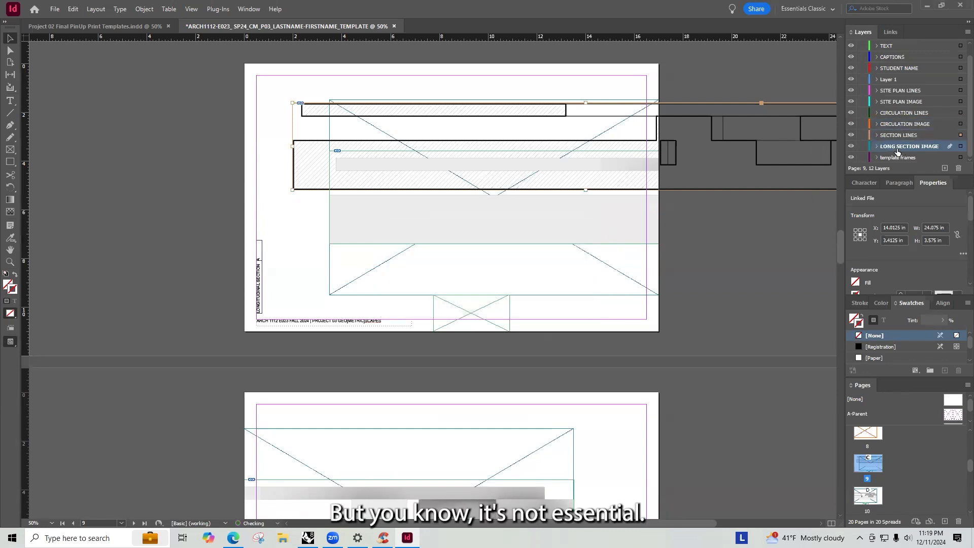
{"action": "double_click", "coordinate": [897, 147]}
{"action": "left_click_drag", "start_coordinate": [436, 235], "coordinate": [376, 236]}
{"action": "key", "text": "BackSpace"}
{"action": "key", "text": "Return"}
{"action": "left_click", "coordinate": [799, 234]}
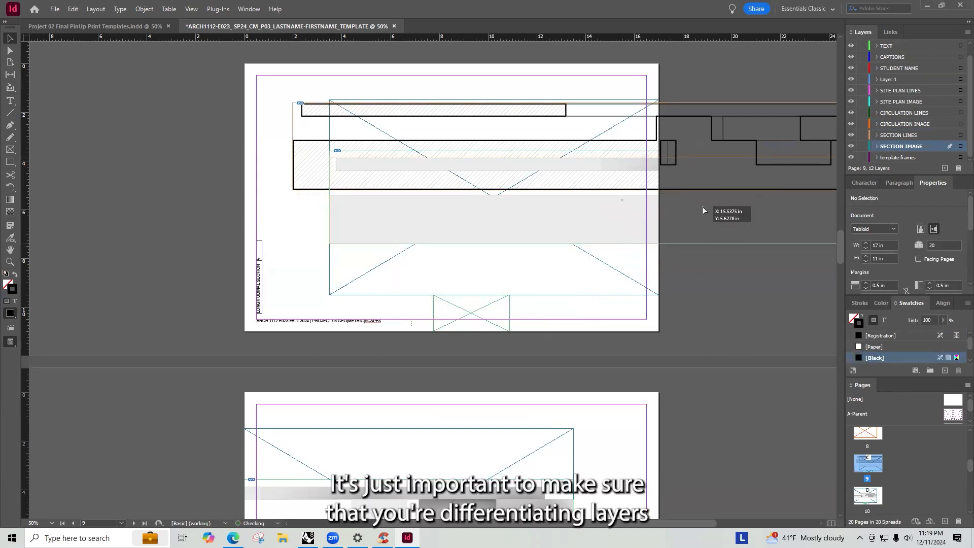
- Move the page 9 section image onto the SECTION IMAGE layer beneath the section lines
{"action": "left_click_drag", "start_coordinate": [702, 206], "coordinate": [701, 206]}
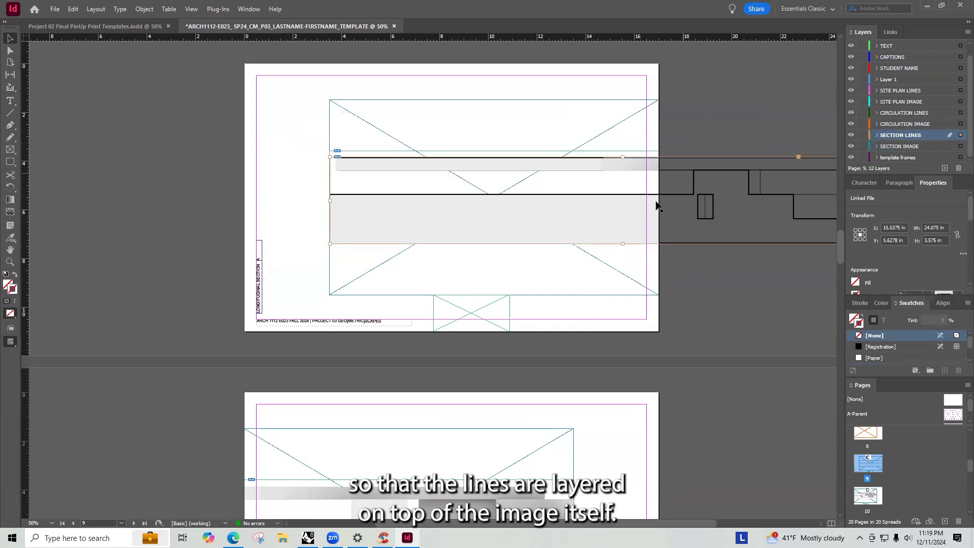
{"action": "left_click", "coordinate": [716, 142]}
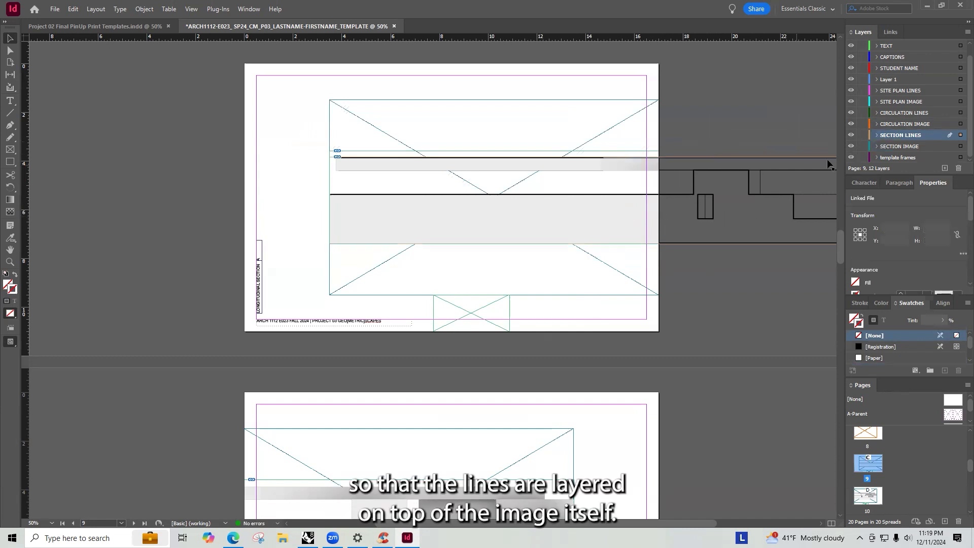
{"action": "left_click", "coordinate": [599, 141]}
{"action": "left_click", "coordinate": [602, 151]}
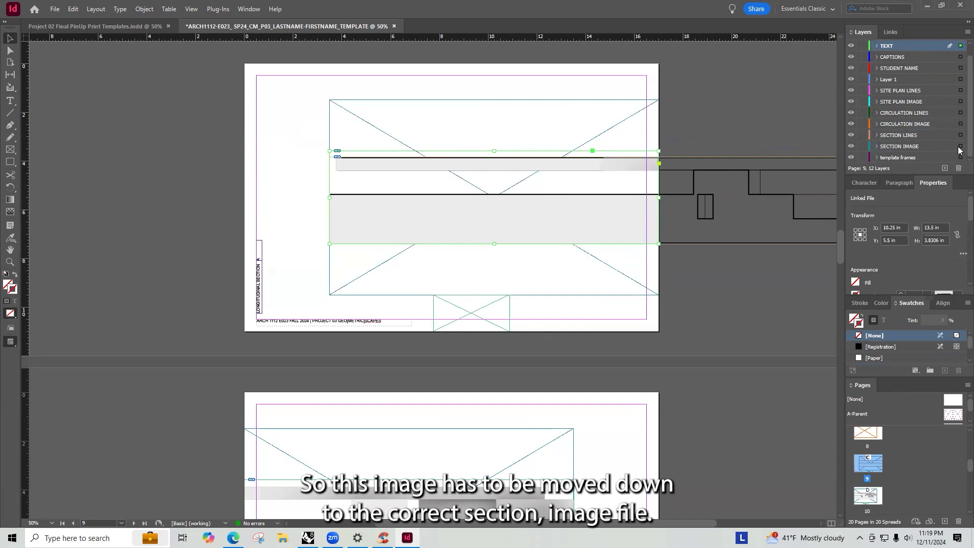
{"action": "left_click_drag", "start_coordinate": [960, 150], "coordinate": [961, 147]}
{"action": "left_click", "coordinate": [732, 126]}
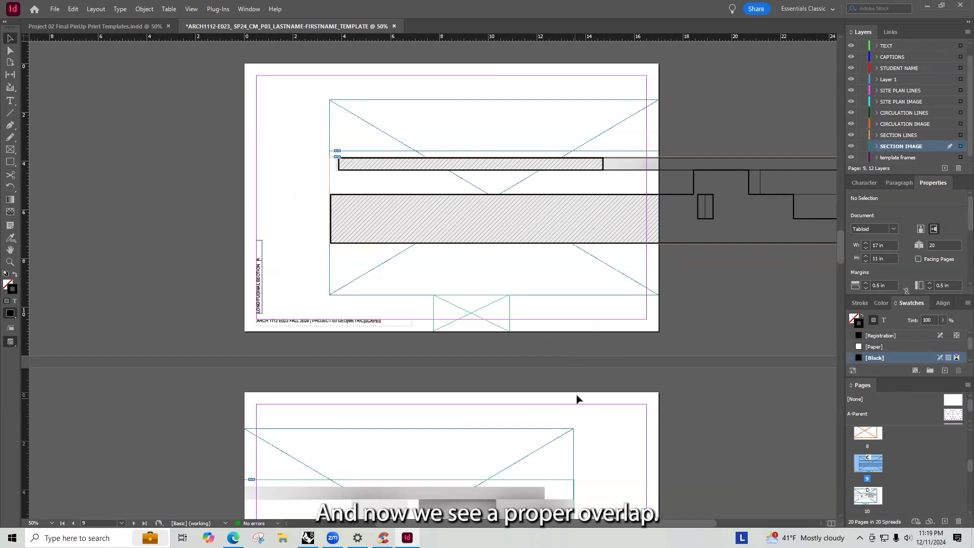
- Move the page 10 section image onto the SECTION IMAGE layer
{"action": "scroll", "coordinate": [578, 396], "scroll_direction": "down", "scroll_amount": 4}
{"action": "left_click", "coordinate": [543, 328]}
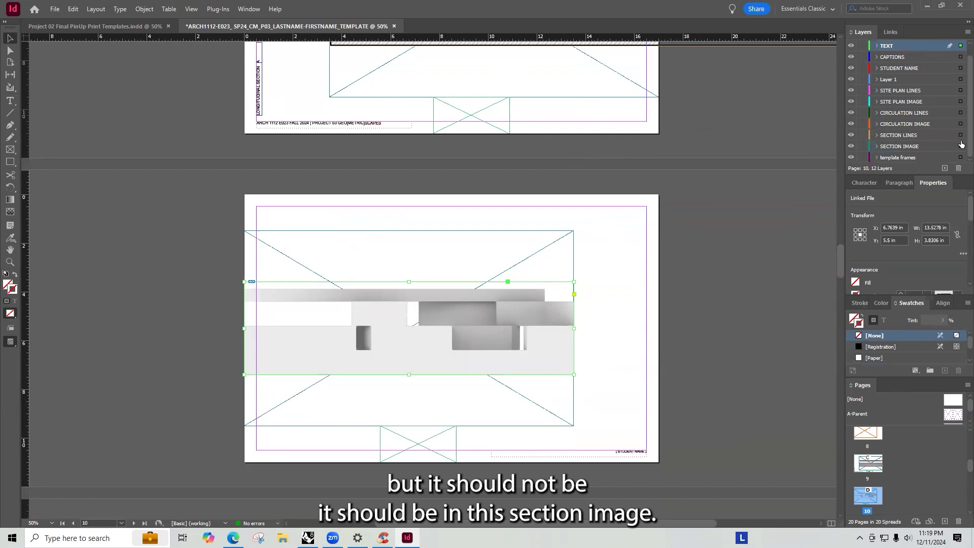
{"action": "left_click_drag", "start_coordinate": [960, 146], "coordinate": [959, 146]}
{"action": "left_click", "coordinate": [768, 233]}
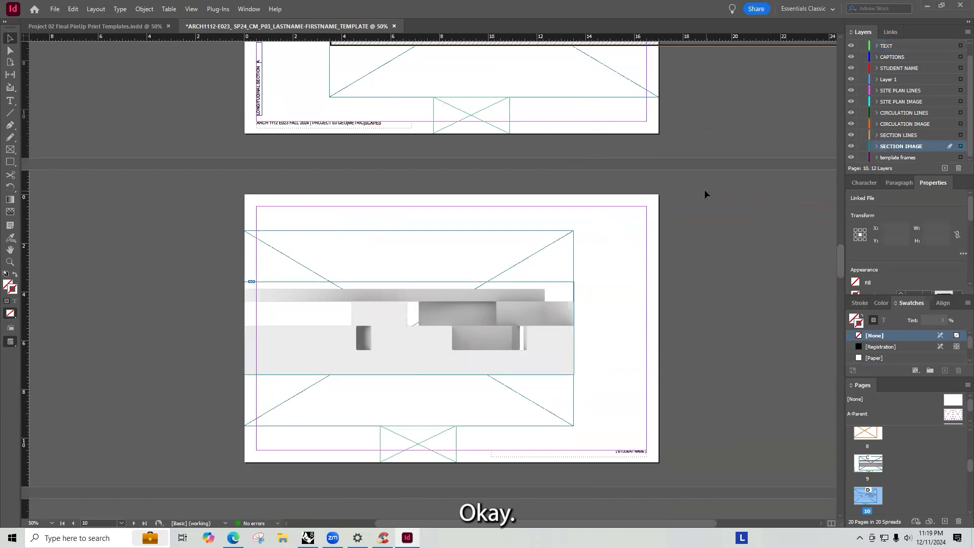
- Copy the section lines PDF from page 9 and paste it on page 10, aligning it over the section image
{"action": "scroll", "coordinate": [690, 167], "scroll_direction": "up", "scroll_amount": 3}
{"action": "left_click", "coordinate": [678, 146]}
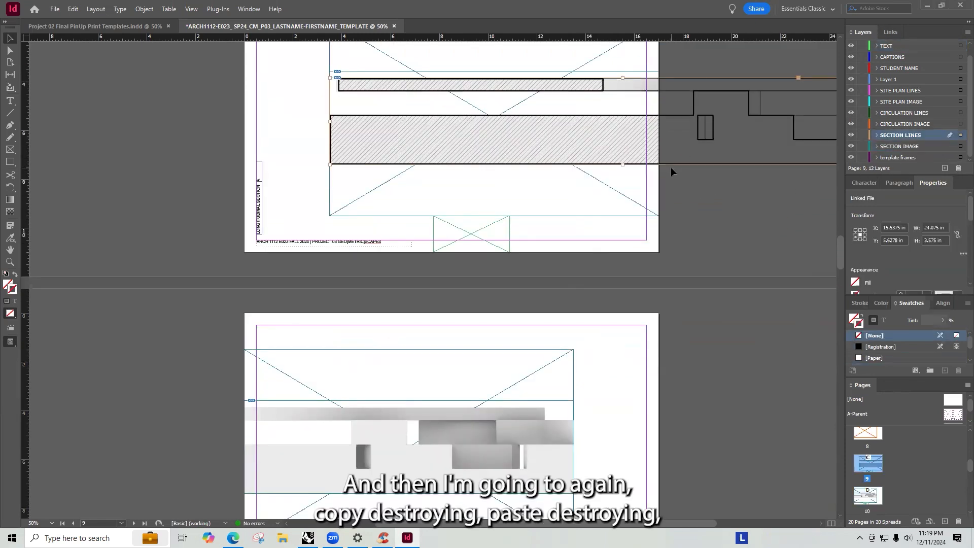
{"action": "scroll", "coordinate": [671, 166], "scroll_direction": "down", "scroll_amount": 3}
{"action": "left_click", "coordinate": [611, 227]}
{"action": "key", "text": "ctrl+v"}
{"action": "left_click_drag", "start_coordinate": [554, 303], "coordinate": [545, 296]}
{"action": "left_click", "coordinate": [592, 324]}
{"action": "scroll", "coordinate": [581, 328], "scroll_direction": "up", "scroll_amount": 3, "text": "alt"}
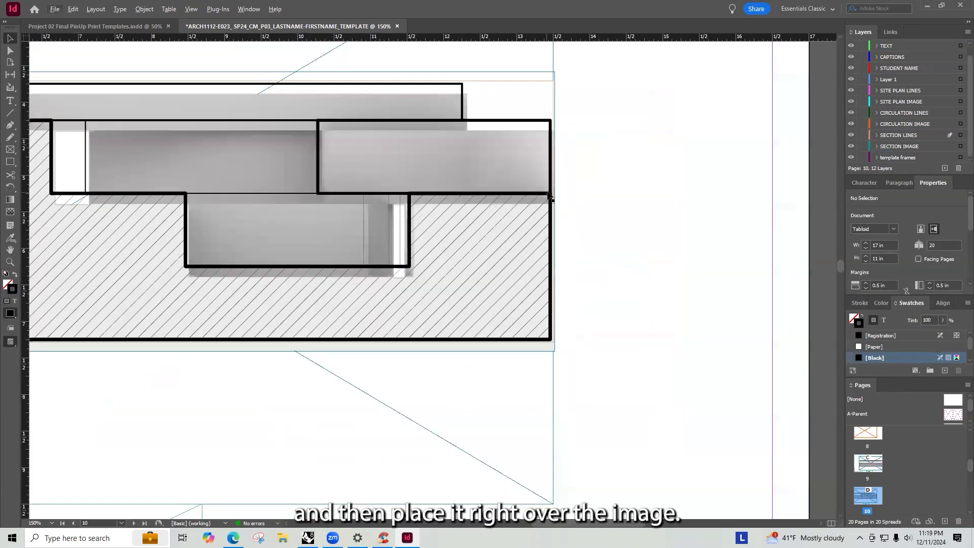
- Adjust the page 10 section lines so they sit precisely over the section image
{"action": "left_click_drag", "start_coordinate": [550, 200], "coordinate": [556, 212]}
{"action": "left_click", "coordinate": [658, 227]}
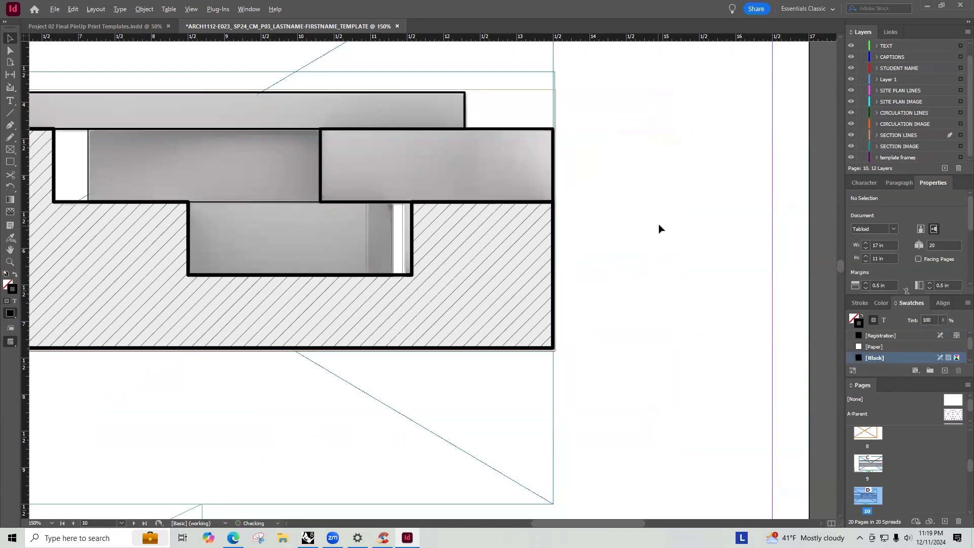
{"action": "scroll", "coordinate": [658, 220], "scroll_direction": "down", "scroll_amount": 2, "text": "alt"}
{"action": "scroll", "coordinate": [154, 131], "scroll_direction": "up", "scroll_amount": 3, "text": "alt"}
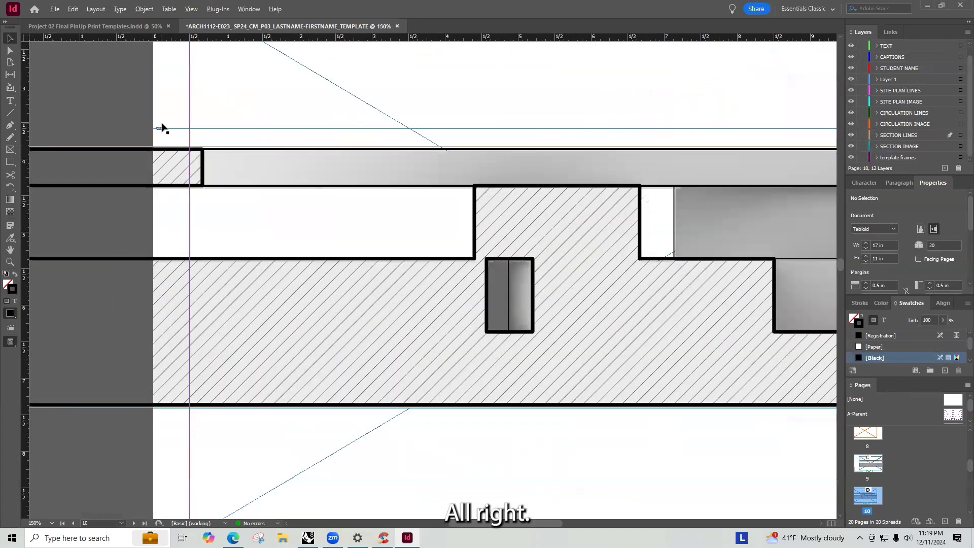
{"action": "scroll", "coordinate": [162, 131], "scroll_direction": "down", "scroll_amount": 1, "text": "alt"}
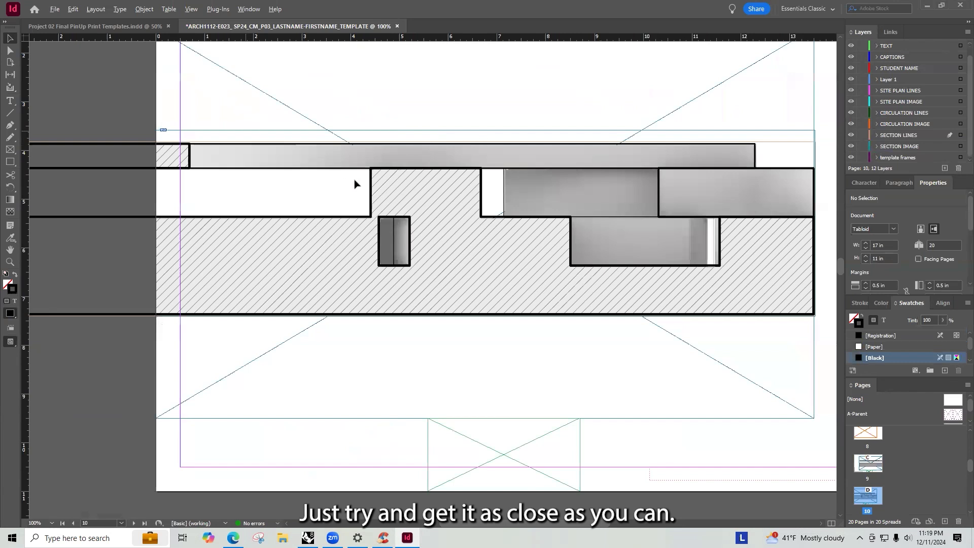
{"action": "scroll", "coordinate": [375, 203], "scroll_direction": "down", "scroll_amount": 3, "text": "alt"}
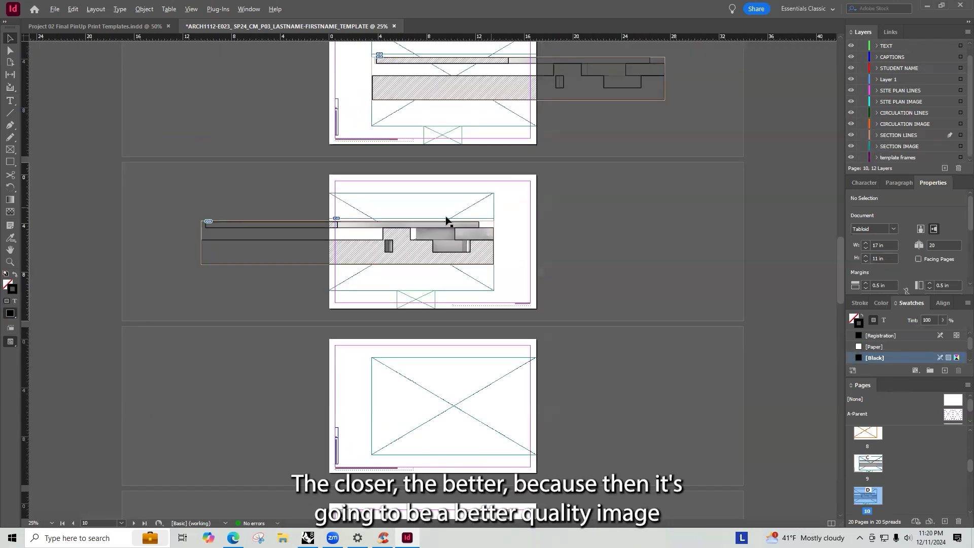
- Crop the section line frames on pages 10 and 9 so they stop at the page edges
{"action": "scroll", "coordinate": [435, 221], "scroll_direction": "up", "scroll_amount": 2, "text": "alt"}
{"action": "scroll", "coordinate": [390, 230], "scroll_direction": "down", "scroll_amount": 4, "text": "alt"}
{"action": "scroll", "coordinate": [381, 291], "scroll_direction": "up", "scroll_amount": 2, "text": "alt"}
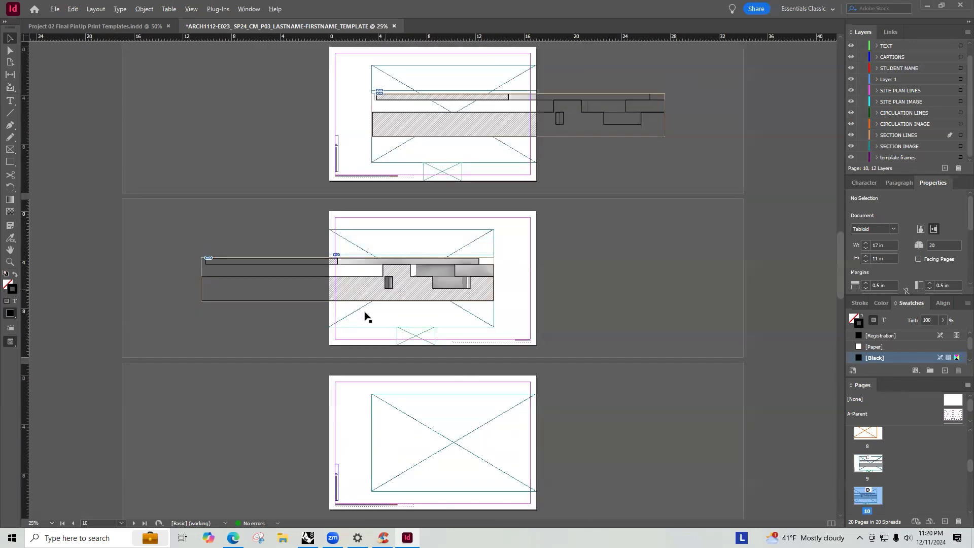
{"action": "left_click_drag", "start_coordinate": [201, 280], "coordinate": [332, 279]}
{"action": "scroll", "coordinate": [332, 279], "scroll_direction": "up", "scroll_amount": 5, "text": "alt"}
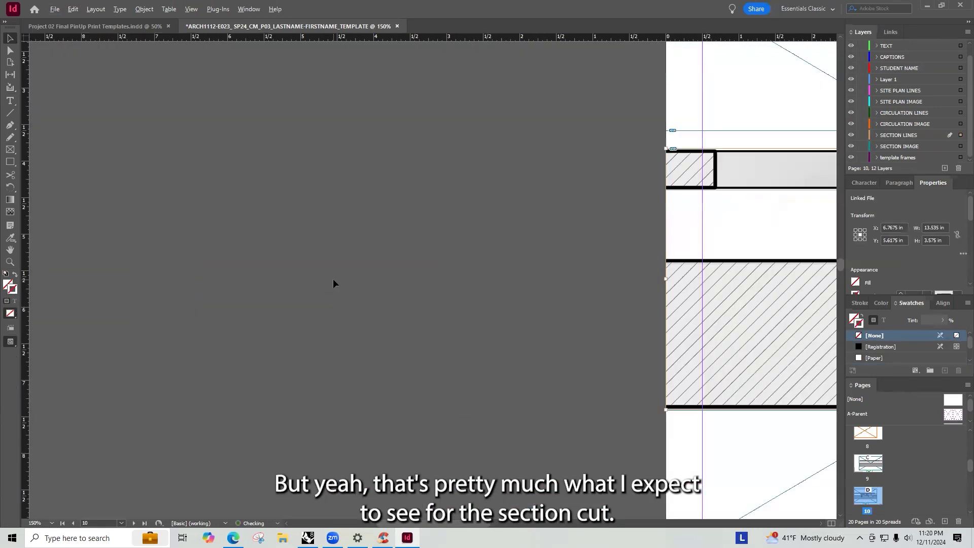
{"action": "scroll", "coordinate": [333, 278], "scroll_direction": "down", "scroll_amount": 2, "text": "alt"}
{"action": "scroll", "coordinate": [512, 279], "scroll_direction": "down", "scroll_amount": 4, "text": "alt"}
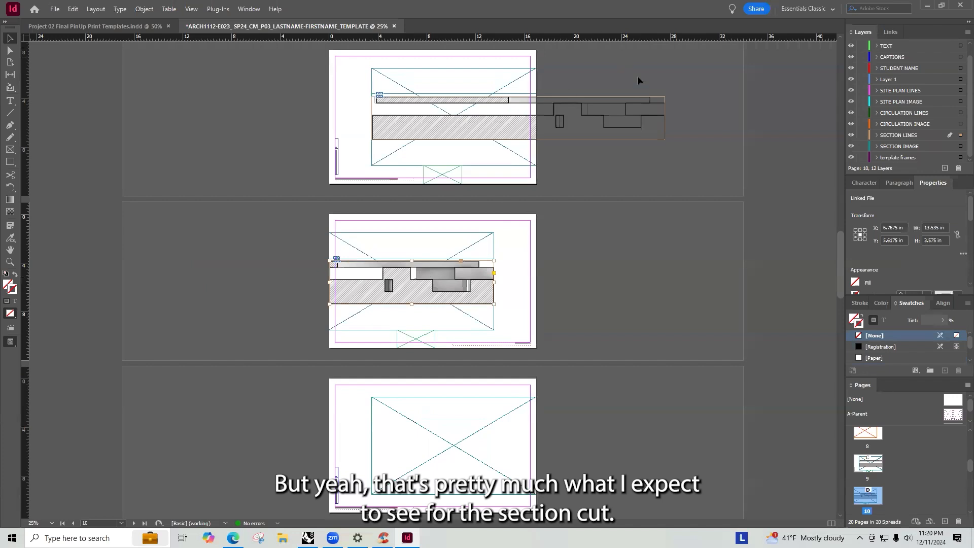
{"action": "left_click", "coordinate": [603, 130]}
{"action": "left_click_drag", "start_coordinate": [663, 118], "coordinate": [537, 117]}
{"action": "left_click", "coordinate": [585, 285]}
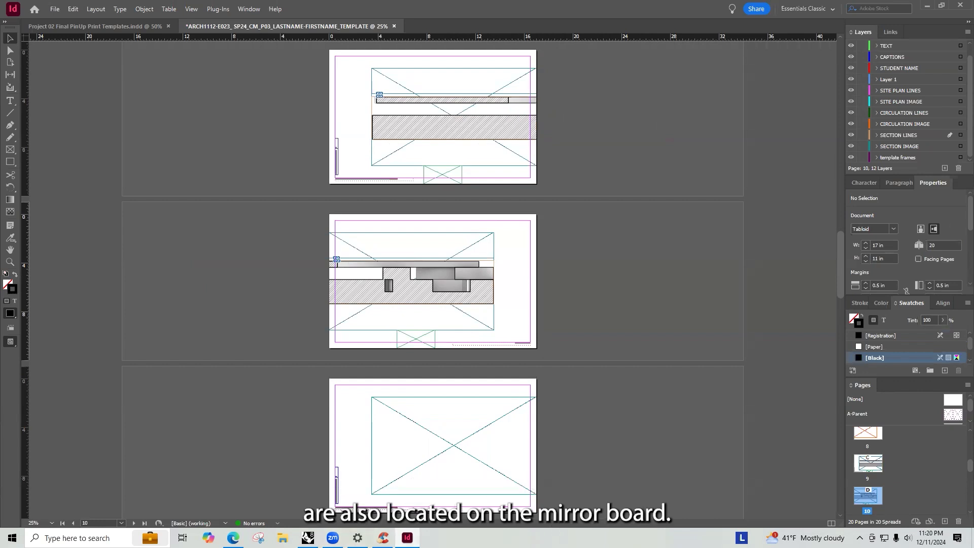
- Browse the Project 03 Student Uploads Miro board in the browser for the scale figures file
{"action": "left_click", "coordinate": [233, 538]}
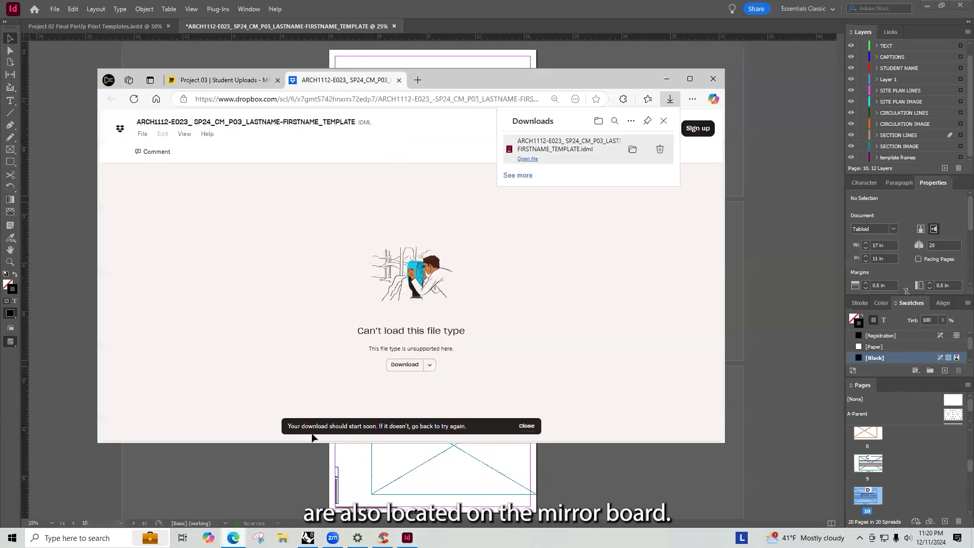
{"action": "left_click", "coordinate": [207, 83]}
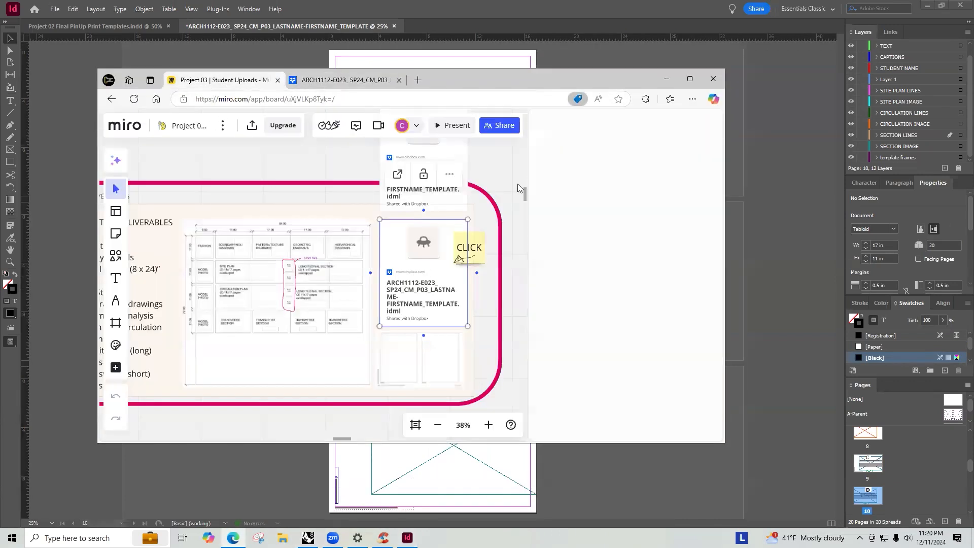
{"action": "left_click", "coordinate": [709, 123]}
{"action": "left_click", "coordinate": [579, 199]}
{"action": "scroll", "coordinate": [577, 208], "scroll_direction": "down", "scroll_amount": 3}
{"action": "scroll", "coordinate": [576, 217], "scroll_direction": "down", "scroll_amount": 5}
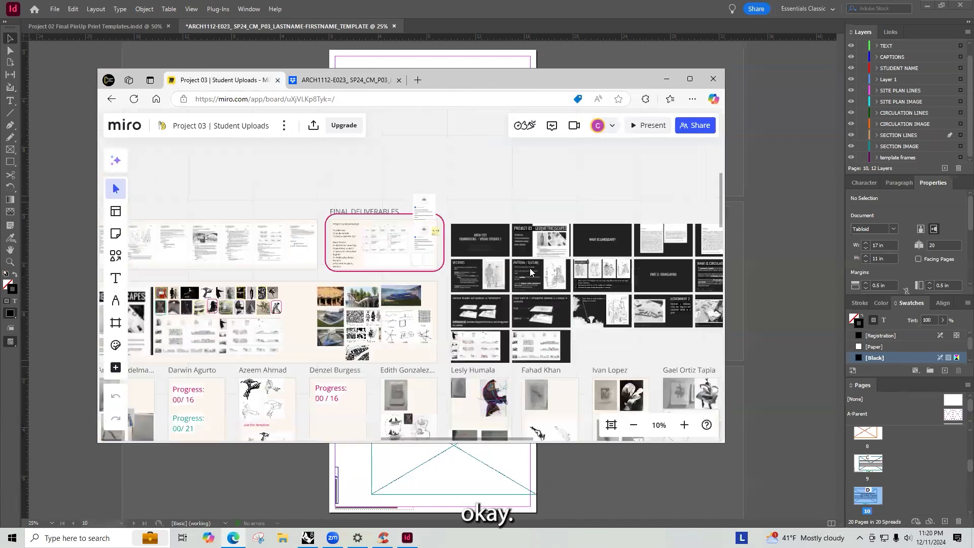
{"action": "right_click_drag", "start_coordinate": [516, 270], "coordinate": [390, 198]}
{"action": "scroll", "coordinate": [390, 198], "scroll_direction": "down", "scroll_amount": 2}
{"action": "scroll", "coordinate": [390, 198], "scroll_direction": "down", "scroll_amount": 3}
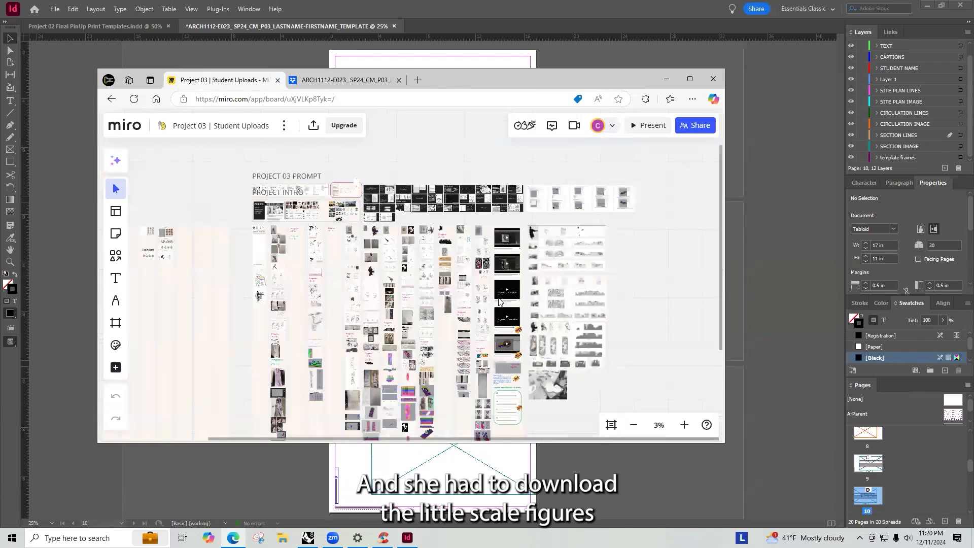
{"action": "right_click_drag", "start_coordinate": [527, 314], "coordinate": [515, 262]}
{"action": "scroll", "coordinate": [492, 343], "scroll_direction": "up", "scroll_amount": 3}
{"action": "scroll", "coordinate": [434, 304], "scroll_direction": "up", "scroll_amount": 2}
- Download and open the Scale Figures 1-8 Inch Scale file
{"action": "left_click", "coordinate": [435, 294]}
{"action": "left_click", "coordinate": [459, 312]}
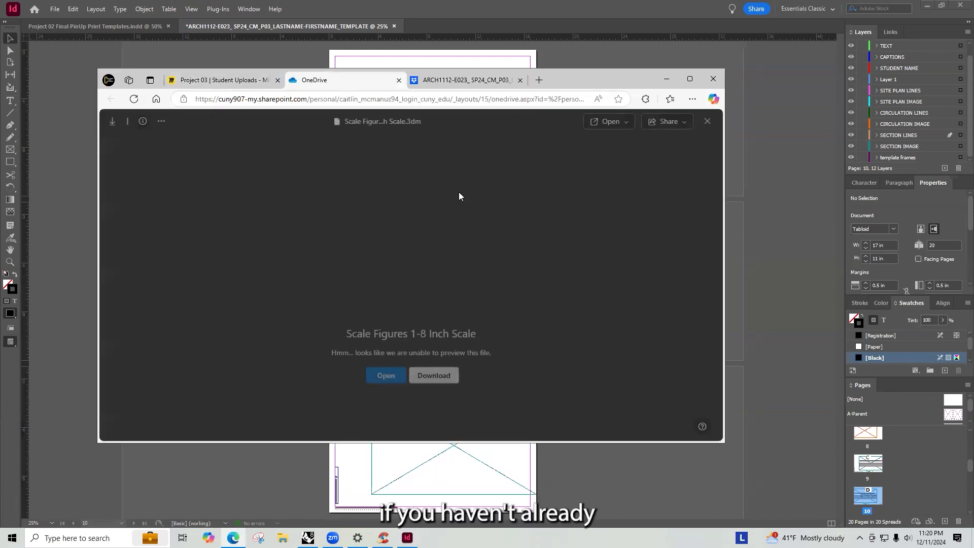
{"action": "left_click", "coordinate": [435, 377]}
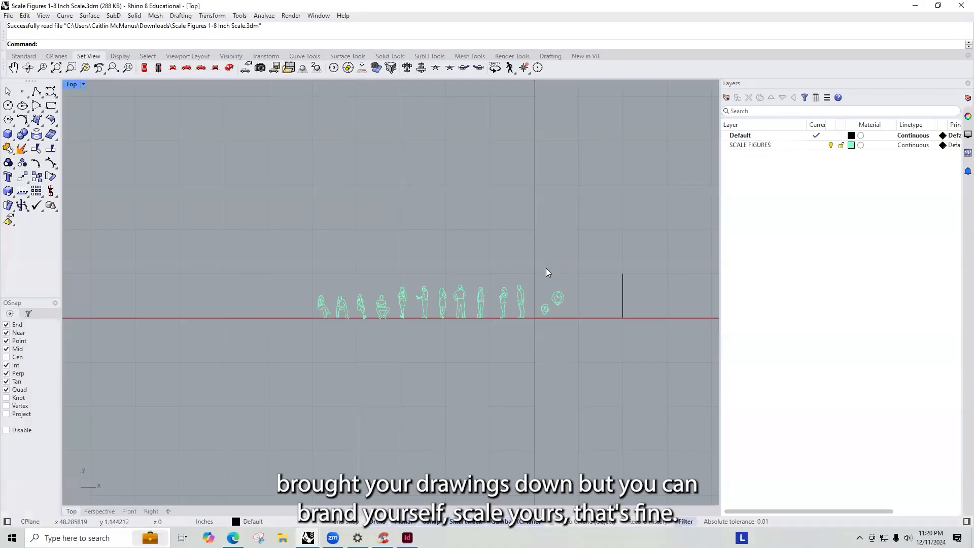
- Copy all the scale figures and paste them into the project 03 tutorial model
{"action": "left_click_drag", "start_coordinate": [533, 256], "coordinate": [293, 350]}
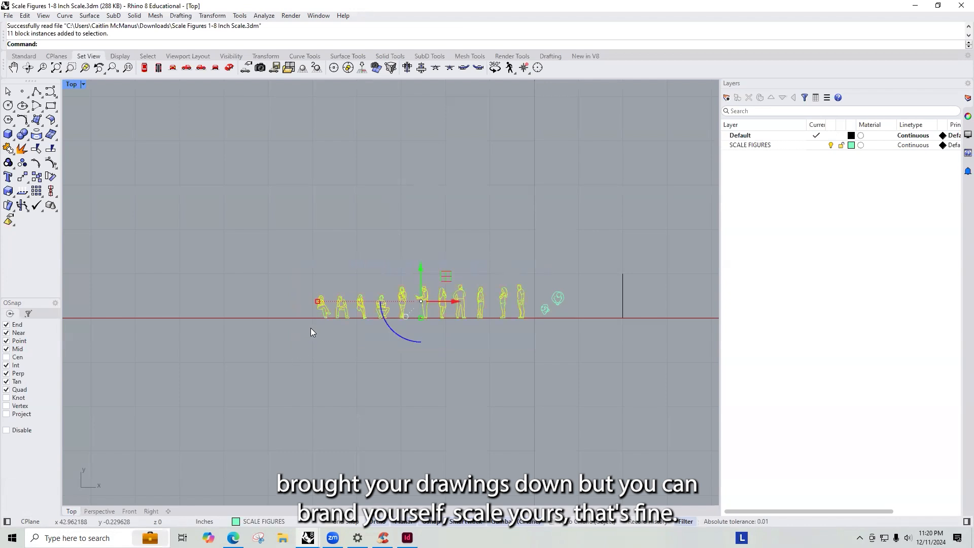
{"action": "key", "text": "ctrl+c"}
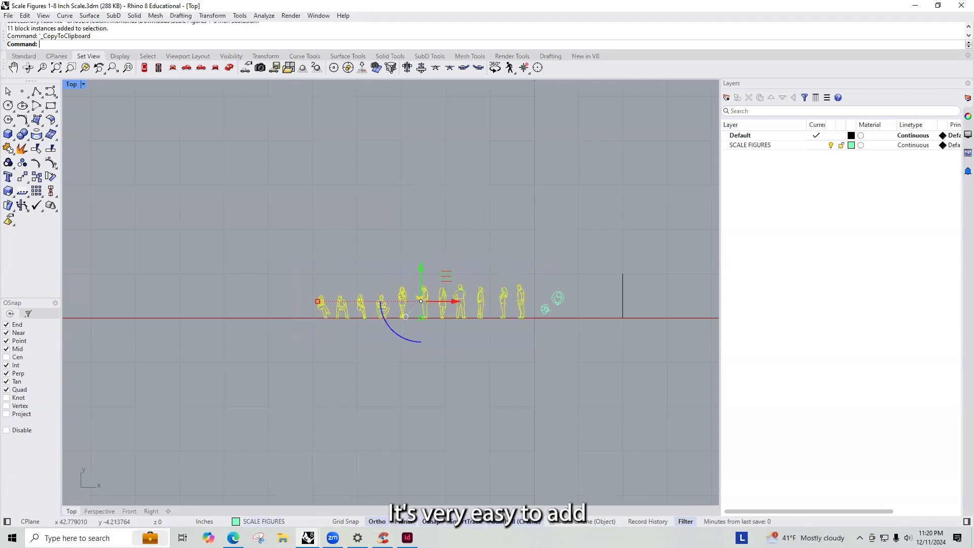
{"action": "mouse_move", "coordinate": [308, 537]}
{"action": "left_click", "coordinate": [249, 498]}
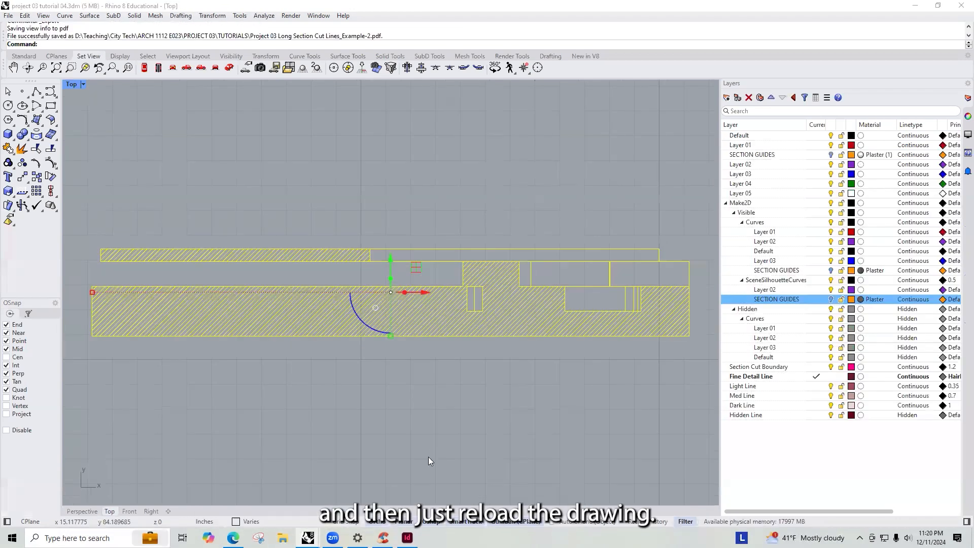
{"action": "key", "text": "ctrl+v"}
{"action": "scroll", "coordinate": [461, 266], "scroll_direction": "down", "scroll_amount": 1}
{"action": "scroll", "coordinate": [451, 311], "scroll_direction": "down", "scroll_amount": 5}
{"action": "left_click_drag", "start_coordinate": [496, 392], "coordinate": [478, 274]}
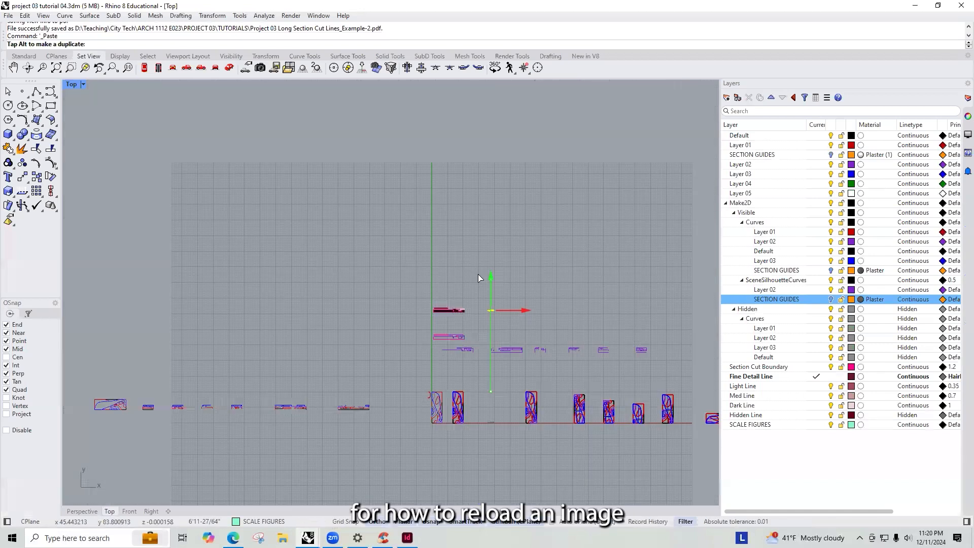
{"action": "scroll", "coordinate": [459, 303], "scroll_direction": "up", "scroll_amount": 2}
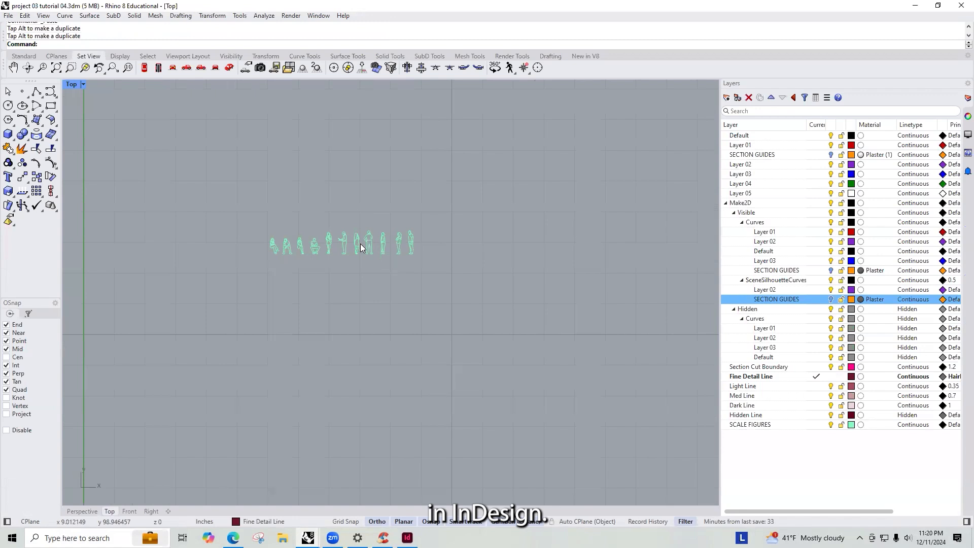
{"action": "scroll", "coordinate": [402, 236], "scroll_direction": "down", "scroll_amount": 2}
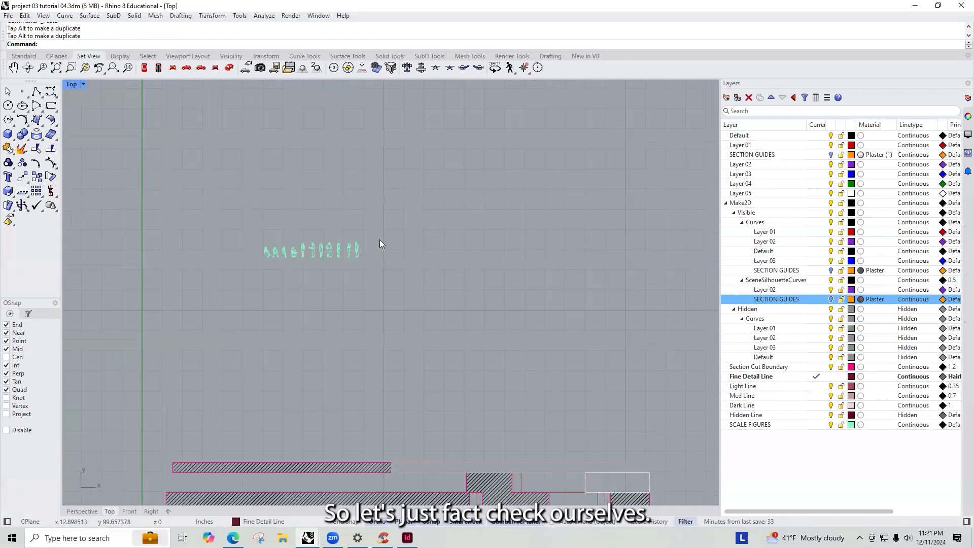
- Draw a reference polyline 0.75 inches tall beside the scale figures to check their height
{"action": "type", "text": "P"}
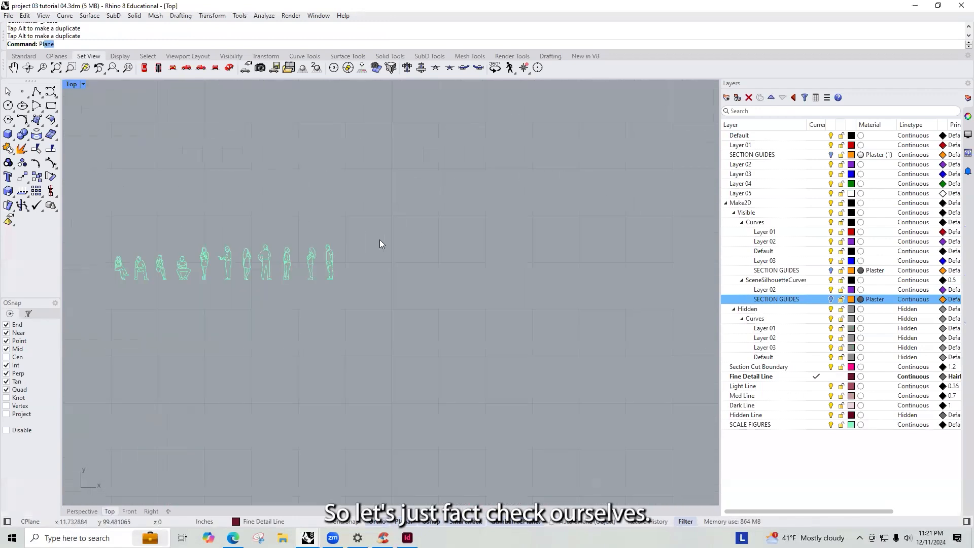
{"action": "type", "text": "line"}
{"action": "key", "text": "Return"}
{"action": "scroll", "coordinate": [270, 283], "scroll_direction": "up", "scroll_amount": 3}
{"action": "left_click", "coordinate": [269, 280]}
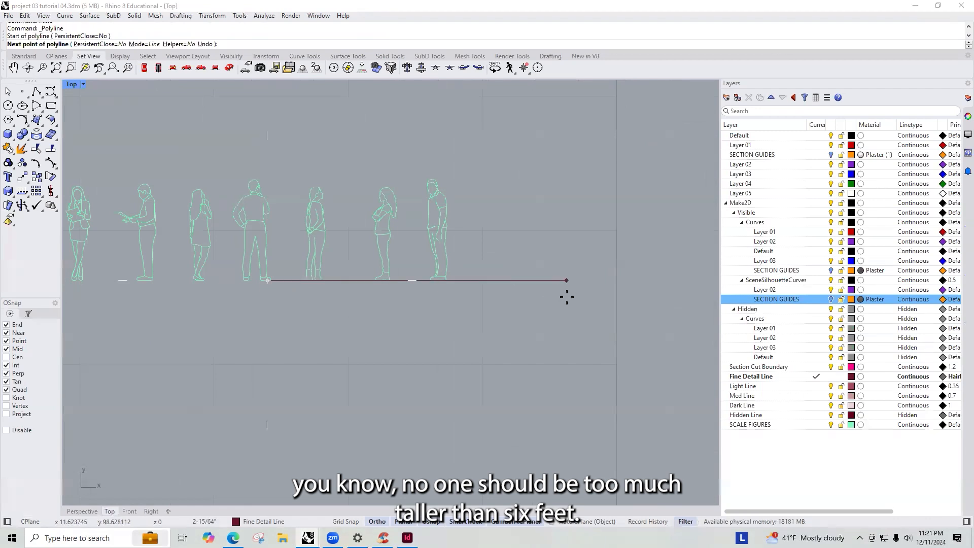
{"action": "left_click", "coordinate": [505, 305]}
{"action": "scroll", "coordinate": [496, 246], "scroll_direction": "down", "scroll_amount": 2}
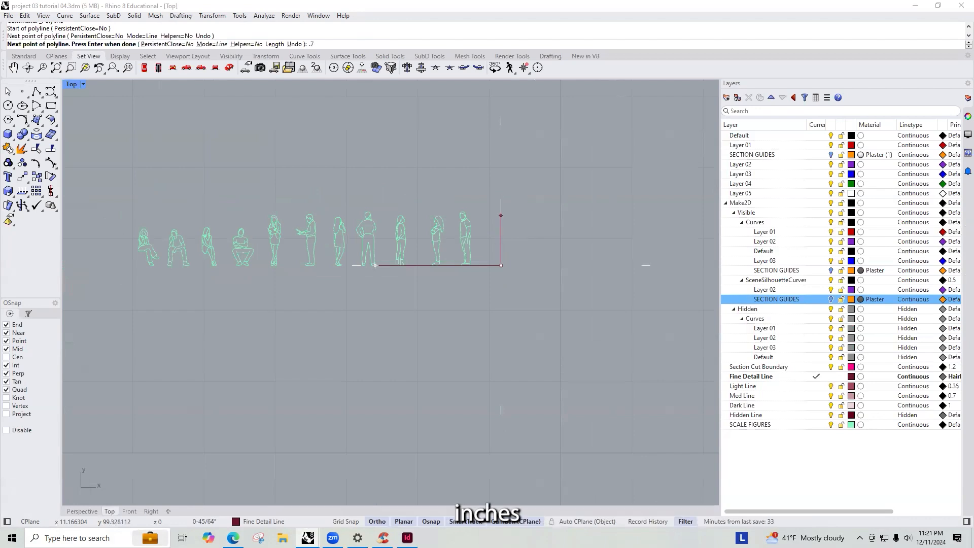
{"action": "key", "text": "Return"}
{"action": "left_click", "coordinate": [508, 198]}
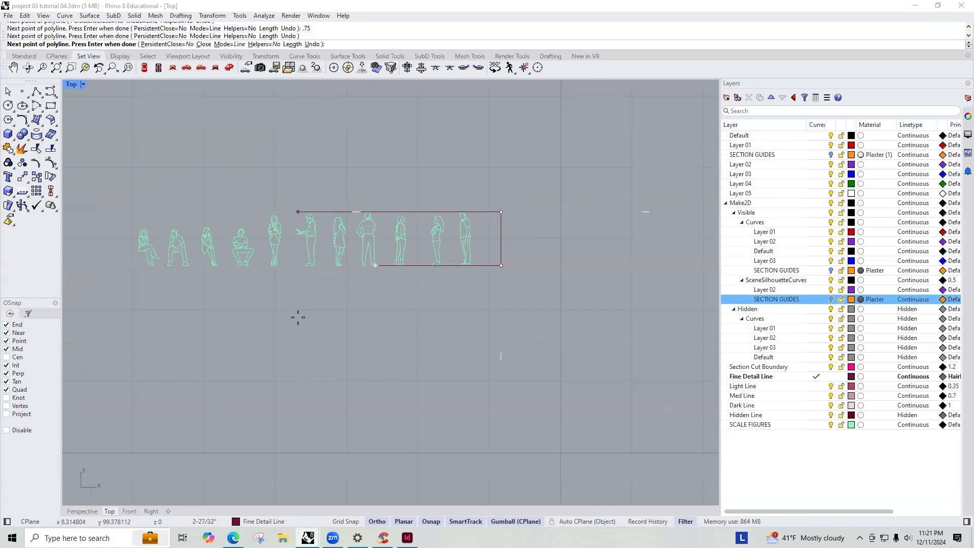
{"action": "left_click", "coordinate": [130, 315]}
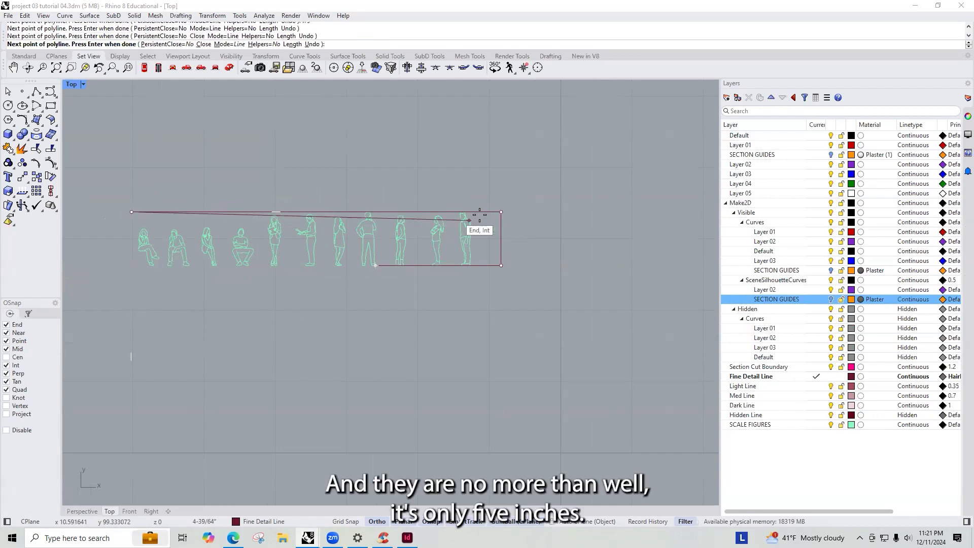
{"action": "key", "text": "Return"}
- Set the SCALE FIGURES layer's print width to Hairline
{"action": "scroll", "coordinate": [495, 229], "scroll_direction": "up", "scroll_amount": 2}
{"action": "scroll", "coordinate": [435, 231], "scroll_direction": "down", "scroll_amount": 2}
{"action": "scroll", "coordinate": [498, 226], "scroll_direction": "up", "scroll_amount": 5}
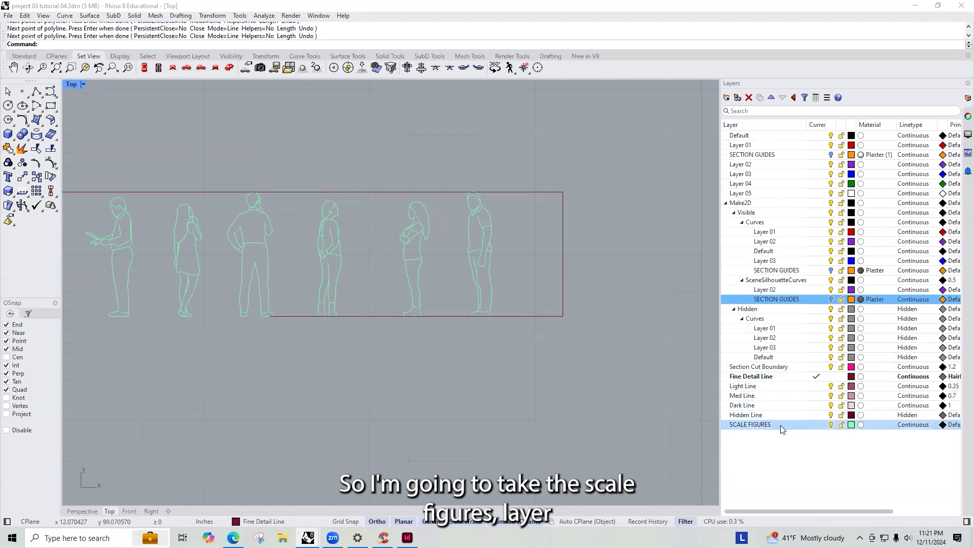
{"action": "left_click", "coordinate": [852, 425]}
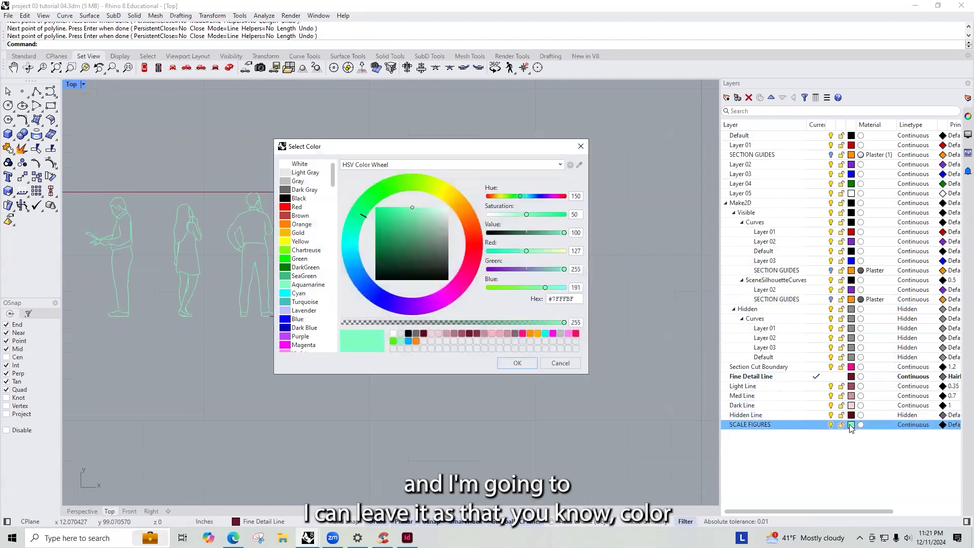
{"action": "left_click", "coordinate": [568, 364]}
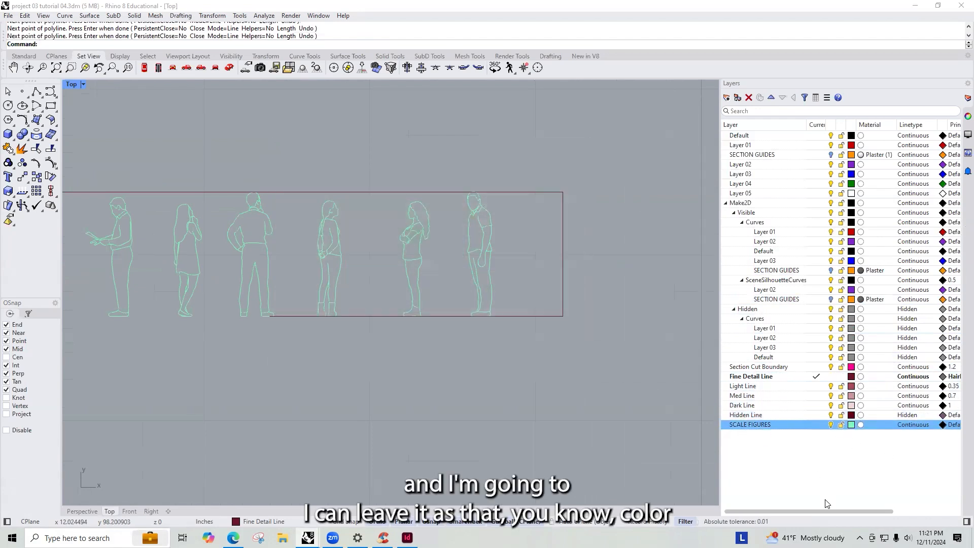
{"action": "left_click_drag", "start_coordinate": [830, 509], "coordinate": [823, 473]}
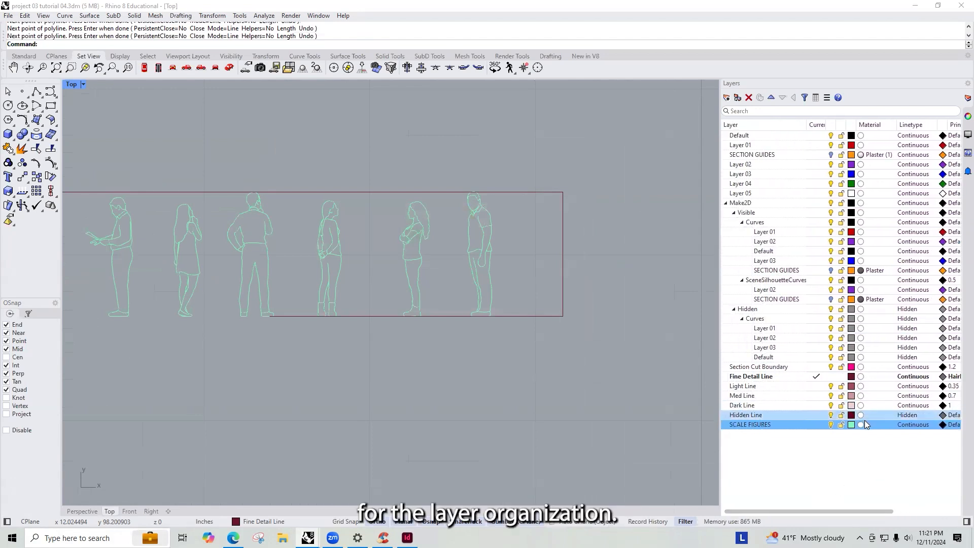
{"action": "left_click_drag", "start_coordinate": [854, 509], "coordinate": [884, 509]}
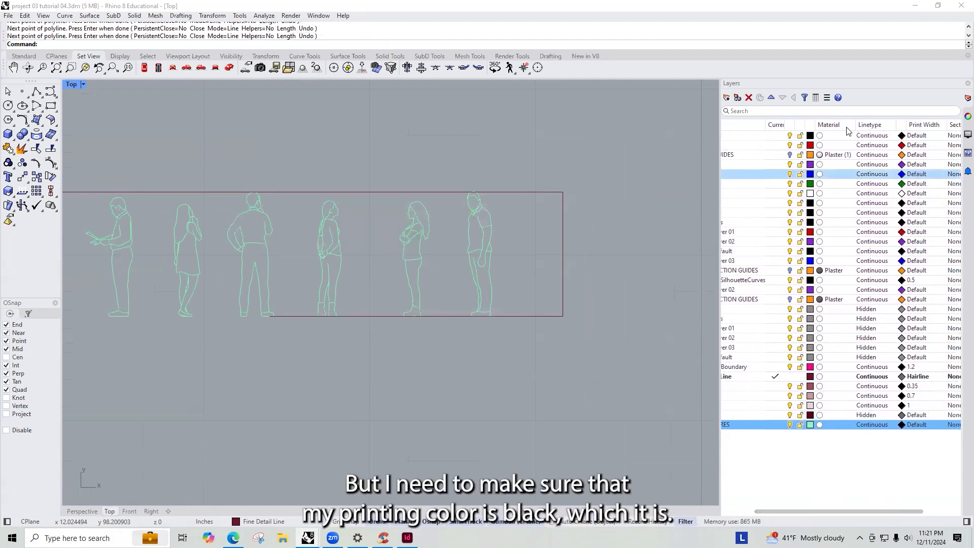
{"action": "left_click", "coordinate": [916, 426]}
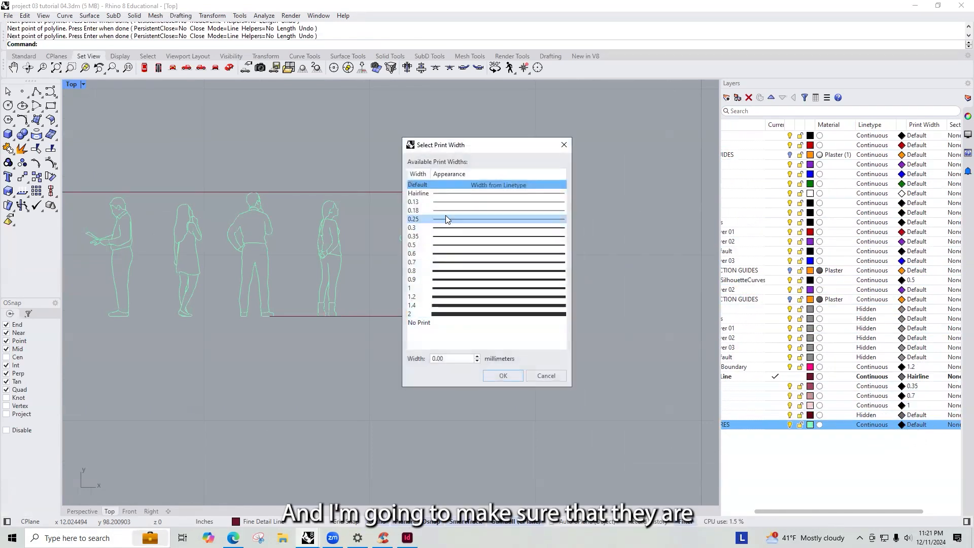
{"action": "left_click", "coordinate": [416, 193]}
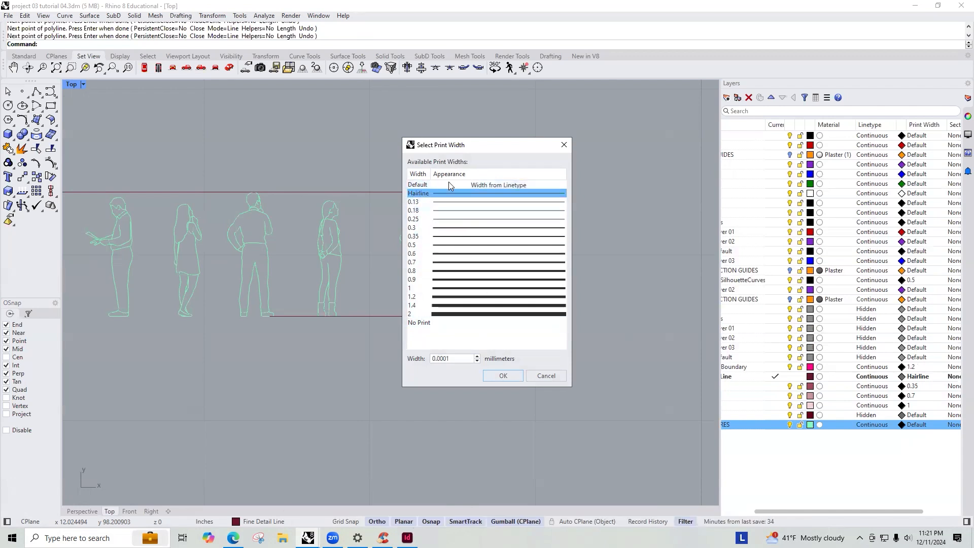
{"action": "left_click", "coordinate": [512, 379]}
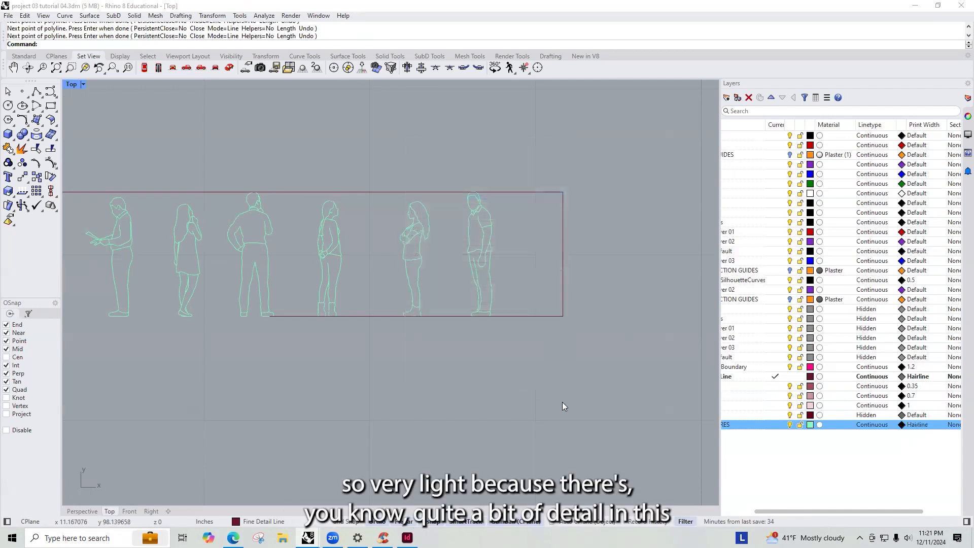
- Copy a standing scale figure from the figure set into a room of the section, placing its feet on the floor line
{"action": "right_click_drag", "start_coordinate": [327, 241], "coordinate": [471, 241]}
{"action": "scroll", "coordinate": [383, 238], "scroll_direction": "down", "scroll_amount": 2}
{"action": "right_click_drag", "start_coordinate": [405, 234], "coordinate": [449, 241]}
{"action": "scroll", "coordinate": [449, 241], "scroll_direction": "down", "scroll_amount": 3}
{"action": "scroll", "coordinate": [420, 249], "scroll_direction": "up", "scroll_amount": 3}
{"action": "scroll", "coordinate": [527, 233], "scroll_direction": "up", "scroll_amount": 2}
{"action": "left_click", "coordinate": [466, 236]}
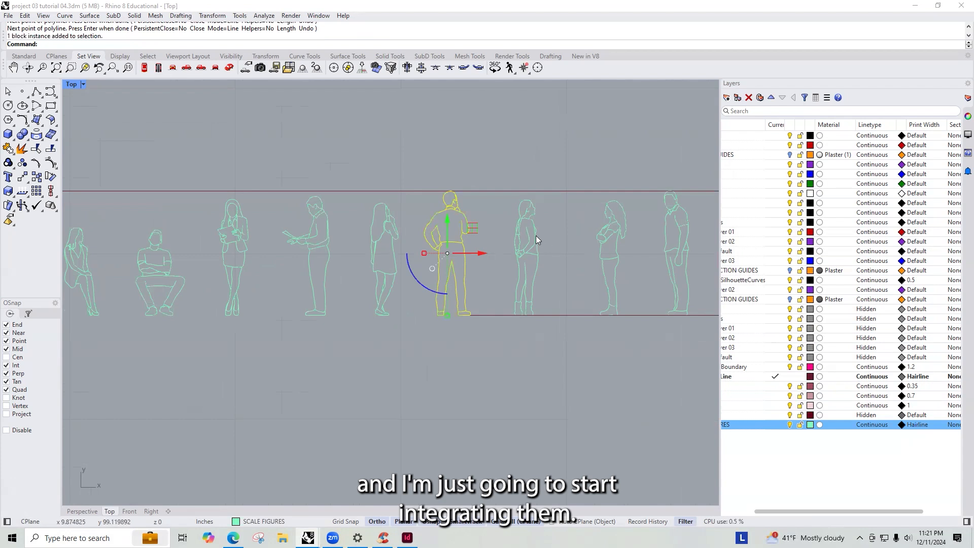
{"action": "scroll", "coordinate": [536, 236], "scroll_direction": "down", "scroll_amount": 8}
{"action": "type", "text": "copy"}
{"action": "key", "text": "Return"}
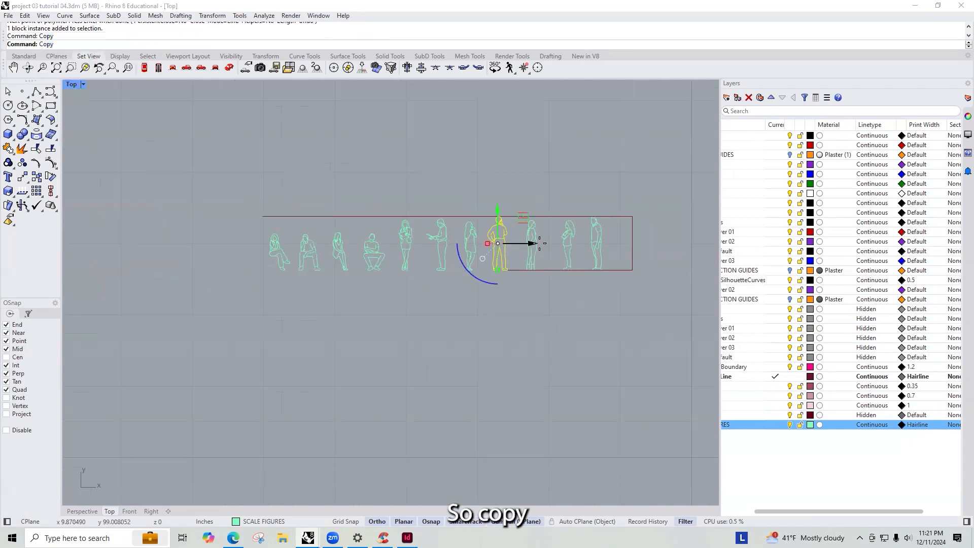
{"action": "scroll", "coordinate": [518, 274], "scroll_direction": "up", "scroll_amount": 5}
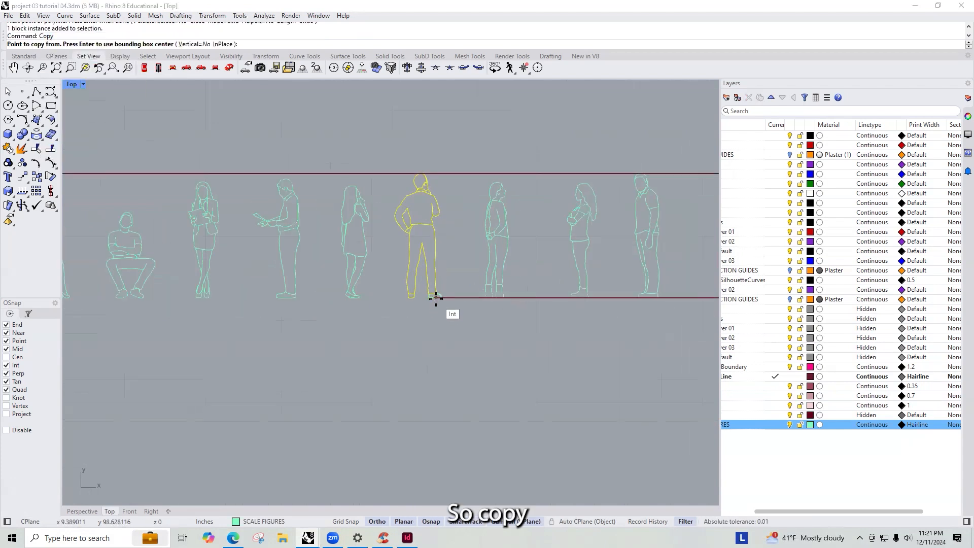
{"action": "left_click", "coordinate": [436, 297]}
{"action": "scroll", "coordinate": [477, 236], "scroll_direction": "down", "scroll_amount": 6}
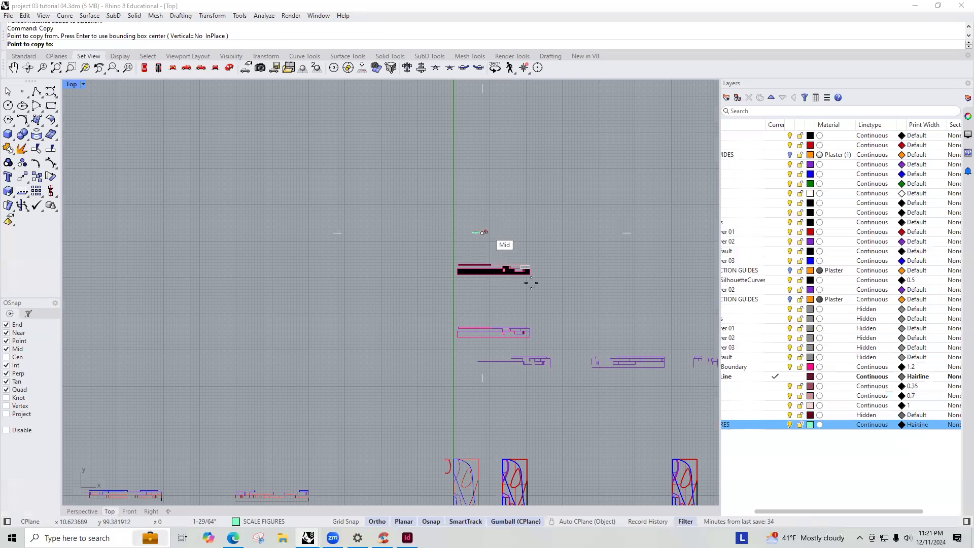
{"action": "scroll", "coordinate": [507, 294], "scroll_direction": "up", "scroll_amount": 8}
{"action": "scroll", "coordinate": [485, 305], "scroll_direction": "up", "scroll_amount": 2}
{"action": "left_click", "coordinate": [480, 319]}
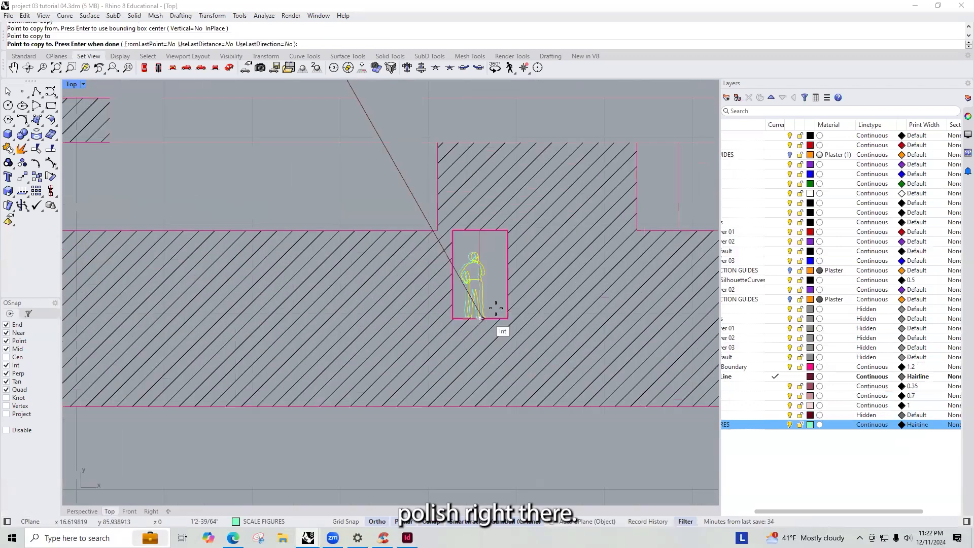
{"action": "key", "text": "Return"}
- Draw a simple polyline silhouette of a figure with head and shoulders beside the scale figures, matching their height
{"action": "scroll", "coordinate": [538, 307], "scroll_direction": "down", "scroll_amount": 4}
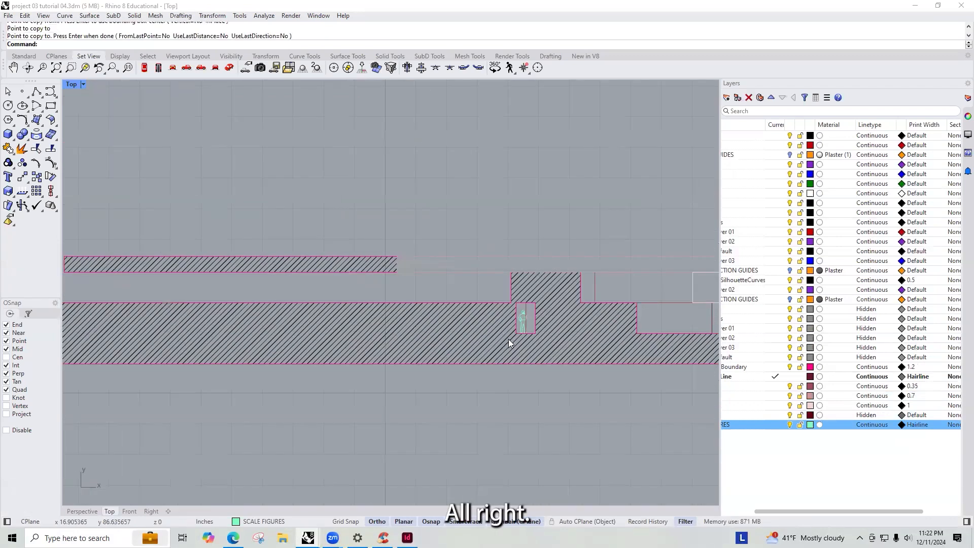
{"action": "scroll", "coordinate": [502, 339], "scroll_direction": "down", "scroll_amount": 1}
{"action": "scroll", "coordinate": [501, 341], "scroll_direction": "down", "scroll_amount": 2}
{"action": "scroll", "coordinate": [478, 348], "scroll_direction": "up", "scroll_amount": 2}
{"action": "scroll", "coordinate": [505, 351], "scroll_direction": "down", "scroll_amount": 6}
{"action": "scroll", "coordinate": [426, 242], "scroll_direction": "up", "scroll_amount": 4}
{"action": "scroll", "coordinate": [433, 251], "scroll_direction": "down", "scroll_amount": 3}
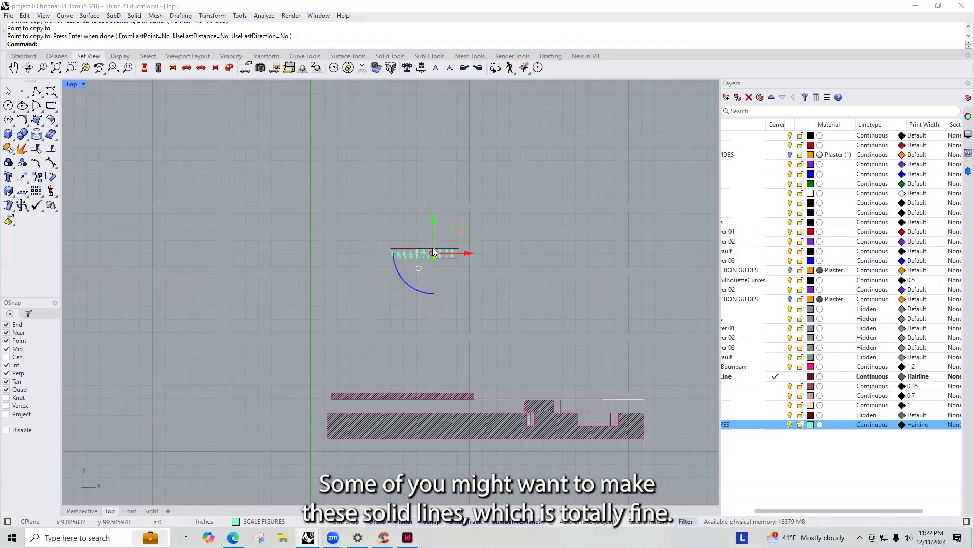
{"action": "scroll", "coordinate": [431, 247], "scroll_direction": "down", "scroll_amount": 4}
{"action": "scroll", "coordinate": [439, 279], "scroll_direction": "up", "scroll_amount": 8}
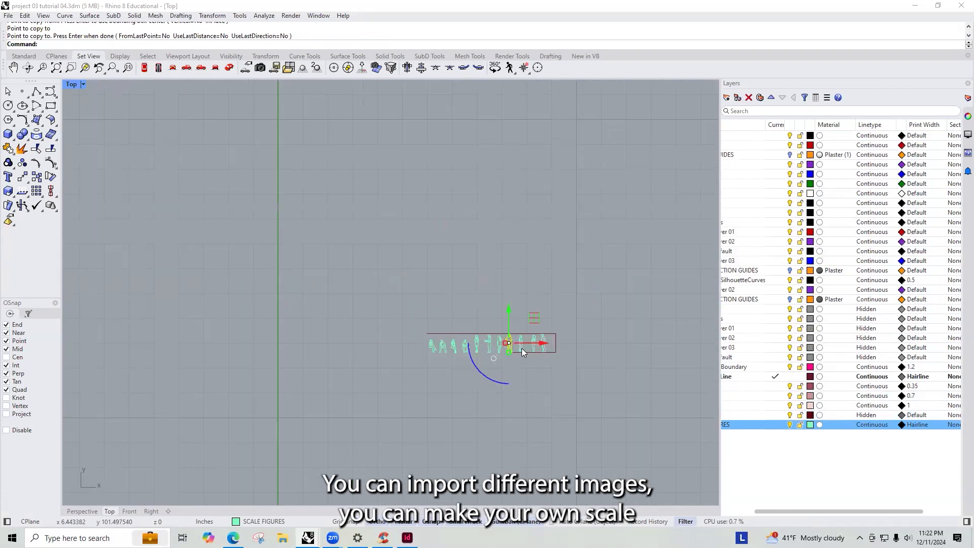
{"action": "scroll", "coordinate": [539, 336], "scroll_direction": "up", "scroll_amount": 14}
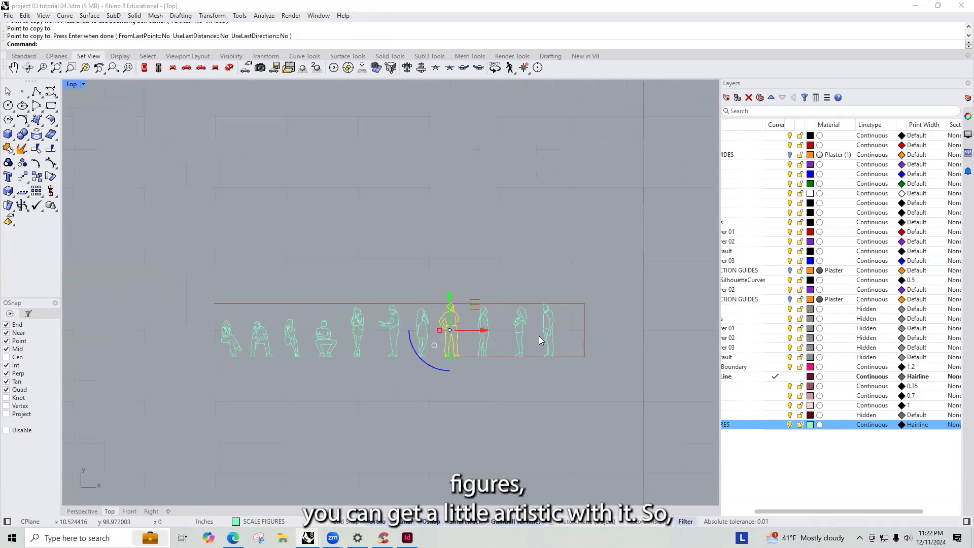
{"action": "key", "text": "Escape"}
{"action": "scroll", "coordinate": [537, 310], "scroll_direction": "down", "scroll_amount": 6}
{"action": "scroll", "coordinate": [526, 308], "scroll_direction": "down", "scroll_amount": 12}
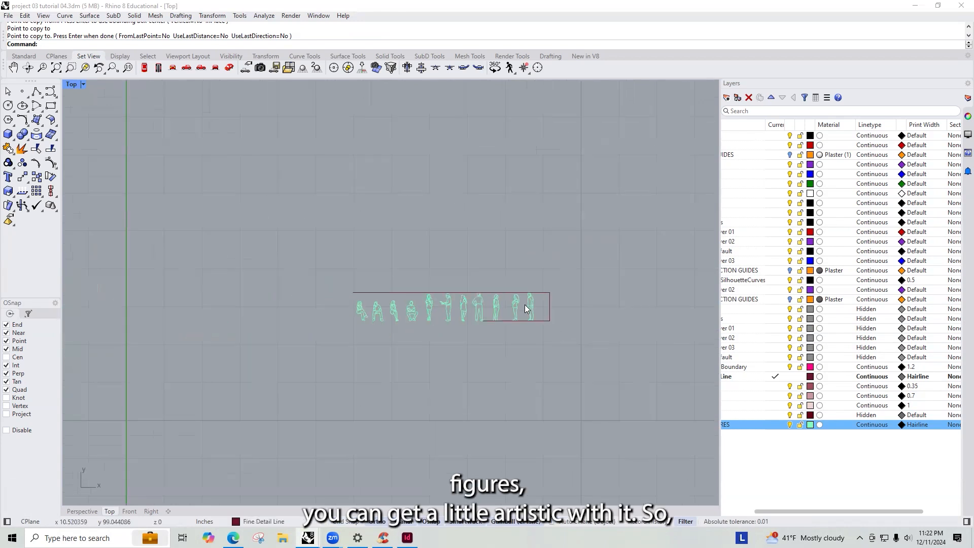
{"action": "type", "text": "ne"}
{"action": "key", "text": "Return"}
{"action": "scroll", "coordinate": [558, 308], "scroll_direction": "up", "scroll_amount": 10}
{"action": "left_click", "coordinate": [507, 349]}
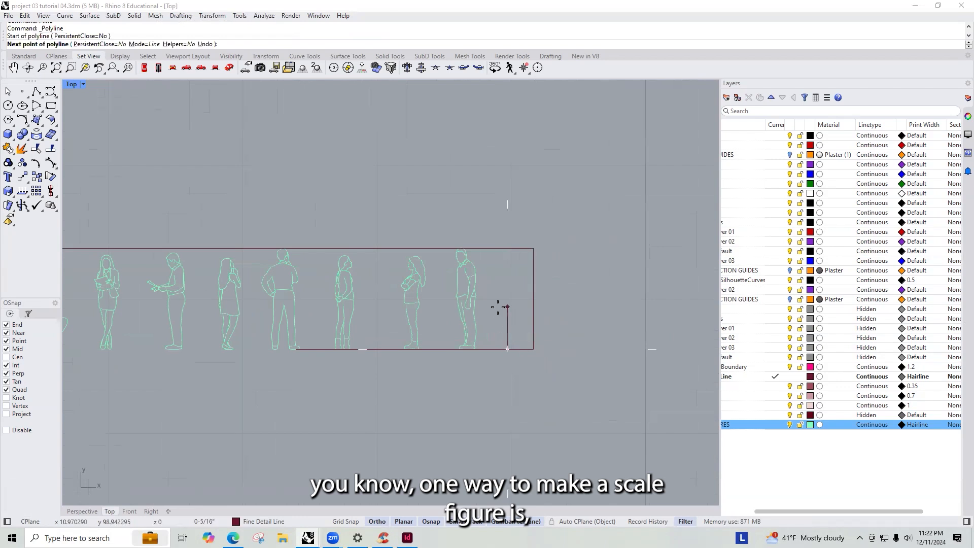
{"action": "key", "text": "F8"}
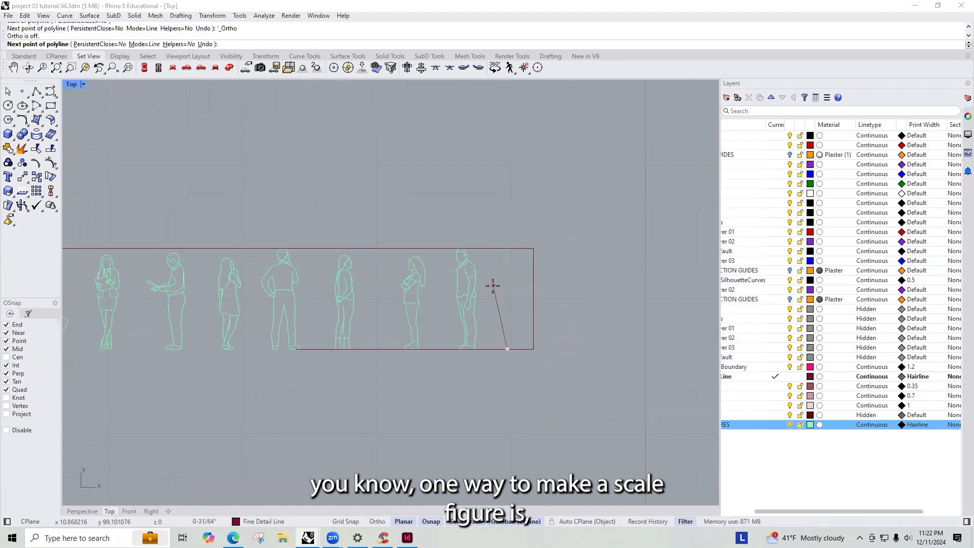
{"action": "left_click", "coordinate": [493, 285]}
{"action": "scroll", "coordinate": [499, 270], "scroll_direction": "up", "scroll_amount": 4}
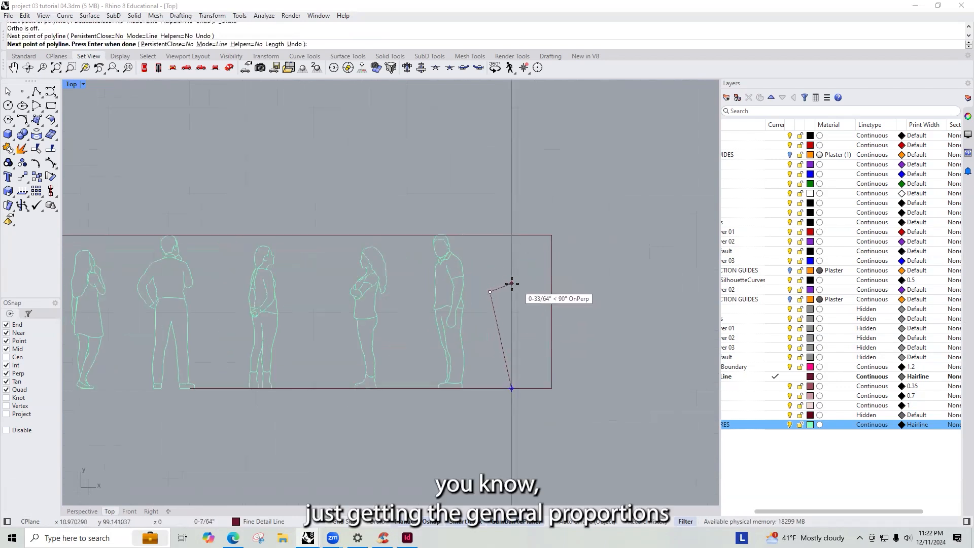
{"action": "left_click", "coordinate": [511, 284]}
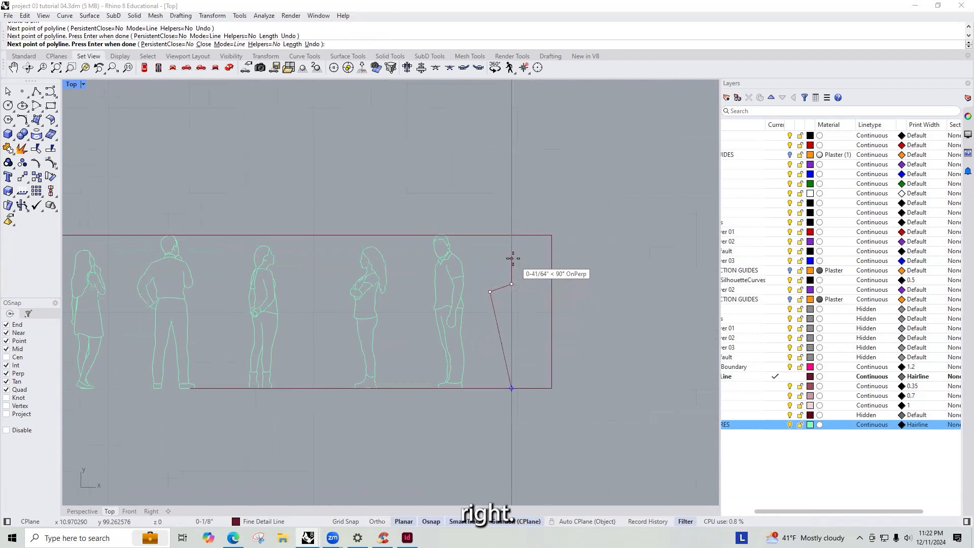
{"action": "key", "text": "ctrl+z"}
{"action": "key", "text": "ctrl+z"}
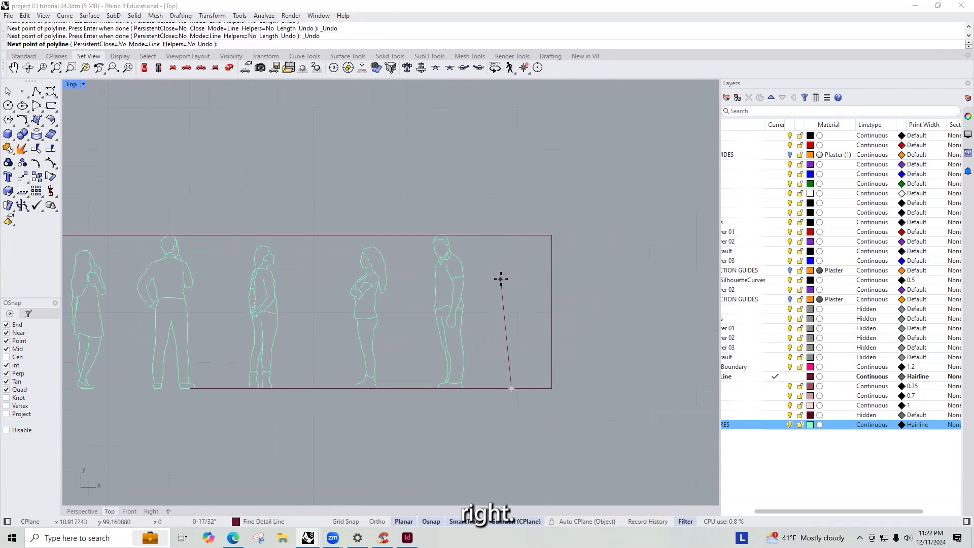
{"action": "left_click", "coordinate": [491, 274]}
{"action": "key", "text": "ctrl+z"}
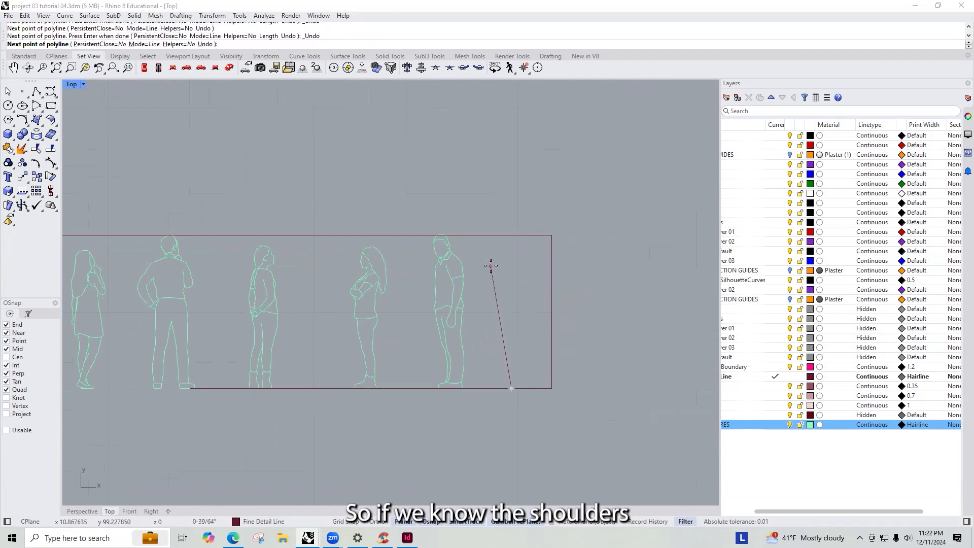
{"action": "left_click", "coordinate": [495, 260]}
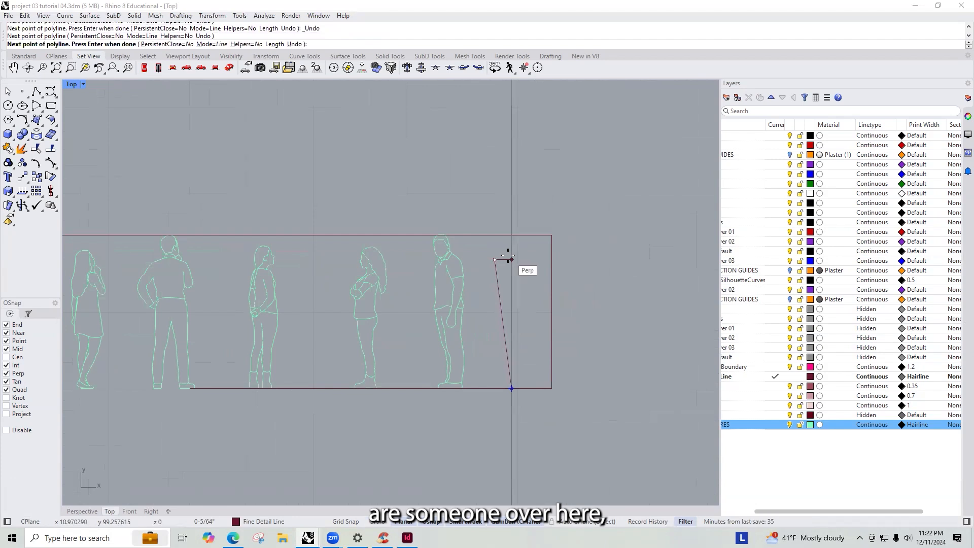
{"action": "scroll", "coordinate": [511, 253], "scroll_direction": "up", "scroll_amount": 5}
{"action": "left_click", "coordinate": [513, 256]}
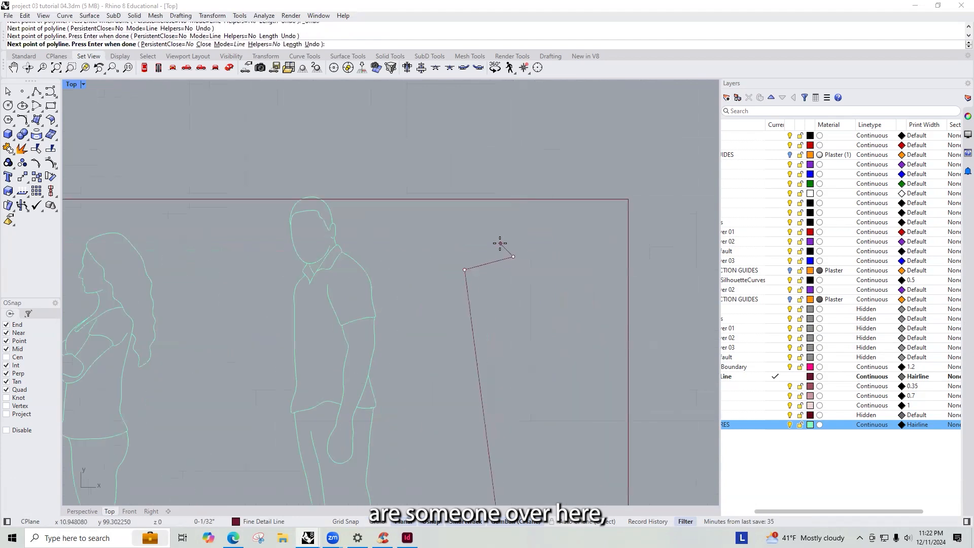
{"action": "left_click", "coordinate": [489, 242]}
{"action": "left_click", "coordinate": [497, 198]}
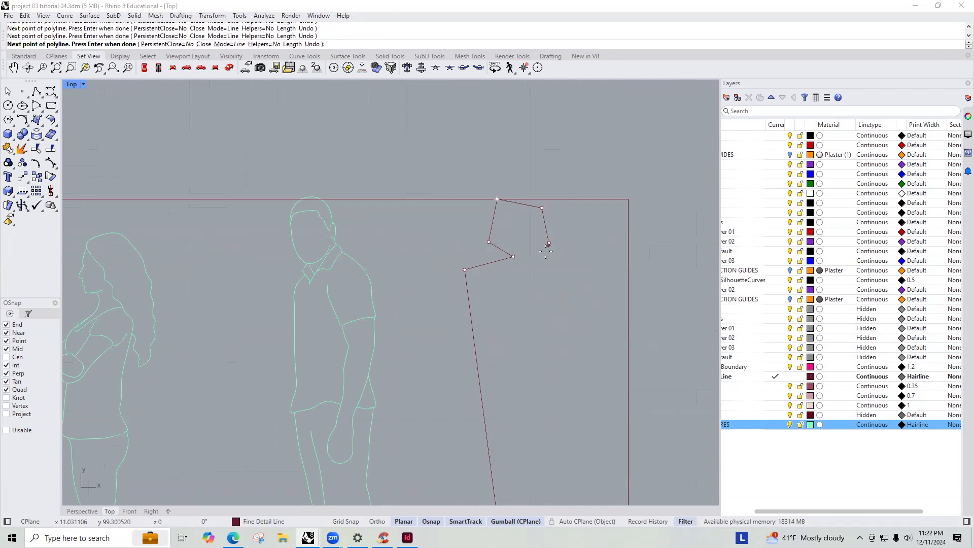
{"action": "left_click", "coordinate": [592, 279]}
{"action": "scroll", "coordinate": [594, 257], "scroll_direction": "down", "scroll_amount": 4}
{"action": "left_click", "coordinate": [571, 449]}
{"action": "key", "text": "Return"}
- Close the silhouette curve and fill it with a Solid hatch
{"action": "left_click", "coordinate": [580, 354]}
{"action": "type", "text": "Clos"}
{"action": "key", "text": "Return"}
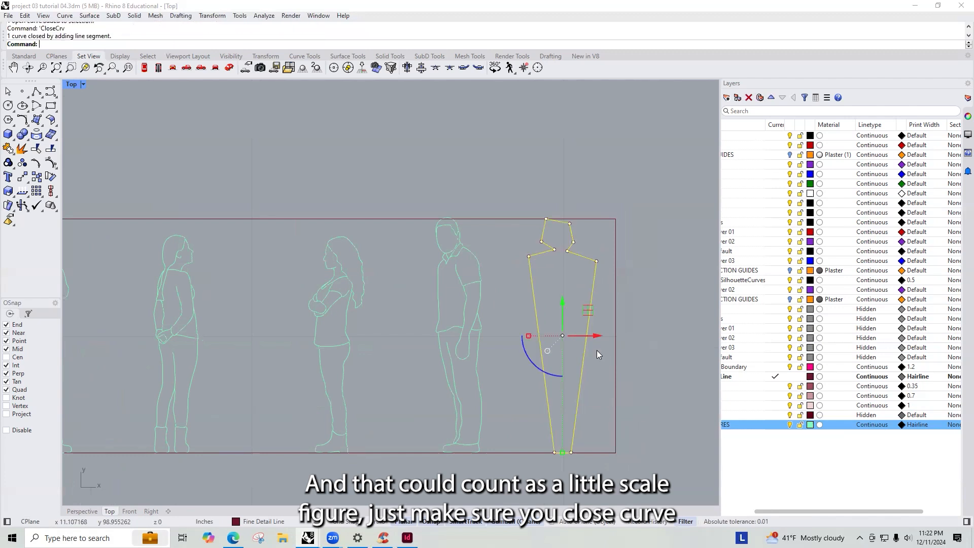
{"action": "type", "text": "Cap"}
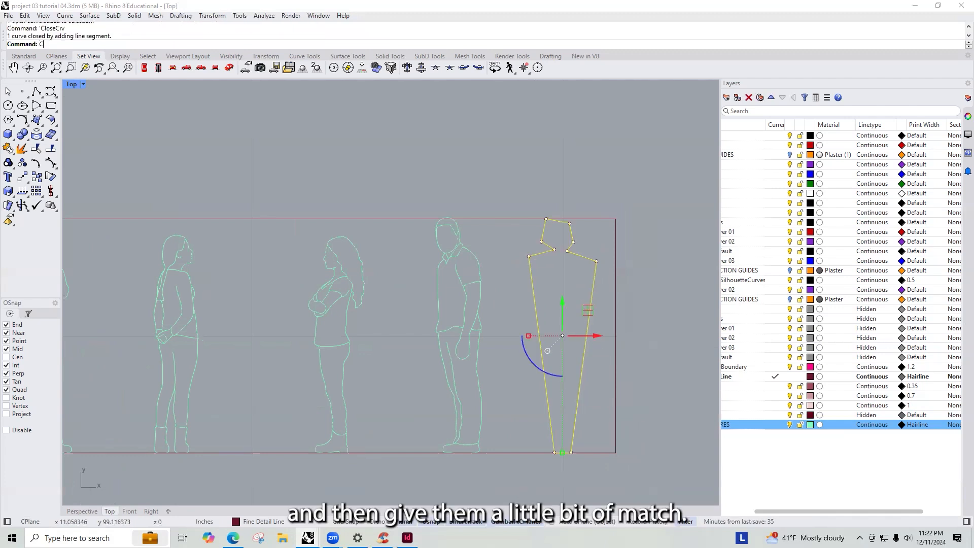
{"action": "key", "text": "Return"}
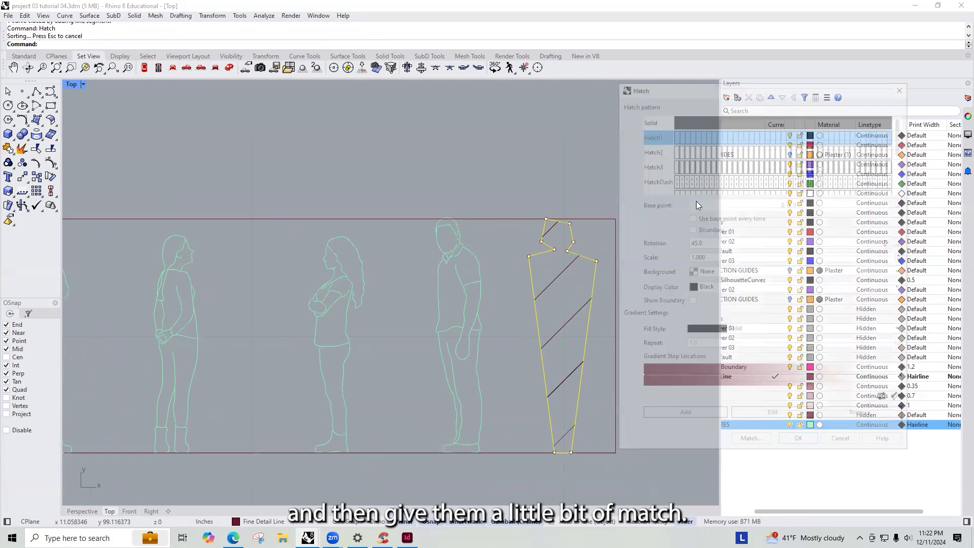
{"action": "left_click", "coordinate": [647, 120]}
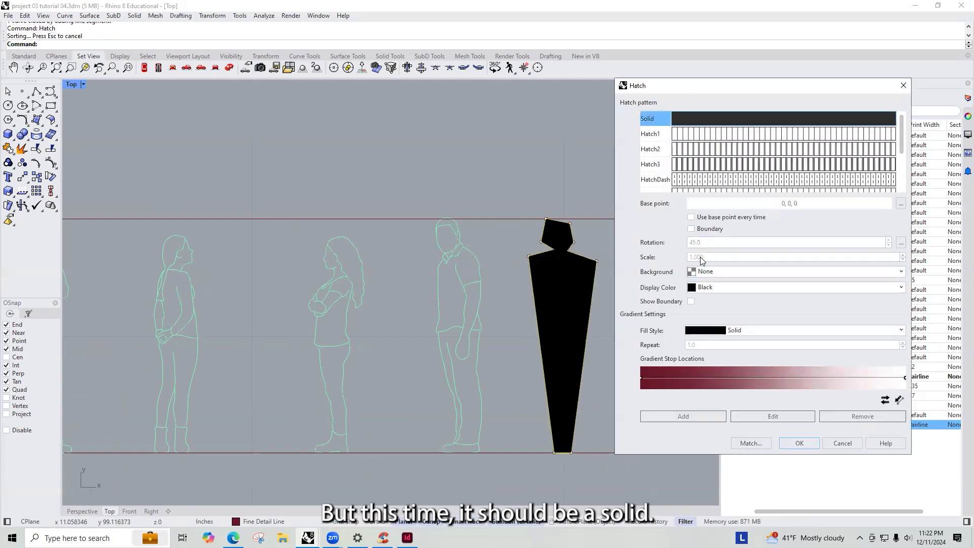
{"action": "left_click", "coordinate": [812, 442]}
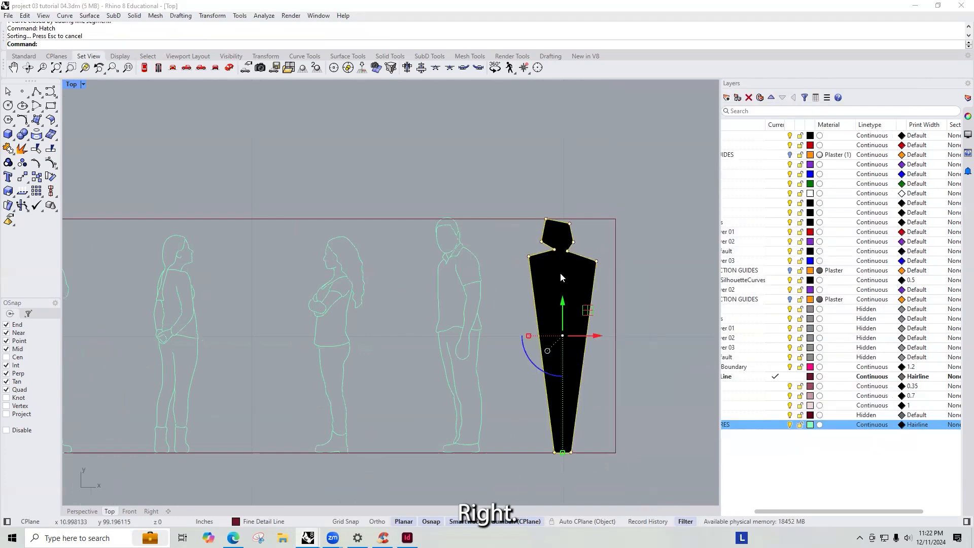
{"action": "left_click", "coordinate": [486, 389]}
- Copy two more standing scale figures into the section, placing them on the floor
{"action": "scroll", "coordinate": [518, 259], "scroll_direction": "down", "scroll_amount": 5}
{"action": "scroll", "coordinate": [562, 279], "scroll_direction": "up", "scroll_amount": 6}
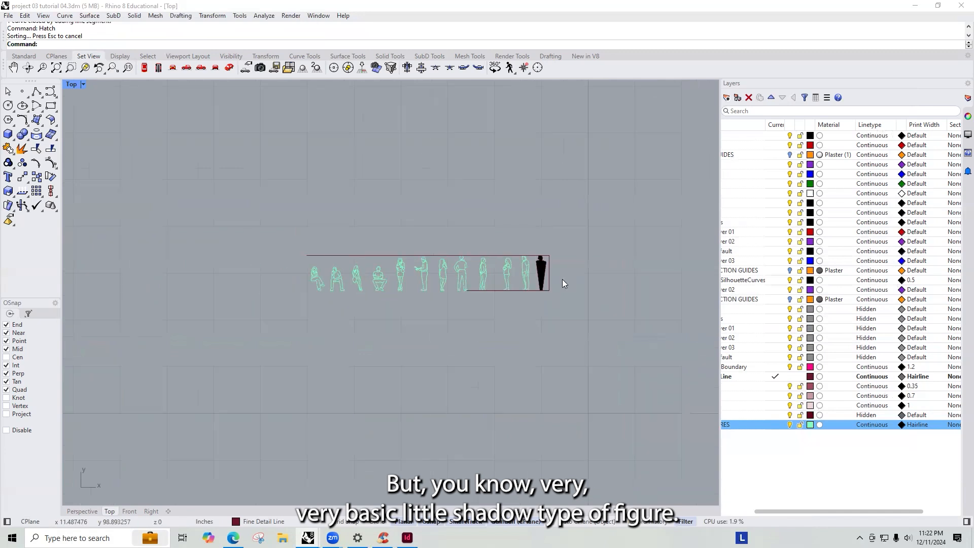
{"action": "scroll", "coordinate": [533, 230], "scroll_direction": "down", "scroll_amount": 8}
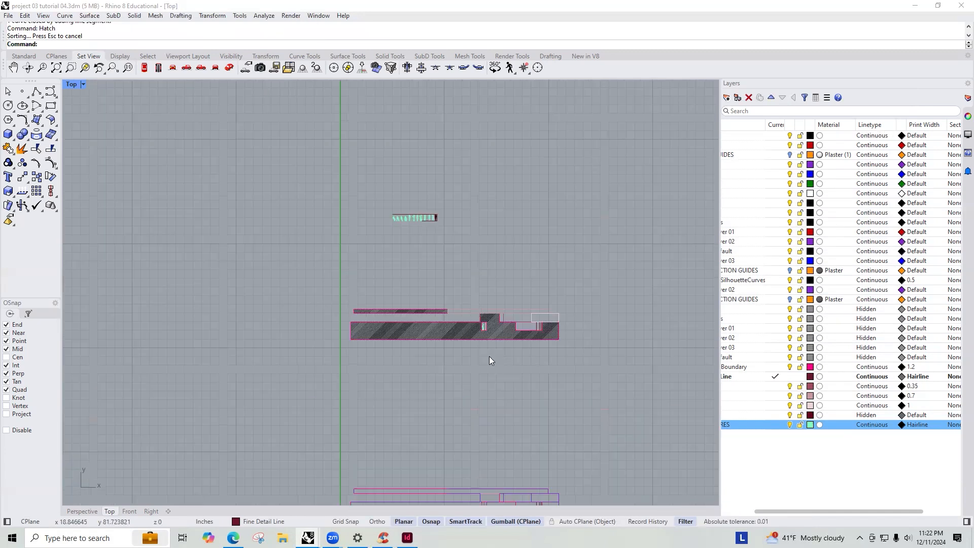
{"action": "scroll", "coordinate": [490, 359], "scroll_direction": "up", "scroll_amount": 8}
{"action": "scroll", "coordinate": [492, 362], "scroll_direction": "down", "scroll_amount": 6}
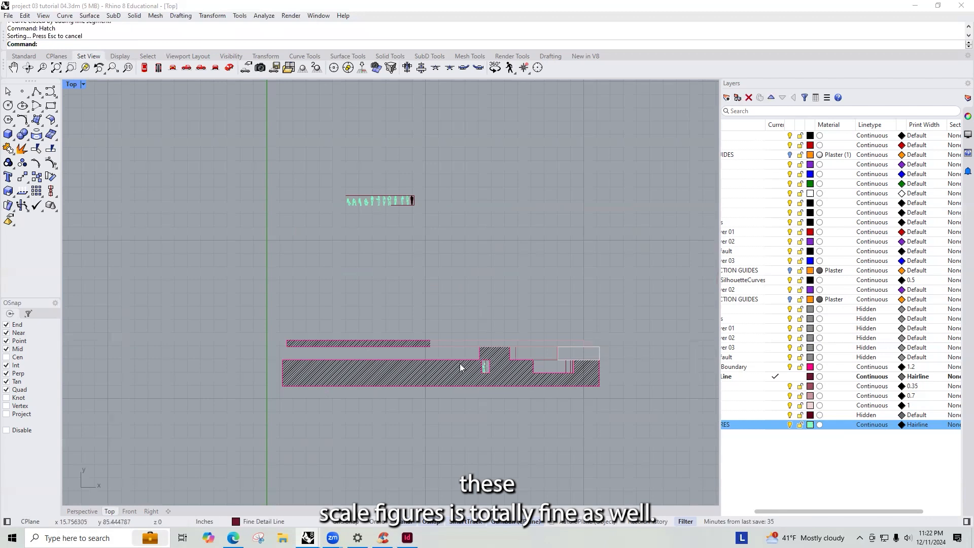
{"action": "scroll", "coordinate": [379, 192], "scroll_direction": "up", "scroll_amount": 8}
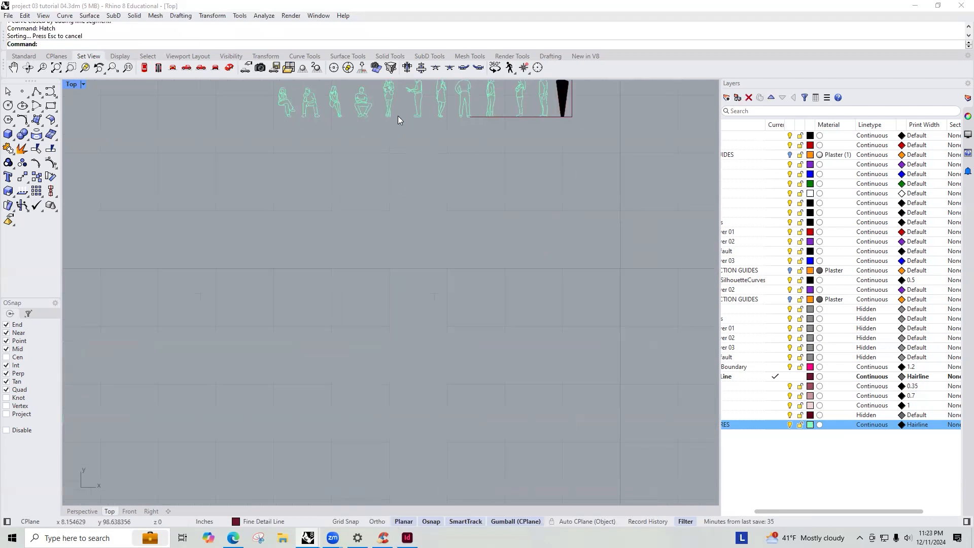
{"action": "left_click", "coordinate": [343, 202]}
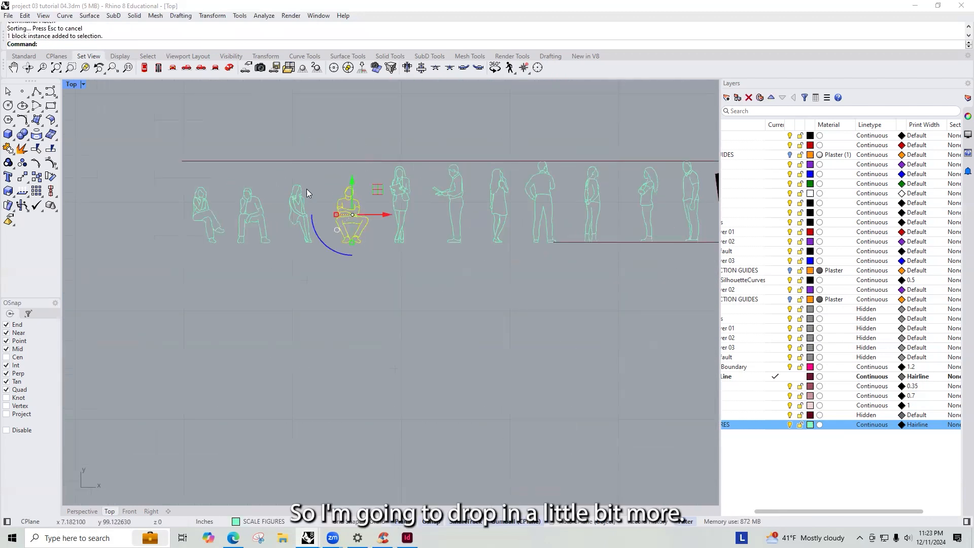
{"action": "left_click", "coordinate": [500, 202]}
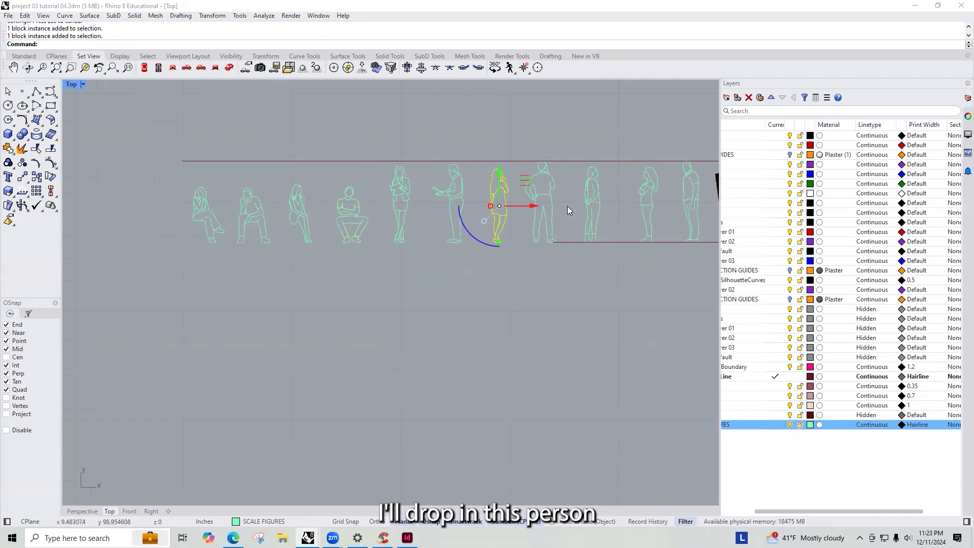
{"action": "type", "text": "copy"}
{"action": "key", "text": "Return"}
{"action": "scroll", "coordinate": [479, 214], "scroll_direction": "up", "scroll_amount": 6}
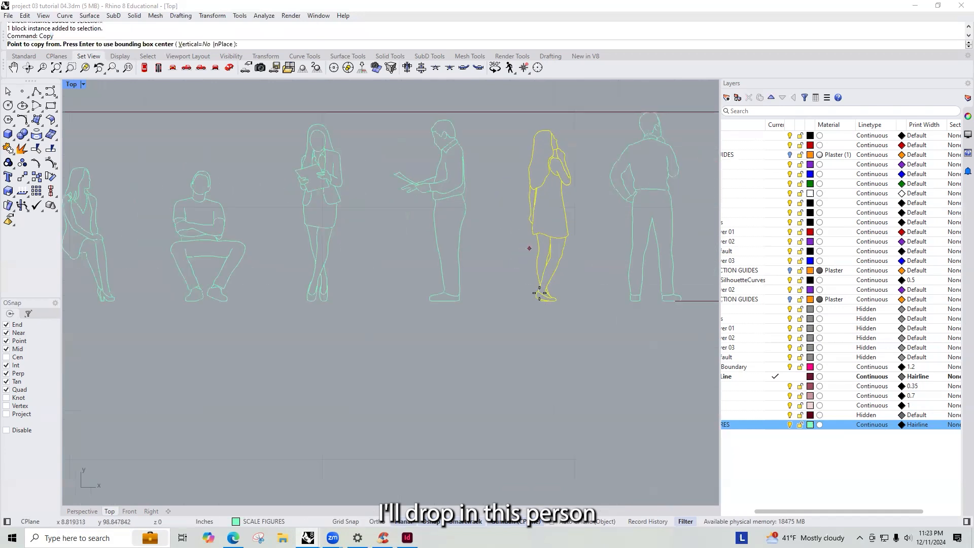
{"action": "left_click", "coordinate": [569, 328]}
{"action": "scroll", "coordinate": [337, 186], "scroll_direction": "down", "scroll_amount": 10}
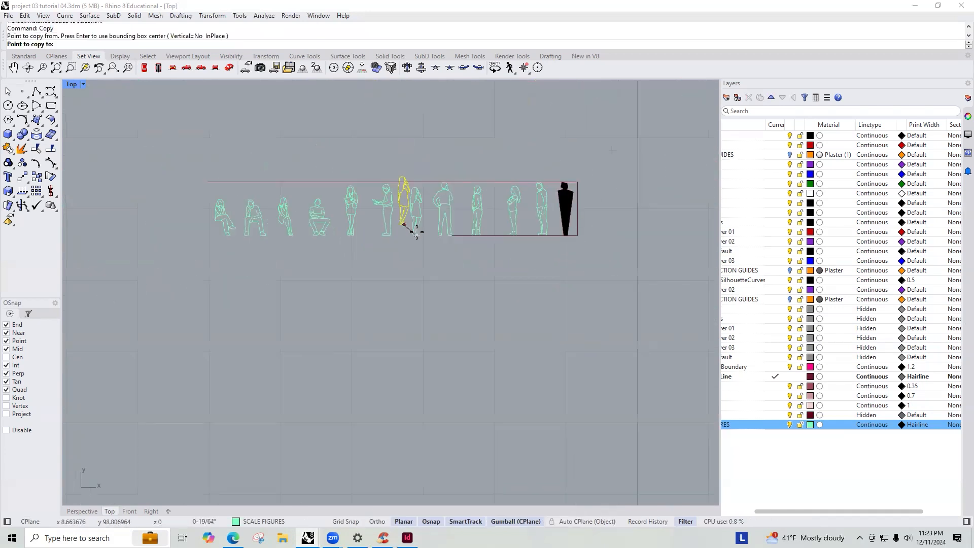
{"action": "scroll", "coordinate": [480, 232], "scroll_direction": "down", "scroll_amount": 5}
{"action": "scroll", "coordinate": [561, 203], "scroll_direction": "up", "scroll_amount": 4}
{"action": "scroll", "coordinate": [550, 421], "scroll_direction": "up", "scroll_amount": 8}
{"action": "left_click", "coordinate": [544, 409]}
{"action": "key", "text": "Return"}
- Copy another standing scale figure from the figure set onto the floor line of a room in the section
{"action": "scroll", "coordinate": [593, 360], "scroll_direction": "down", "scroll_amount": 5}
{"action": "scroll", "coordinate": [463, 293], "scroll_direction": "down", "scroll_amount": 5}
{"action": "right_click_drag", "start_coordinate": [403, 231], "coordinate": [423, 268]}
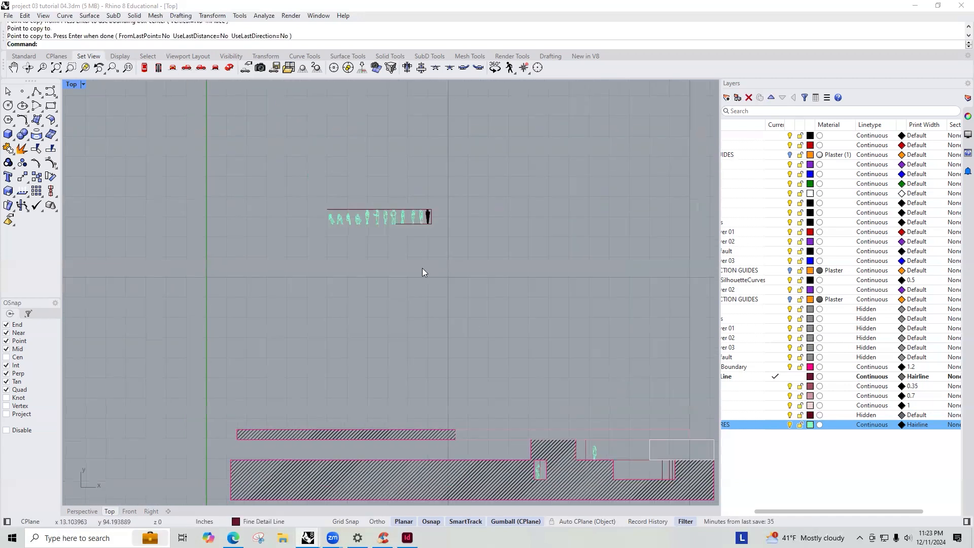
{"action": "scroll", "coordinate": [332, 217], "scroll_direction": "up", "scroll_amount": 5}
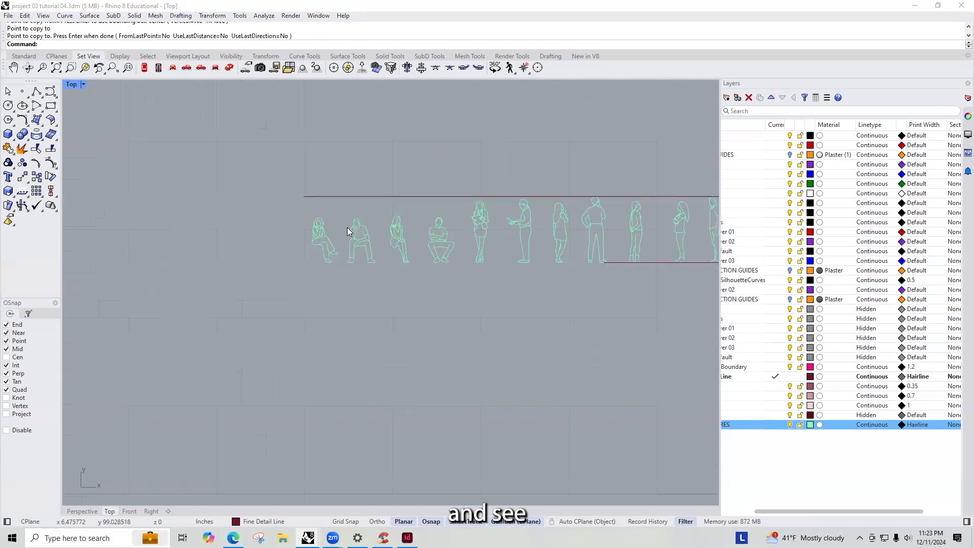
{"action": "scroll", "coordinate": [472, 230], "scroll_direction": "down", "scroll_amount": 4}
{"action": "right_click_drag", "start_coordinate": [522, 250], "coordinate": [398, 252]}
{"action": "scroll", "coordinate": [459, 224], "scroll_direction": "up", "scroll_amount": 2}
{"action": "scroll", "coordinate": [503, 226], "scroll_direction": "up", "scroll_amount": 4}
{"action": "left_click", "coordinate": [491, 228]}
{"action": "right_click", "coordinate": [506, 292]}
{"action": "scroll", "coordinate": [468, 280], "scroll_direction": "up", "scroll_amount": 14}
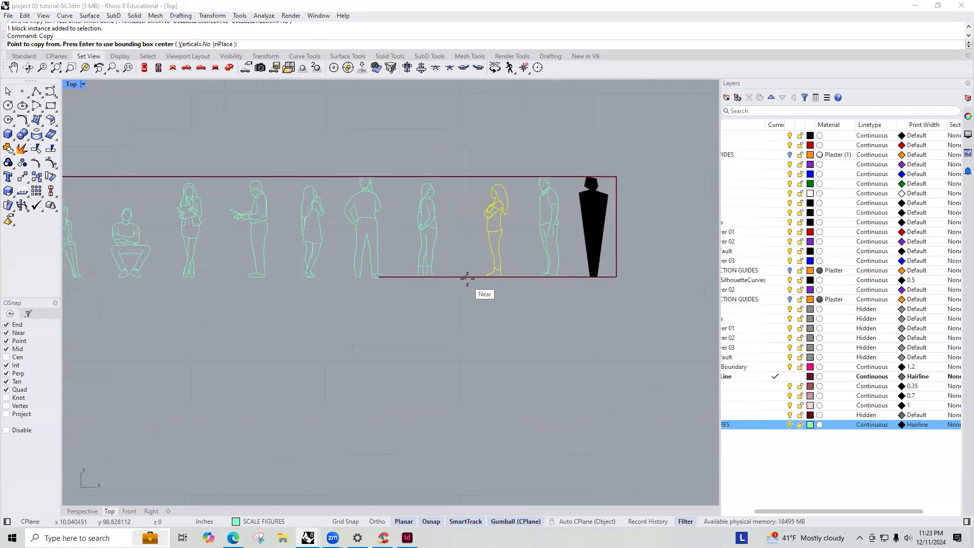
{"action": "left_click", "coordinate": [474, 265]}
{"action": "scroll", "coordinate": [502, 181], "scroll_direction": "down", "scroll_amount": 15}
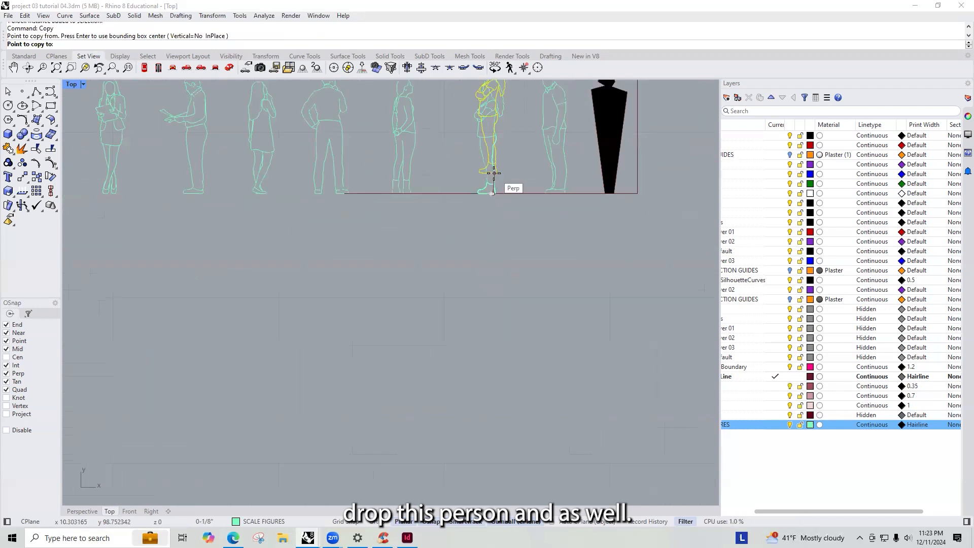
{"action": "scroll", "coordinate": [456, 181], "scroll_direction": "down", "scroll_amount": 8}
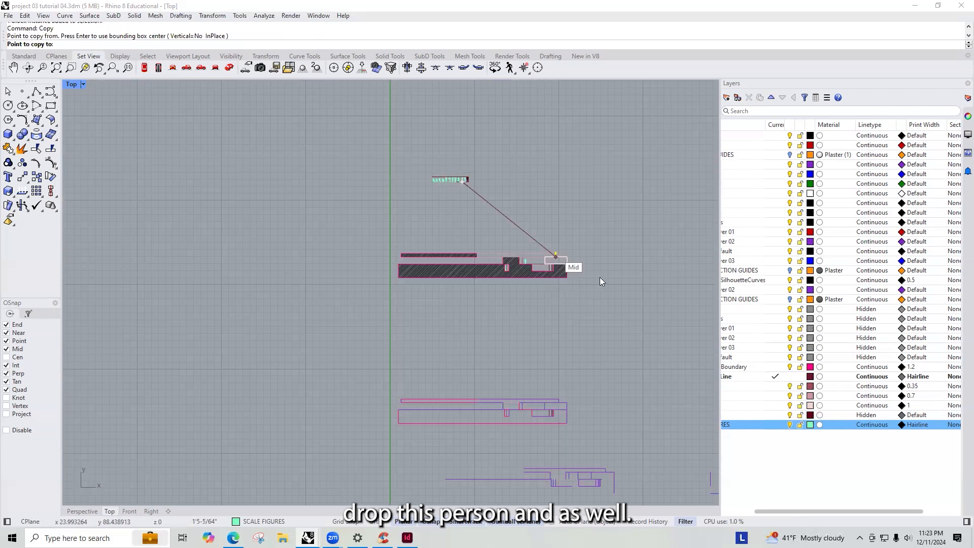
{"action": "scroll", "coordinate": [600, 276], "scroll_direction": "up", "scroll_amount": 14}
{"action": "left_click", "coordinate": [579, 307]}
{"action": "right_click", "coordinate": [578, 310]}
{"action": "scroll", "coordinate": [586, 341], "scroll_direction": "down", "scroll_amount": 12}
{"action": "scroll", "coordinate": [494, 308], "scroll_direction": "up", "scroll_amount": 15}
{"action": "right_click_drag", "start_coordinate": [505, 264], "coordinate": [541, 309]}
{"action": "scroll", "coordinate": [541, 309], "scroll_direction": "up", "scroll_amount": 11}
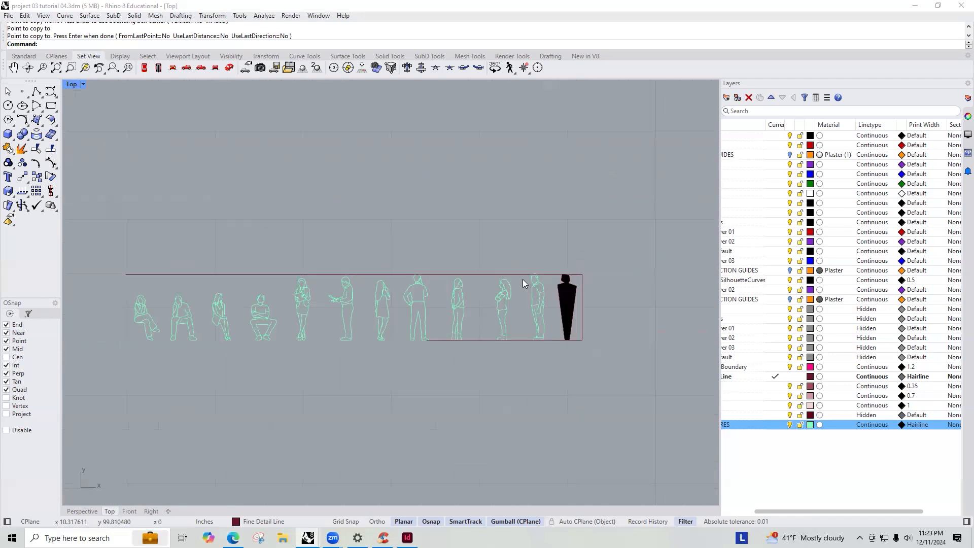
- Copy one more scale figure from the set into the section, placing it on the floor of another space
{"action": "right_click_drag", "start_coordinate": [362, 280], "coordinate": [524, 286]}
{"action": "right_click_drag", "start_coordinate": [318, 281], "coordinate": [408, 288]}
{"action": "left_click_drag", "start_coordinate": [420, 259], "coordinate": [295, 316]}
{"action": "scroll", "coordinate": [341, 367], "scroll_direction": "up", "scroll_amount": 4}
{"action": "key", "text": "Return"}
{"action": "left_click", "coordinate": [483, 370]}
{"action": "scroll", "coordinate": [555, 250], "scroll_direction": "down", "scroll_amount": 8}
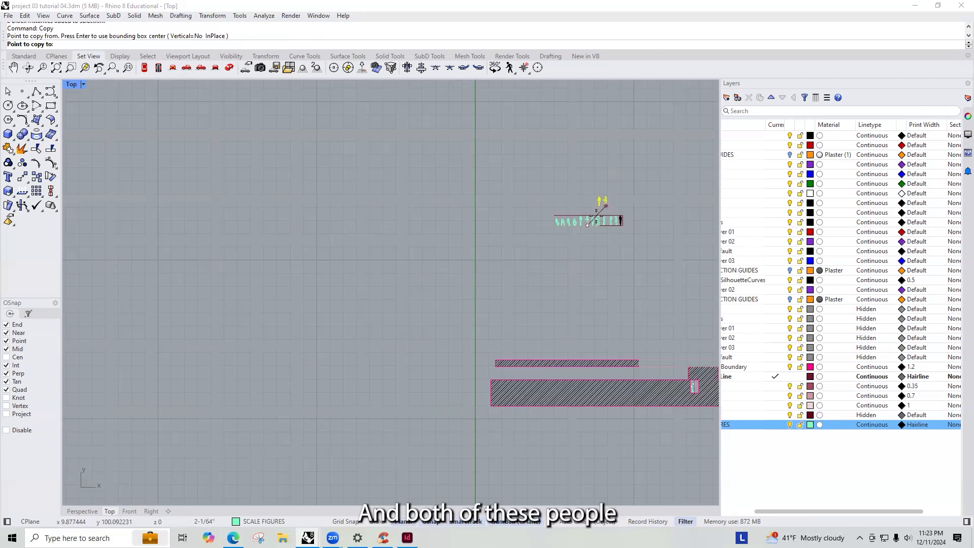
{"action": "scroll", "coordinate": [554, 385], "scroll_direction": "up", "scroll_amount": 8}
{"action": "left_click", "coordinate": [385, 378]}
{"action": "key", "text": "Return"}
{"action": "scroll", "coordinate": [285, 246], "scroll_direction": "down", "scroll_amount": 7}
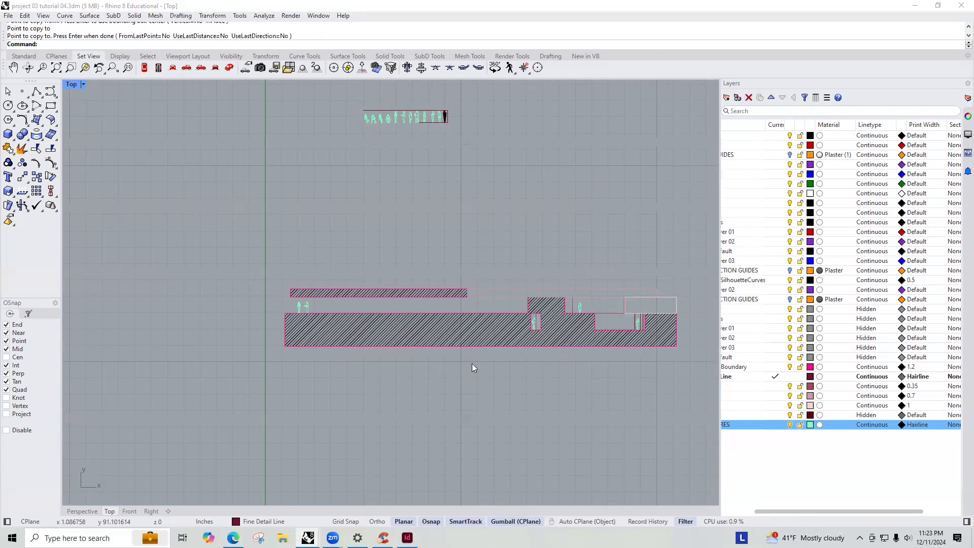
- Select the whole section with its figures and export it as PDF, replacing Project 03 Long Section Cut Lines_Example-2.pdf
{"action": "right_click_drag", "start_coordinate": [392, 315], "coordinate": [352, 303]}
{"action": "left_click_drag", "start_coordinate": [586, 337], "coordinate": [217, 262]}
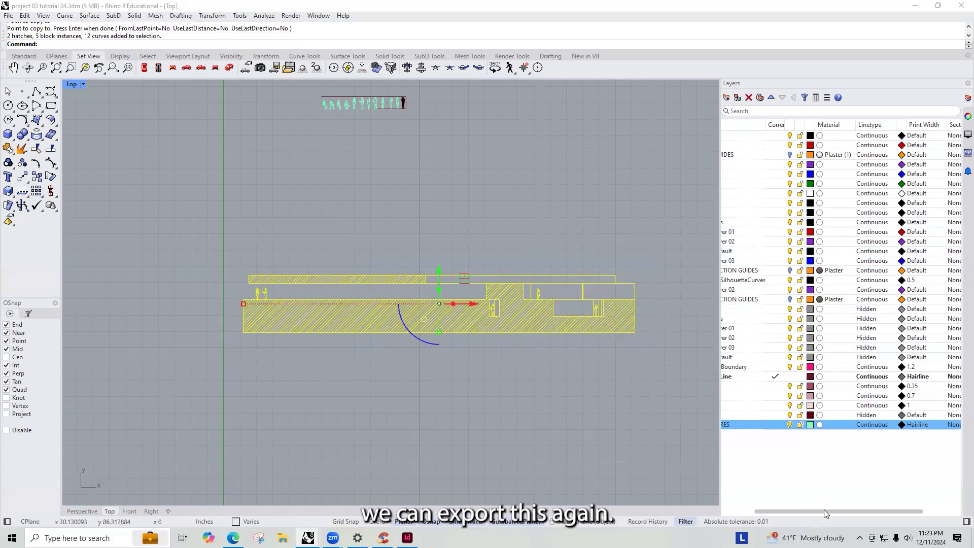
{"action": "left_click_drag", "start_coordinate": [823, 510], "coordinate": [762, 512]}
{"action": "type", "text": "z"}
{"action": "key", "text": "Return"}
{"action": "type", "text": "s"}
{"action": "key", "text": "Return"}
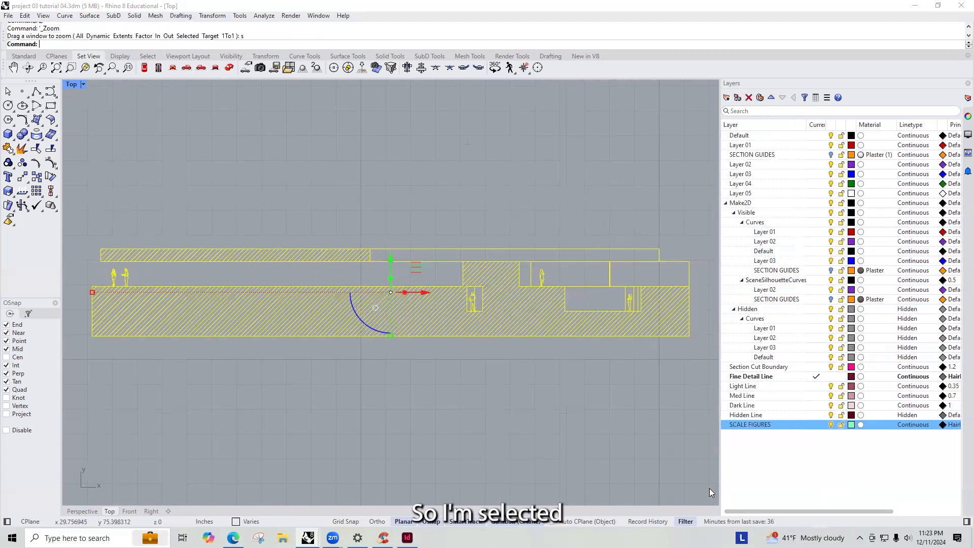
{"action": "left_click", "coordinate": [9, 16]}
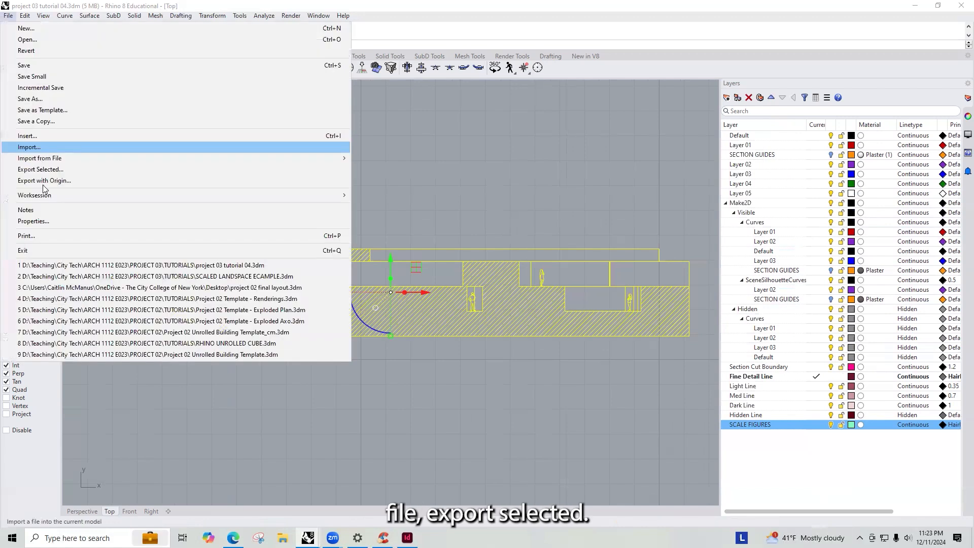
{"action": "left_click", "coordinate": [44, 172]}
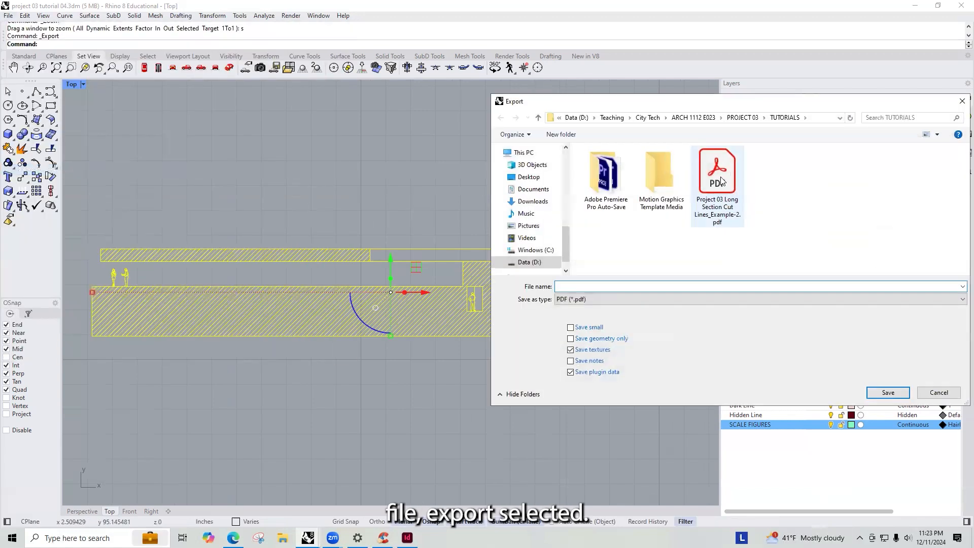
{"action": "left_click", "coordinate": [723, 191]}
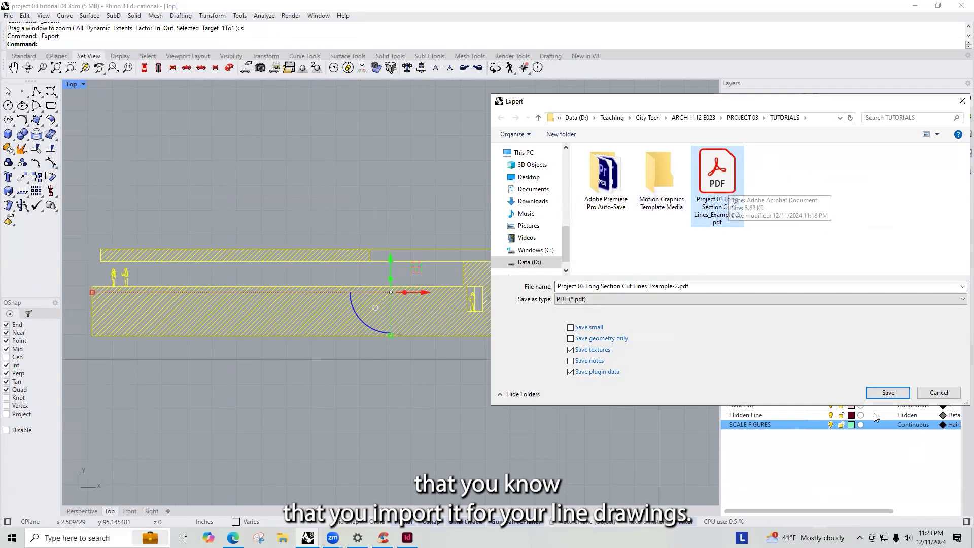
{"action": "left_click", "coordinate": [888, 392]}
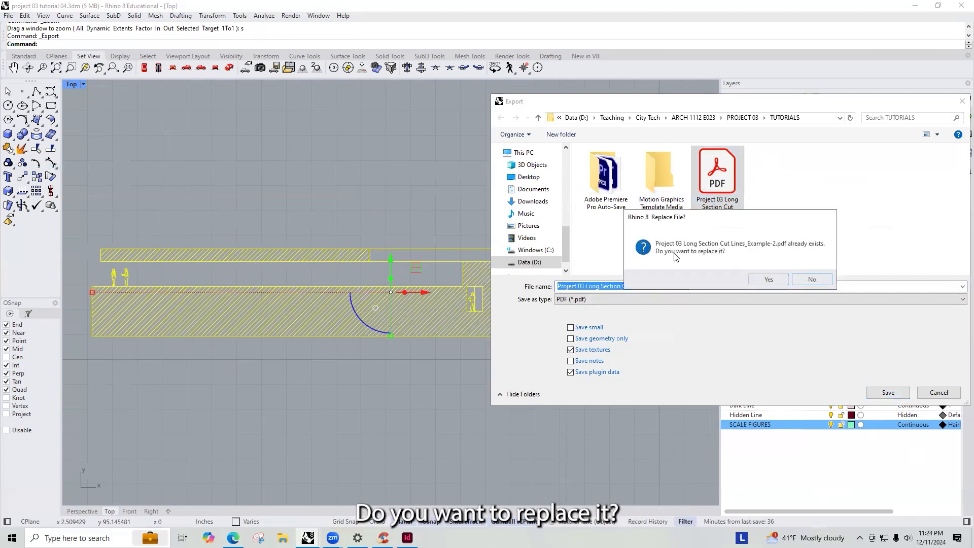
{"action": "left_click", "coordinate": [782, 280]}
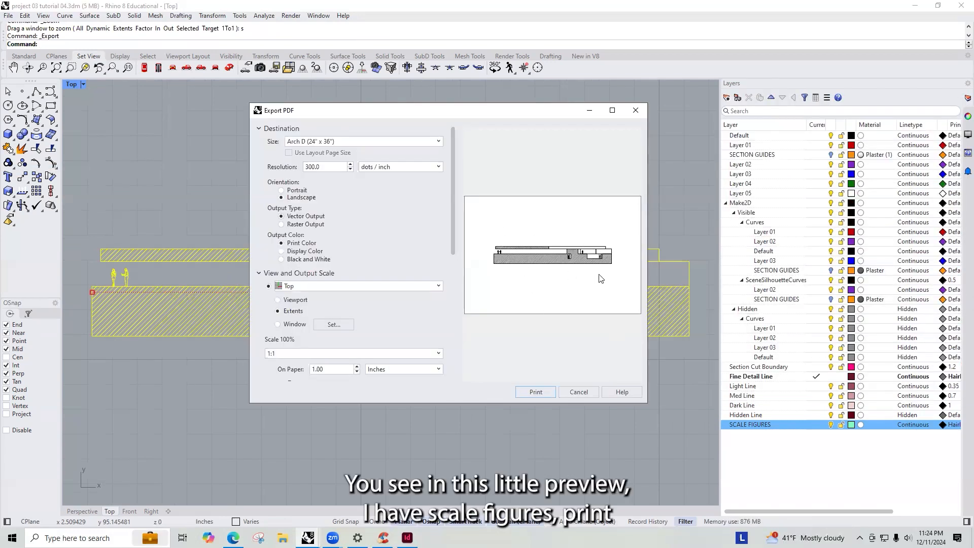
{"action": "left_click", "coordinate": [536, 392]}
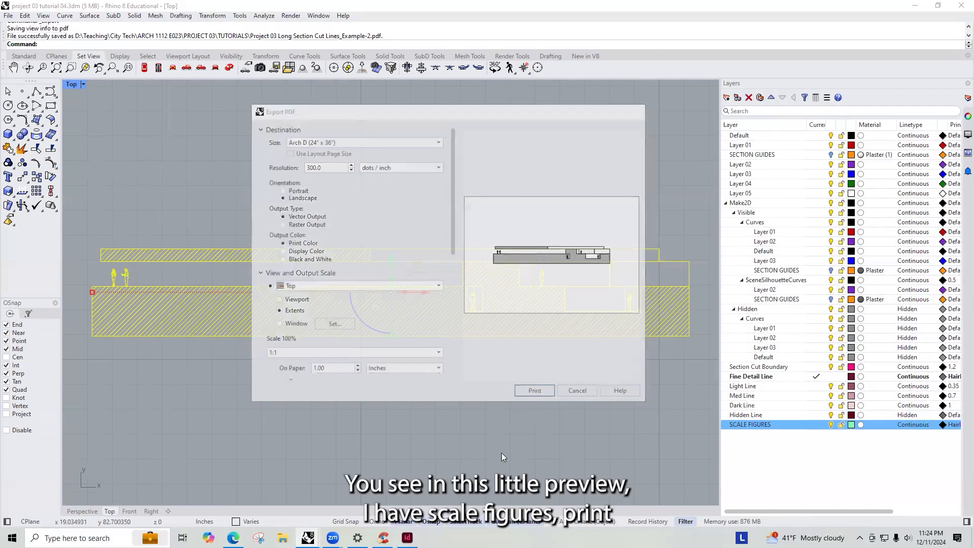
- Switch to InDesign and update the modified section PDF link in the long section page
{"action": "left_click", "coordinate": [407, 537]}
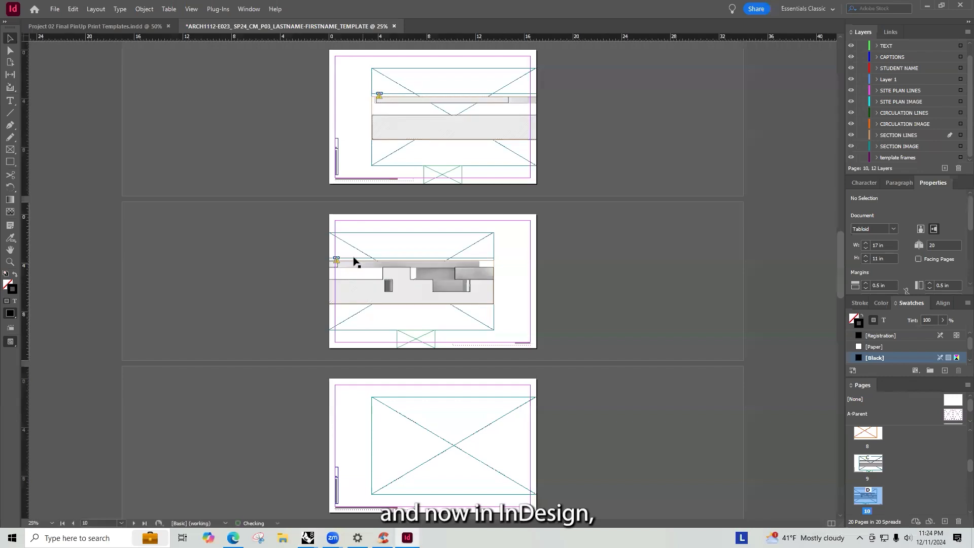
{"action": "scroll", "coordinate": [394, 116], "scroll_direction": "up", "scroll_amount": 4}
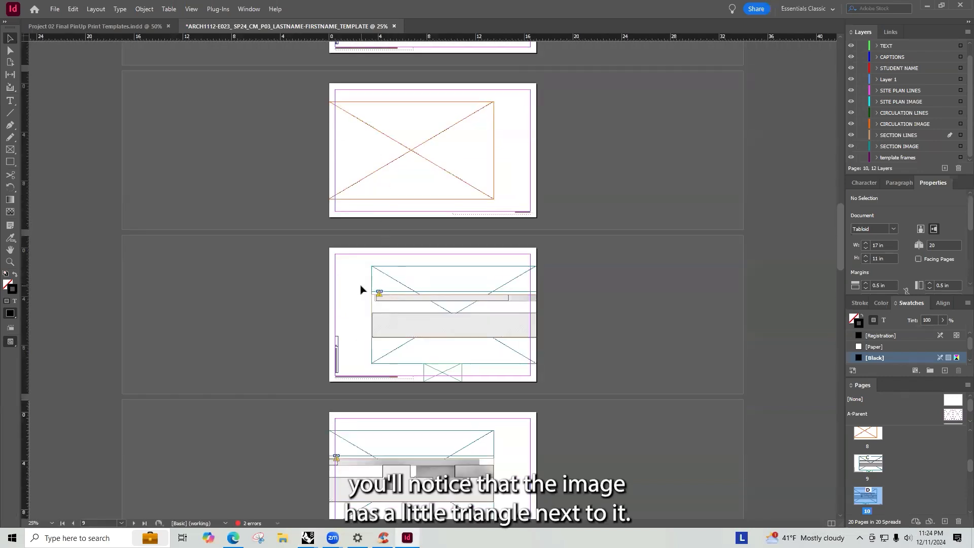
{"action": "scroll", "coordinate": [373, 287], "scroll_direction": "up", "scroll_amount": 2, "text": "alt"}
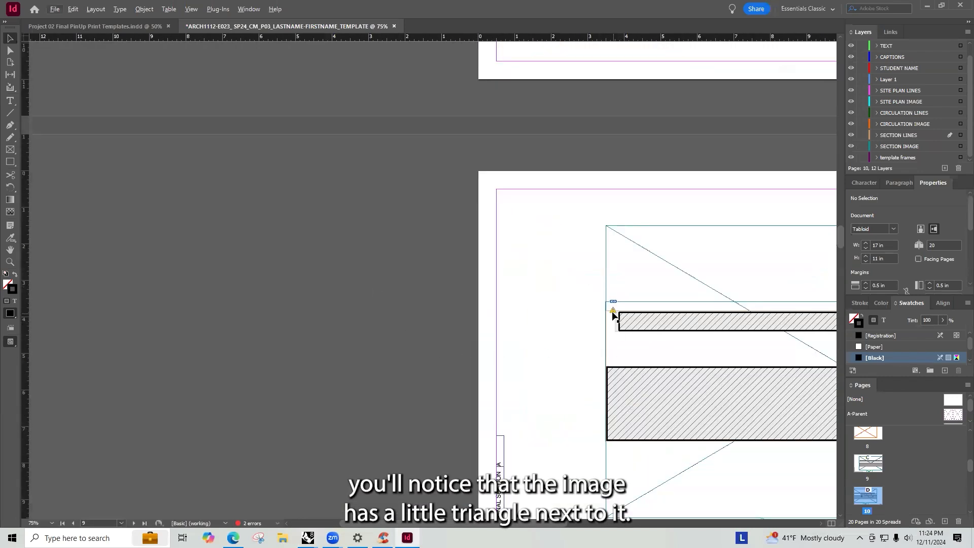
{"action": "left_click", "coordinate": [891, 32]}
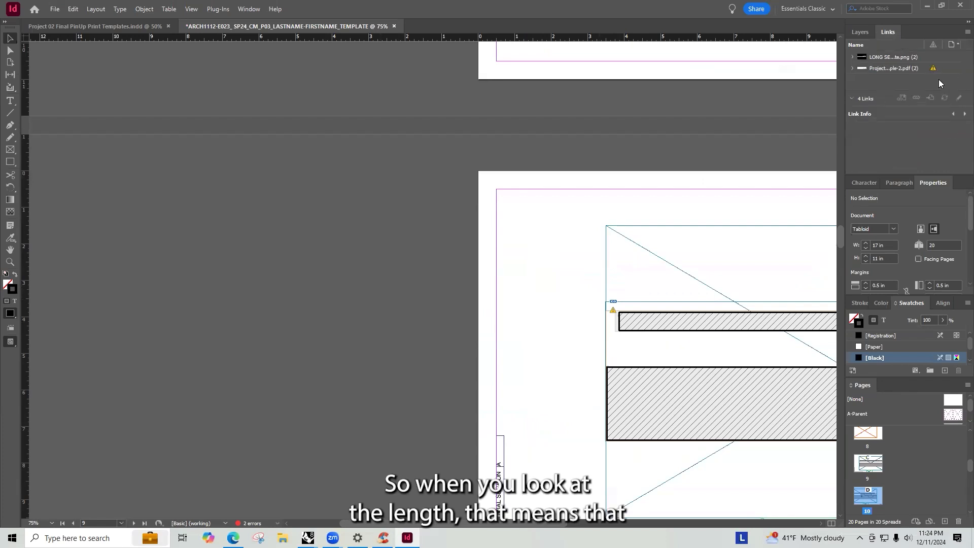
{"action": "mouse_move", "coordinate": [934, 73]}
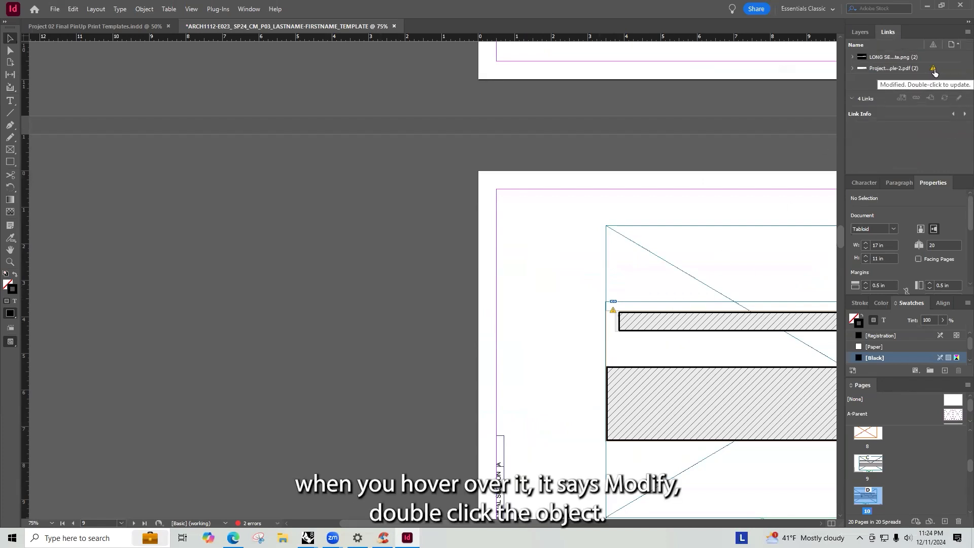
{"action": "left_click", "coordinate": [614, 311]}
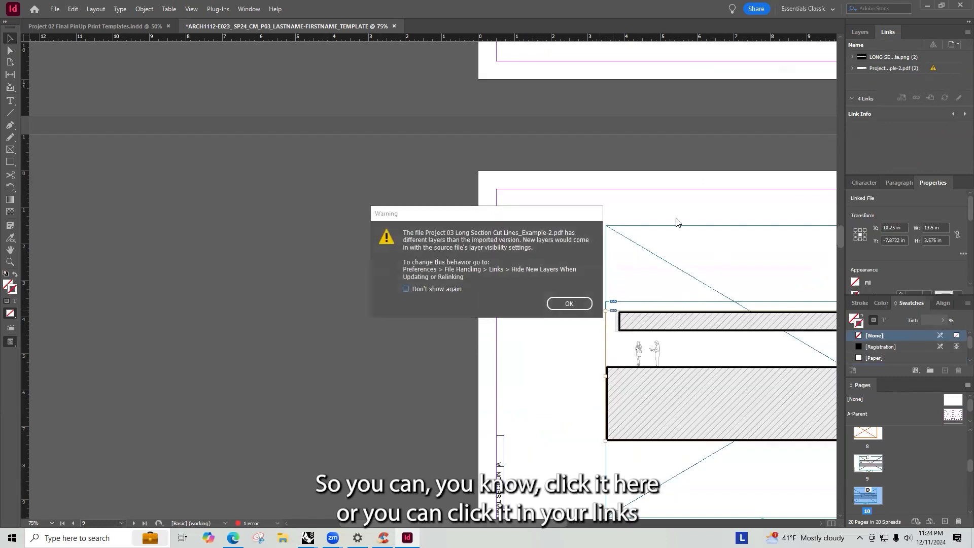
{"action": "left_click", "coordinate": [569, 303]}
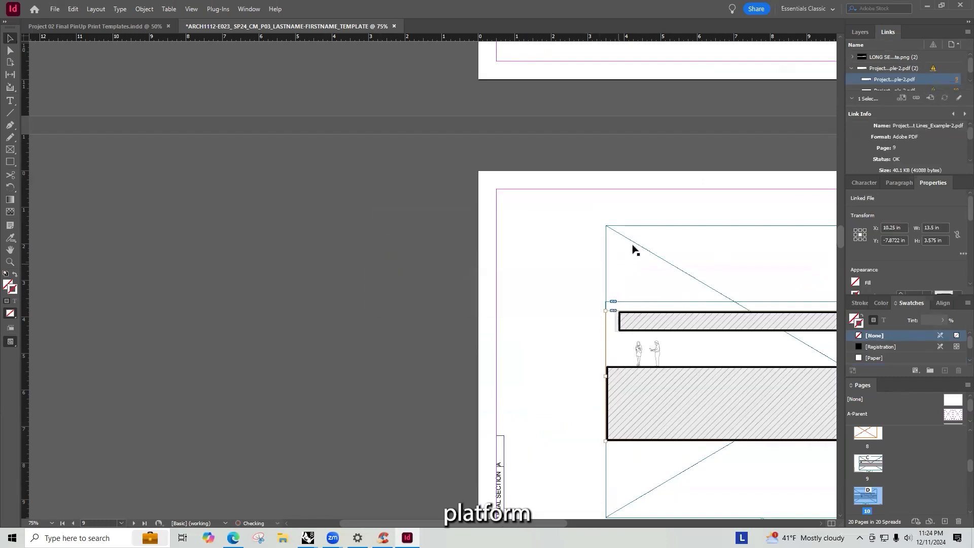
{"action": "left_click", "coordinate": [933, 70]}
{"action": "left_click", "coordinate": [933, 70]}
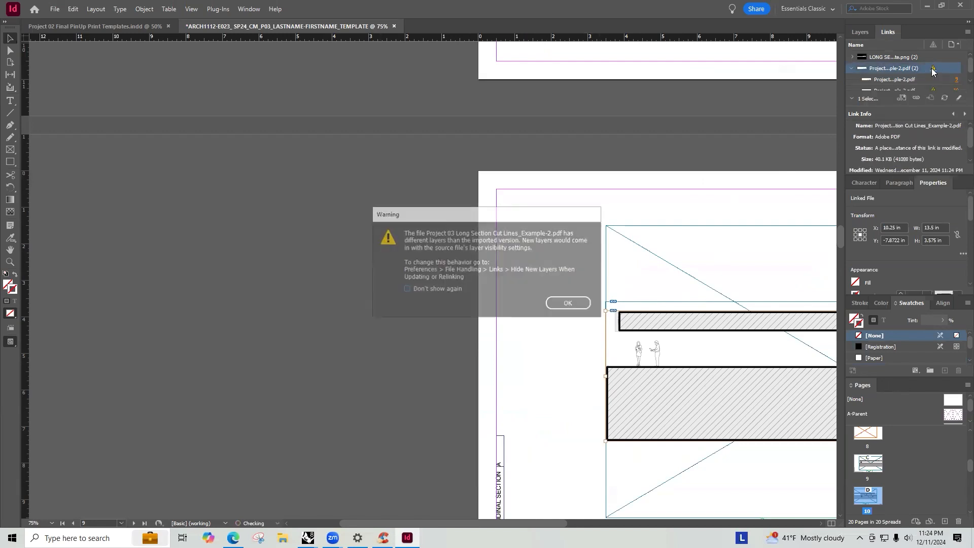
{"action": "left_click", "coordinate": [562, 303]}
{"action": "left_click", "coordinate": [555, 326]}
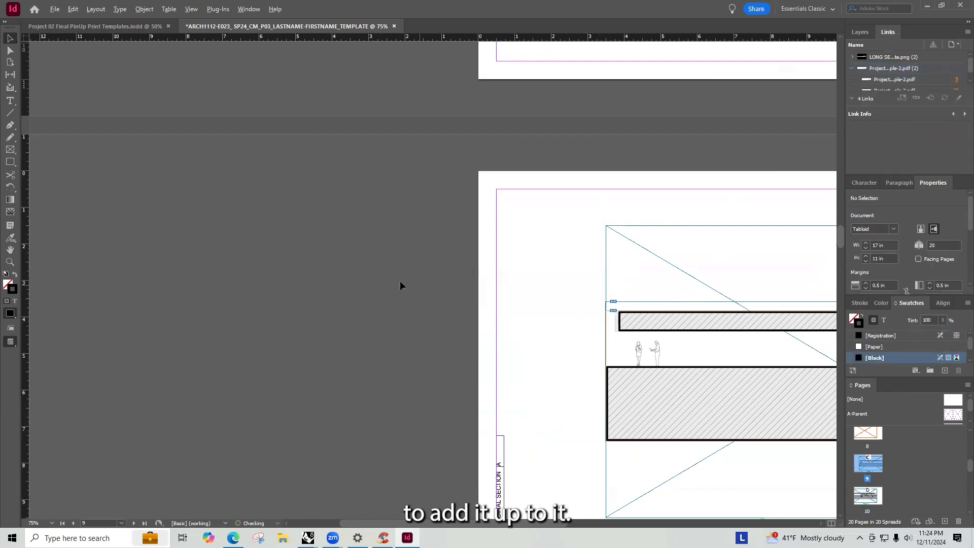
- Zoom around the updated long section to inspect how the scale figures appear
{"action": "key", "text": "ctrl+minus"}
{"action": "key", "text": "ctrl+minus"}
{"action": "key", "text": "ctrl+minus"}
{"action": "scroll", "coordinate": [451, 300], "scroll_direction": "up", "scroll_amount": 6, "text": "alt"}
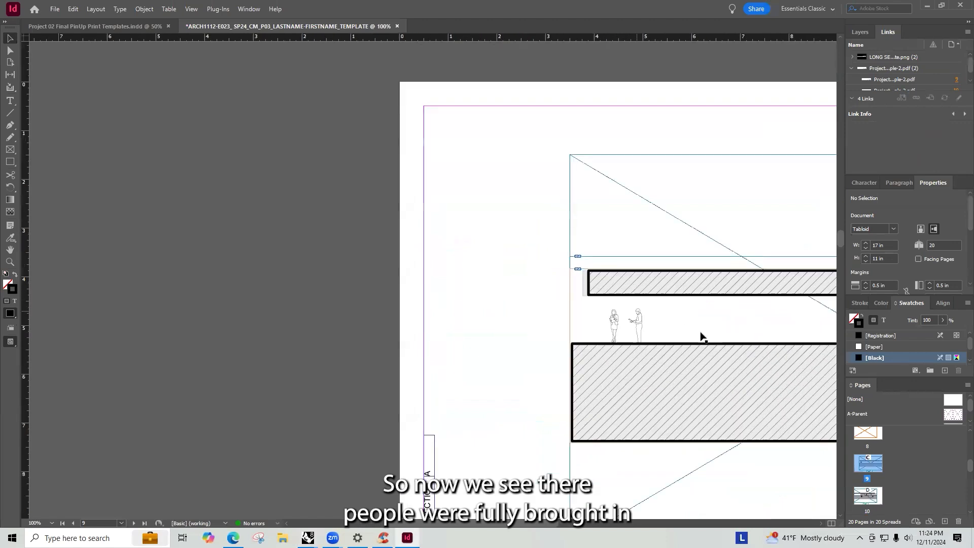
{"action": "scroll", "coordinate": [605, 304], "scroll_direction": "down", "scroll_amount": 2, "text": "alt"}
{"action": "scroll", "coordinate": [489, 282], "scroll_direction": "up", "scroll_amount": 3, "text": "alt"}
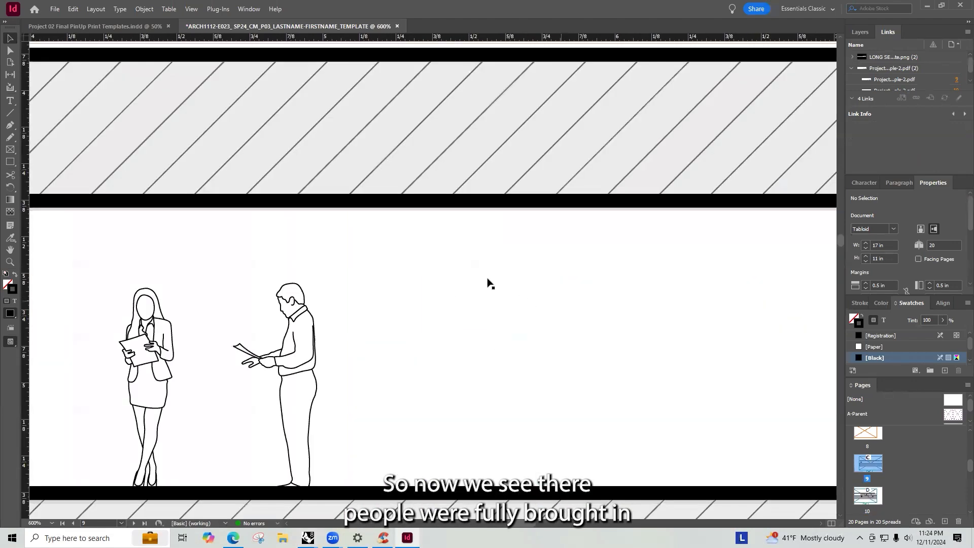
{"action": "scroll", "coordinate": [477, 274], "scroll_direction": "down", "scroll_amount": 3, "text": "alt"}
{"action": "scroll", "coordinate": [458, 248], "scroll_direction": "up", "scroll_amount": 1, "text": "alt"}
{"action": "scroll", "coordinate": [458, 247], "scroll_direction": "down", "scroll_amount": 1, "text": "alt"}
{"action": "scroll", "coordinate": [476, 270], "scroll_direction": "down", "scroll_amount": 6}
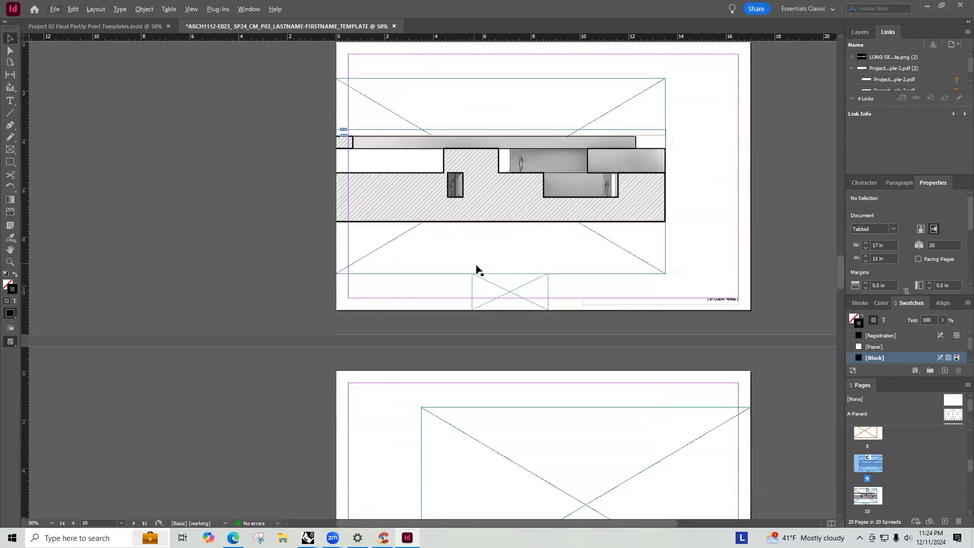
{"action": "scroll", "coordinate": [522, 192], "scroll_direction": "up", "scroll_amount": 4}
{"action": "scroll", "coordinate": [450, 302], "scroll_direction": "down", "scroll_amount": 3}
{"action": "scroll", "coordinate": [445, 299], "scroll_direction": "up", "scroll_amount": 6, "text": "alt"}
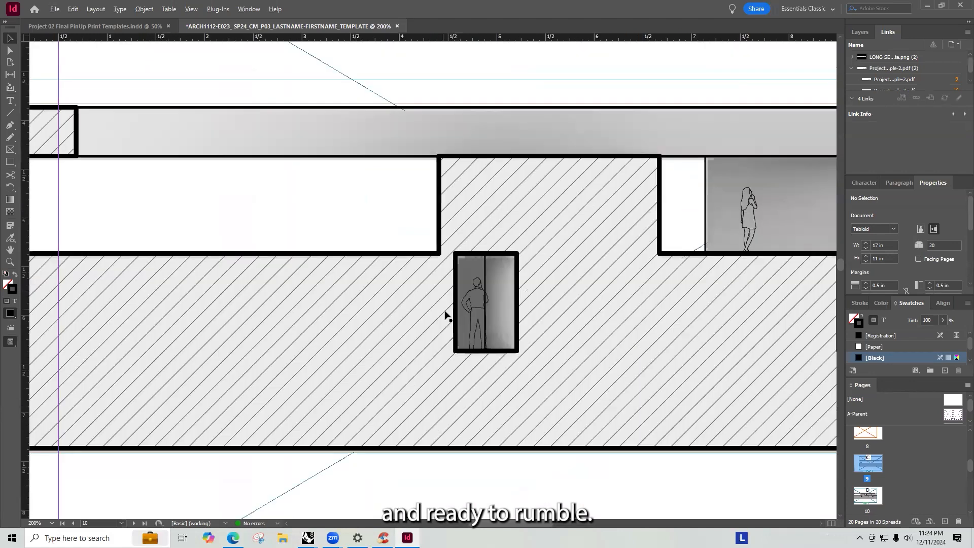
{"action": "scroll", "coordinate": [463, 308], "scroll_direction": "up", "scroll_amount": 2, "text": "alt"}
{"action": "scroll", "coordinate": [368, 369], "scroll_direction": "down", "scroll_amount": 3, "text": "alt"}
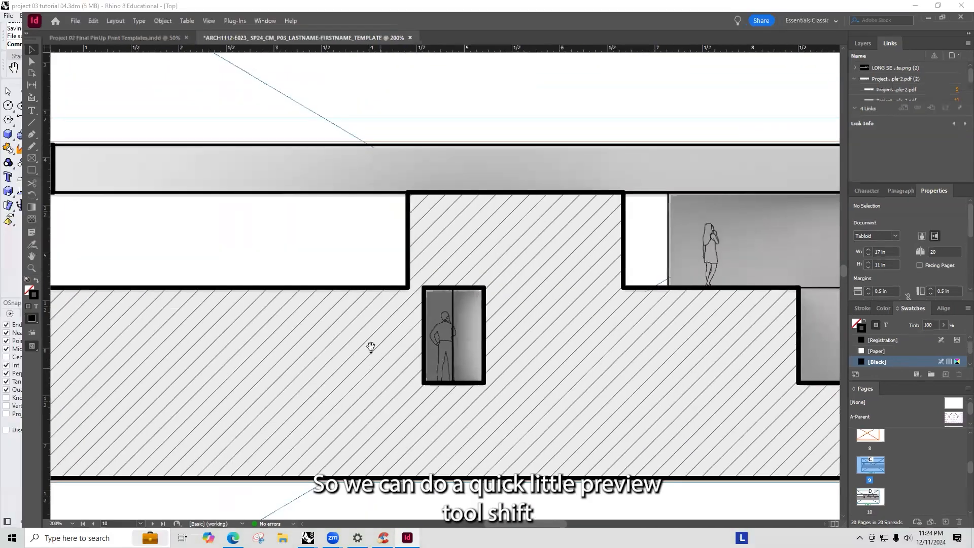
- Preview the section pages in presentation mode, stepping between pages, then leave the preview
{"action": "key", "text": "shift+w"}
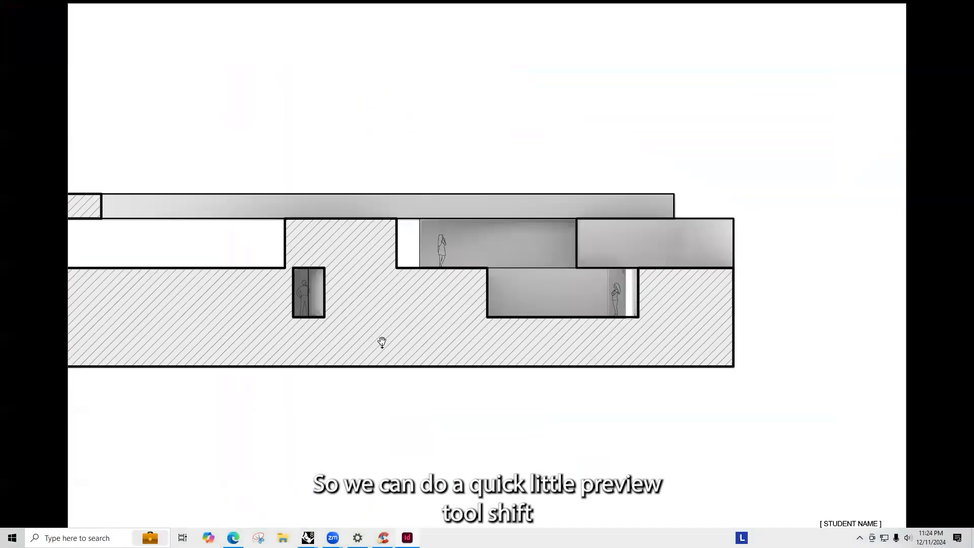
{"action": "left_click", "coordinate": [382, 343]}
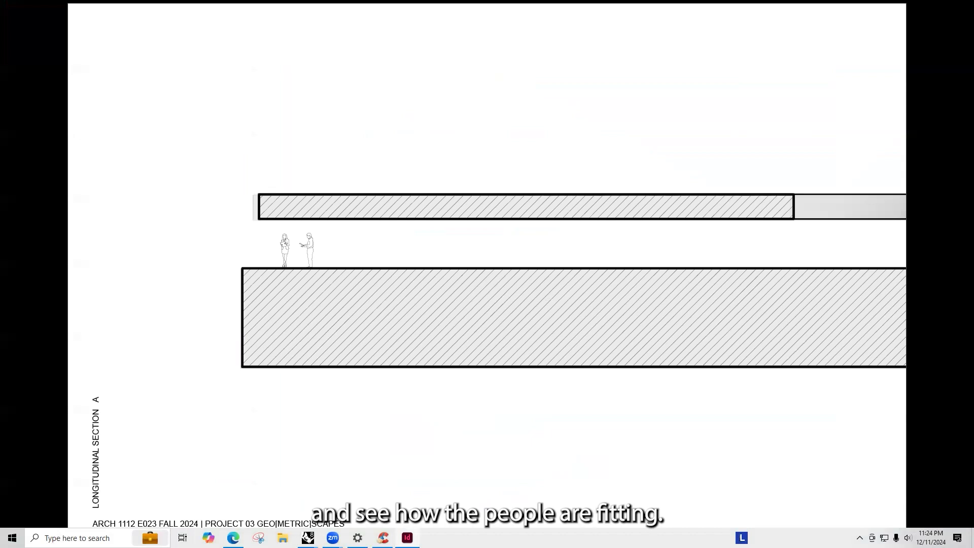
{"action": "key", "text": "Right"}
{"action": "key", "text": "Left"}
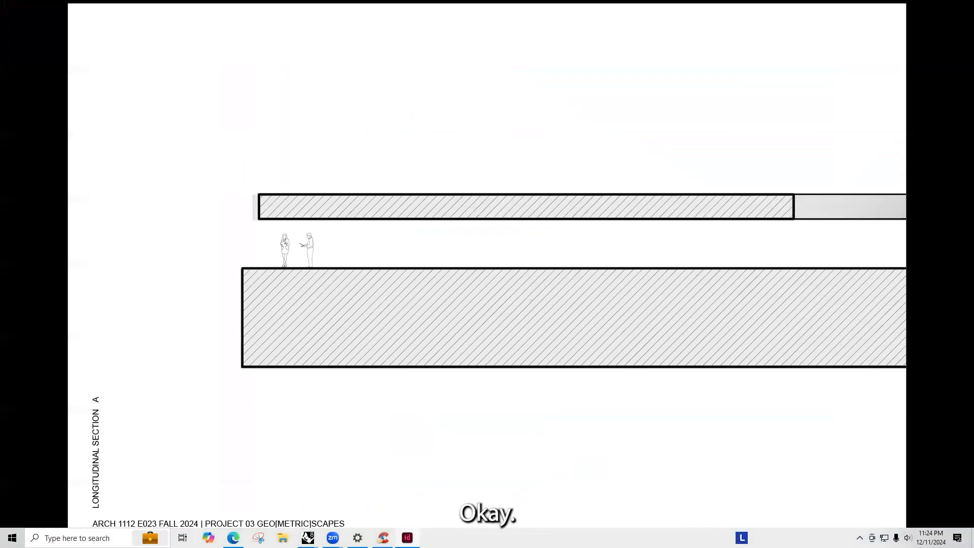
{"action": "key", "text": "Right"}
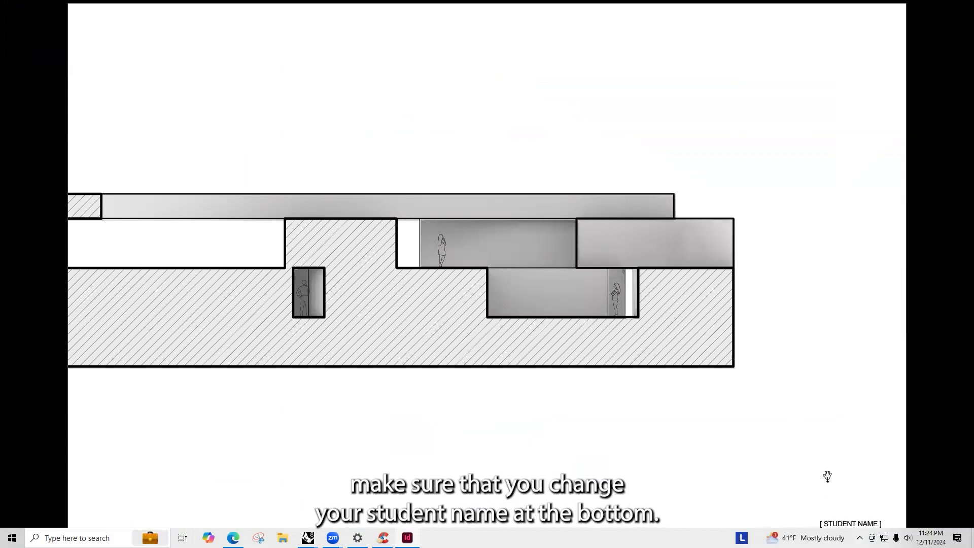
{"action": "key", "text": "Escape"}
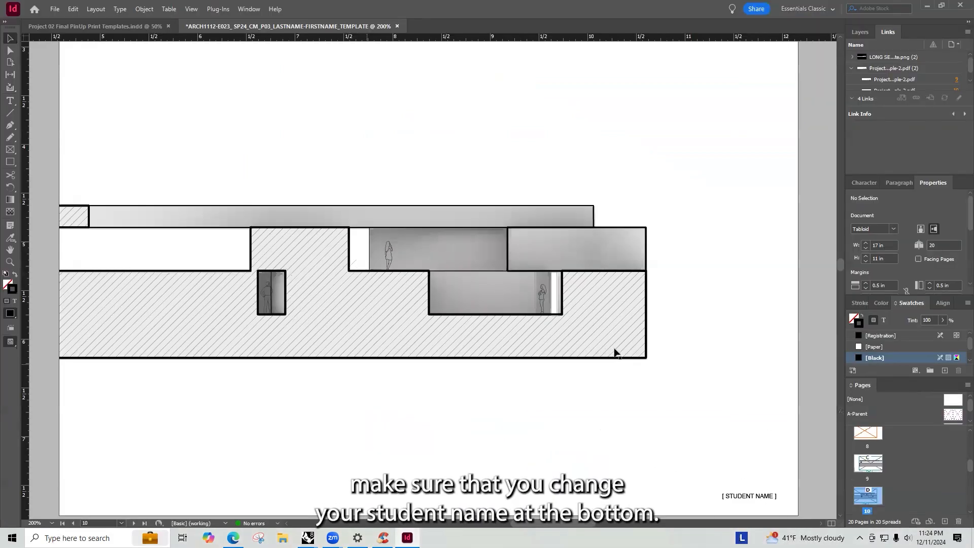
- Zoom out and scroll around the long section page to review how the updated section sits within the page frame
{"action": "key", "text": "ctrl+="}
{"action": "scroll", "coordinate": [626, 296], "scroll_direction": "down", "scroll_amount": 3, "text": "alt"}
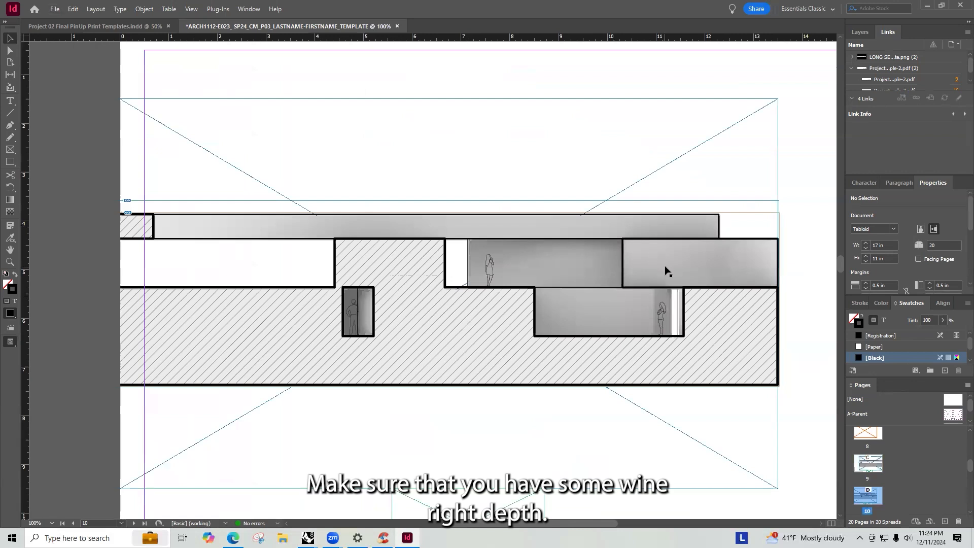
{"action": "scroll", "coordinate": [666, 267], "scroll_direction": "down", "scroll_amount": 3, "text": "alt"}
{"action": "scroll", "coordinate": [398, 266], "scroll_direction": "up", "scroll_amount": 2, "text": "alt"}
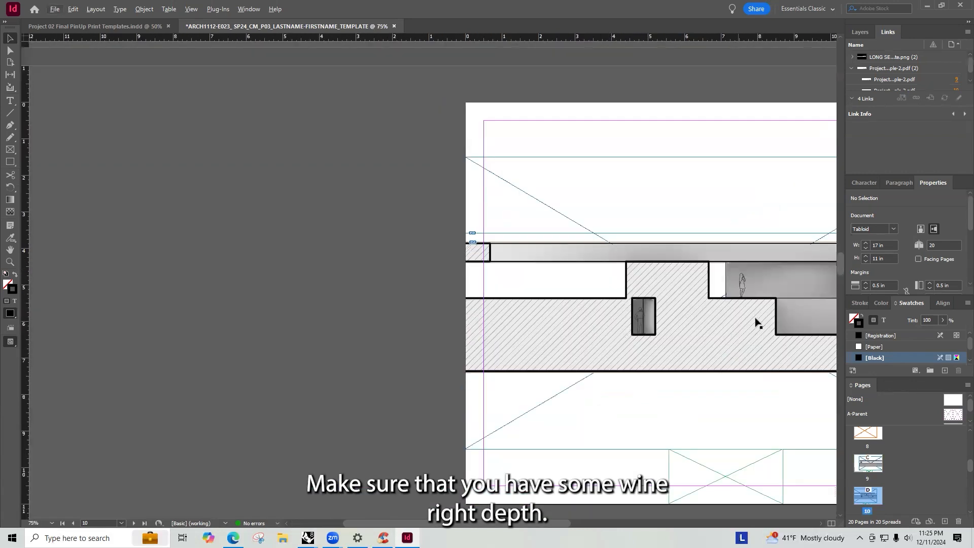
{"action": "scroll", "coordinate": [441, 292], "scroll_direction": "down", "scroll_amount": 1, "text": "alt"}
{"action": "scroll", "coordinate": [393, 314], "scroll_direction": "down", "scroll_amount": 1, "text": "alt"}
{"action": "scroll", "coordinate": [615, 289], "scroll_direction": "up", "scroll_amount": 1, "text": "alt"}
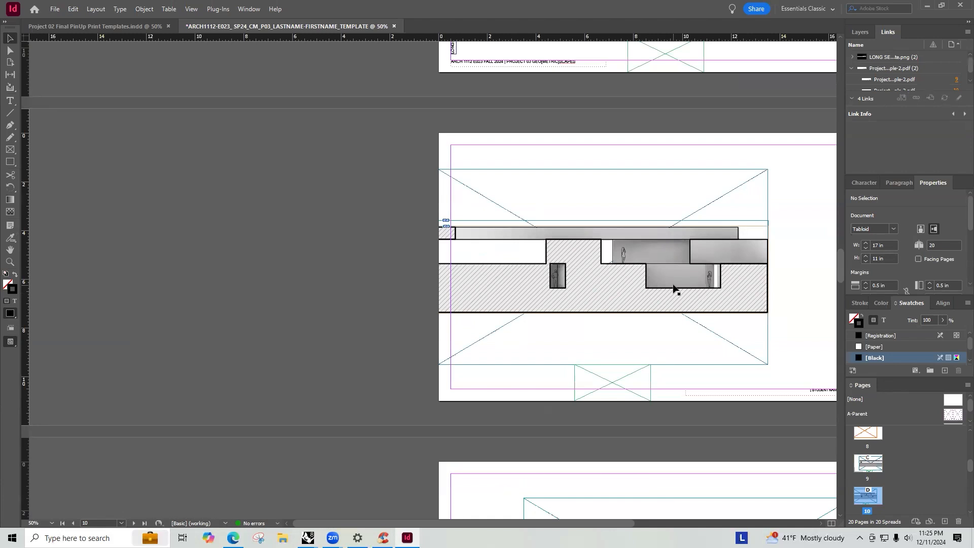
{"action": "scroll", "coordinate": [670, 302], "scroll_direction": "up", "scroll_amount": 1}
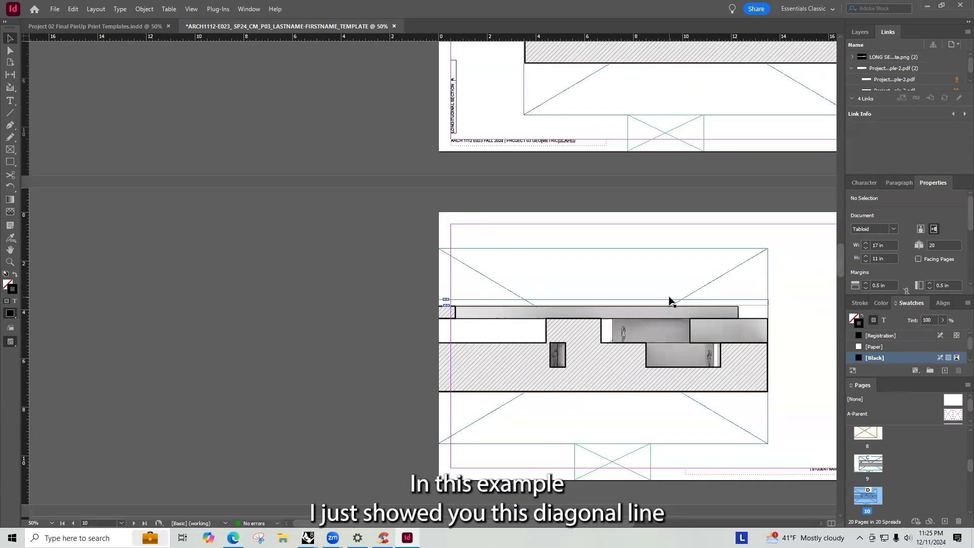
{"action": "scroll", "coordinate": [659, 302], "scroll_direction": "down", "scroll_amount": 2}
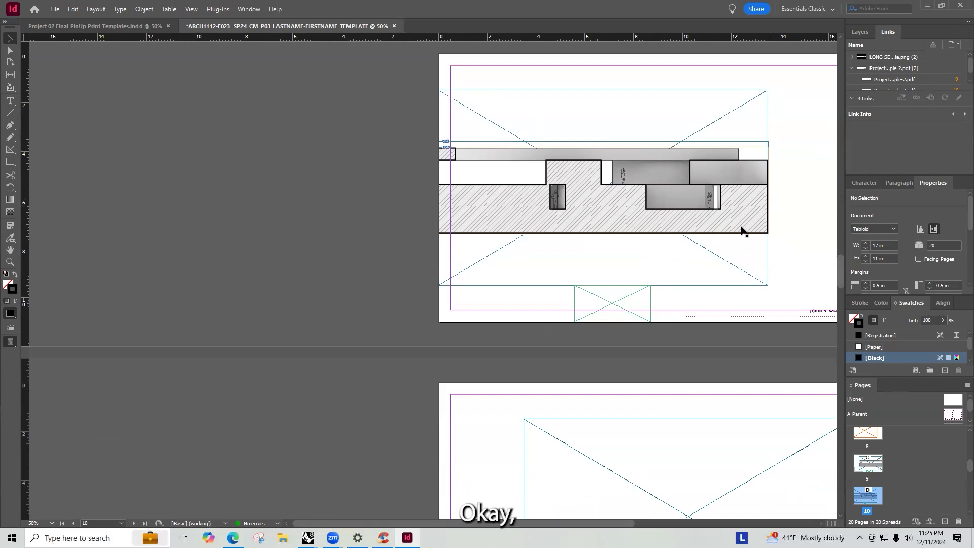
- Scroll between the neighbouring section pages and zoom out to an overview of all section pages in the document
{"action": "scroll", "coordinate": [741, 228], "scroll_direction": "up", "scroll_amount": 10}
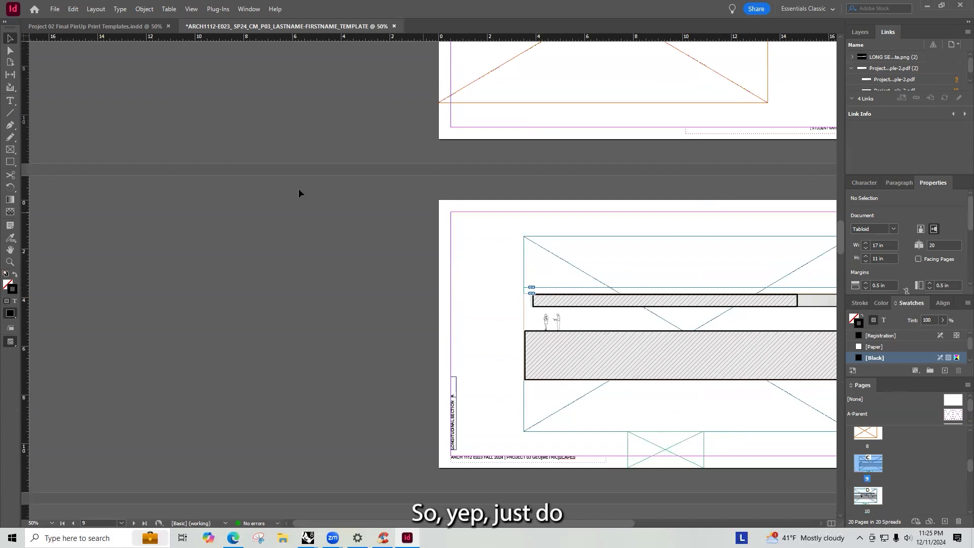
{"action": "scroll", "coordinate": [299, 193], "scroll_direction": "right", "scroll_amount": 5}
{"action": "scroll", "coordinate": [584, 280], "scroll_direction": "down", "scroll_amount": 10}
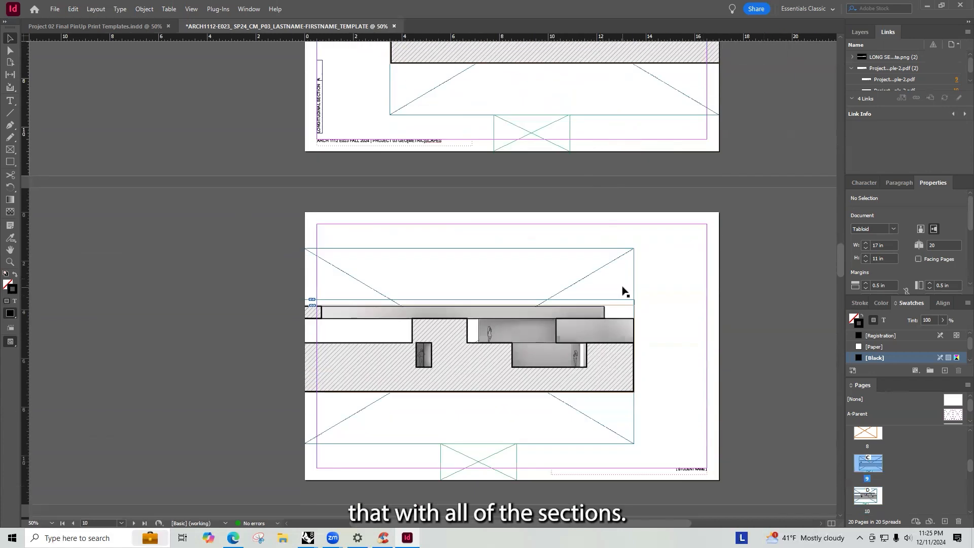
{"action": "scroll", "coordinate": [675, 352], "scroll_direction": "right", "scroll_amount": 7}
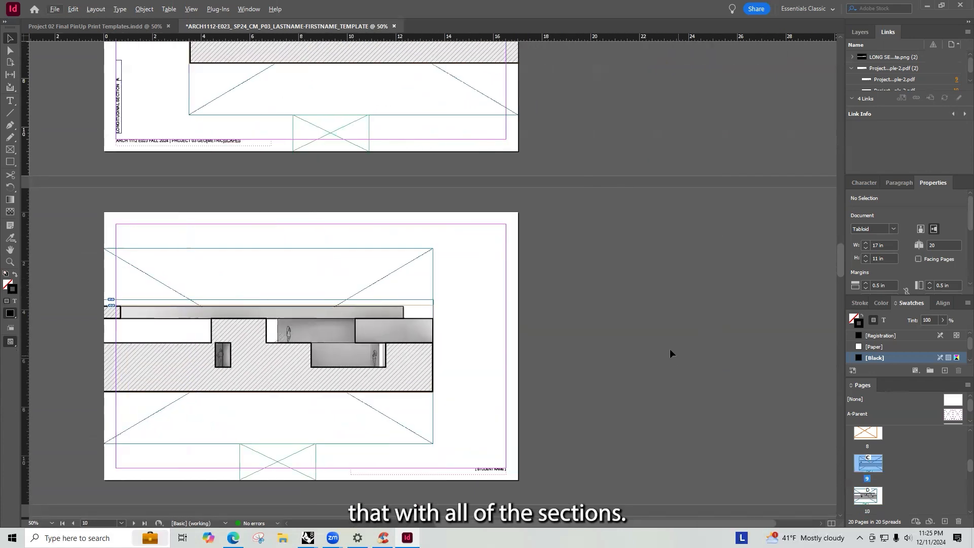
{"action": "scroll", "coordinate": [634, 343], "scroll_direction": "left", "scroll_amount": 3}
{"action": "key", "text": "ctrl+minus"}
{"action": "key", "text": "ctrl+minus"}
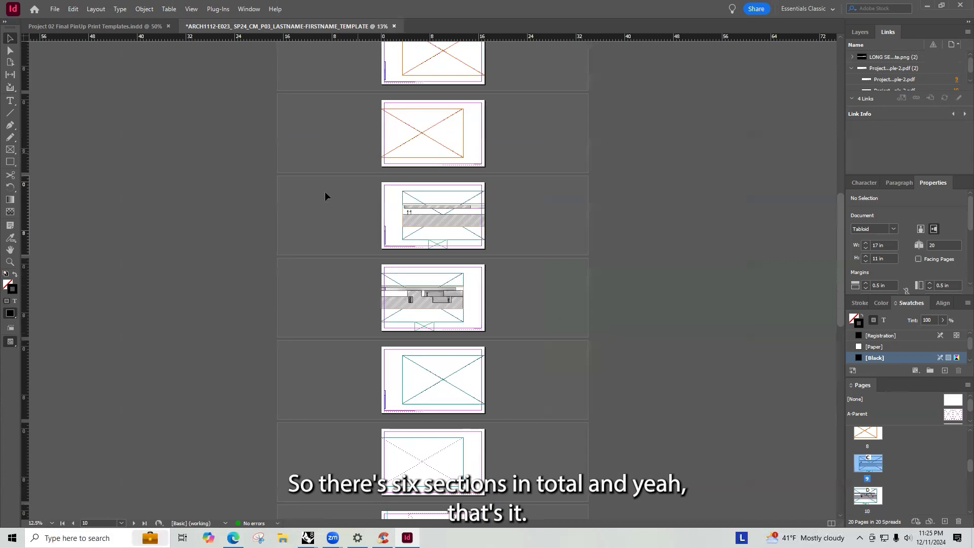